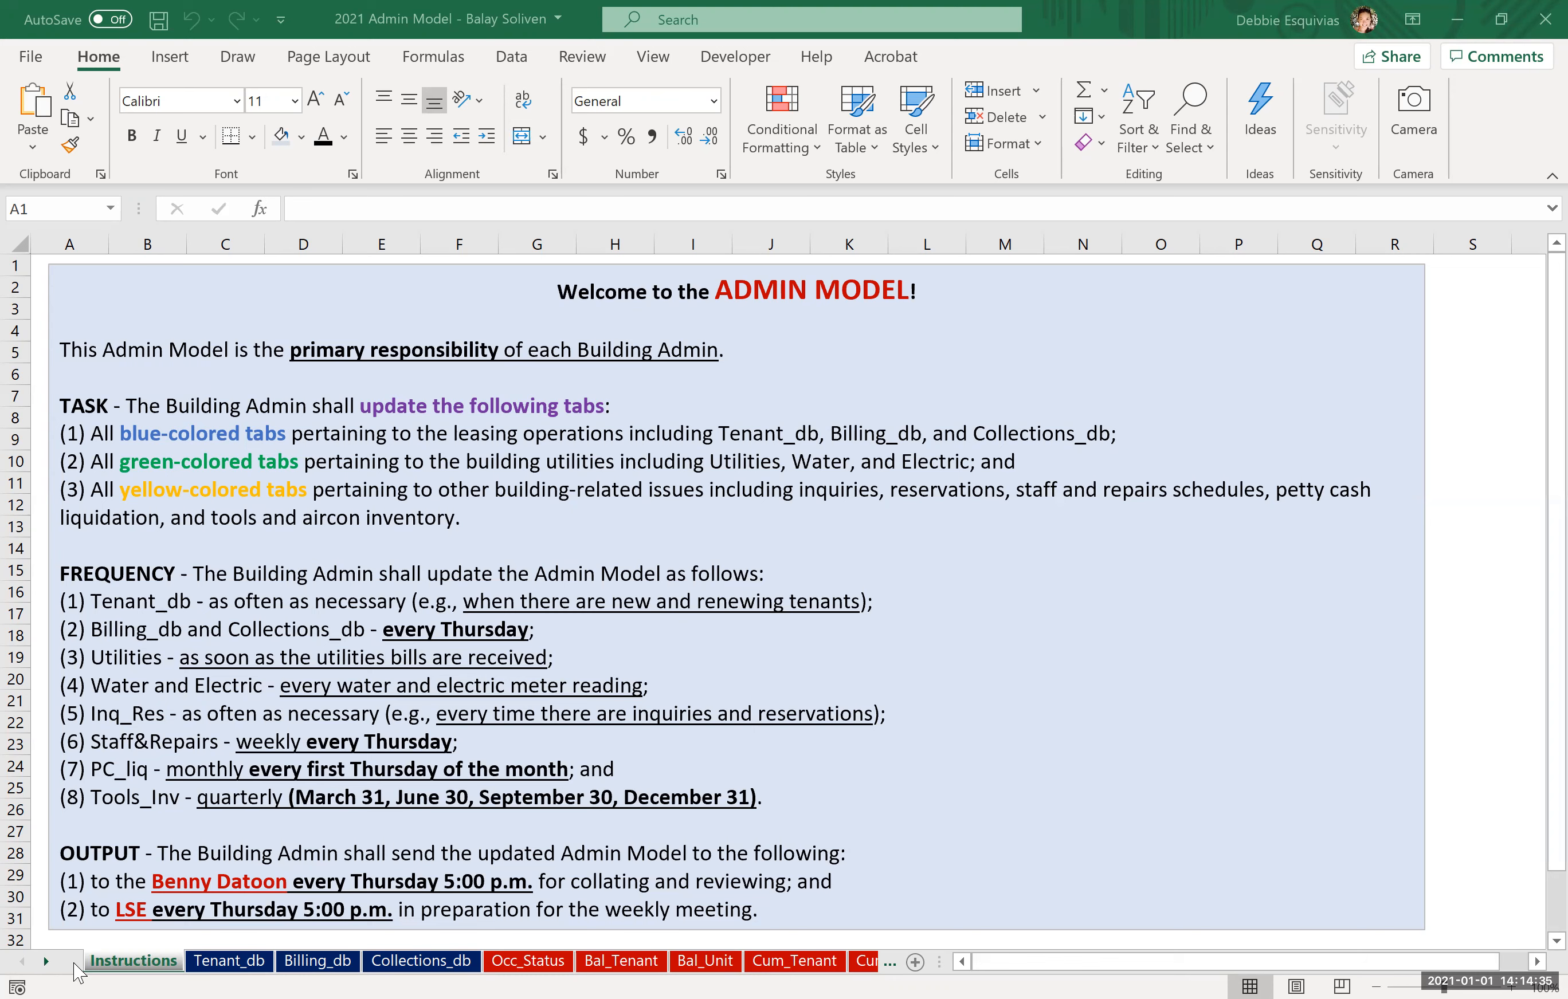
{"action": "left_click_drag", "start_coordinate": [46, 963], "coordinate": [50, 972]}
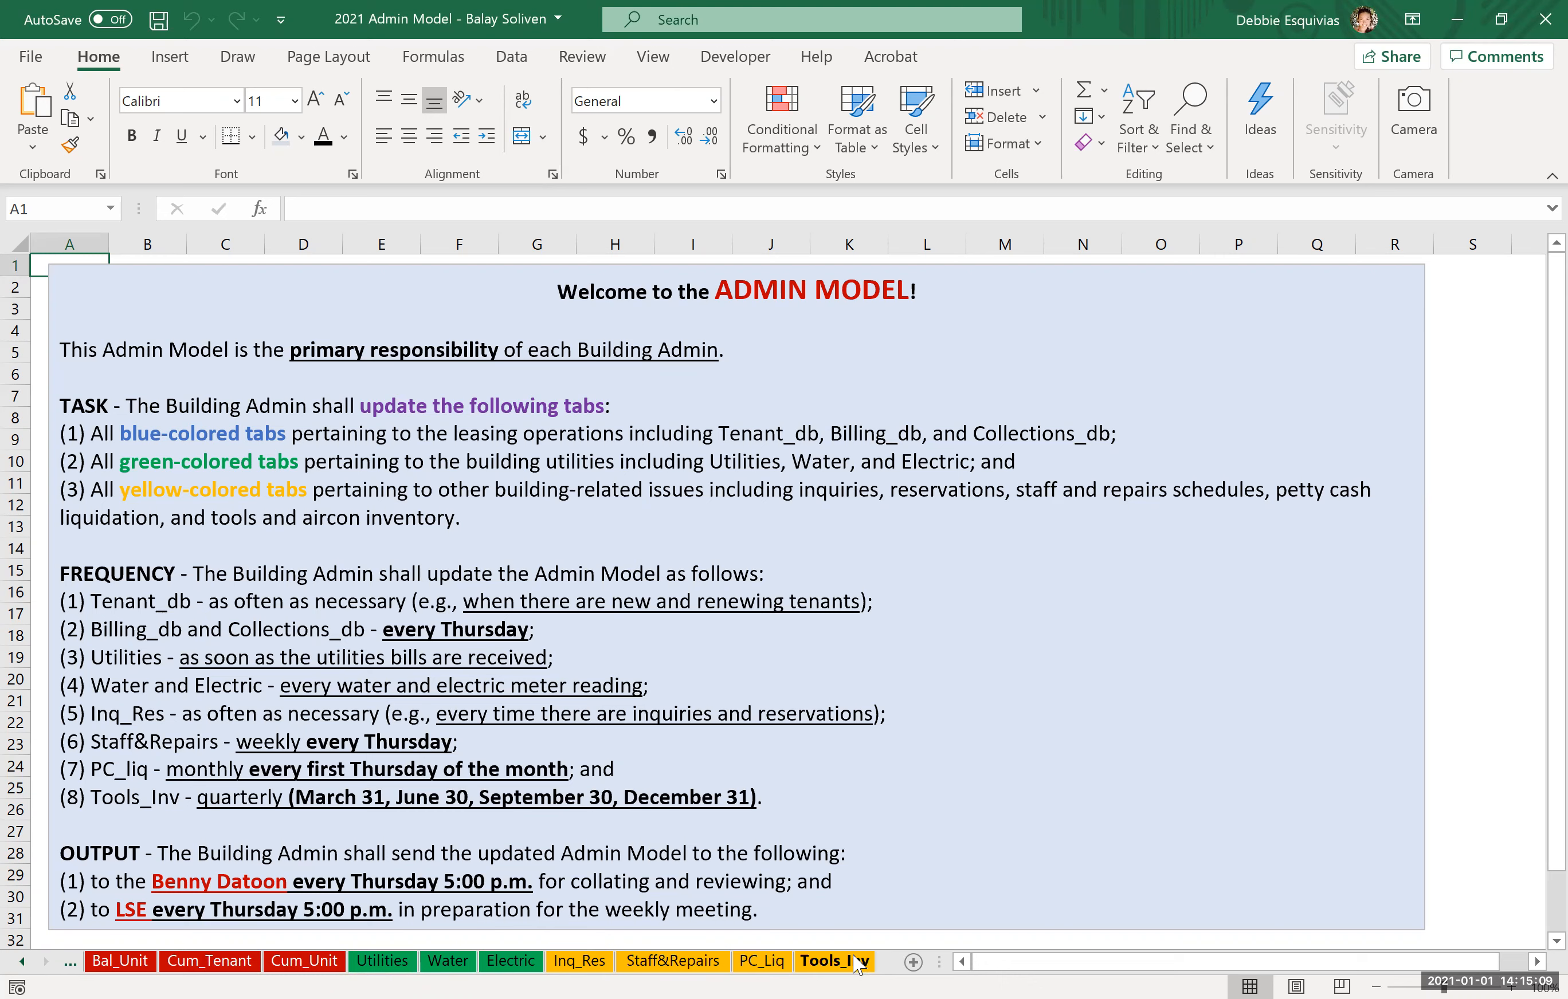
{"action": "left_click", "coordinate": [22, 963]}
{"action": "left_click", "coordinate": [22, 963]}
{"action": "left_click", "coordinate": [22, 963]}
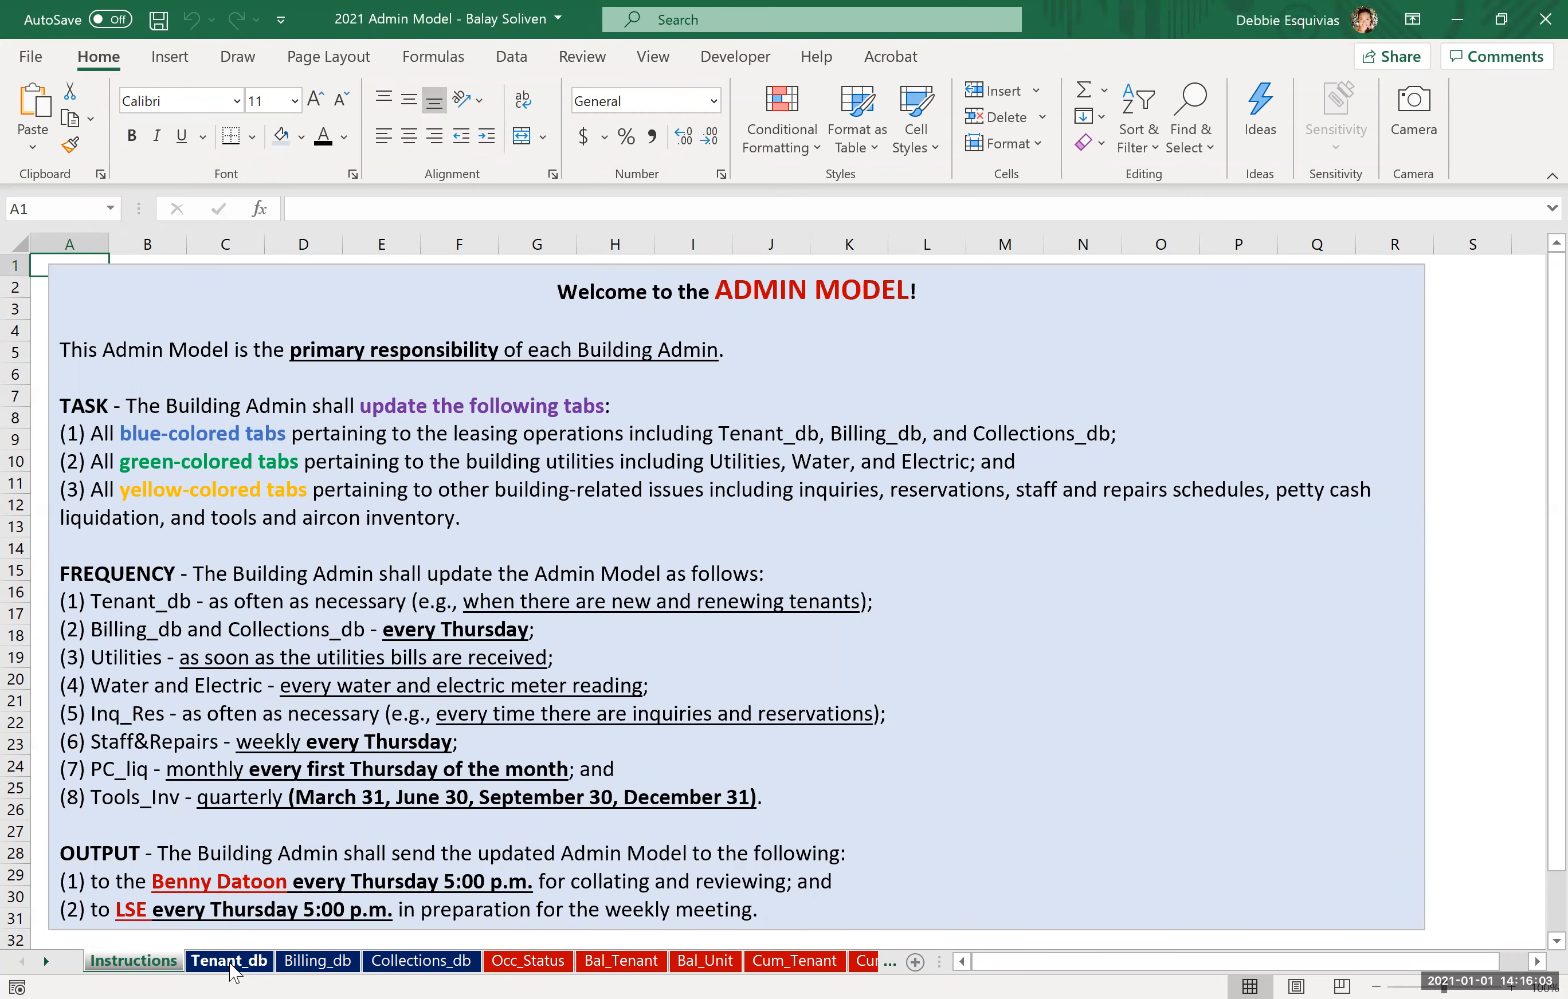
Open the Tenant_db sheet and enter Balay Soliven as the building name in A1.
{"action": "left_click", "coordinate": [230, 963]}
{"action": "left_click", "coordinate": [122, 304]}
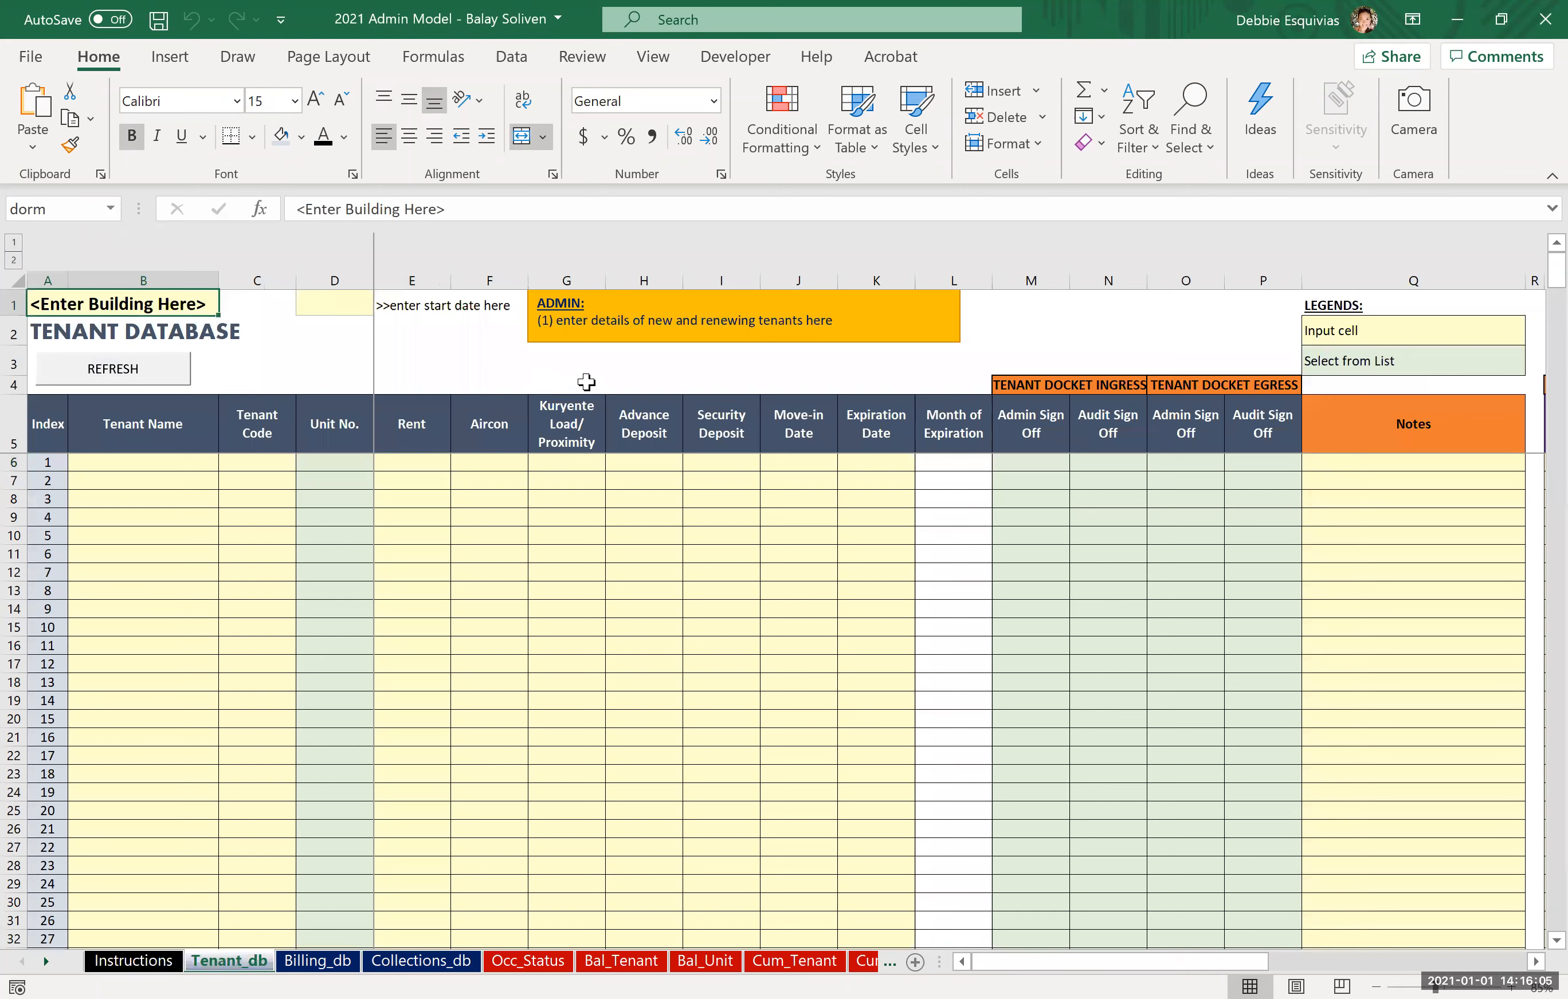
{"action": "type", "text": "Balay Soliven"}
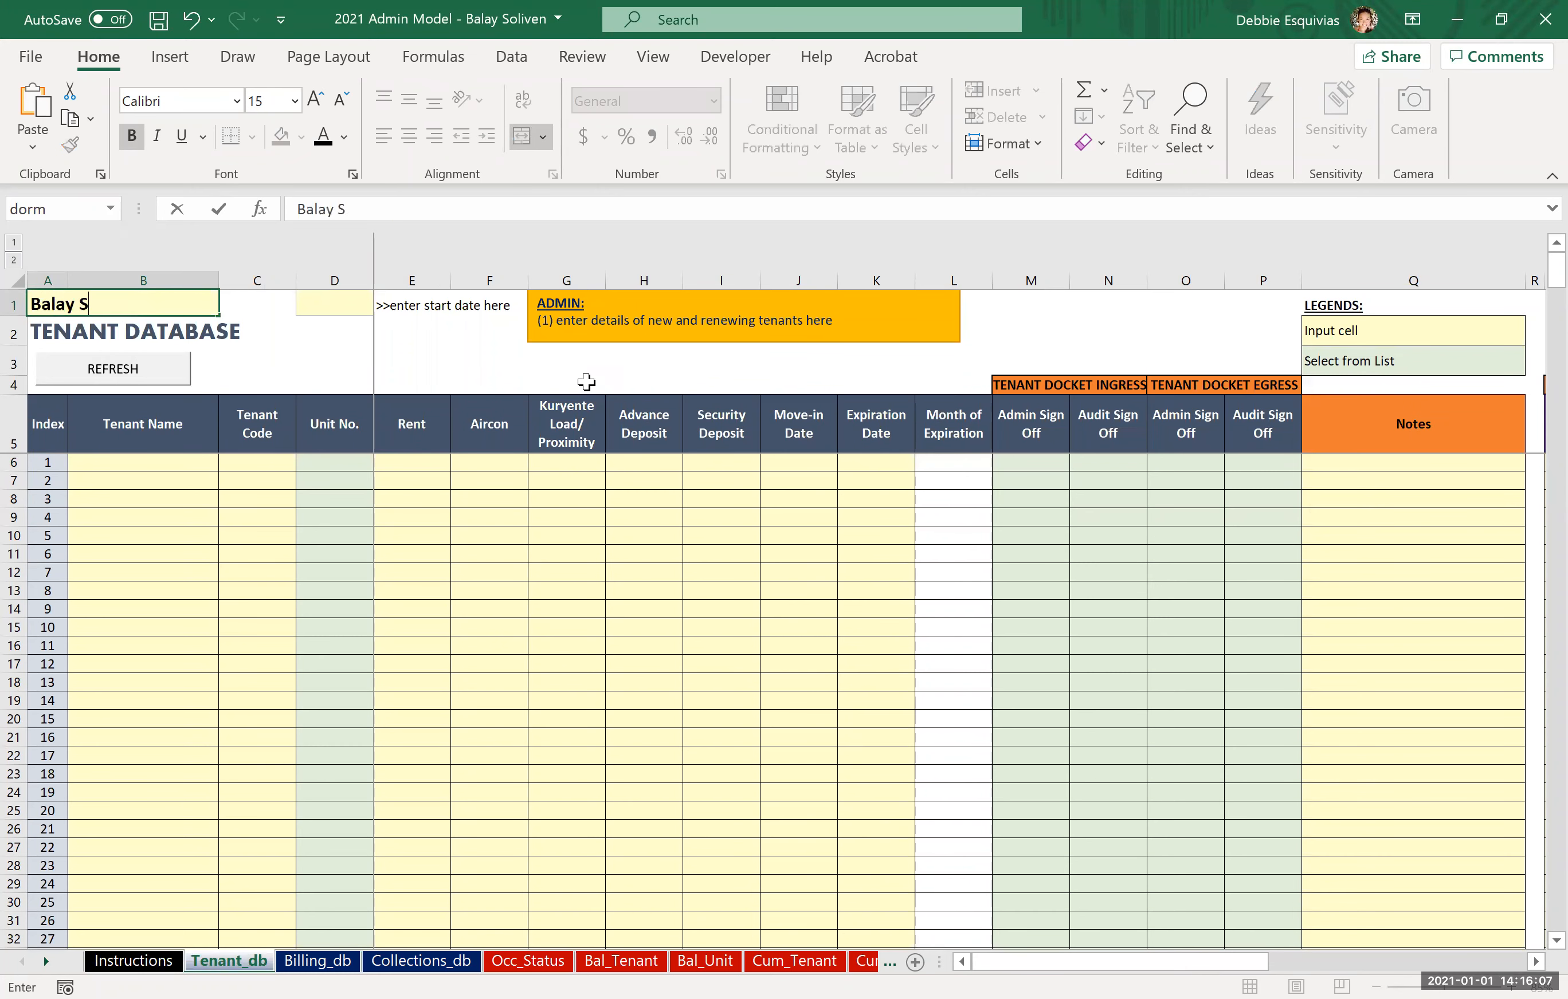
{"action": "key", "text": "Return"}
Enter 1/31/2021 as the start date in cell D1.
{"action": "key", "text": "Up"}
{"action": "key", "text": "Right"}
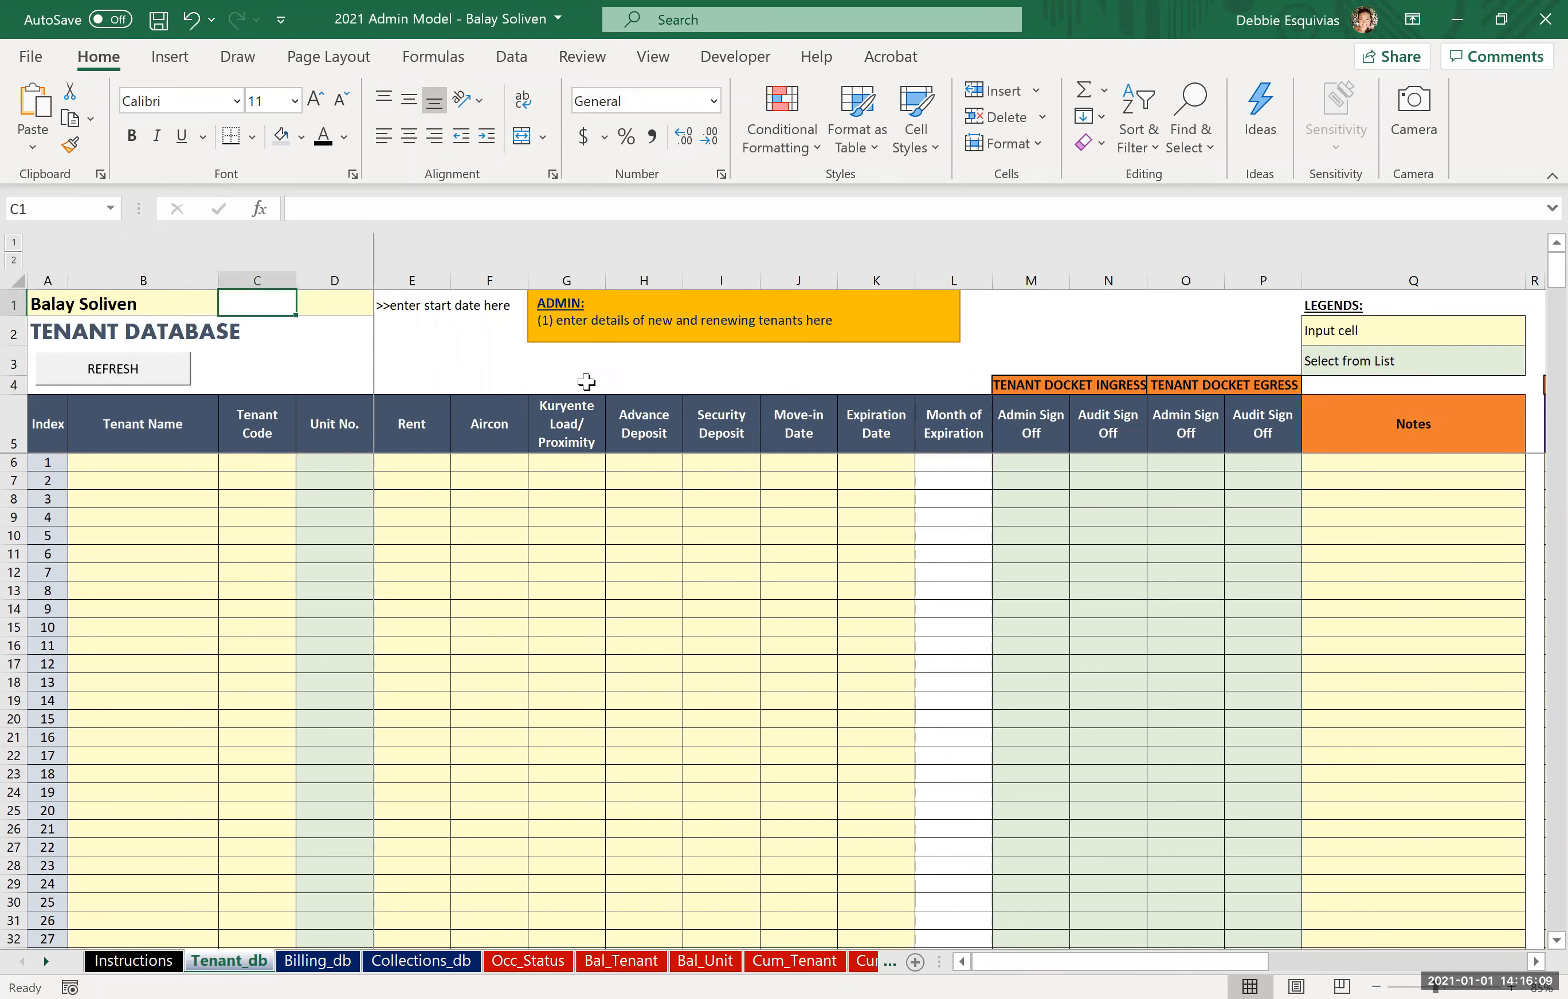
{"action": "key", "text": "Right"}
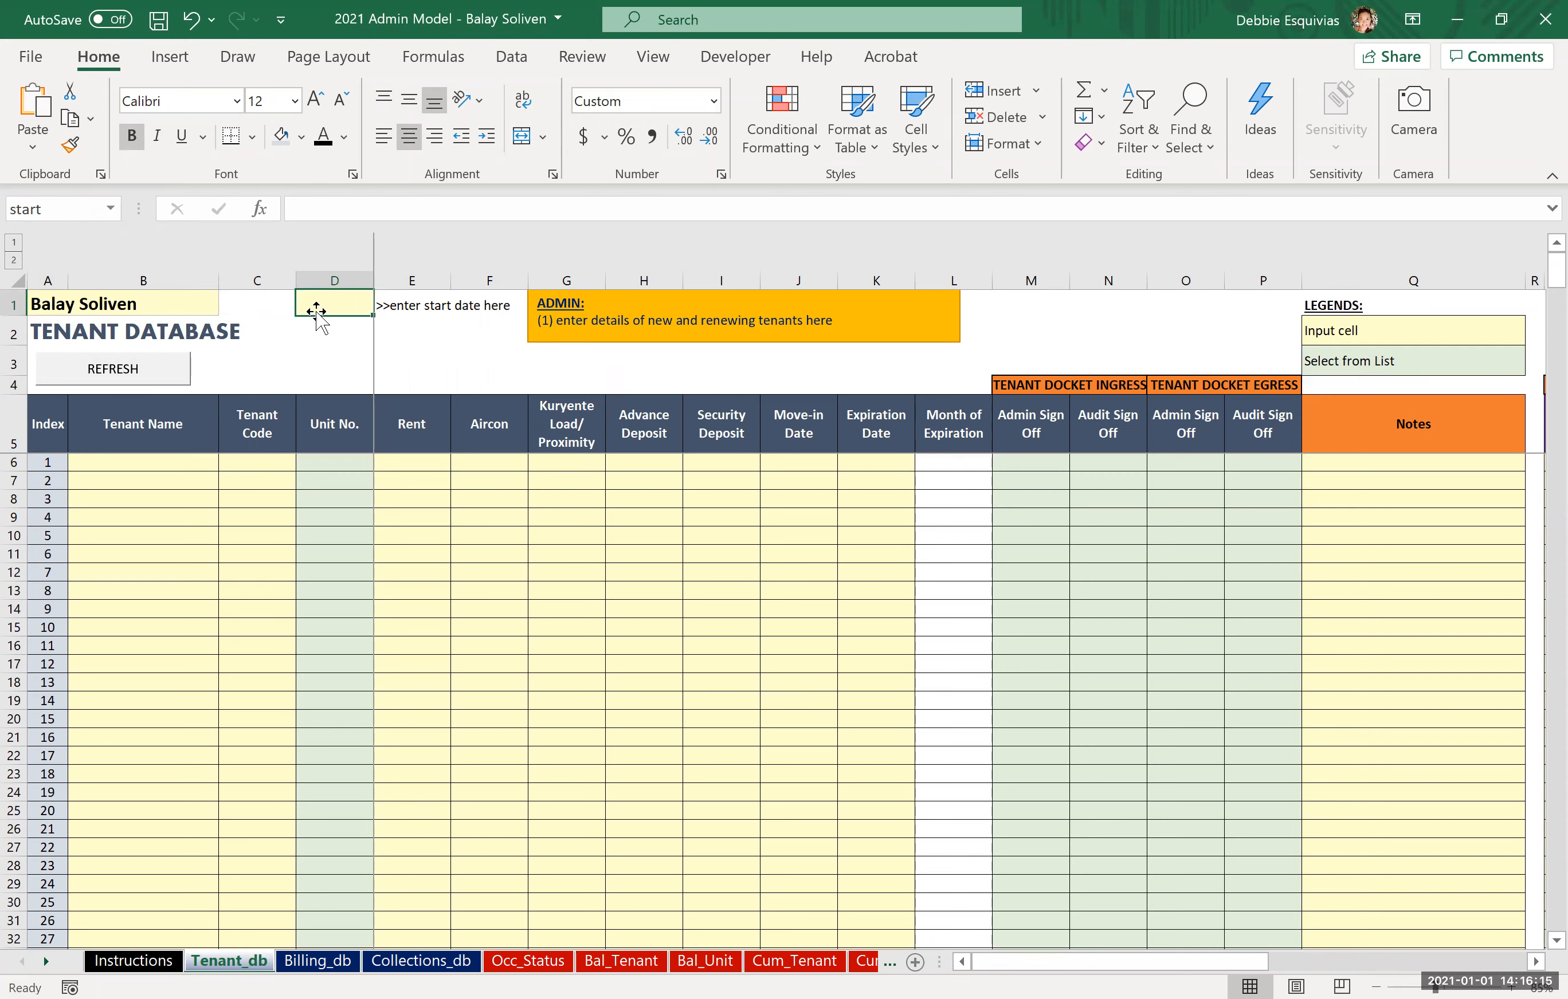
{"action": "type", "text": "1/"}
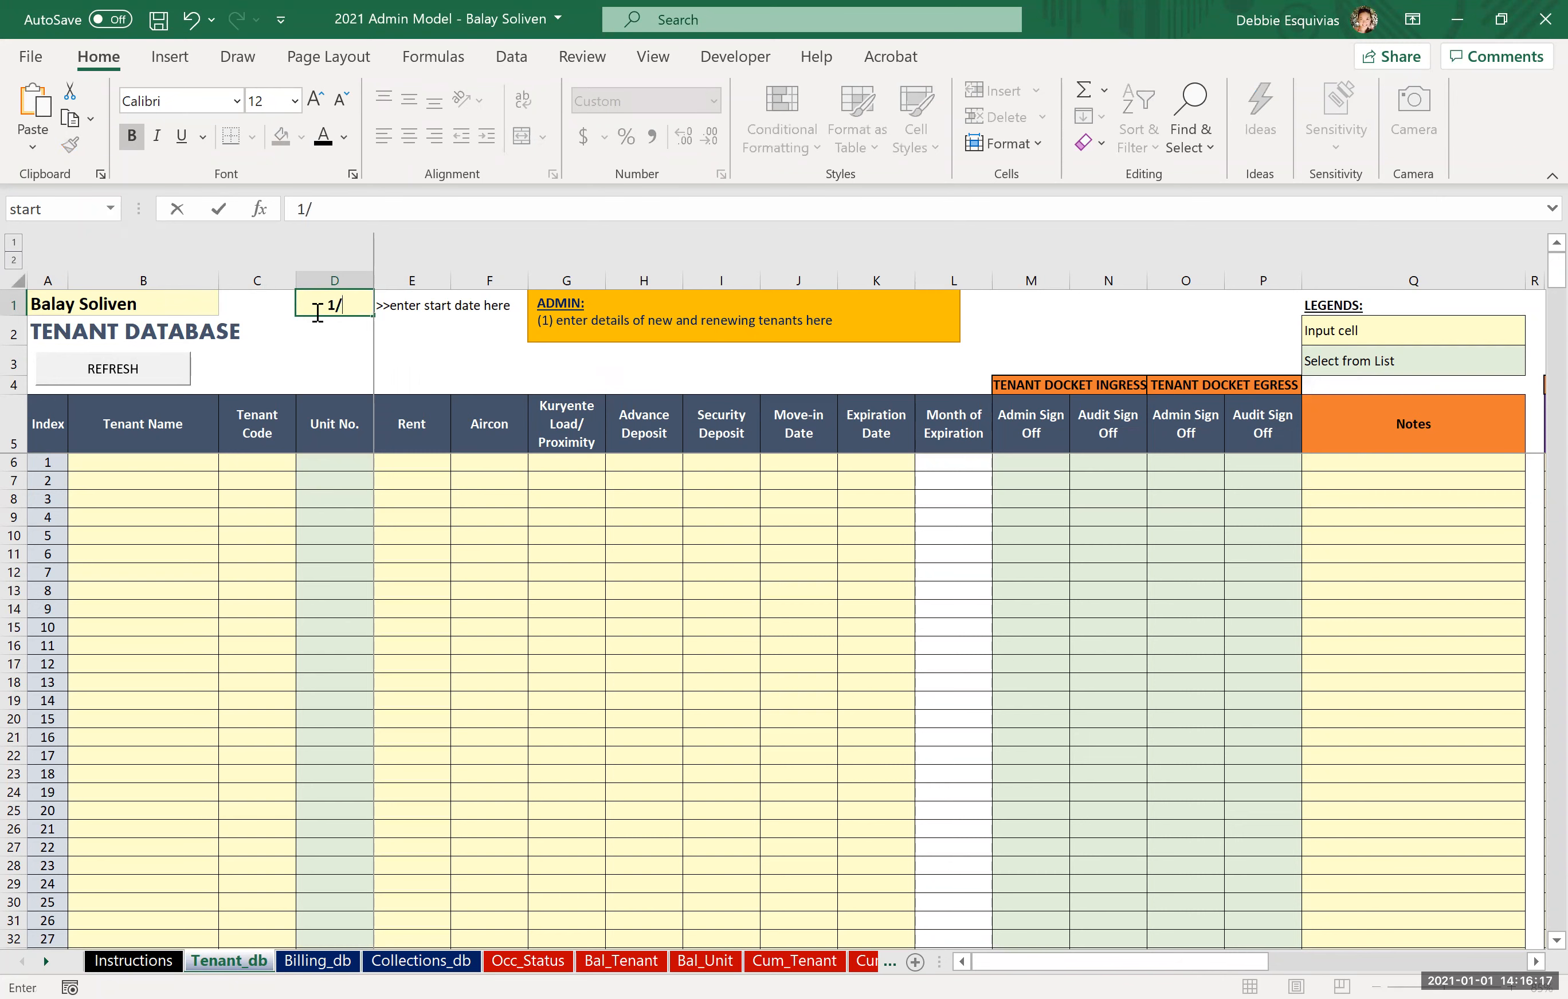
{"action": "type", "text": "31/2021"}
{"action": "key", "text": "ctrl+Return"}
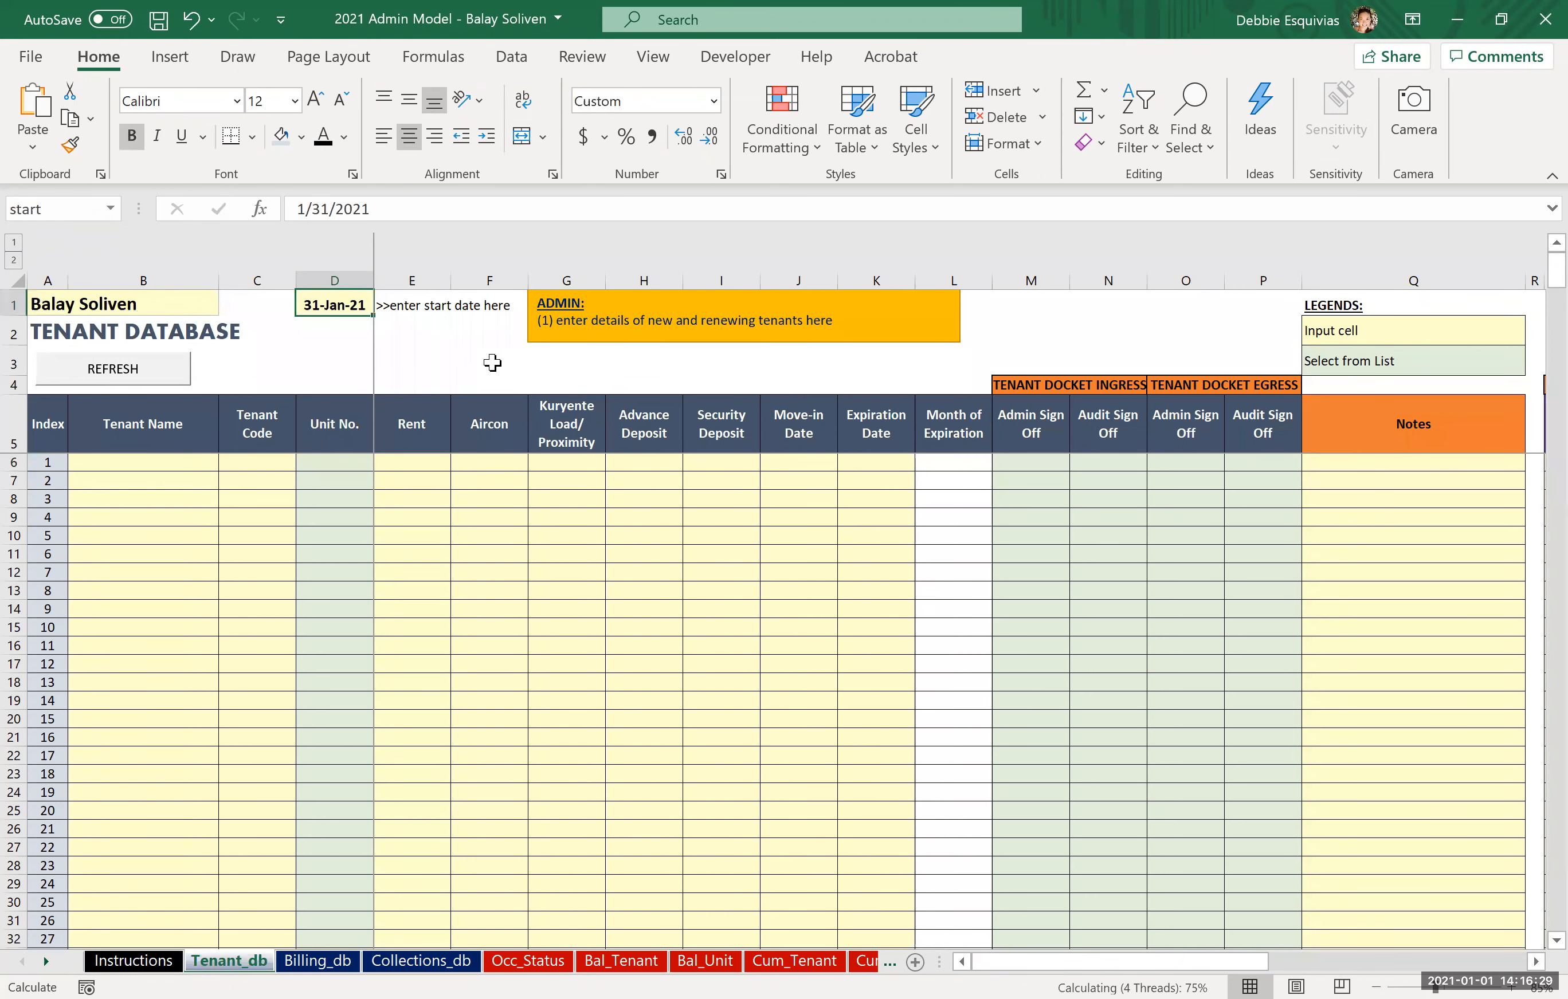
Change the start date in cell D1 to 1/31/2020.
{"action": "key", "text": "F2"}
{"action": "key", "text": "BackSpace"}
{"action": "type", "text": "020"}
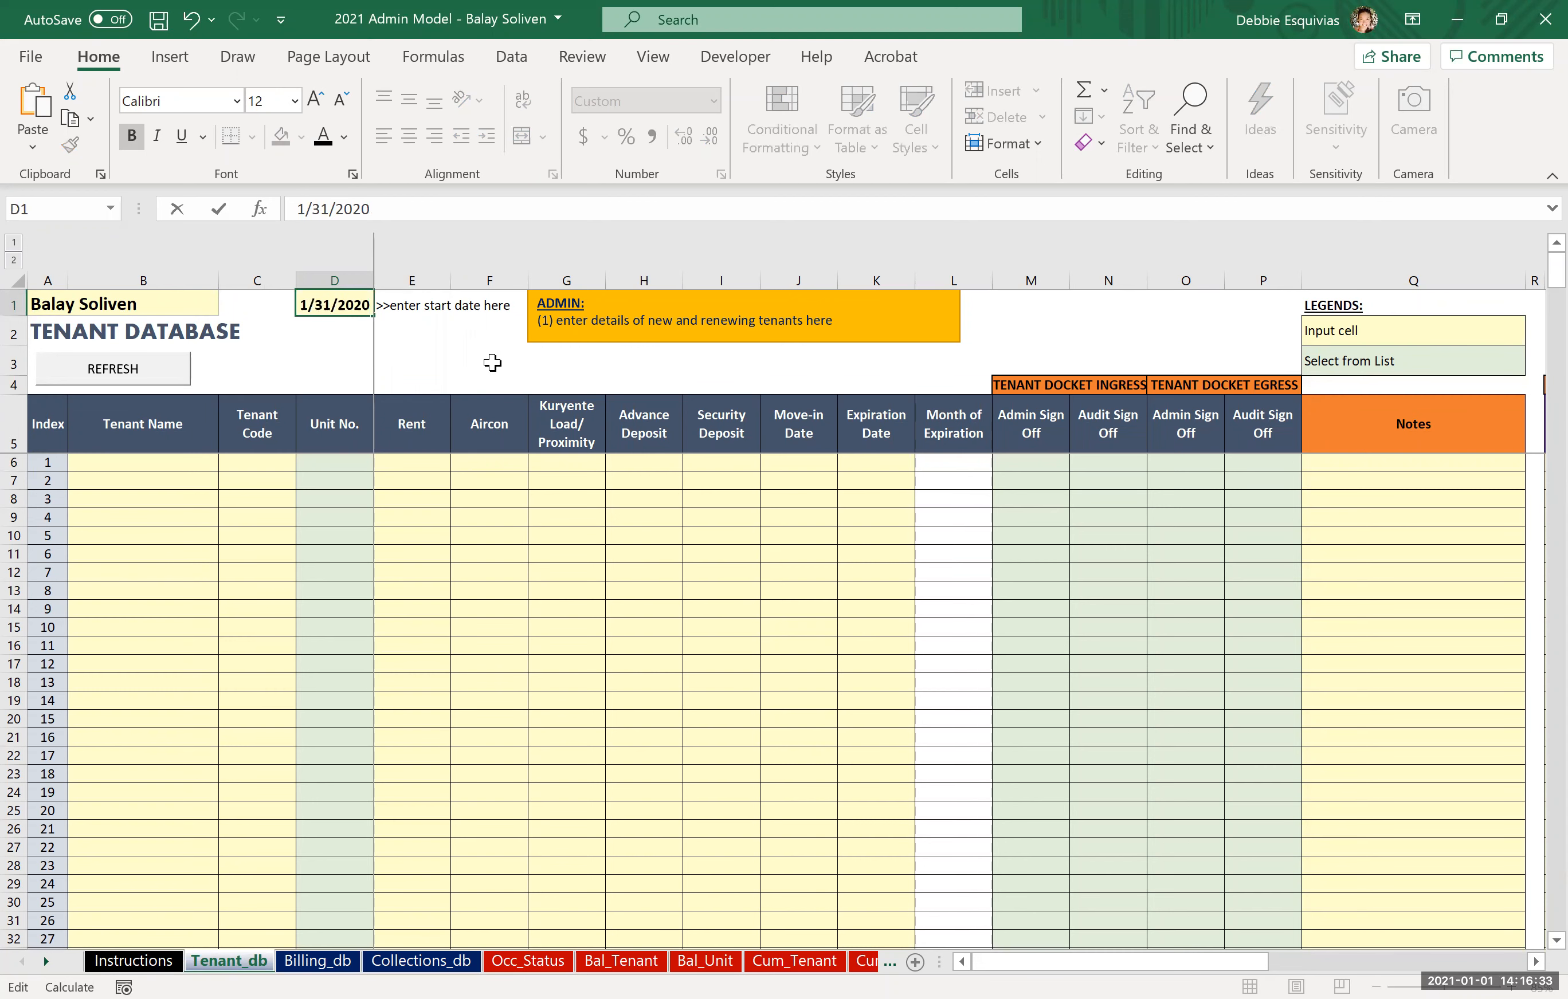
{"action": "key", "text": "Return"}
{"action": "key", "text": "Return"}
{"action": "key", "text": "Return"}
{"action": "key", "text": "Return"}
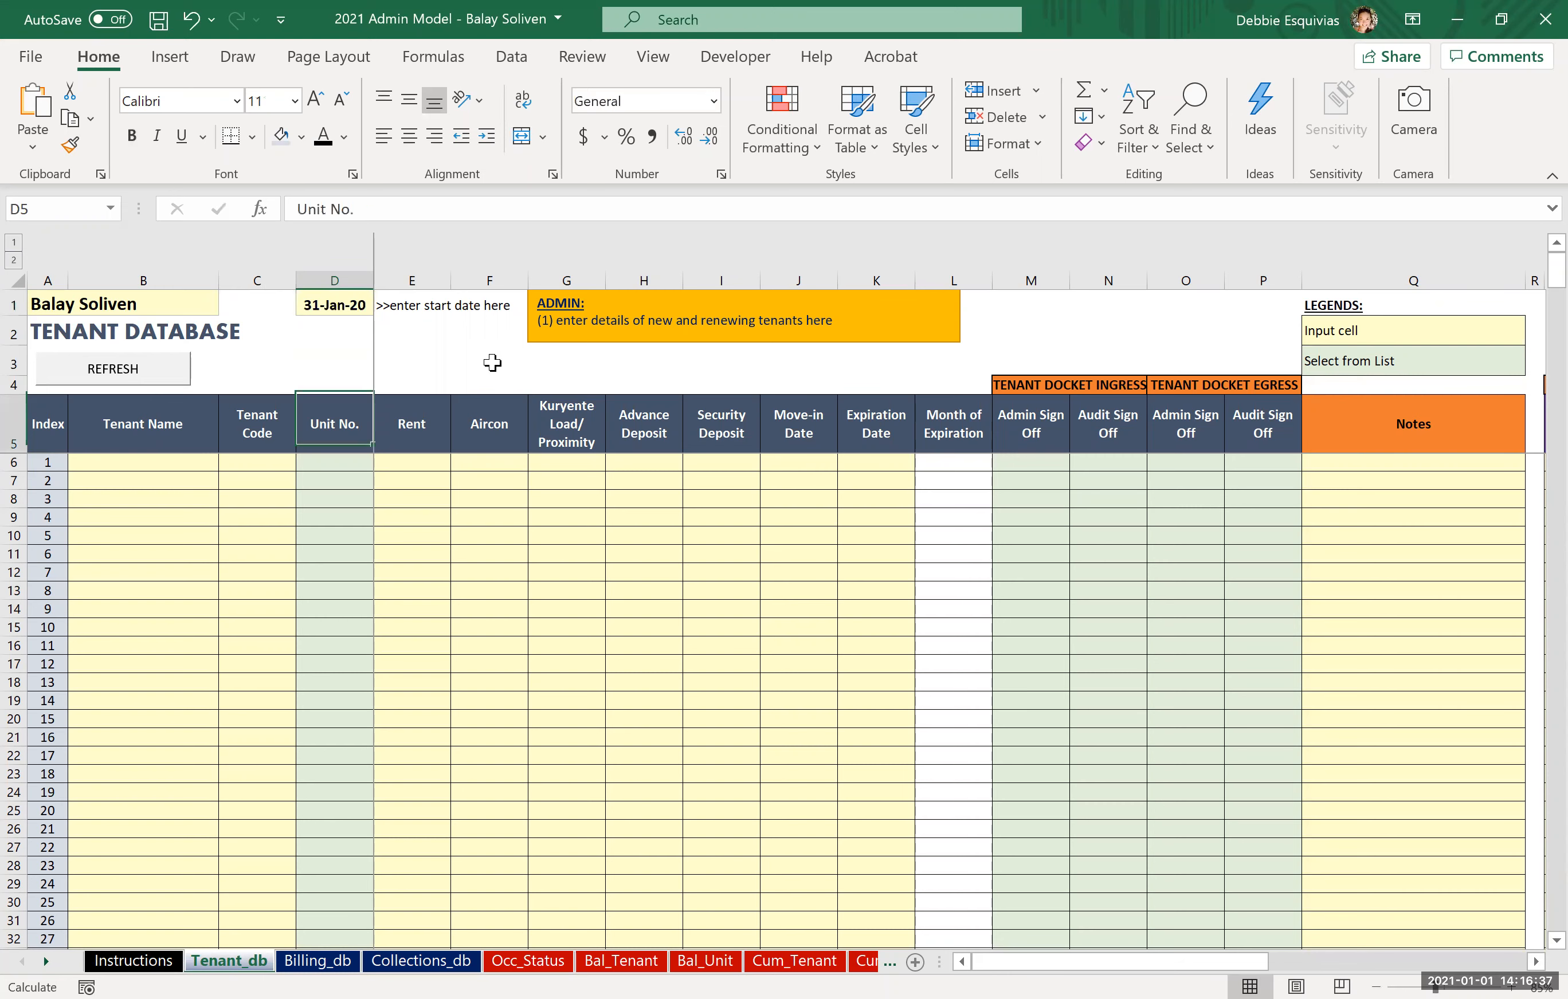
Enter A as the first unit in the green-headed Unit No. list, in cell AA6.
{"action": "scroll", "coordinate": [492, 363], "scroll_direction": "right", "scroll_amount": 5}
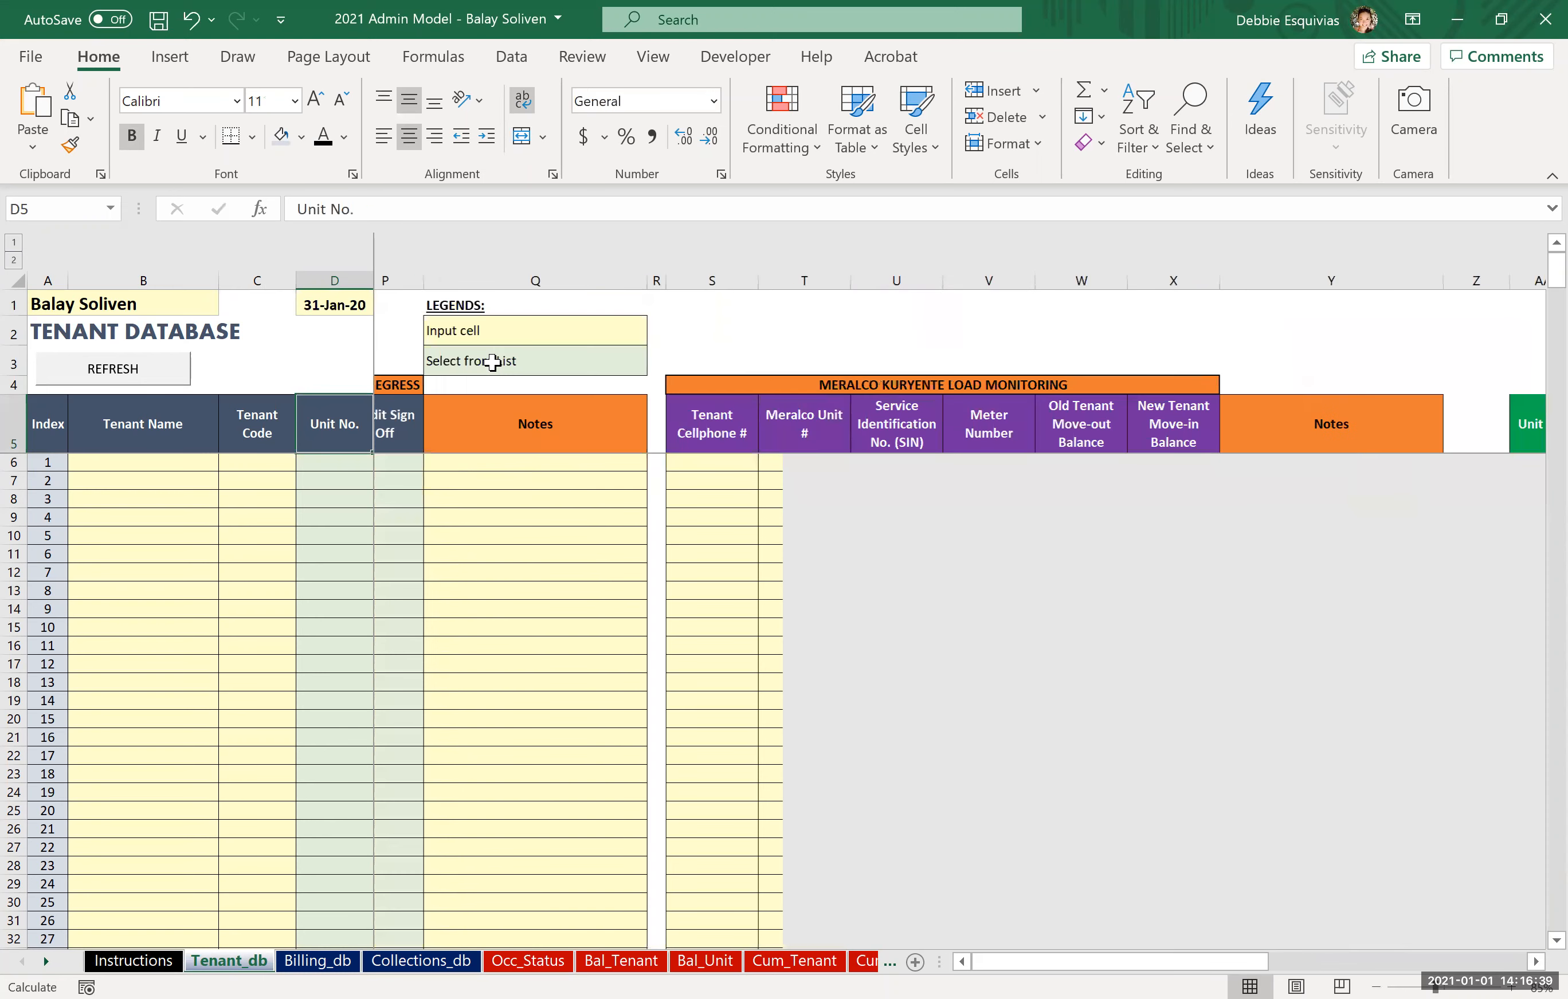
{"action": "scroll", "coordinate": [994, 385], "scroll_direction": "right", "scroll_amount": 8}
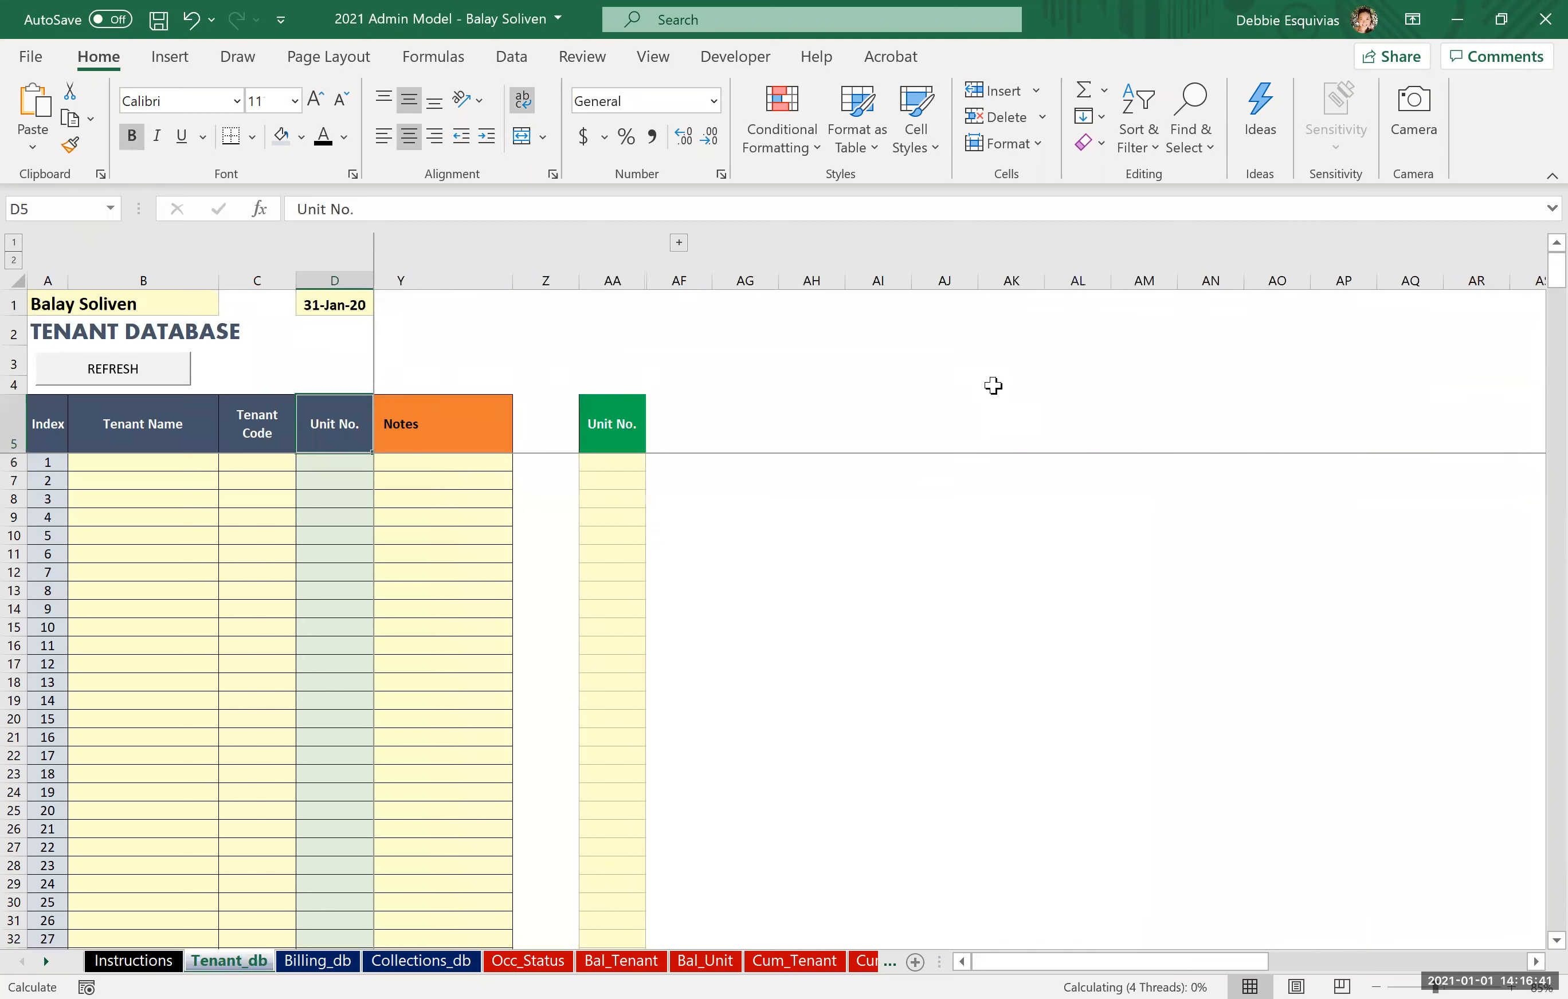
{"action": "scroll", "coordinate": [994, 385], "scroll_direction": "left", "scroll_amount": 7}
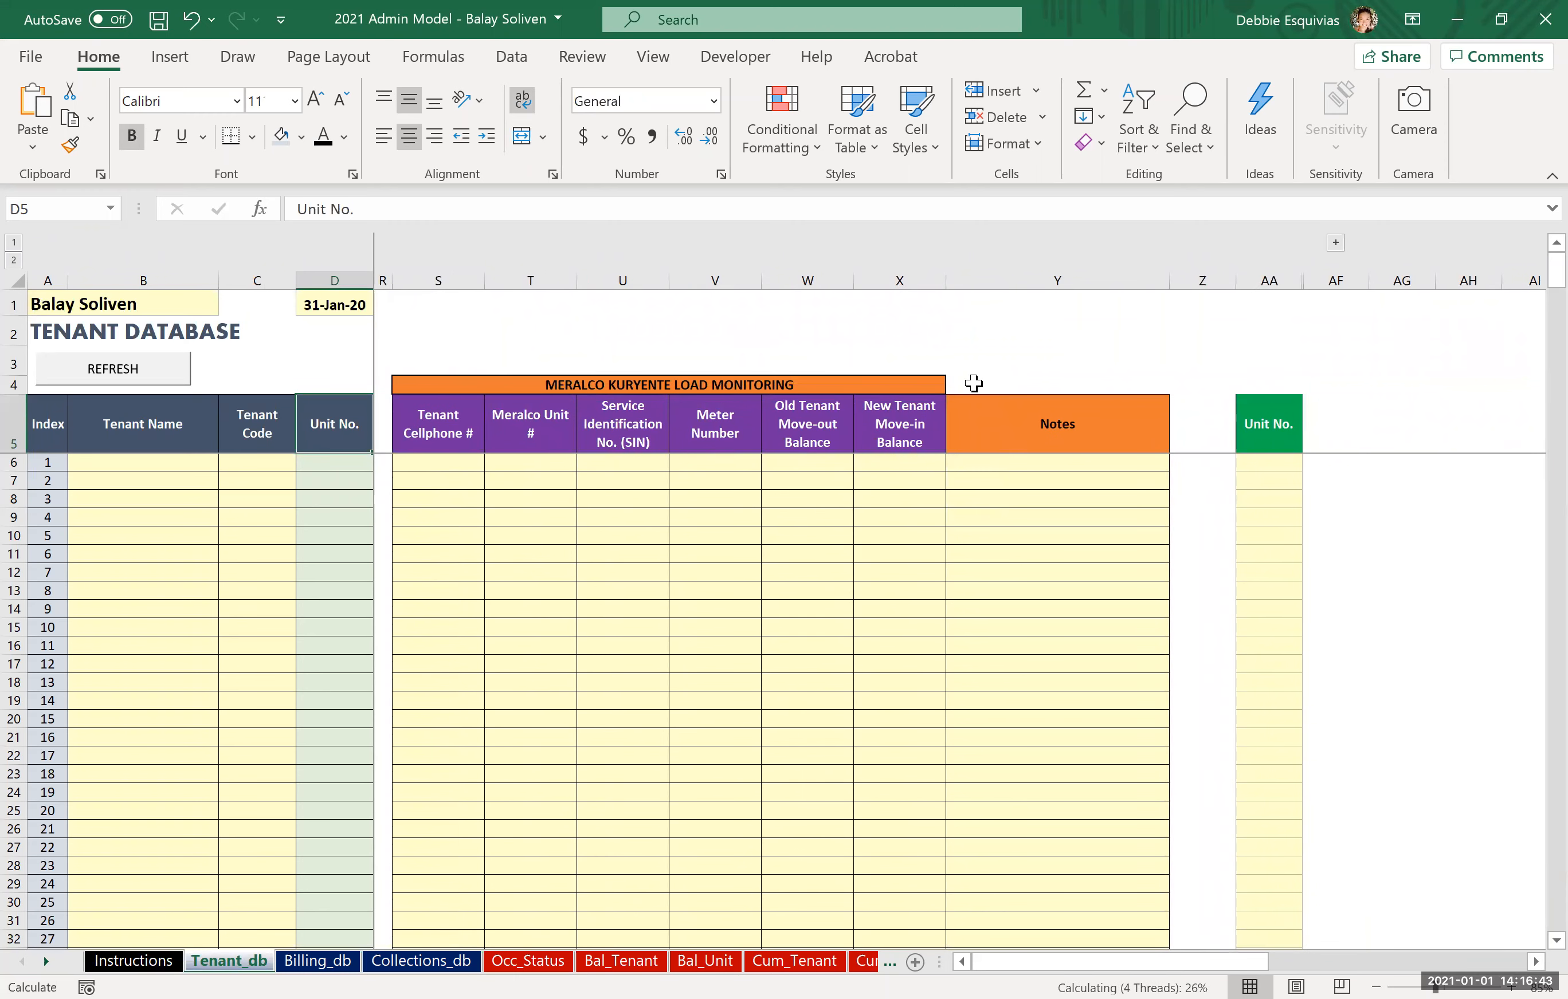
{"action": "left_click", "coordinate": [1266, 417]}
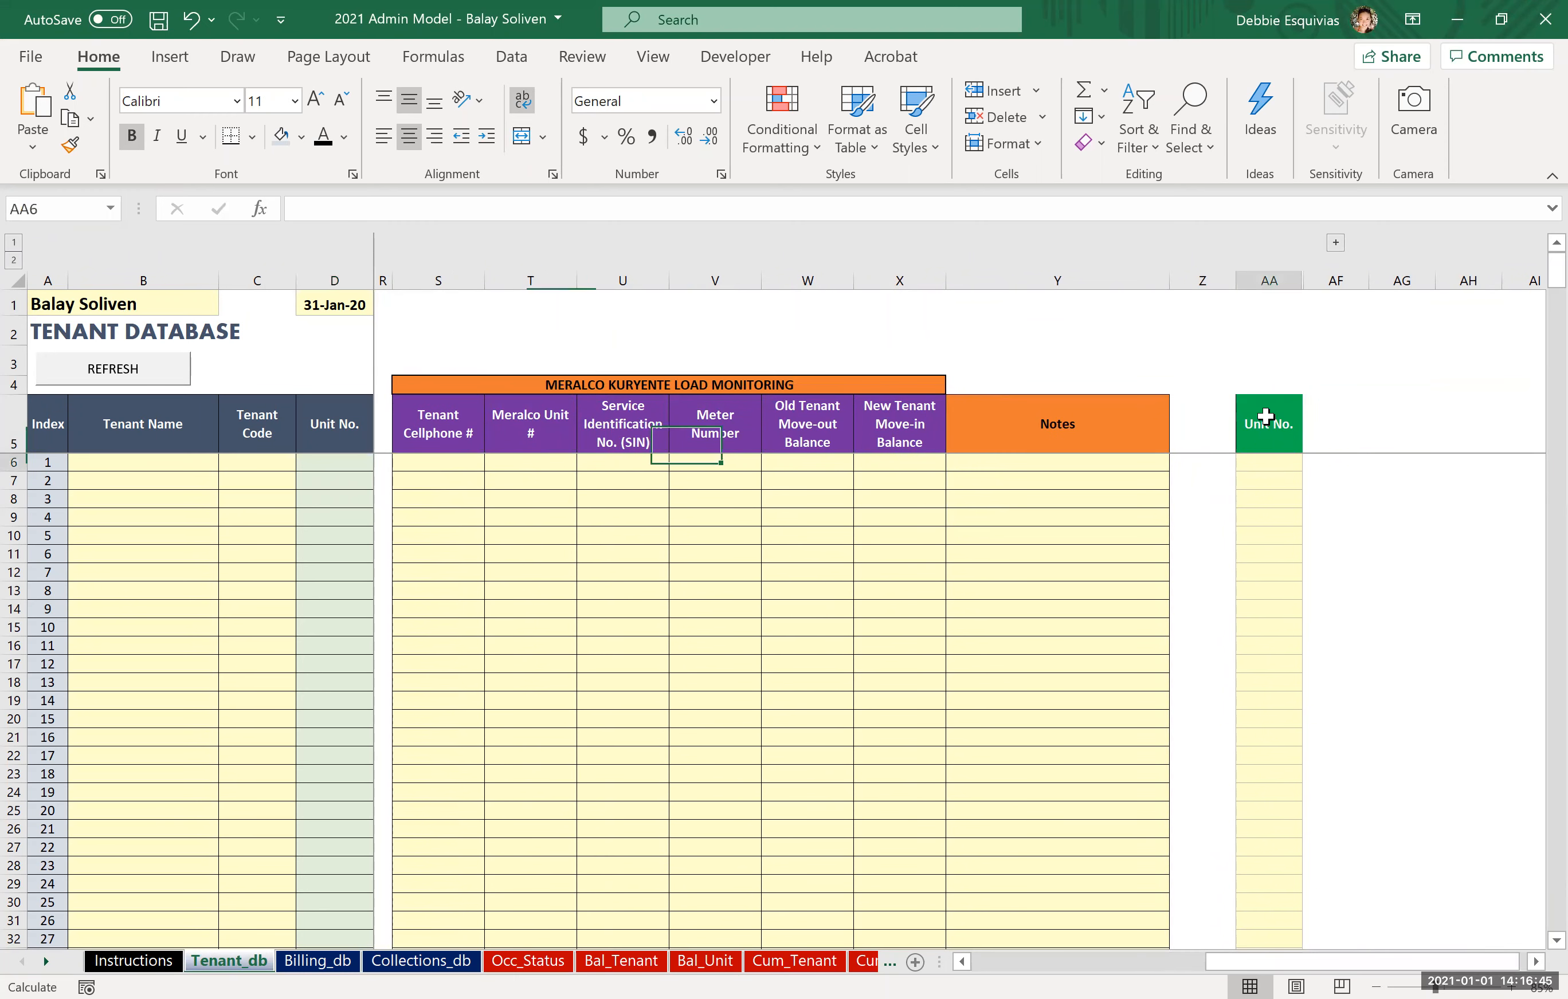
{"action": "type", "text": "A"}
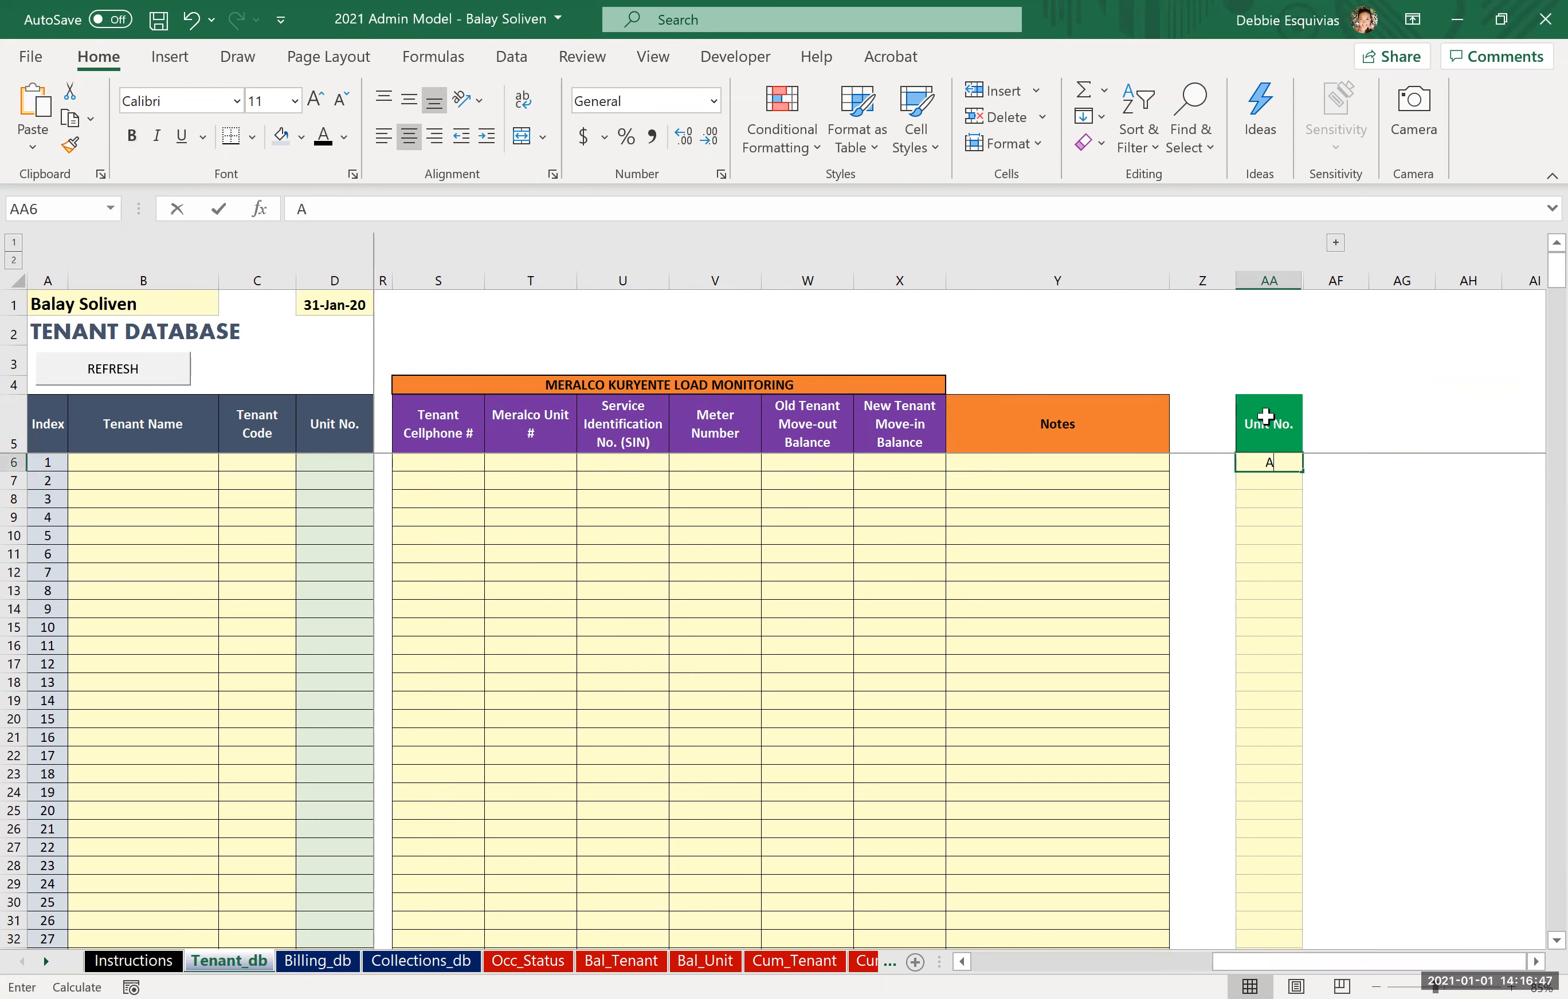
{"action": "key", "text": "Return"}
{"action": "key", "text": "Return"}
{"action": "type", "text": "B"}
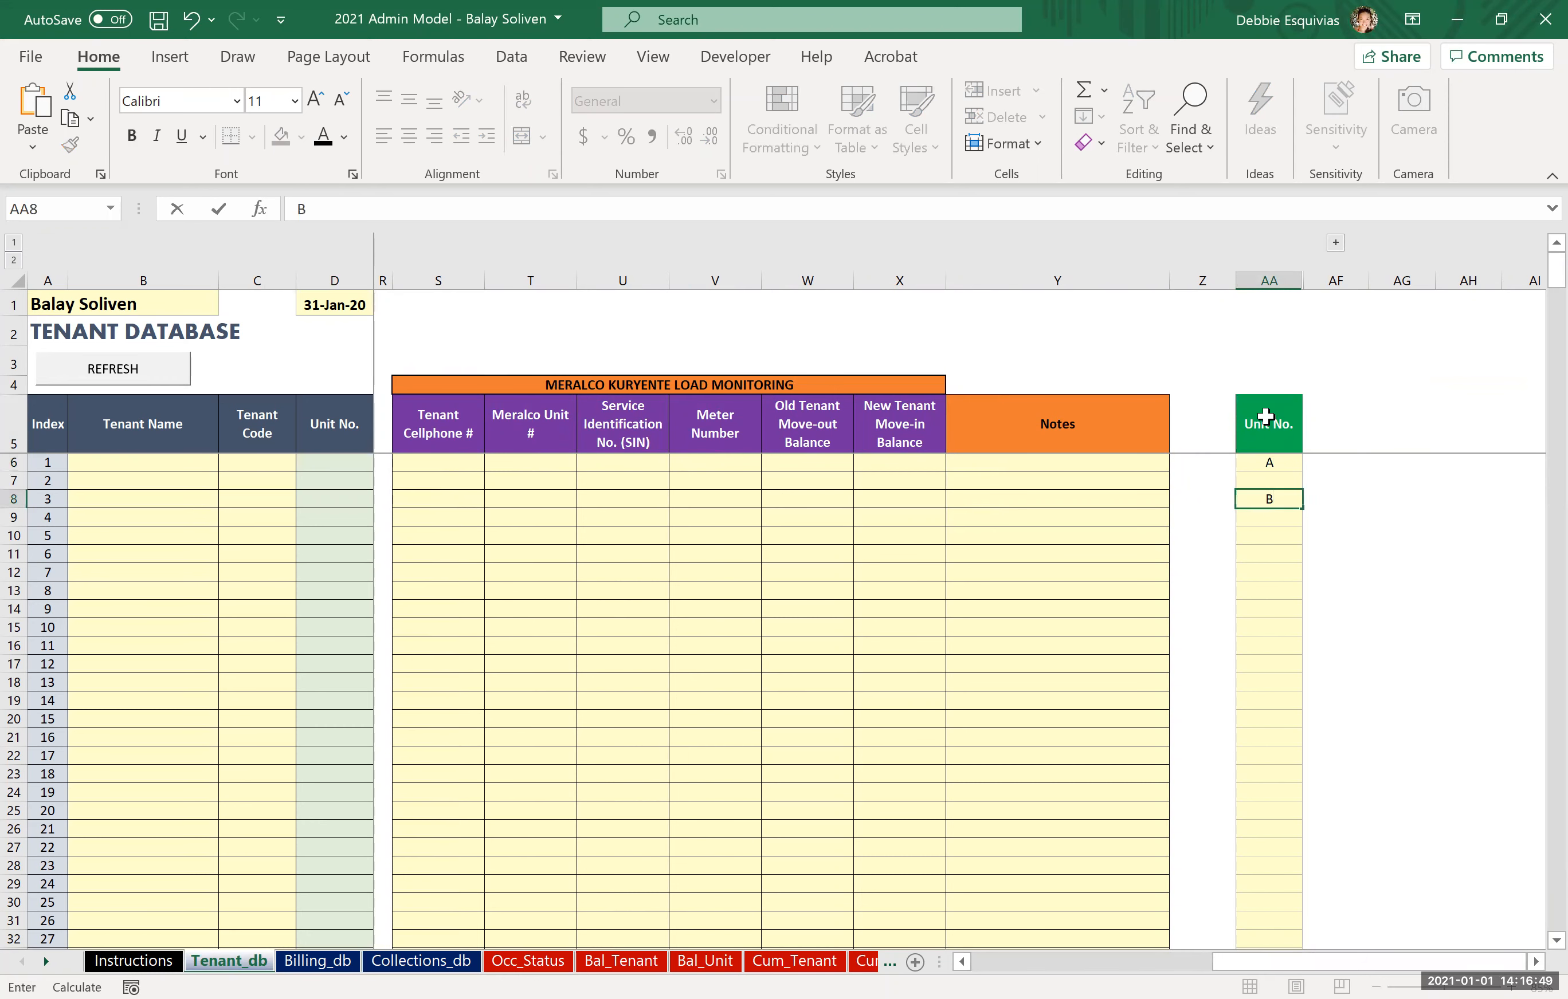
{"action": "key", "text": "Escape"}
{"action": "key", "text": "Up"}
Fill the Unit No. list below unit A with units B through J, one per row, in AA7 to AA15.
{"action": "type", "text": "B"}
{"action": "key", "text": "Return"}
{"action": "type", "text": "C"}
{"action": "key", "text": "Return"}
{"action": "type", "text": "D"}
{"action": "key", "text": "Return"}
{"action": "type", "text": "E"}
{"action": "key", "text": "Return"}
{"action": "type", "text": "F G H"}
{"action": "key", "text": "Return"}
{"action": "type", "text": "I"}
{"action": "key", "text": "Return"}
{"action": "type", "text": "J"}
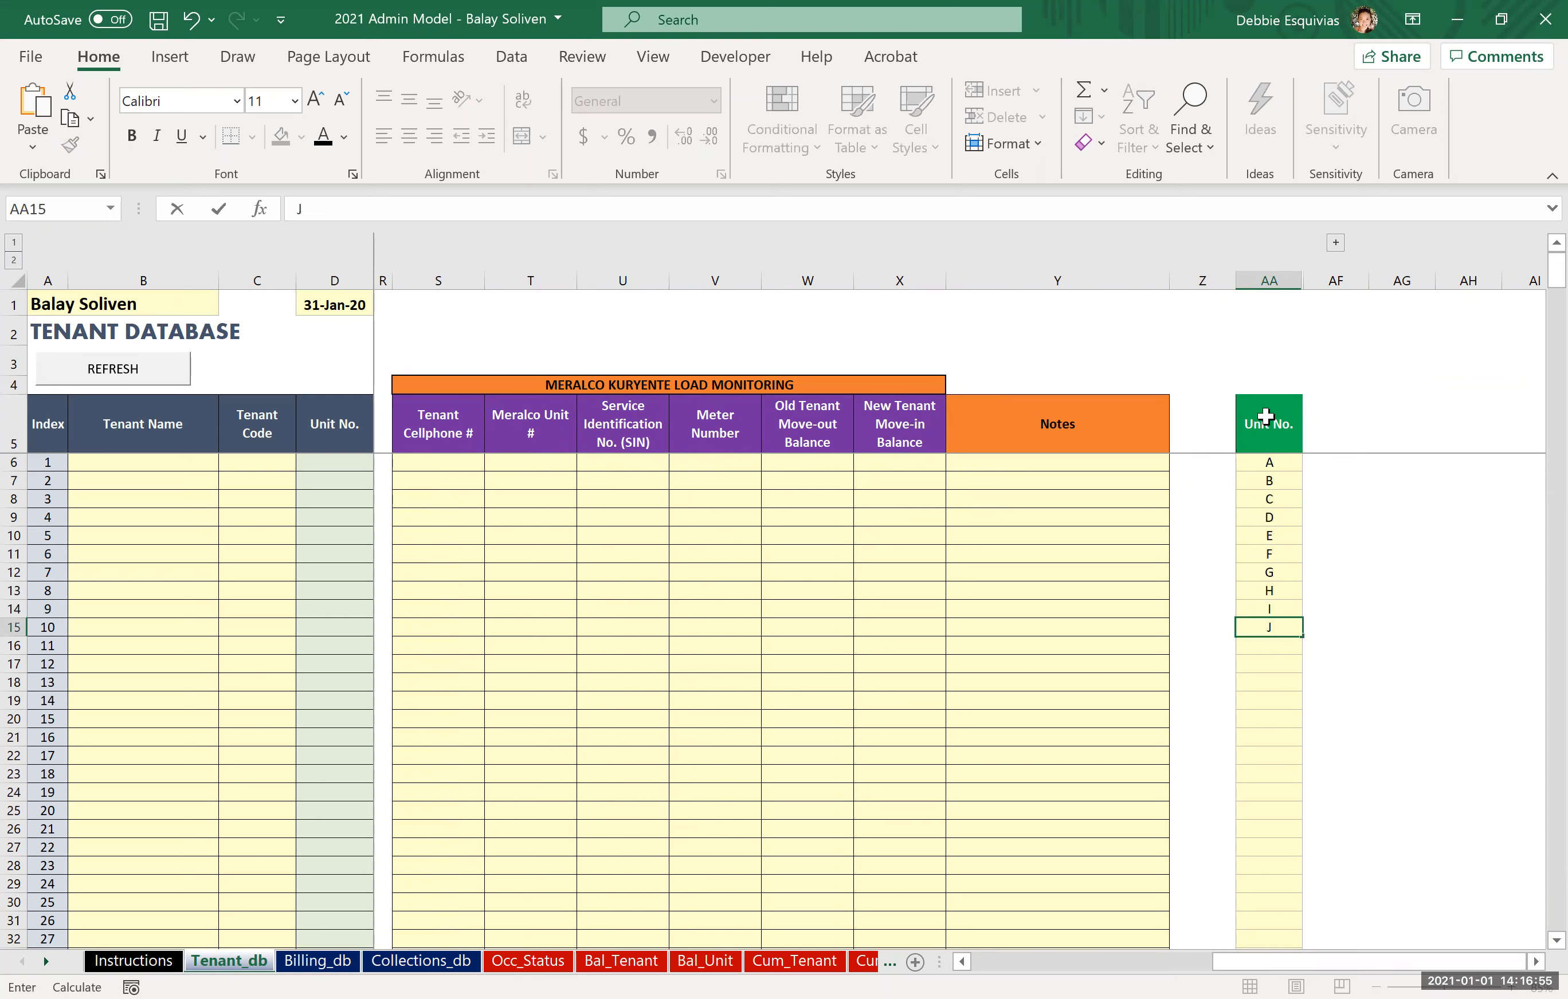
{"action": "key", "text": "Return"}
Add Admin as an entry directly below unit J in the Unit No. list.
{"action": "key", "text": "ctrl+Up"}
{"action": "key", "text": "ctrl+Up"}
{"action": "key", "text": "Down"}
{"action": "key", "text": "ctrl+Down"}
{"action": "key", "text": "Down"}
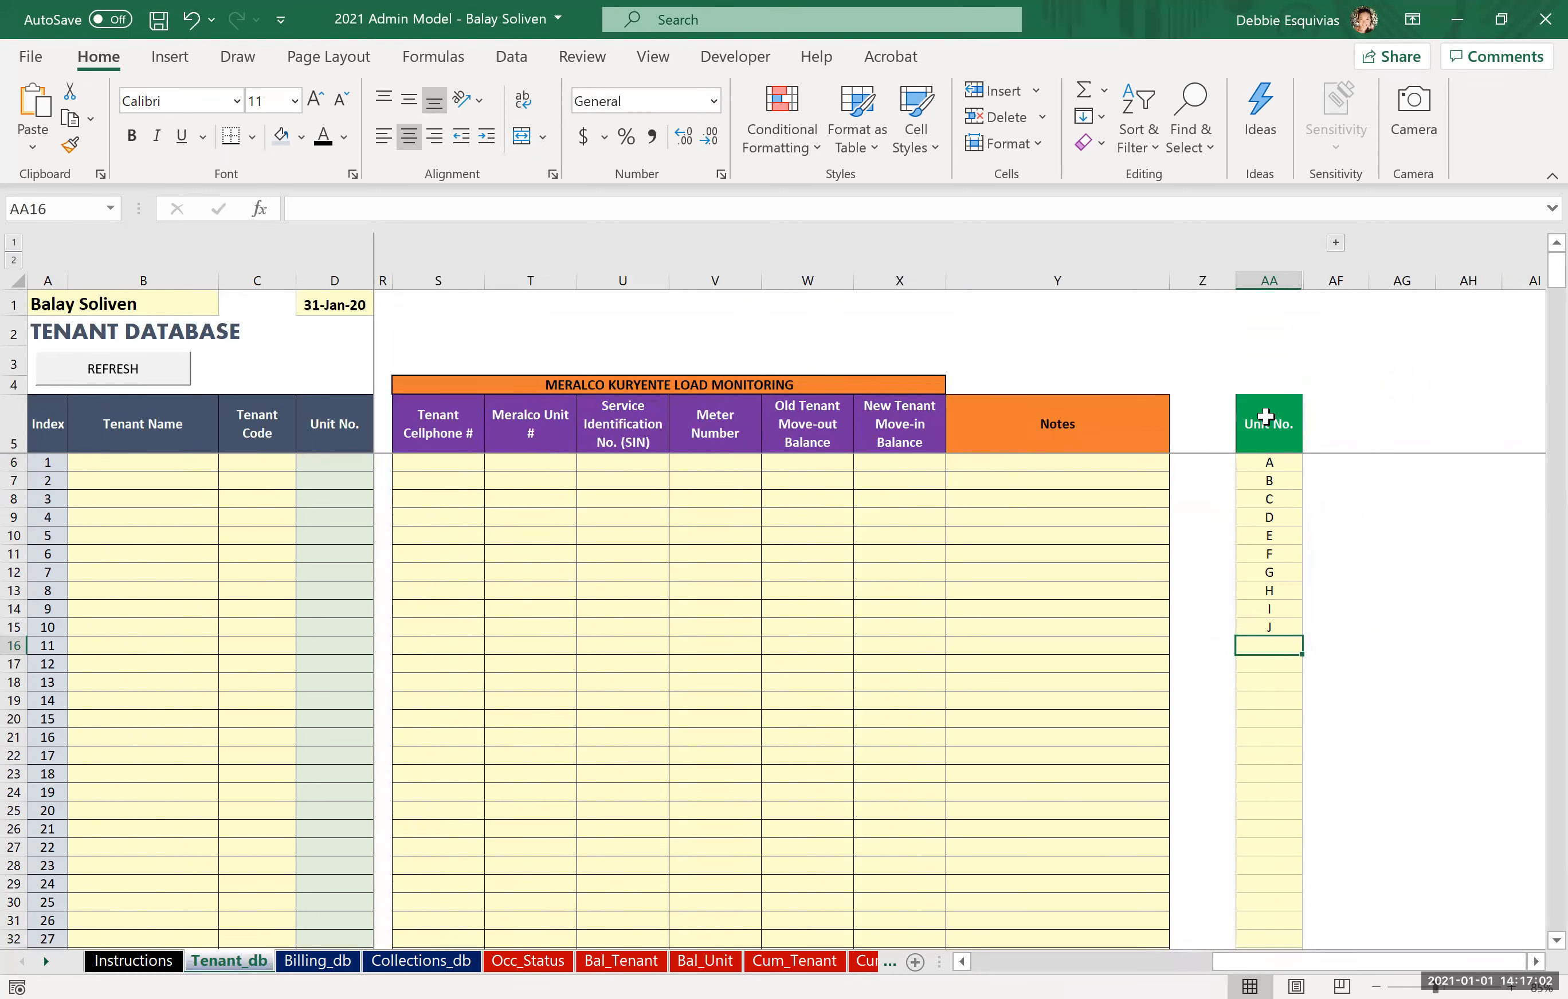
{"action": "type", "text": "Admin"}
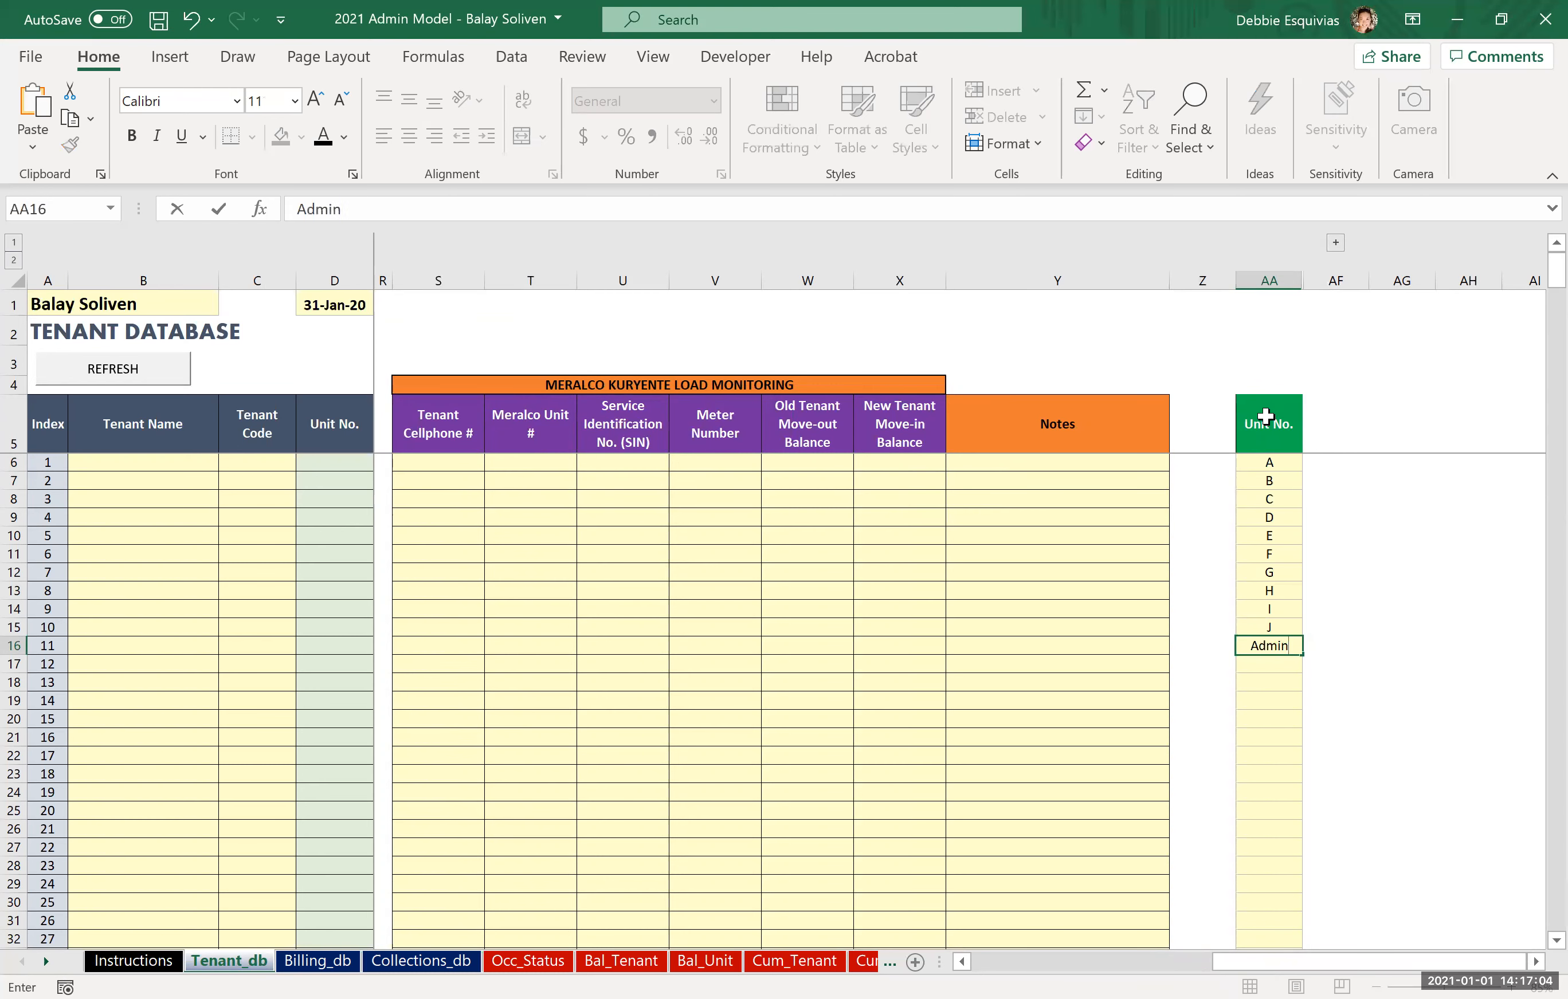
{"action": "key", "text": "Return"}
{"action": "key", "text": "Up"}
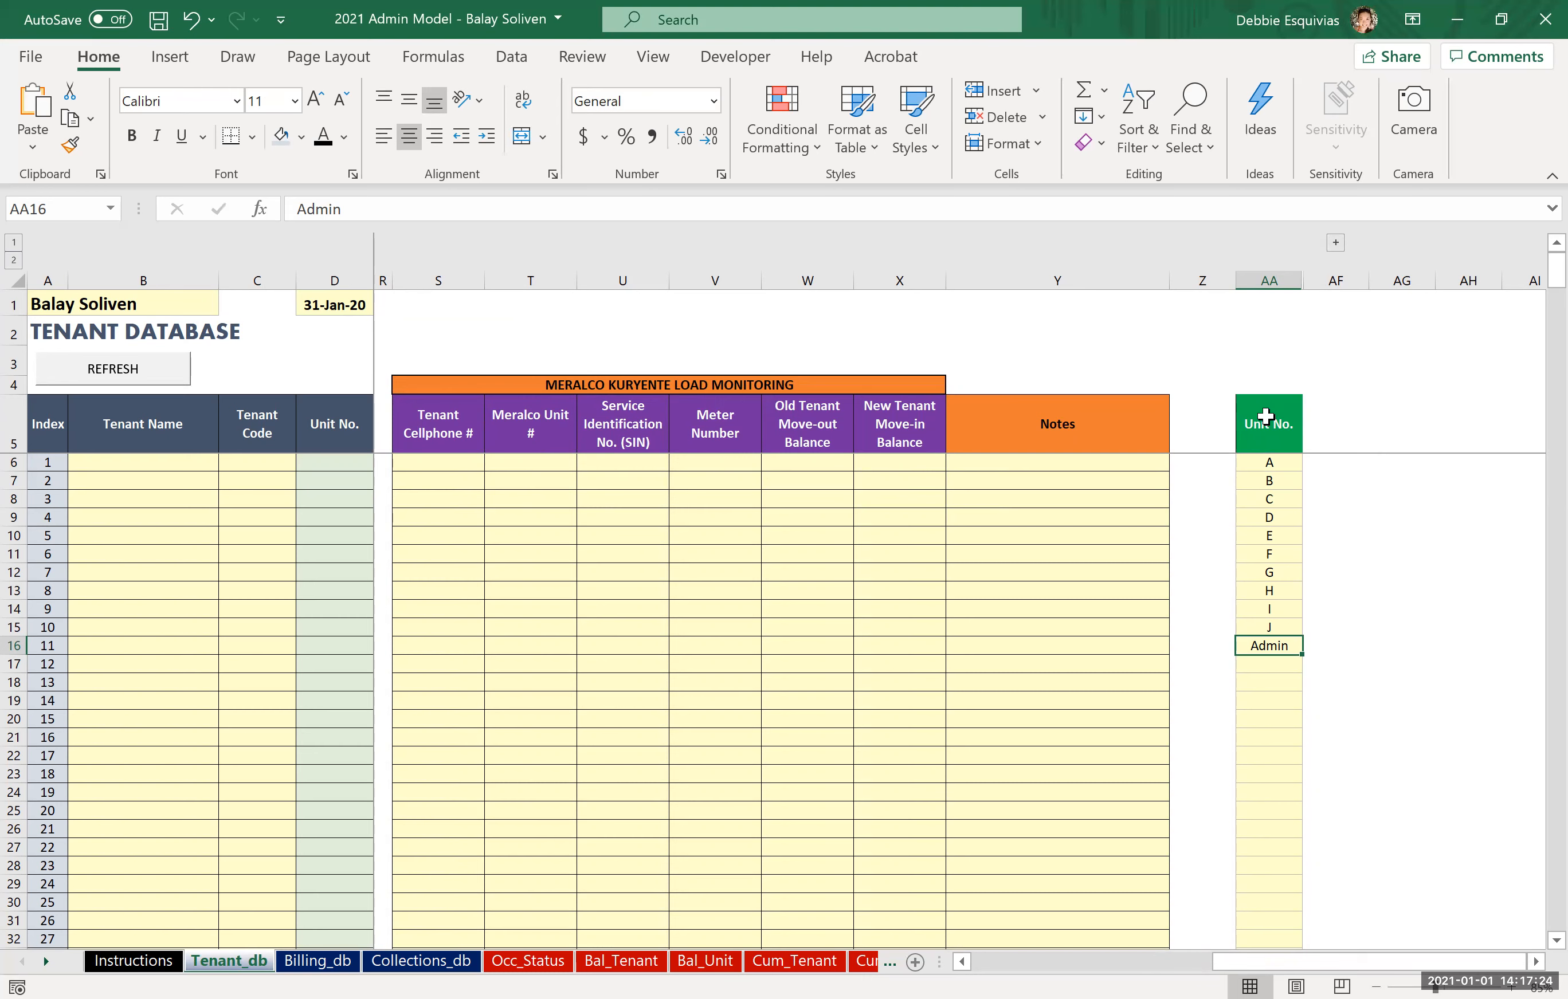
Add Admin2 and Admin3 in the two cells below Admin in the Unit No. list.
{"action": "key", "text": "Return"}
{"action": "type", "text": "Admin2"}
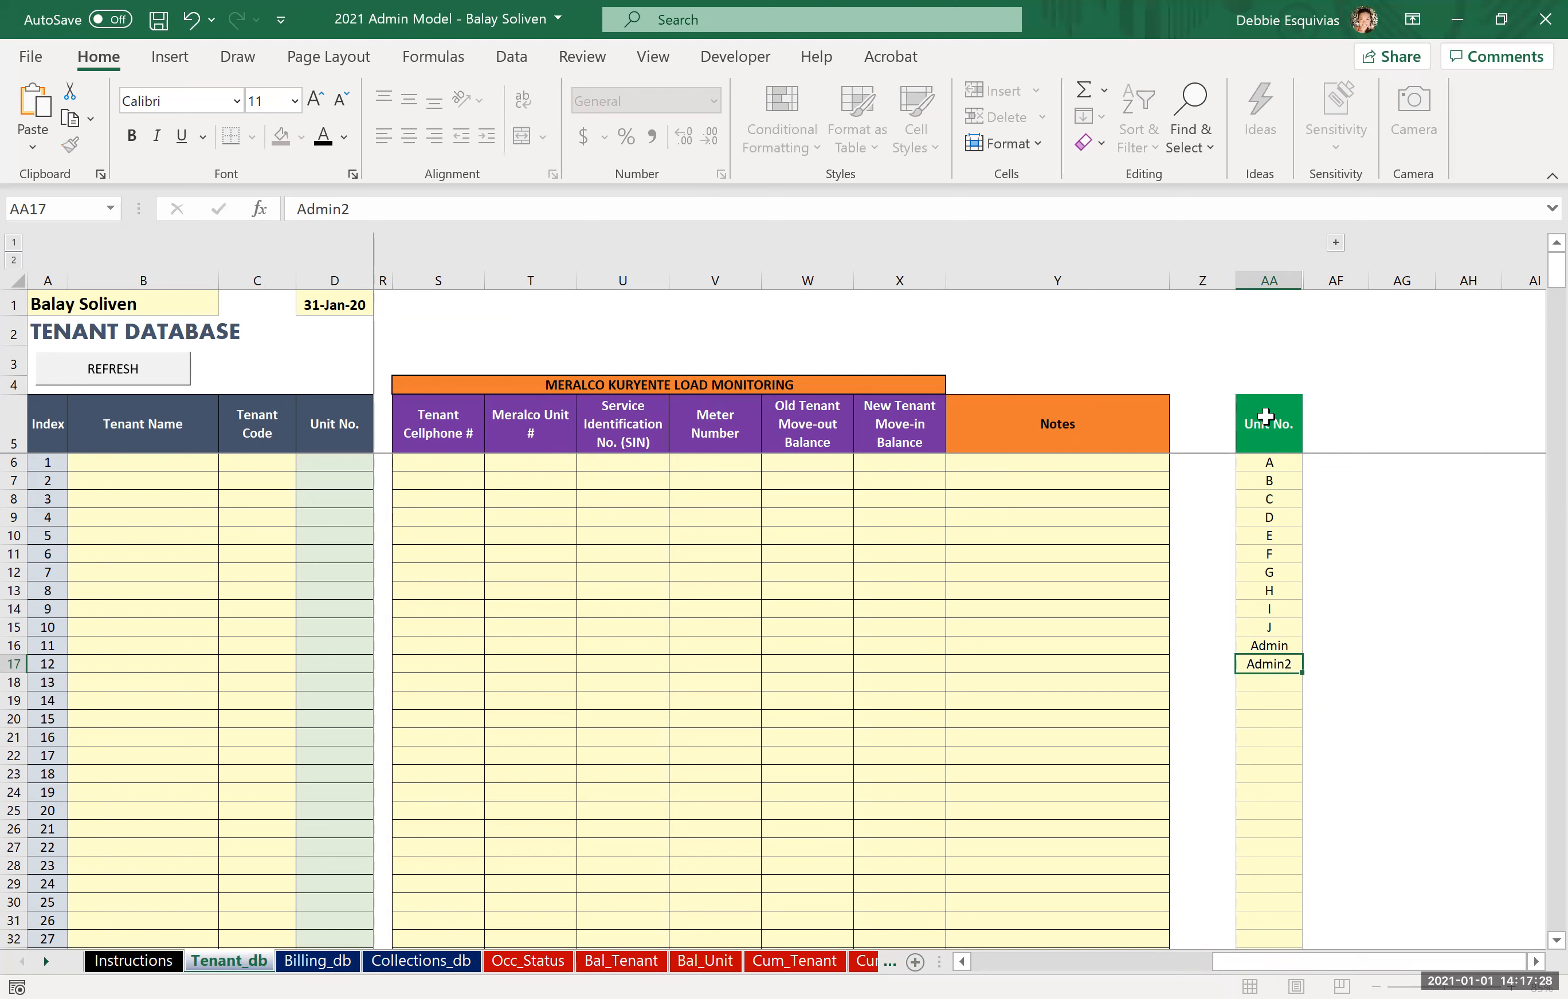
{"action": "key", "text": "Return"}
{"action": "type", "text": "Admin3"}
{"action": "key", "text": "Return"}
{"action": "key", "text": "Up"}
{"action": "key", "text": "Up"}
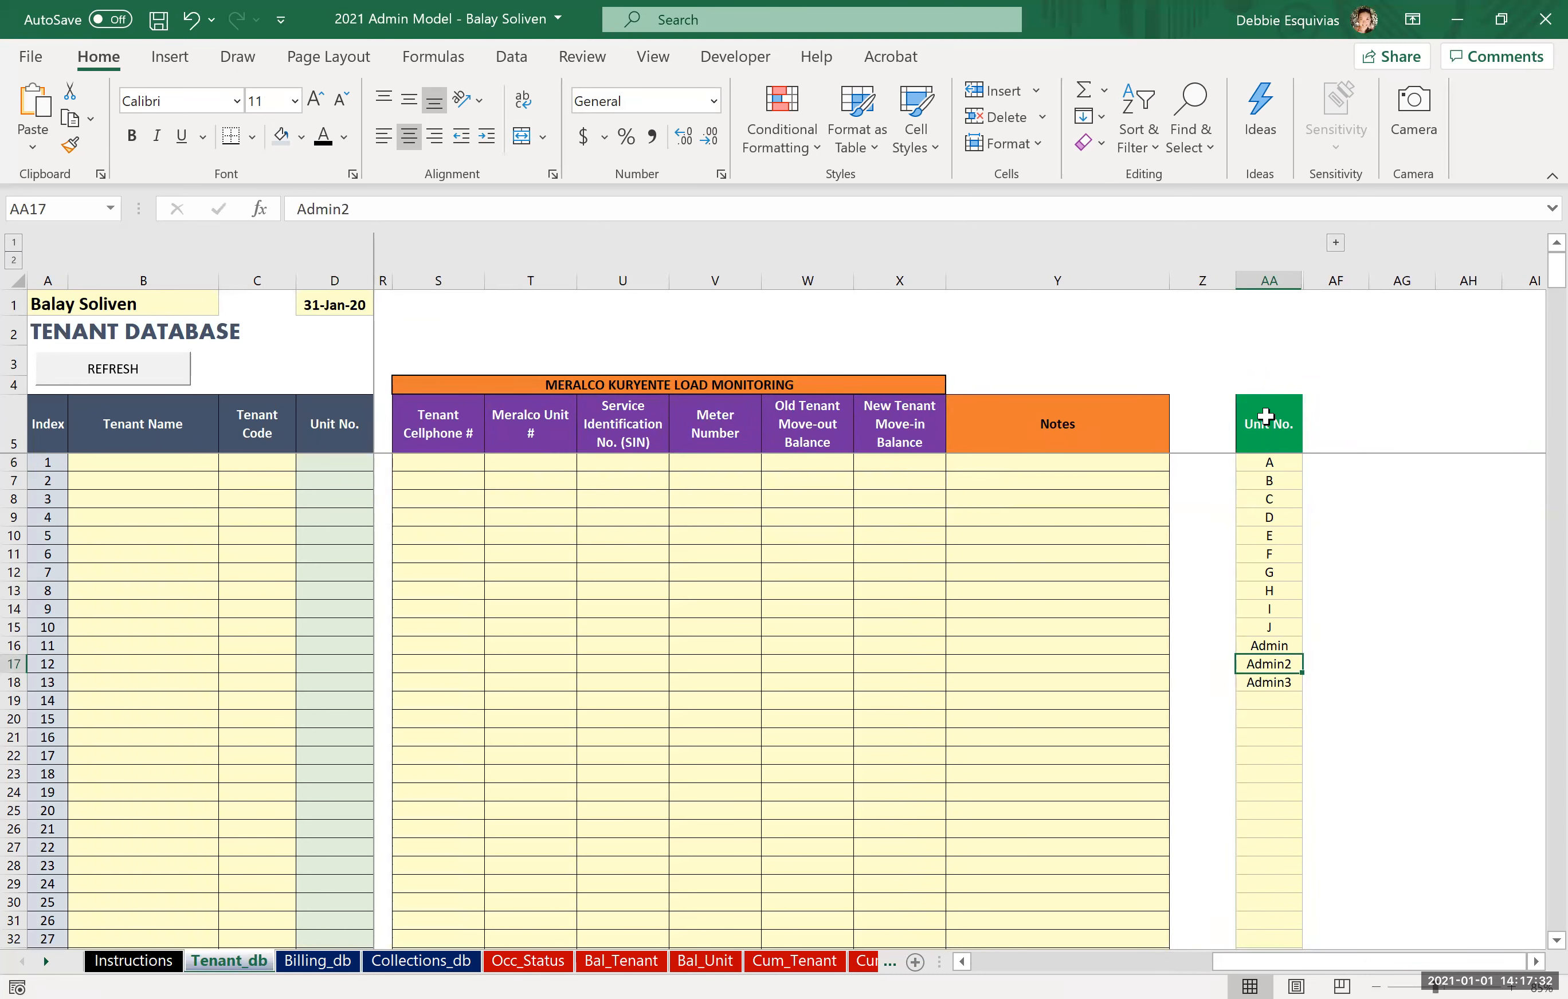
Clear the Admin2 and Admin3 entries from the Unit No. list.
{"action": "key", "text": "shift+Down"}
{"action": "key", "text": "Delete"}
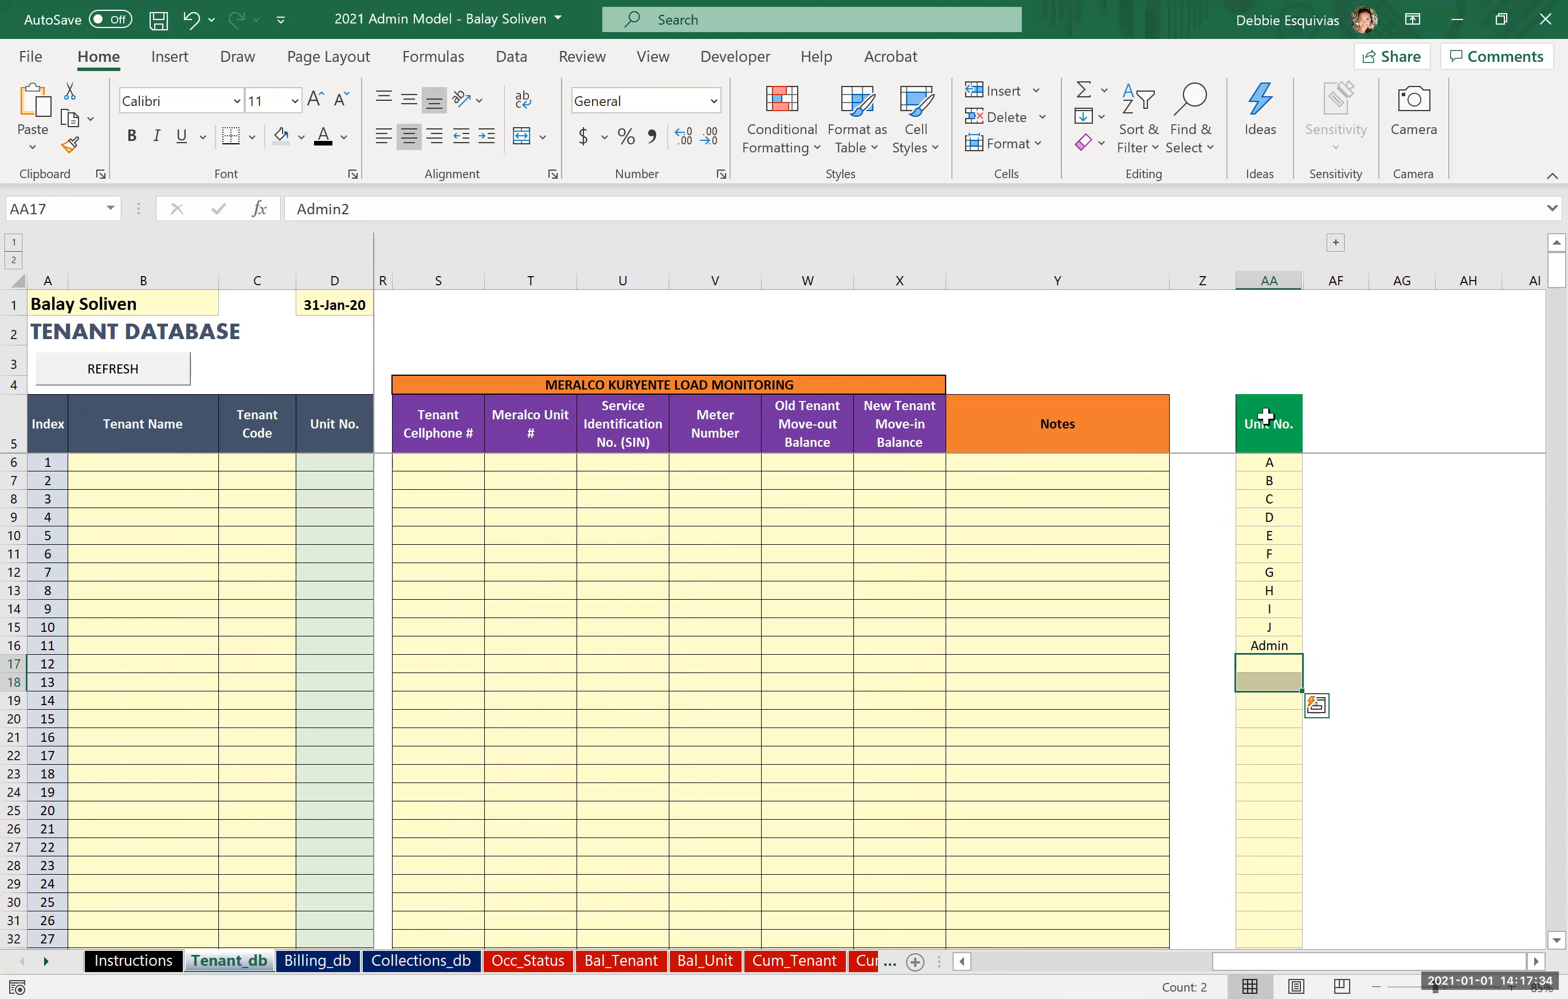
{"action": "key", "text": "Up"}
Enter the first tenant's name and tenant code in row 6 of the tenant database.
{"action": "key", "text": "ctrl+Home"}
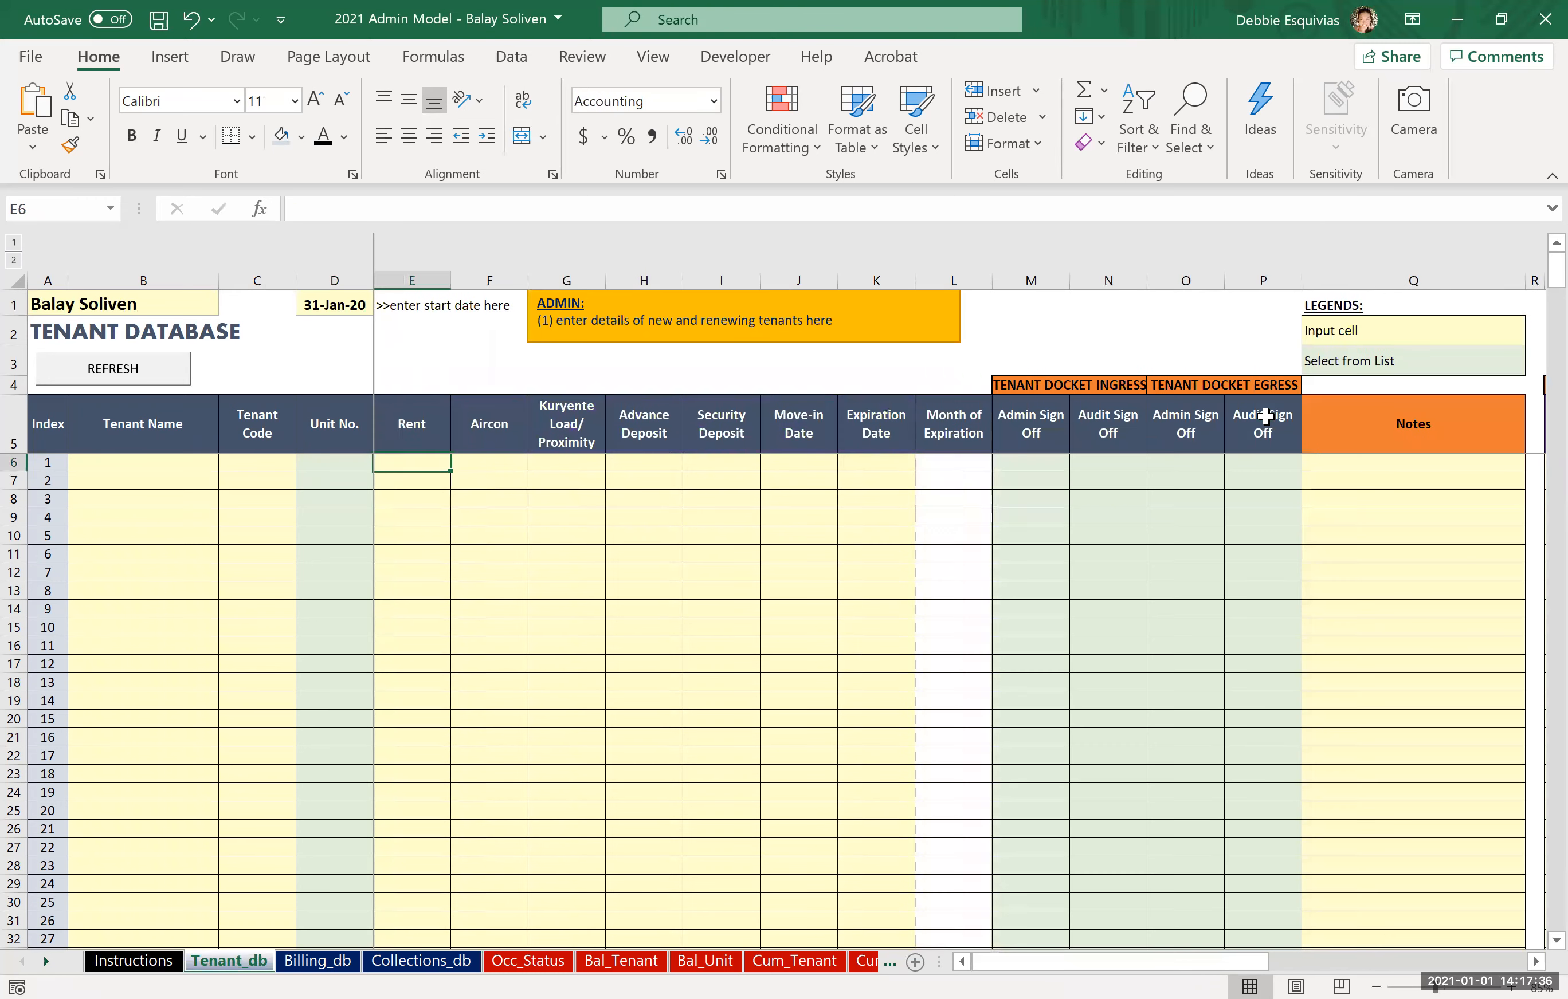
{"action": "key", "text": "Left"}
{"action": "key", "text": "Left"}
{"action": "key", "text": "Left"}
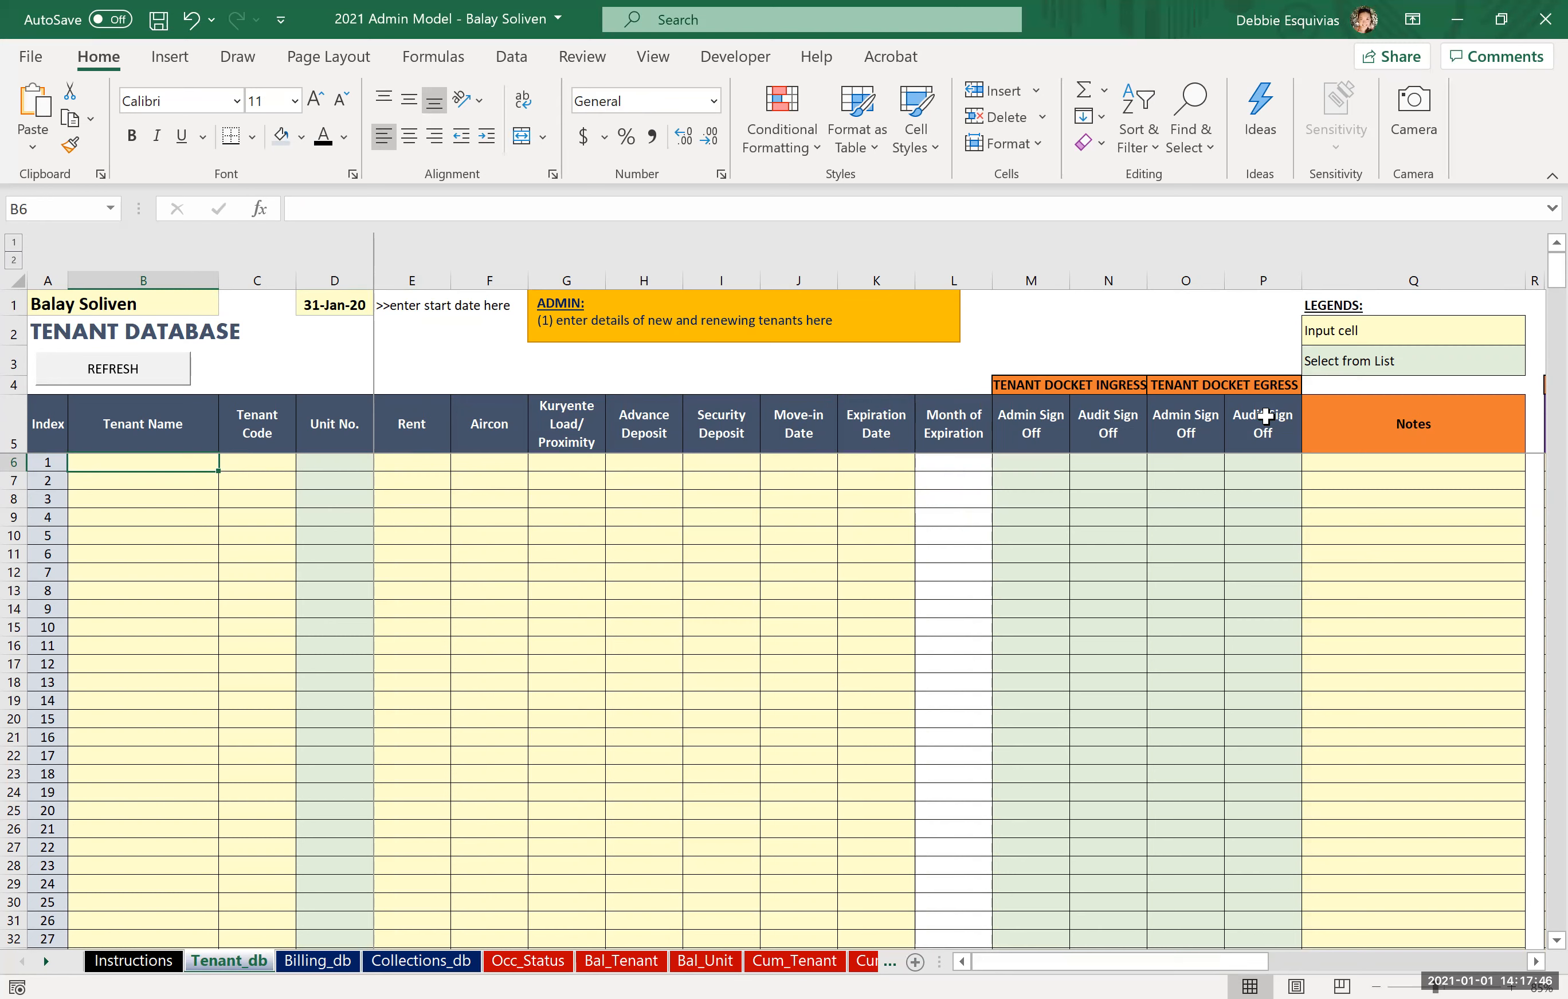
{"action": "key", "text": "Up"}
{"action": "key", "text": "Down"}
{"action": "key", "text": "Right"}
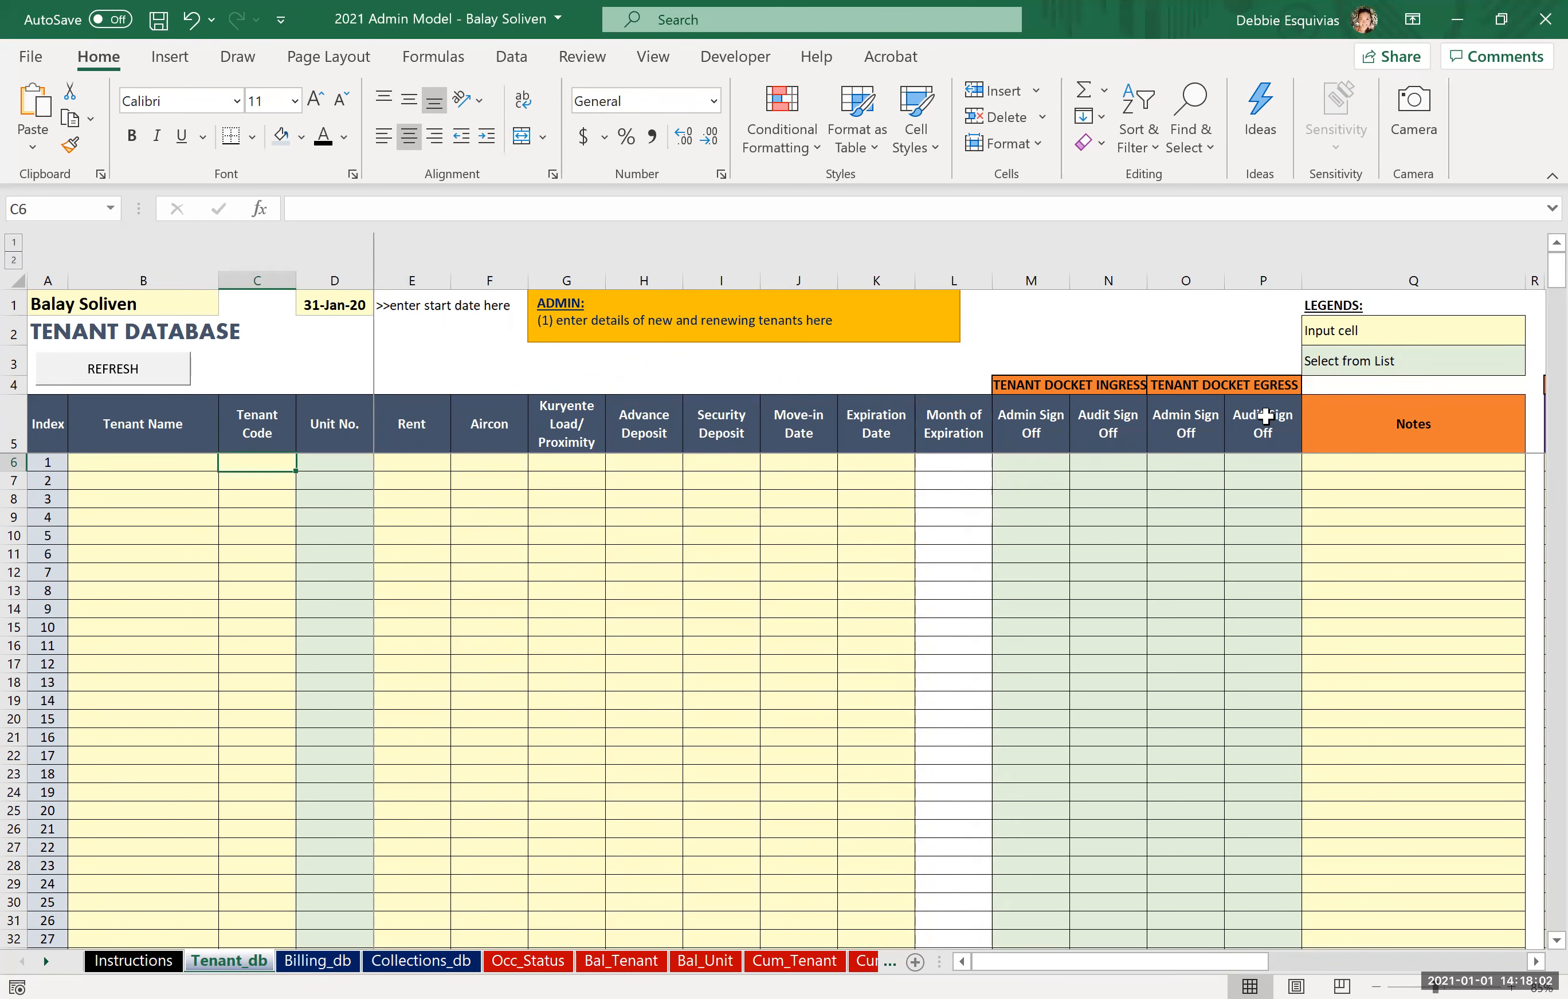
{"action": "key", "text": "Left"}
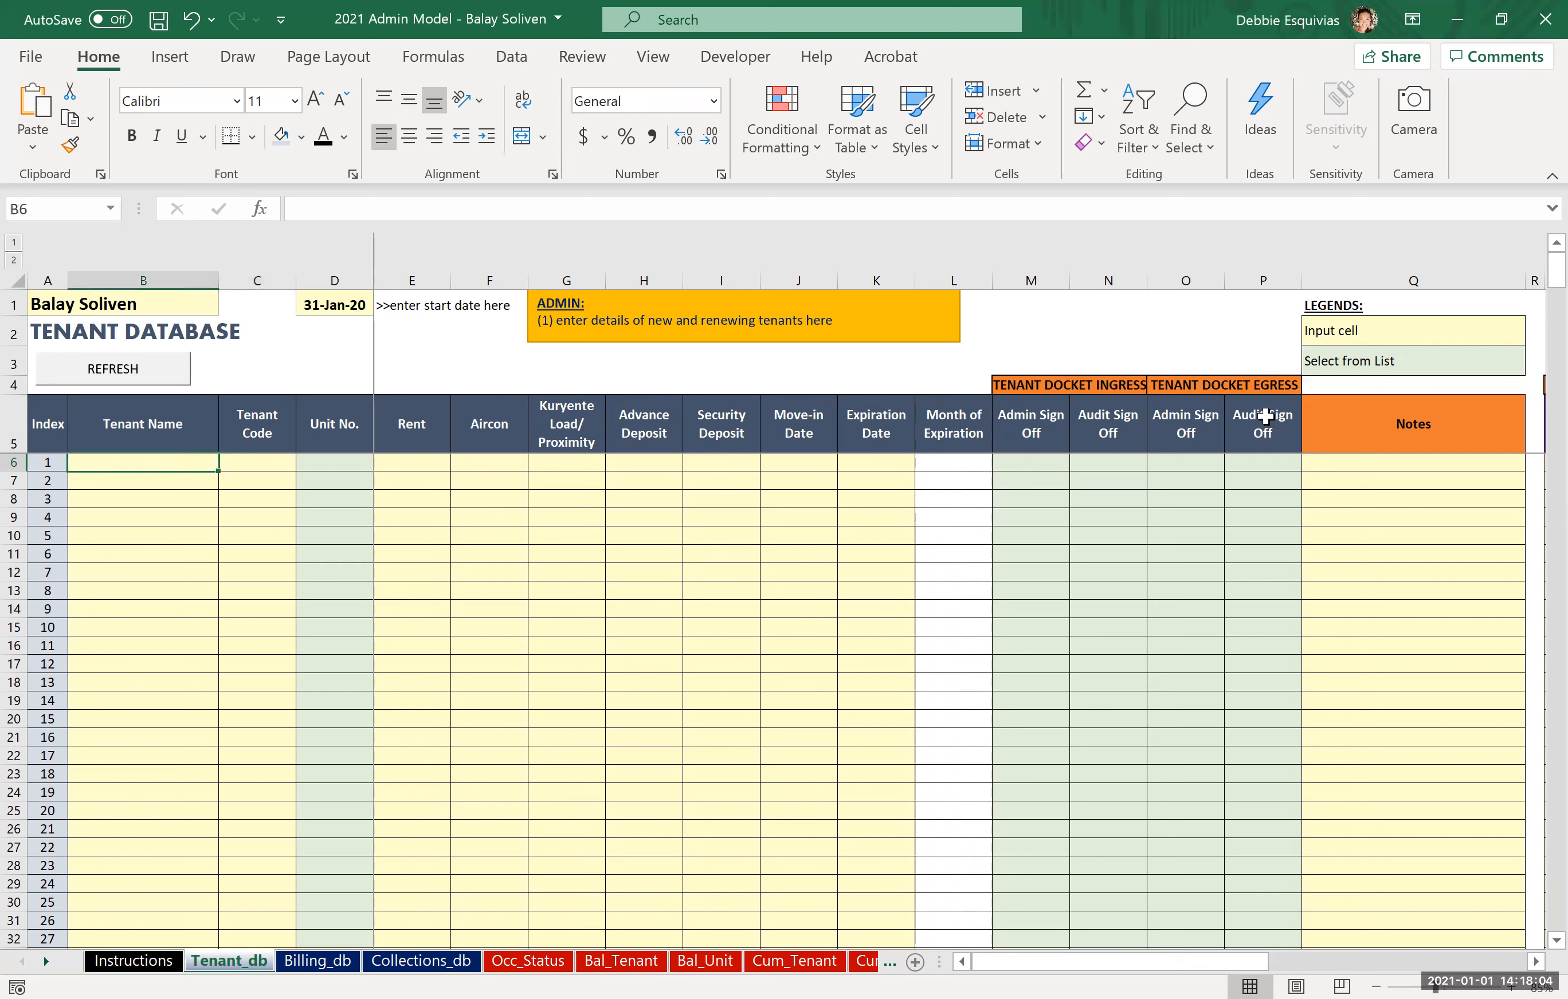
{"action": "type", "text": "Debbie"}
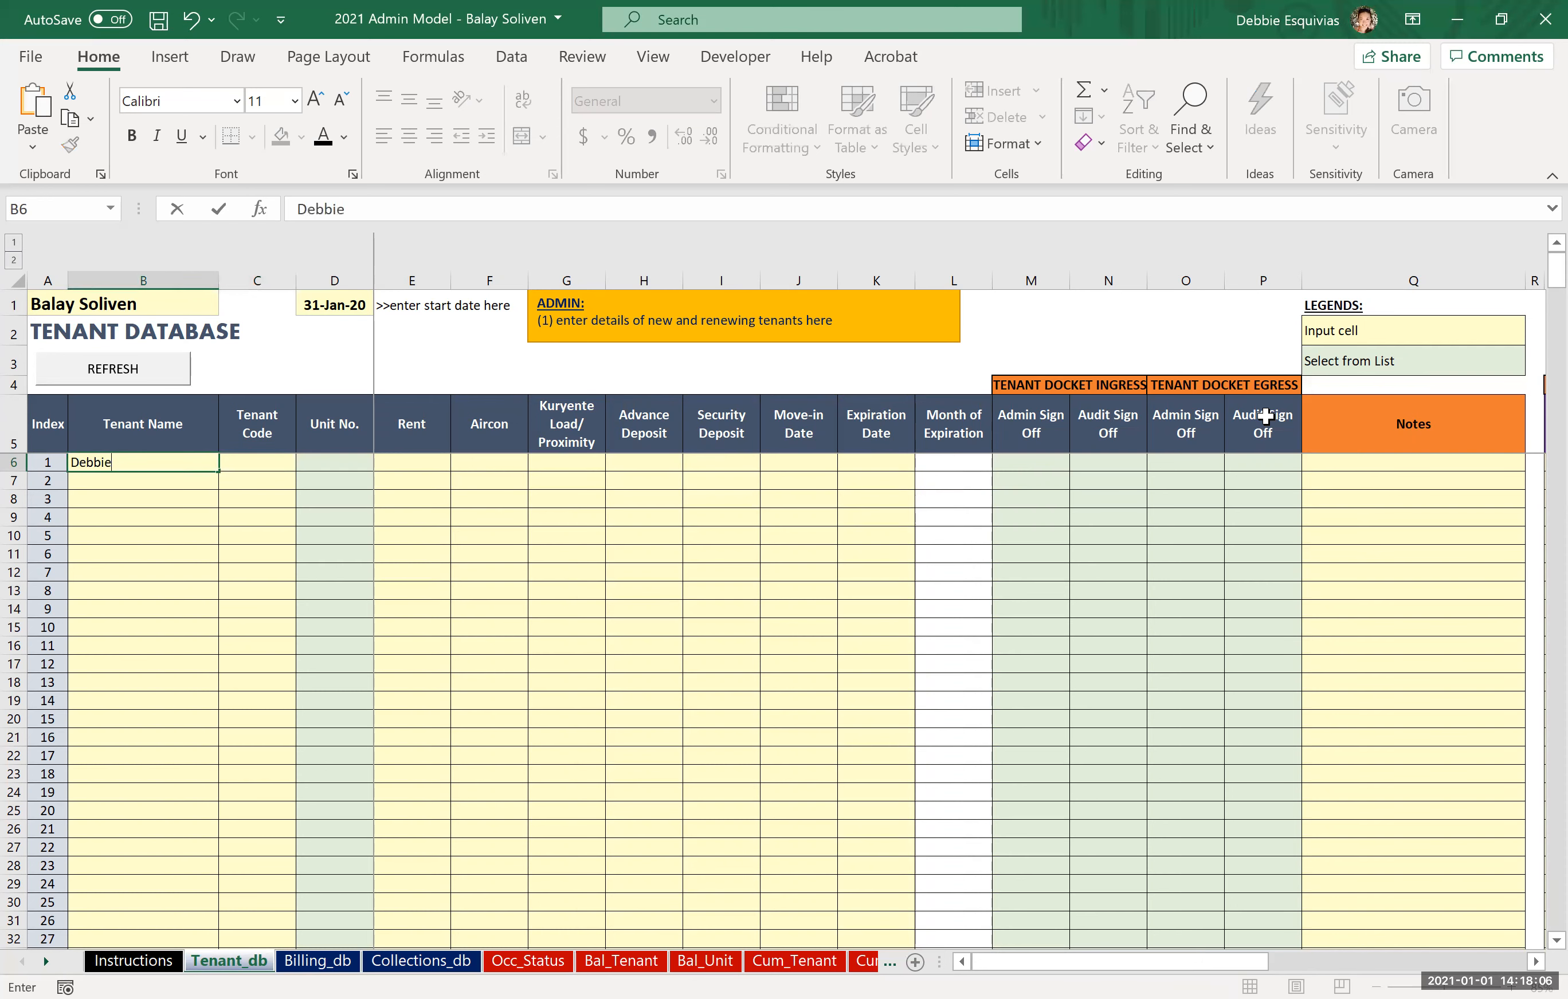
{"action": "key", "text": "Tab"}
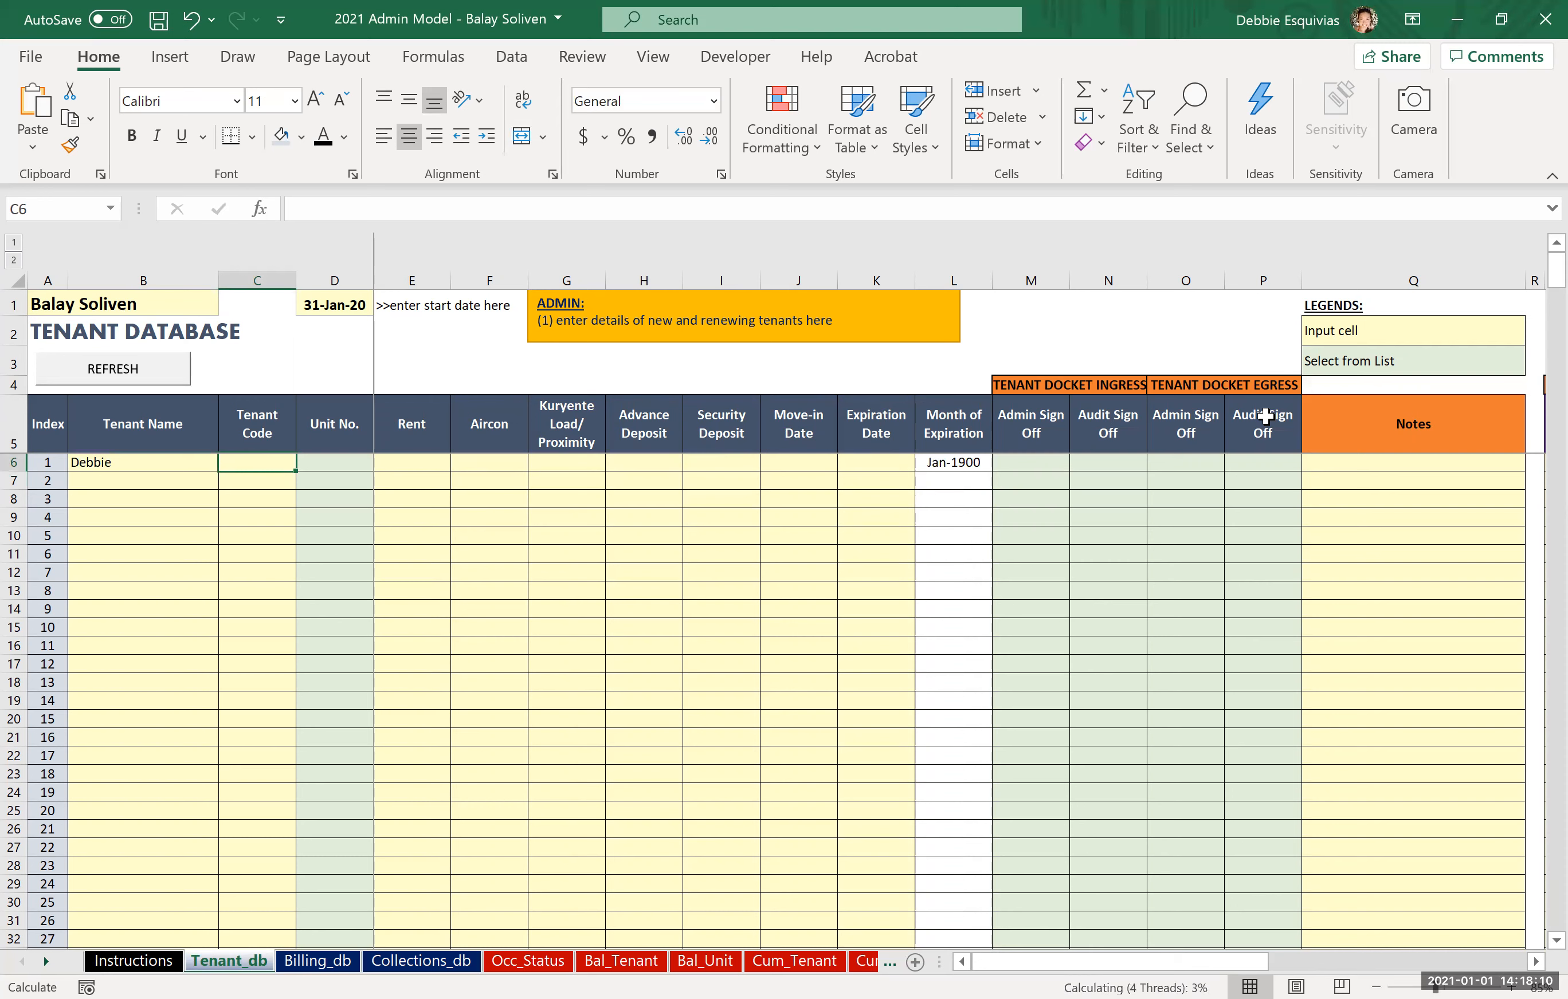
{"action": "type", "text": "101.01"}
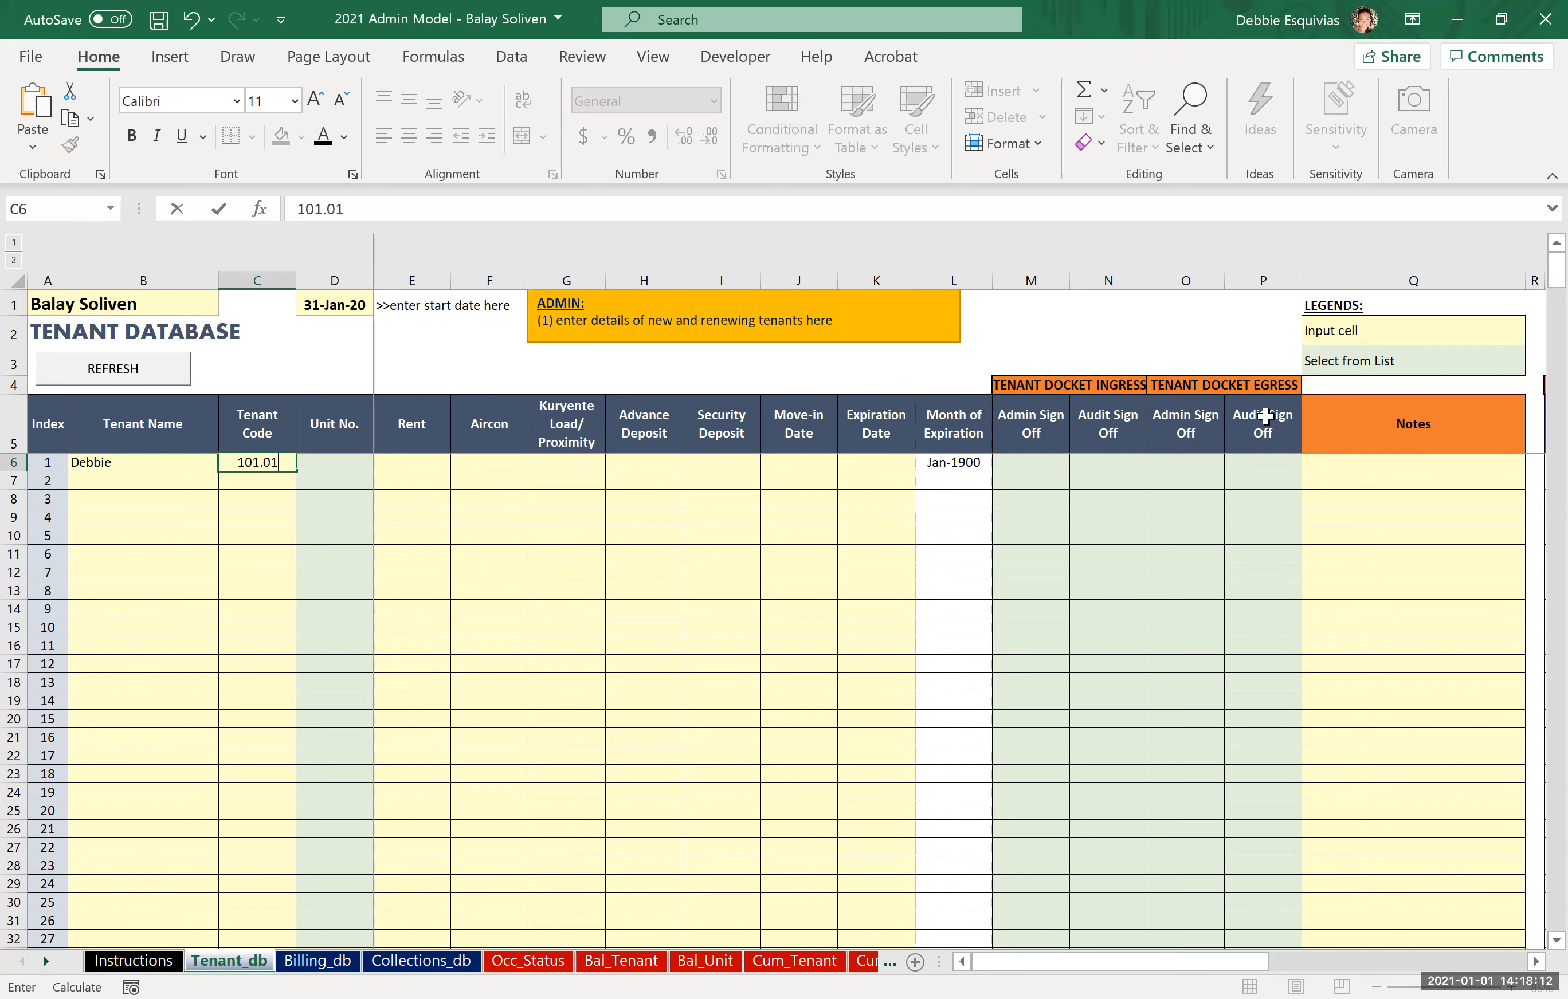
{"action": "key", "text": "Tab"}
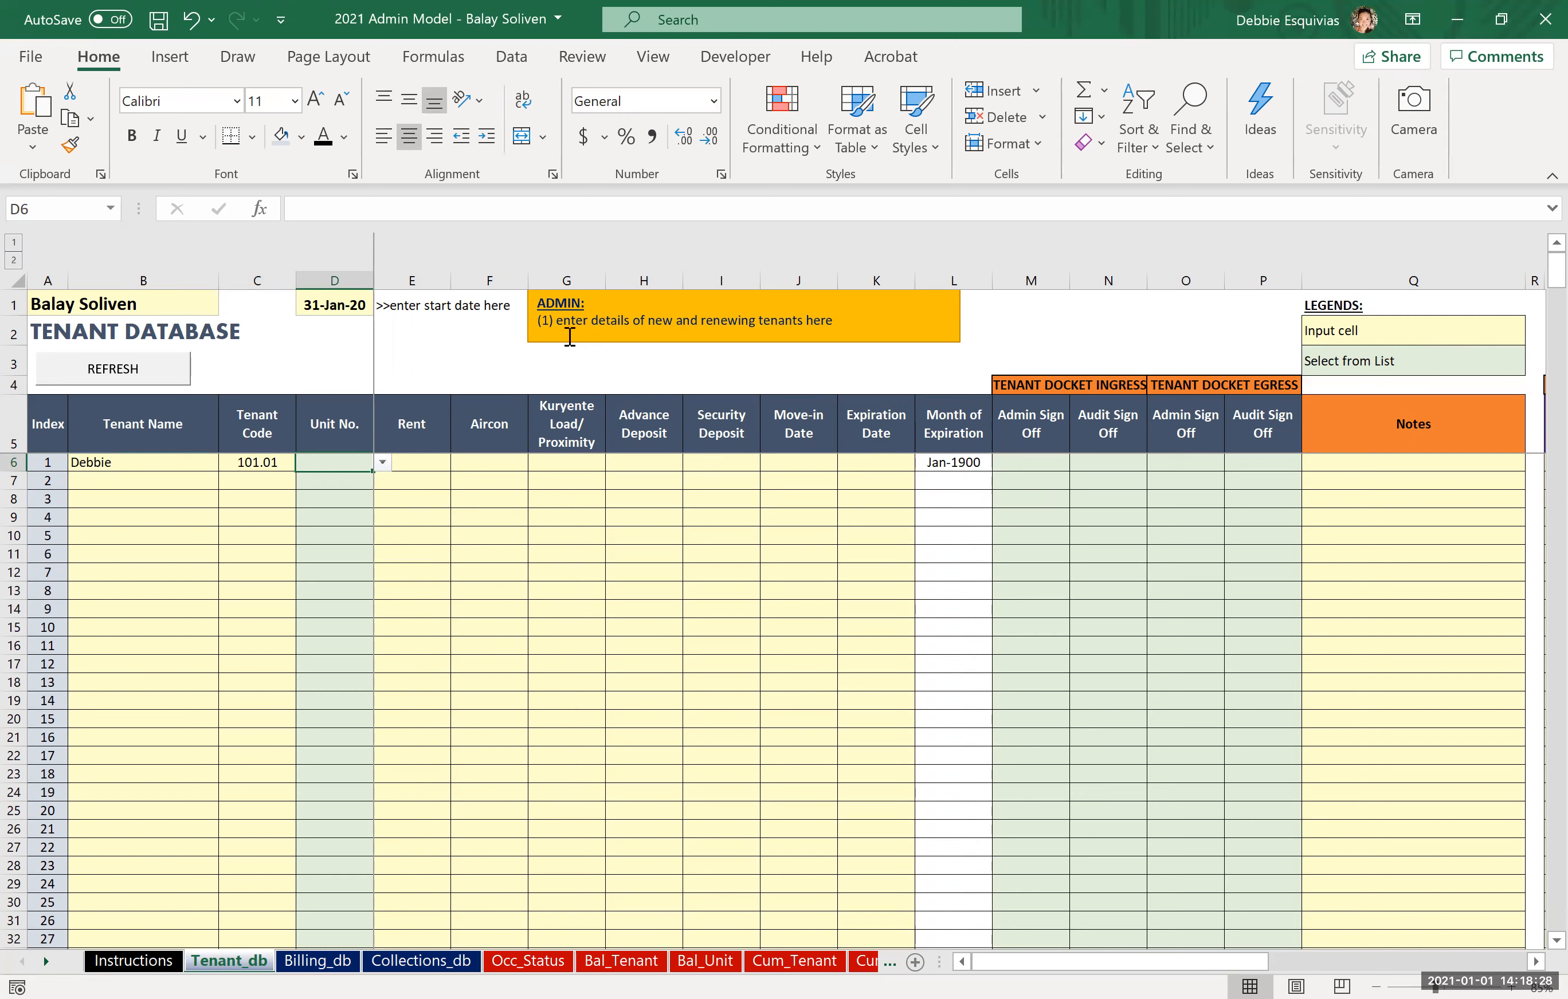
Select unit A for the first tenant and overwrite it with 101 in the same Unit No. cell, D6.
{"action": "left_click", "coordinate": [384, 462]}
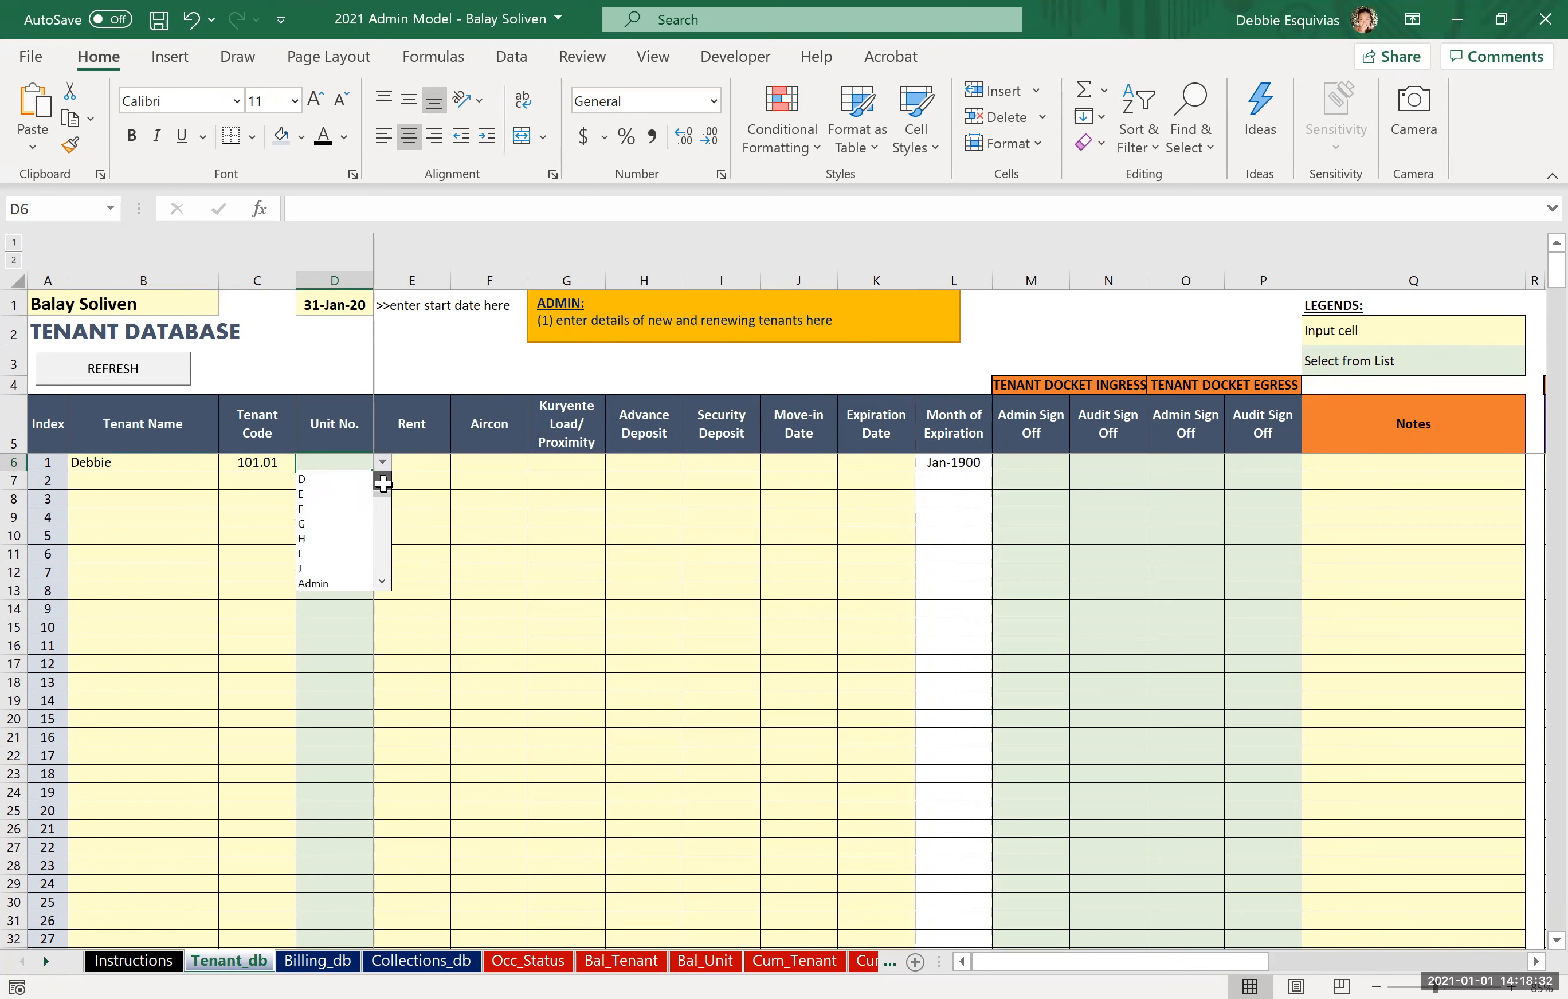
{"action": "left_click", "coordinate": [314, 481]}
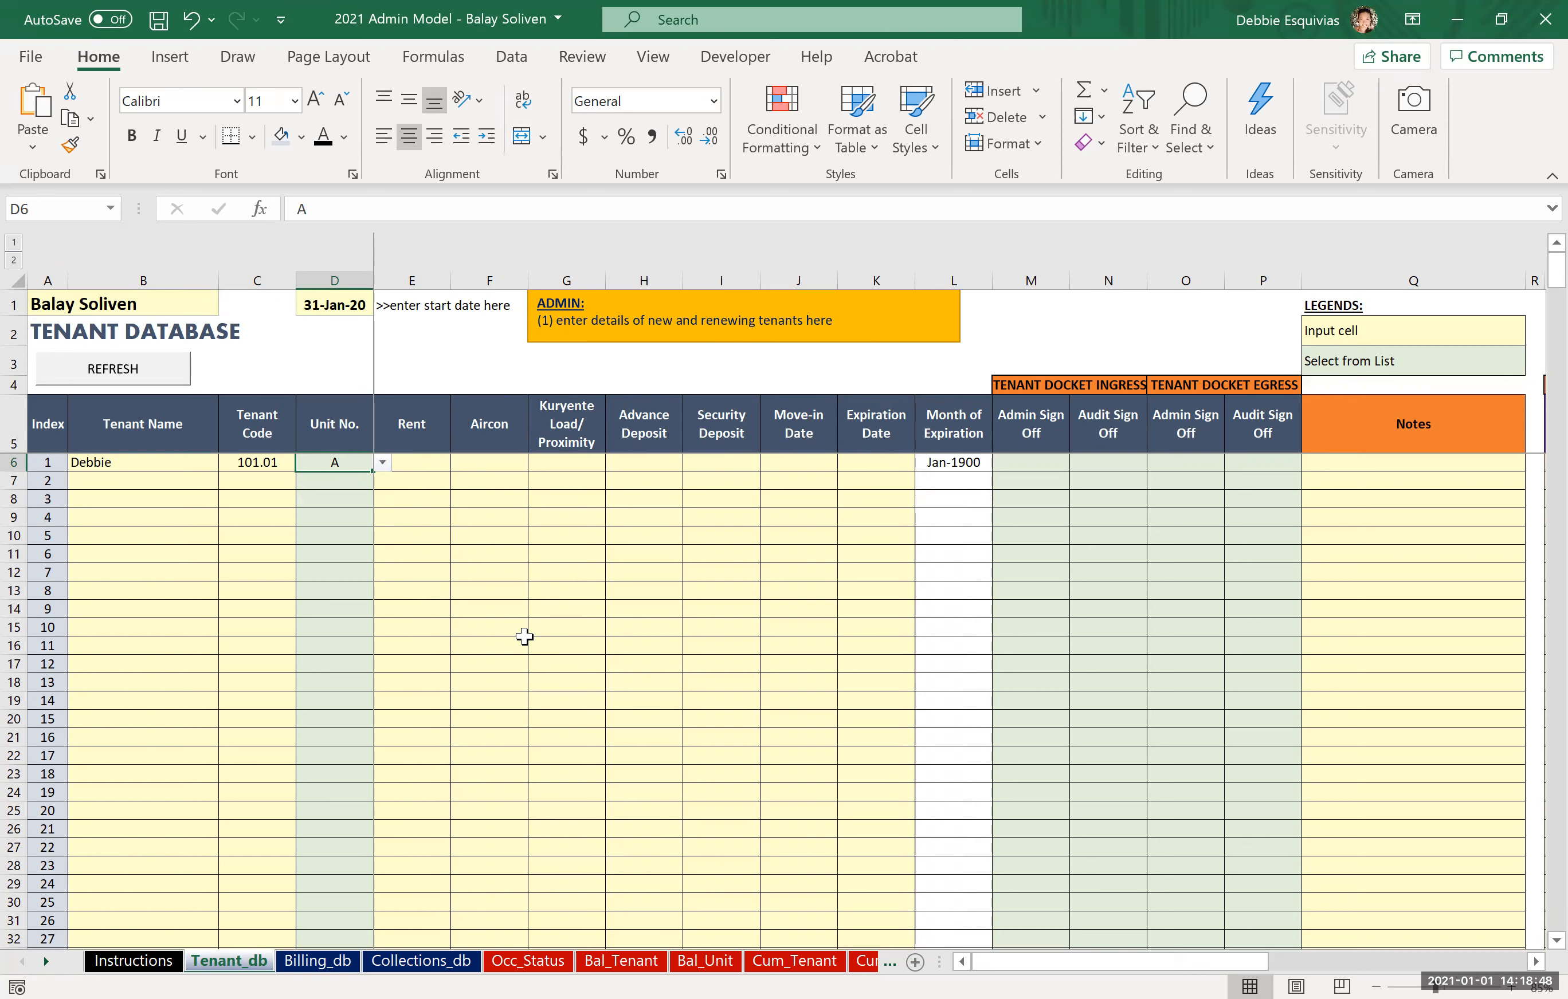
{"action": "type", "text": "101"}
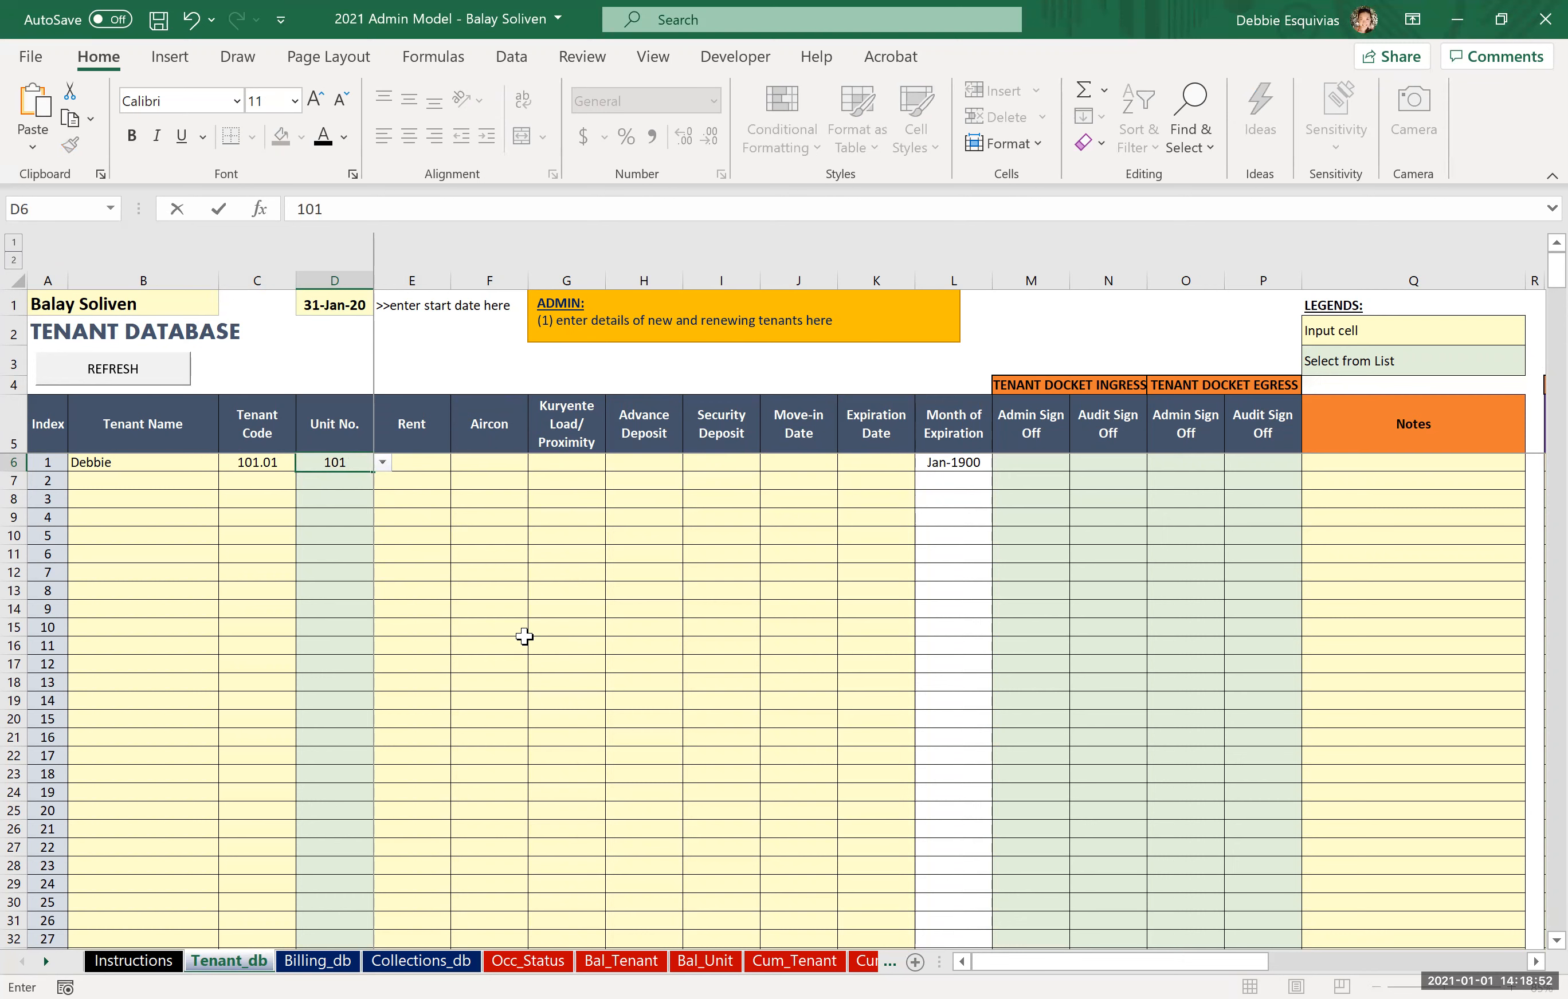
{"action": "key", "text": "Return"}
{"action": "key", "text": "Up"}
{"action": "key", "text": "Up"}
{"action": "key", "text": "Down"}
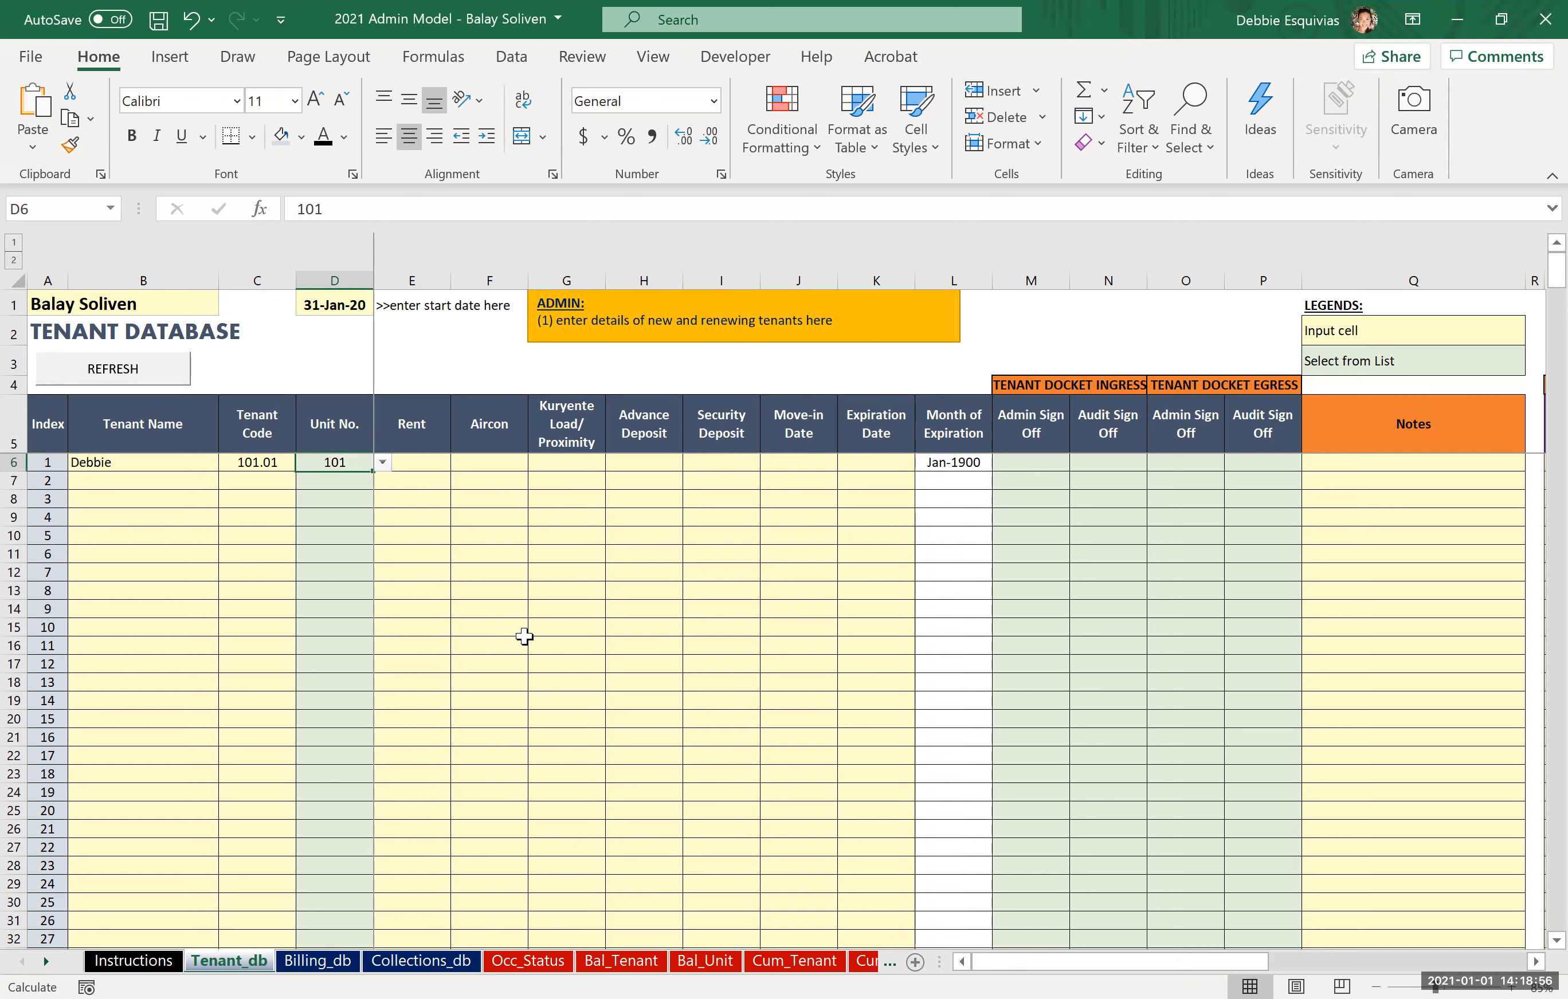
Set the first tenant's Unit No. in D6 back to A, a unit from the dropdown list.
{"action": "key", "text": "alt+Down"}
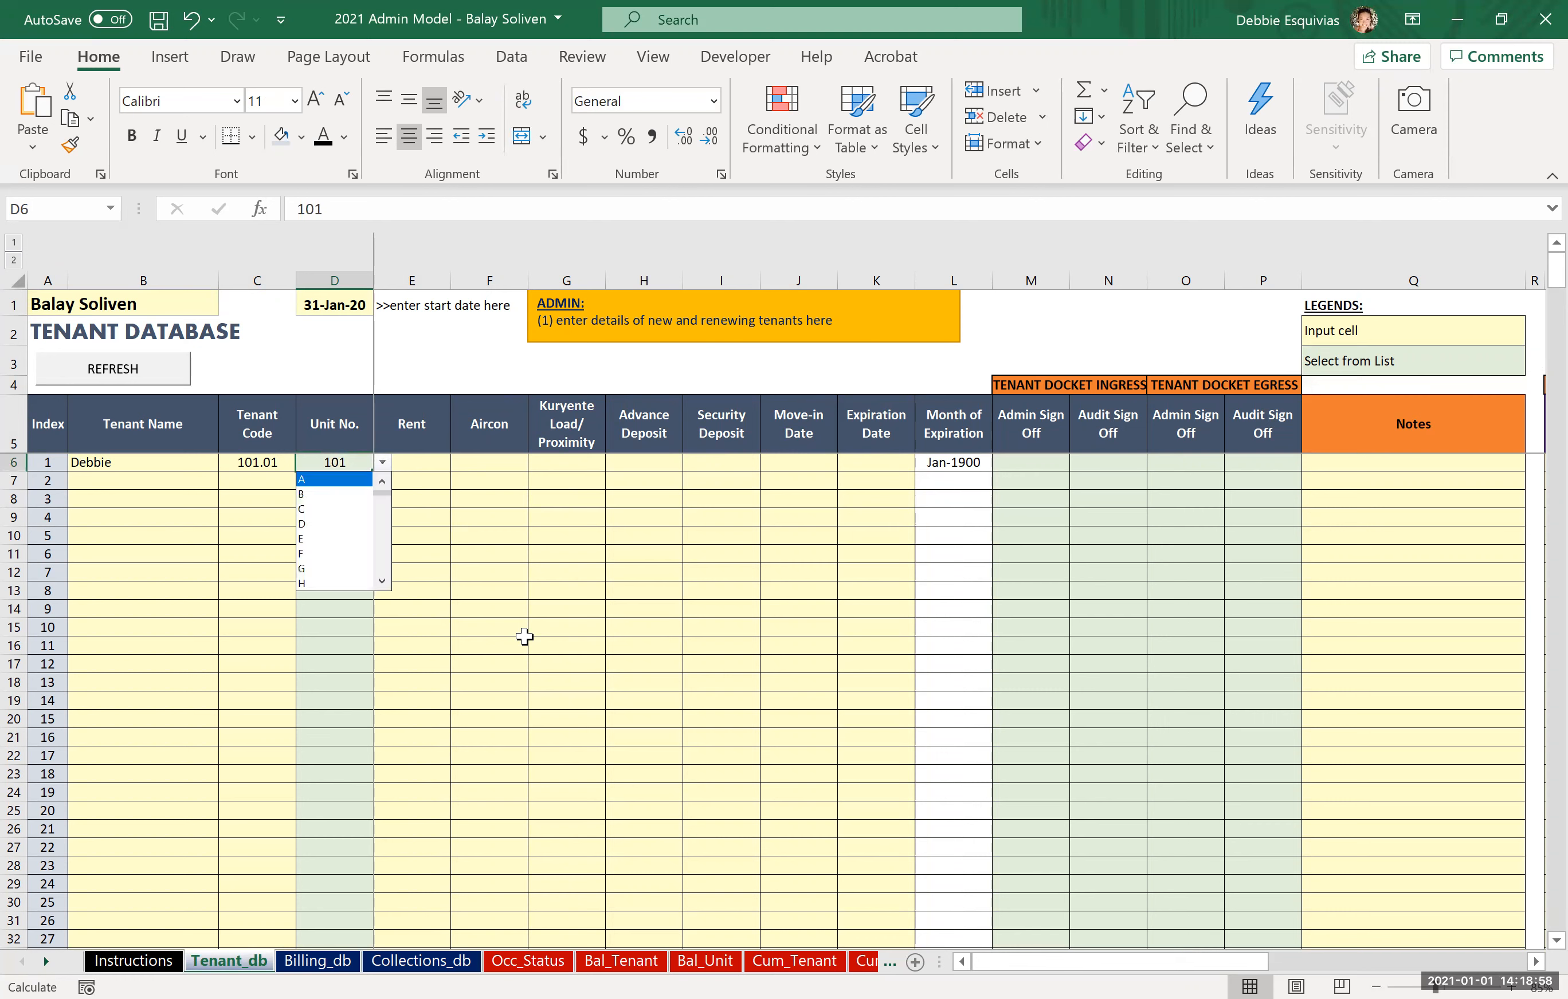
{"action": "key", "text": "Down"}
{"action": "key", "text": "Up"}
{"action": "key", "text": "Escape"}
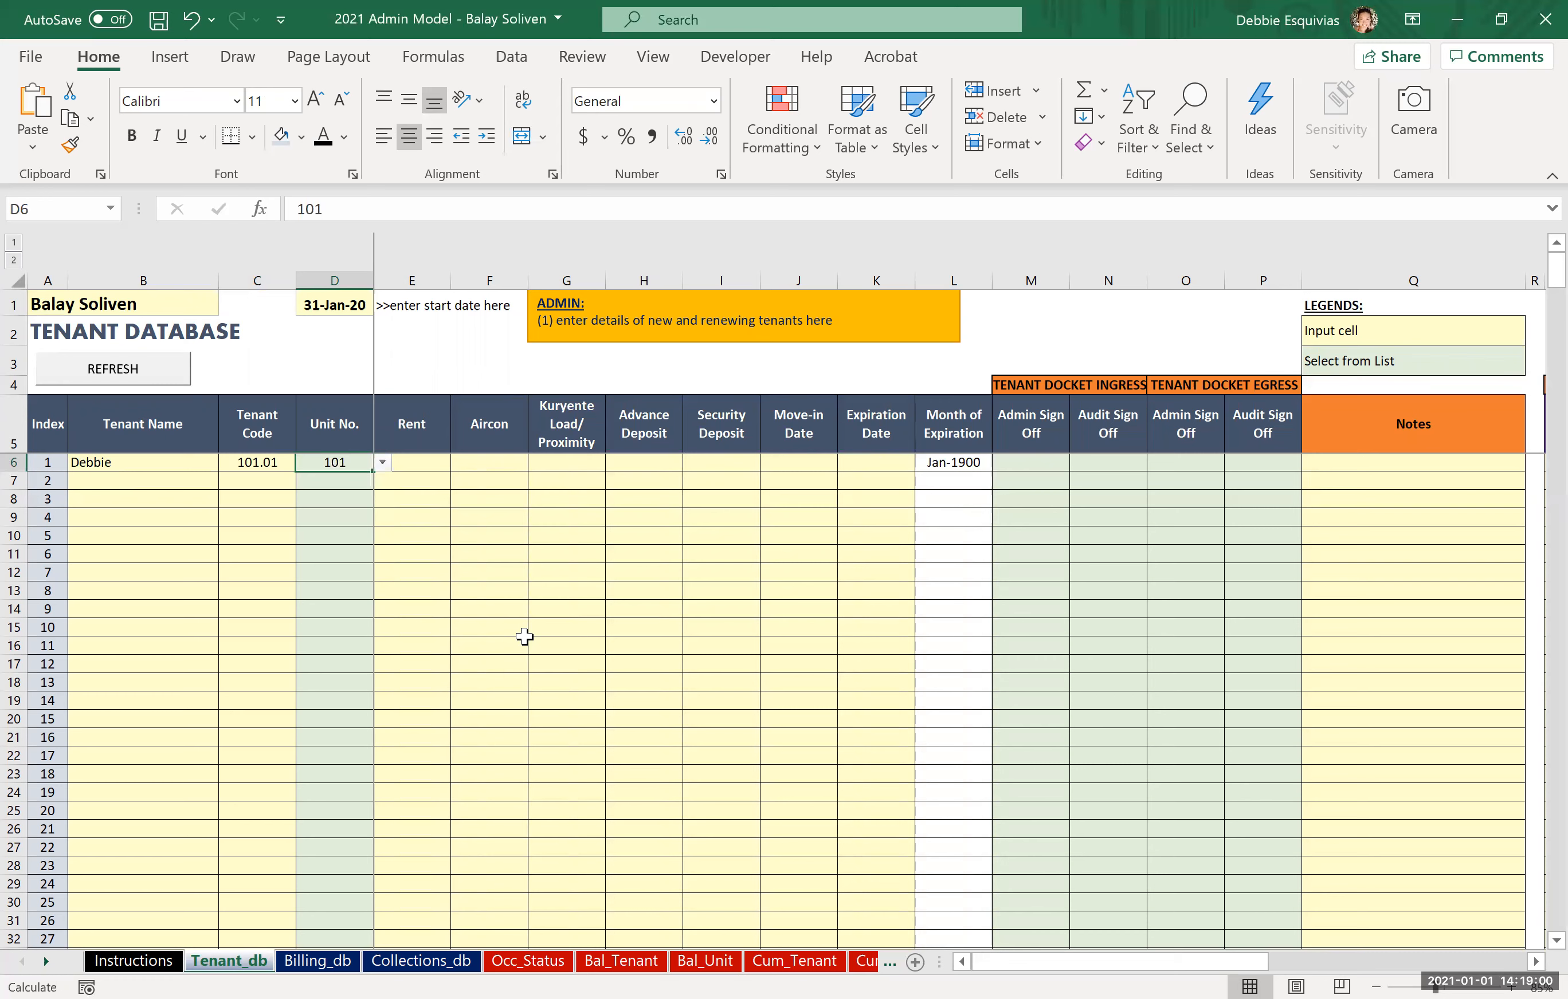
{"action": "key", "text": "Up"}
{"action": "key", "text": "Down"}
{"action": "key", "text": "Down"}
{"action": "key", "text": "Up"}
{"action": "key", "text": "Up"}
{"action": "key", "text": "Down"}
Check the data validation settings of the first tenant's Unit No. cell, D6.
{"action": "key", "text": "alt+d"}
{"action": "key", "text": "l"}
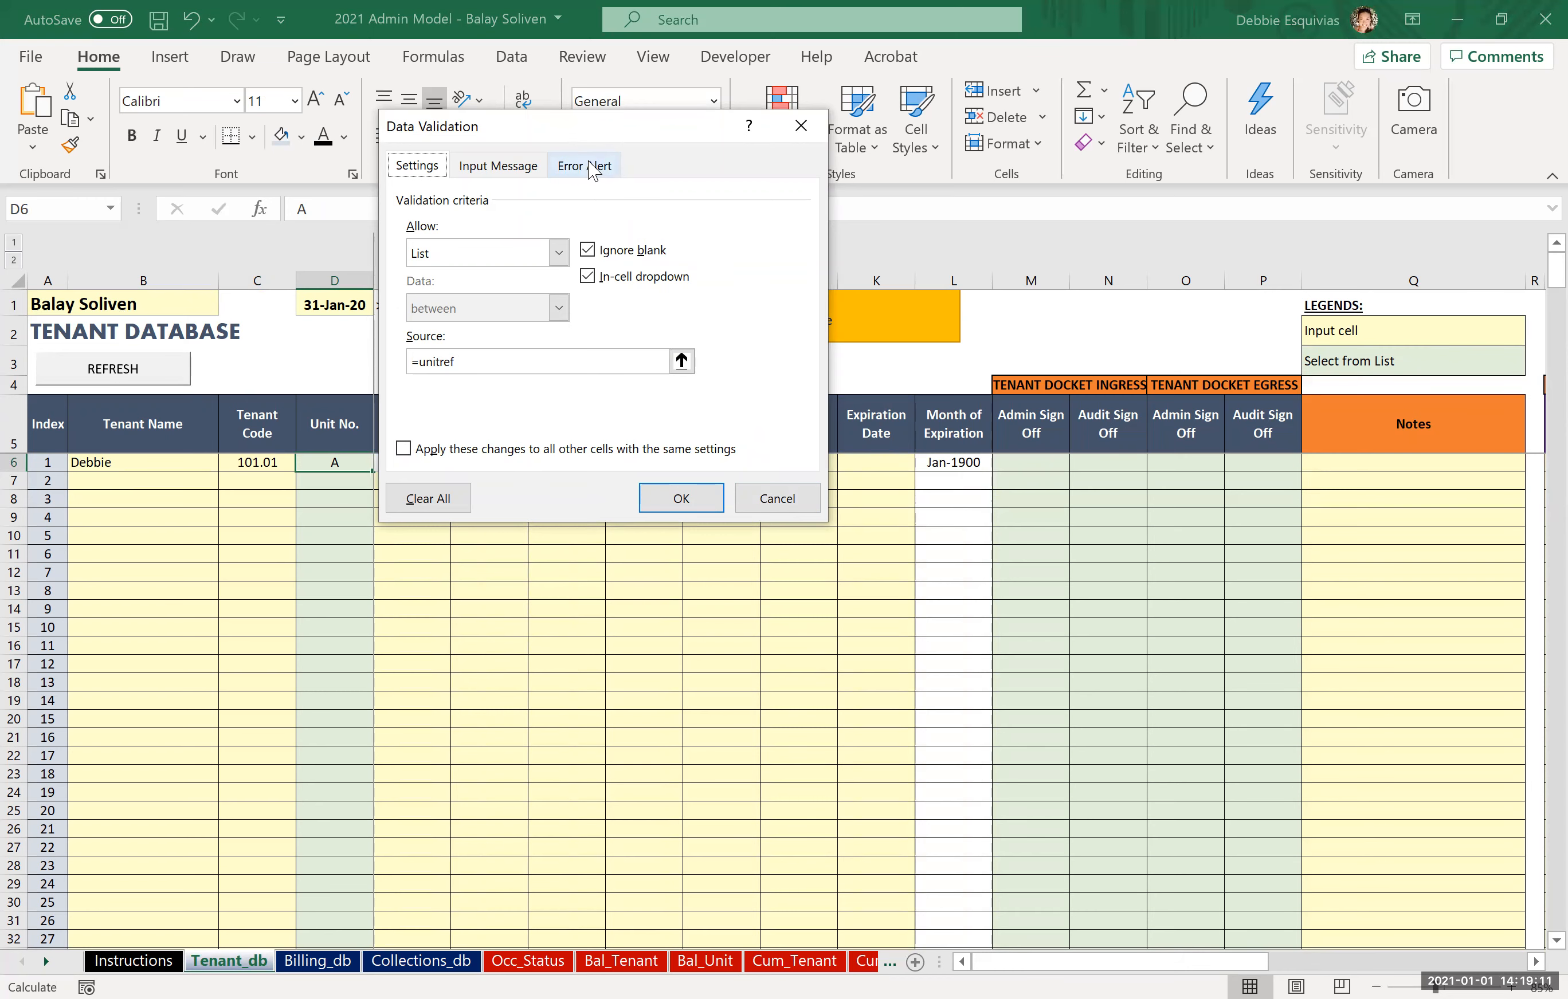
{"action": "left_click", "coordinate": [679, 499]}
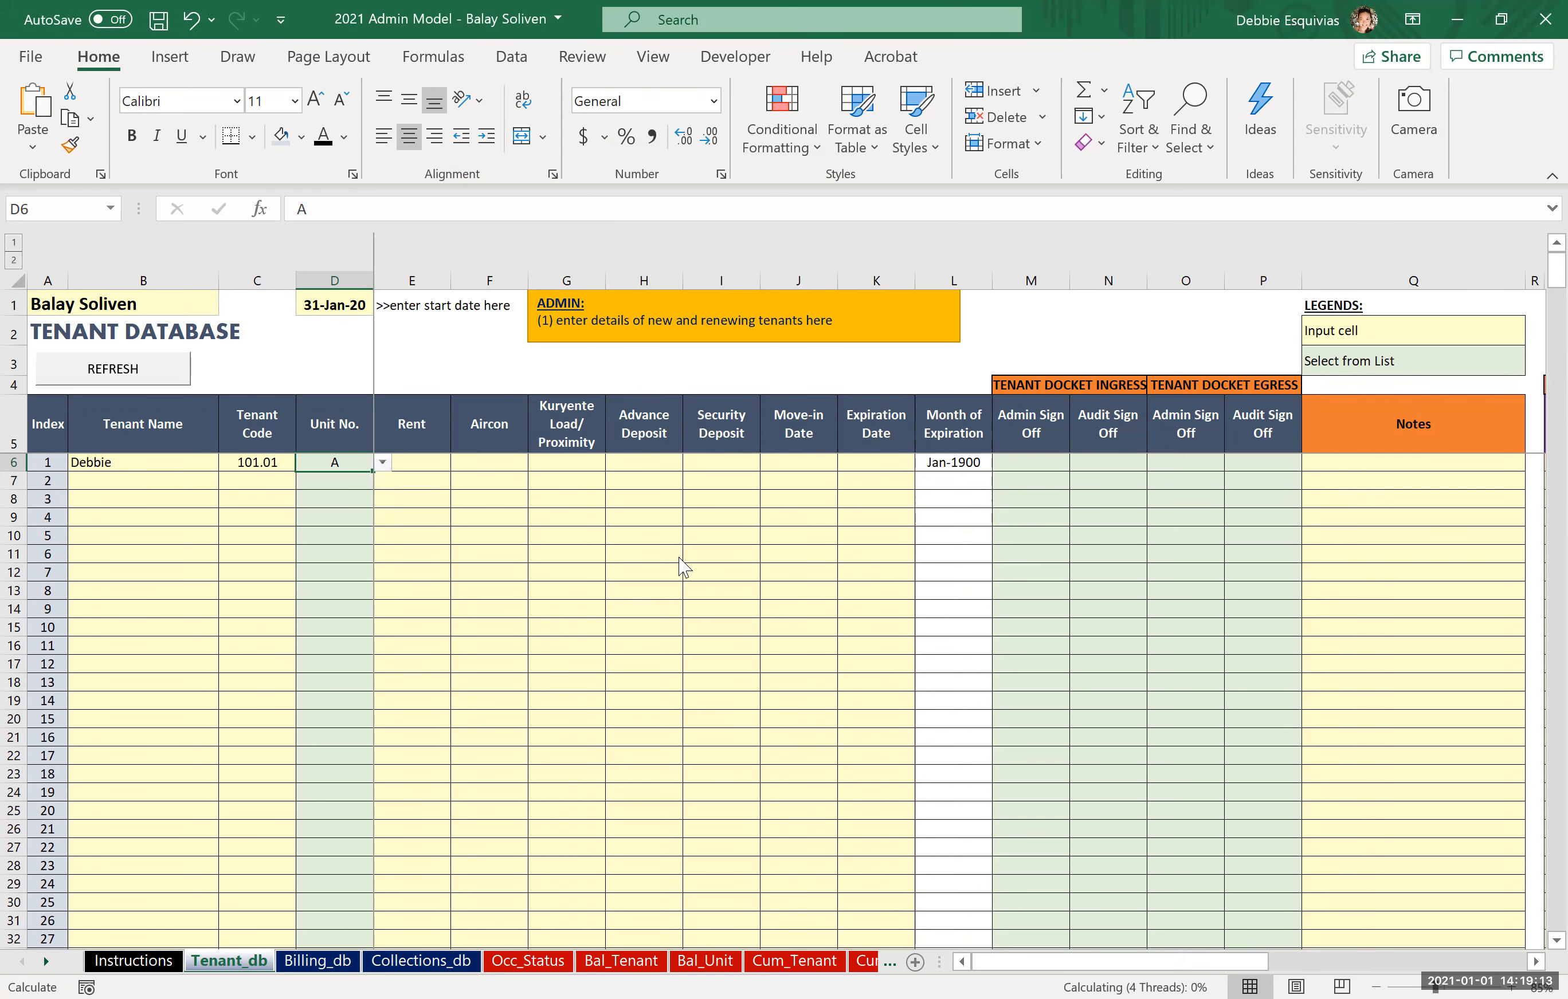
Enter a rent of 10500 and an aircon charge of 0 for the first tenant in row 6.
{"action": "key", "text": "Tab"}
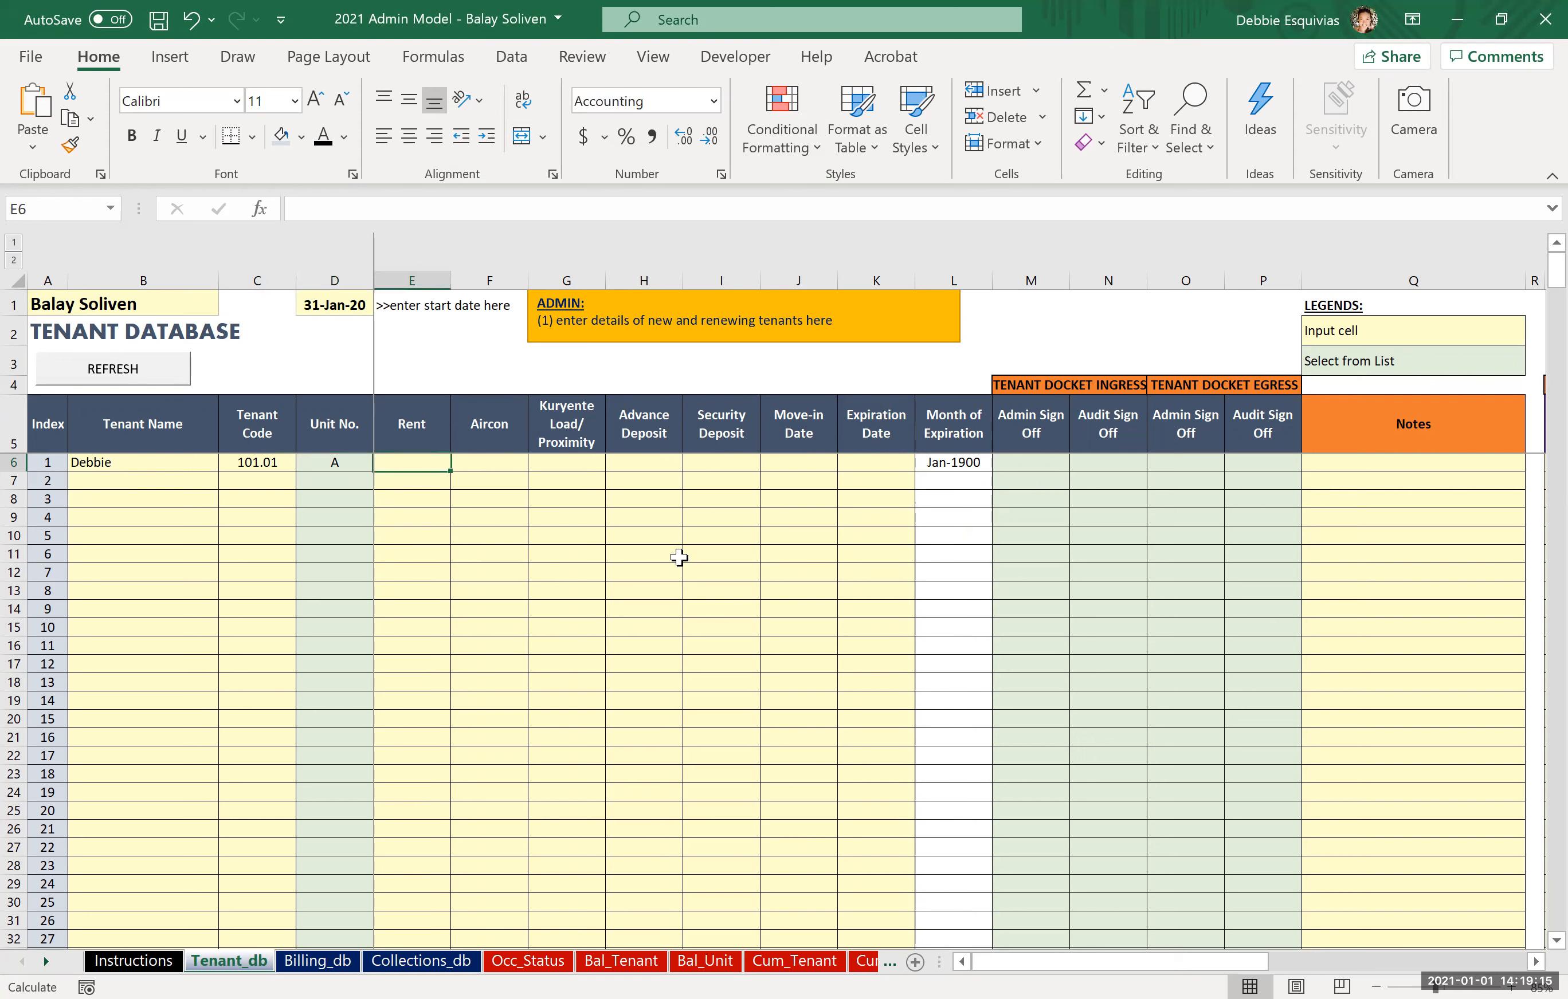
{"action": "type", "text": "10500"}
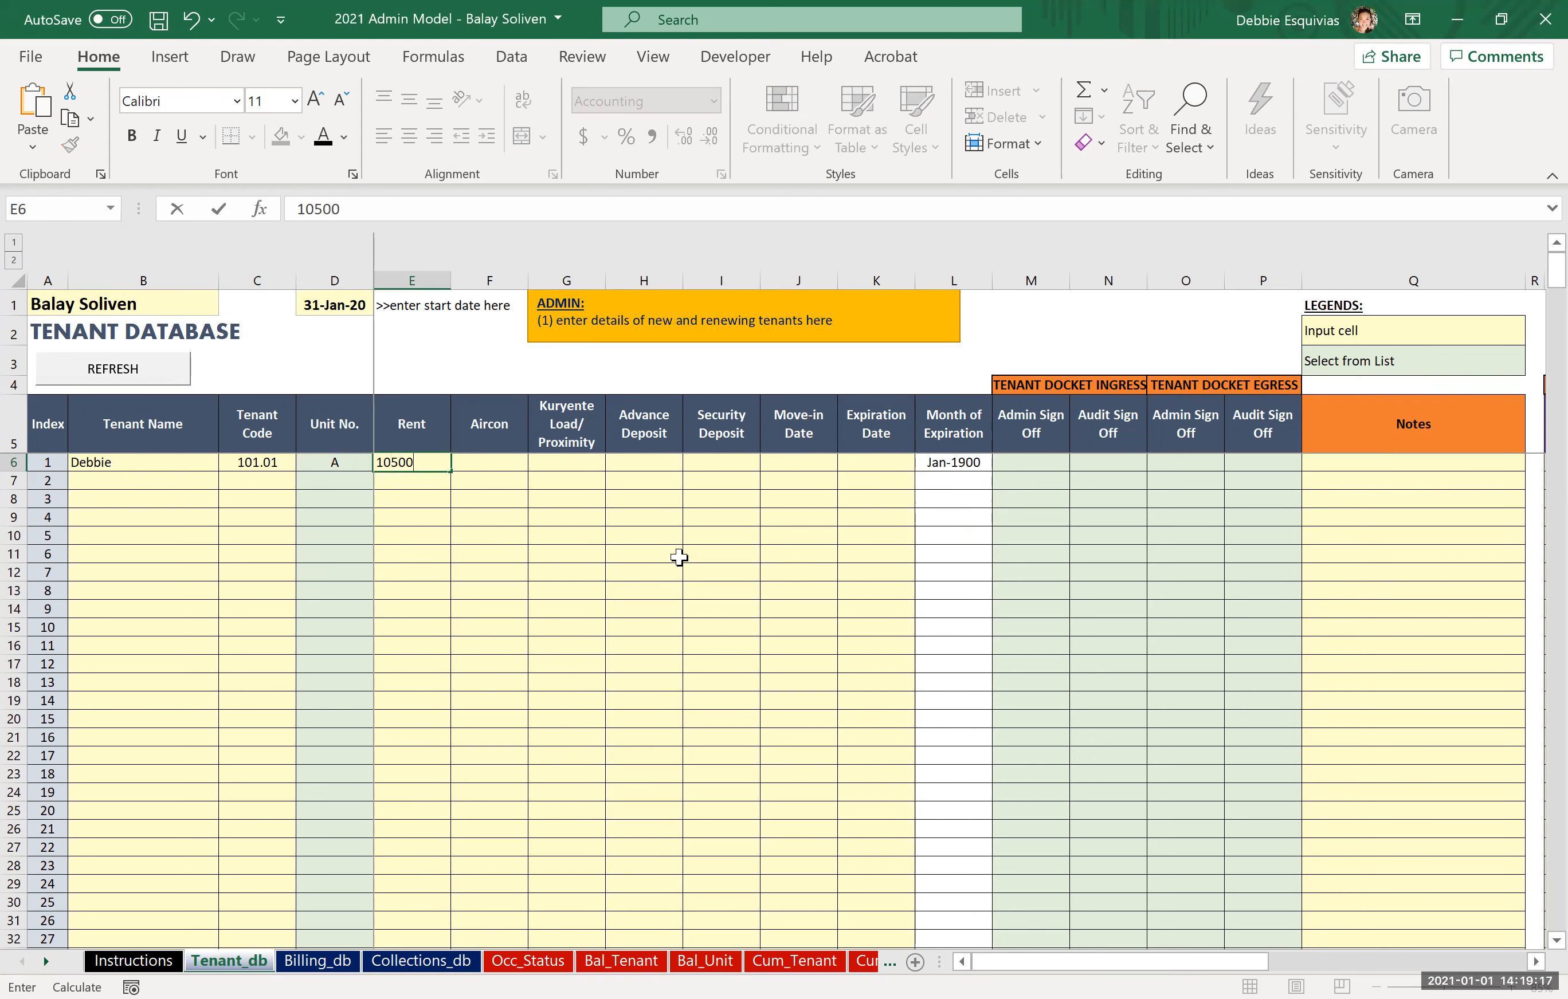
{"action": "key", "text": "Tab"}
{"action": "type", "text": "0"}
{"action": "key", "text": "Tab"}
Enter 10500 as the first tenant's advance deposit and calculate the security deposit with =H6*2.
{"action": "key", "text": "Tab"}
{"action": "type", "text": "1"}
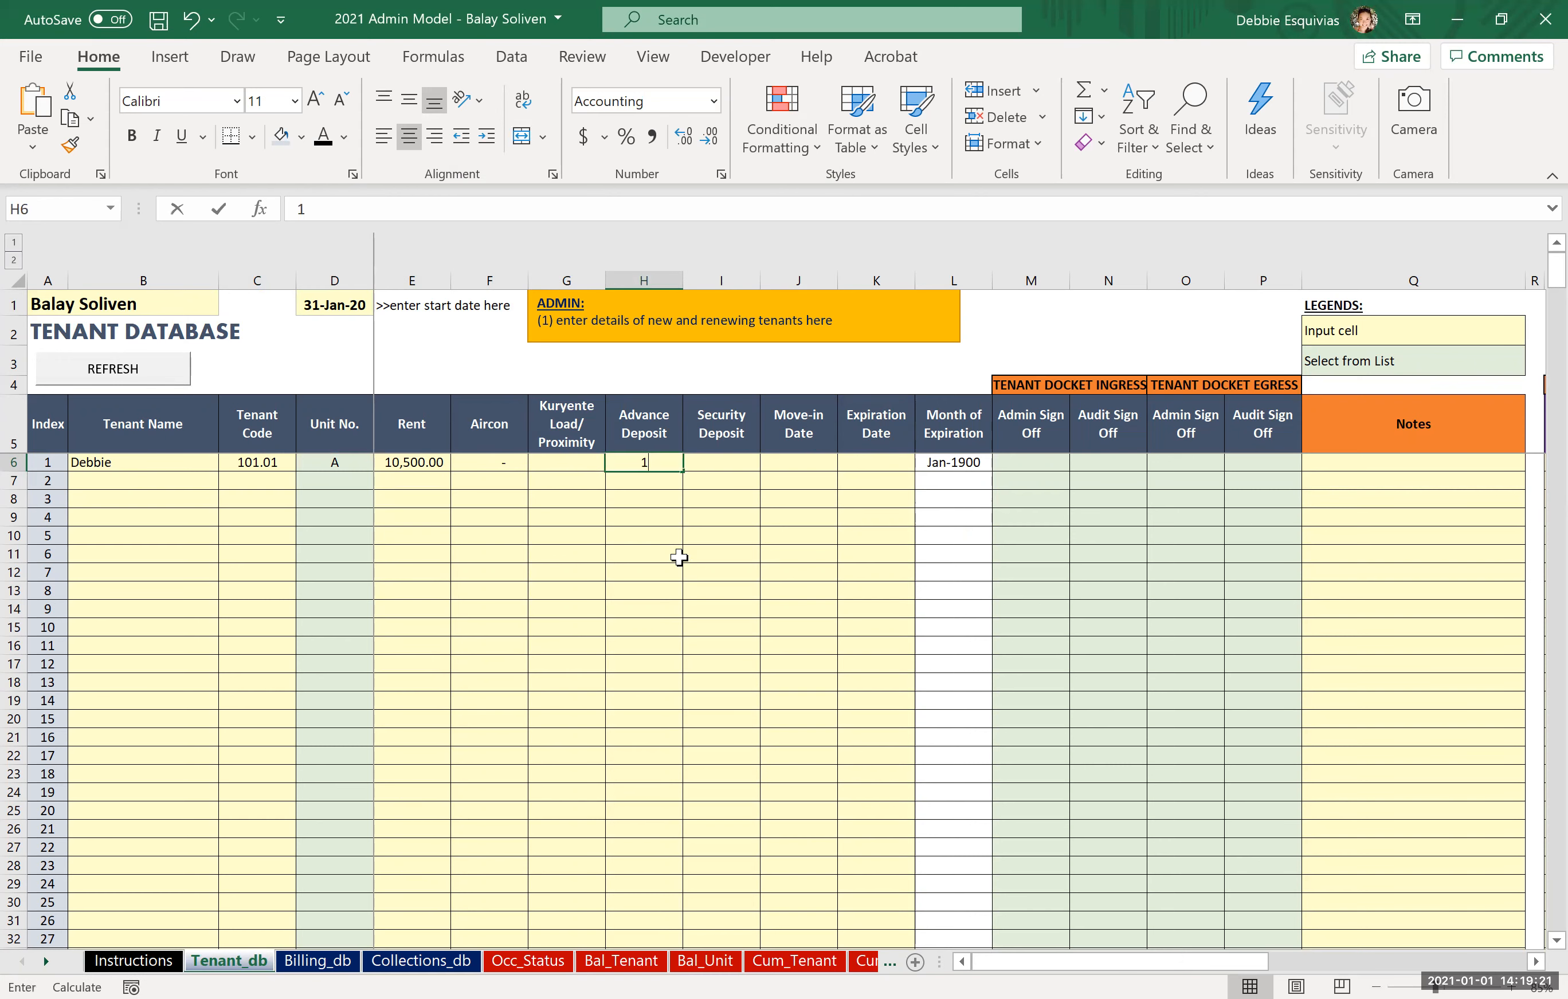
{"action": "type", "text": "0500"}
{"action": "key", "text": "Tab"}
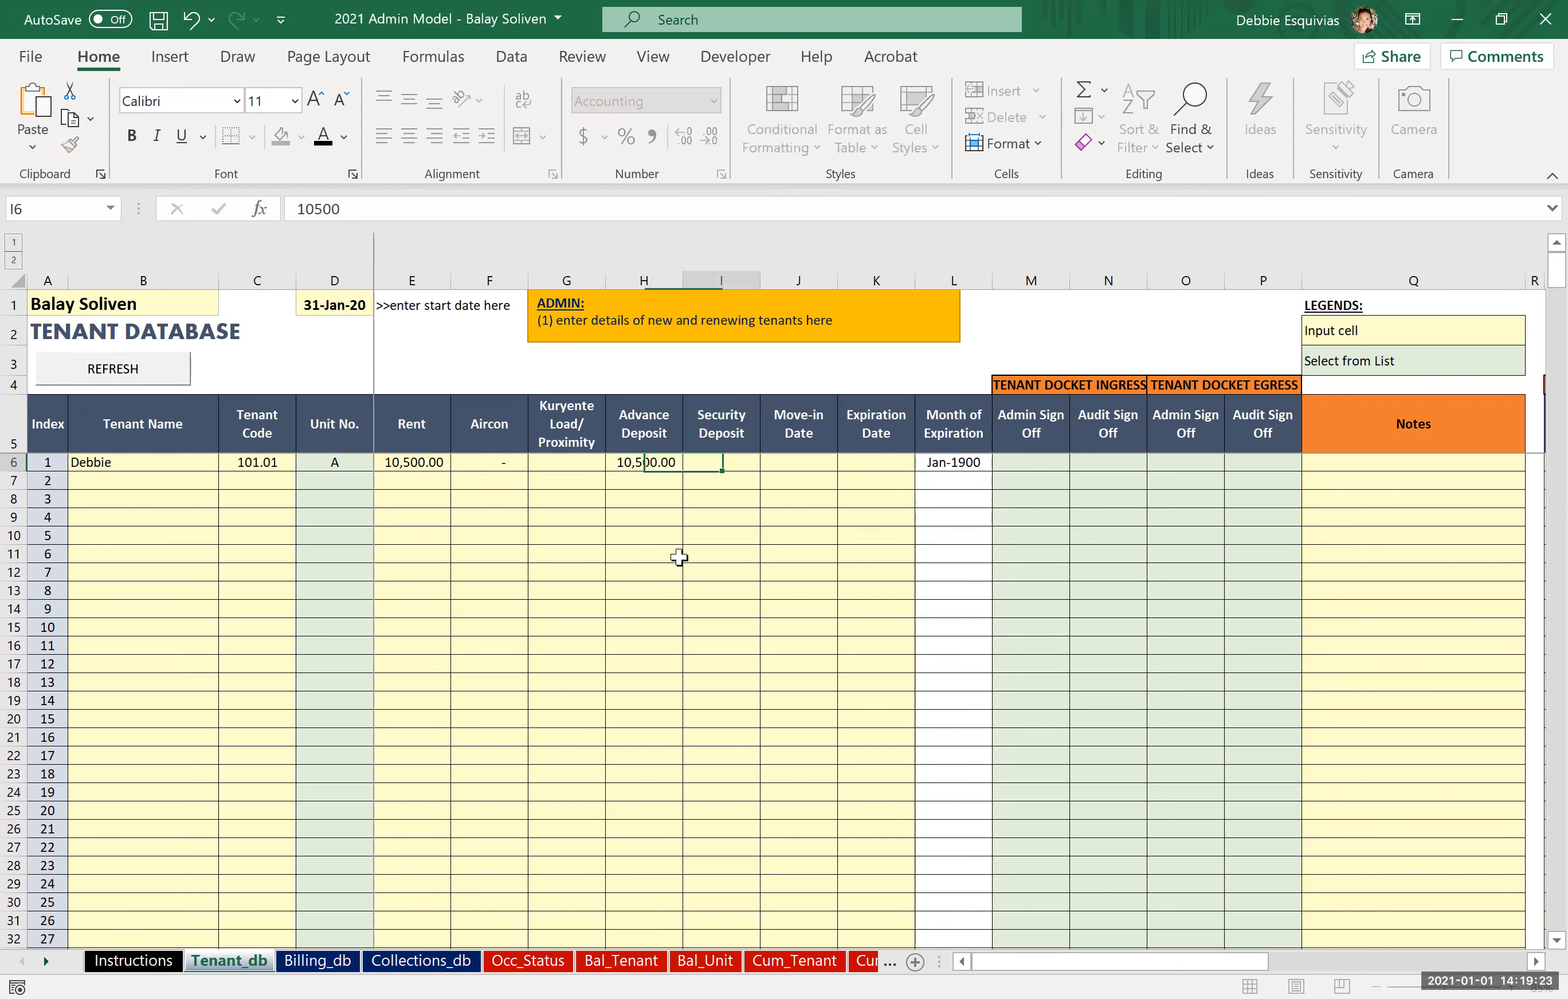
{"action": "type", "text": "="}
{"action": "key", "text": "Left"}
{"action": "type", "text": "*2"}
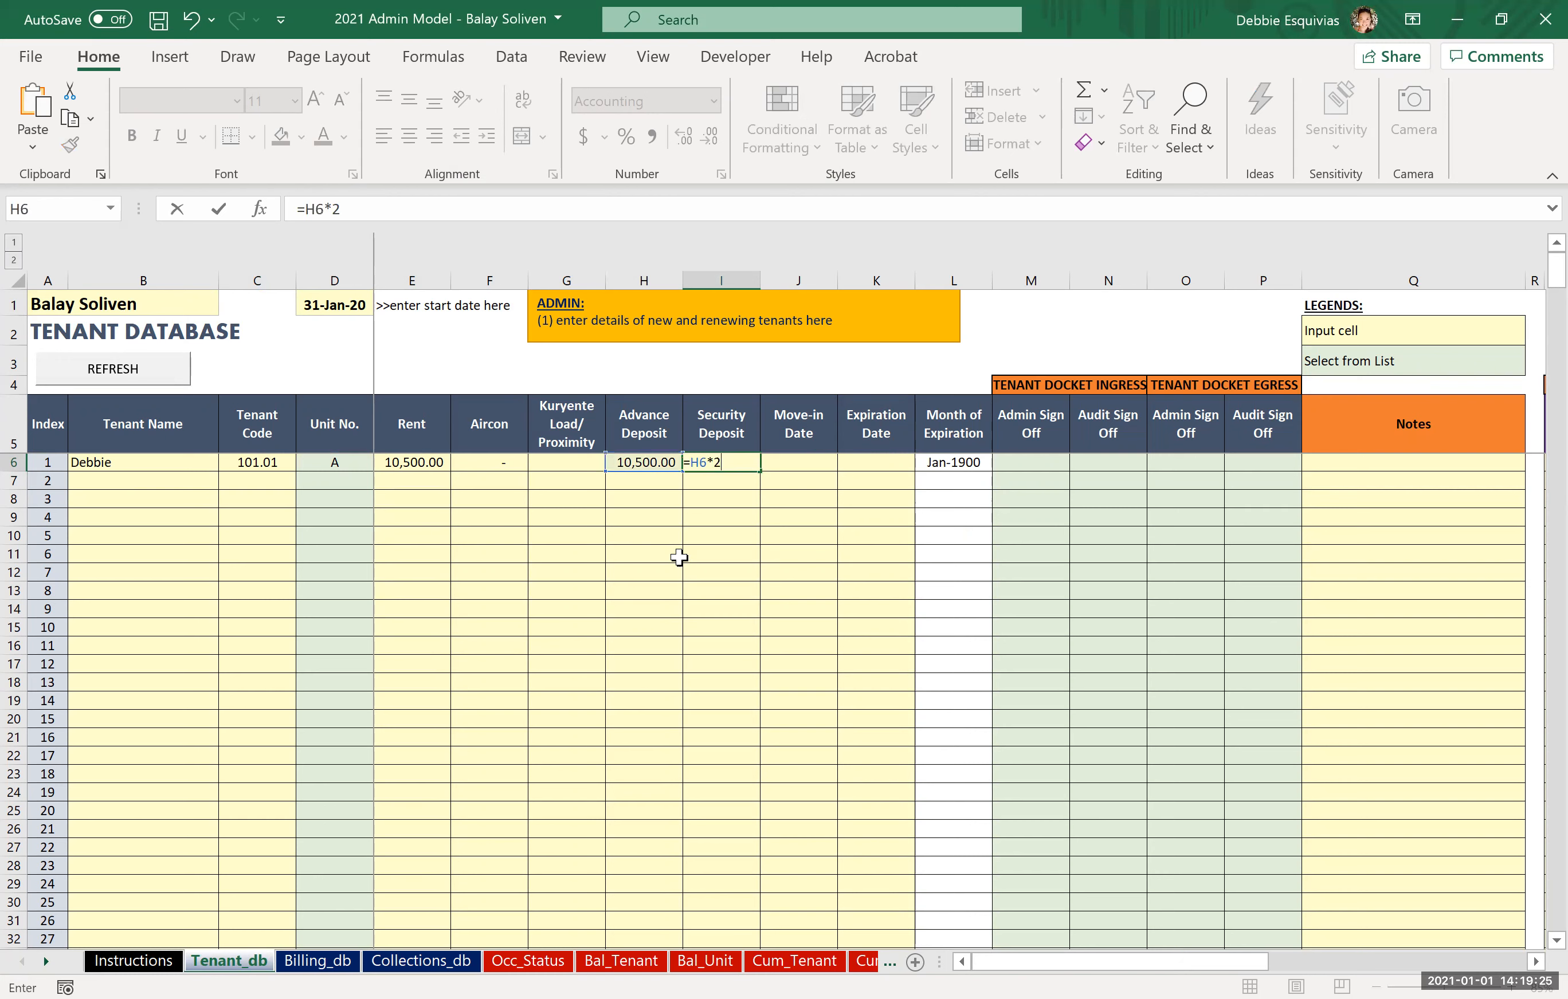
{"action": "key", "text": "Tab"}
Enter the first tenant's move-in date 1/3/2020 and expiration date 1/3/2021.
{"action": "type", "text": "1/3/2020"}
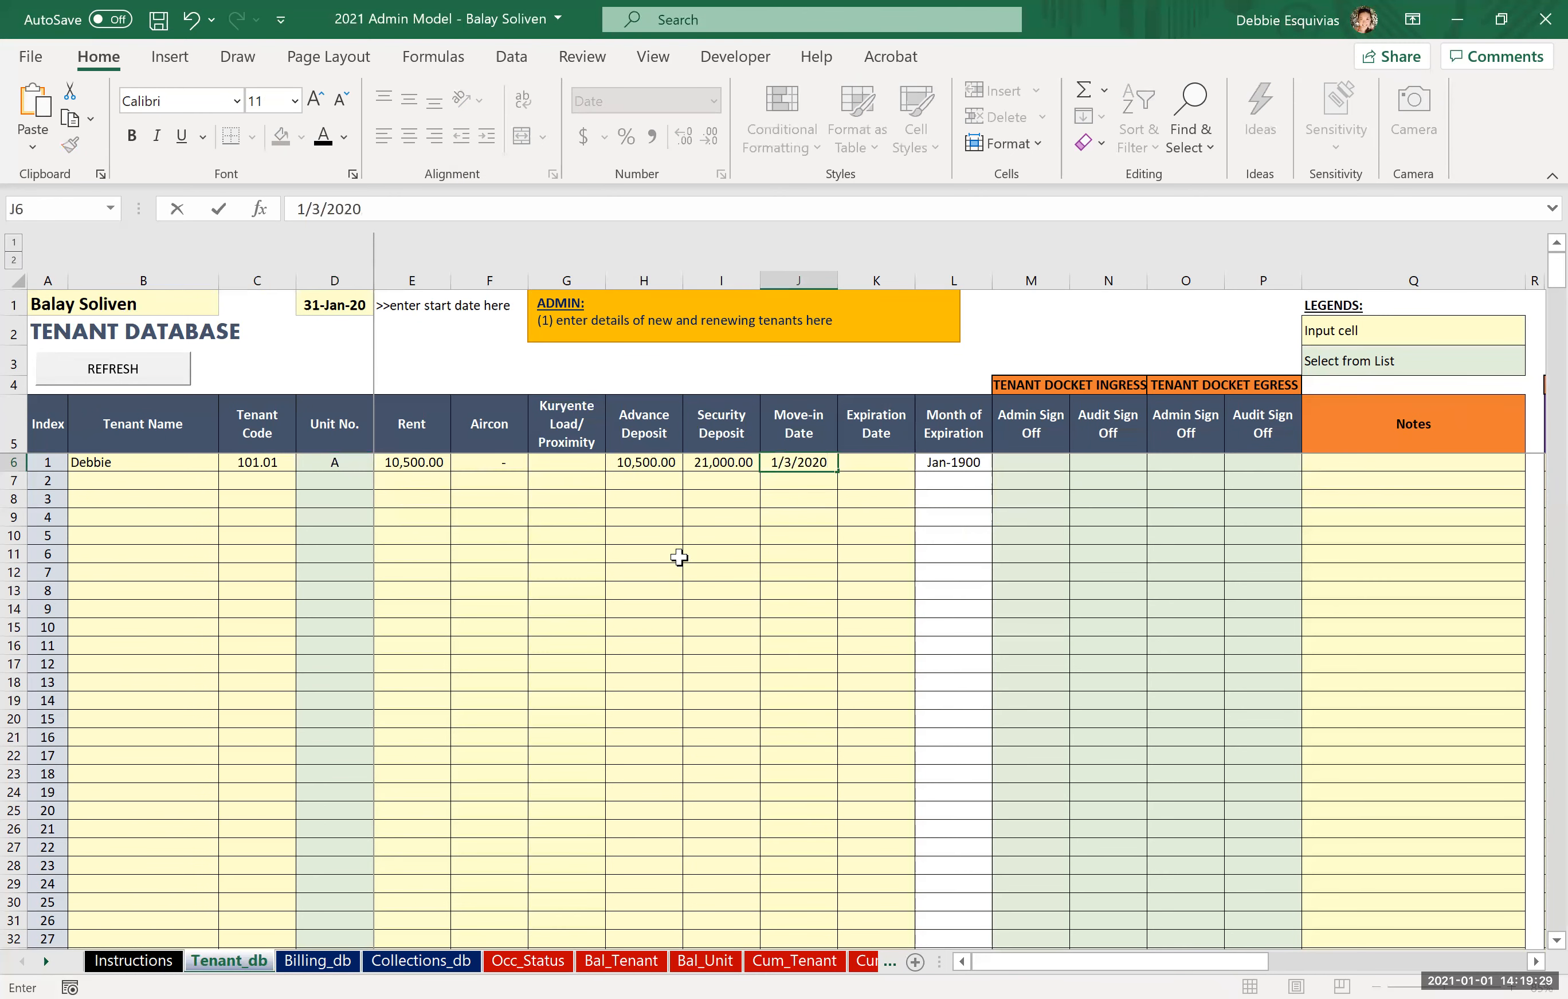
{"action": "key", "text": "Tab"}
{"action": "type", "text": "1/3/2021"}
{"action": "key", "text": "ctrl+Return"}
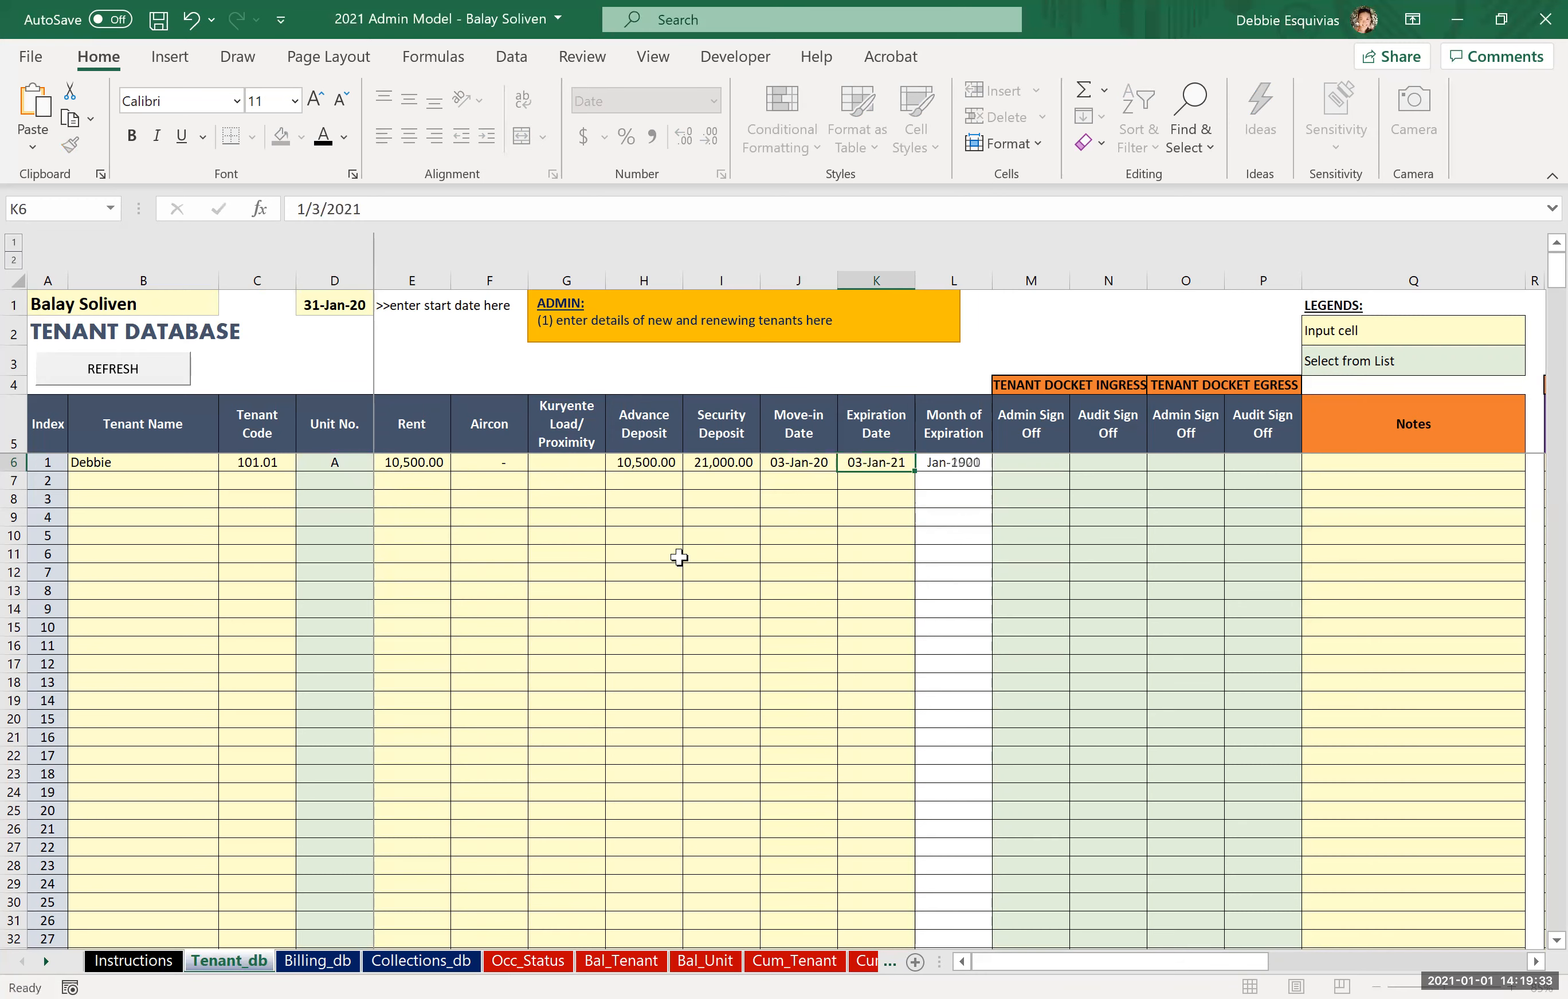
Set the Admin Sign Off under Tenant Docket Ingress to Pass for the first tenant.
{"action": "key", "text": "Tab"}
{"action": "key", "text": "Tab"}
{"action": "key", "text": "Up"}
{"action": "key", "text": "Up"}
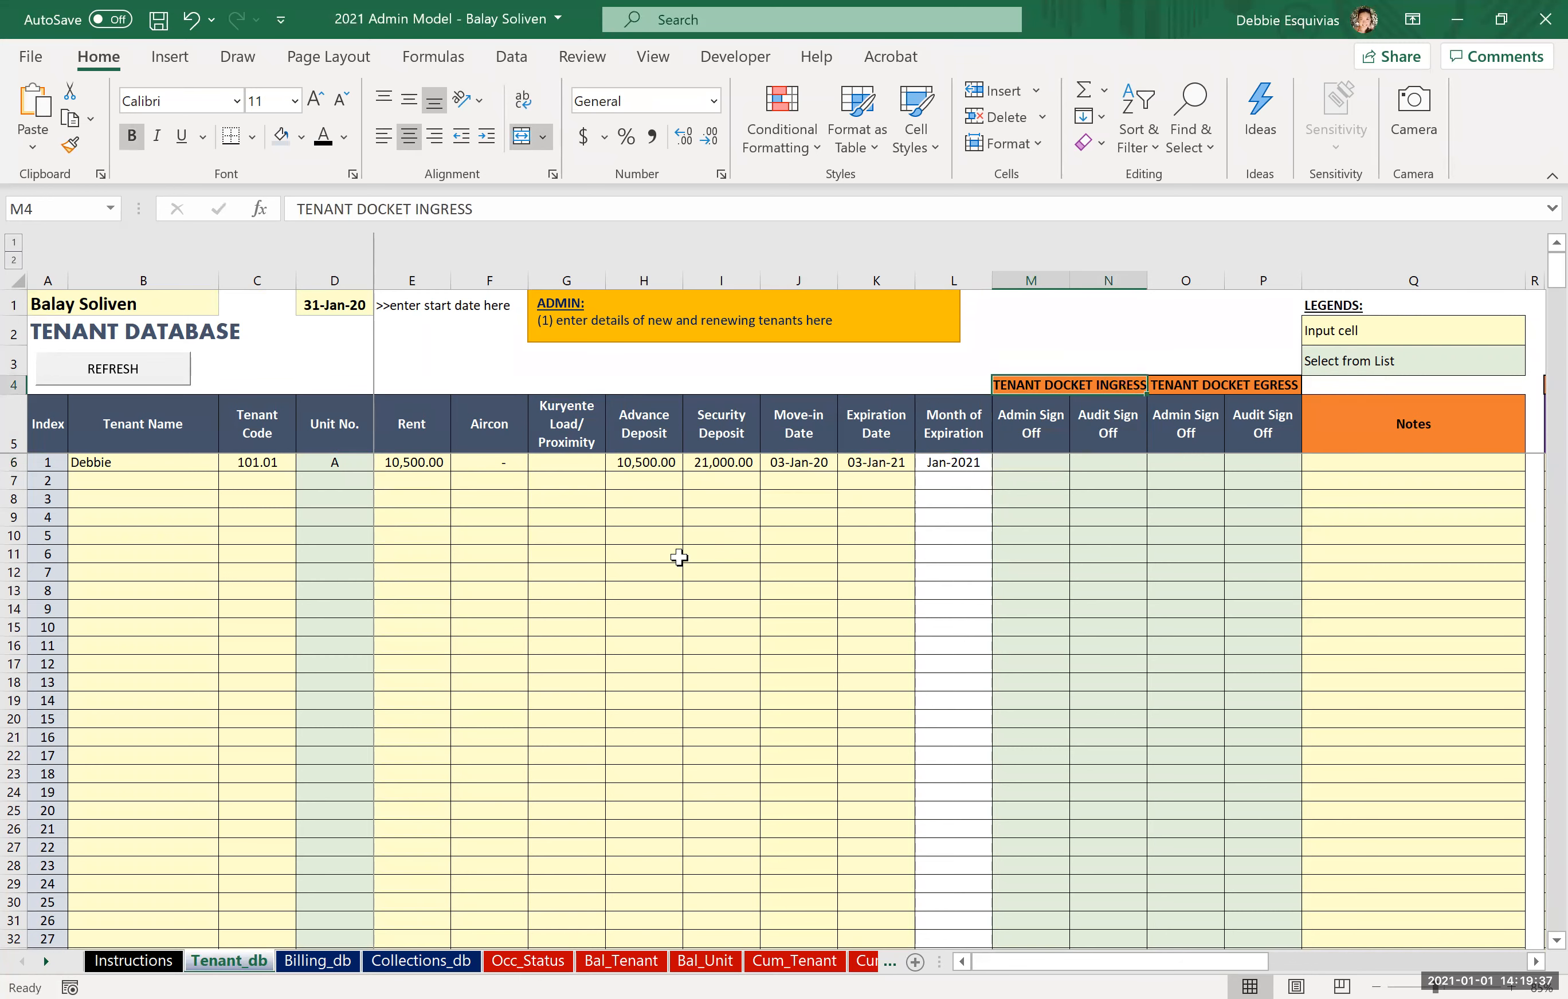
{"action": "key", "text": "Down"}
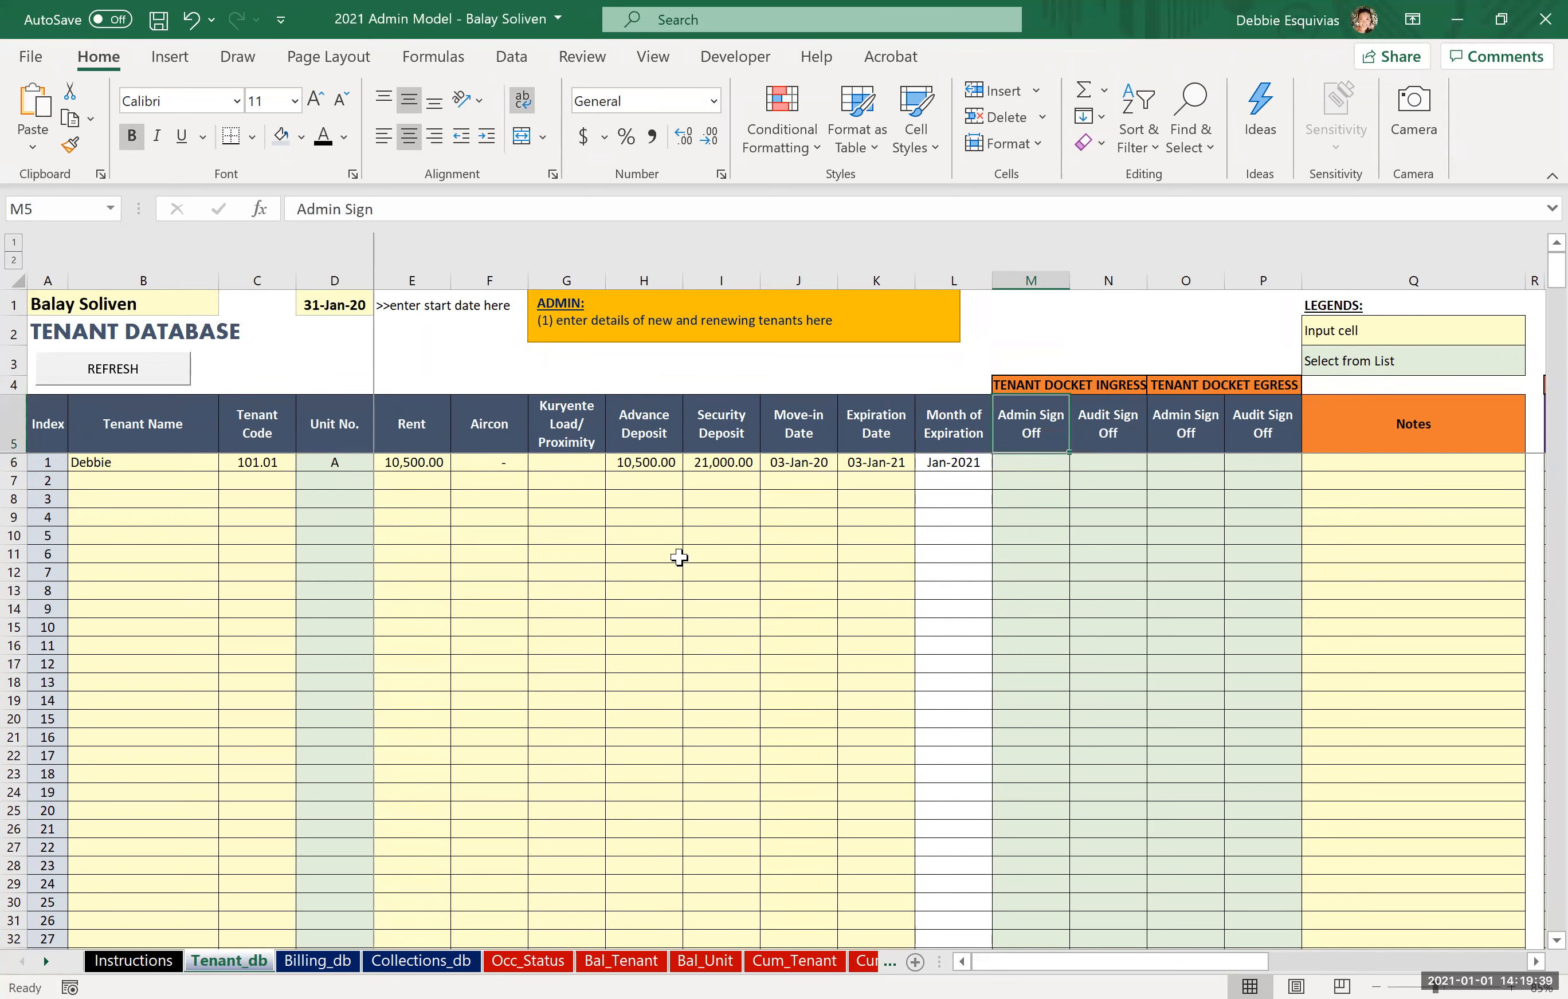
{"action": "key", "text": "Down"}
{"action": "key", "text": "alt+Down"}
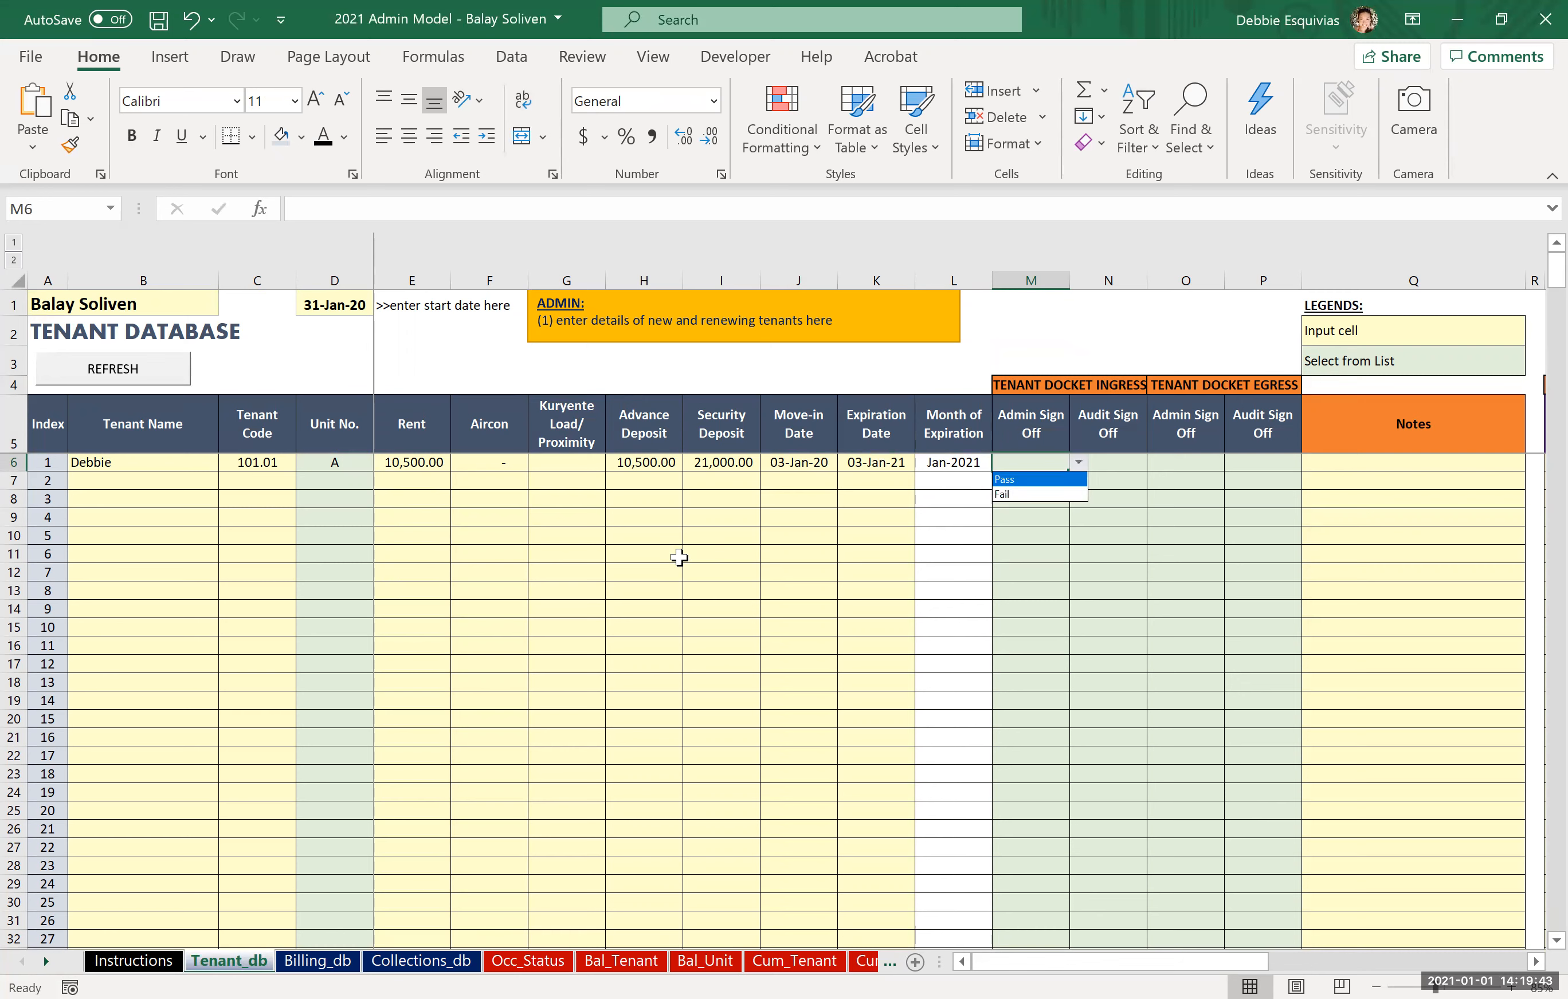
{"action": "key", "text": "Return"}
Set the Audit Sign Off under Tenant Docket Ingress to Fail for the first tenant.
{"action": "key", "text": "Right"}
{"action": "key", "text": "Up"}
{"action": "key", "text": "Down"}
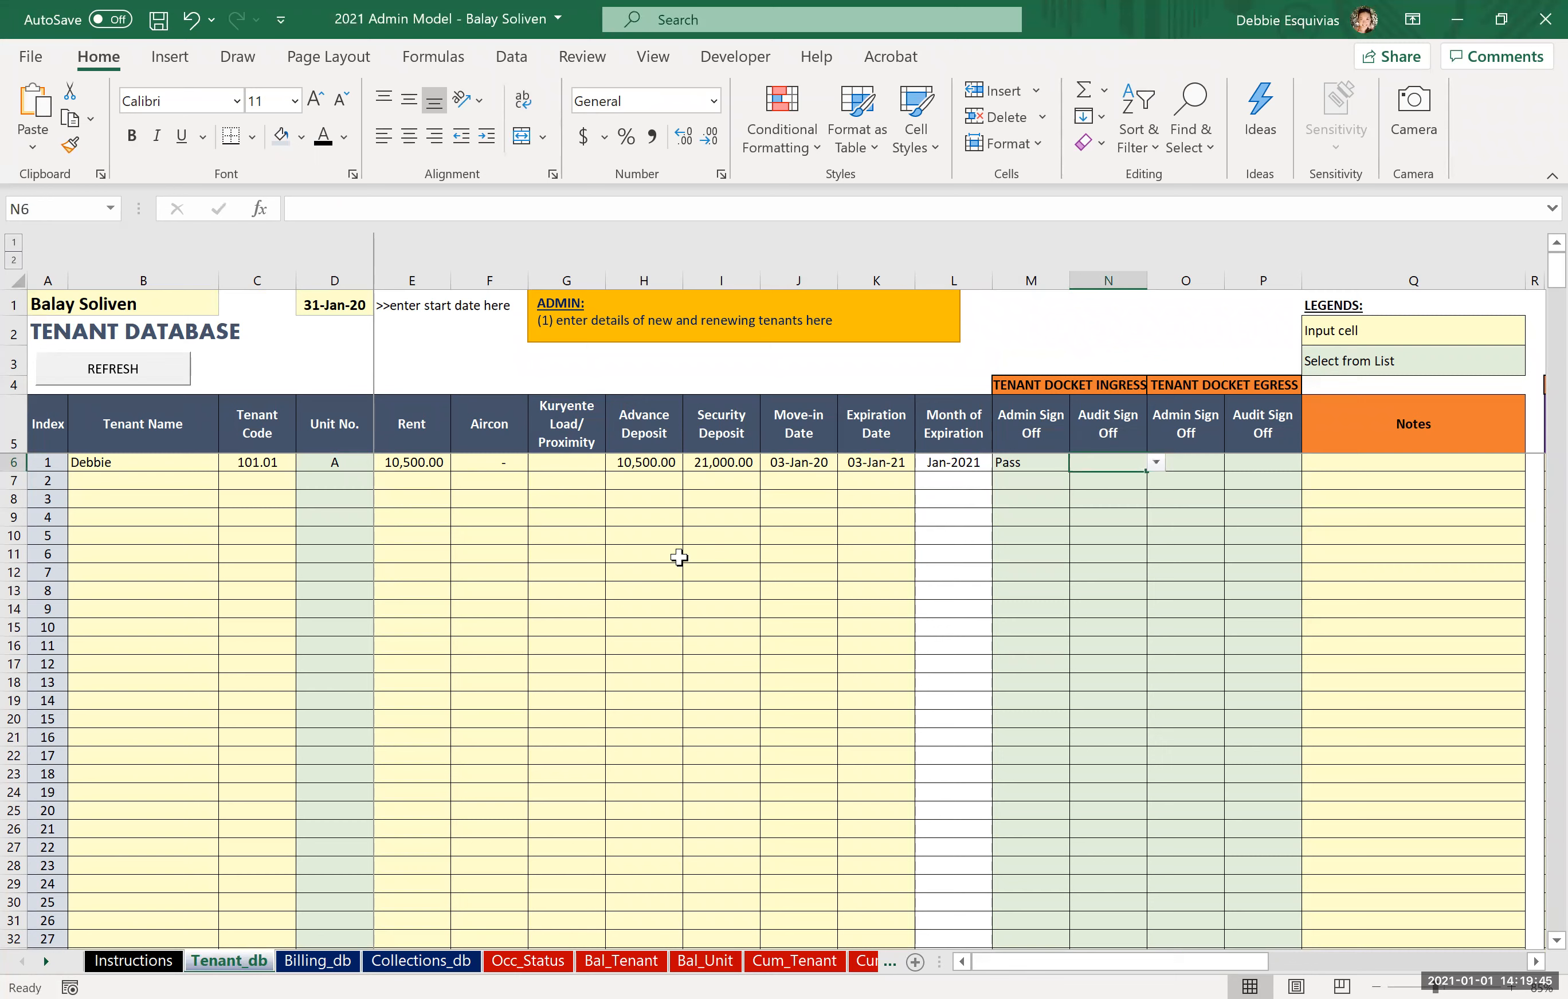
{"action": "key", "text": "alt+Down"}
{"action": "key", "text": "Down"}
{"action": "key", "text": "Up"}
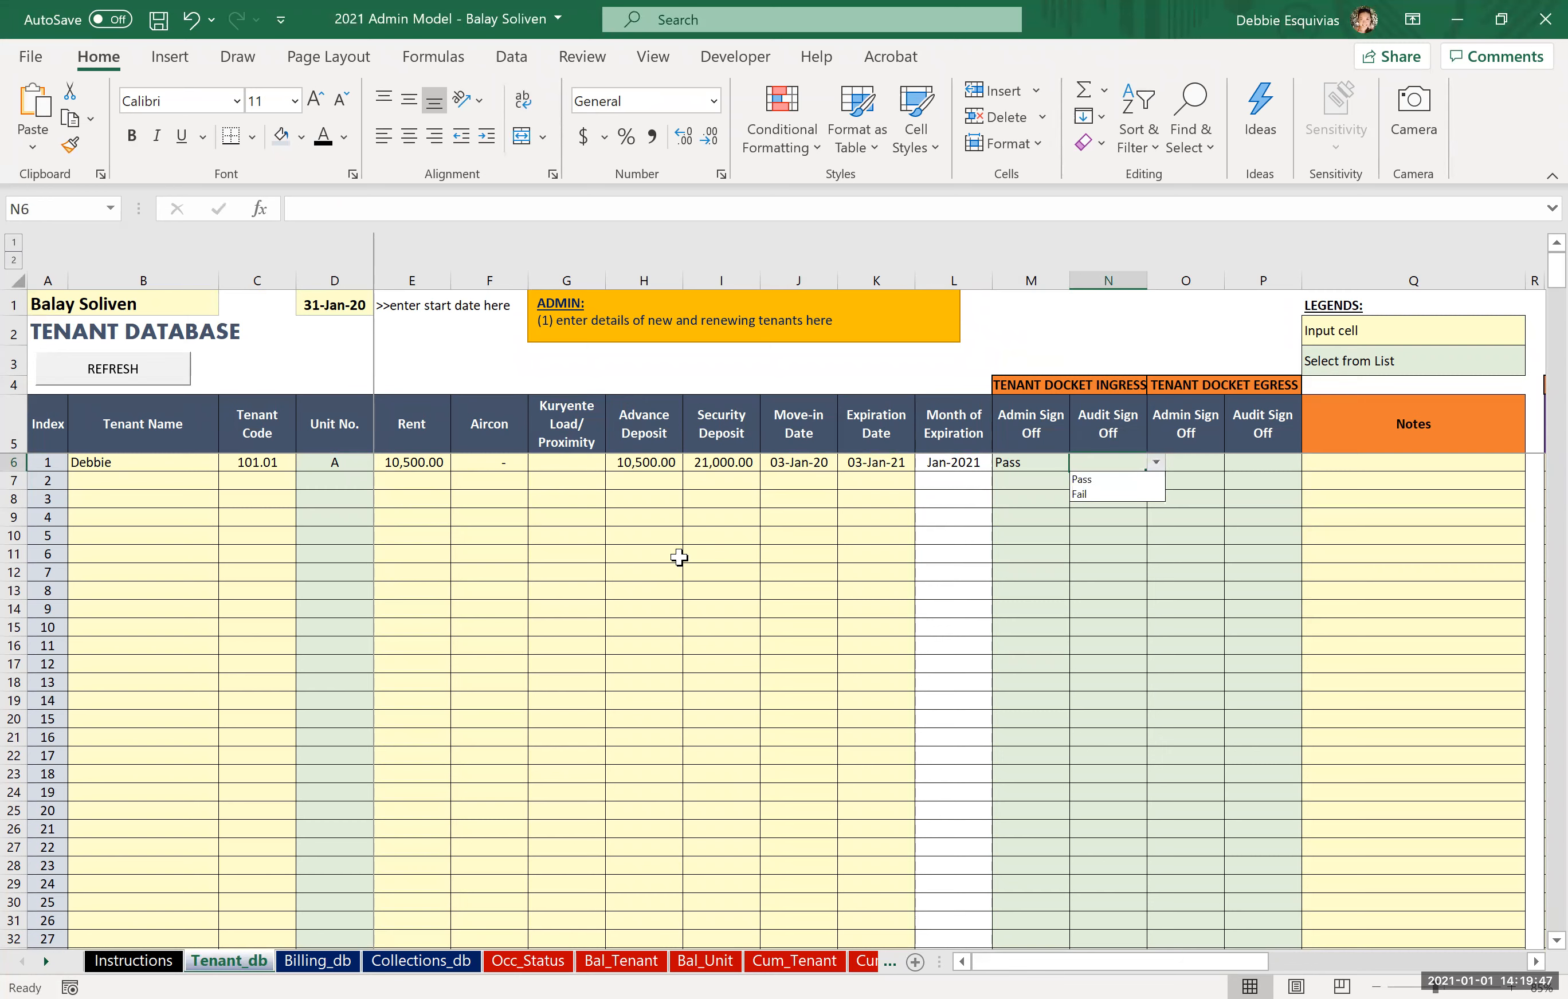
{"action": "key", "text": "Down"}
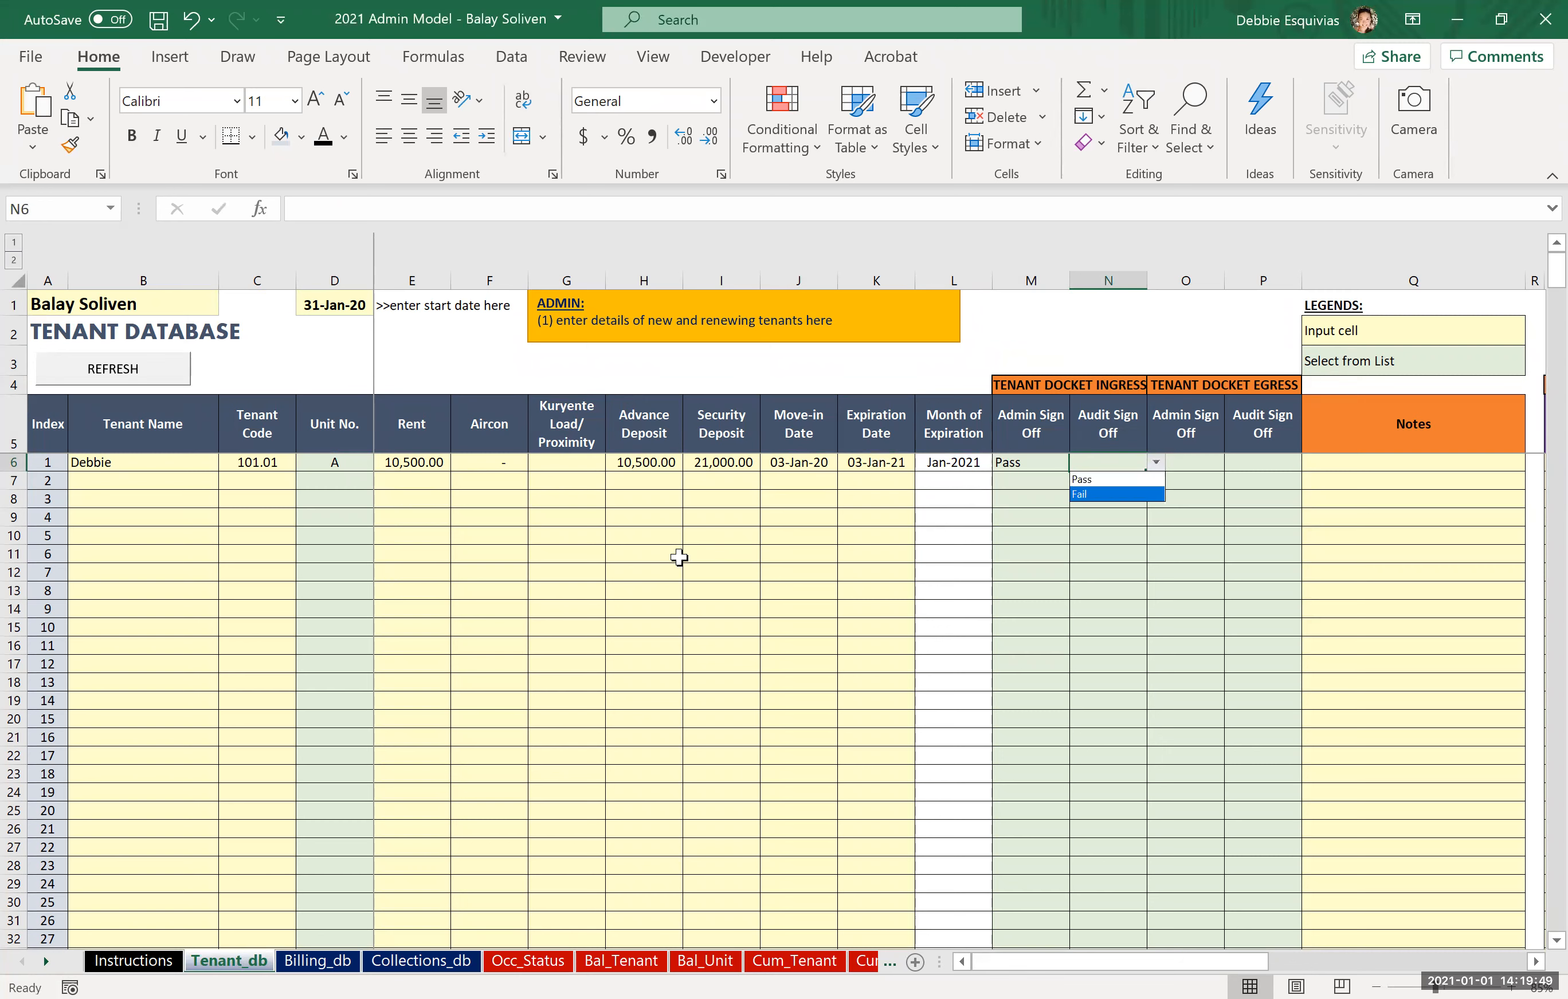
{"action": "key", "text": "Return"}
{"action": "key", "text": "Up"}
{"action": "key", "text": "Down"}
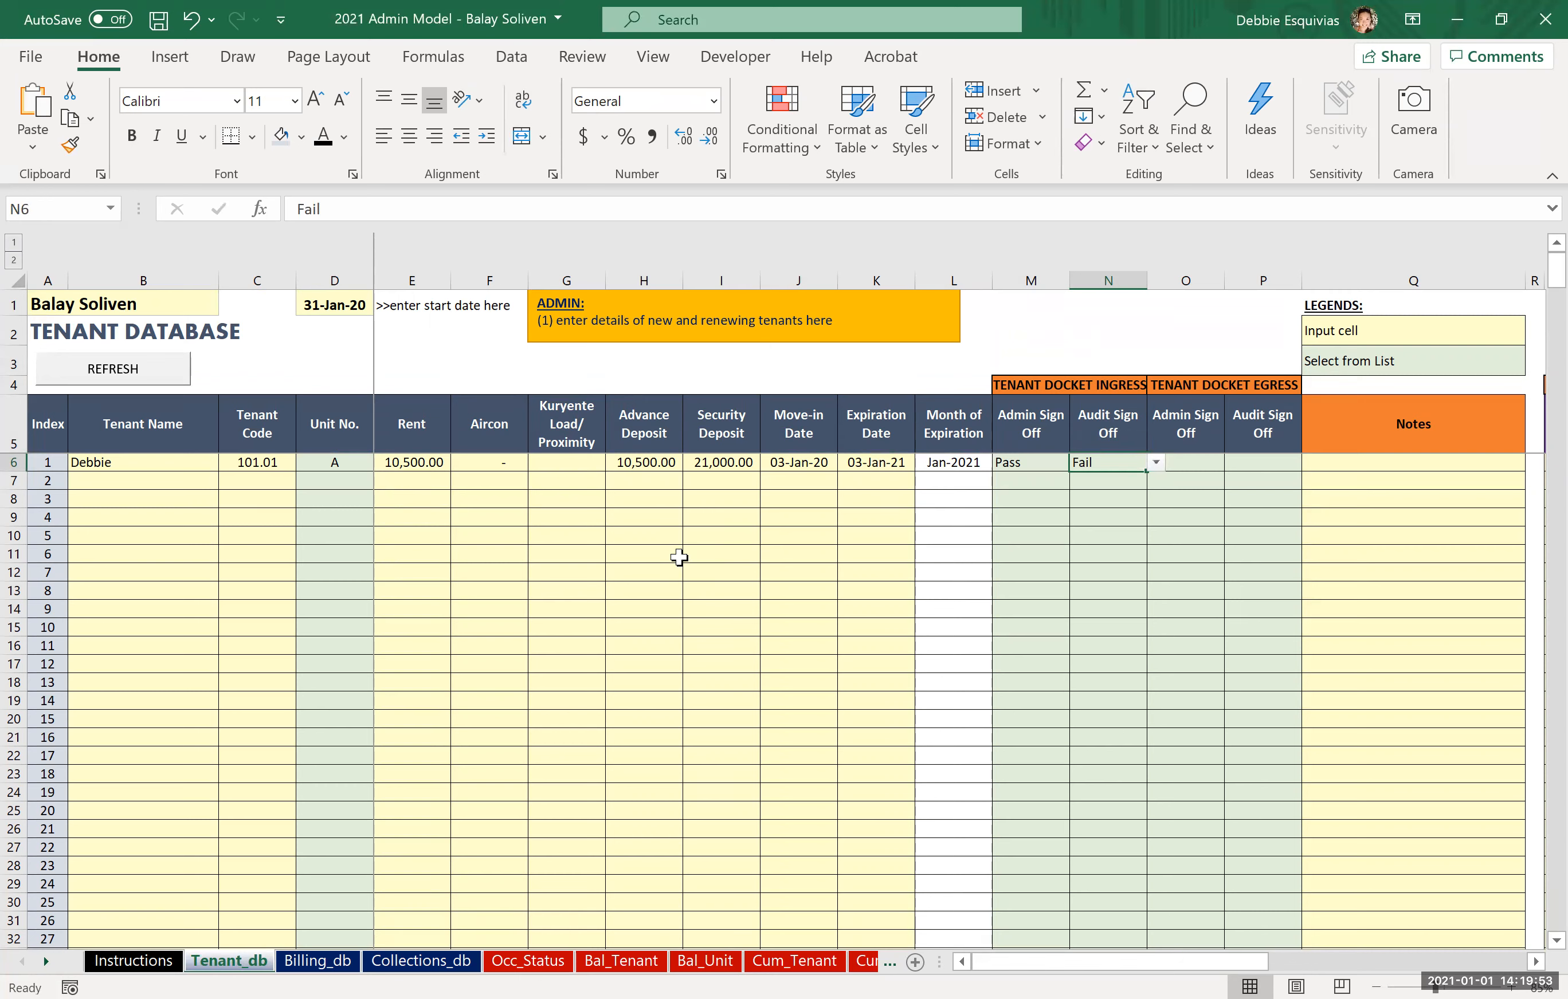
Examine the Tenant Docket Egress sign-off columns and the adjacent Notes column for the first tenant.
{"action": "key", "text": "Right"}
{"action": "key", "text": "Up"}
{"action": "key", "text": "Up"}
{"action": "key", "text": "ctrl+space"}
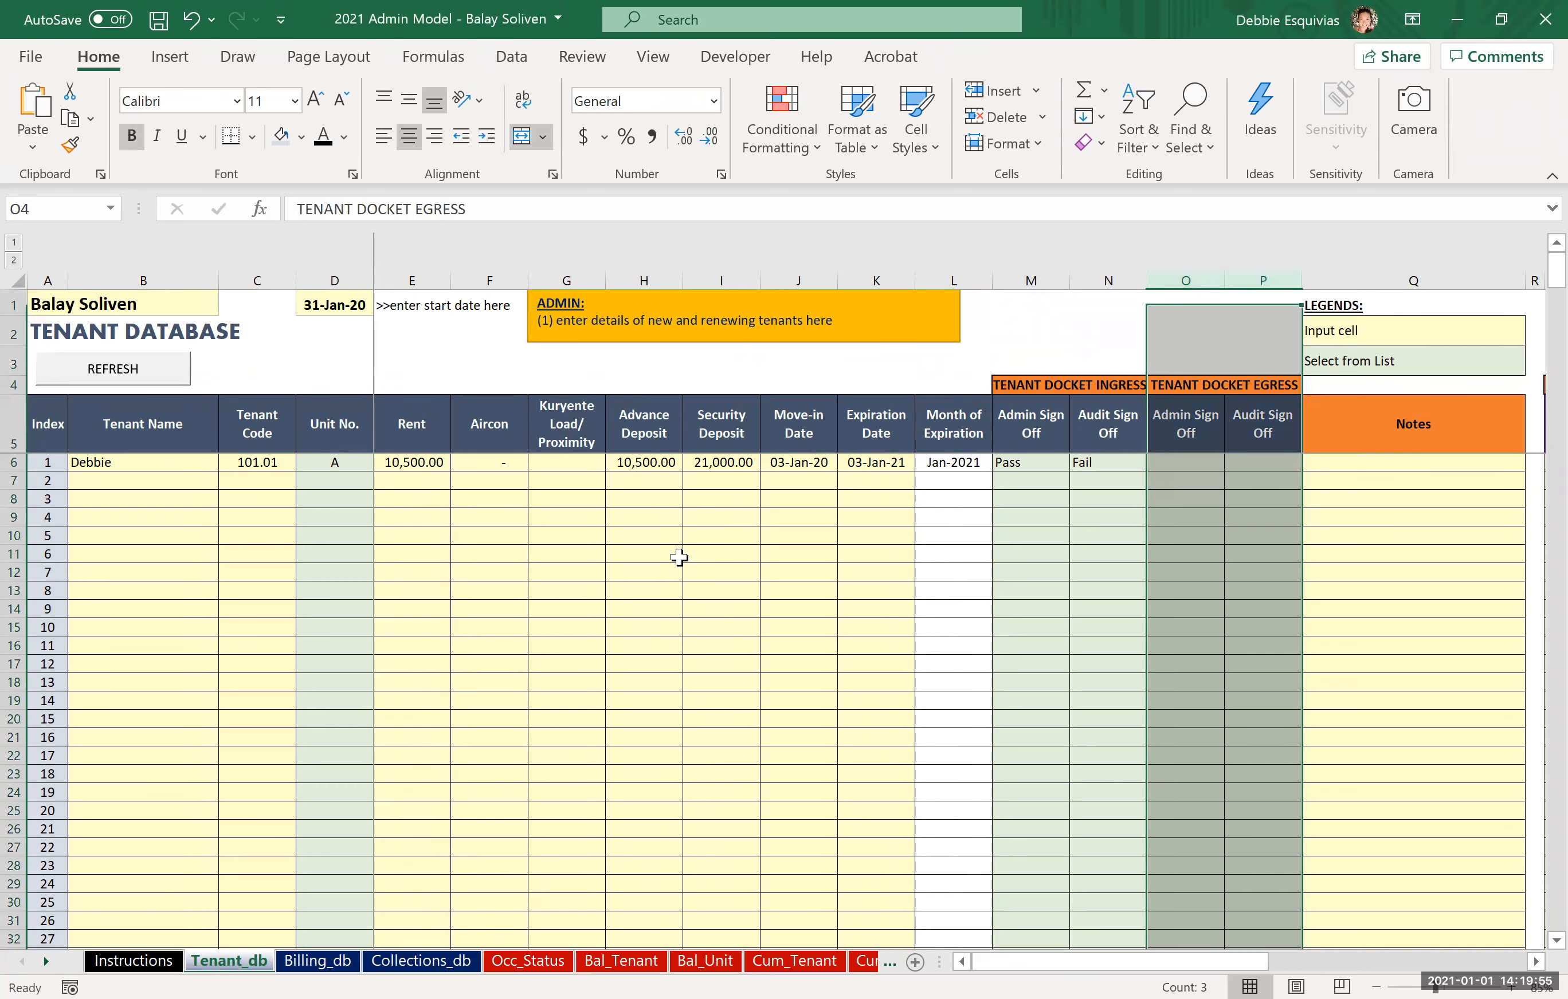
{"action": "key", "text": "Down"}
{"action": "key", "text": "Right"}
{"action": "key", "text": "Right"}
{"action": "key", "text": "Down"}
{"action": "key", "text": "Right"}
{"action": "key", "text": "Left"}
{"action": "key", "text": "Left"}
{"action": "key", "text": "Right"}
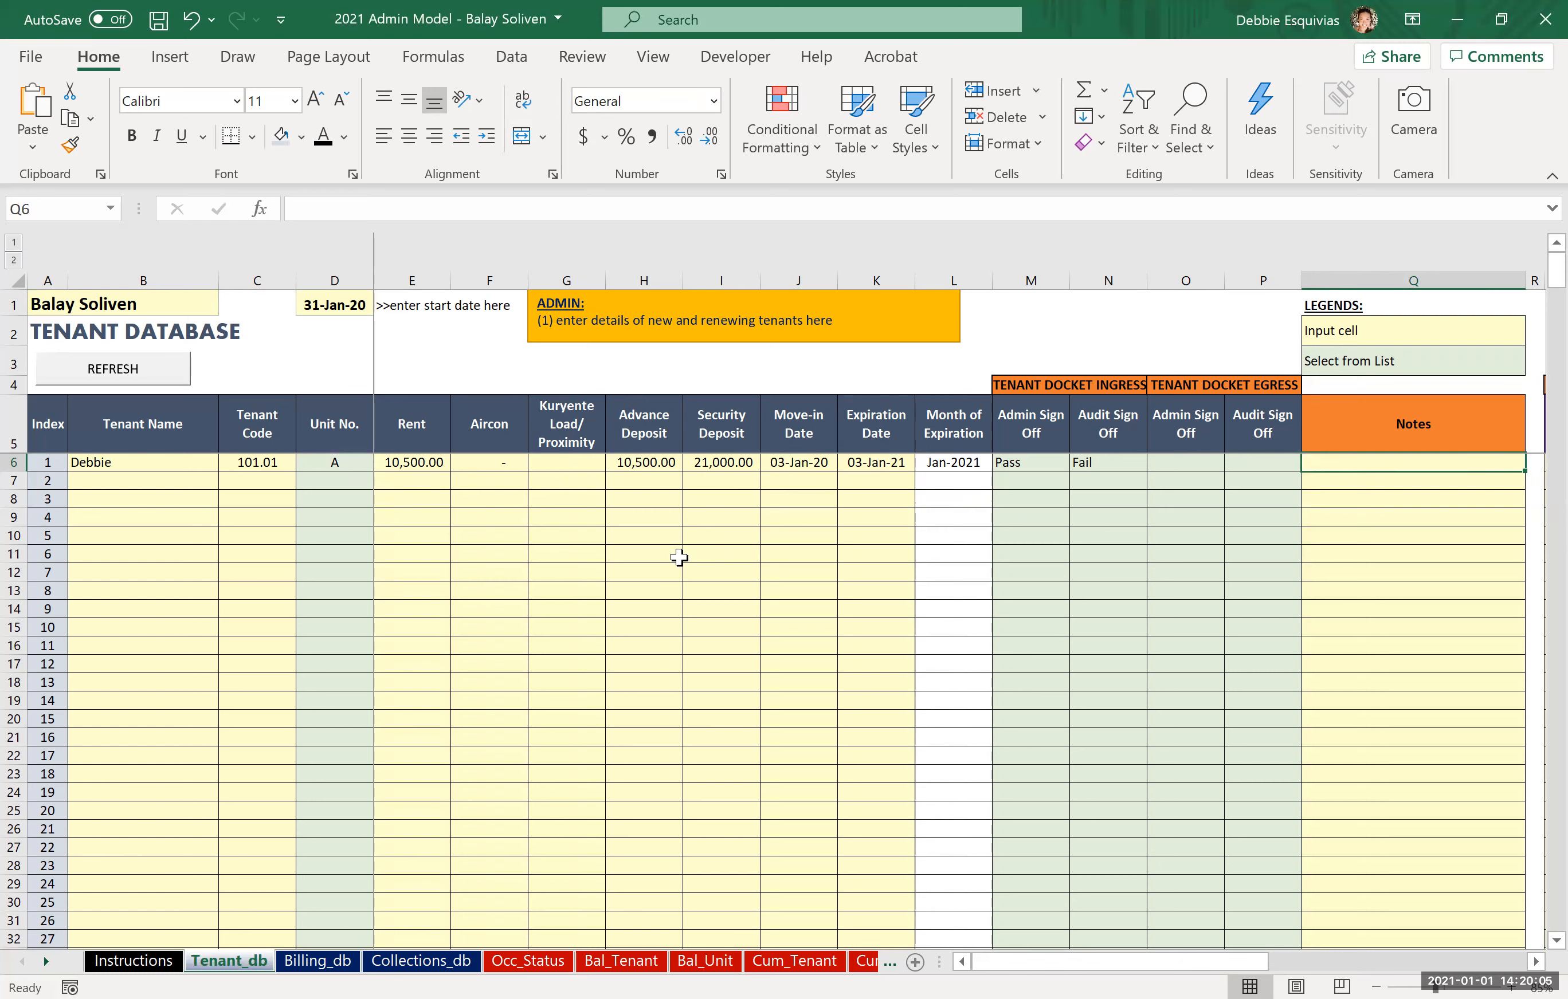
{"action": "key", "text": "Right"}
{"action": "key", "text": "Right"}
{"action": "key", "text": "Right"}
{"action": "key", "text": "Right"}
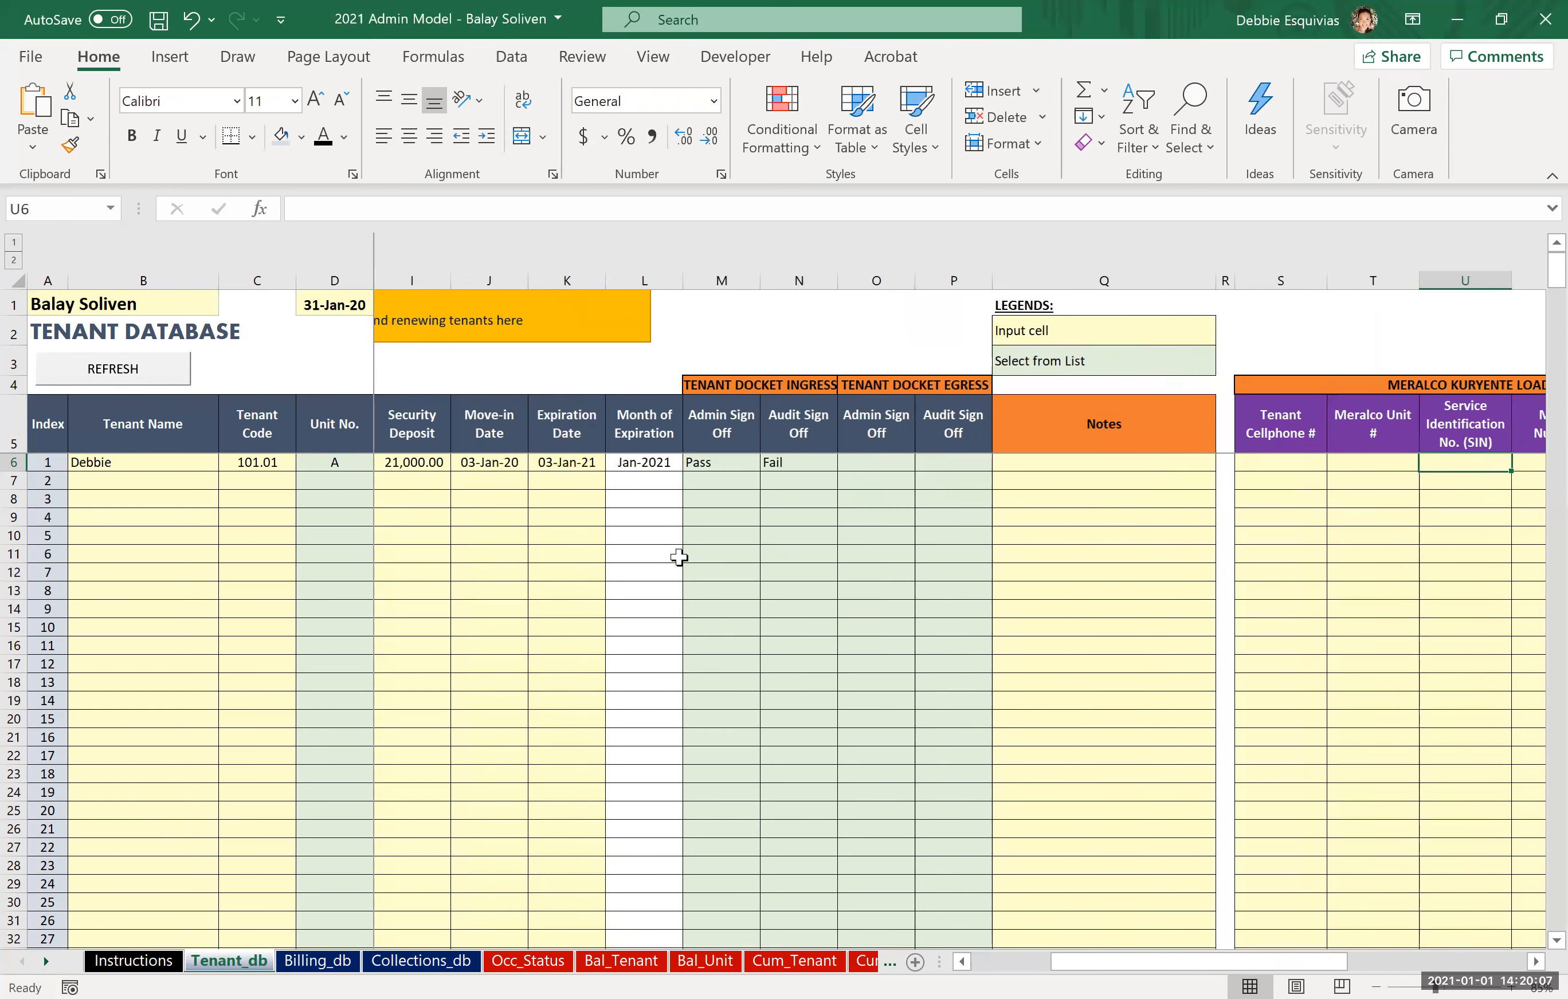
{"action": "key", "text": "Left"}
{"action": "key", "text": "Left"}
{"action": "key", "text": "Left"}
{"action": "key", "text": "Left"}
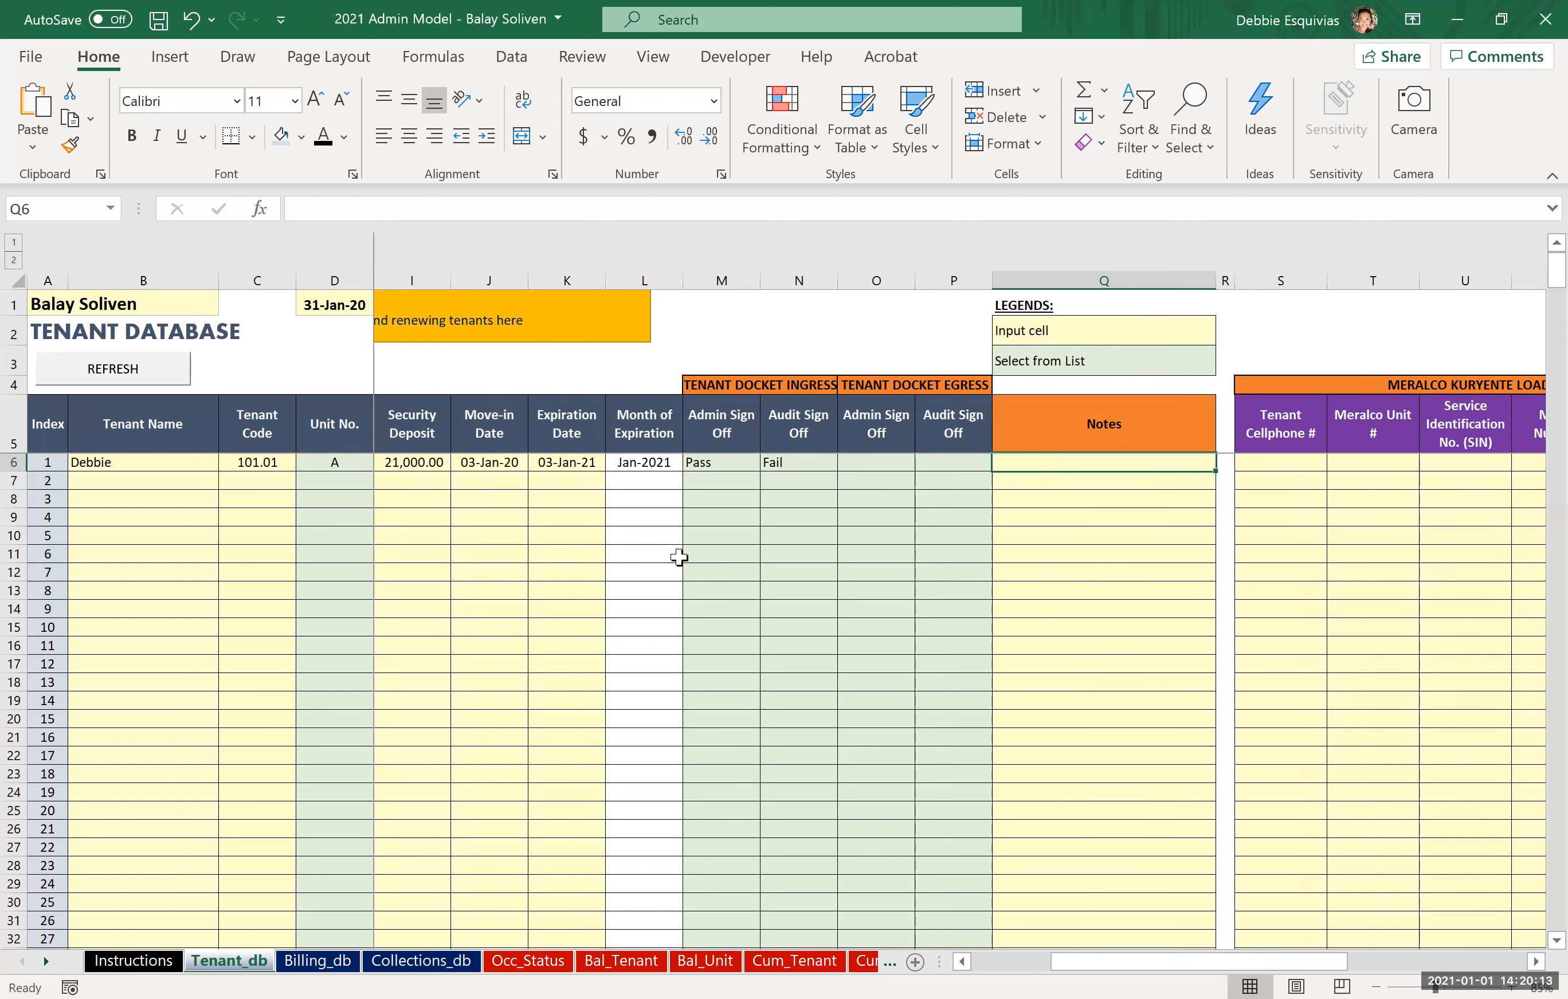
{"action": "key", "text": "Up"}
{"action": "key", "text": "Left"}
{"action": "key", "text": "Down"}
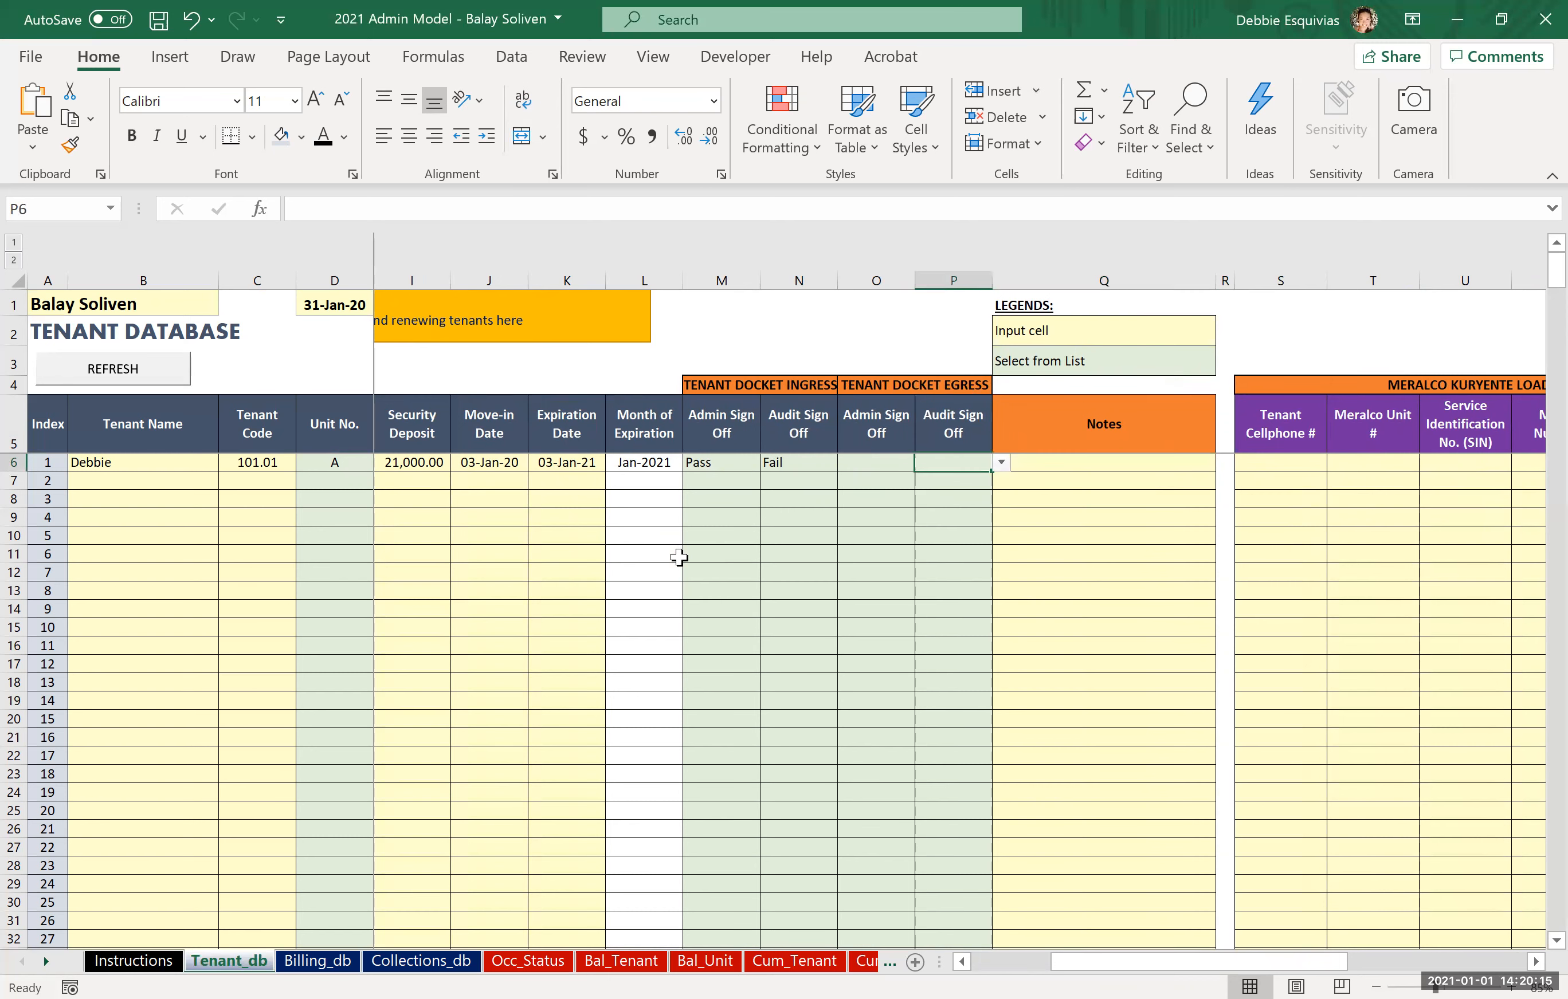
{"action": "key", "text": "shift+space"}
{"action": "key", "text": "Right"}
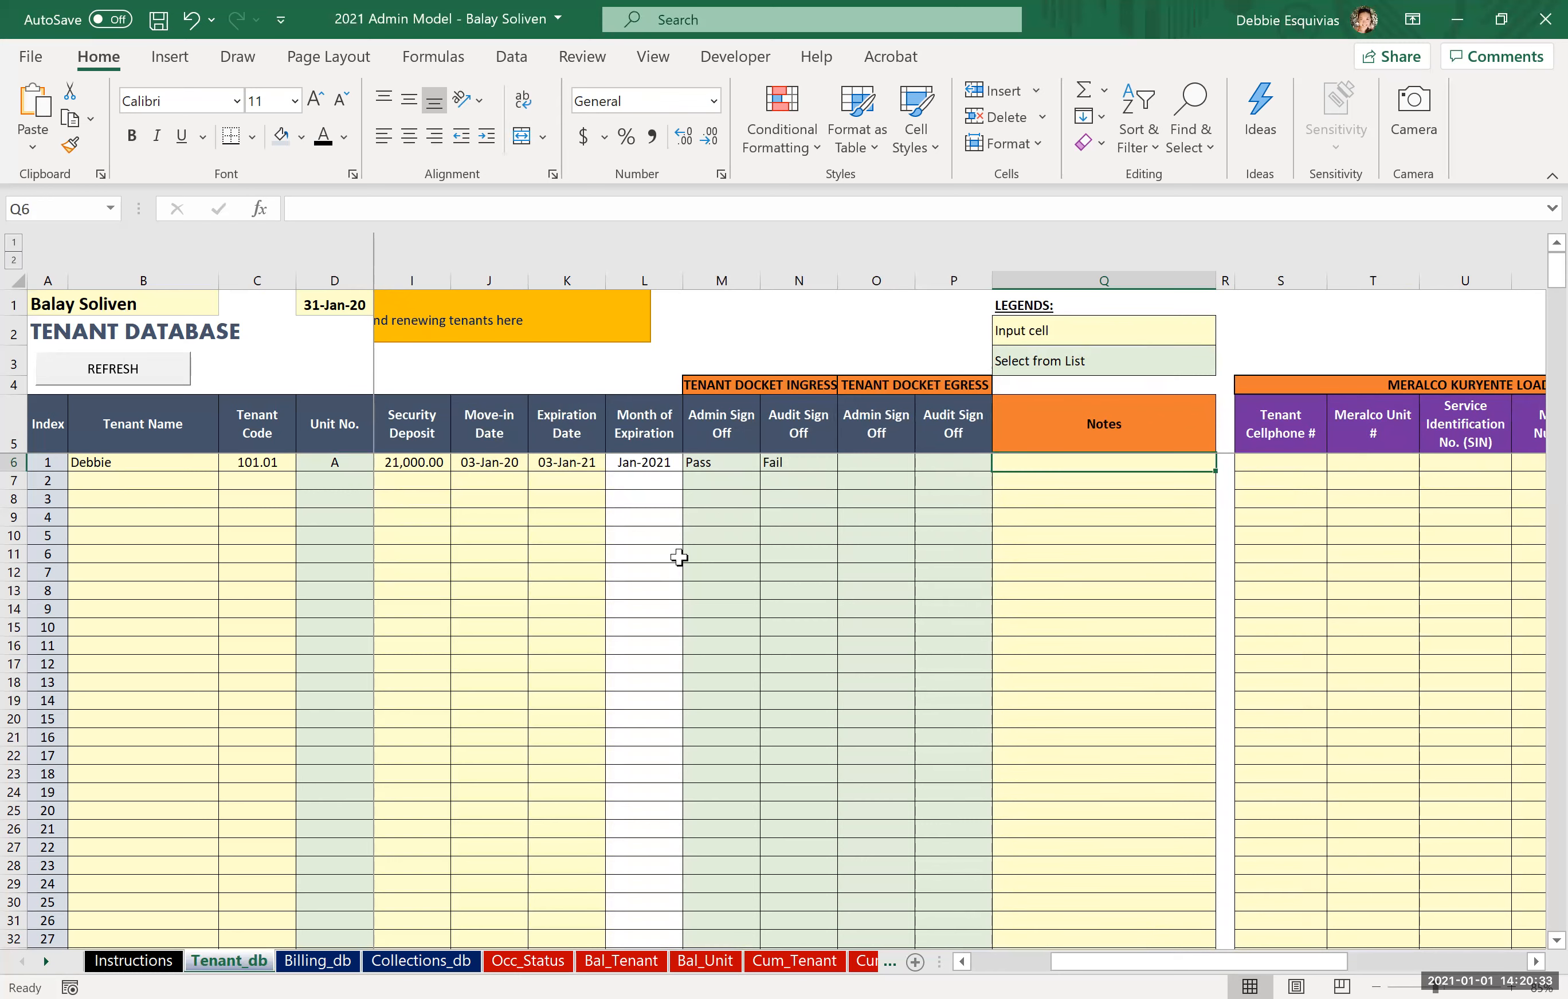
Examine the Meralco Kuryente Load Monitoring columns and their Notes column.
{"action": "key", "text": "Right"}
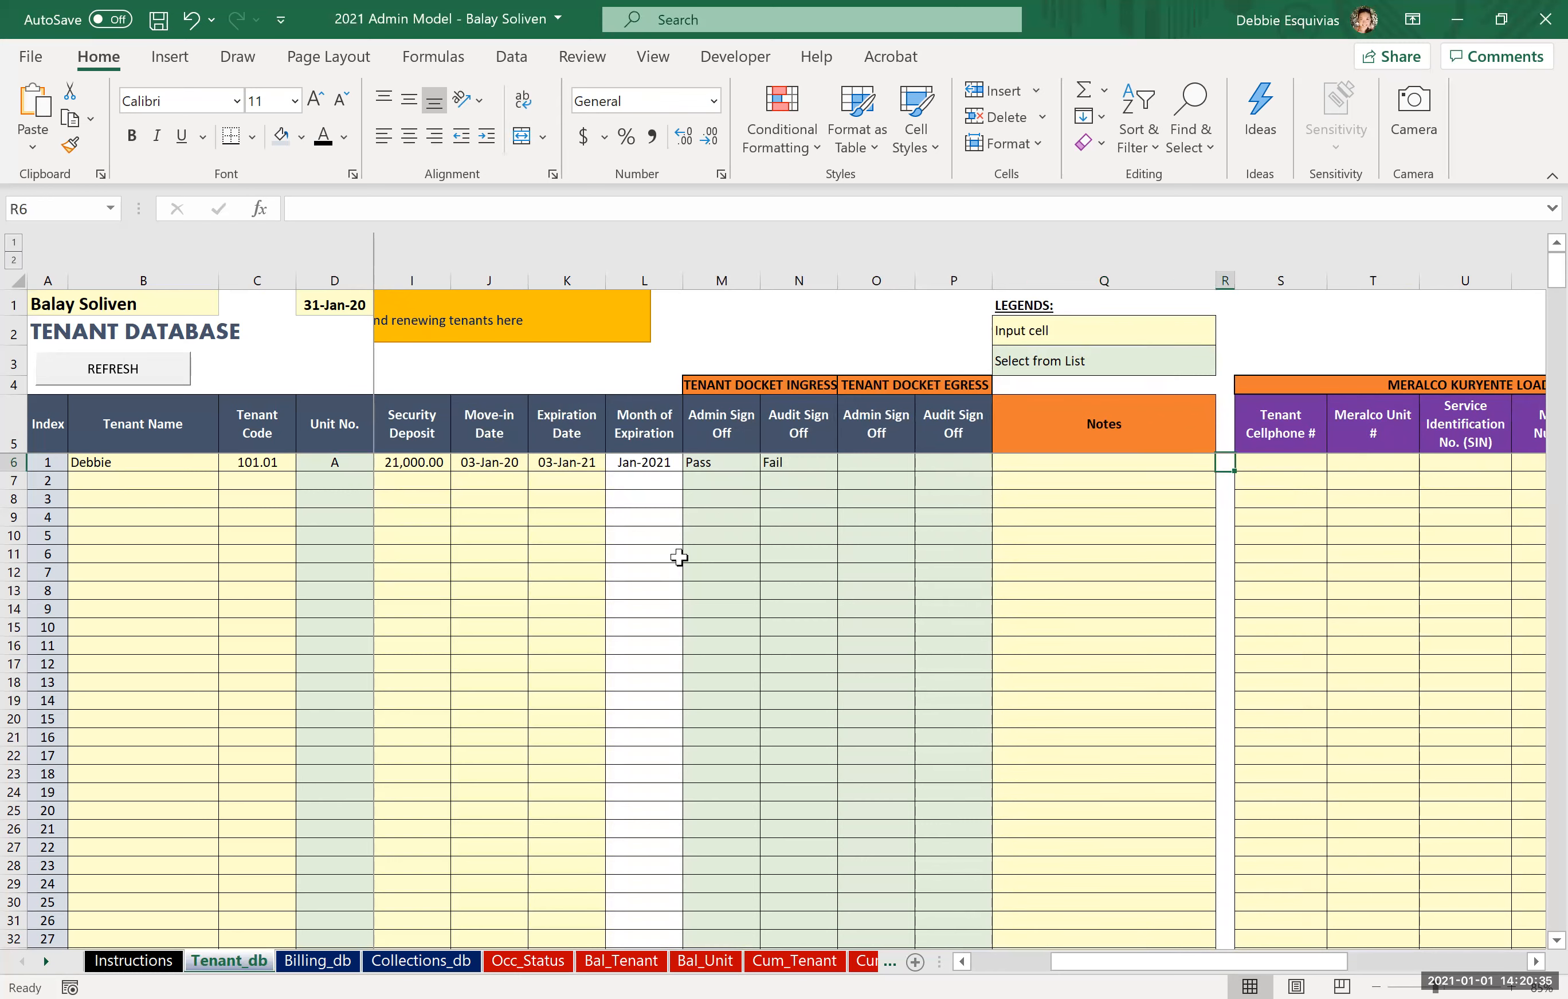
{"action": "key", "text": "Right"}
{"action": "key", "text": "Right"}
{"action": "key", "text": "Right"}
{"action": "key", "text": "Right"}
{"action": "key", "text": "Right"}
{"action": "key", "text": "Right"}
{"action": "key", "text": "Right"}
{"action": "key", "text": "Right"}
{"action": "key", "text": "Right"}
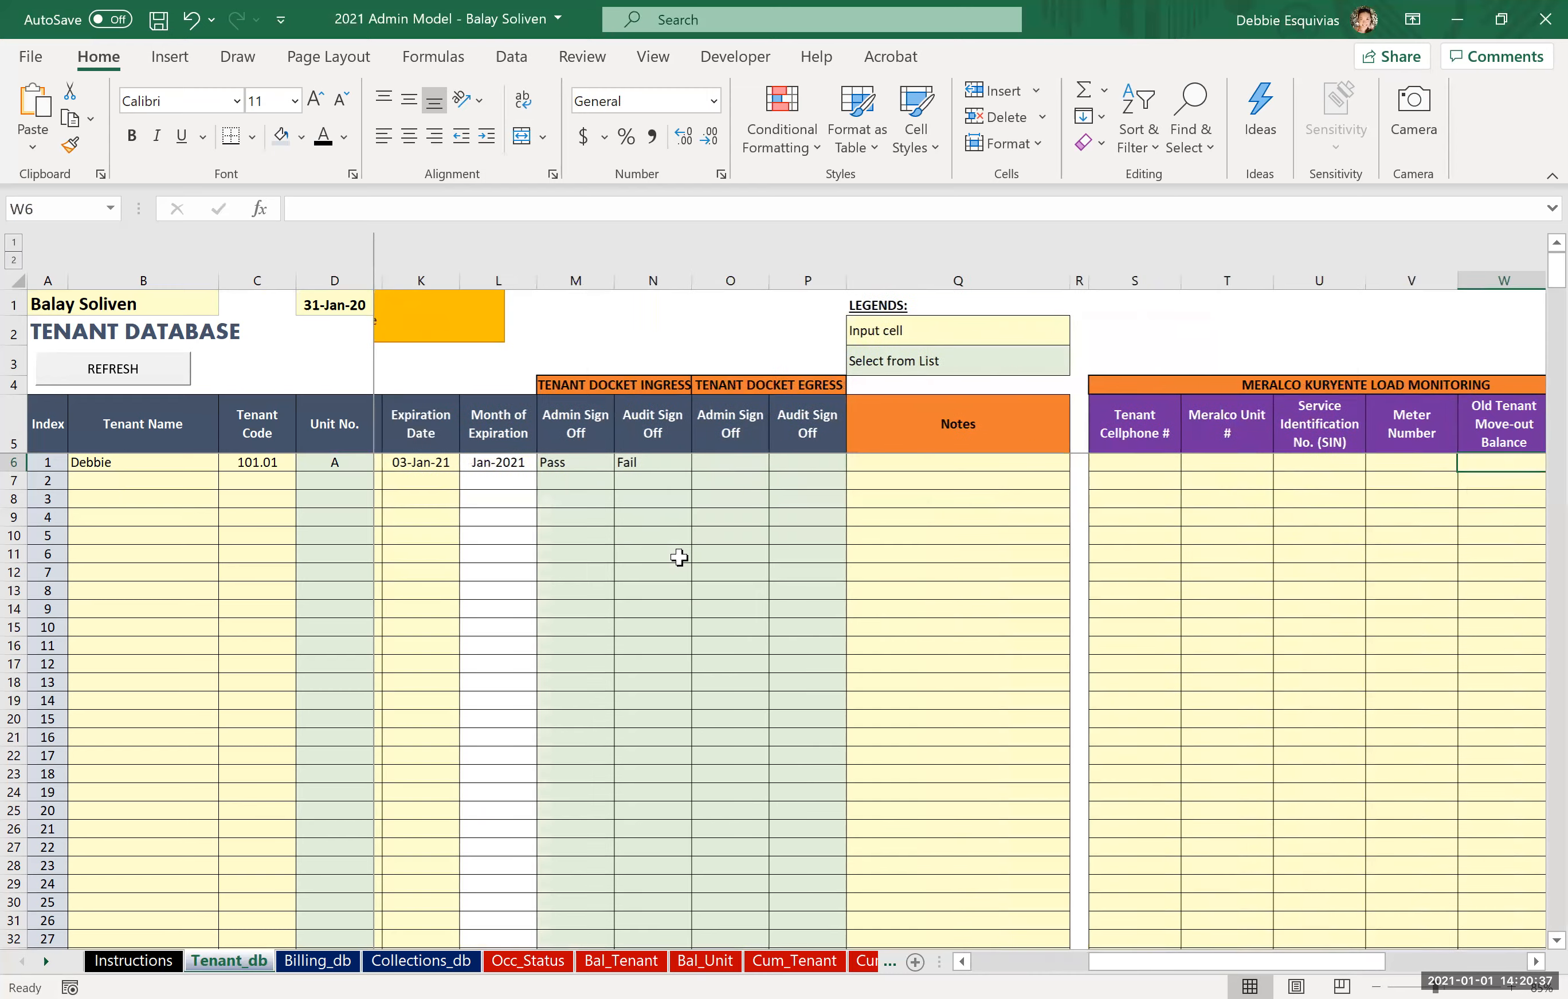
{"action": "key", "text": "Left"}
{"action": "key", "text": "Left"}
{"action": "key", "text": "Left"}
{"action": "key", "text": "Left"}
{"action": "key", "text": "Up"}
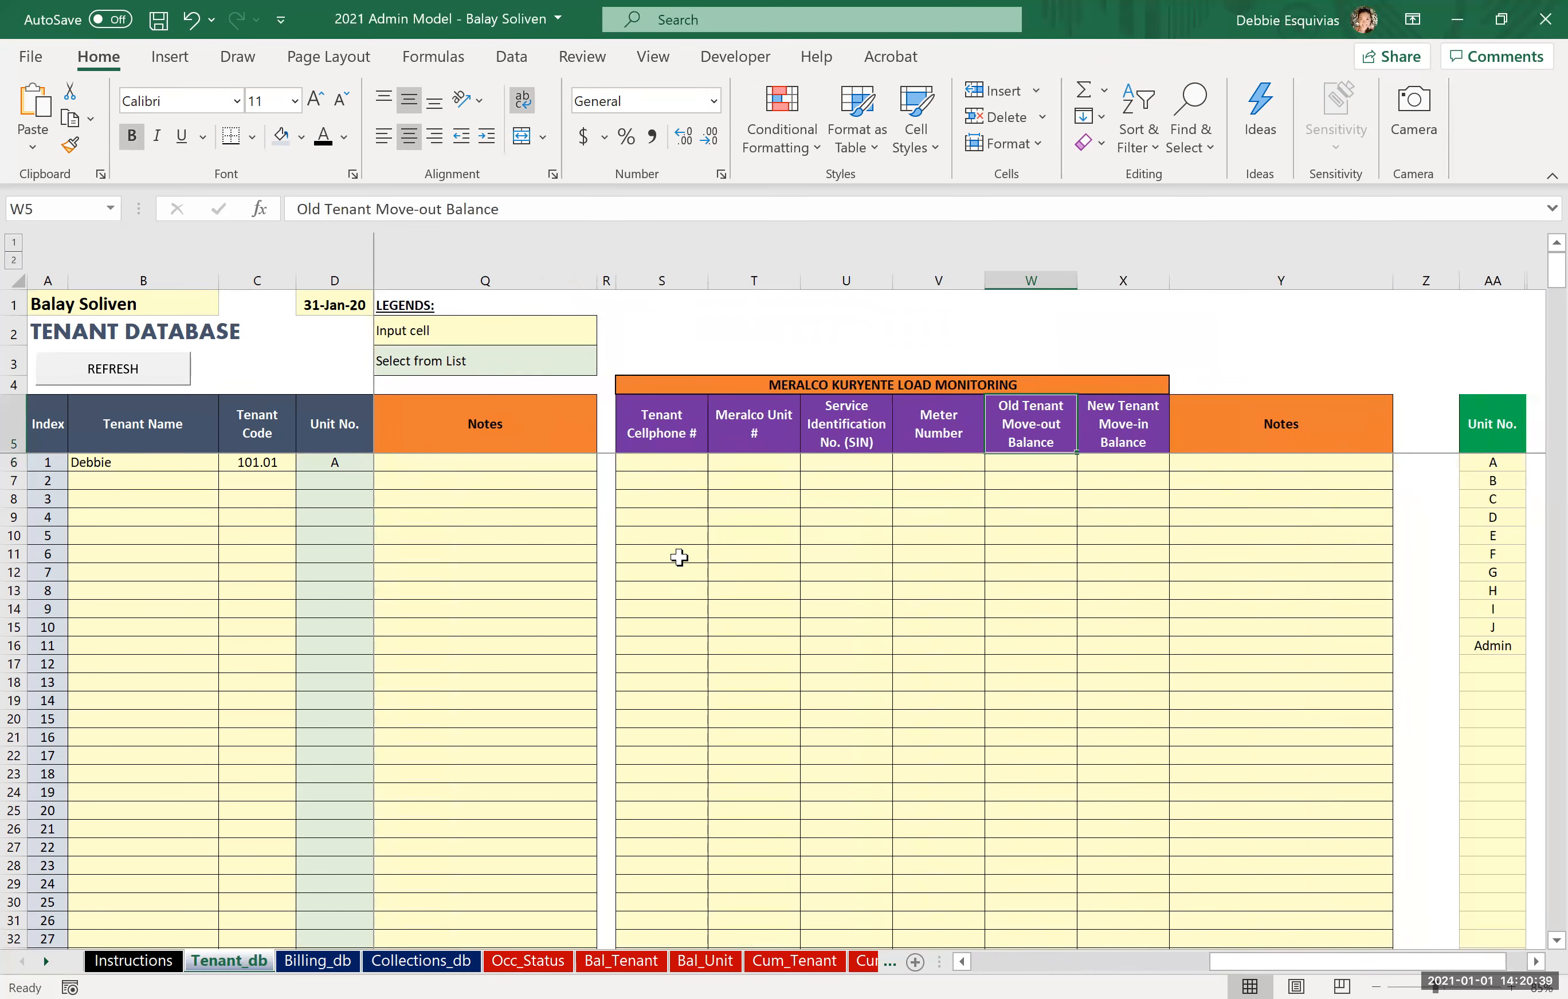
{"action": "key", "text": "Up"}
{"action": "key", "text": "ctrl+space"}
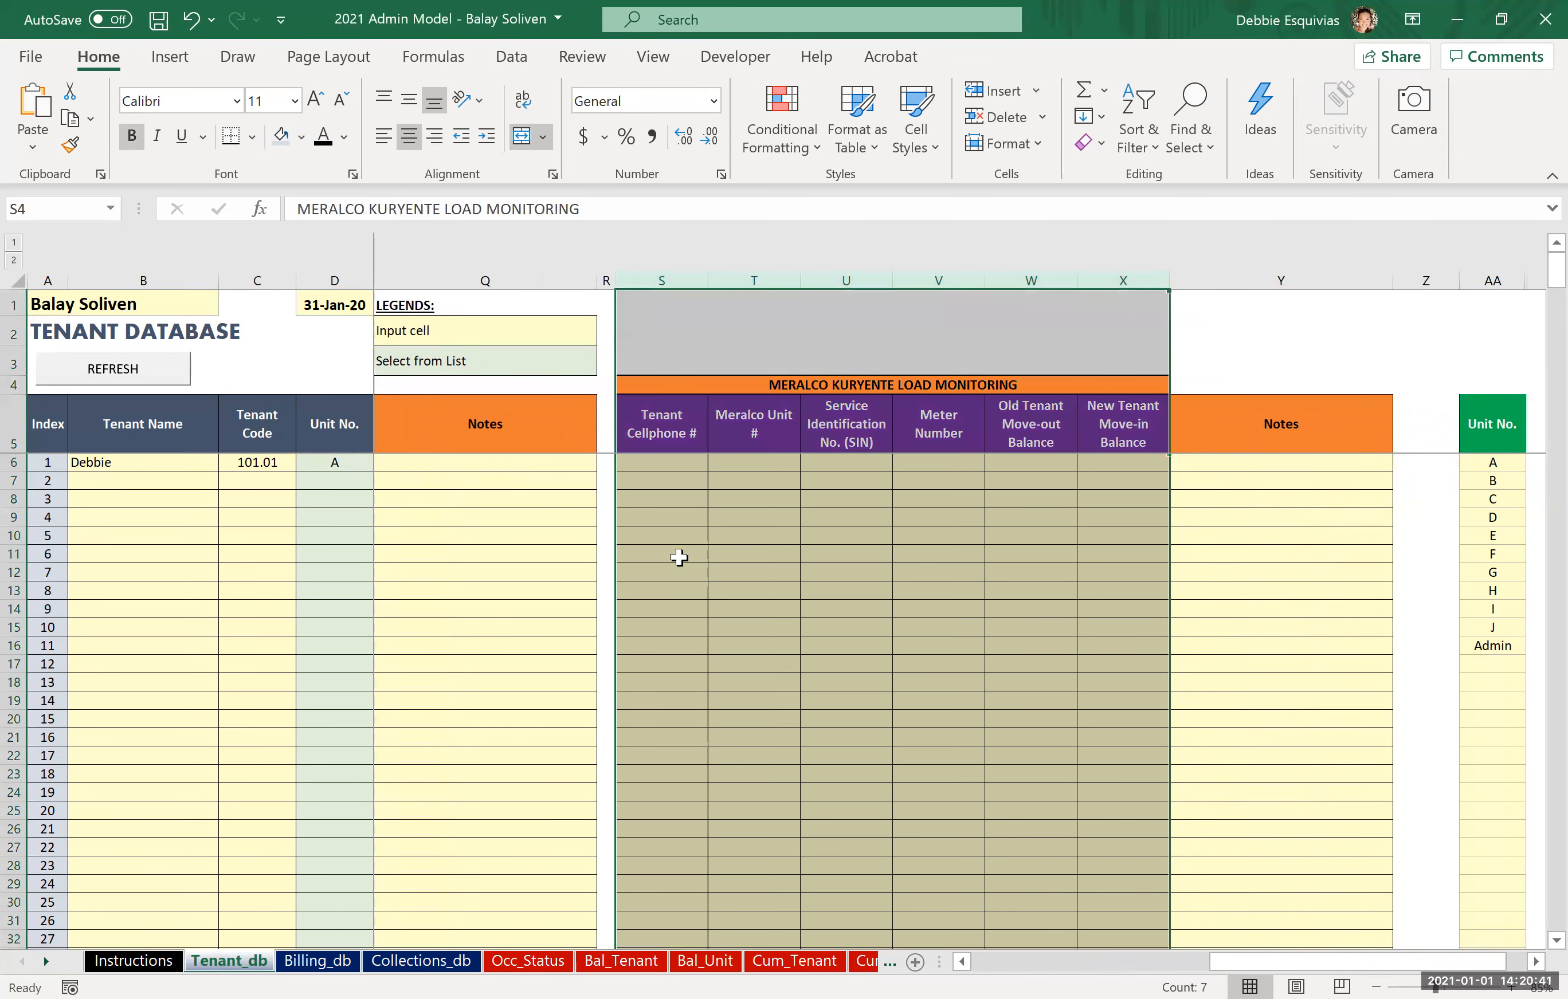
{"action": "key", "text": "shift+Right"}
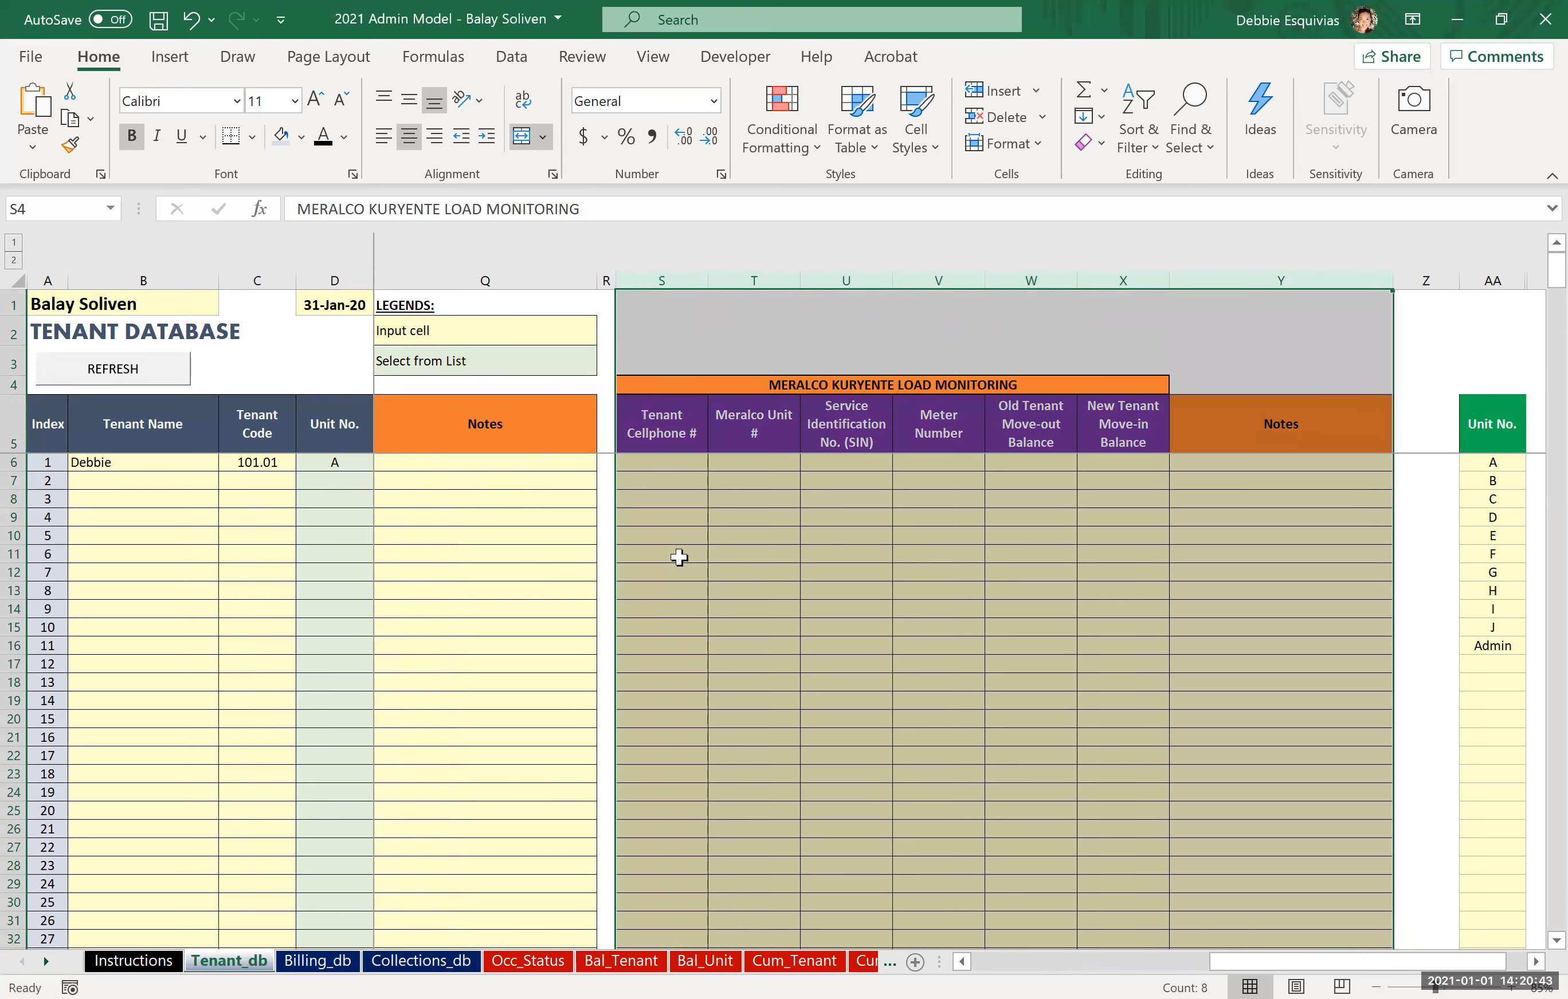
{"action": "key", "text": "Down"}
{"action": "key", "text": "Down"}
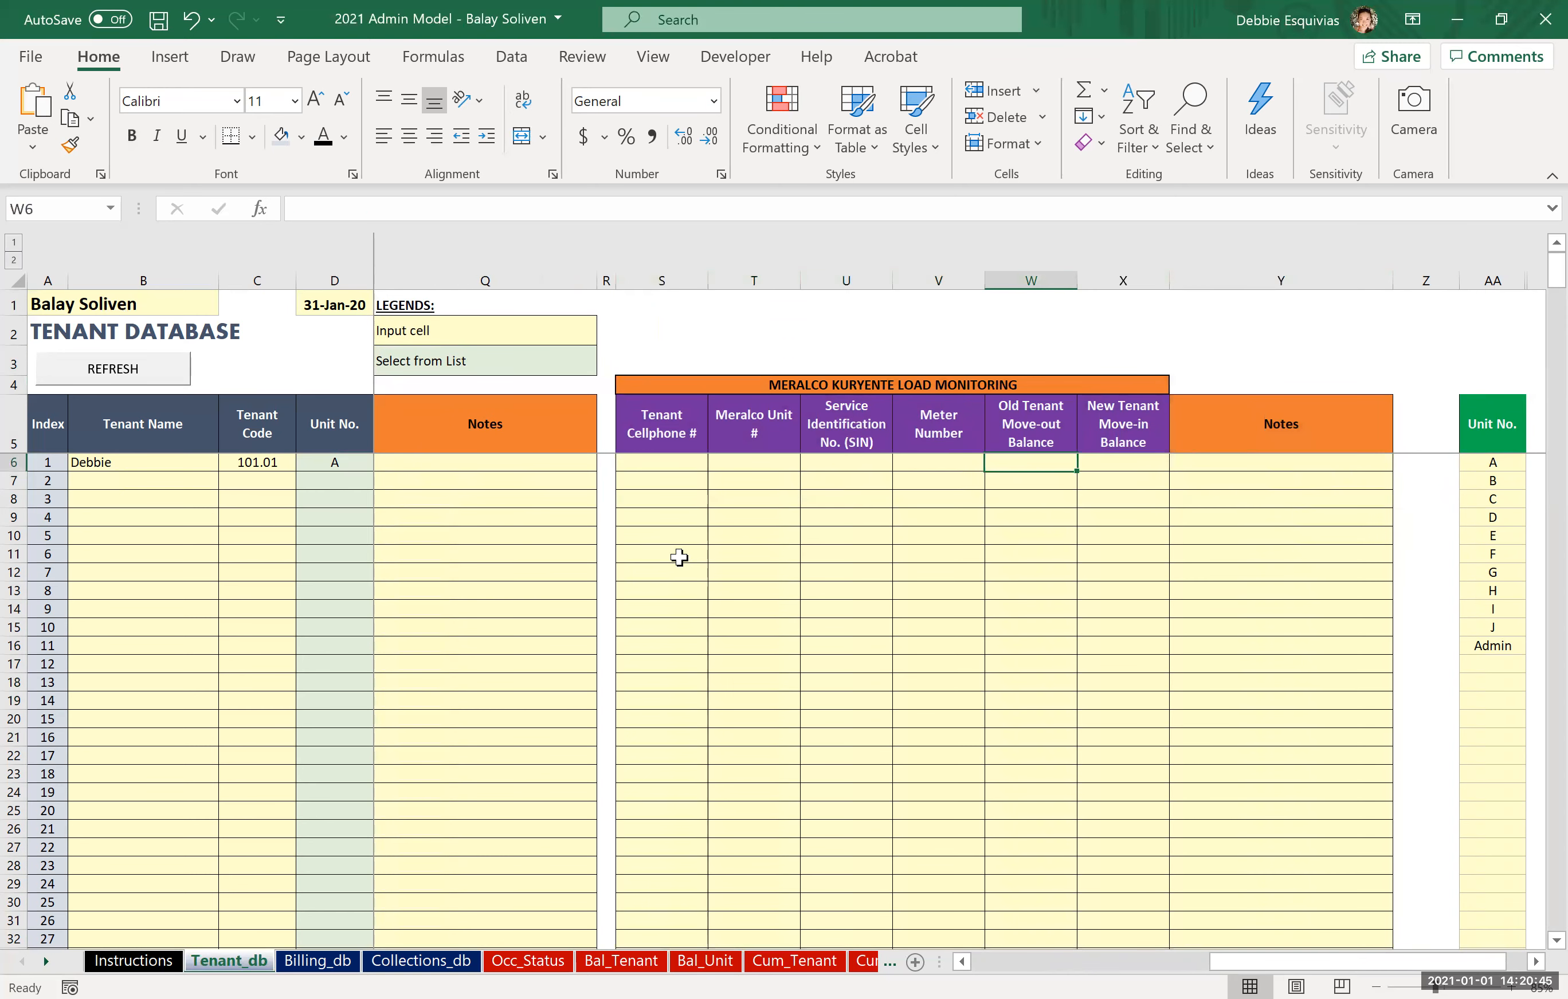
{"action": "key", "text": "Left"}
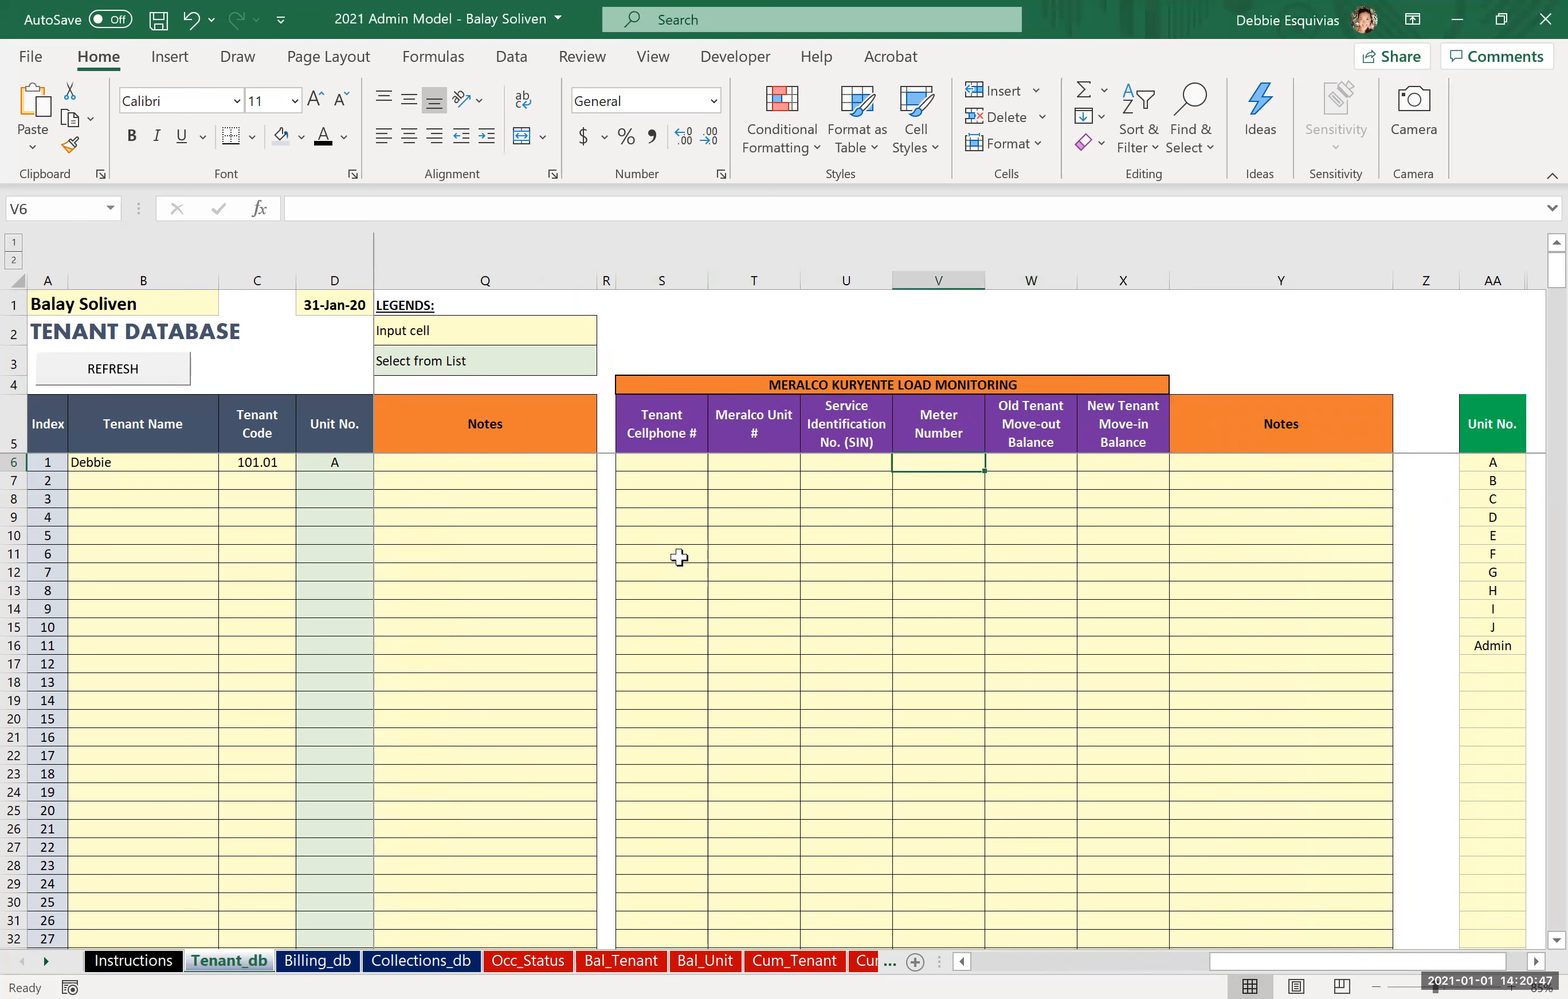
Review the first tenant's entries in row 6 from Rent through the date columns.
{"action": "key", "text": "Home"}
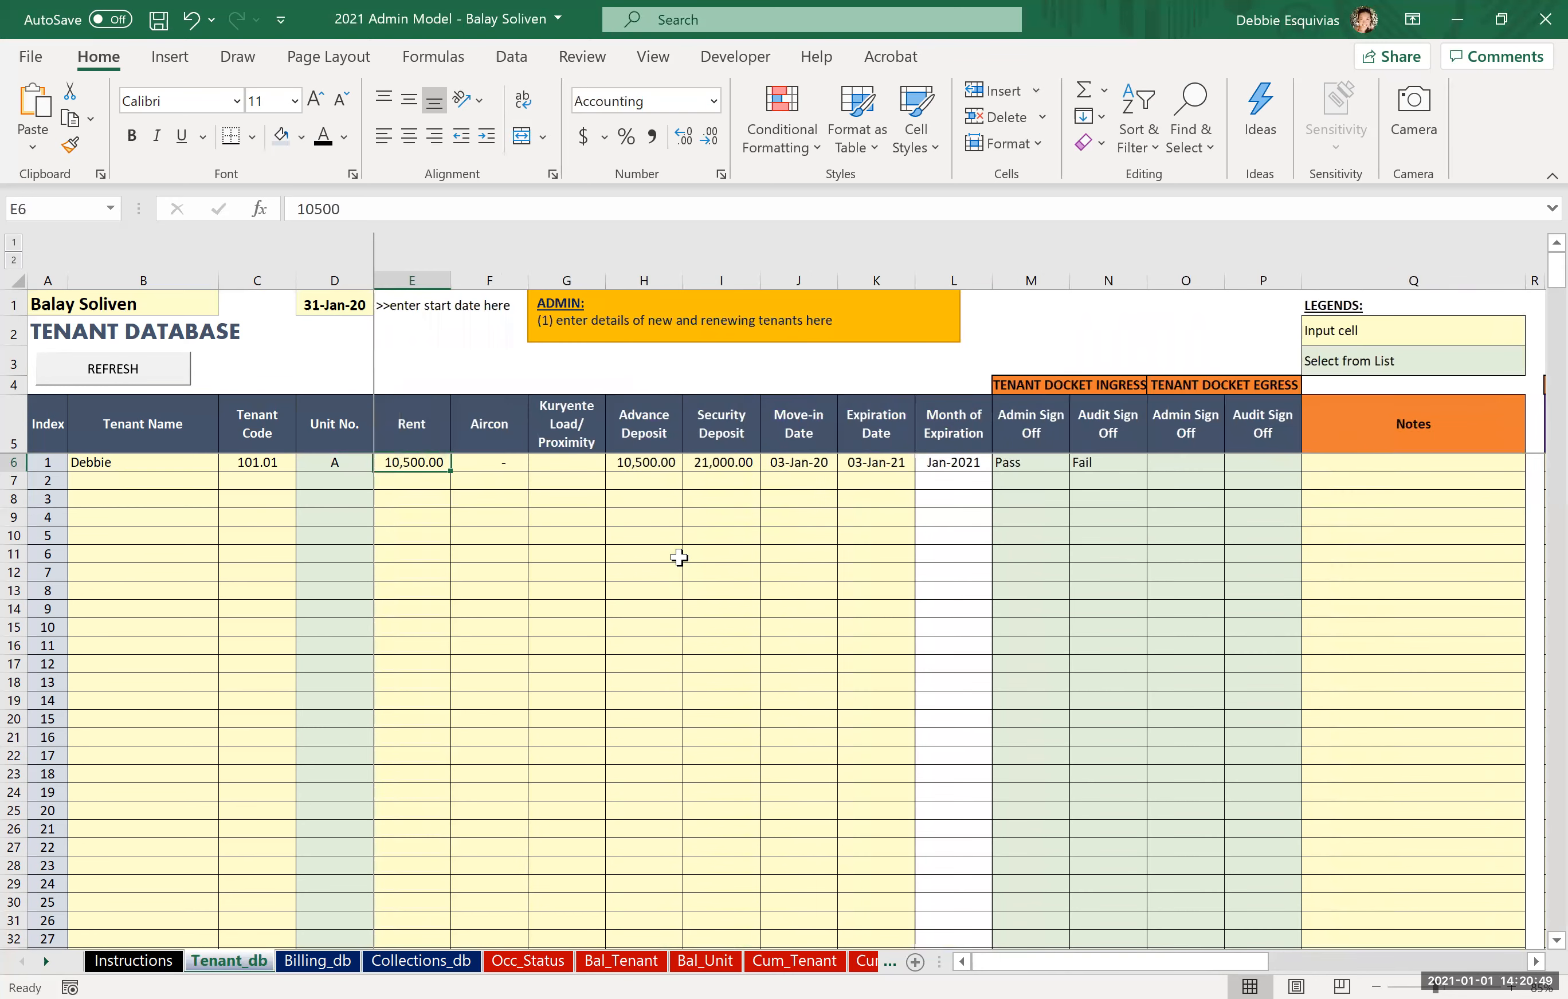
{"action": "key", "text": "Right"}
{"action": "key", "text": "Right"}
{"action": "key", "text": "Right"}
{"action": "key", "text": "Right"}
{"action": "key", "text": "Right"}
{"action": "key", "text": "Right"}
{"action": "key", "text": "Left"}
{"action": "key", "text": "Left"}
{"action": "key", "text": "Left"}
{"action": "key", "text": "Left"}
{"action": "key", "text": "Right"}
{"action": "key", "text": "Right"}
{"action": "key", "text": "Right"}
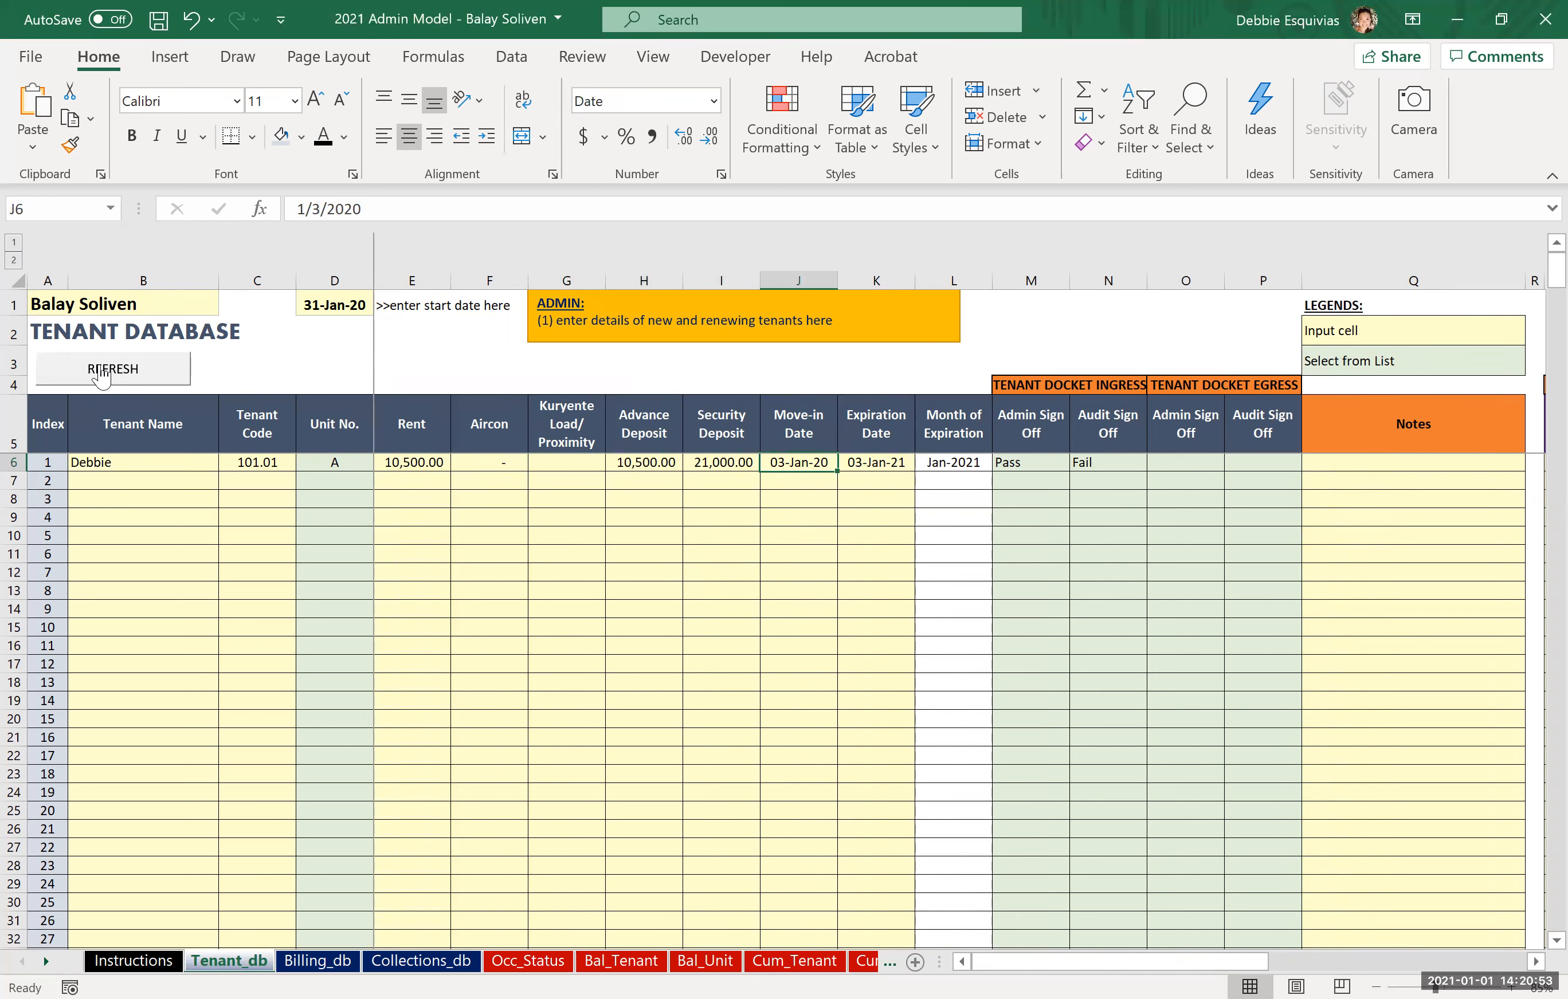
Refresh the tenant database and return to the first tenant's move-in date cell, J6.
{"action": "left_click", "coordinate": [122, 376]}
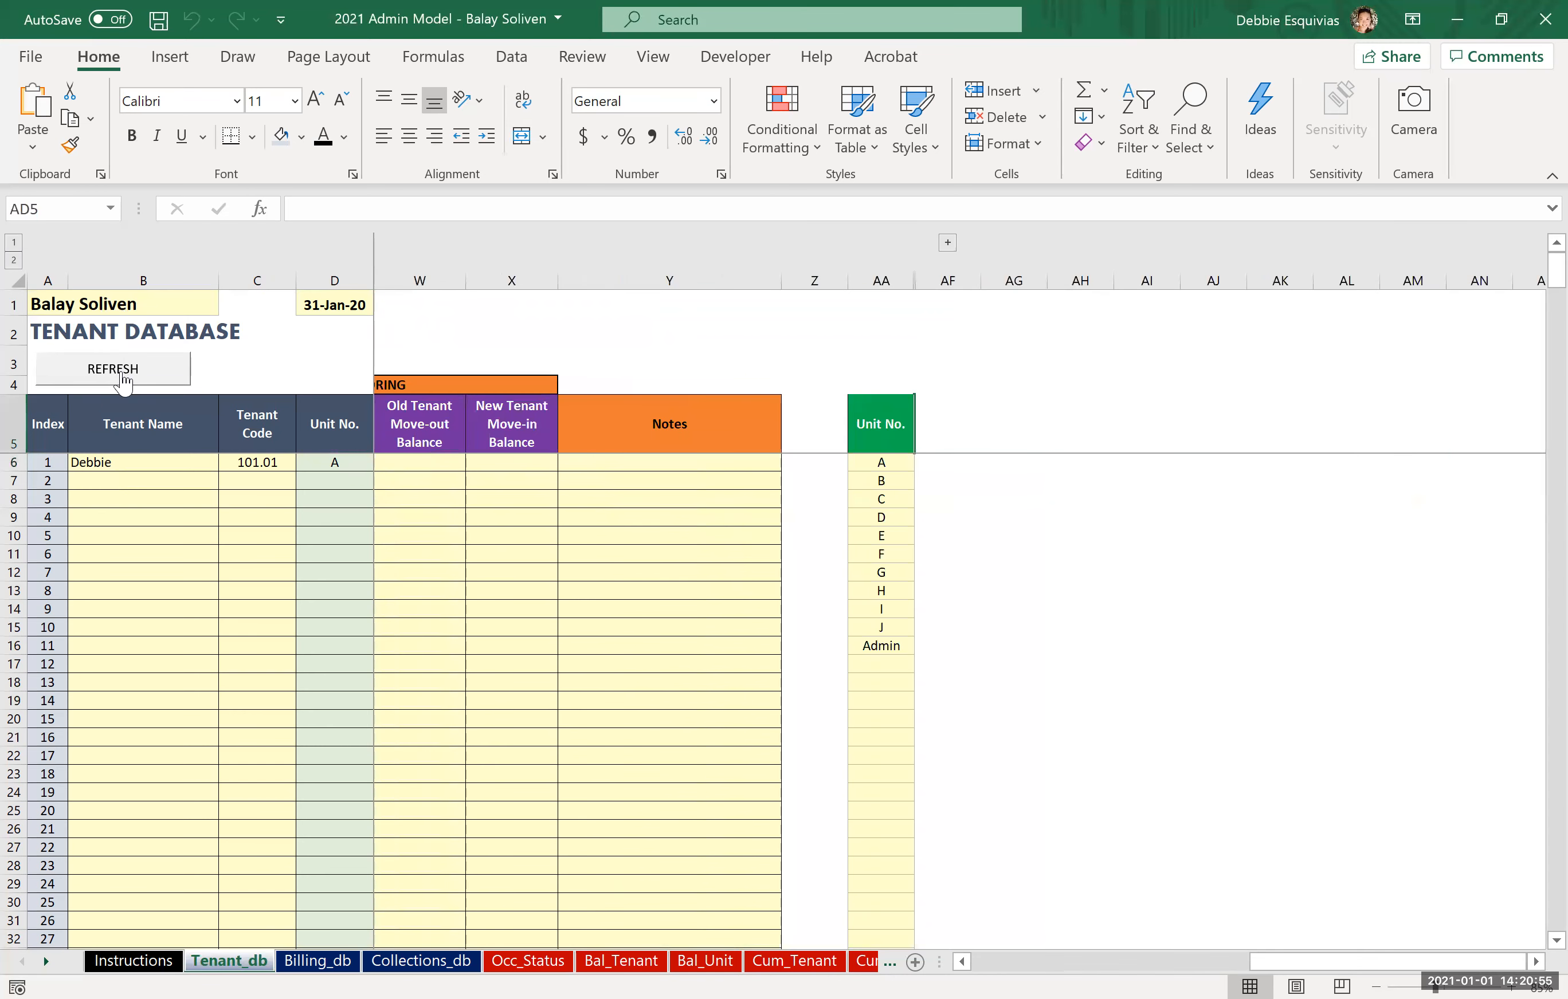
{"action": "left_click", "coordinate": [181, 448]}
{"action": "key", "text": "Right"}
{"action": "key", "text": "Down"}
{"action": "key", "text": "Right"}
{"action": "key", "text": "Right"}
{"action": "key", "text": "Right"}
{"action": "key", "text": "Right"}
{"action": "key", "text": "Right"}
{"action": "key", "text": "Right"}
{"action": "key", "text": "Right"}
{"action": "key", "text": "Right"}
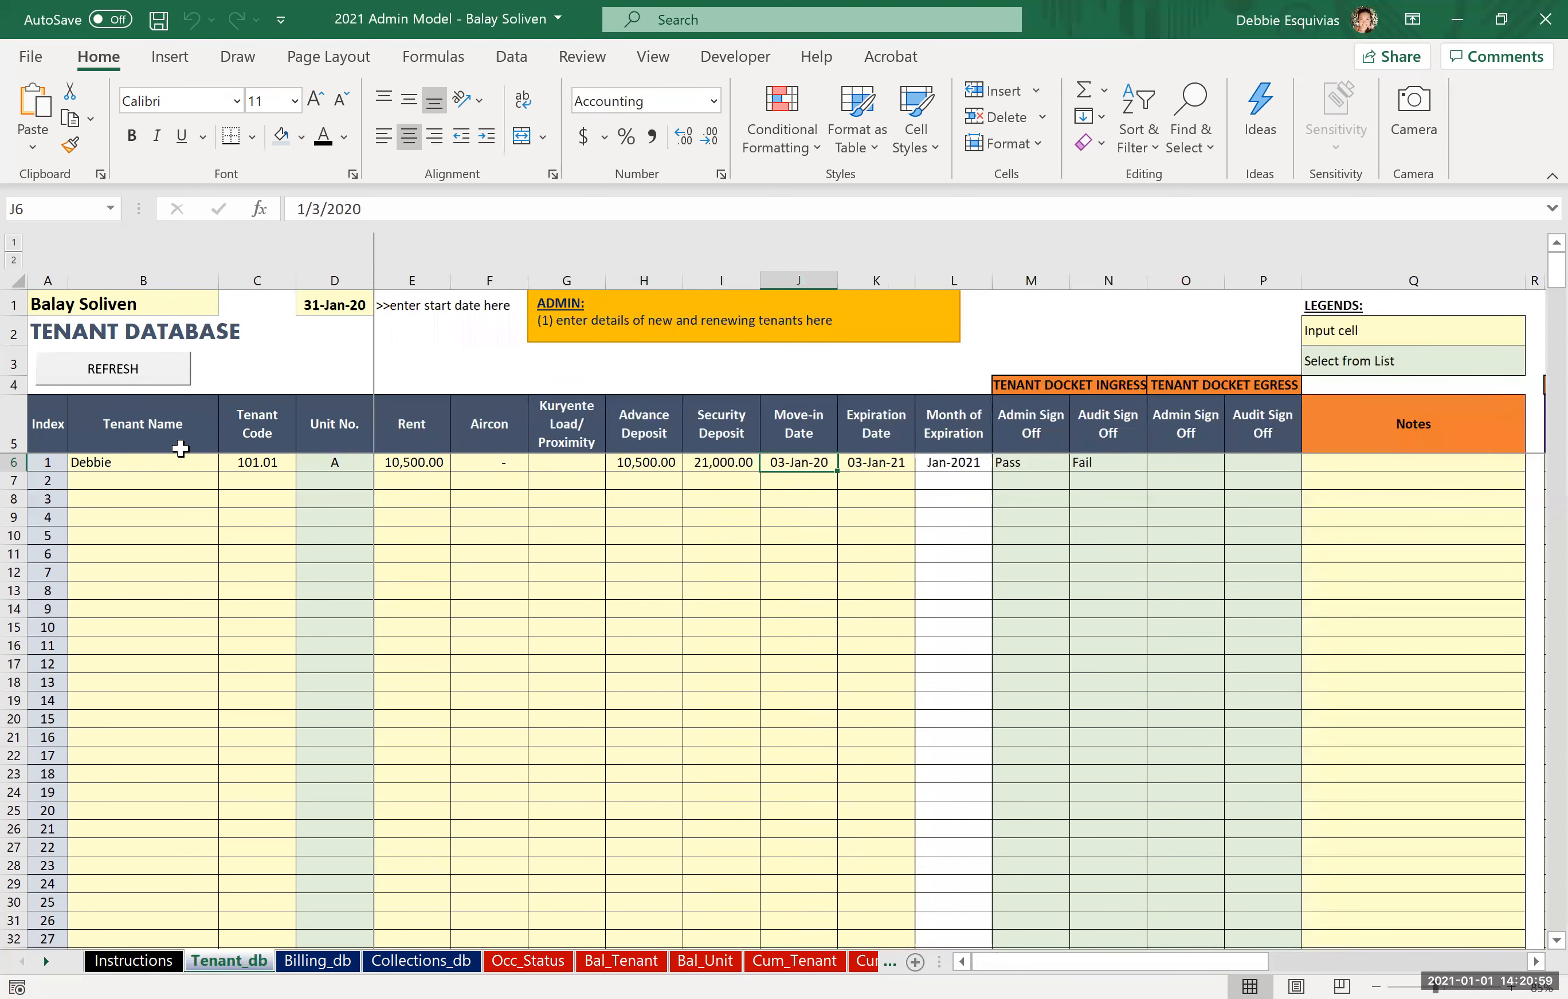
Enter Sierra, Alpha and Bravo as tenant names in cells B7 to B9.
{"action": "left_click", "coordinate": [97, 481]}
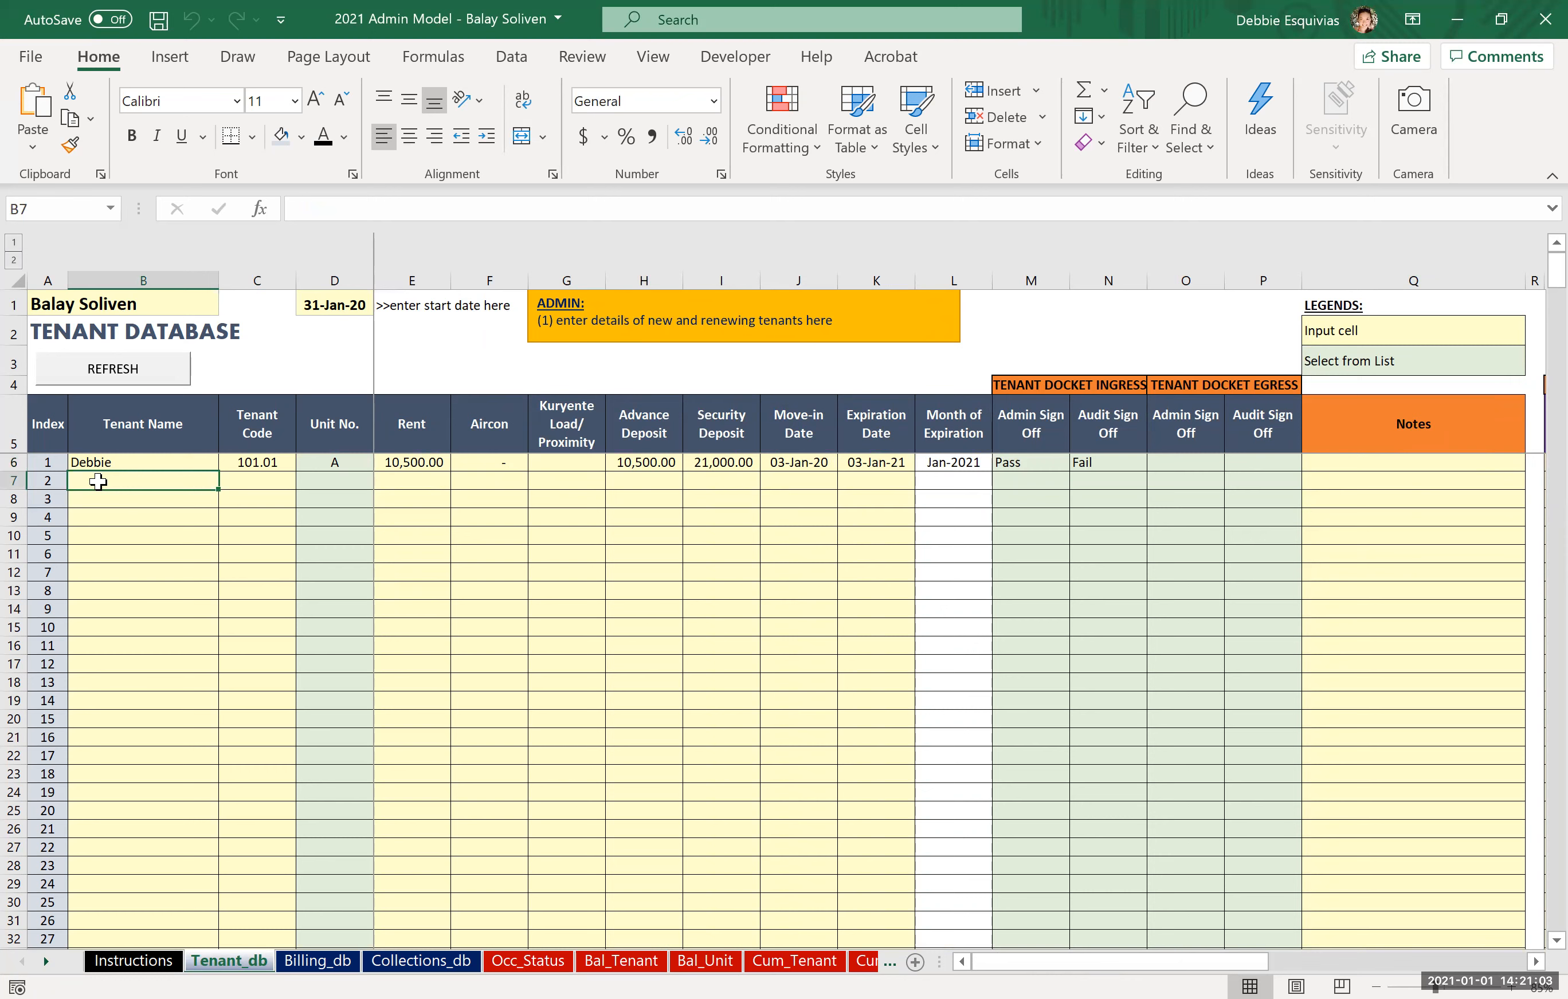
{"action": "type", "text": "Sierra"}
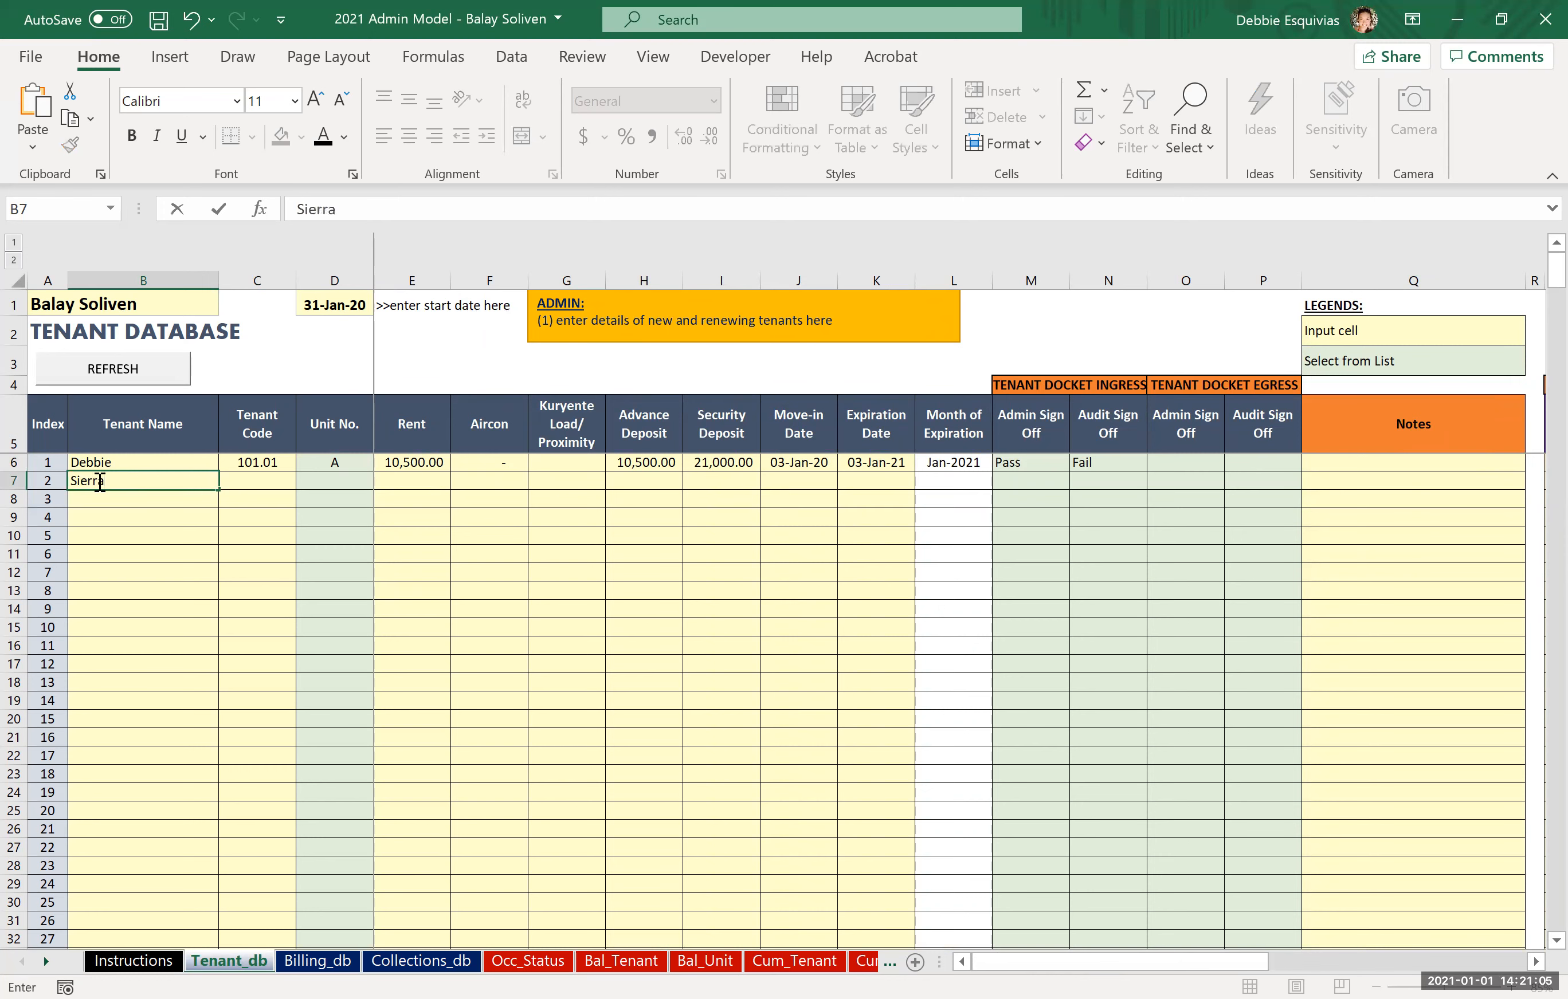
{"action": "key", "text": "Return"}
{"action": "type", "text": "Alpha"}
{"action": "key", "text": "Return"}
{"action": "type", "text": "Bravo"}
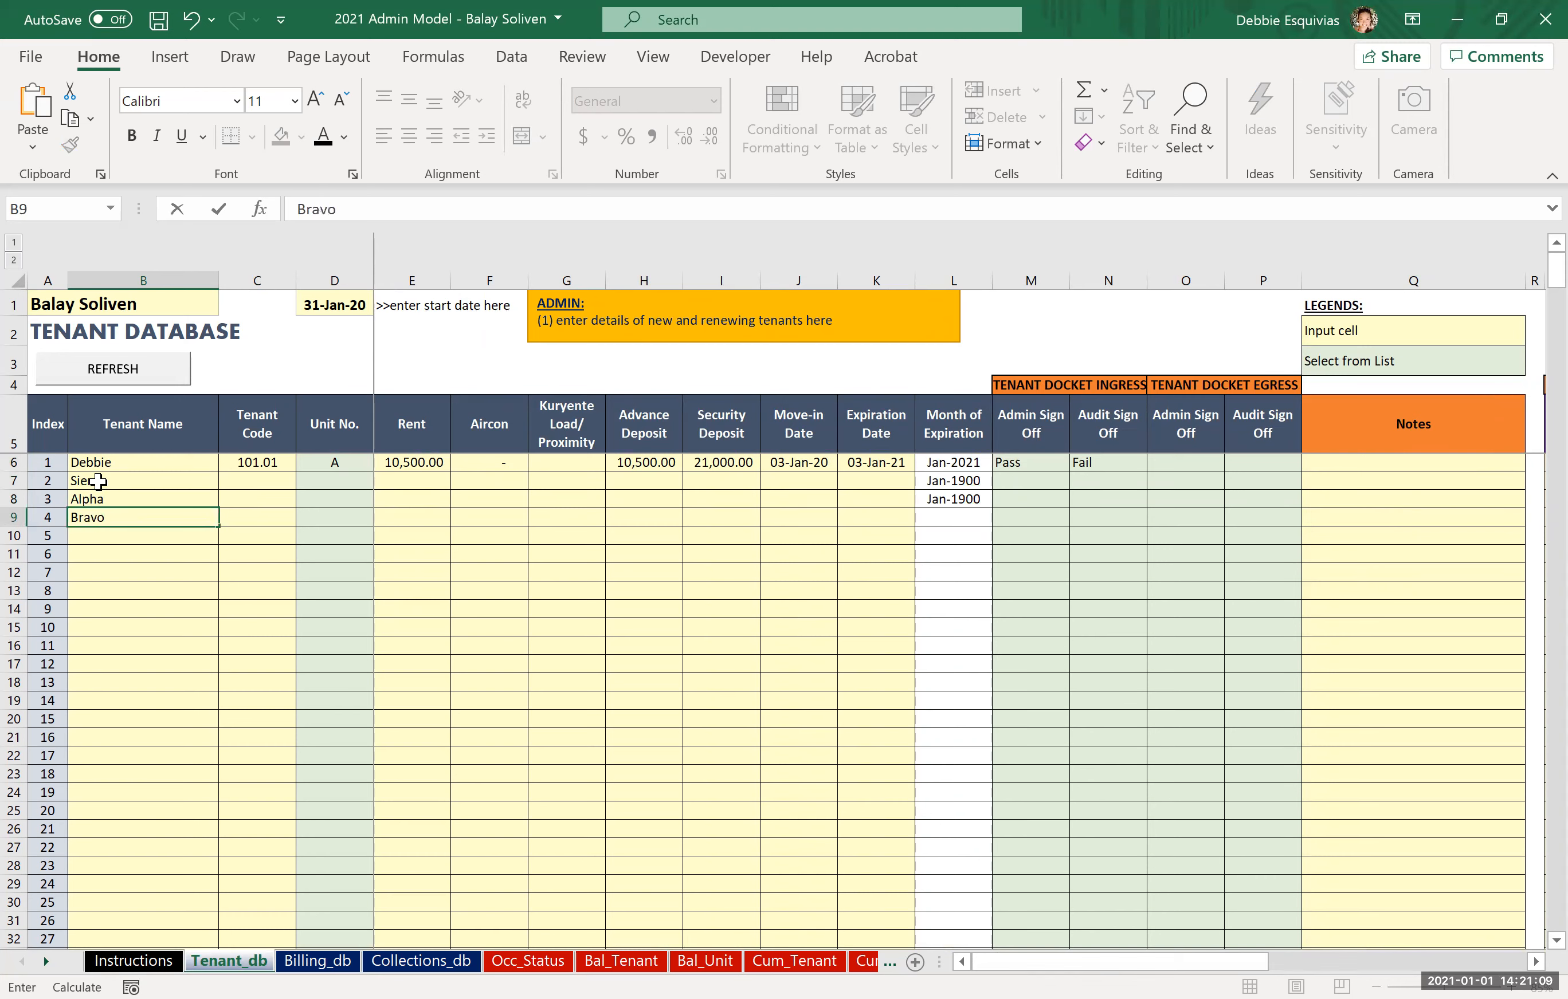
{"action": "key", "text": "Return"}
Enter the first tenant's name again in cell B10 as a renewal record.
{"action": "key", "text": "Right"}
{"action": "key", "text": "Right"}
{"action": "key", "text": "Down"}
{"action": "key", "text": "Left"}
{"action": "key", "text": "Up"}
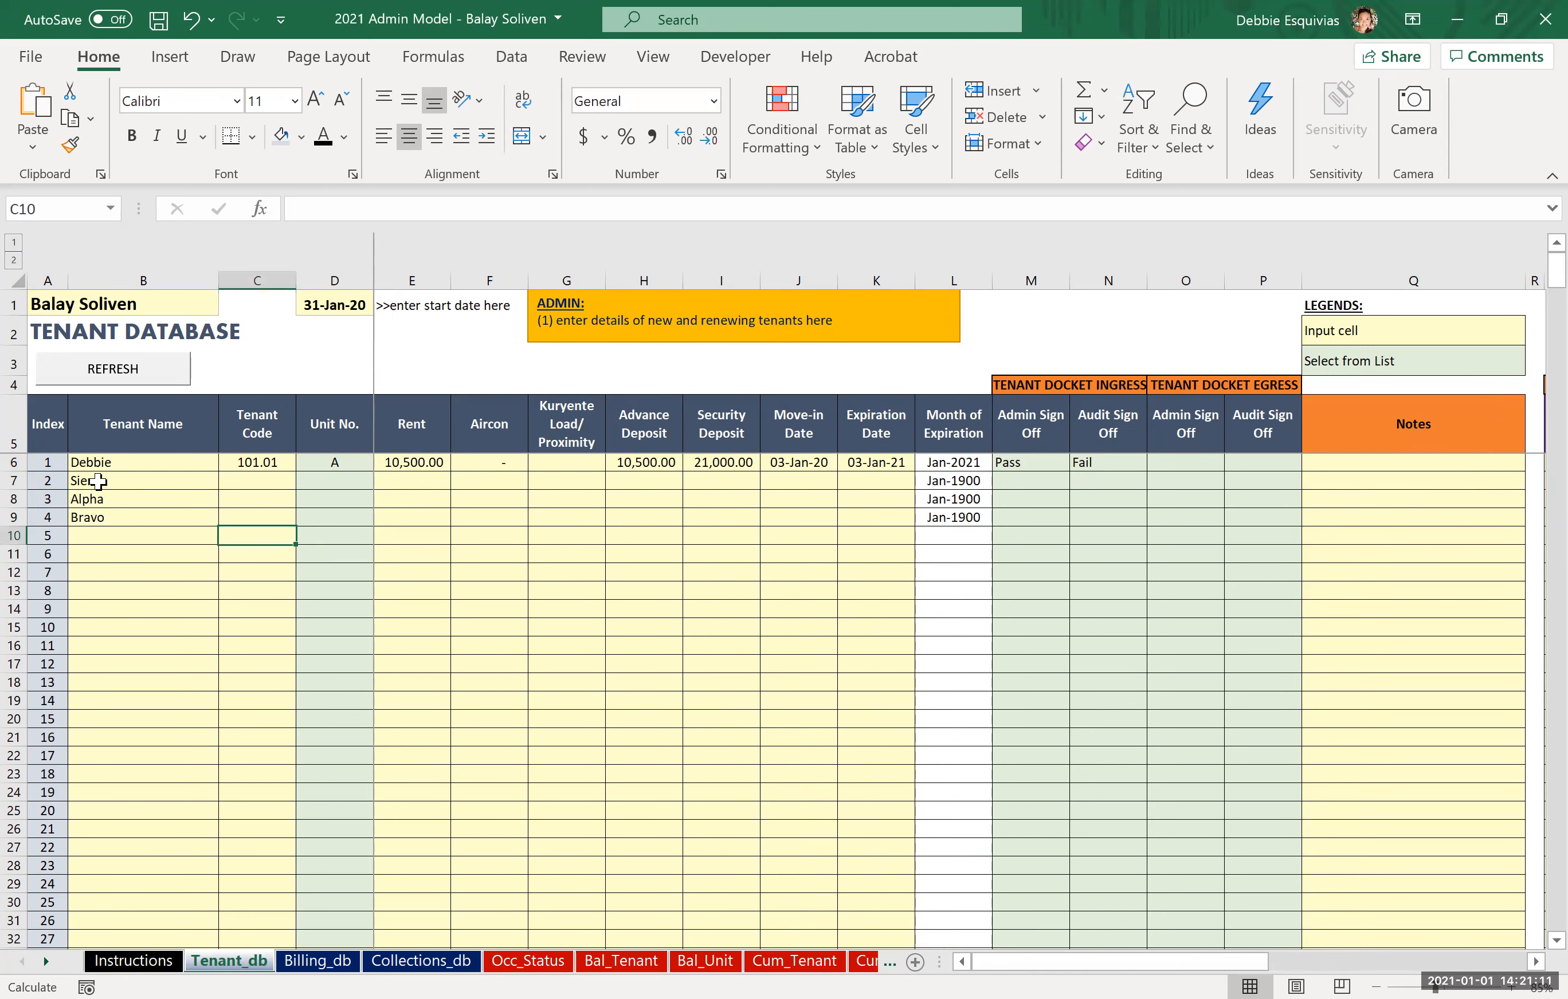
{"action": "key", "text": "Left"}
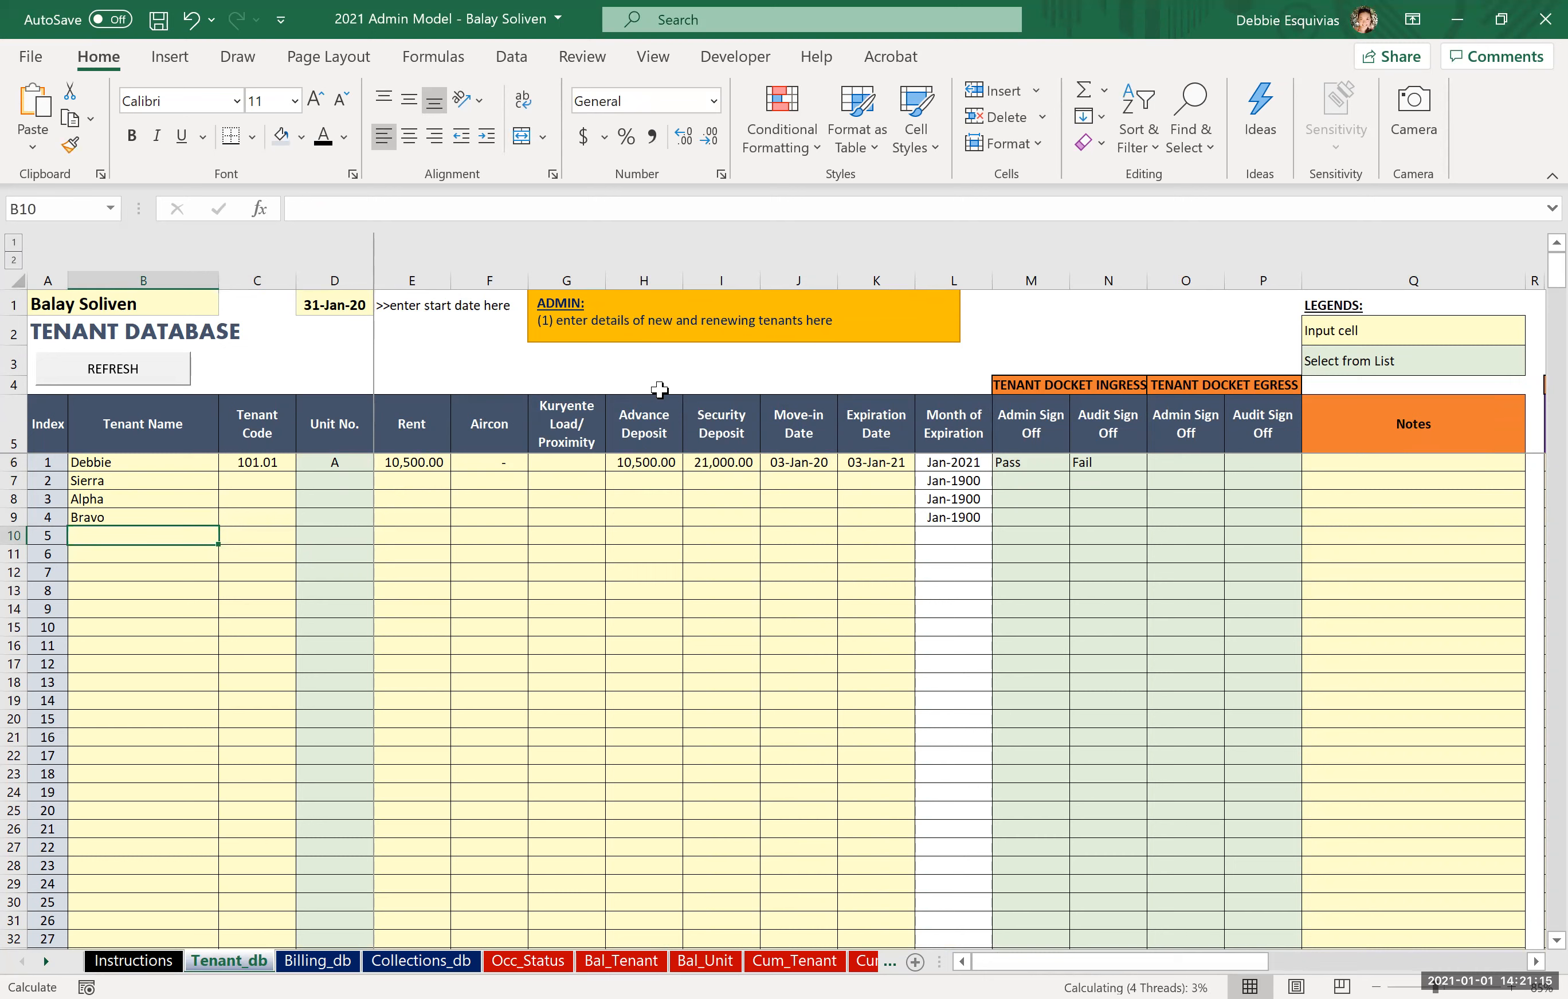
{"action": "type", "text": "Debbie"}
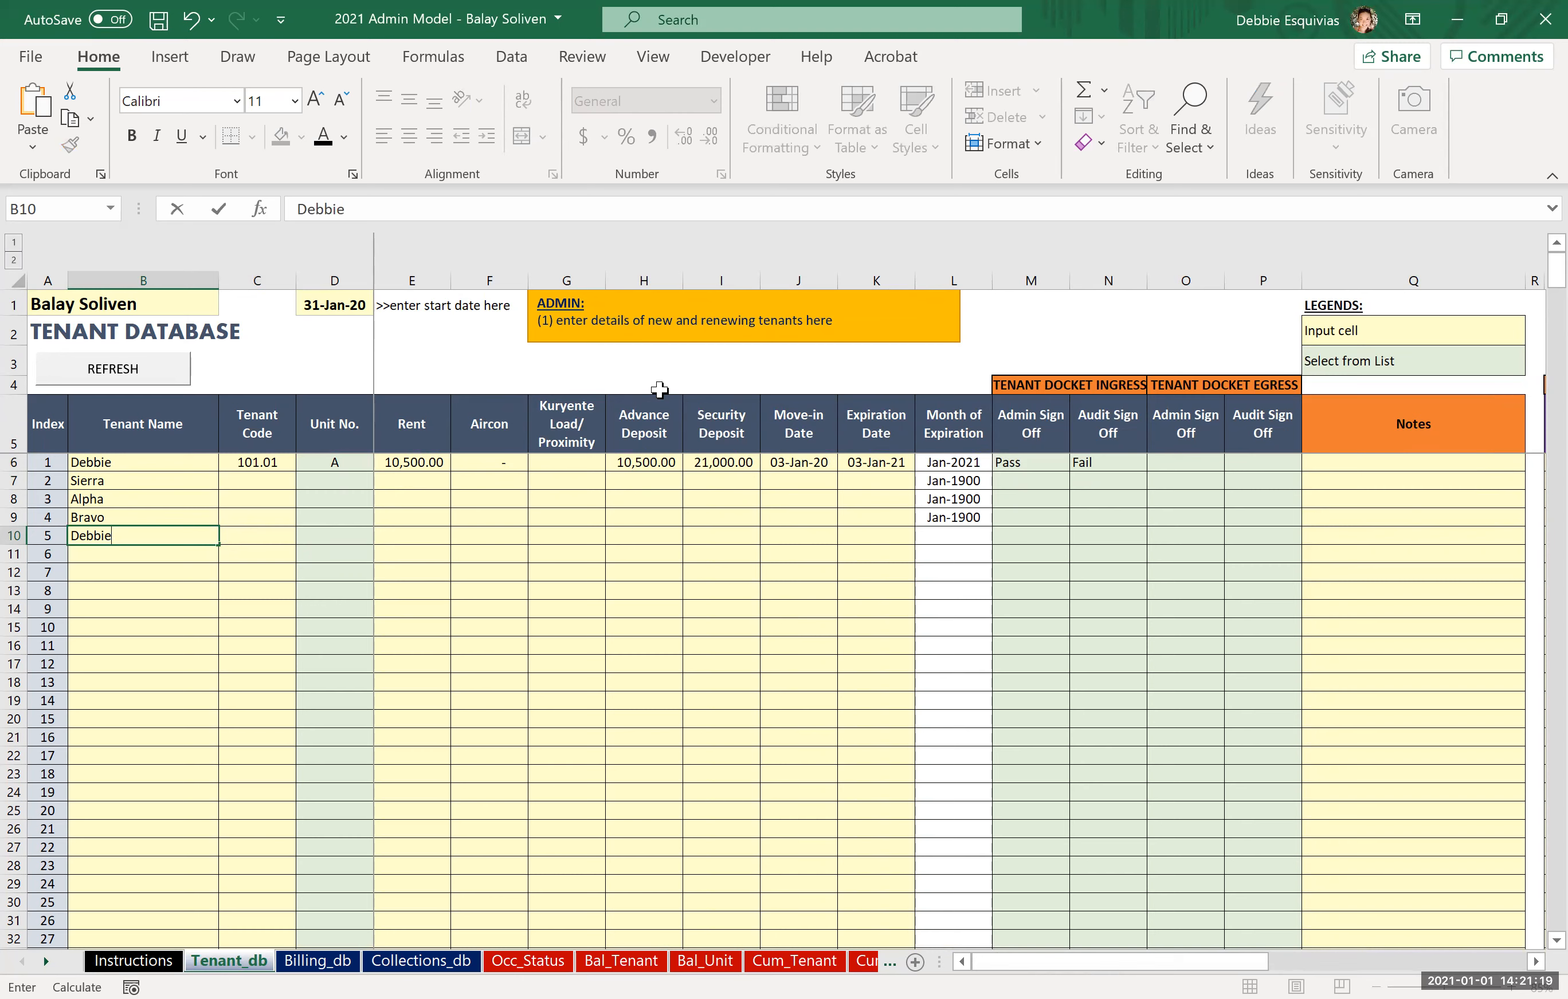
{"action": "key", "text": "Return"}
Give the renewal record in row 10 the first tenant's tenant code and set its unit number to A.
{"action": "key", "text": "Right"}
{"action": "key", "text": "Up"}
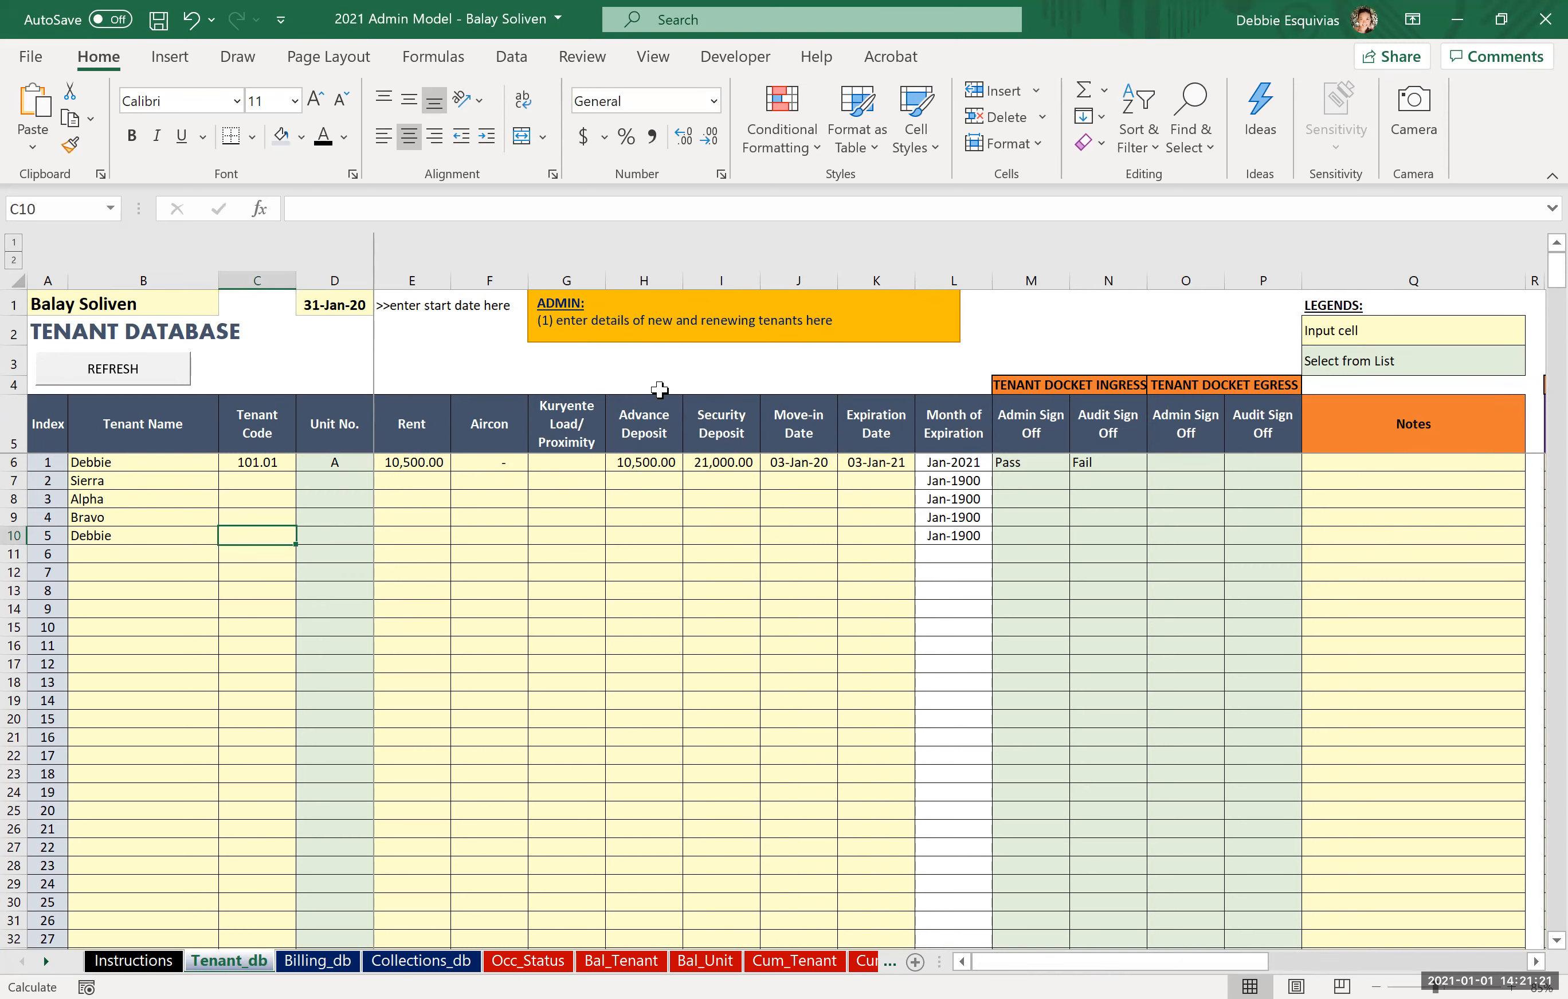
{"action": "type", "text": "101.01"}
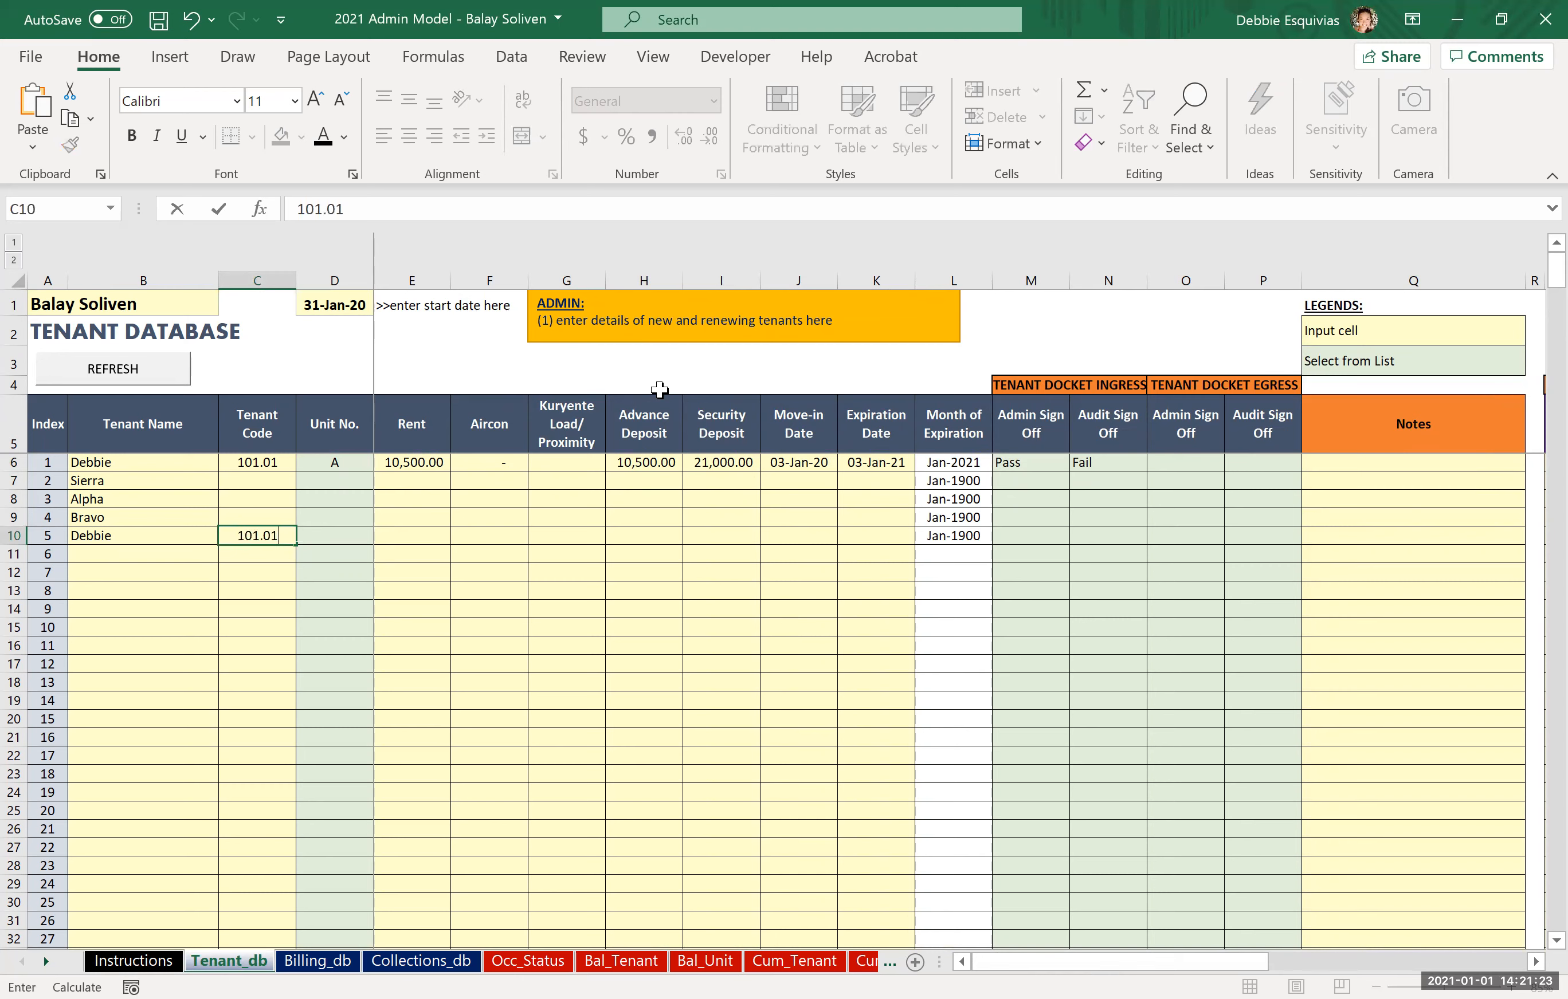
{"action": "key", "text": "Tab"}
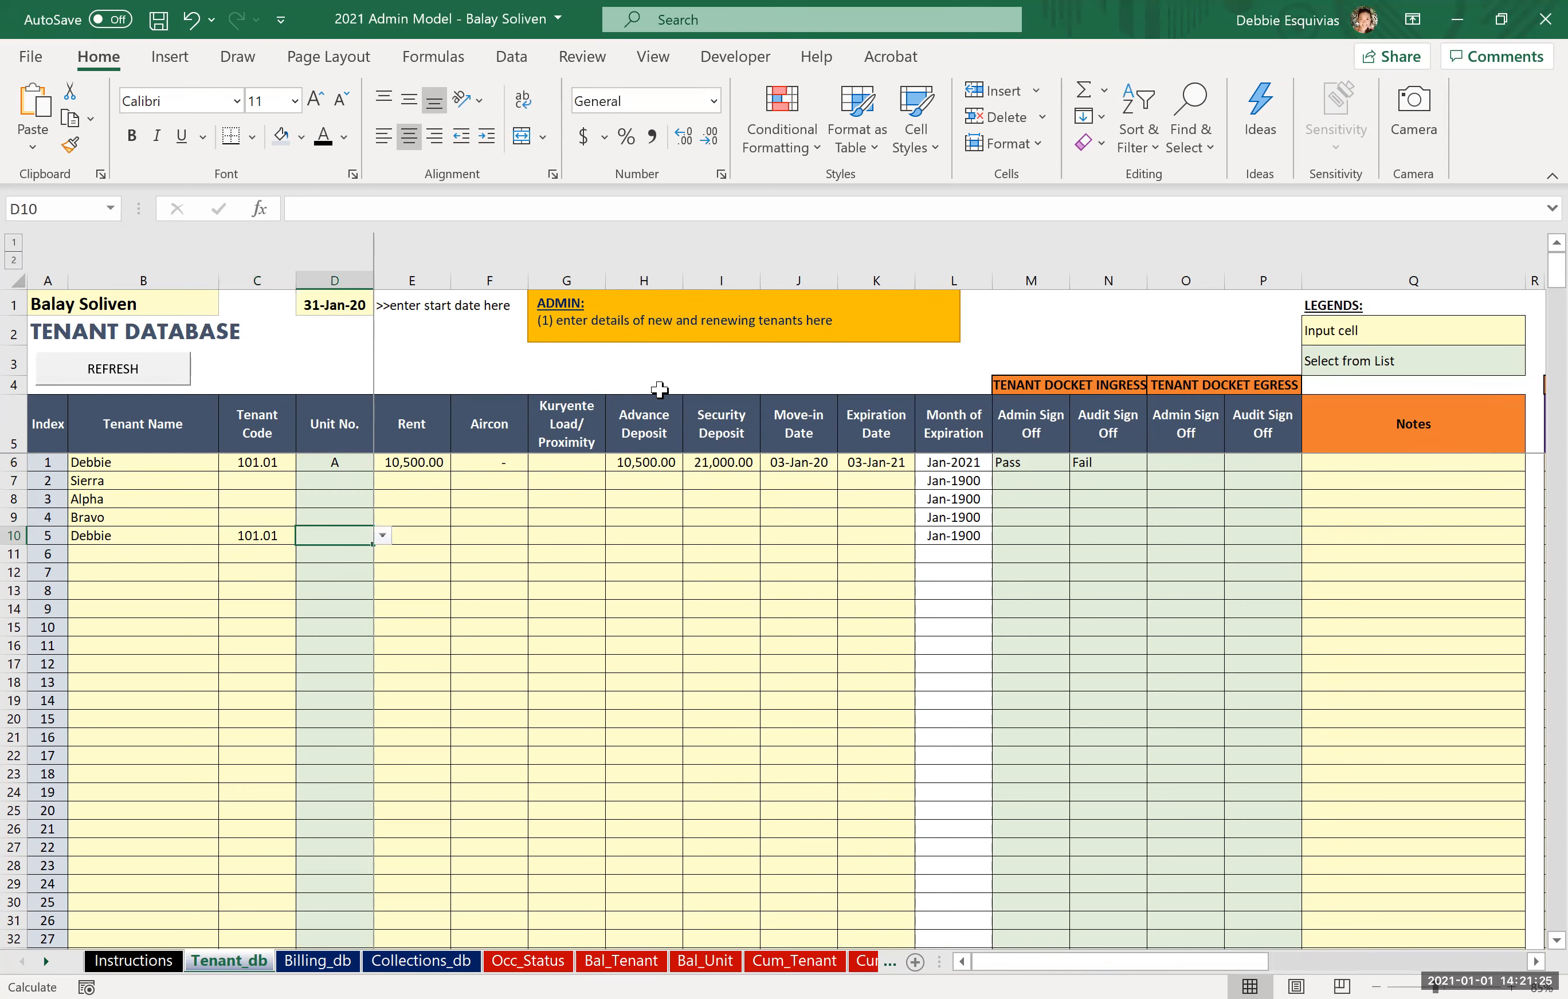
{"action": "type", "text": "A"}
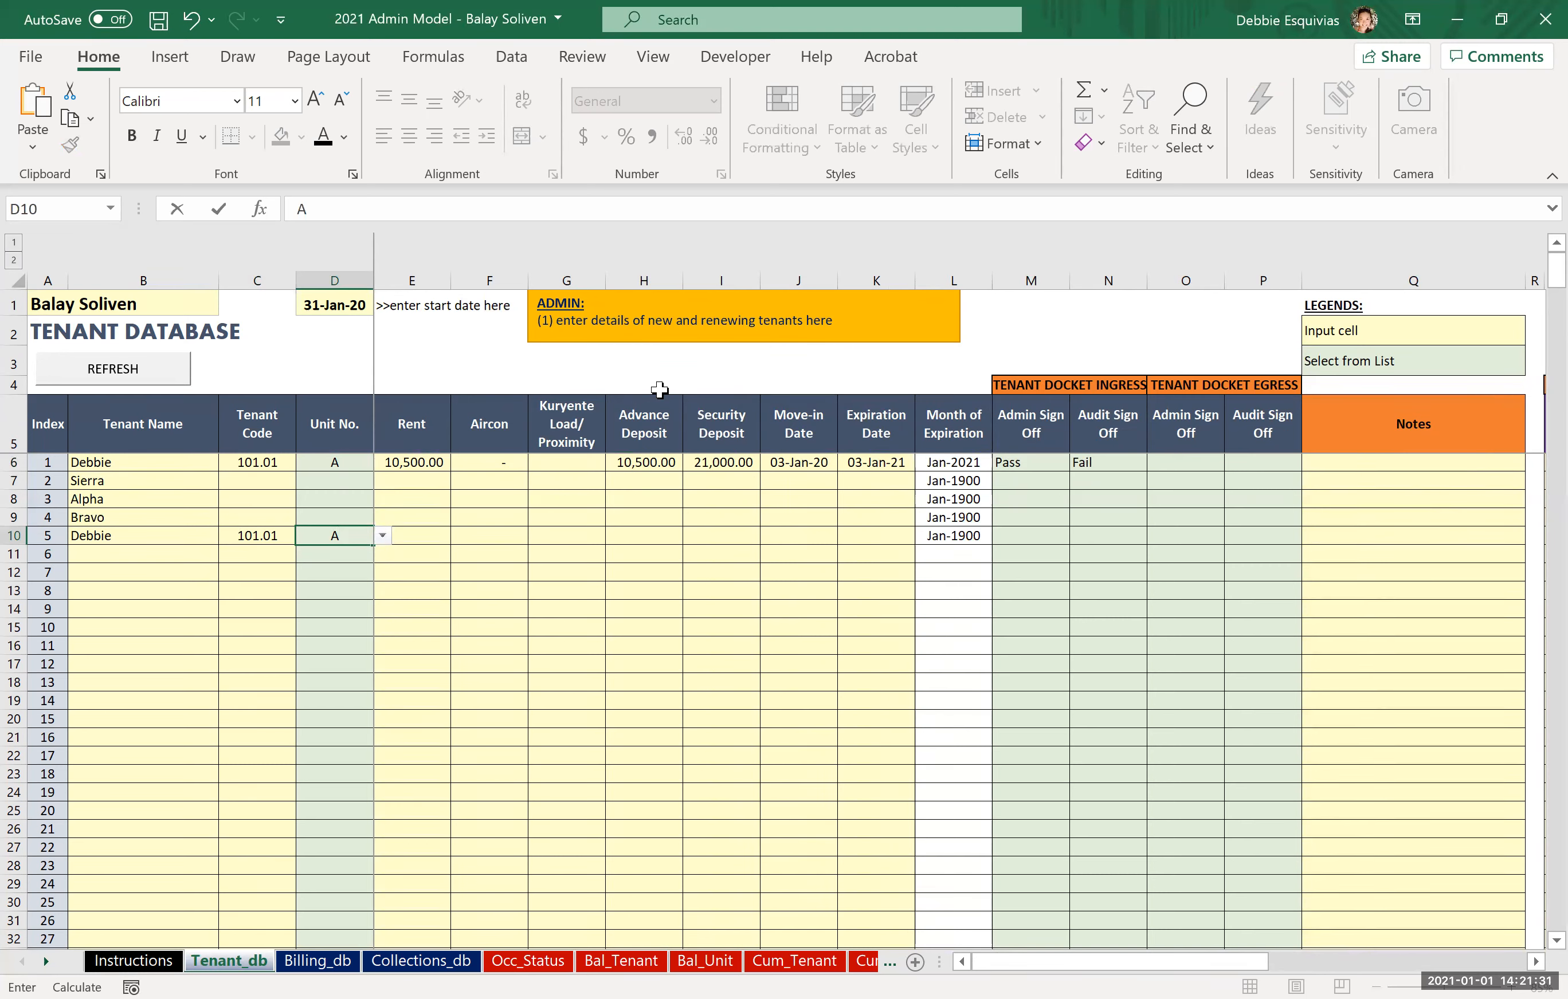
{"action": "key", "text": "Tab"}
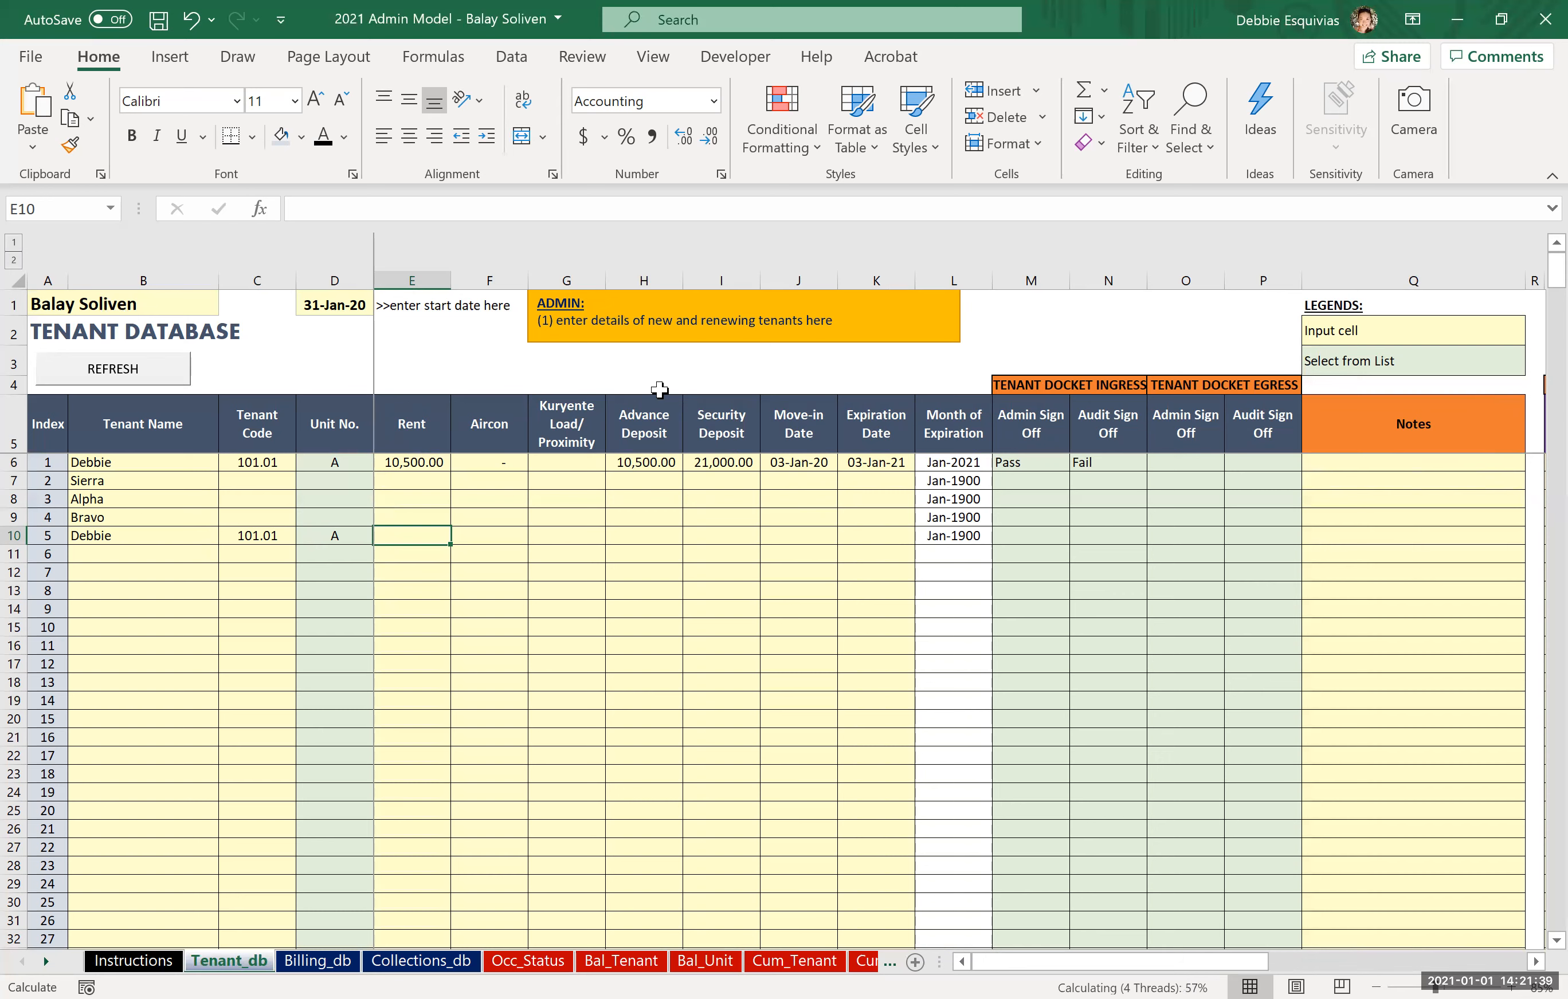
Set the rent in E10 and the advance deposit in H10 to 11000 each.
{"action": "left_click", "coordinate": [415, 463]}
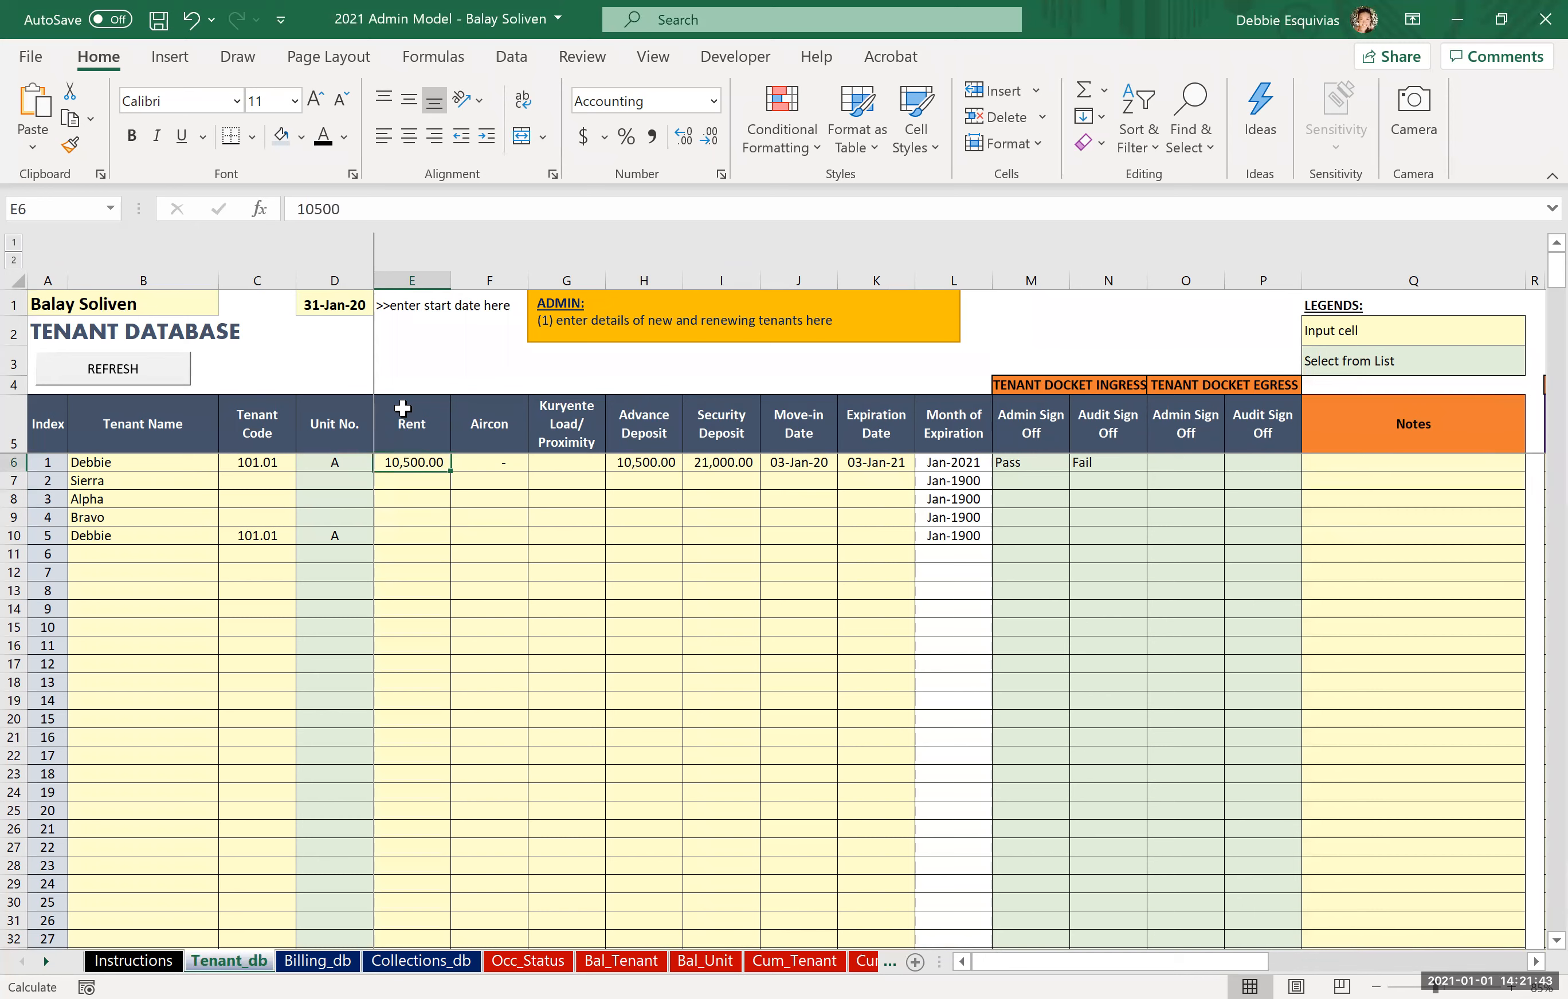
{"action": "left_click", "coordinate": [411, 535]}
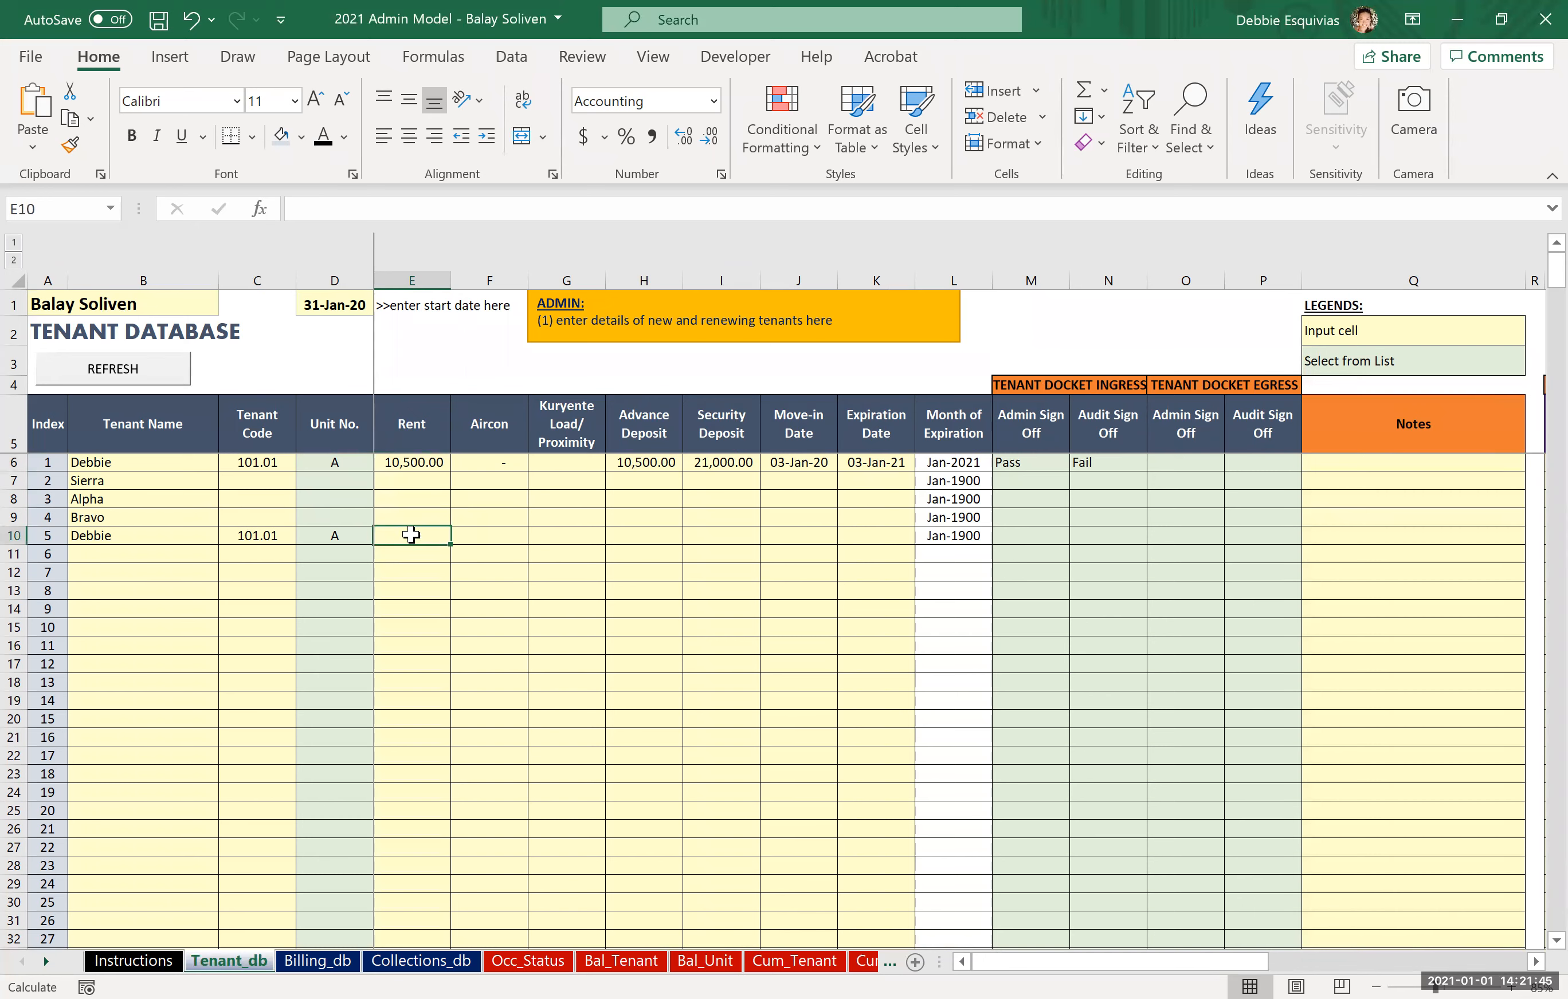
{"action": "type", "text": "11000"}
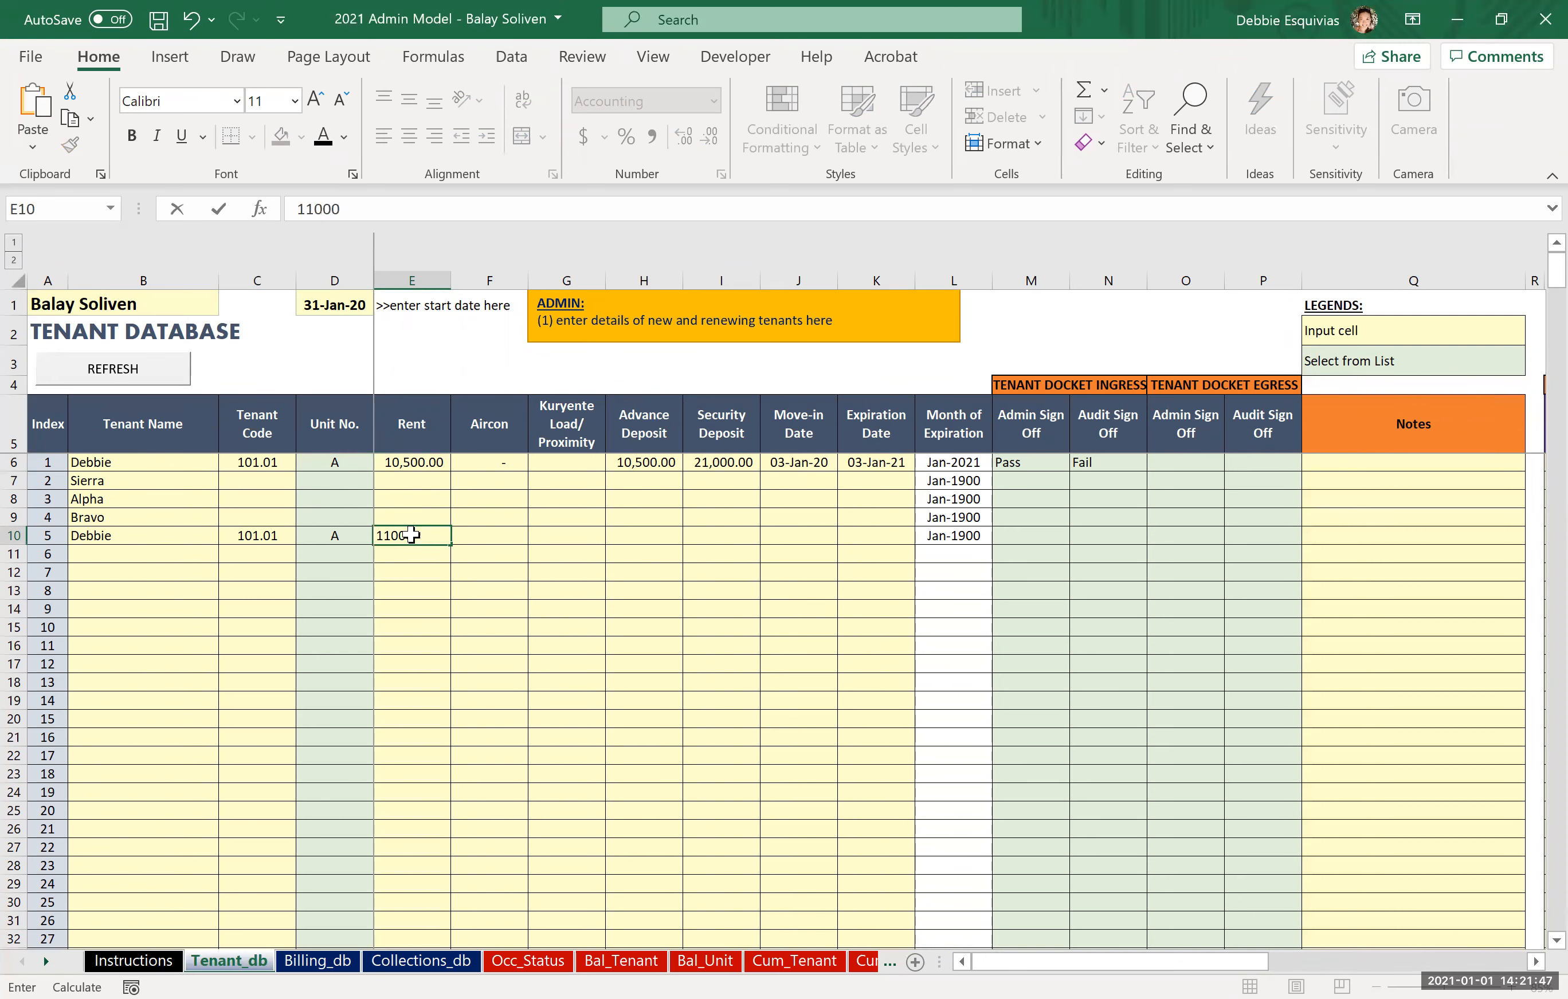
{"action": "key", "text": "Tab"}
{"action": "key", "text": "Tab"}
{"action": "type", "text": "11000"}
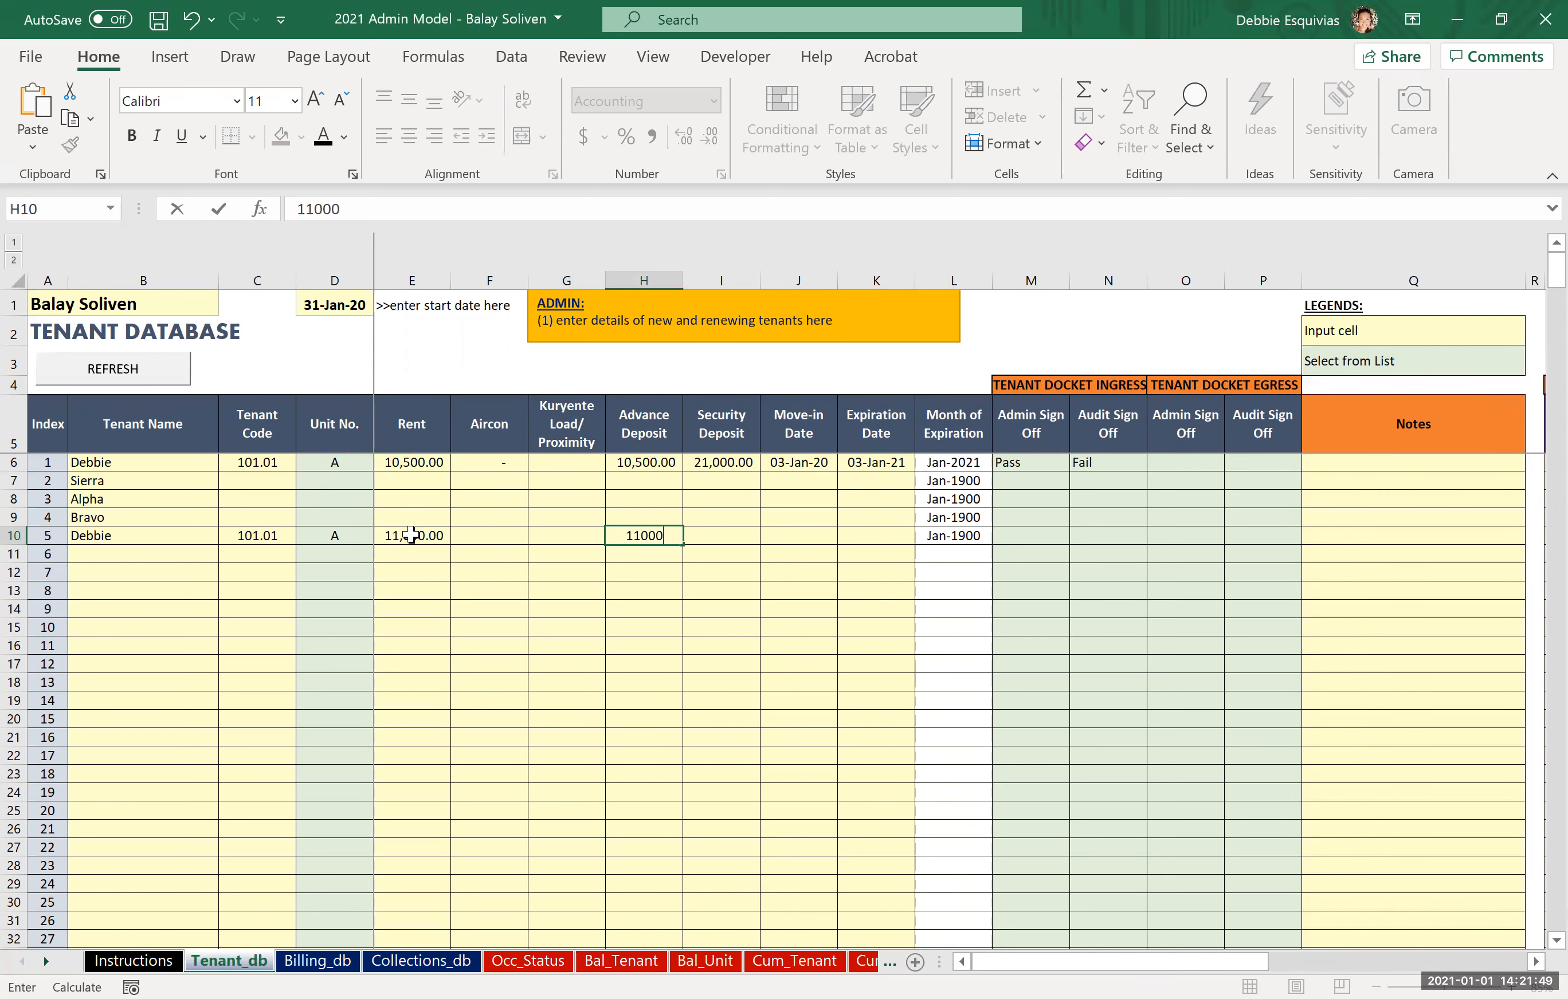
{"action": "key", "text": "Tab"}
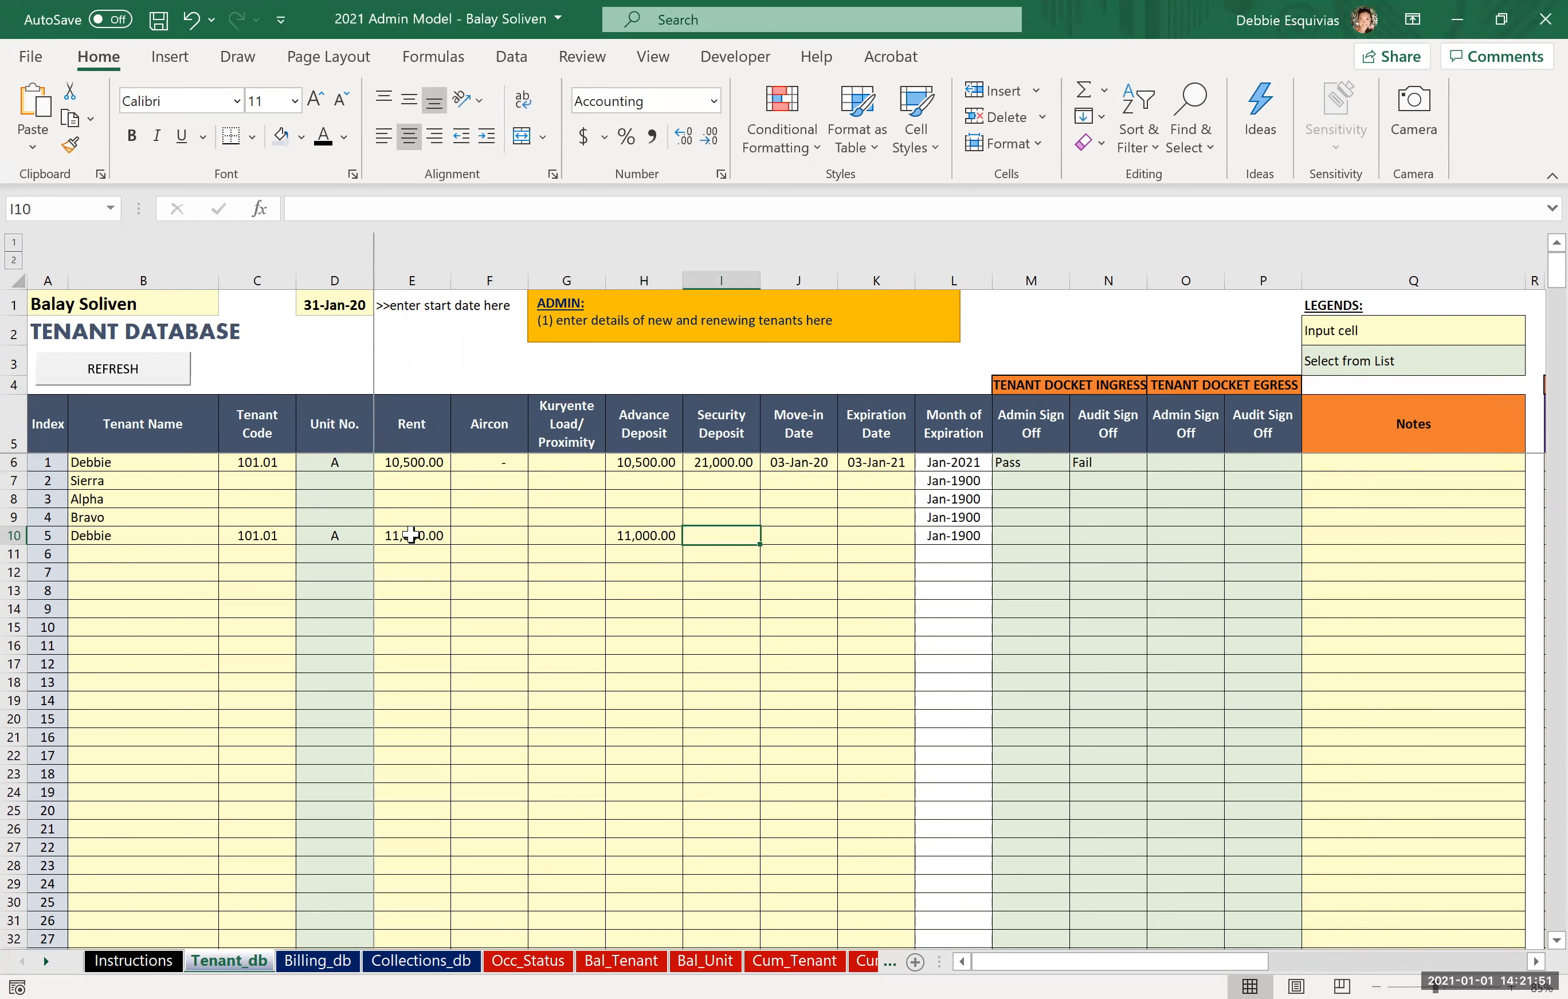
Calculate the security deposit in I10 as two times the advance deposit in H10.
{"action": "type", "text": "="}
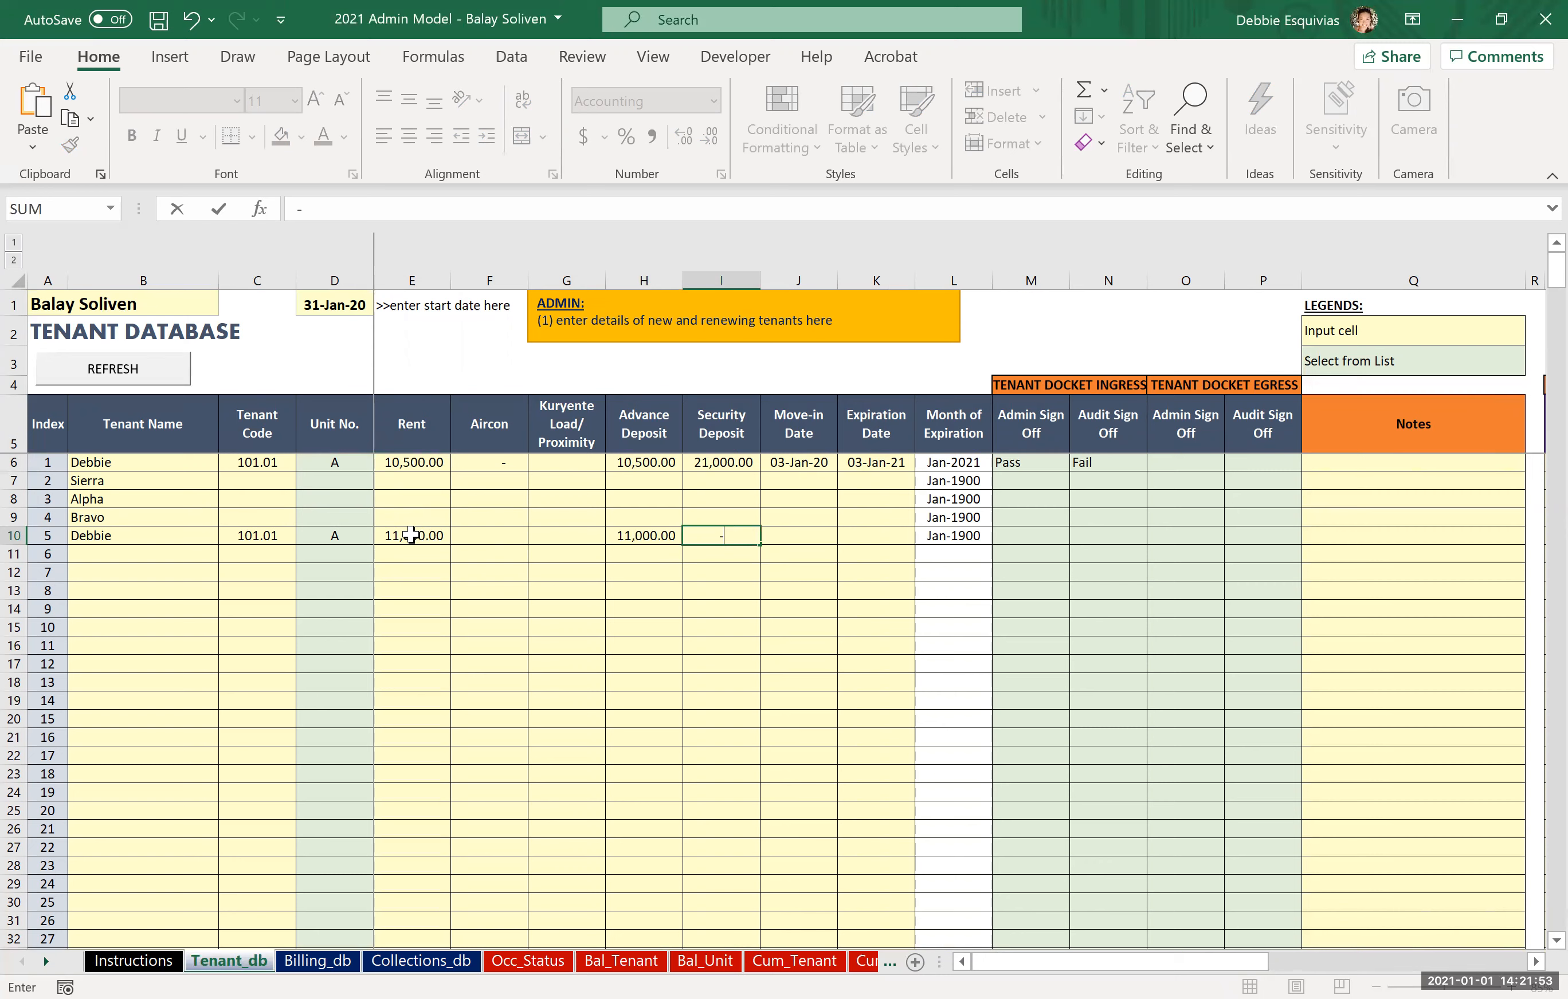
{"action": "key", "text": "Left"}
{"action": "type", "text": "*2"}
{"action": "key", "text": "Return"}
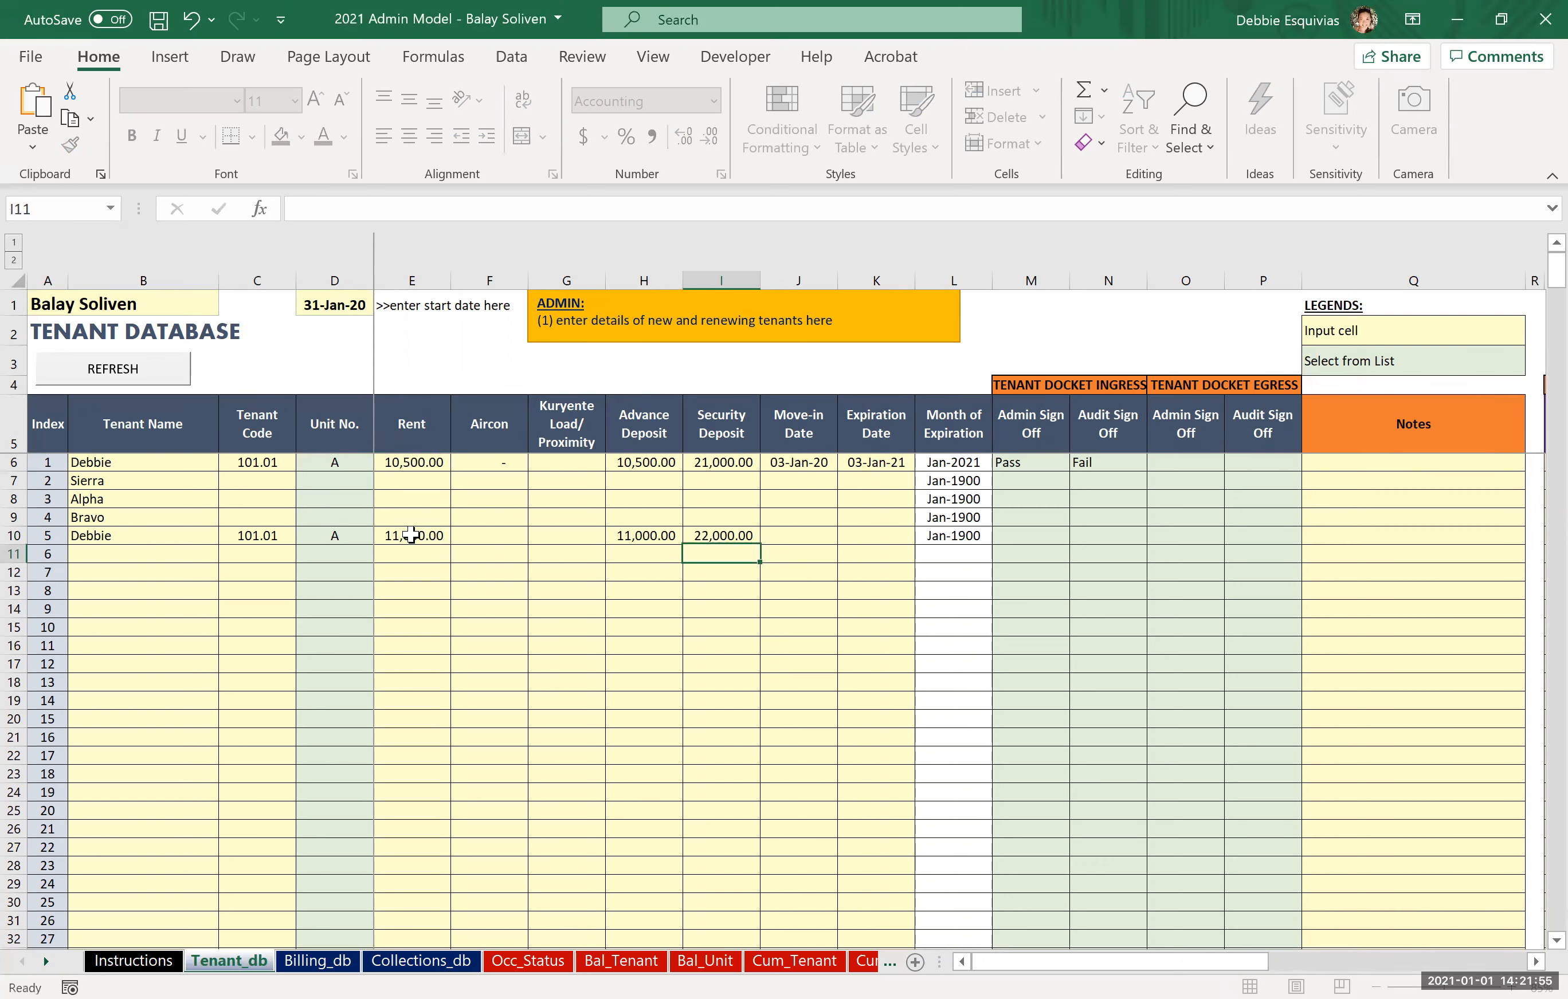
{"action": "key", "text": "Up"}
{"action": "key", "text": "Right"}
{"action": "key", "text": "Up"}
{"action": "key", "text": "Up"}
{"action": "key", "text": "Up"}
{"action": "key", "text": "Down"}
{"action": "key", "text": "Down"}
{"action": "key", "text": "Down"}
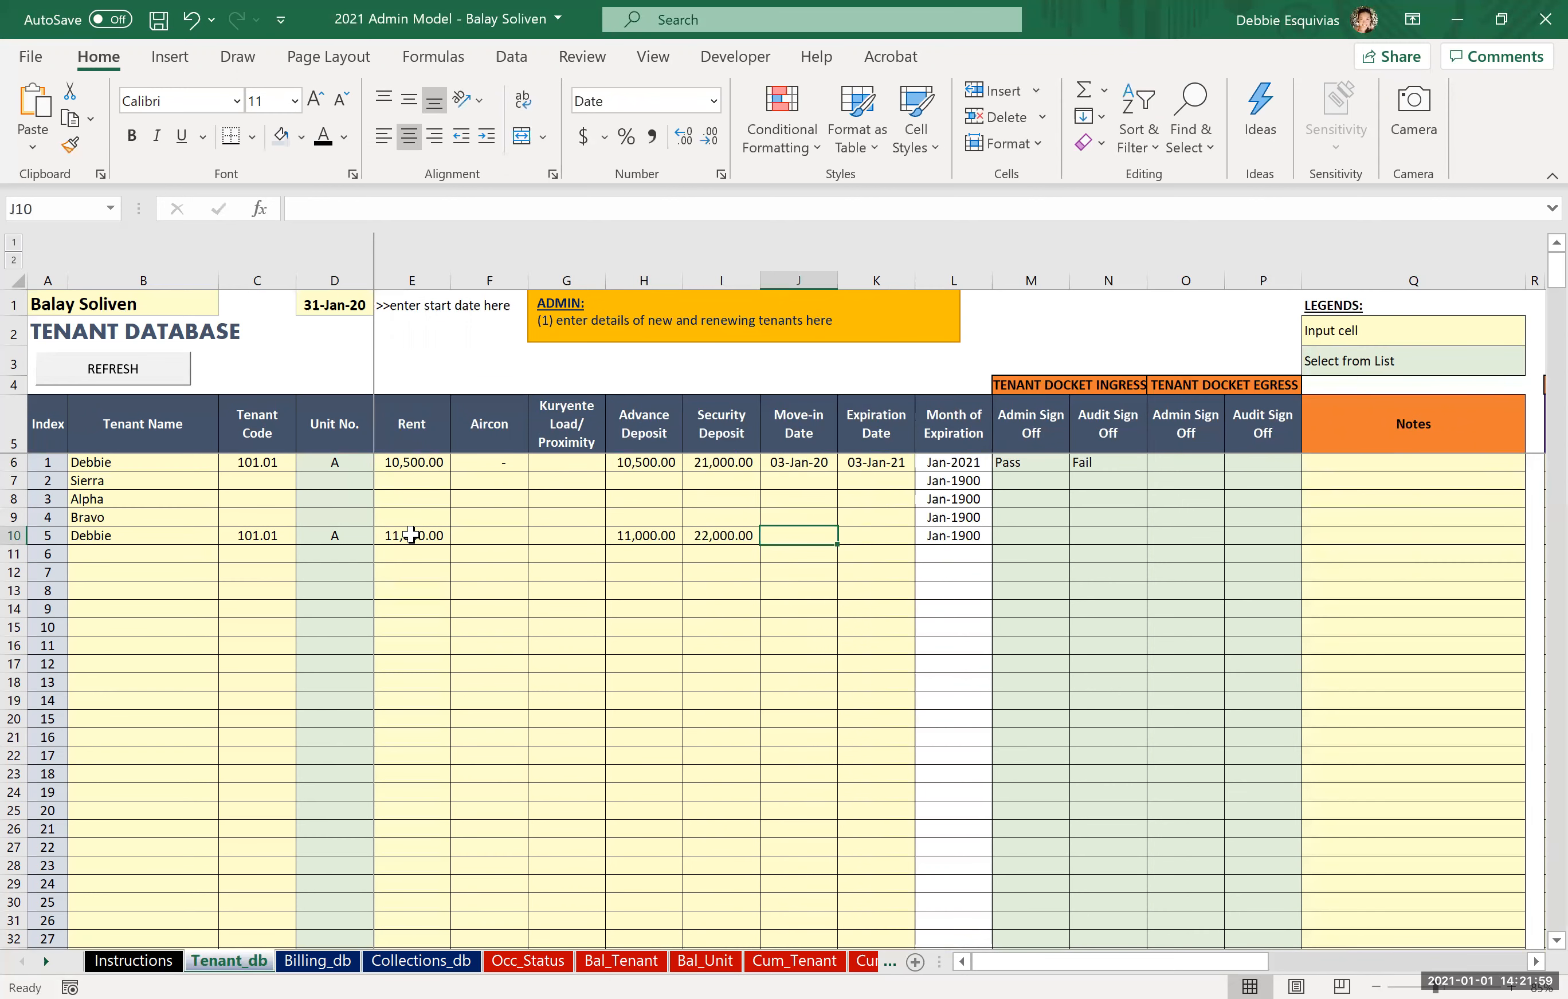
{"action": "type", "text": "1/"}
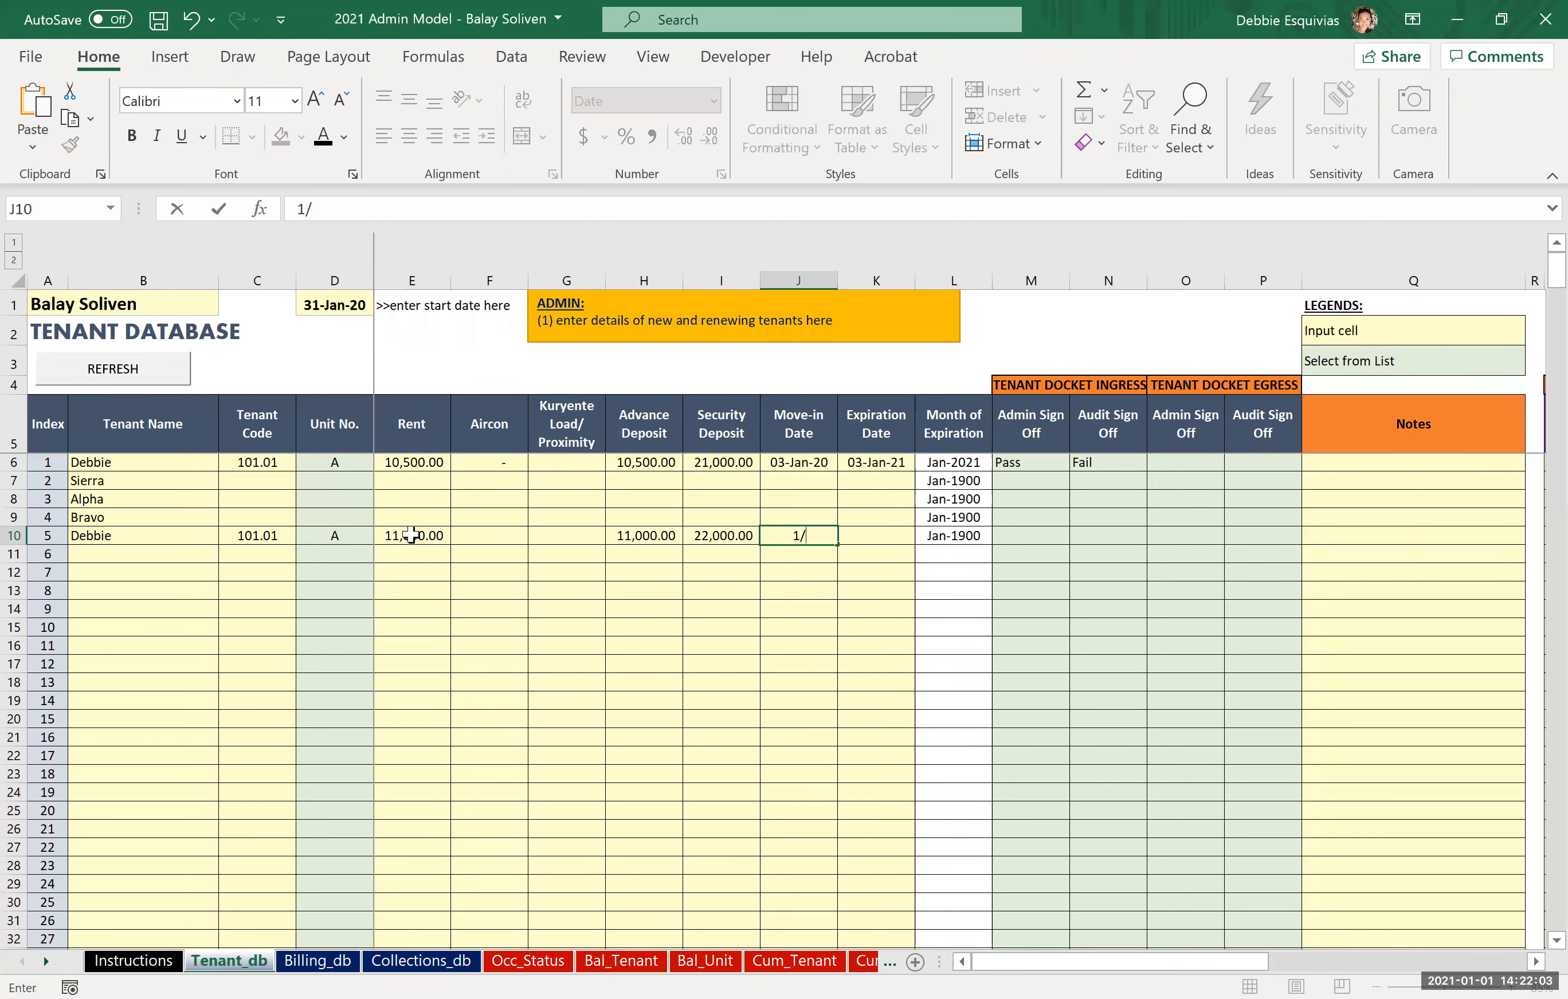
{"action": "key", "text": "Escape"}
Change the month of the first tenant's expiration date in K6 to June, making it 6/3/2021.
{"action": "key", "text": "Up"}
{"action": "key", "text": "Up"}
{"action": "key", "text": "Up"}
{"action": "key", "text": "Right"}
{"action": "key", "text": "Right"}
{"action": "key", "text": "Left"}
{"action": "key", "text": "Up"}
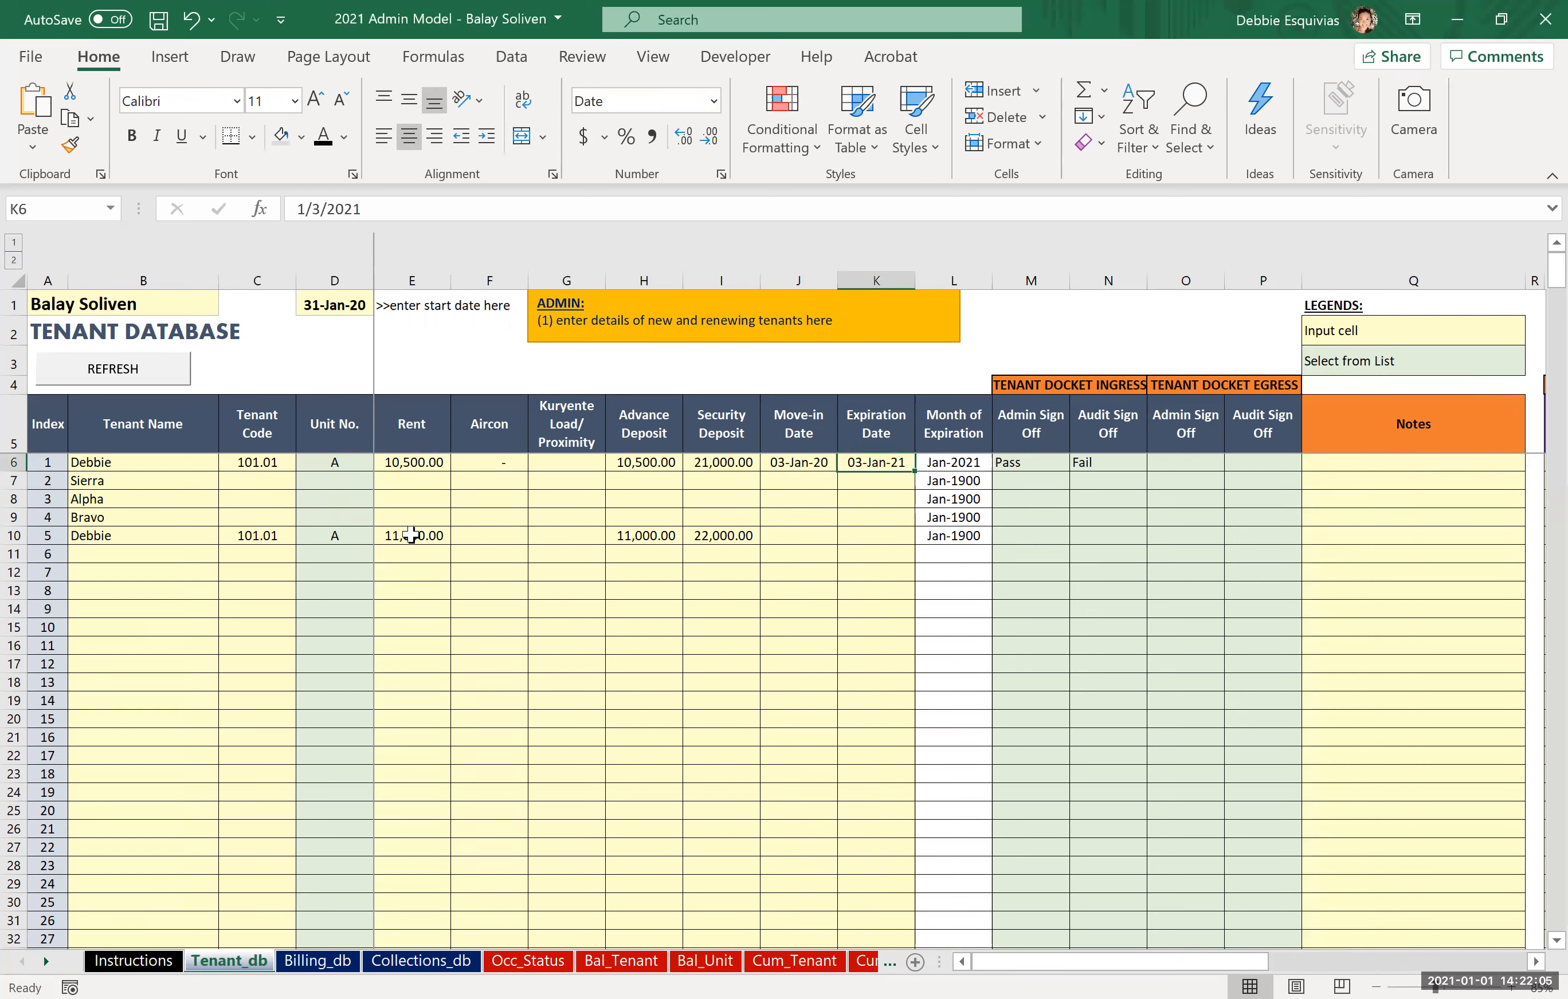
{"action": "key", "text": "F2"}
{"action": "key", "text": "Left"}
{"action": "key", "text": "Left"}
{"action": "key", "text": "Left"}
{"action": "key", "text": "BackSpace"}
{"action": "type", "text": "6"}
{"action": "key", "text": "Return"}
{"action": "key", "text": "Down"}
{"action": "key", "text": "Down"}
{"action": "key", "text": "Down"}
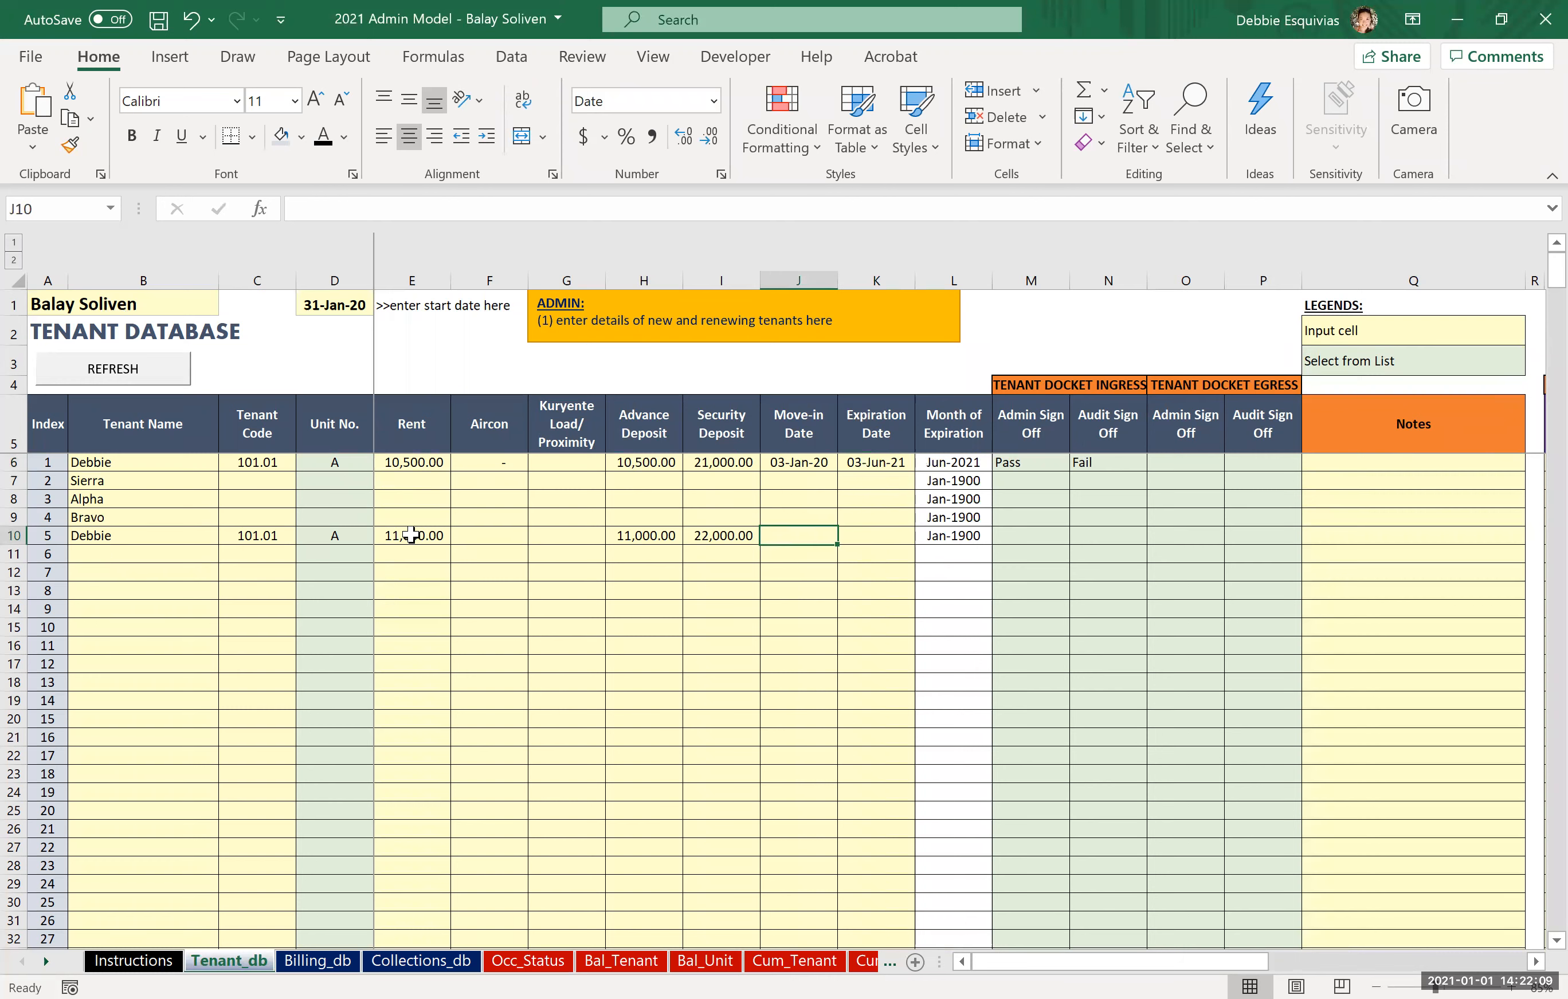
Change the year of the expiration date in K6 to 2020.
{"action": "key", "text": "Up"}
{"action": "key", "text": "Up"}
{"action": "key", "text": "Up"}
{"action": "key", "text": "Up"}
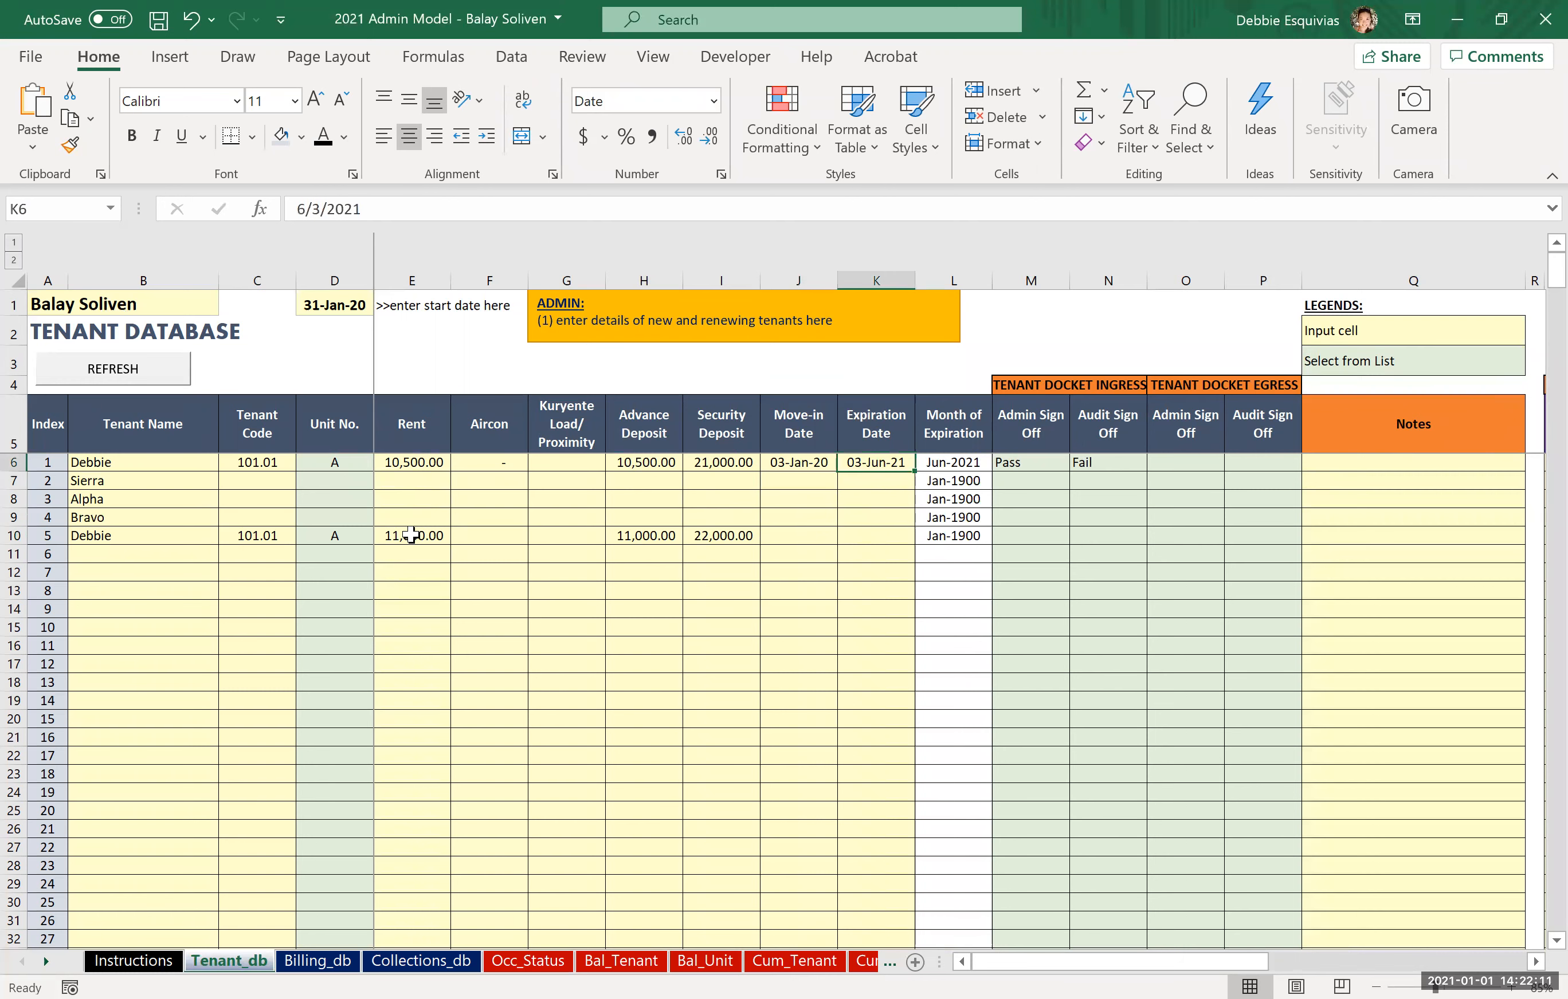
{"action": "key", "text": "F2"}
{"action": "key", "text": "BackSpace"}
{"action": "type", "text": "0"}
{"action": "key", "text": "Return"}
Enter 6/2/2020 as the move-in date in J10 and 12/31/2020 as the expiration date in K10.
{"action": "key", "text": "Down"}
{"action": "key", "text": "Down"}
{"action": "key", "text": "Down"}
{"action": "key", "text": "Left"}
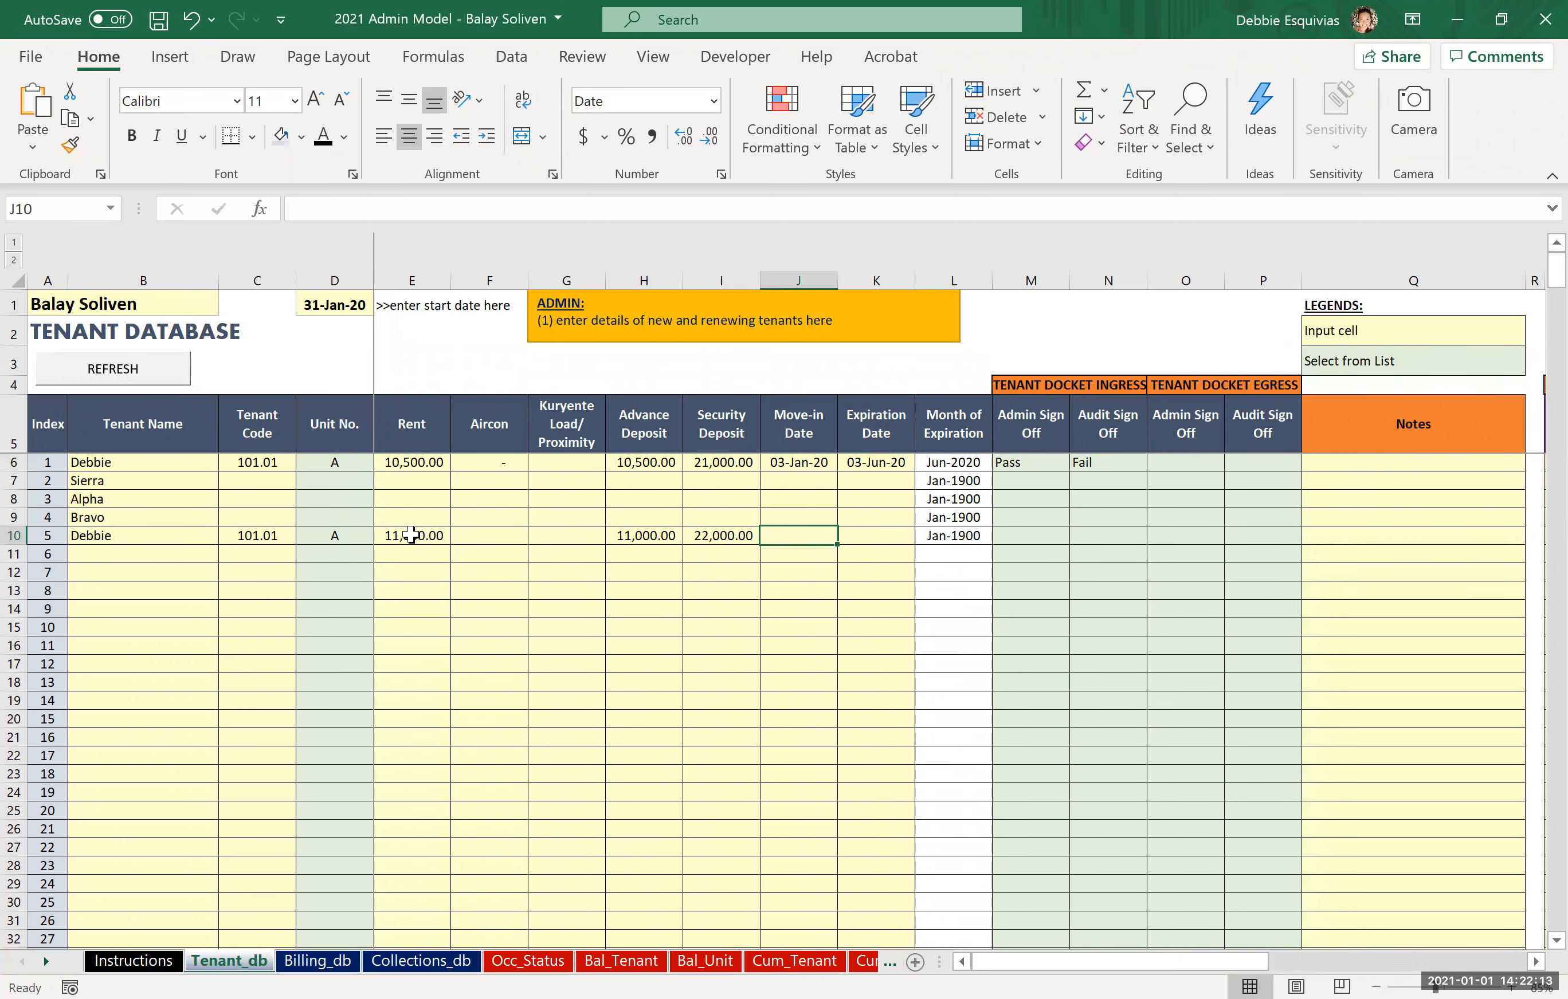
{"action": "type", "text": "6/2/2020"}
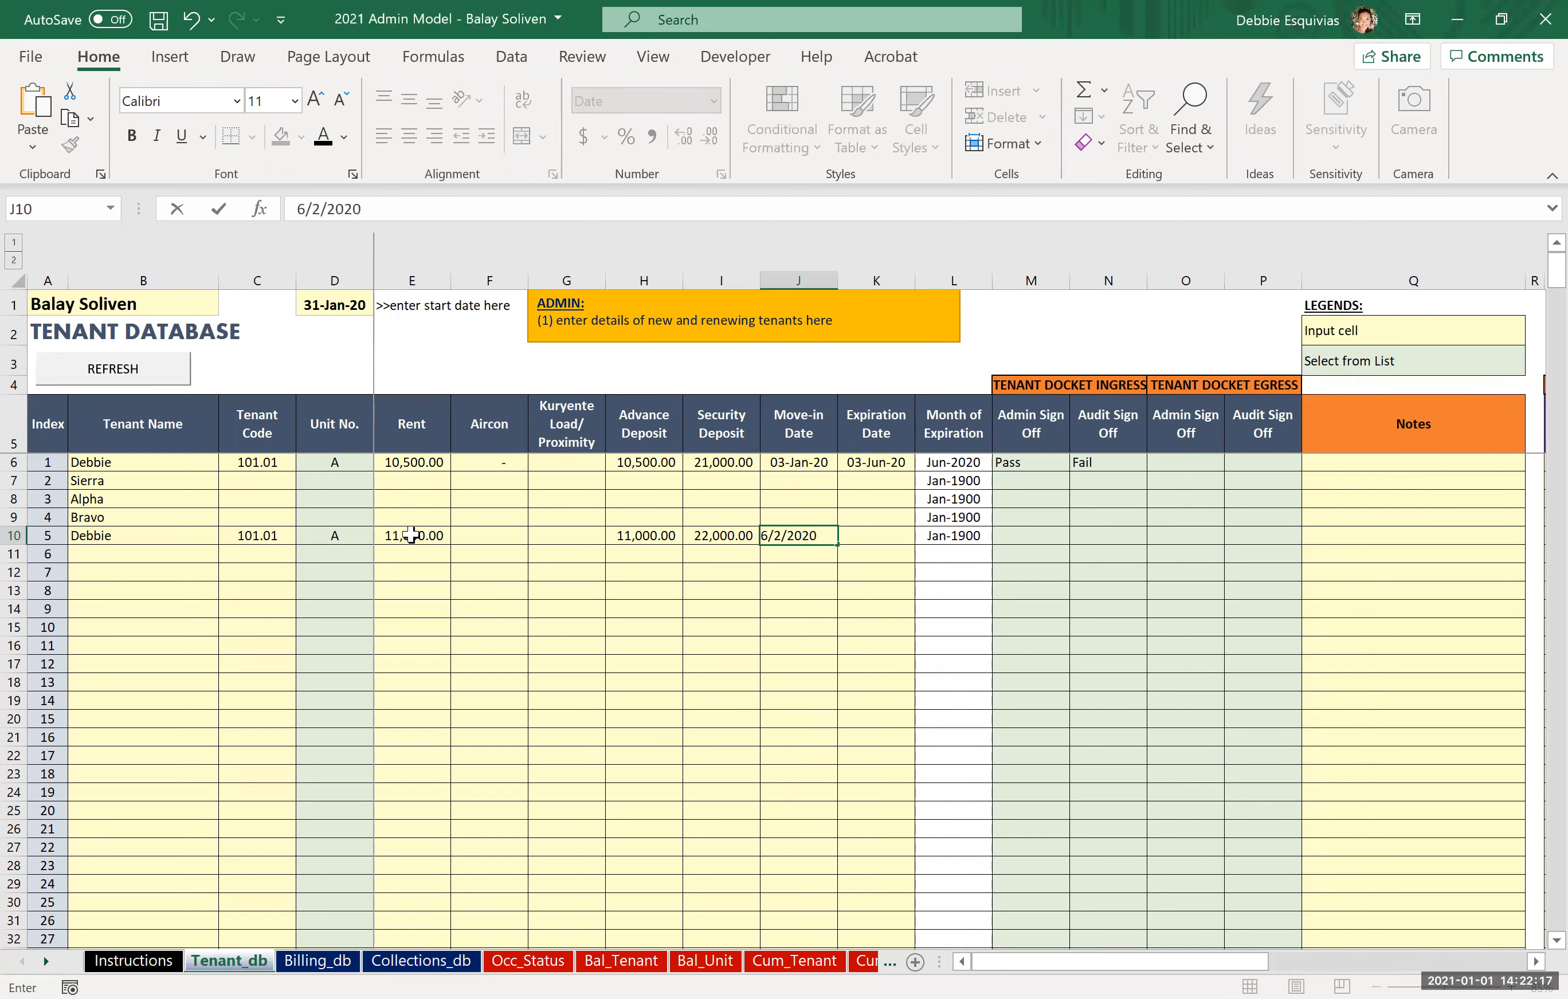
{"action": "key", "text": "Tab"}
{"action": "type", "text": "12/31/2020"}
{"action": "key", "text": "Tab"}
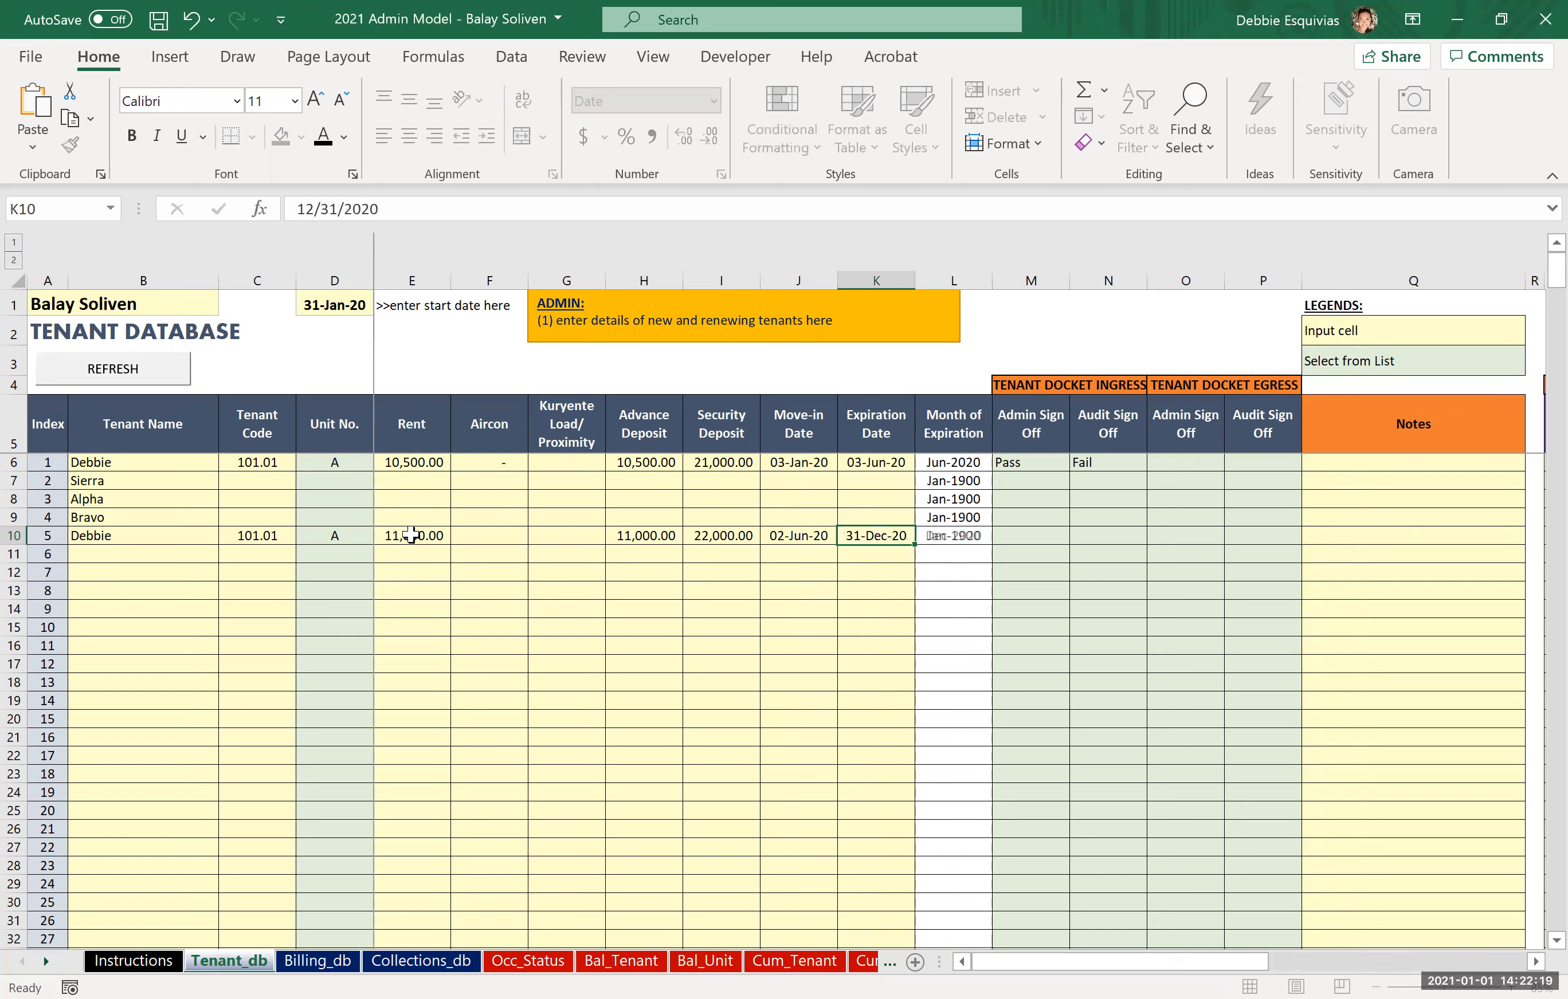
Refresh the tenant database with the newly entered tenant records.
{"action": "key", "text": "Tab"}
{"action": "key", "text": "Up"}
{"action": "key", "text": "Up"}
{"action": "key", "text": "Up"}
{"action": "key", "text": "Down"}
{"action": "key", "text": "Down"}
{"action": "key", "text": "Down"}
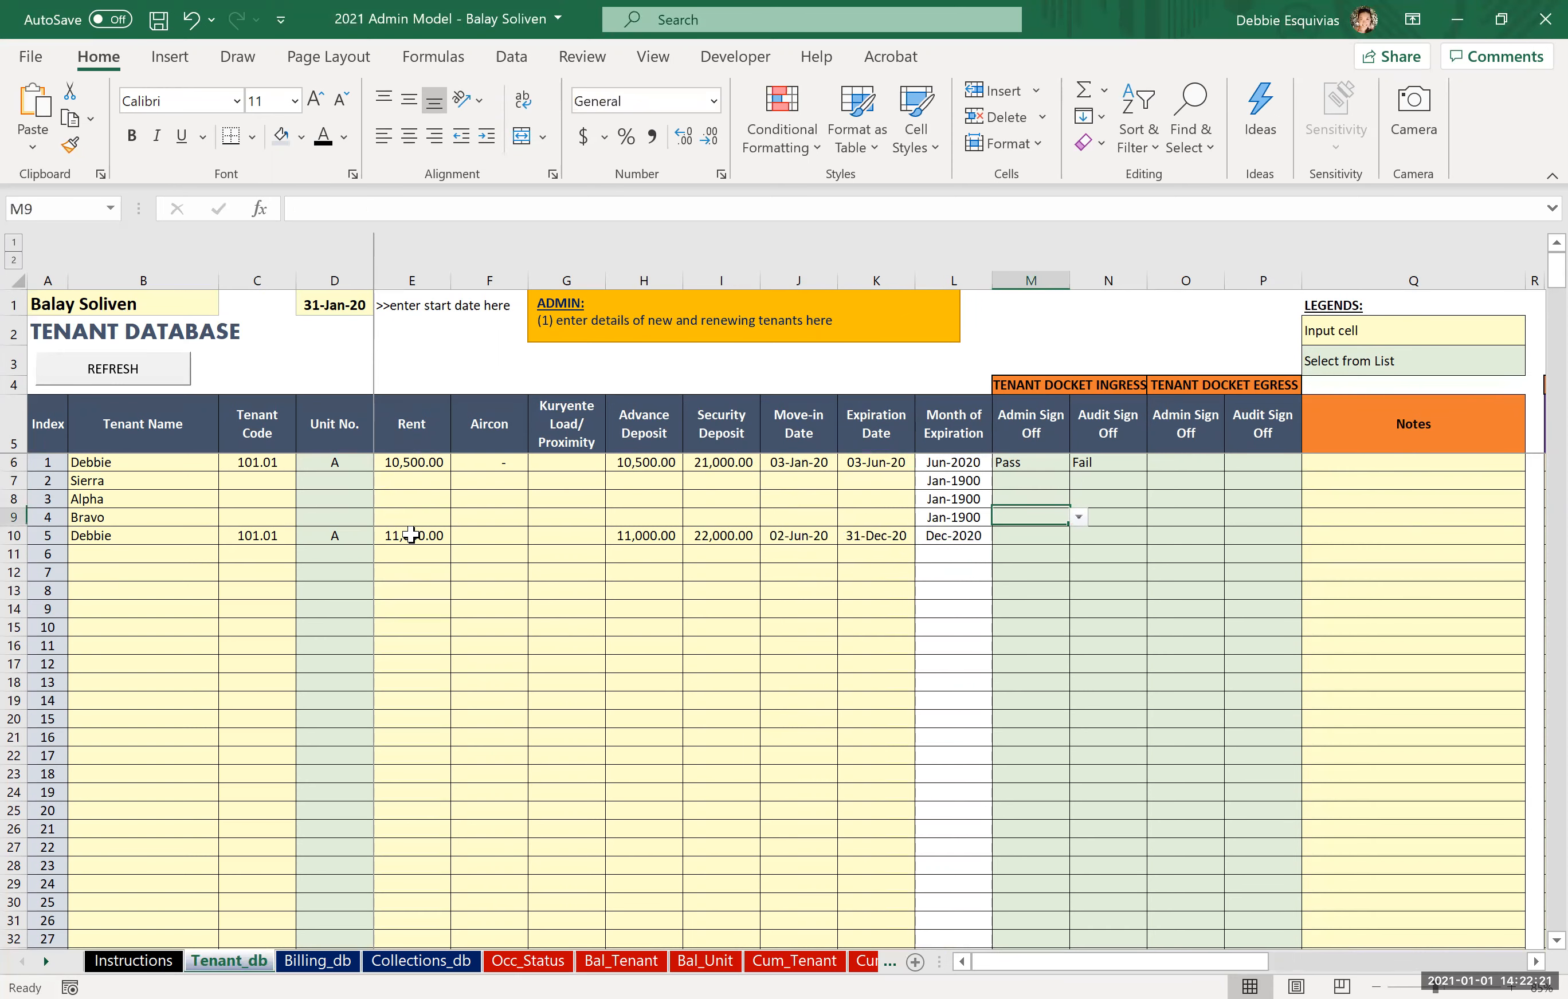
{"action": "left_click", "coordinate": [144, 370]}
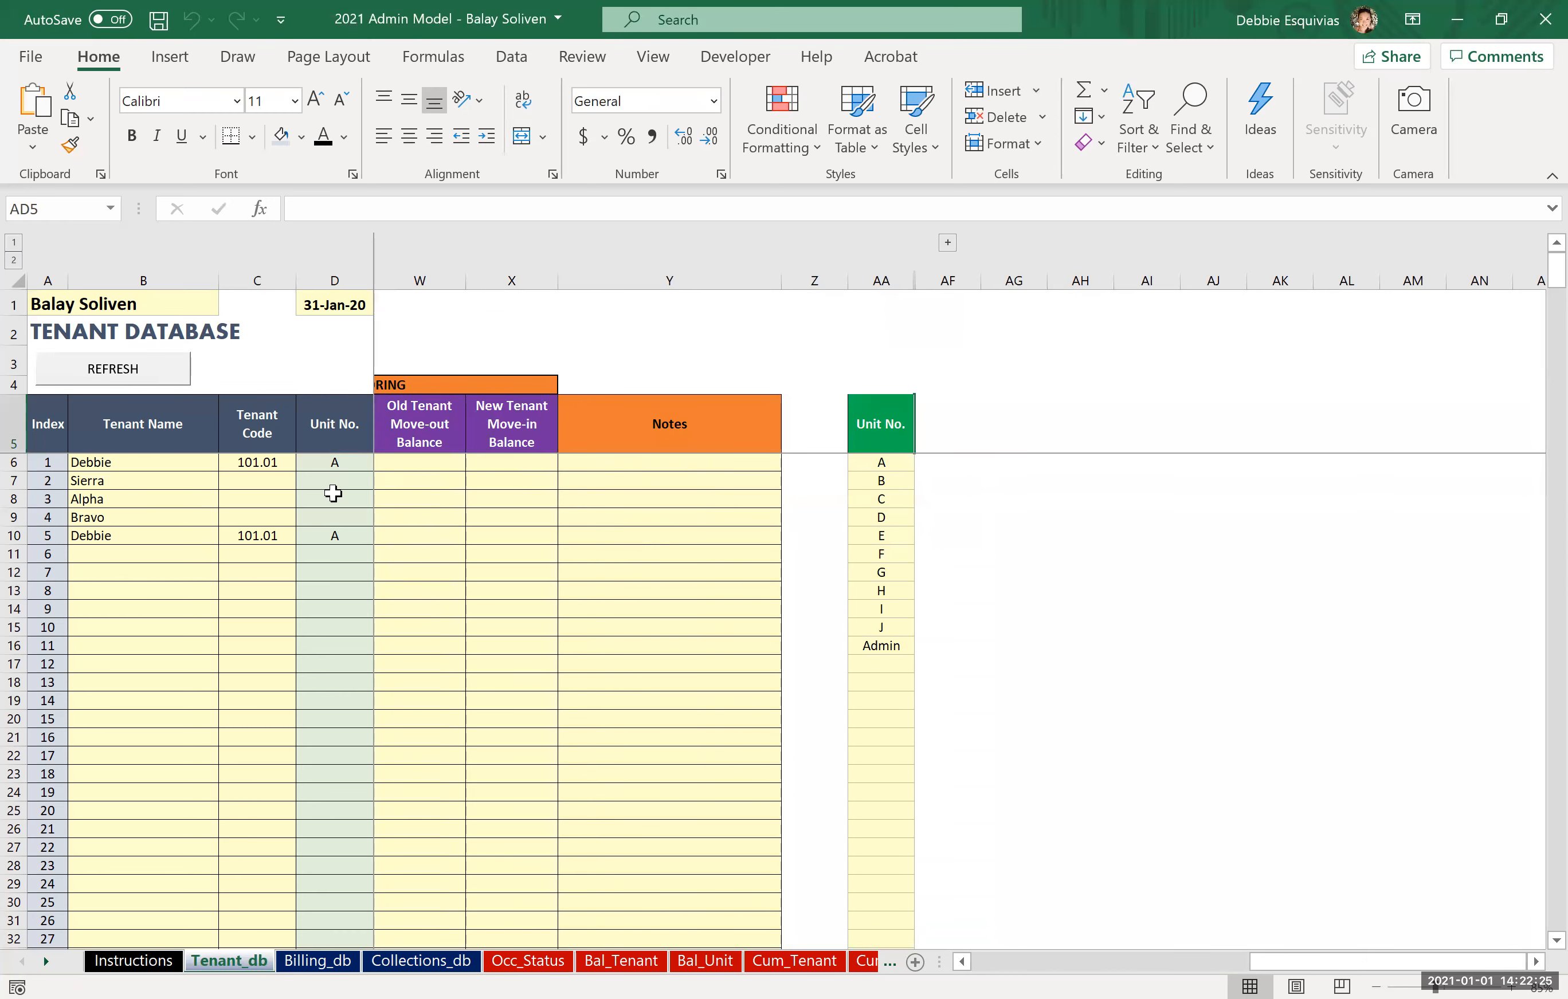
Compare the first tenant's original record in row 6 with the renewal record in row 10, including rent and advance deposit.
{"action": "left_click", "coordinate": [182, 501]}
{"action": "key", "text": "Right"}
{"action": "key", "text": "Right"}
{"action": "key", "text": "Right"}
{"action": "key", "text": "Right"}
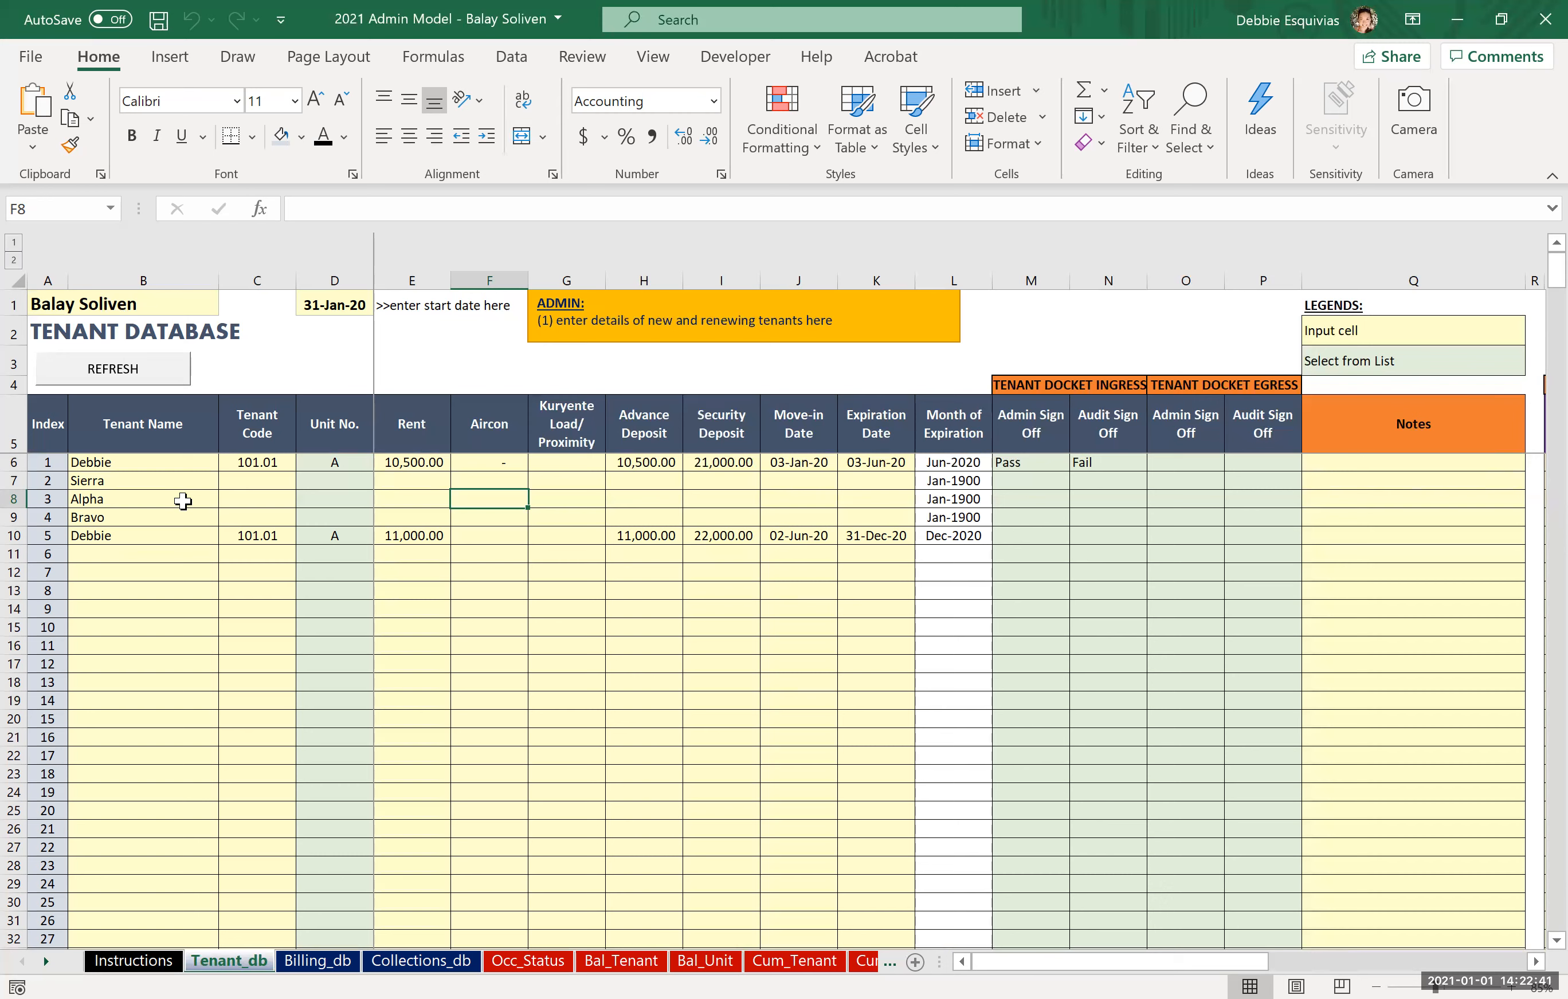
{"action": "key", "text": "Down"}
{"action": "key", "text": "Down"}
{"action": "key", "text": "Down"}
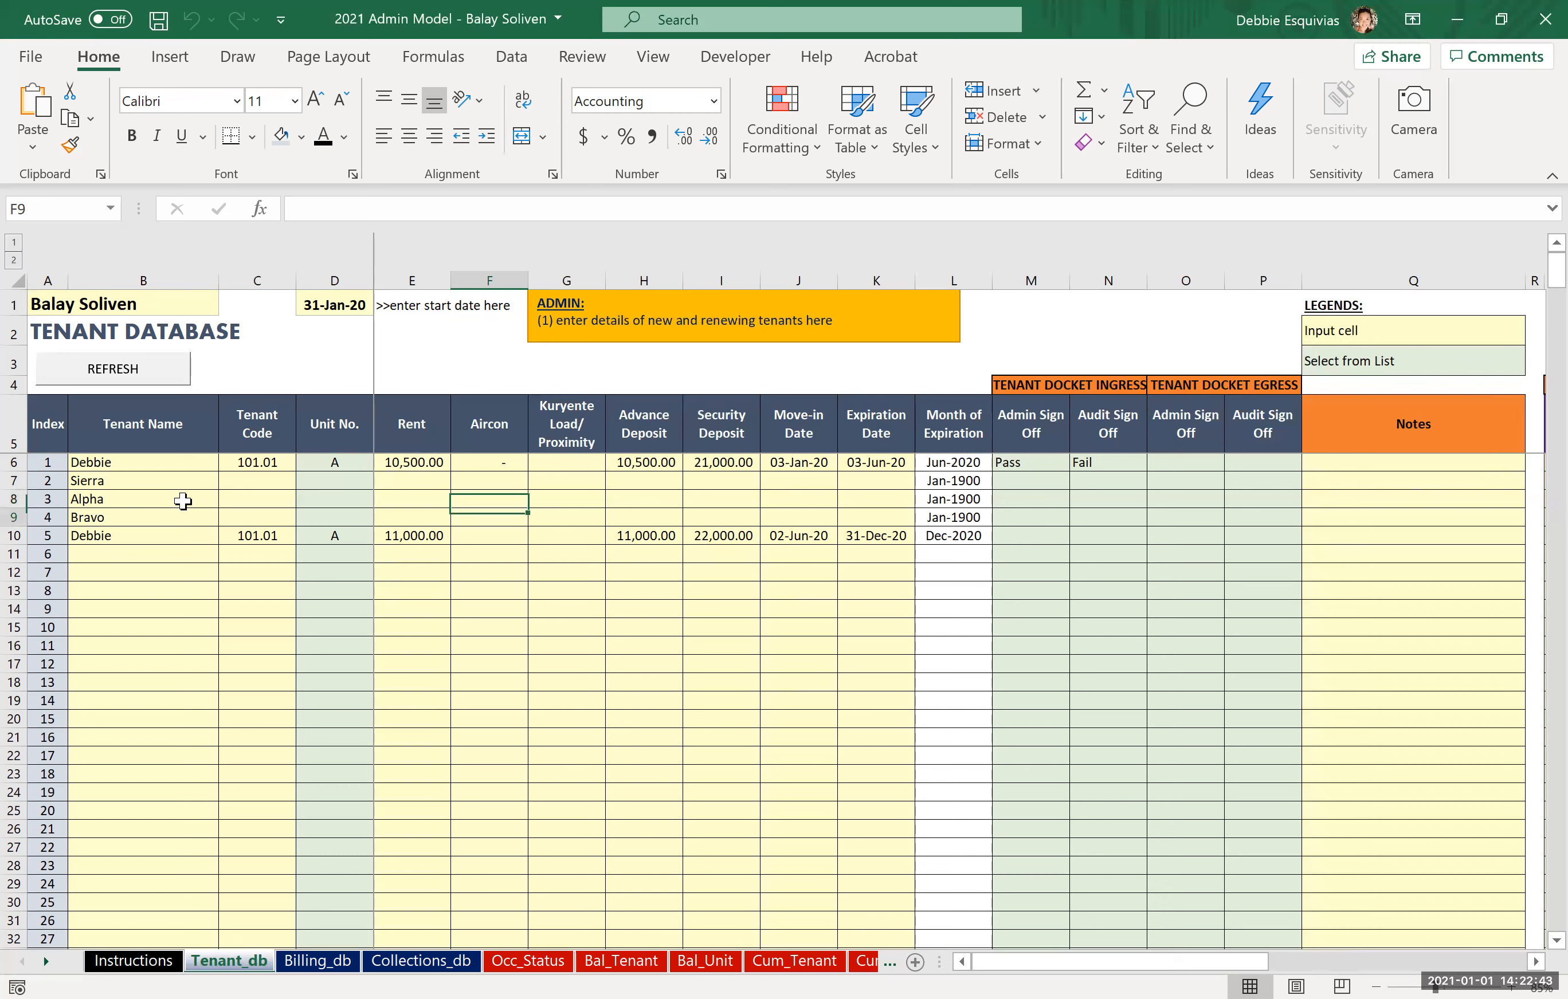
{"action": "key", "text": "Up"}
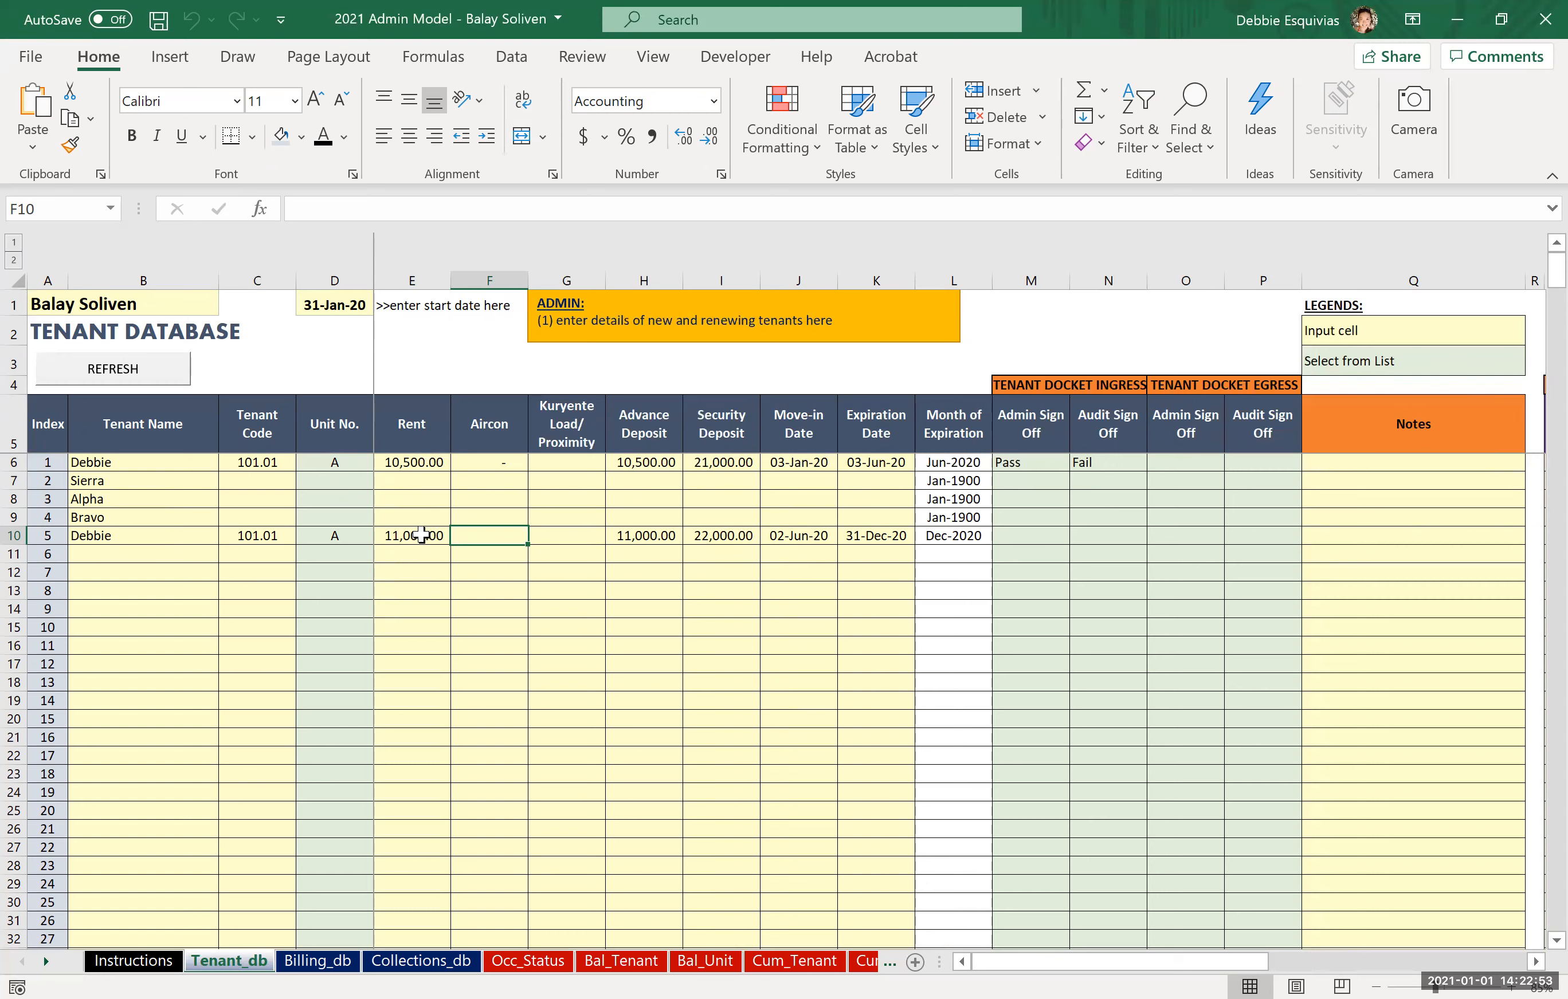
{"action": "left_click", "coordinate": [417, 462]}
{"action": "left_click", "coordinate": [647, 462]}
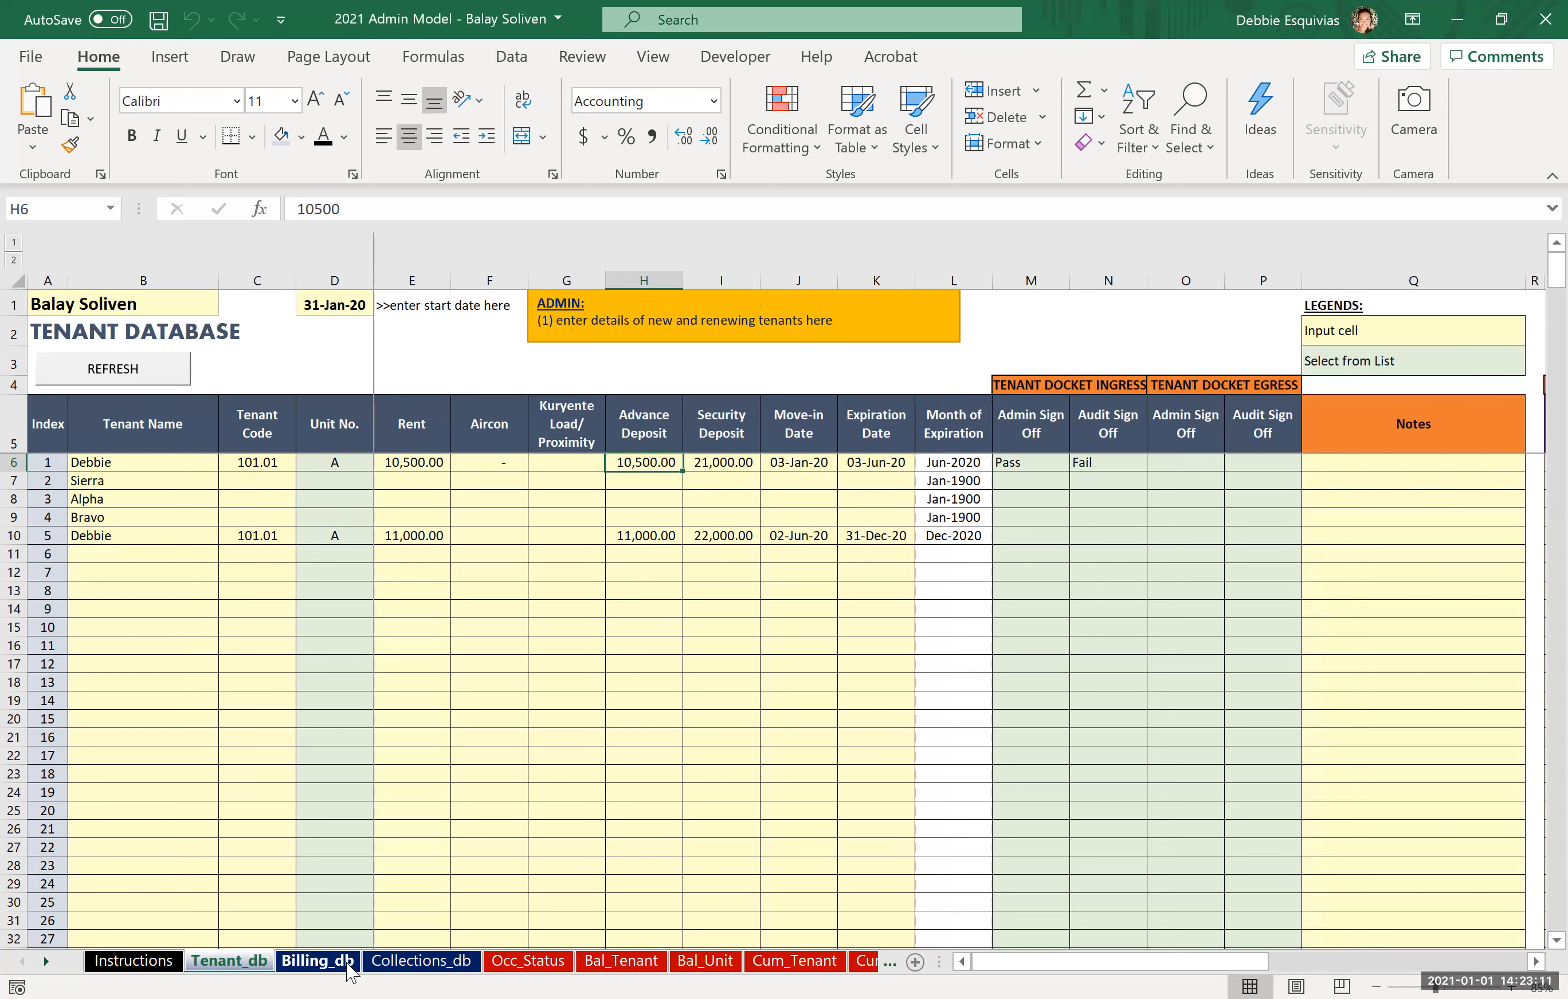
Examine the manual entry and dorms.ph report tables on the Billing_db sheet and open the Collections_db sheet.
{"action": "left_click", "coordinate": [318, 962]}
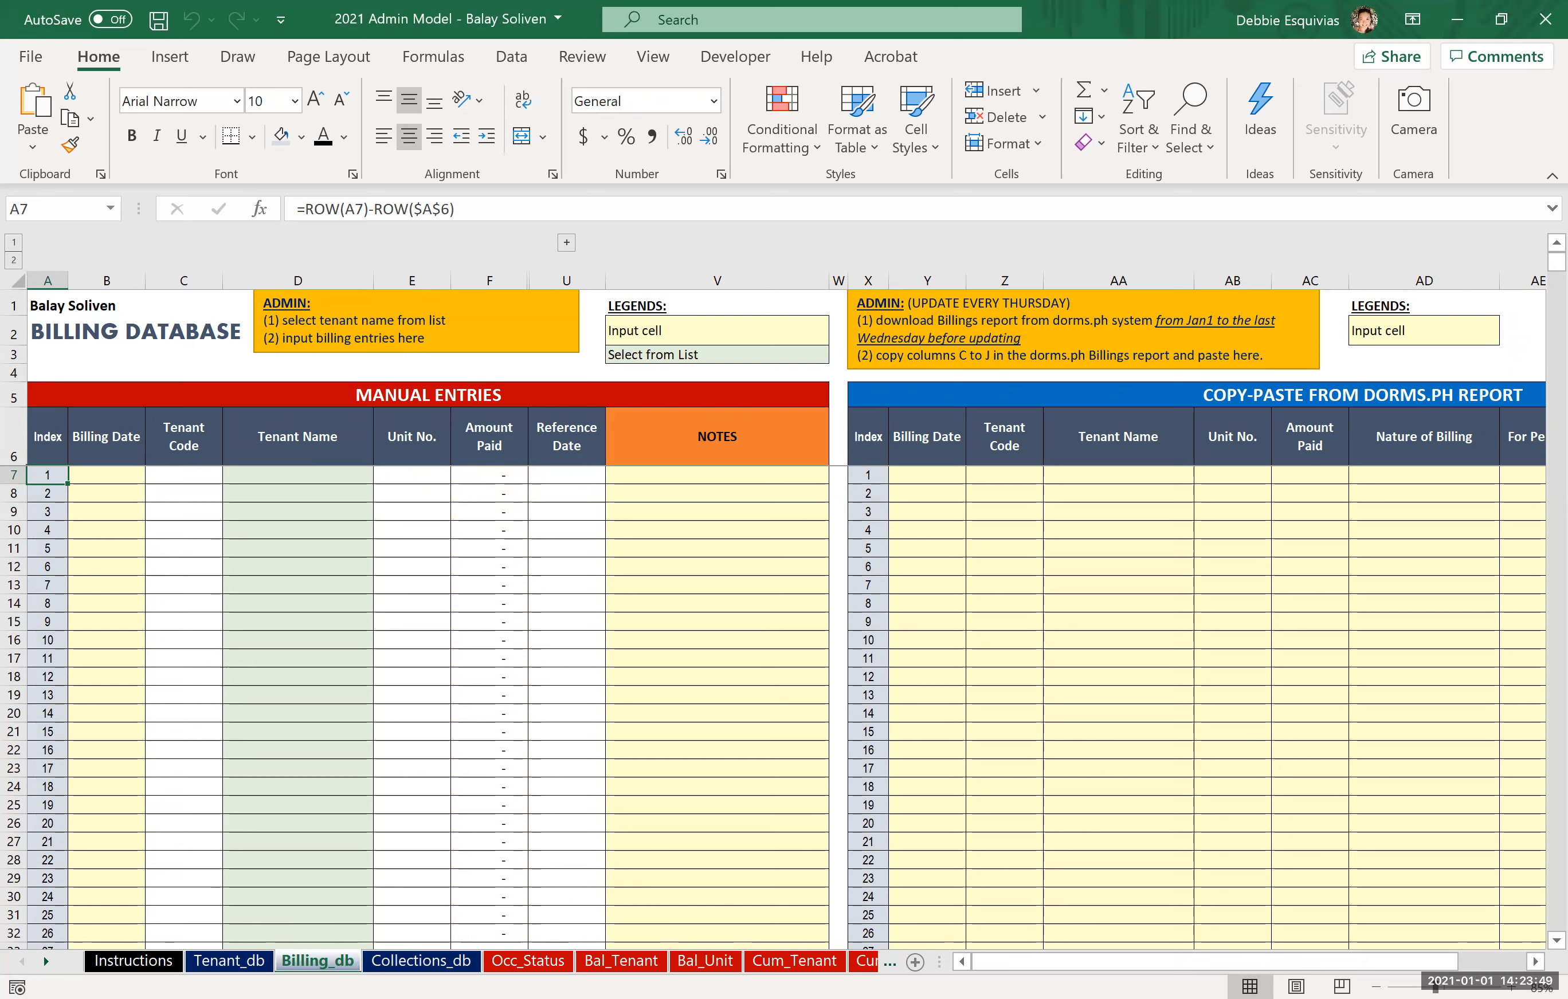
{"action": "left_click", "coordinate": [426, 933]}
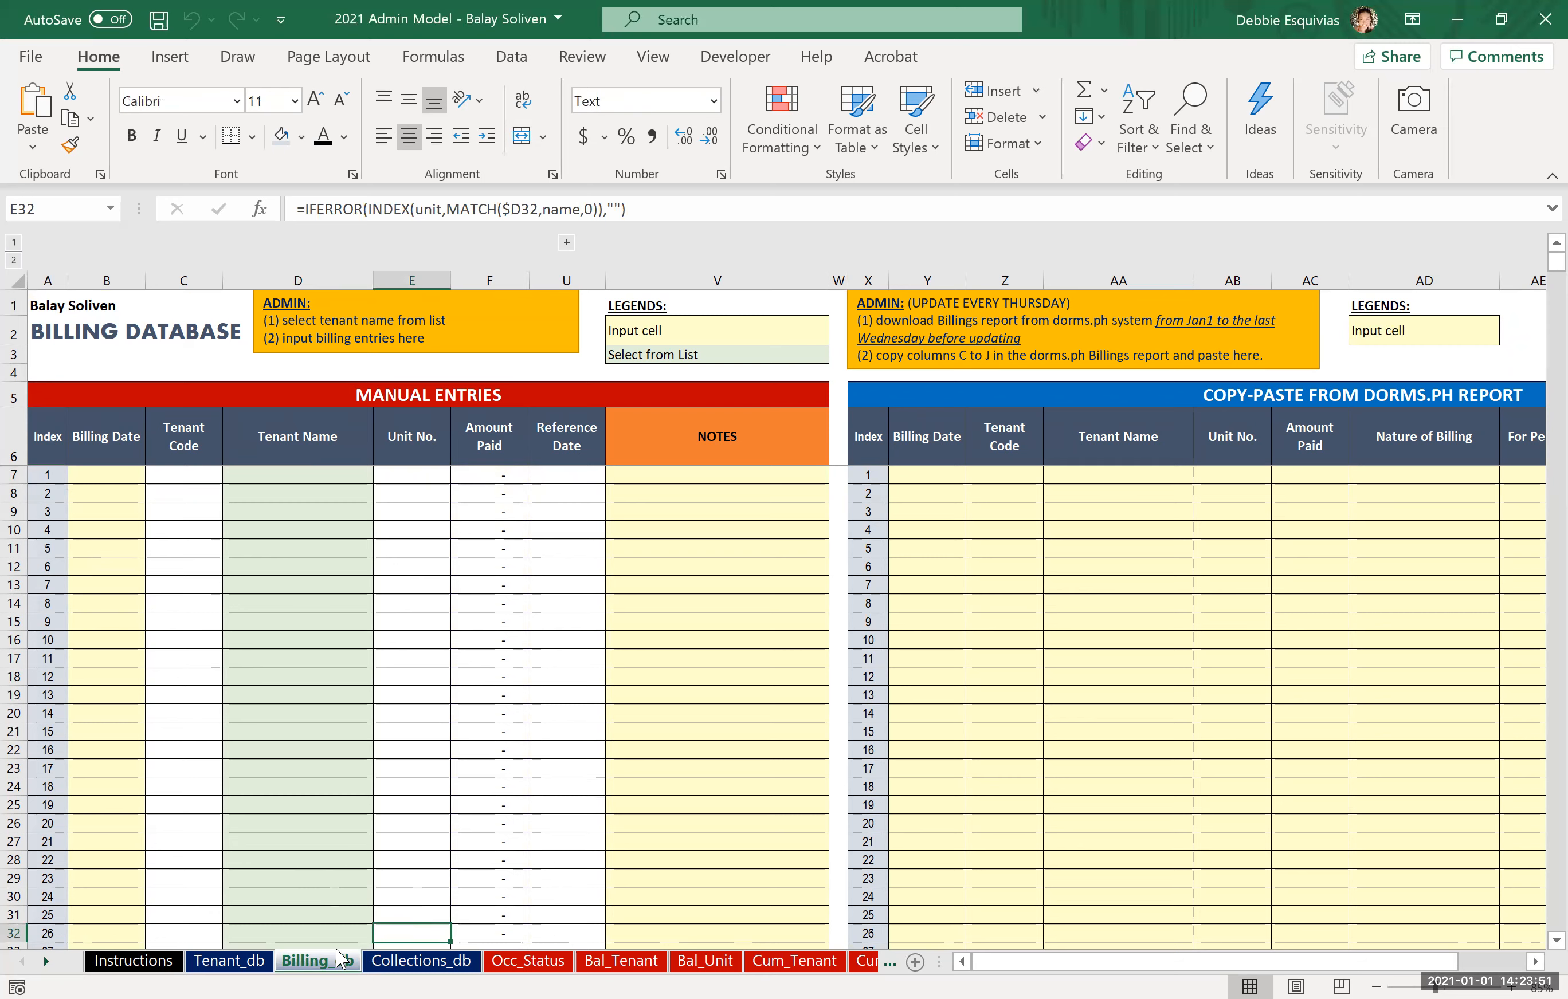
{"action": "left_click", "coordinate": [383, 966]}
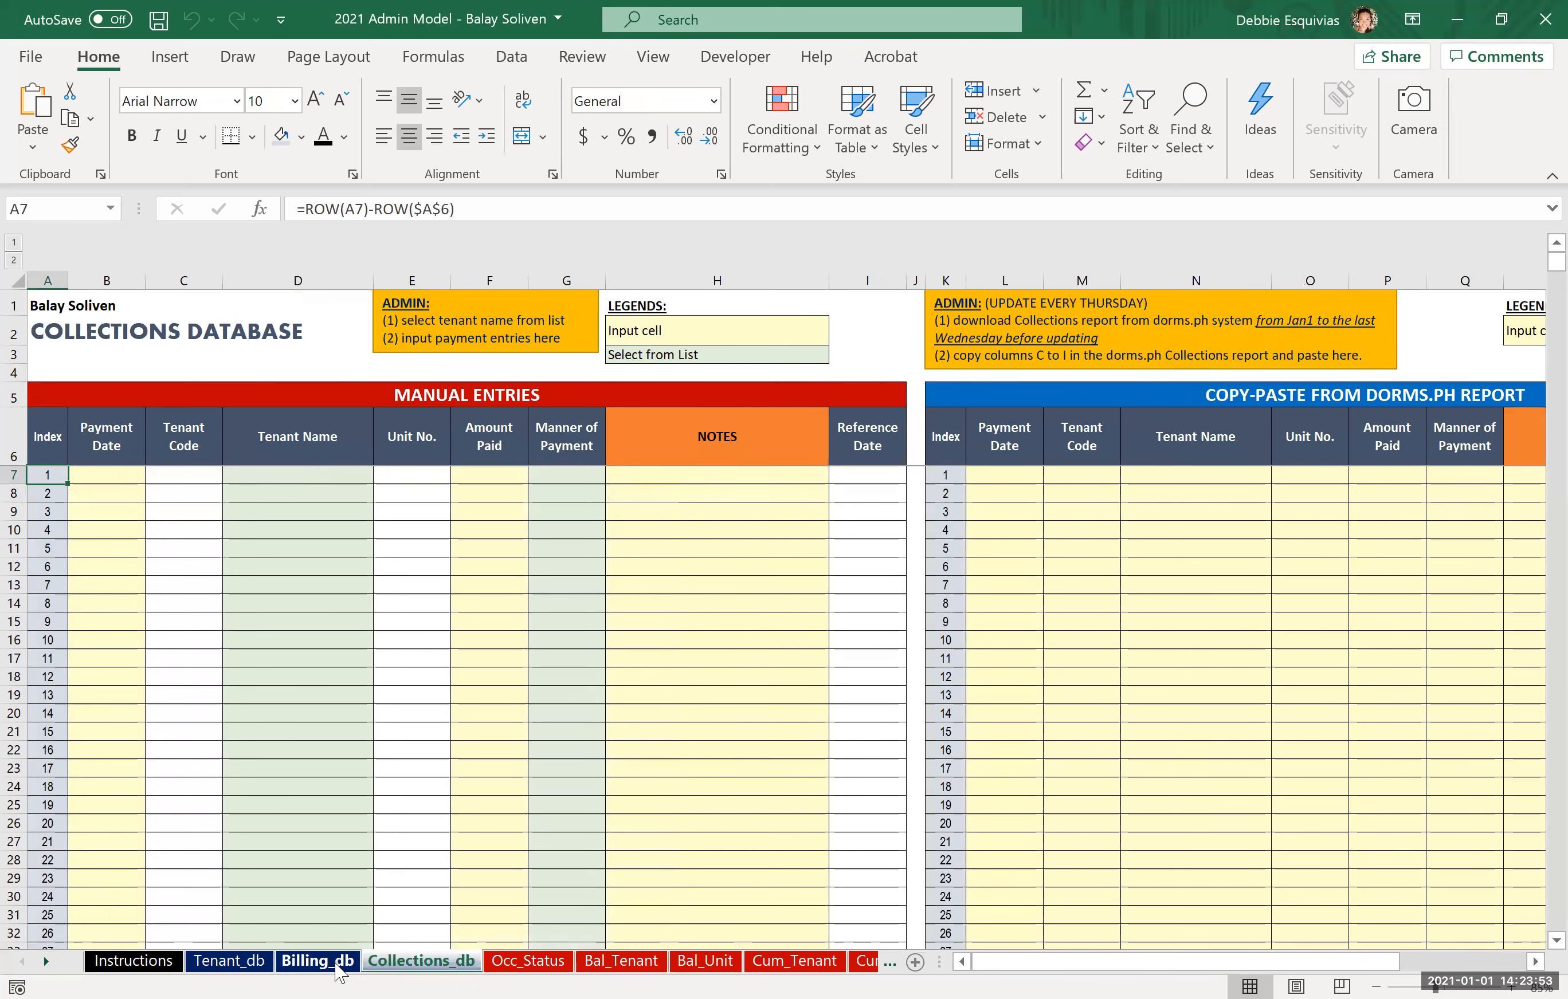
Return to the Billing_db sheet and examine its manual entry table and the dorms.ph report table.
{"action": "left_click", "coordinate": [338, 963]}
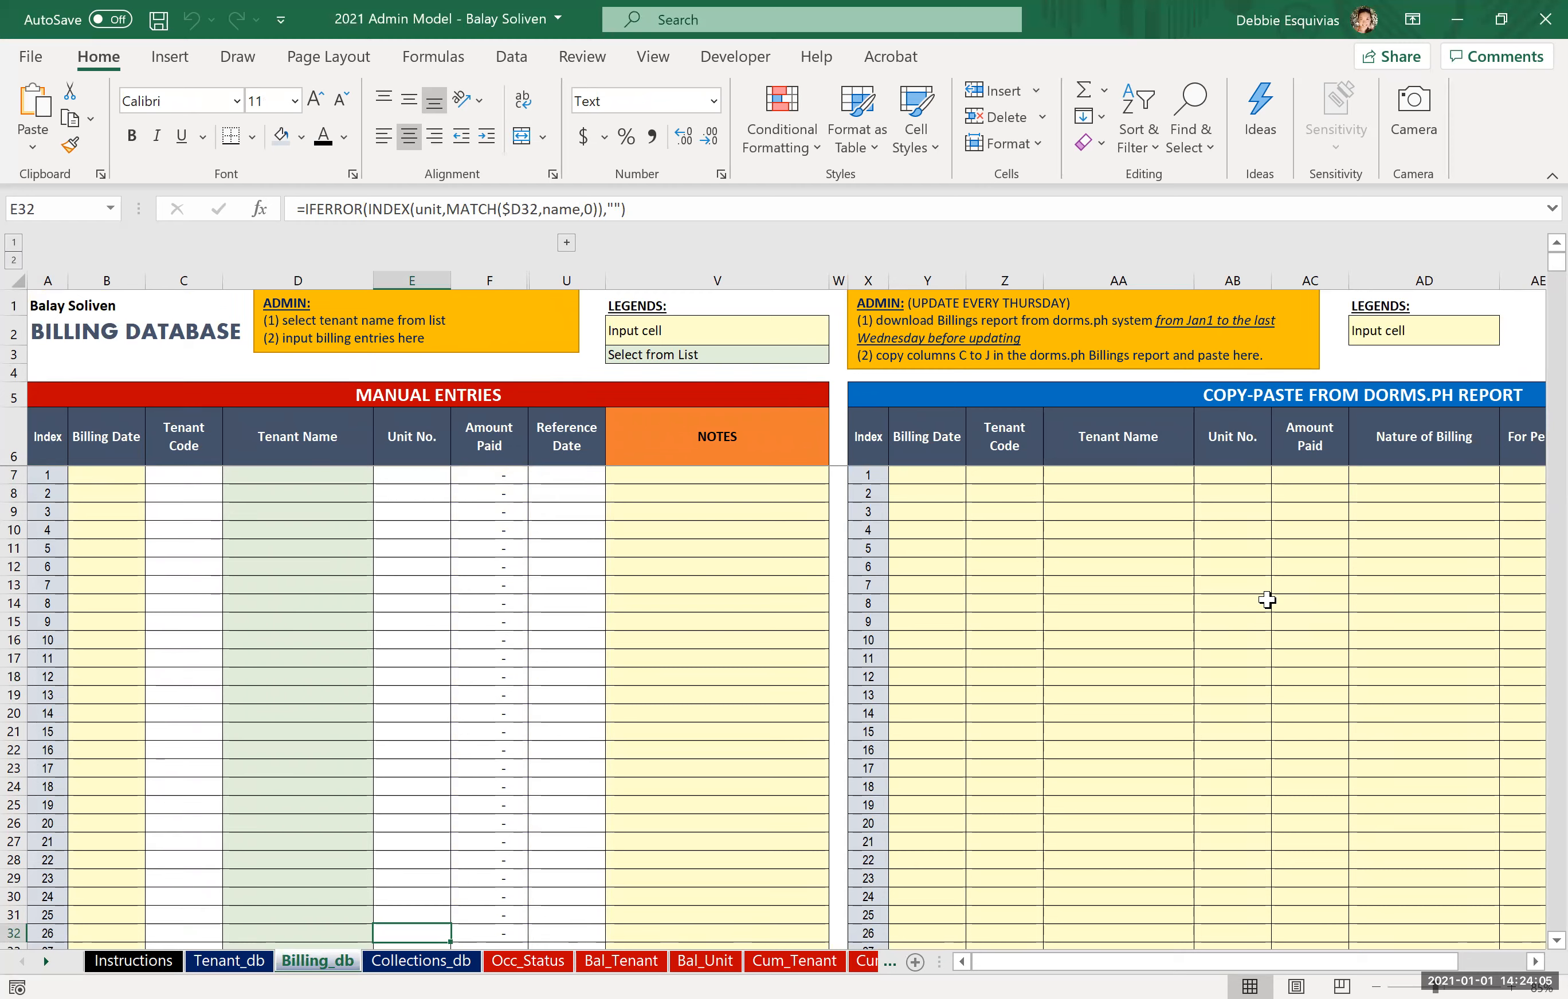
{"action": "left_click", "coordinate": [380, 392]}
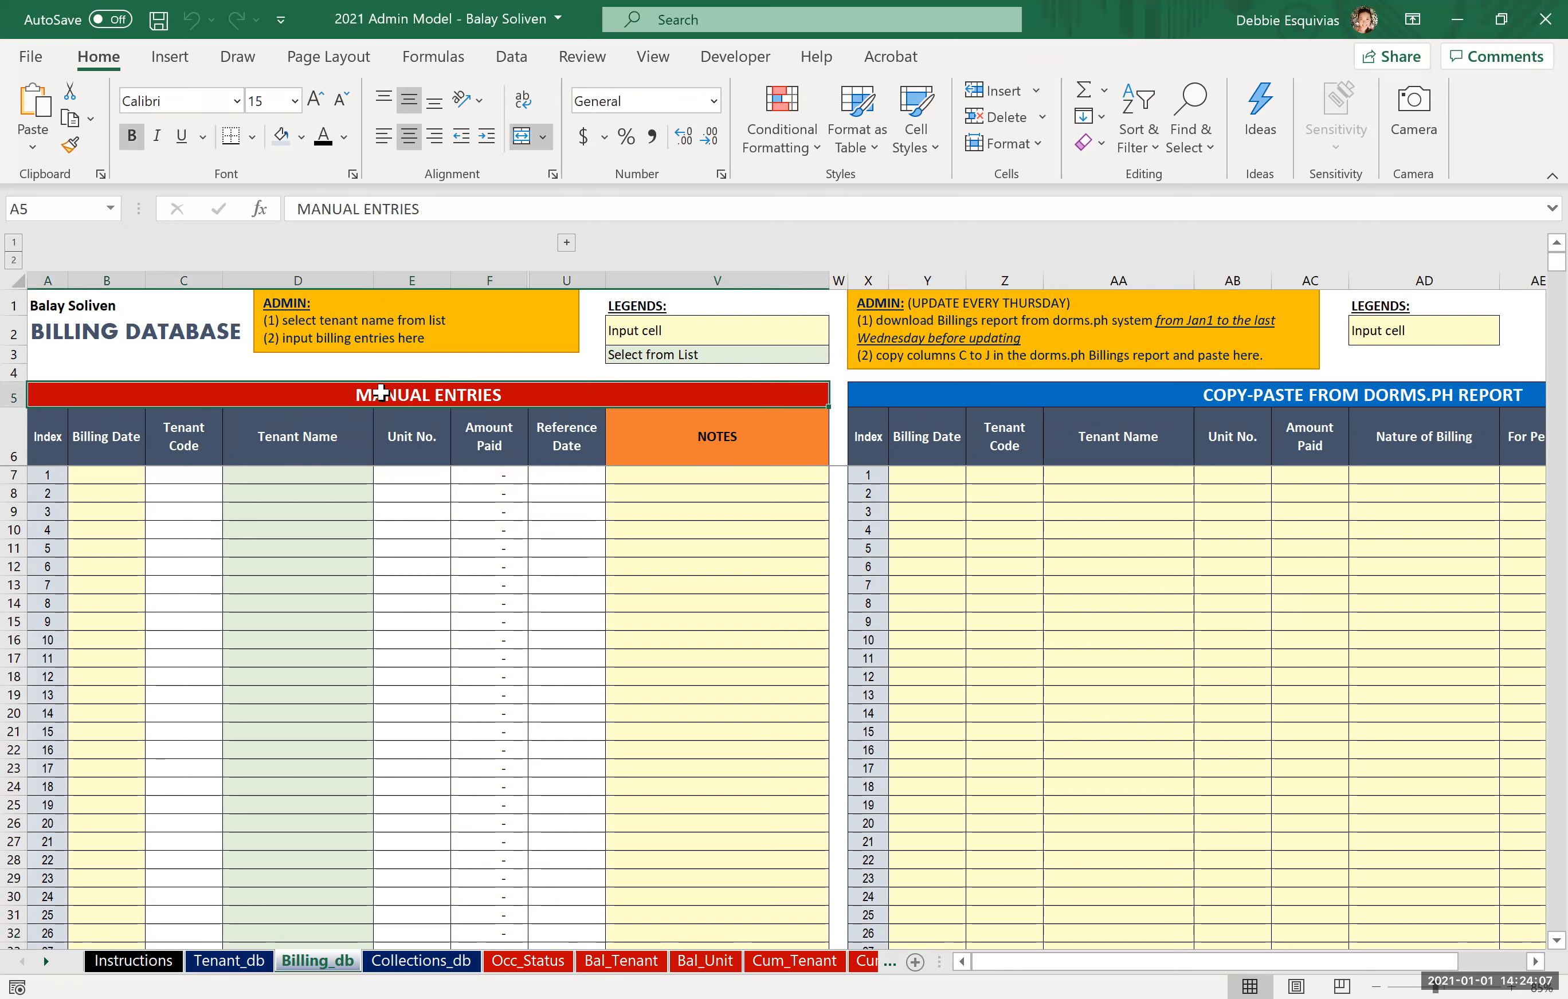
{"action": "key", "text": "Down"}
{"action": "key", "text": "Down"}
{"action": "key", "text": "Down"}
{"action": "key", "text": "Right"}
{"action": "key", "text": "Right"}
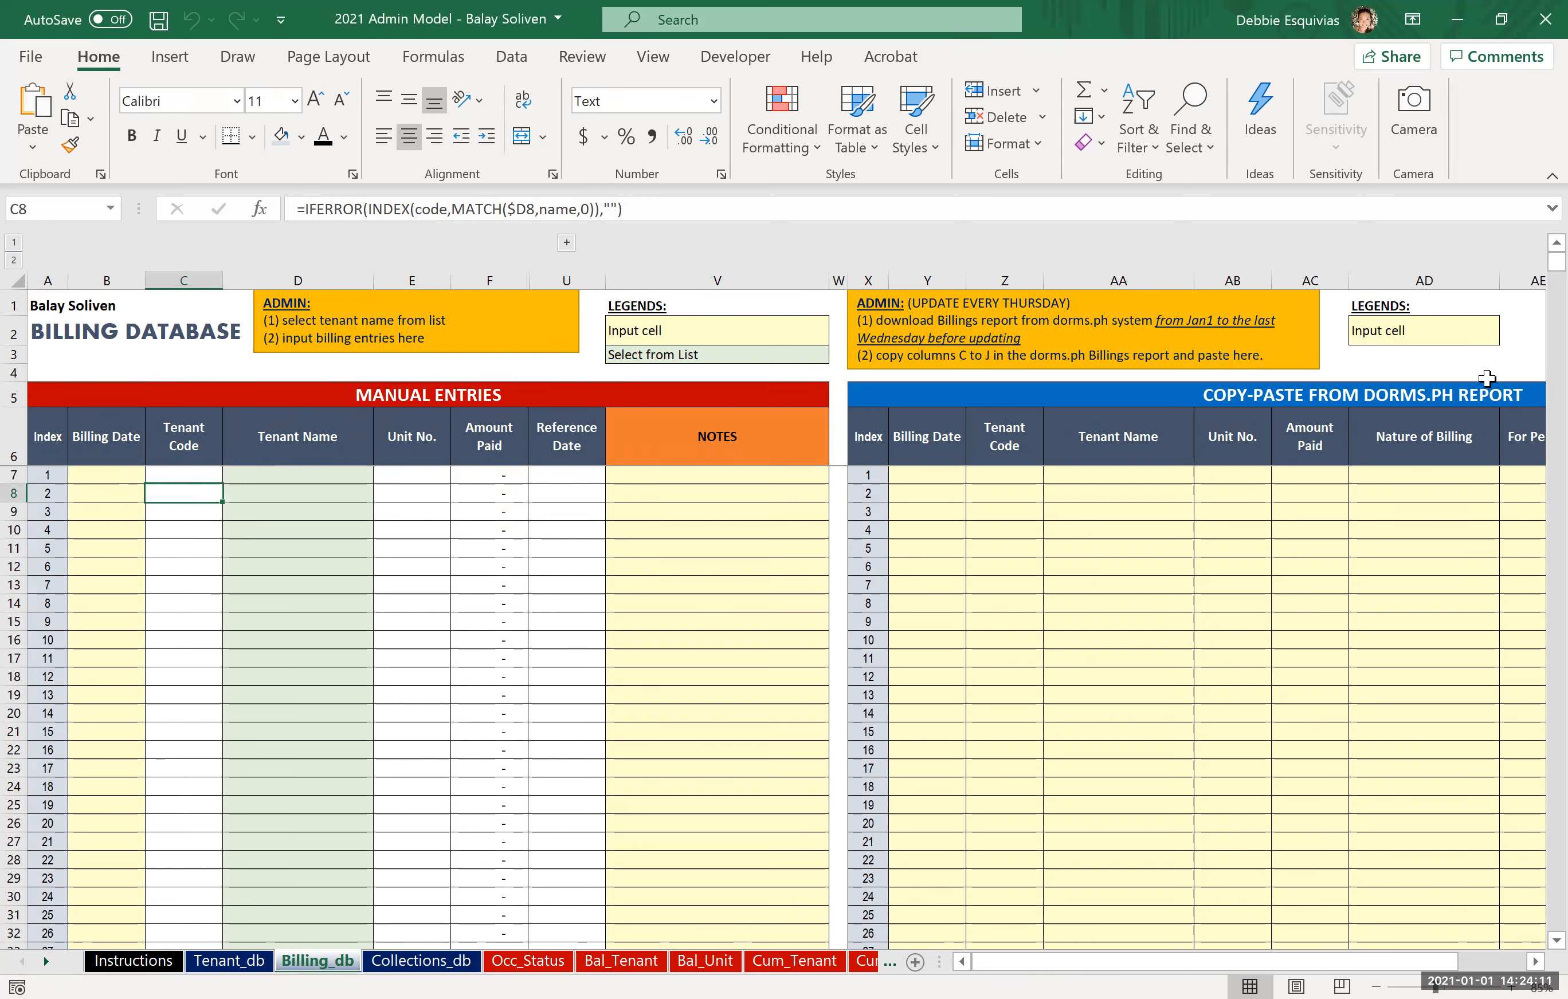
{"action": "left_click", "coordinate": [1189, 490]}
{"action": "key", "text": "Left"}
{"action": "key", "text": "Up"}
{"action": "key", "text": "Up"}
{"action": "key", "text": "Up"}
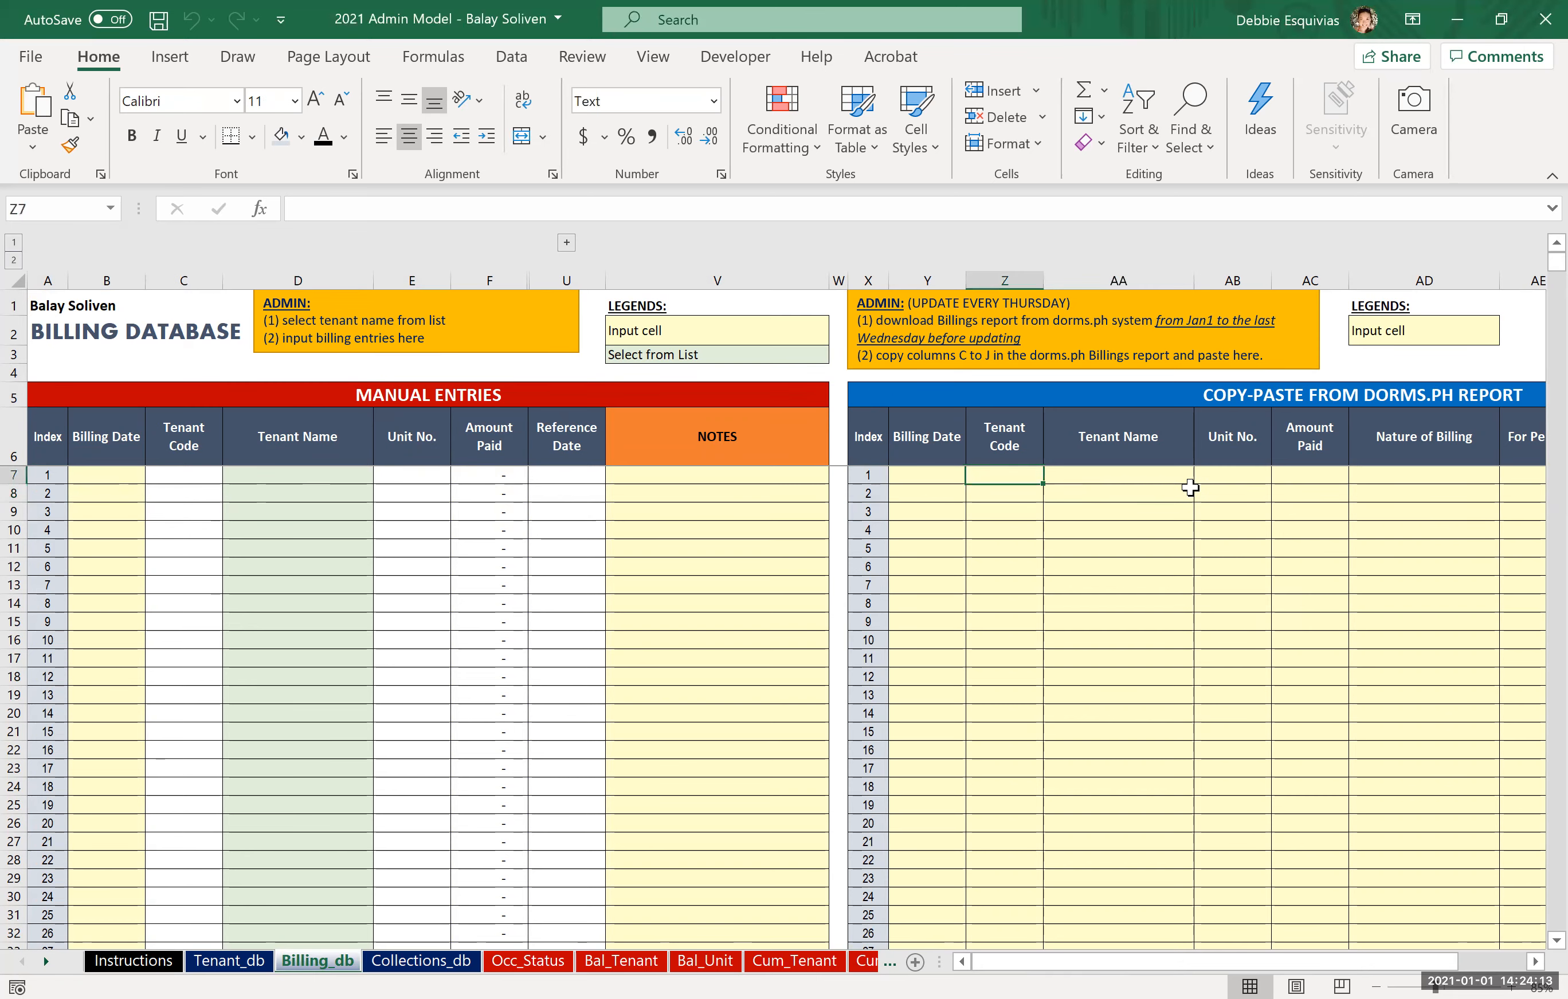
{"action": "key", "text": "Down"}
{"action": "key", "text": "Down"}
{"action": "key", "text": "Down"}
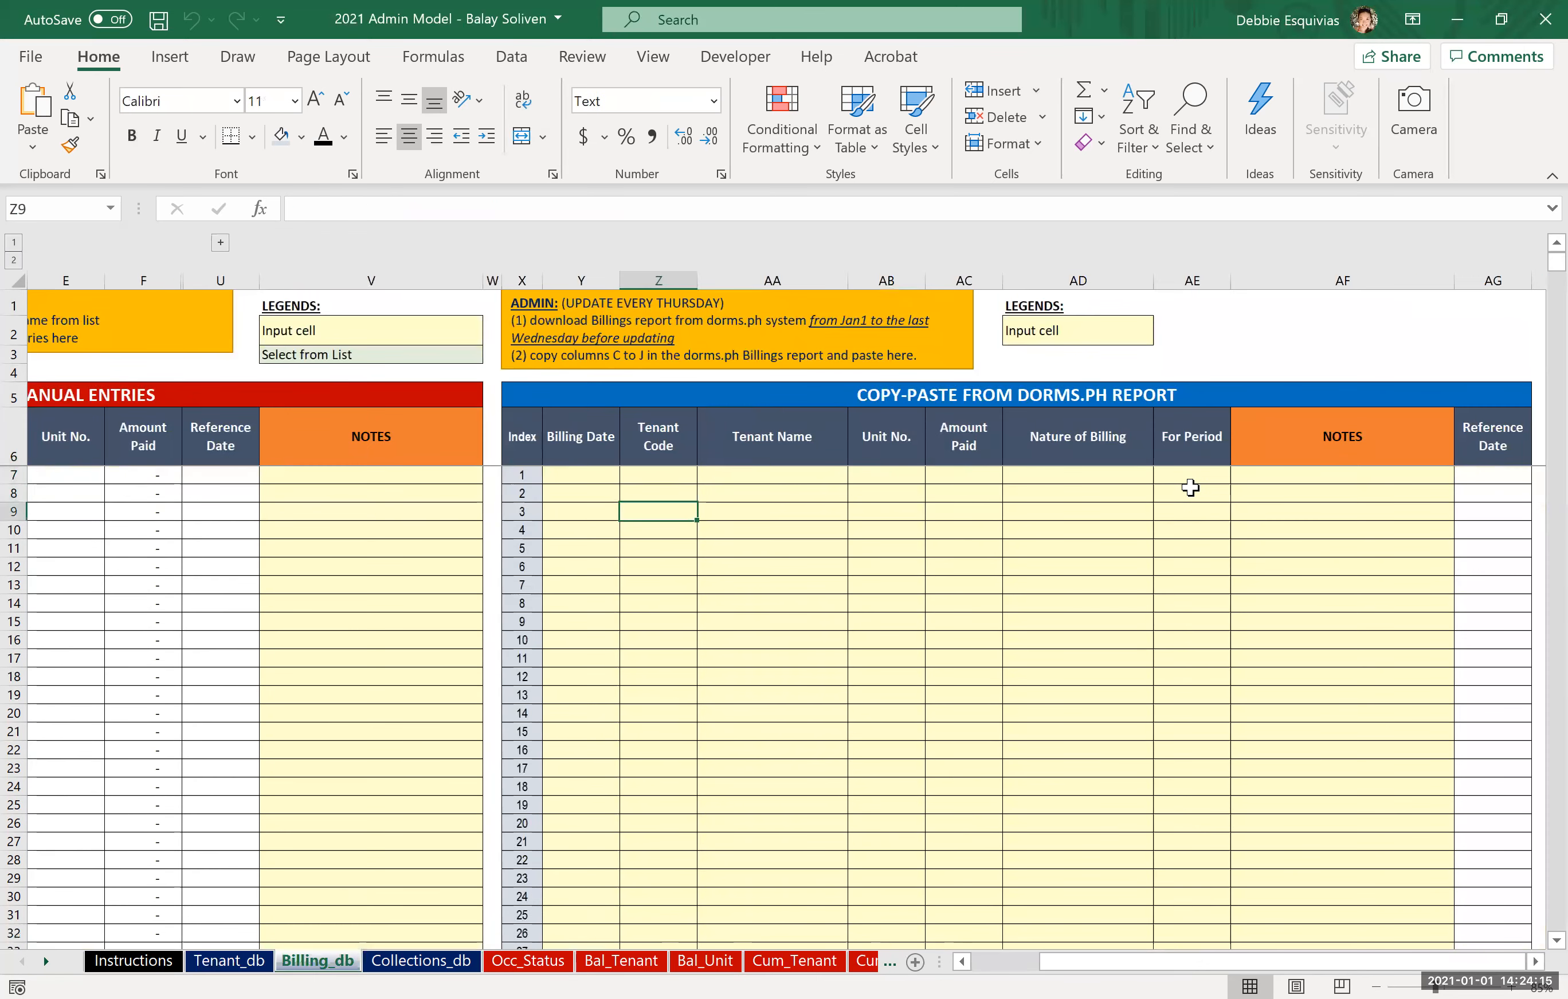
{"action": "key", "text": "ctrl+Home"}
{"action": "key", "text": "Right"}
{"action": "key", "text": "Up"}
{"action": "key", "text": "Down"}
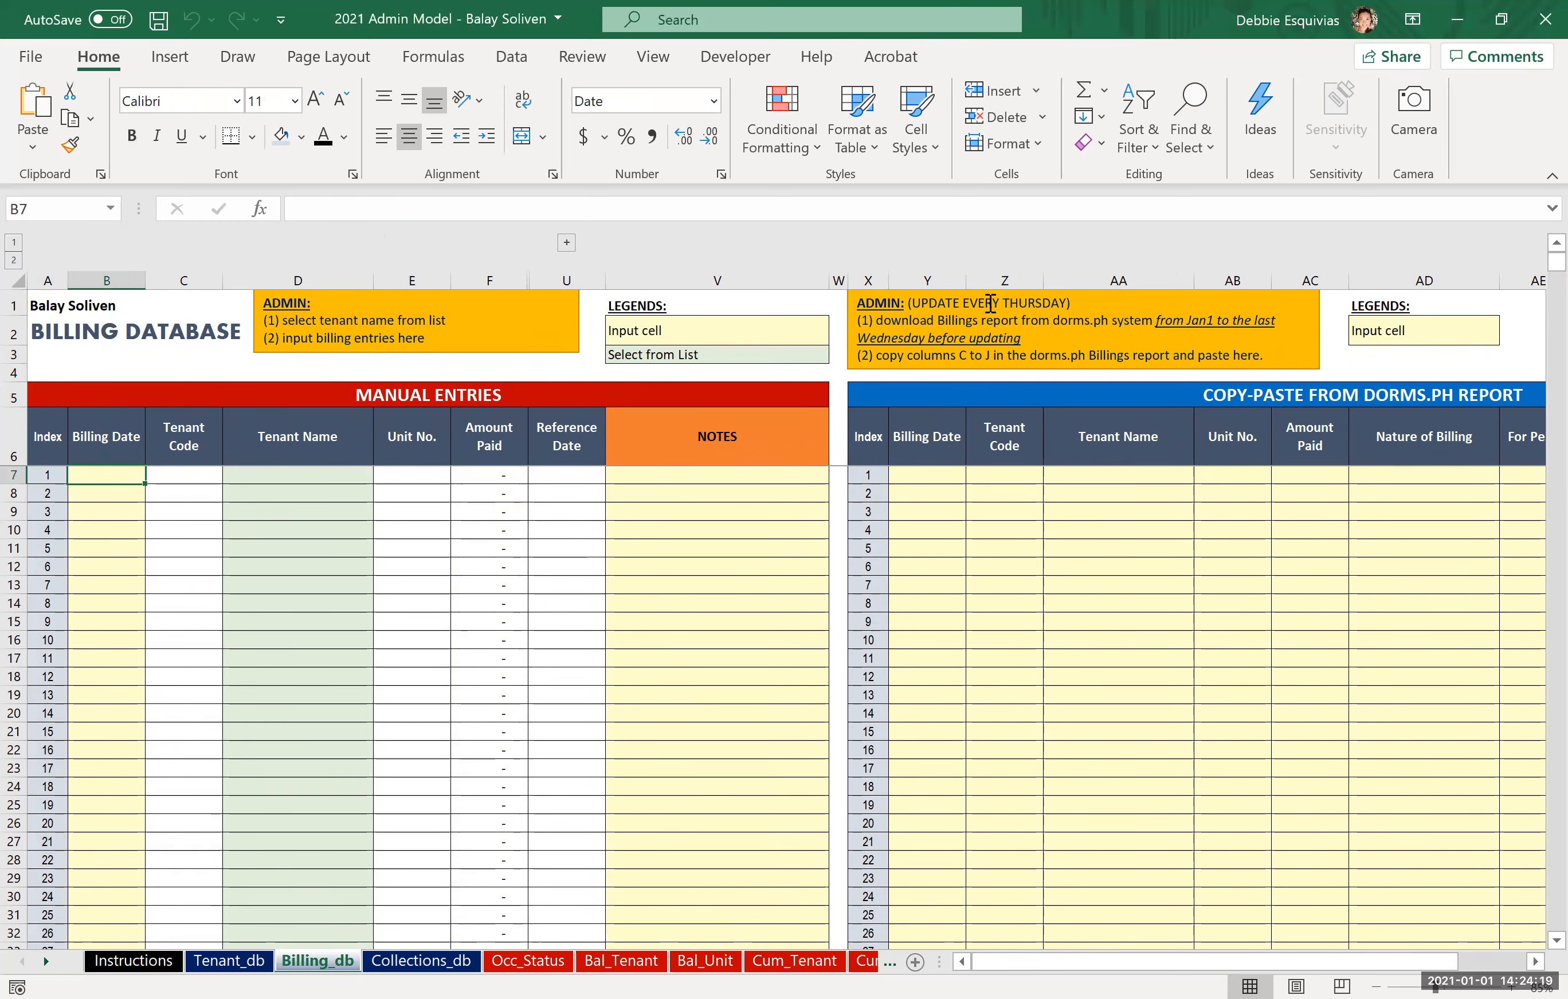
Expand the grouped charge columns of the manual entries table and review the preset and blank headings in G6:T6.
{"action": "left_click", "coordinate": [567, 243]}
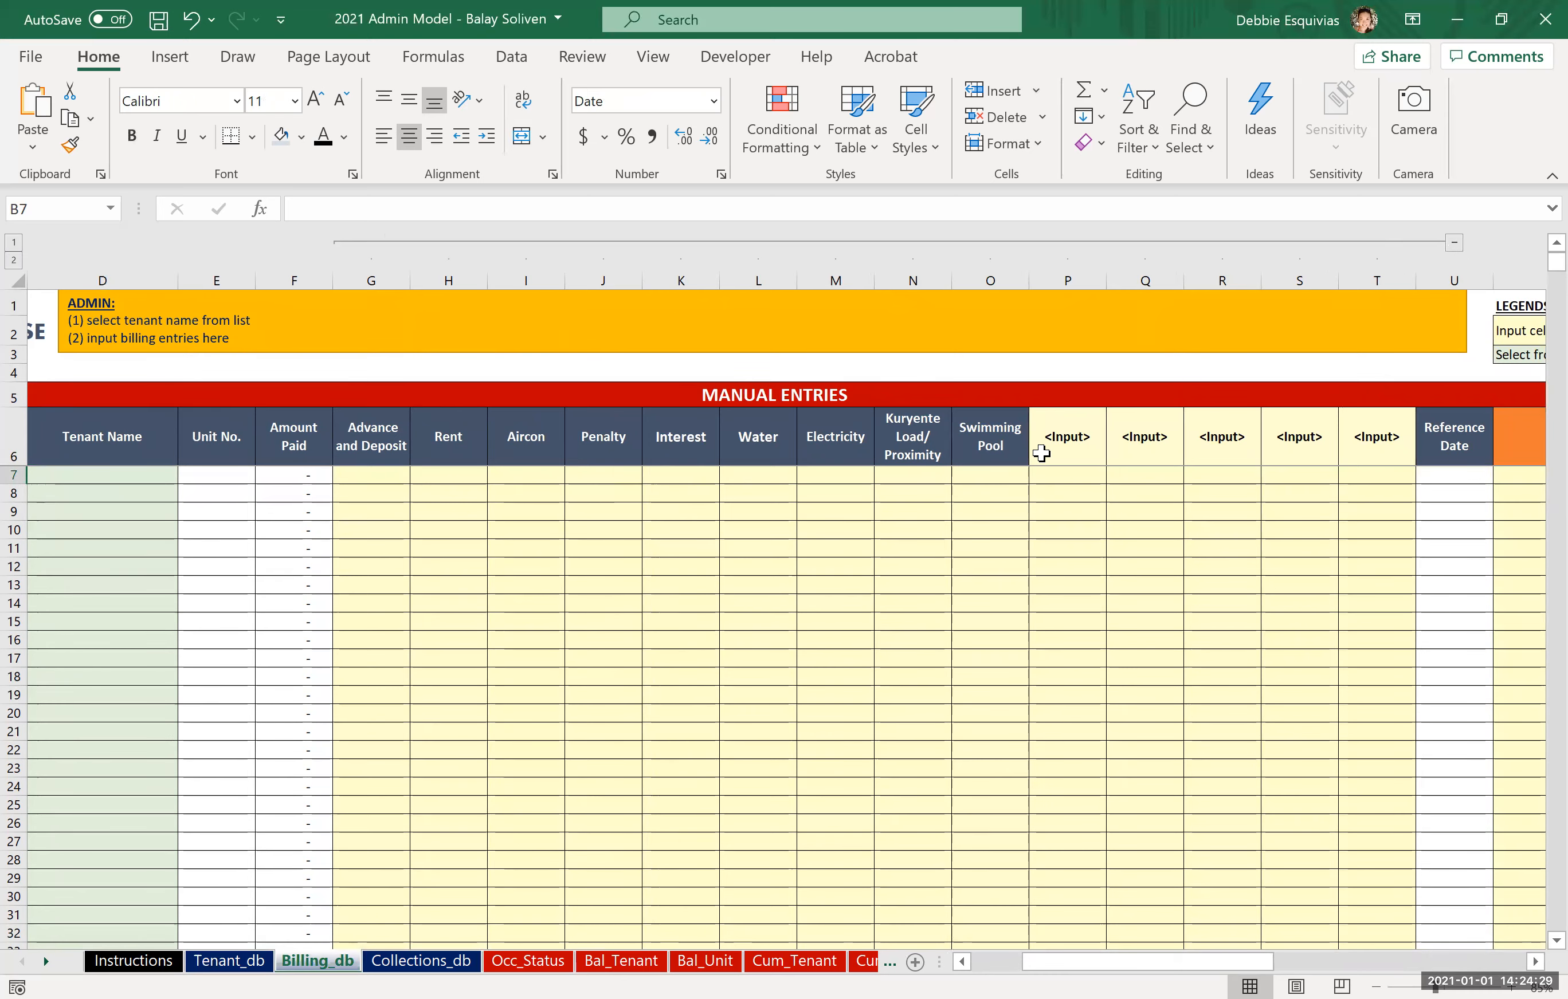
{"action": "left_click_drag", "start_coordinate": [382, 428], "coordinate": [986, 428]}
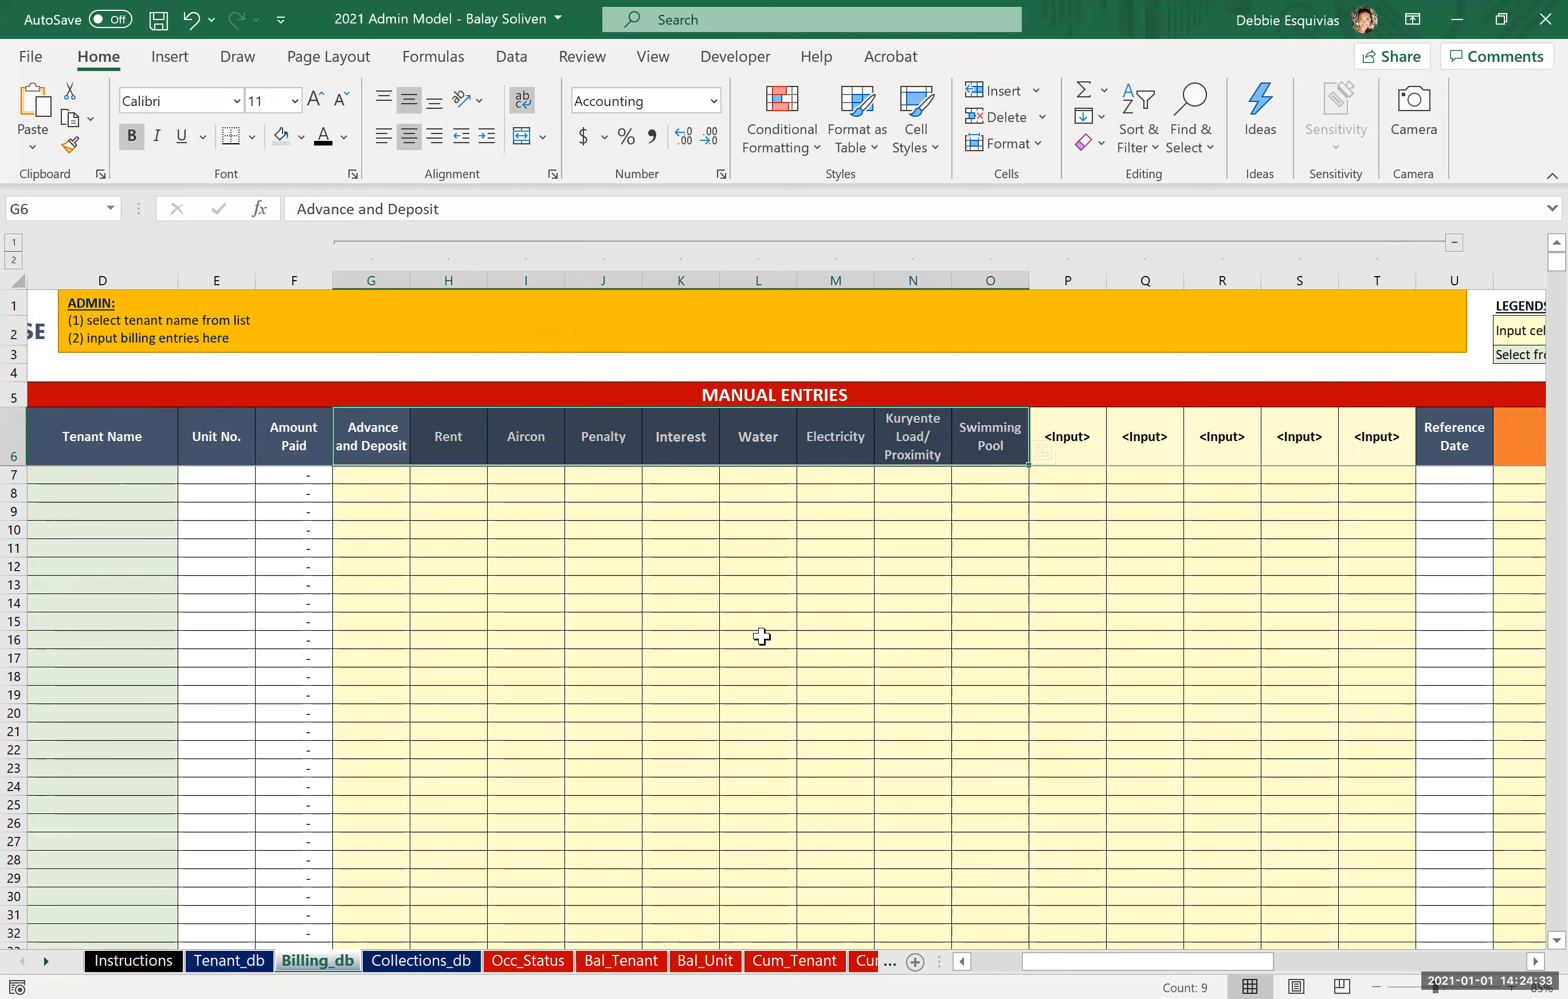
{"action": "left_click_drag", "start_coordinate": [1072, 454], "coordinate": [1338, 441]}
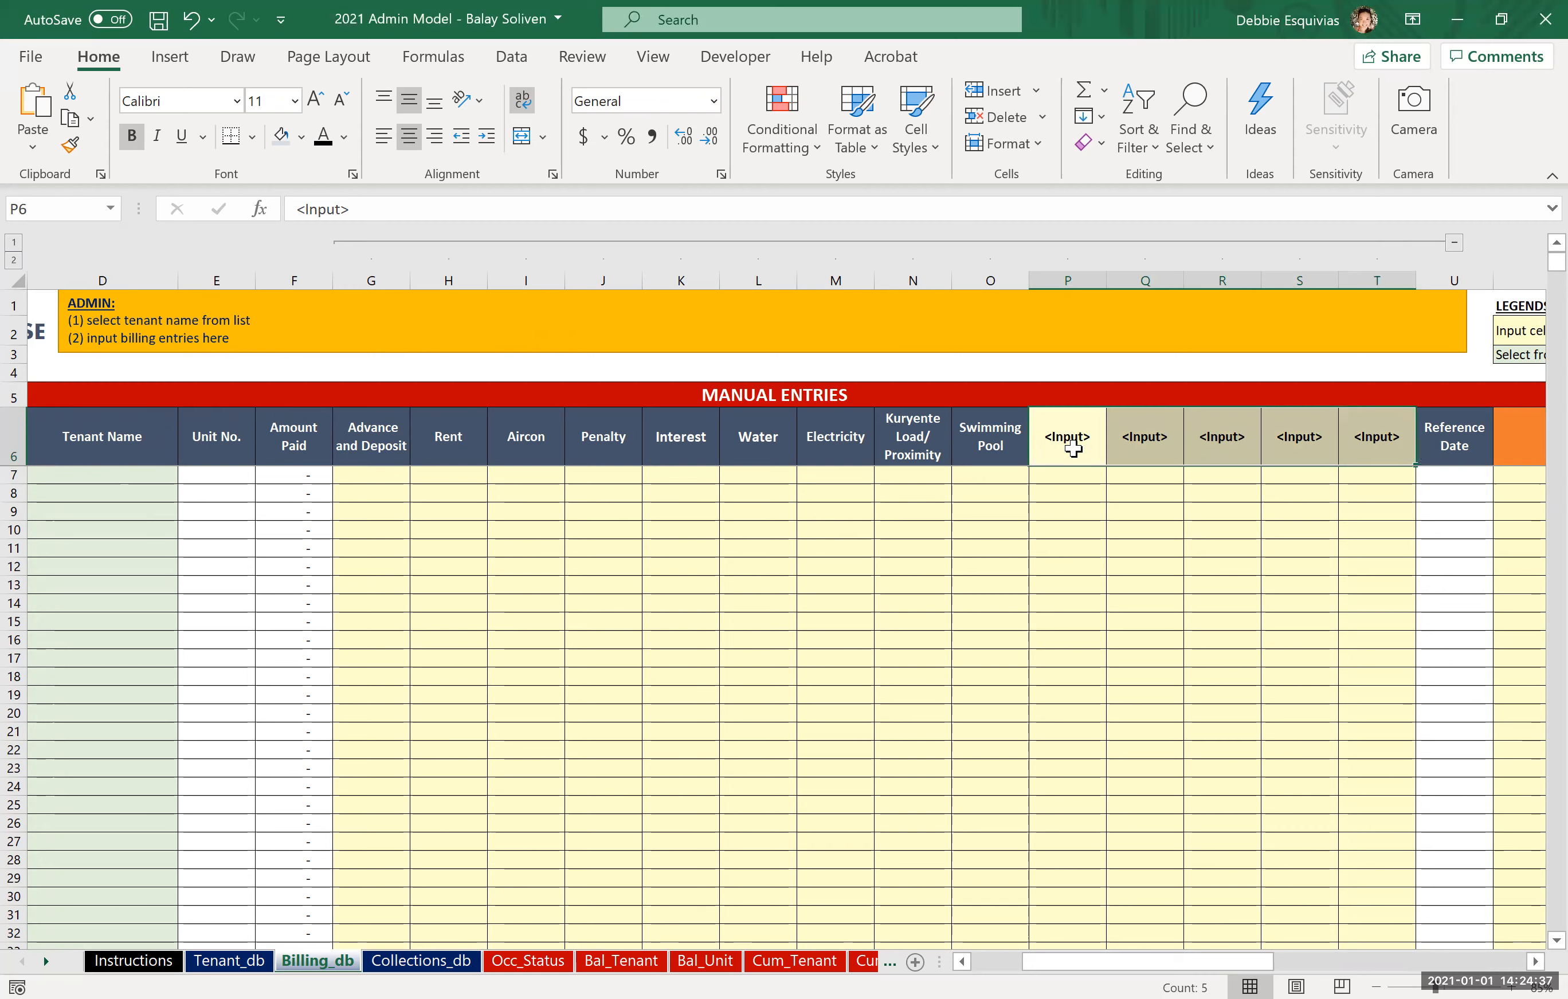
Replace the first blank charge heading in P6 with Gym Usage.
{"action": "left_click", "coordinate": [1073, 450]}
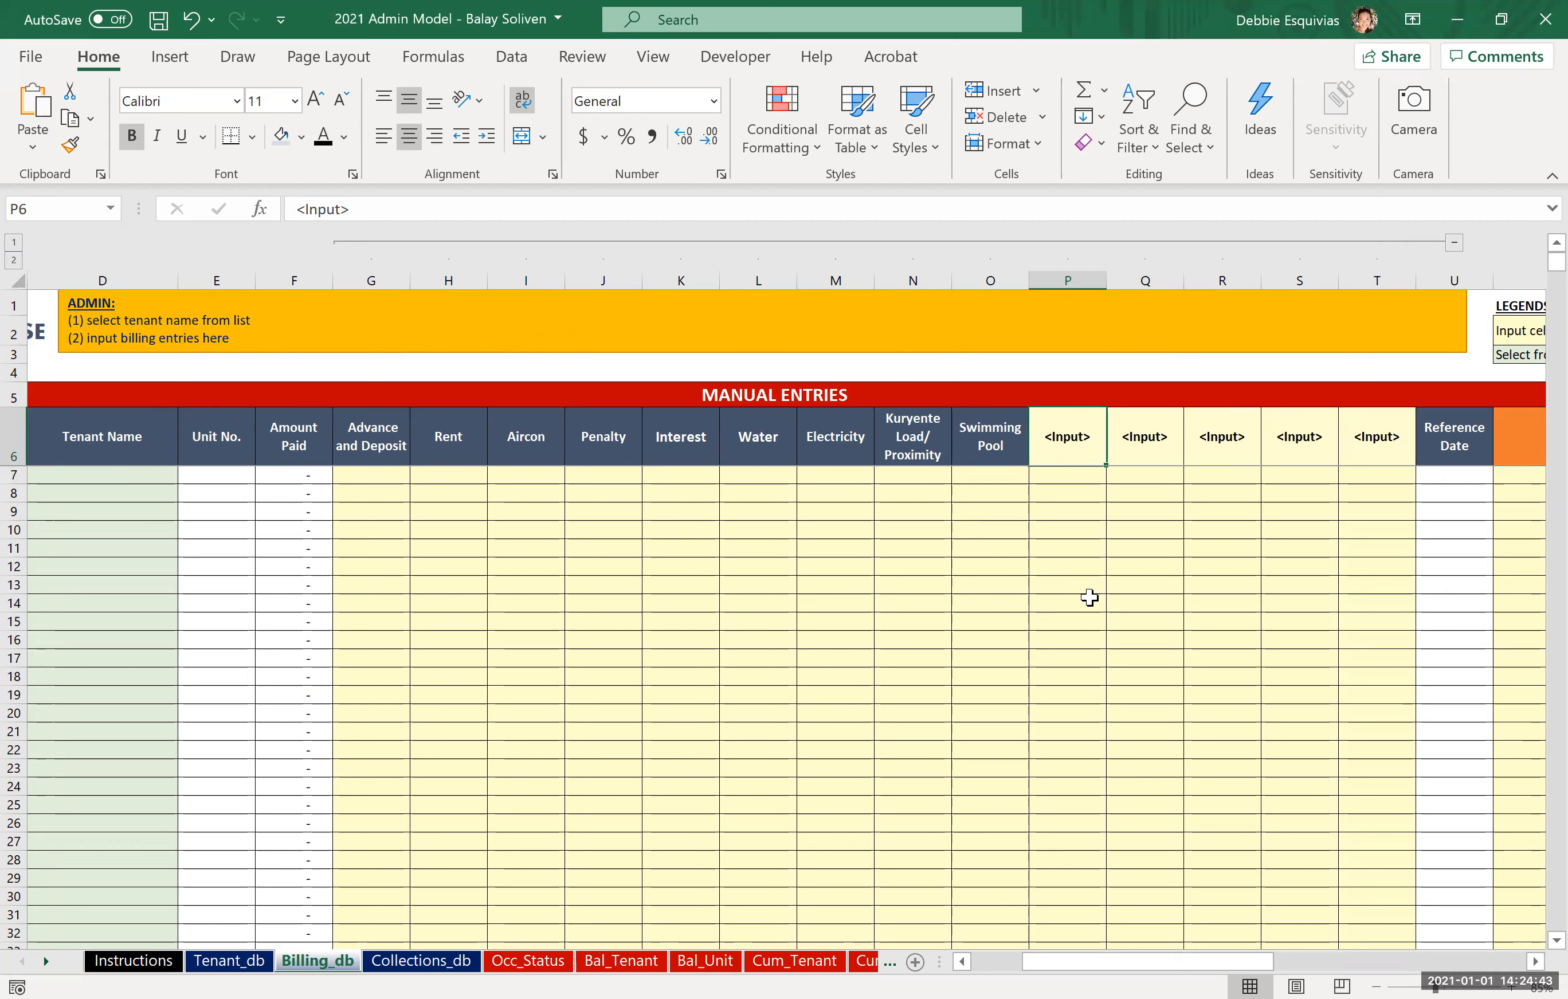
{"action": "type", "text": "Gym Usage"}
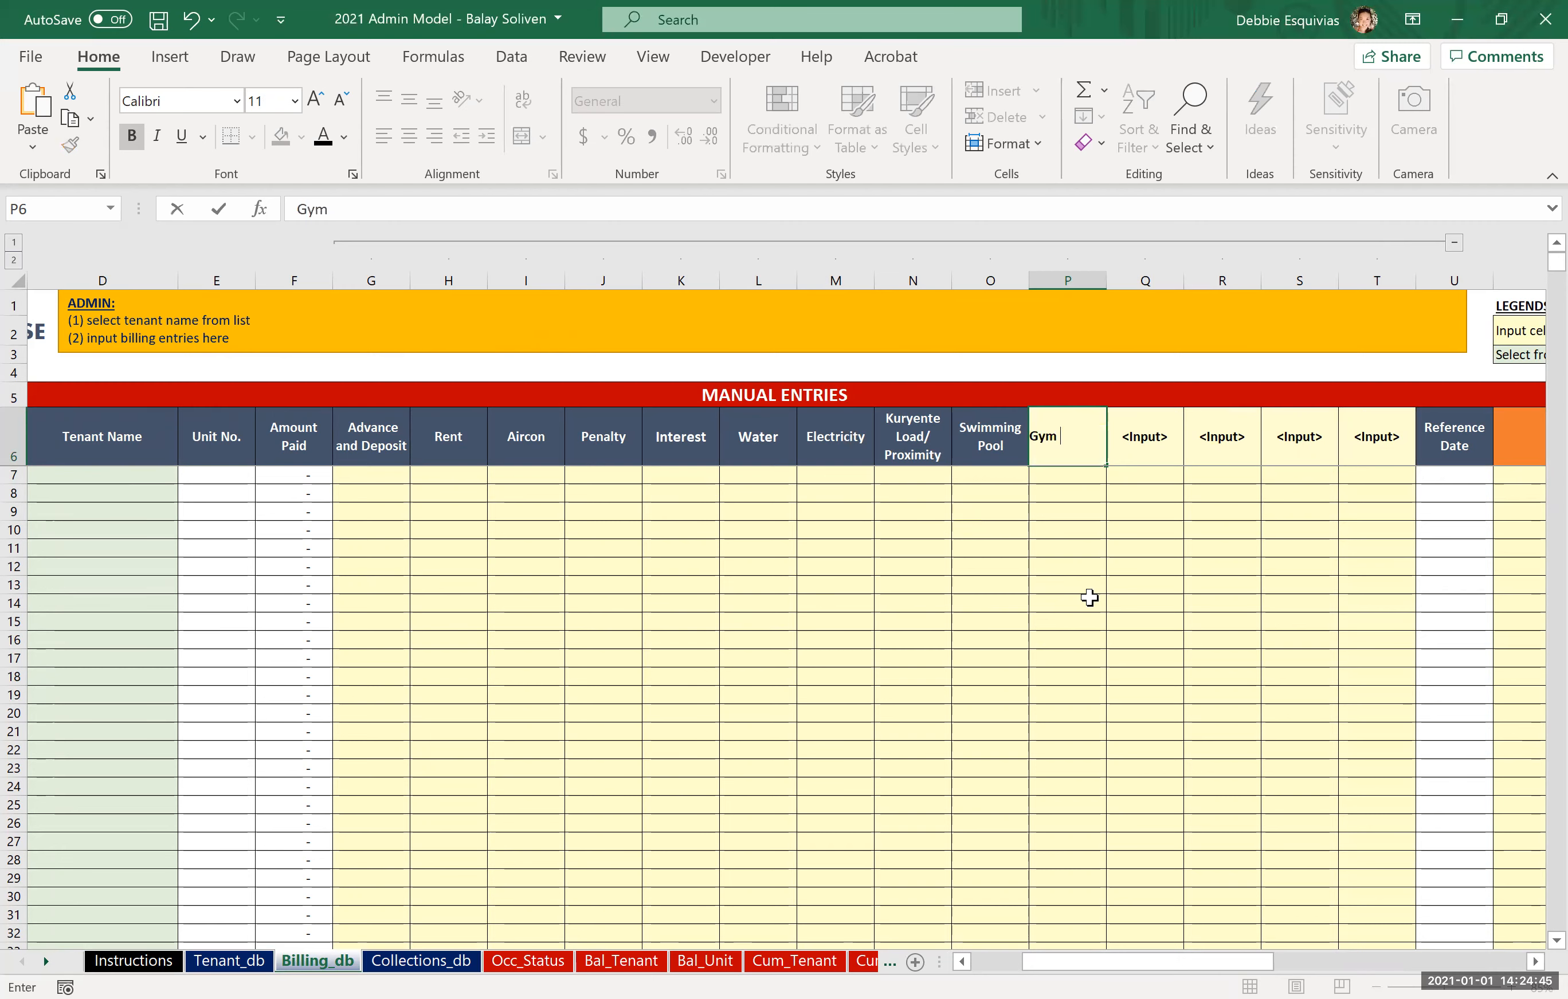
{"action": "key", "text": "Return"}
{"action": "key", "text": "Up"}
{"action": "key", "text": "Left"}
{"action": "key", "text": "Right"}
{"action": "key", "text": "Down"}
Enter 1/5/2020 as the billing date in B7 and choose the unit A tenant for D7.
{"action": "key", "text": "Left"}
{"action": "key", "text": "Left"}
{"action": "key", "text": "Left"}
{"action": "key", "text": "Left"}
{"action": "key", "text": "Left"}
{"action": "key", "text": "Left"}
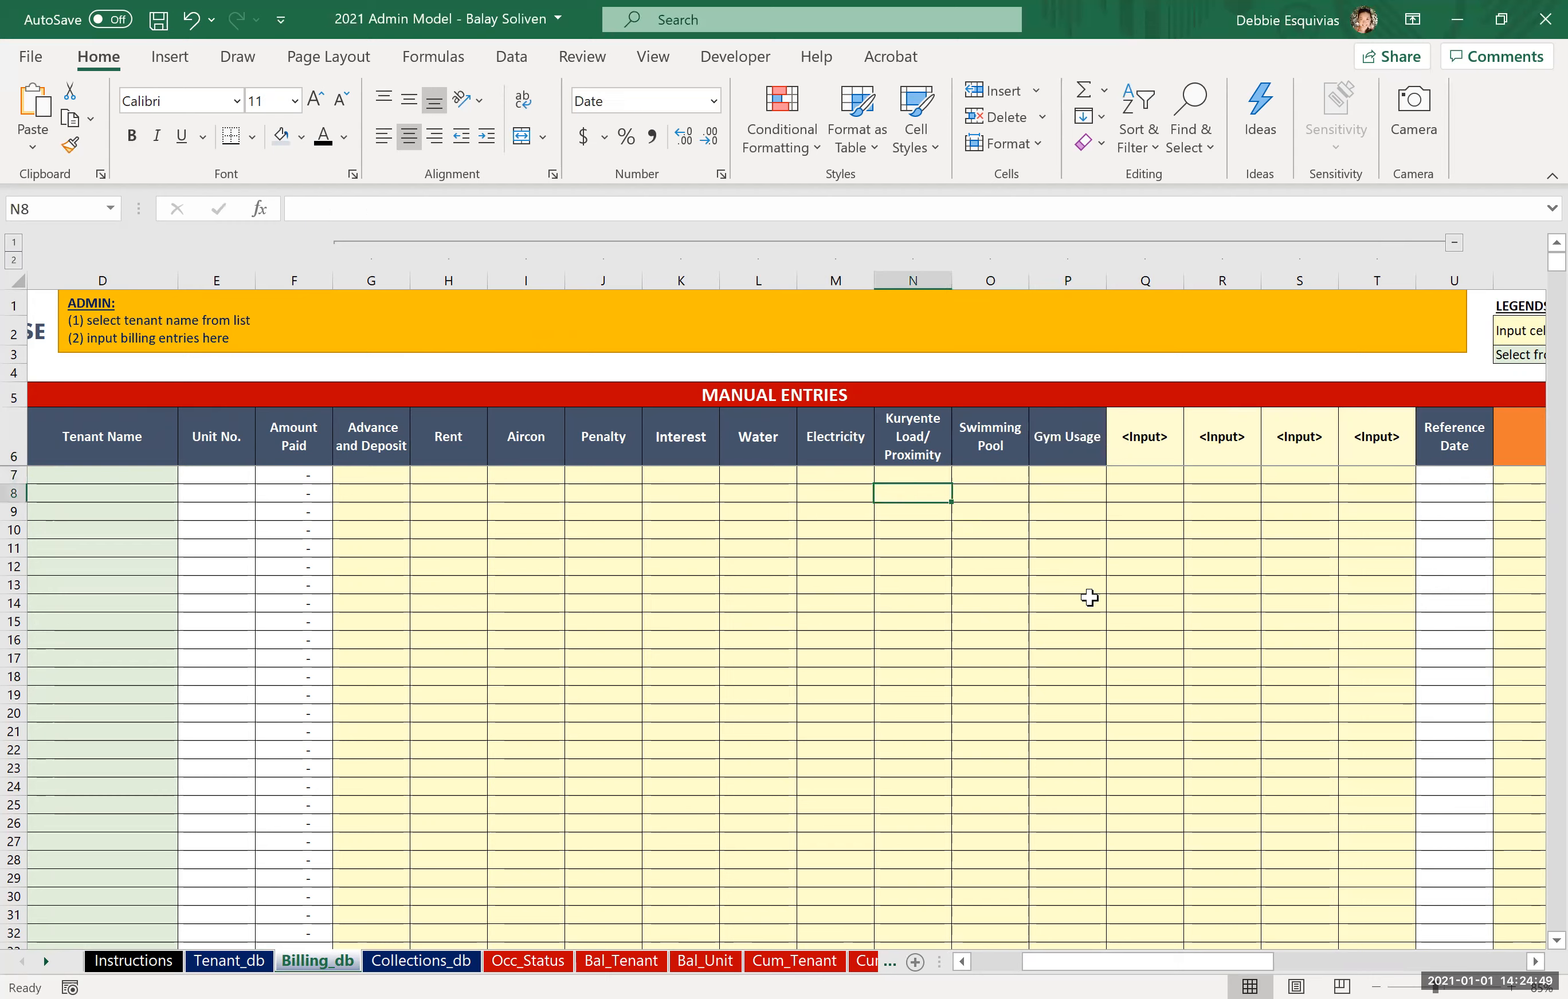
{"action": "key", "text": "Right"}
{"action": "key", "text": "Right"}
{"action": "key", "text": "Right"}
{"action": "key", "text": "Right"}
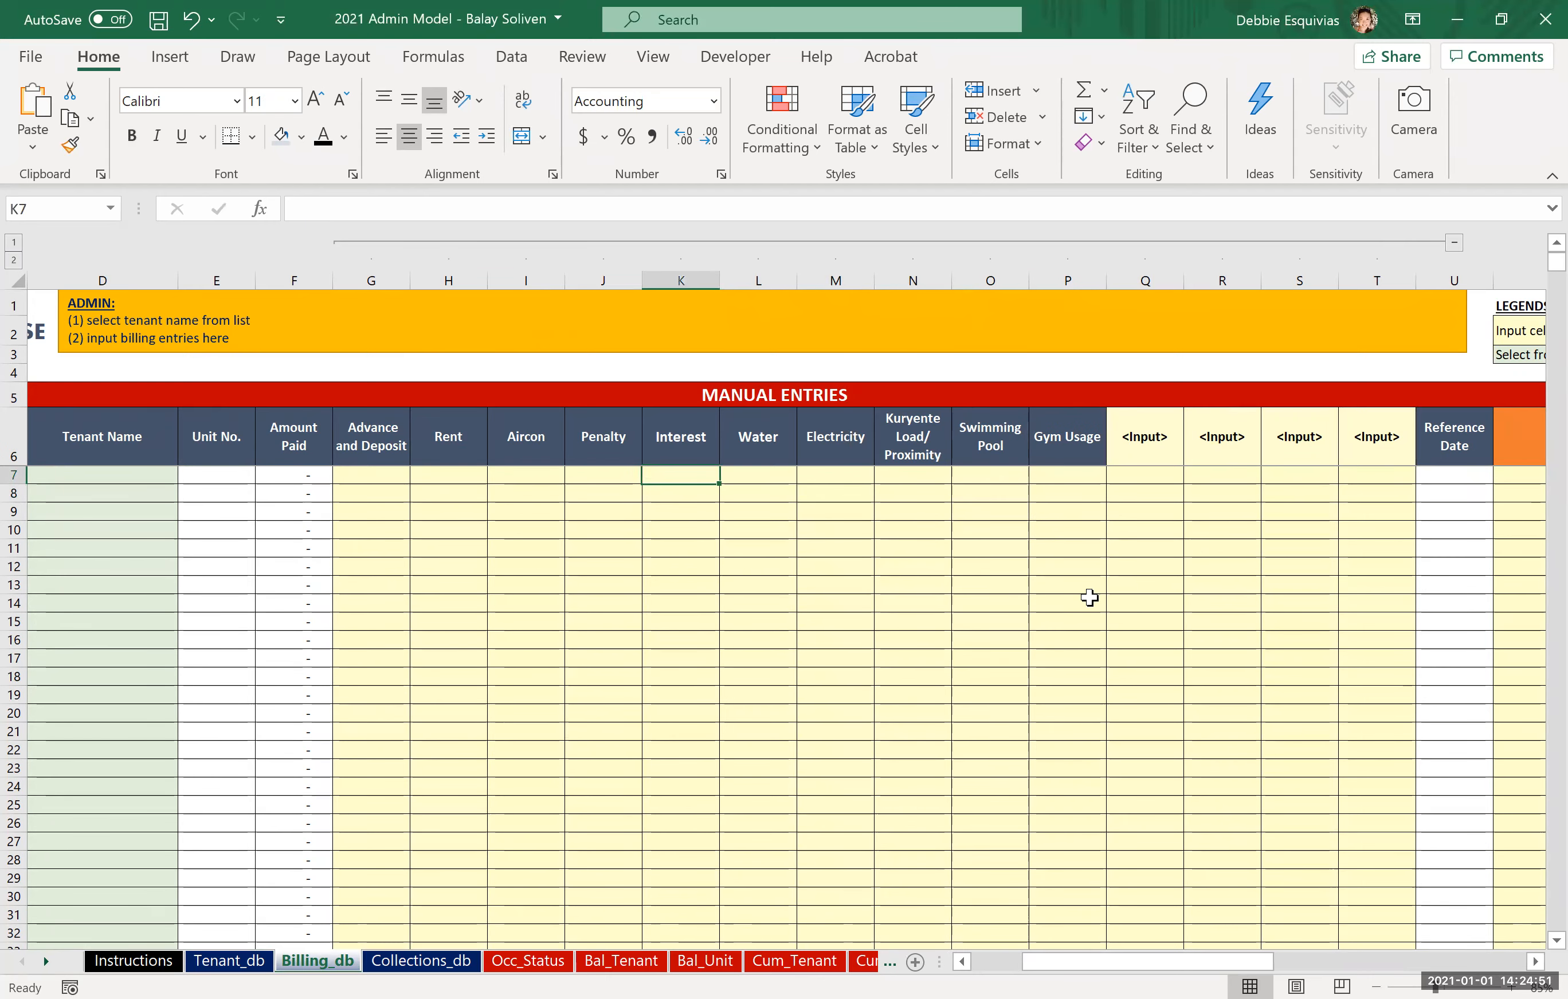
{"action": "key", "text": "Left"}
{"action": "key", "text": "Left"}
{"action": "key", "text": "Left"}
{"action": "key", "text": "Left"}
{"action": "key", "text": "Left"}
{"action": "key", "text": "Left"}
{"action": "key", "text": "Left"}
{"action": "key", "text": "Left"}
{"action": "key", "text": "Left"}
{"action": "key", "text": "Left"}
{"action": "key", "text": "Left"}
{"action": "key", "text": "Left"}
{"action": "key", "text": "Left"}
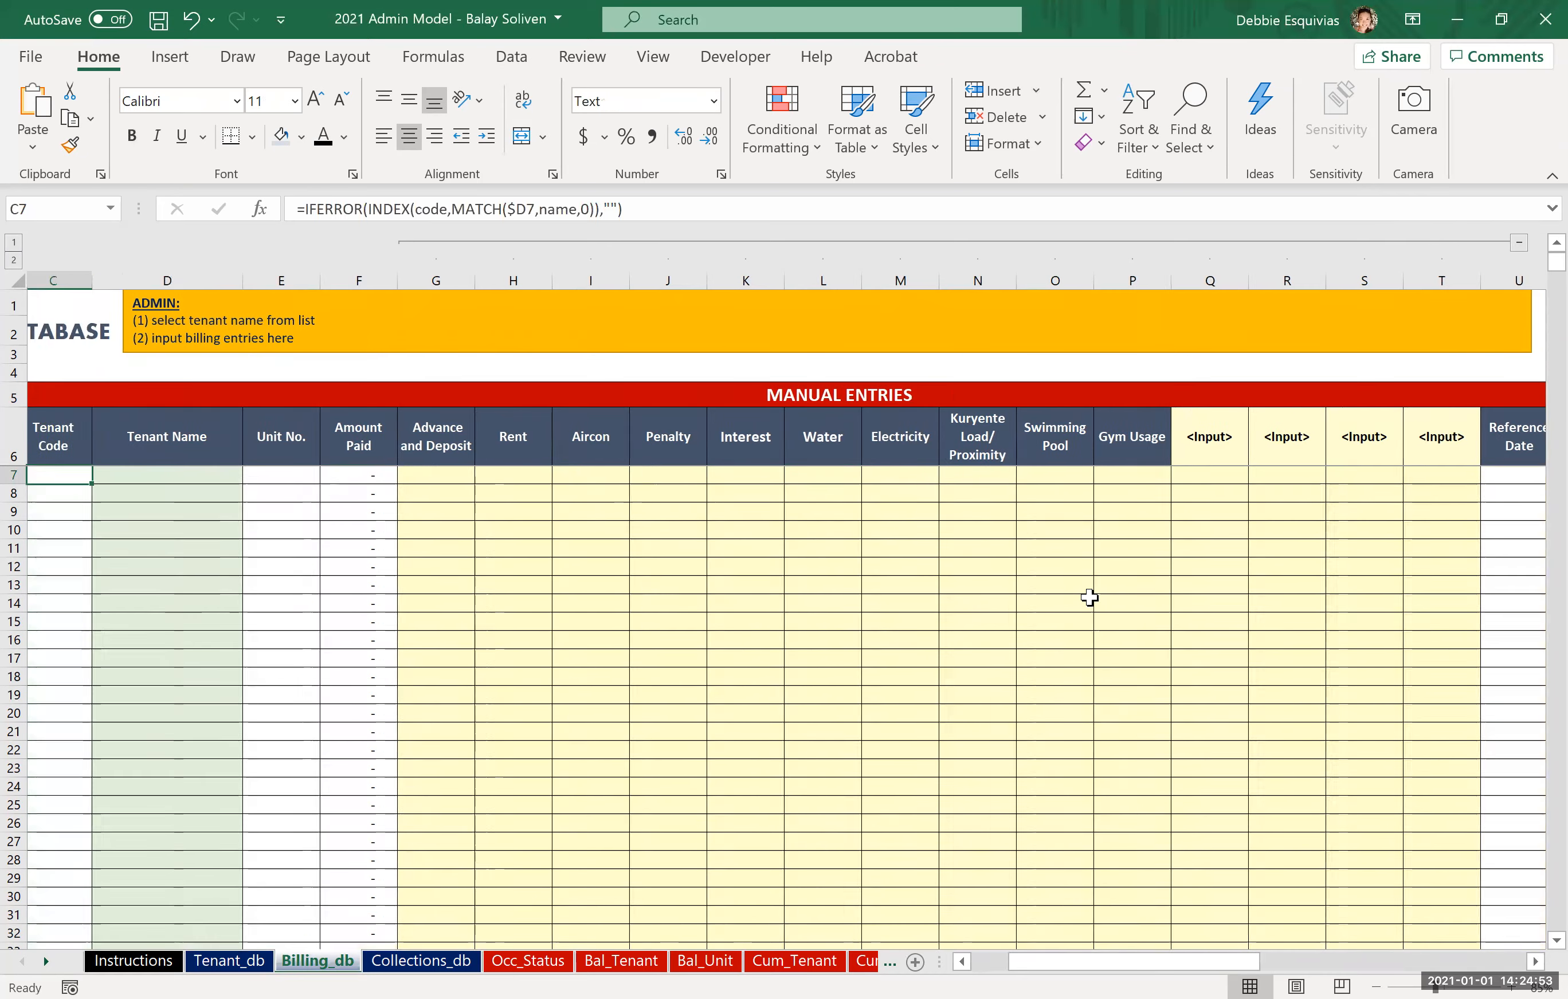
{"action": "key", "text": "Right"}
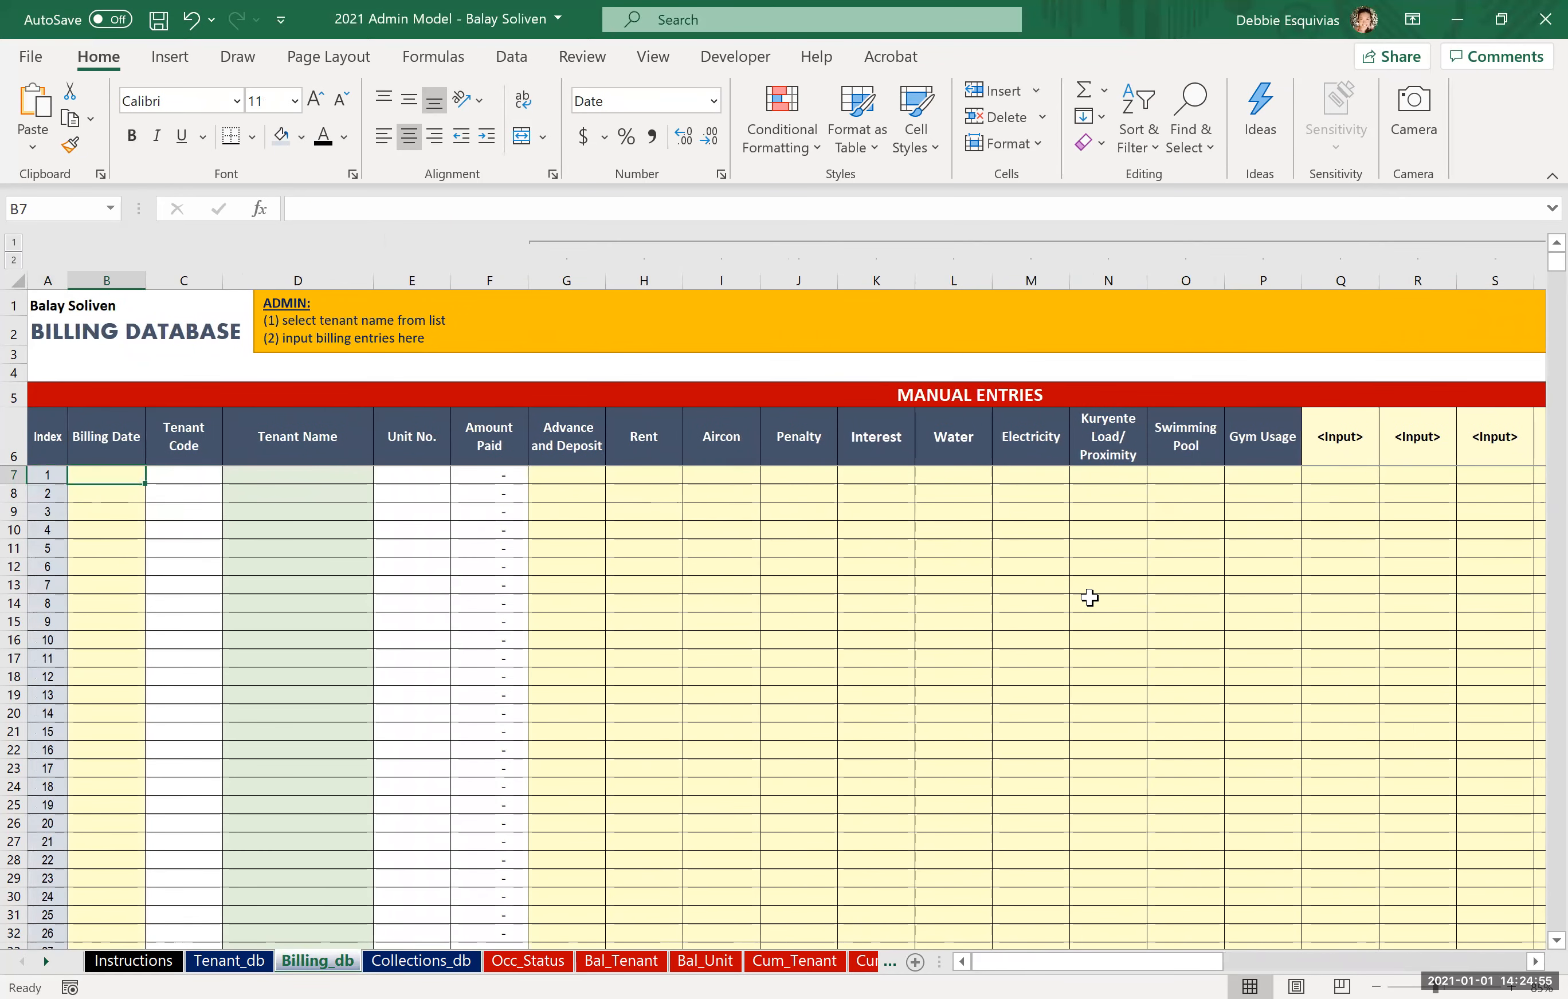
{"action": "type", "text": "1/5/2020"}
{"action": "key", "text": "Right"}
{"action": "key", "text": "Right"}
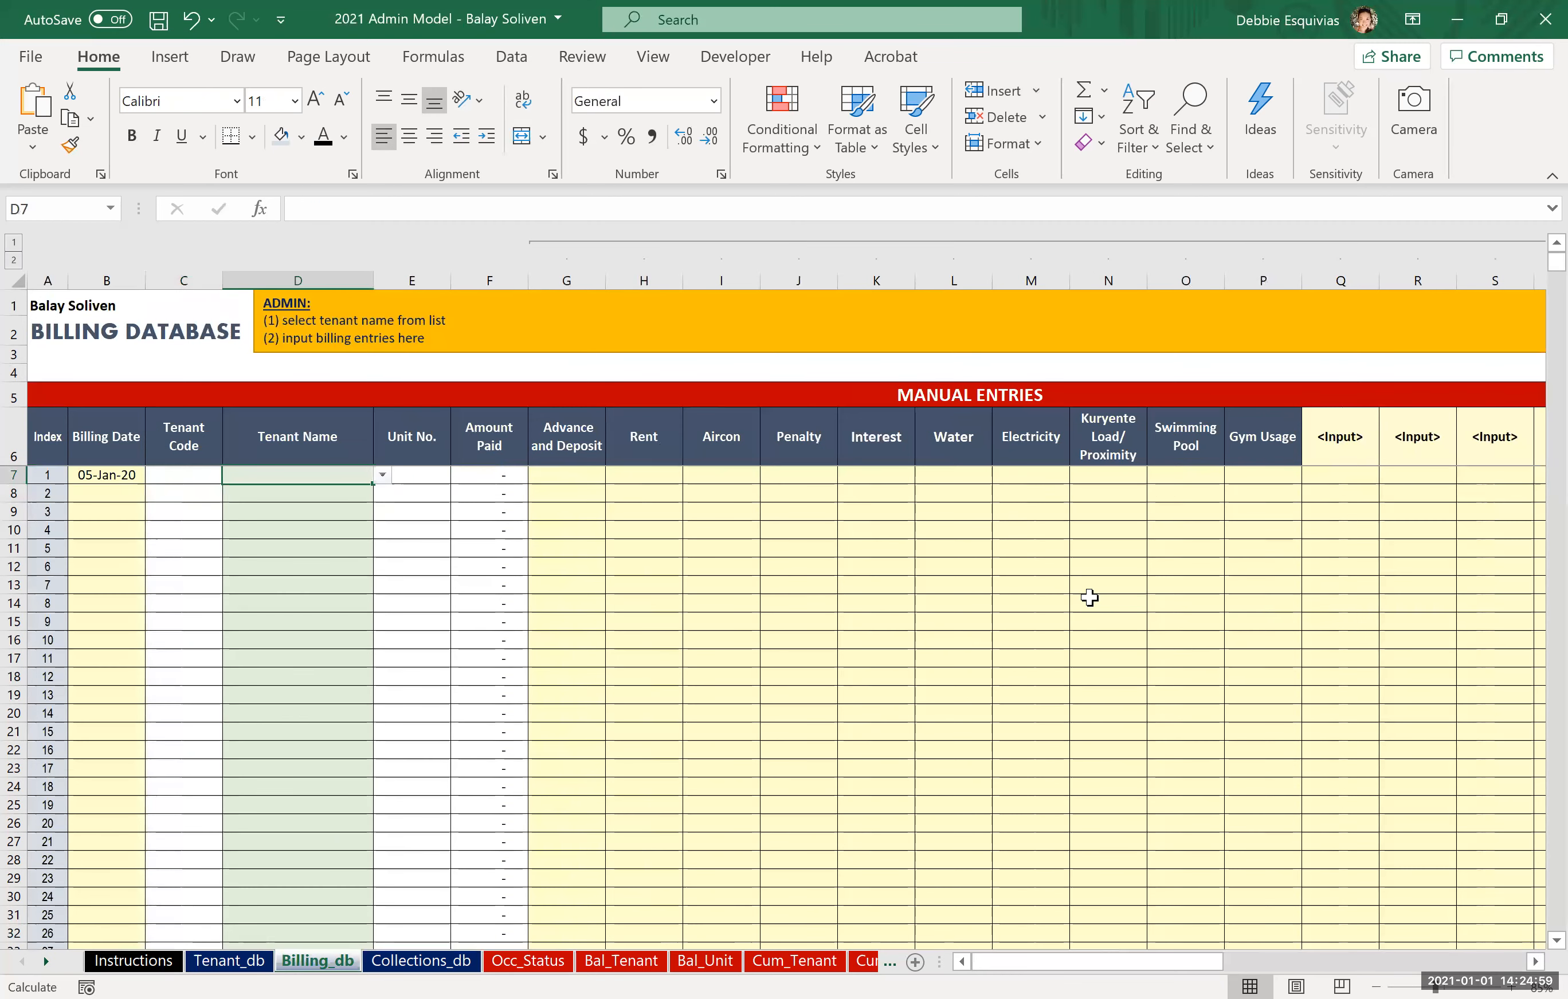
{"action": "key", "text": "alt+Down"}
{"action": "key", "text": "Down"}
{"action": "key", "text": "Return"}
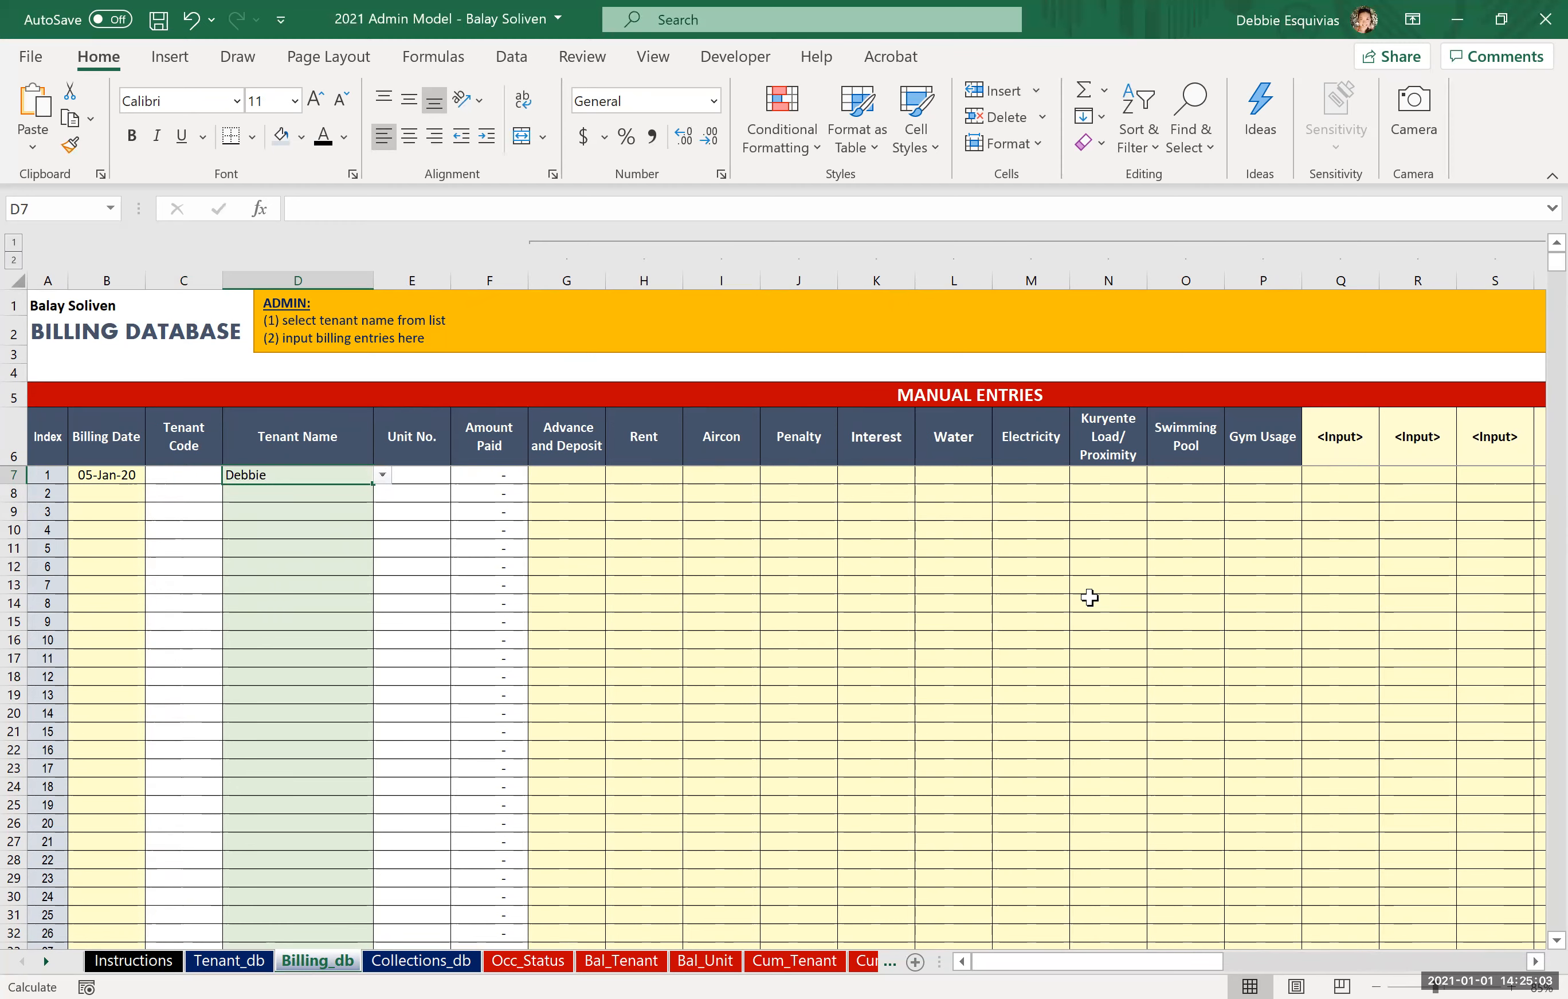
{"action": "key", "text": "Left"}
{"action": "key", "text": "Right"}
{"action": "key", "text": "Right"}
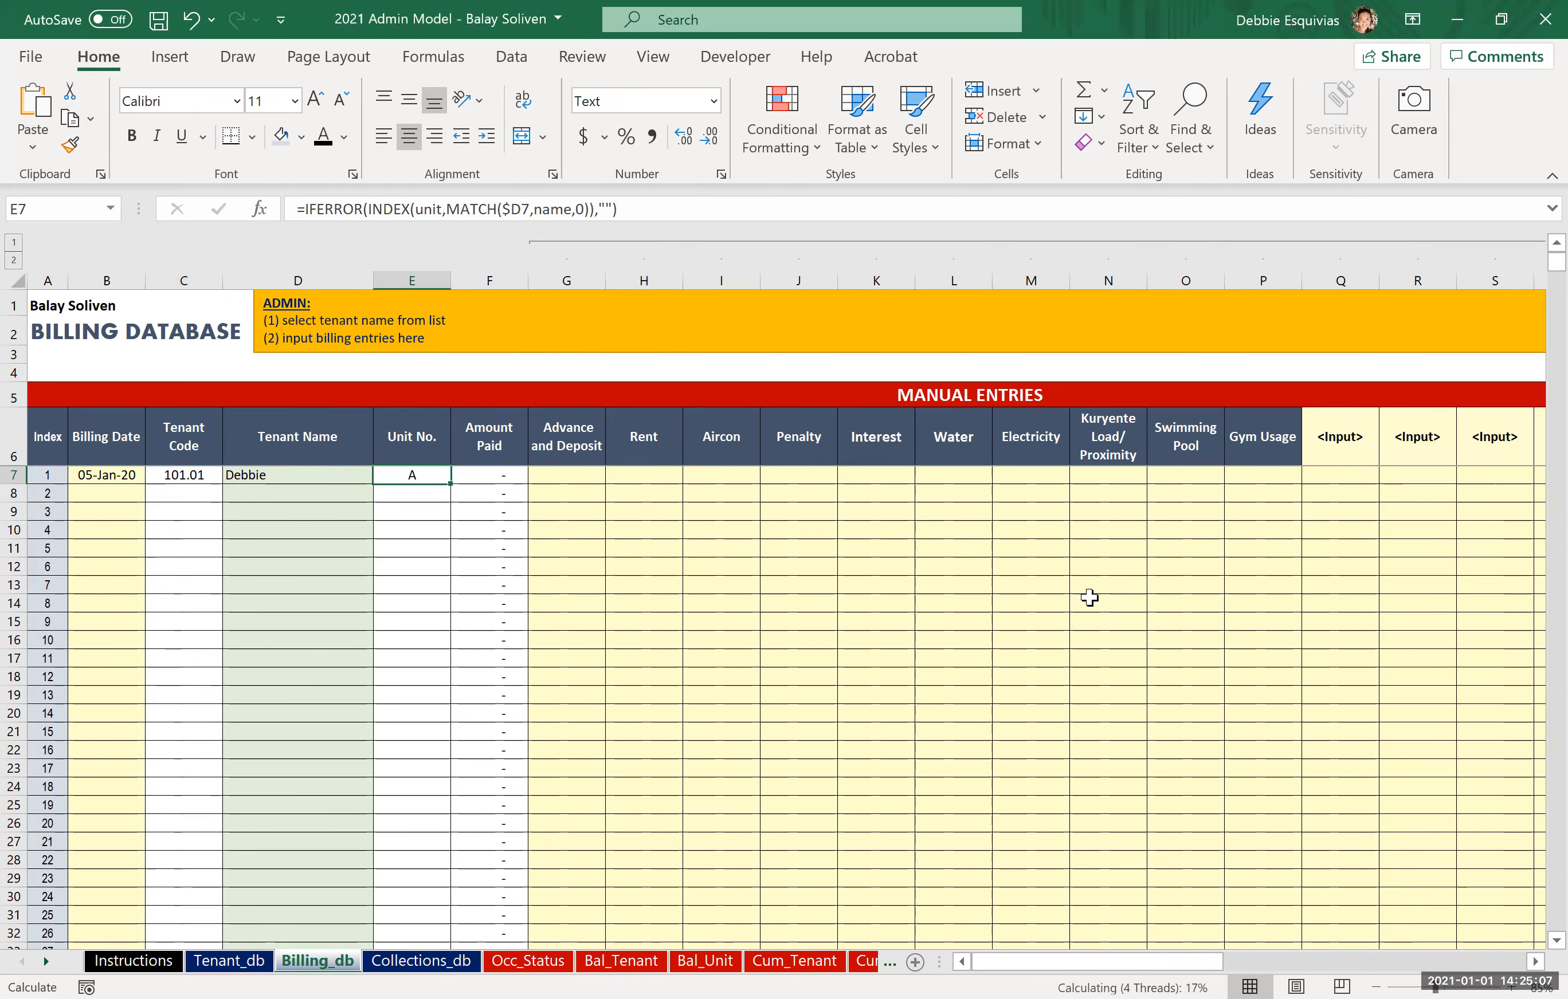
Enter 10500 as the tenant's rent charge in H7.
{"action": "key", "text": "Right"}
{"action": "key", "text": "Right"}
{"action": "key", "text": "Right"}
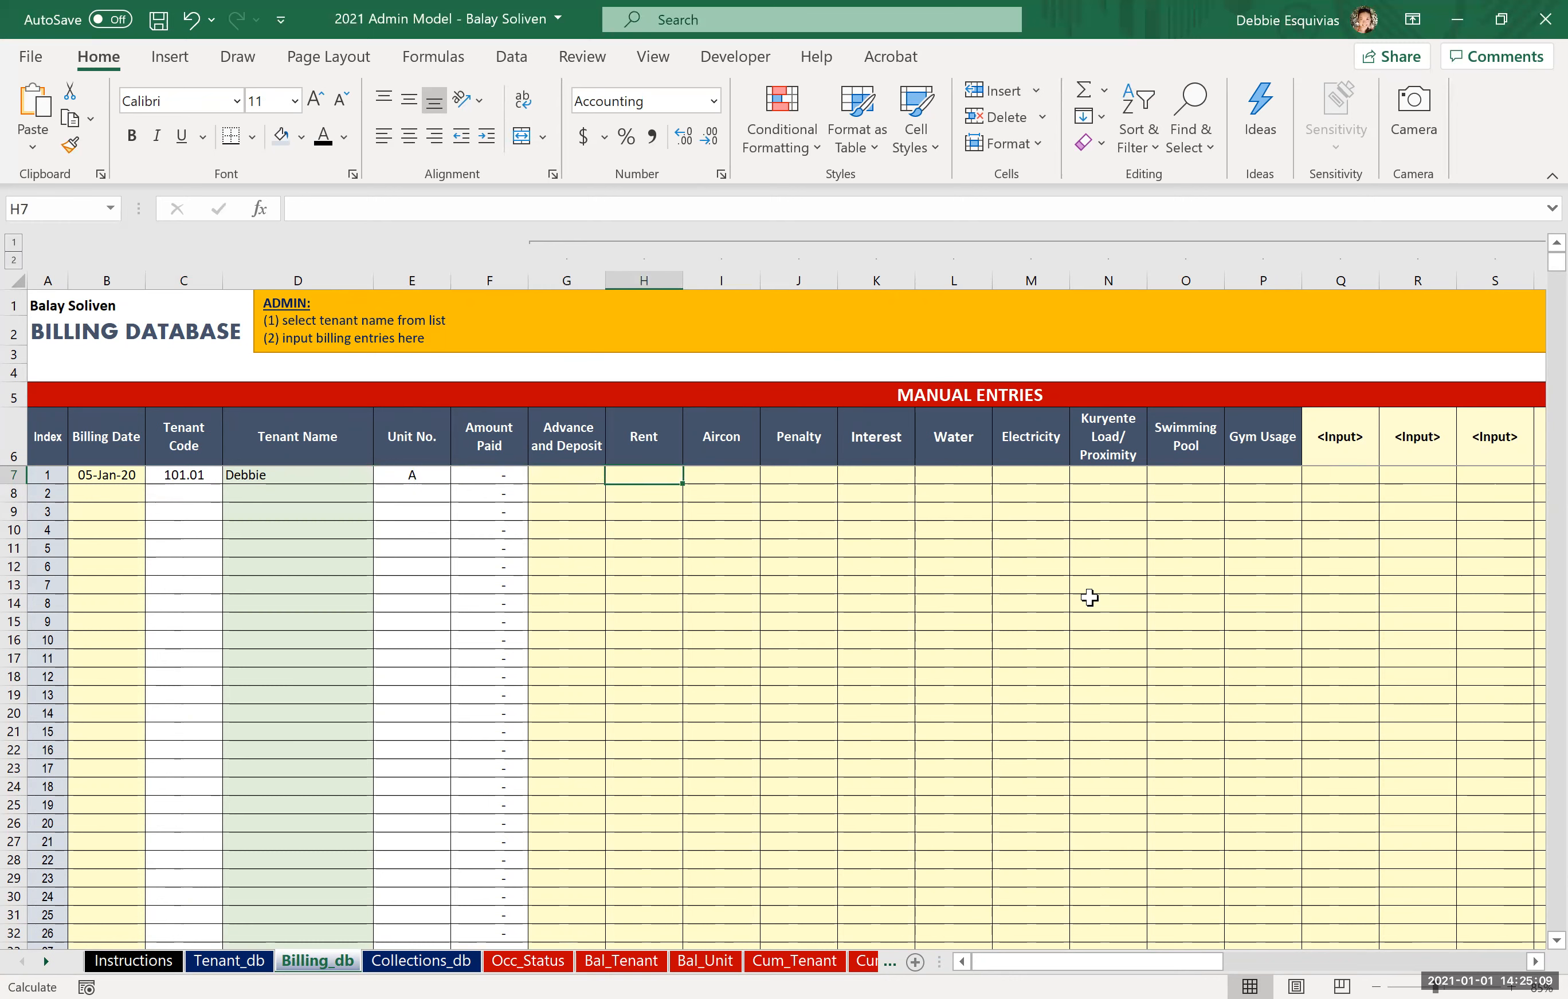
{"action": "type", "text": "10."}
{"action": "key", "text": "BackSpace"}
{"action": "type", "text": "500"}
{"action": "key", "text": "Up"}
{"action": "key", "text": "Down"}
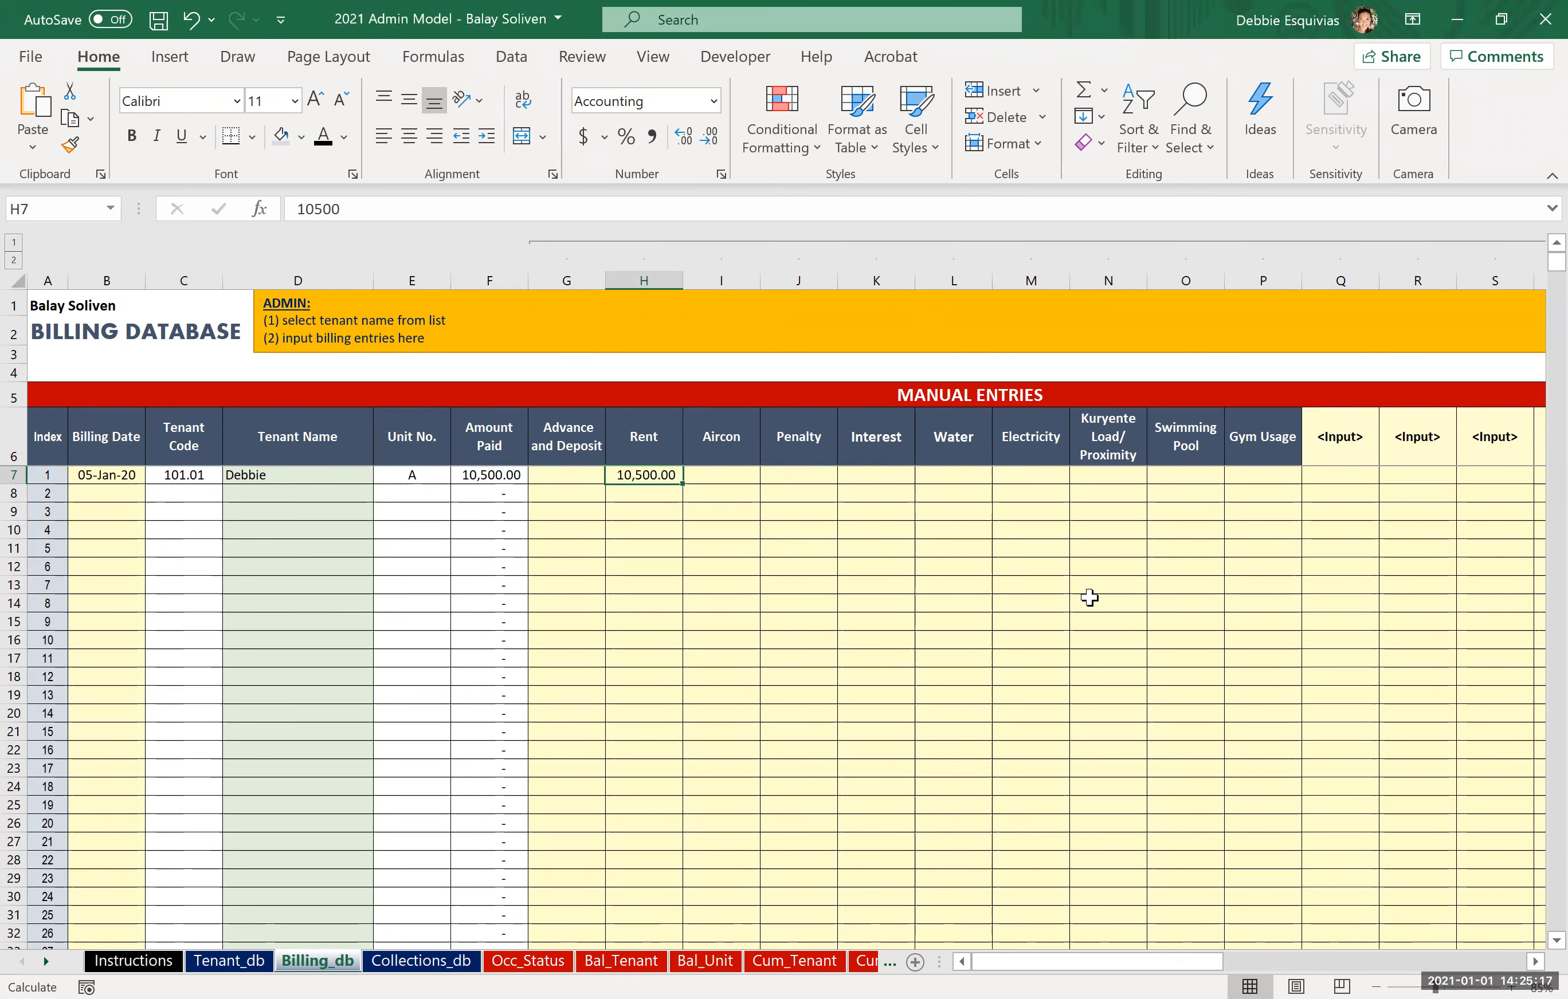
{"action": "key", "text": "Right"}
{"action": "key", "text": "Right"}
{"action": "key", "text": "Right"}
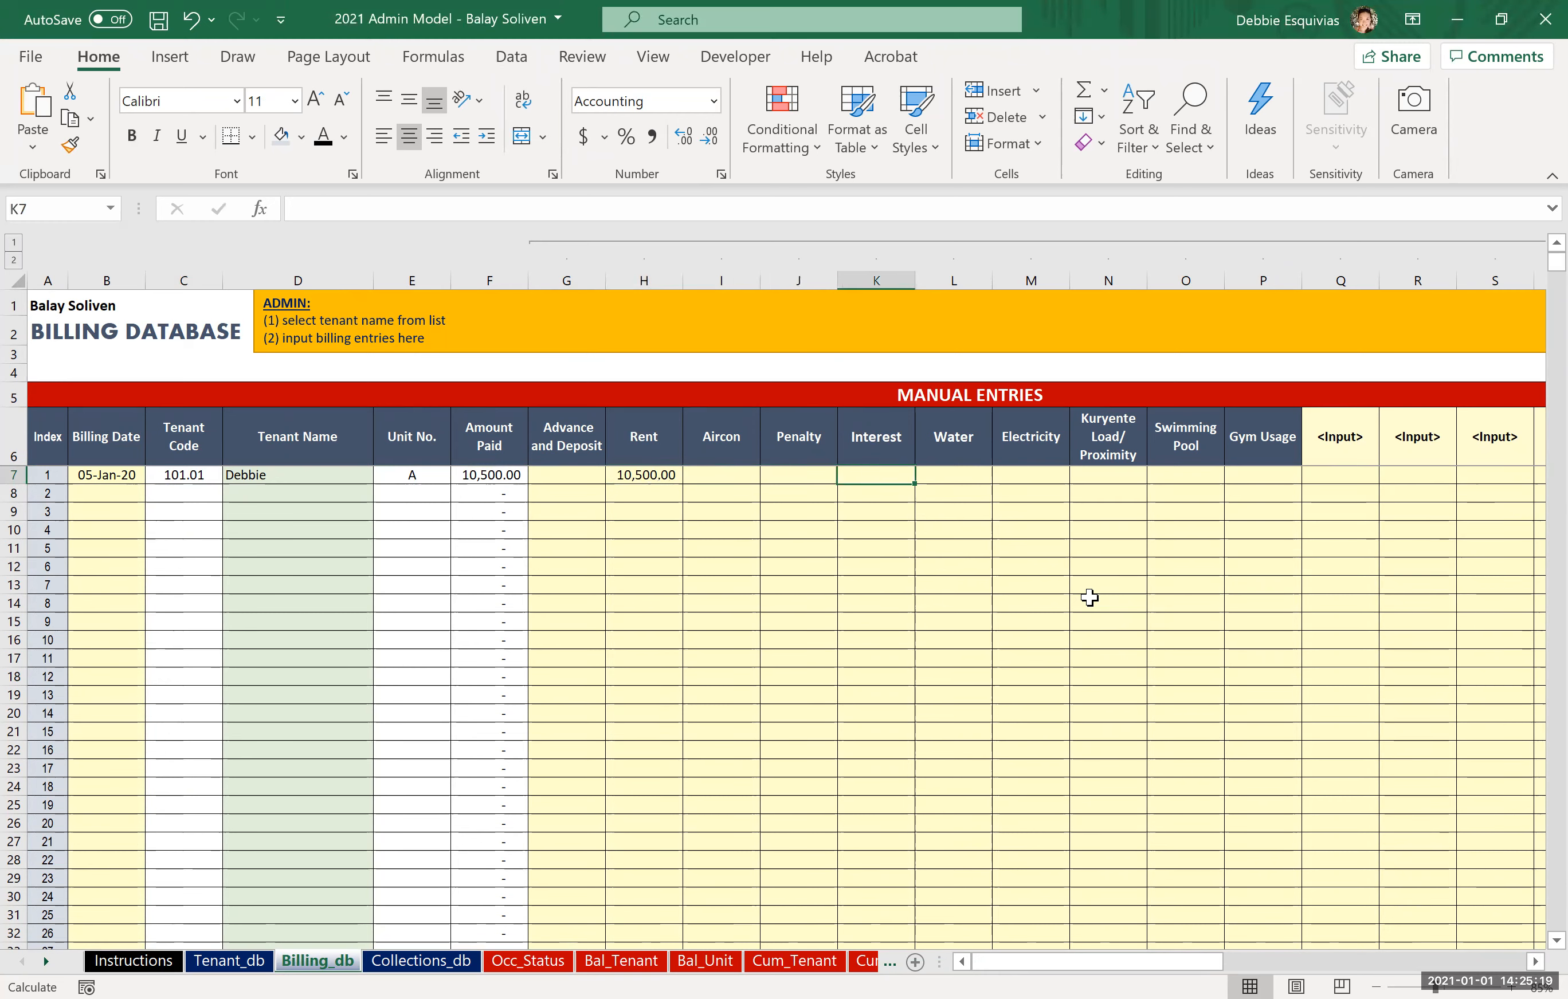
{"action": "key", "text": "Left"}
{"action": "key", "text": "Left"}
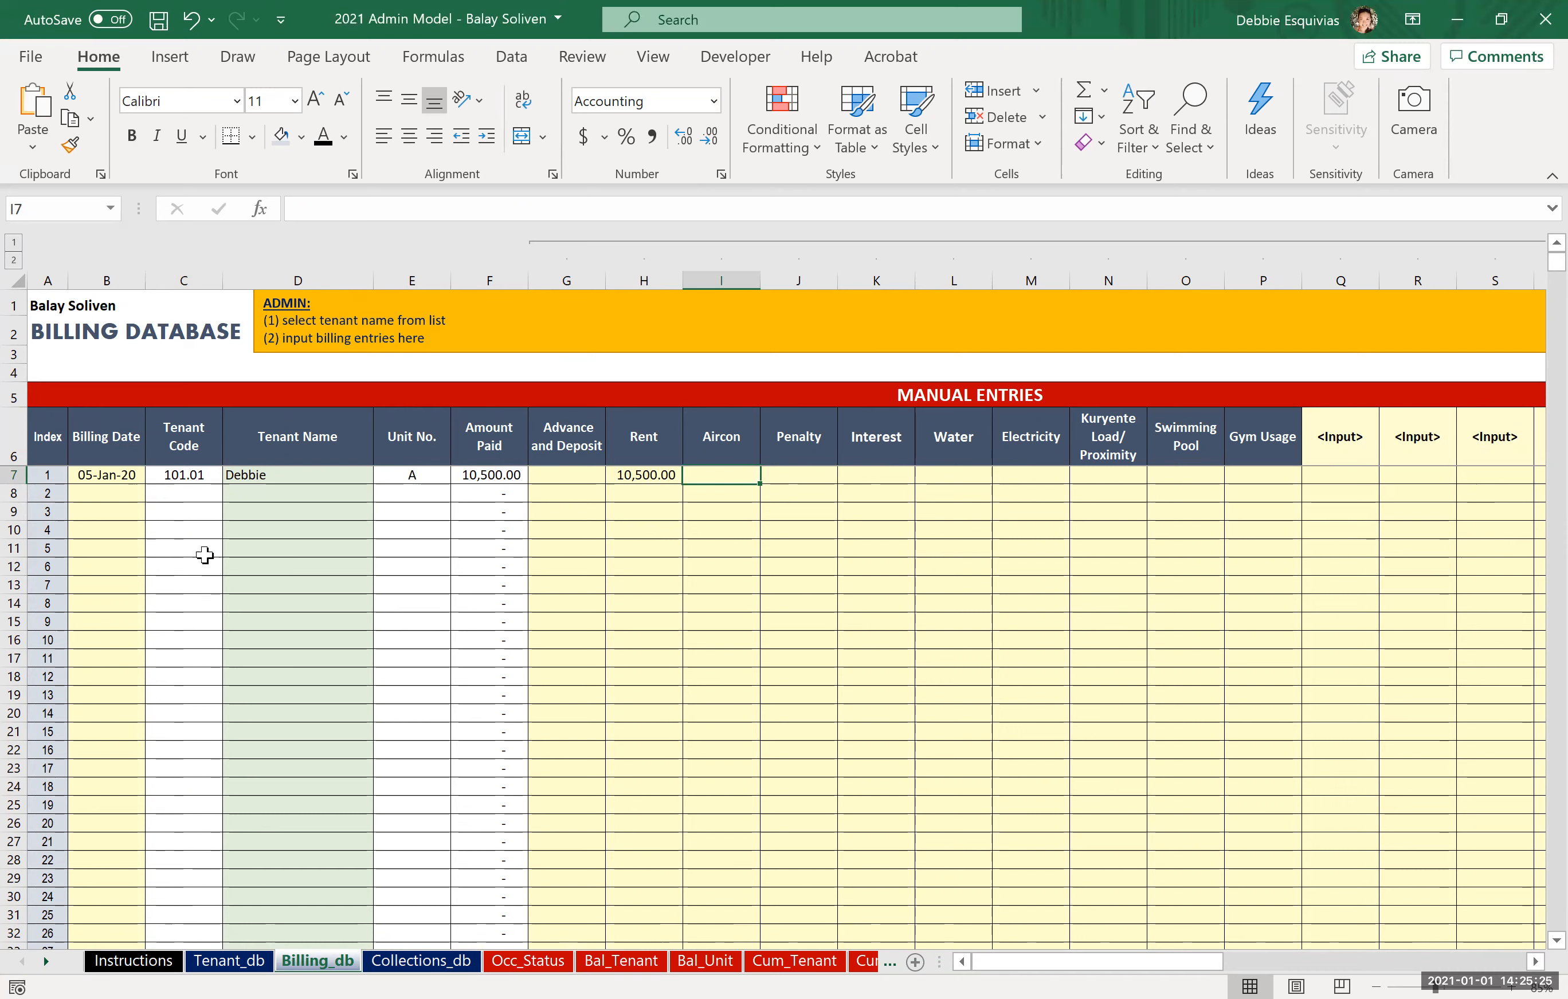
Start a second billing entry in row 8 with 1/15/2020 as the billing date in B8.
{"action": "left_click", "coordinate": [118, 488]}
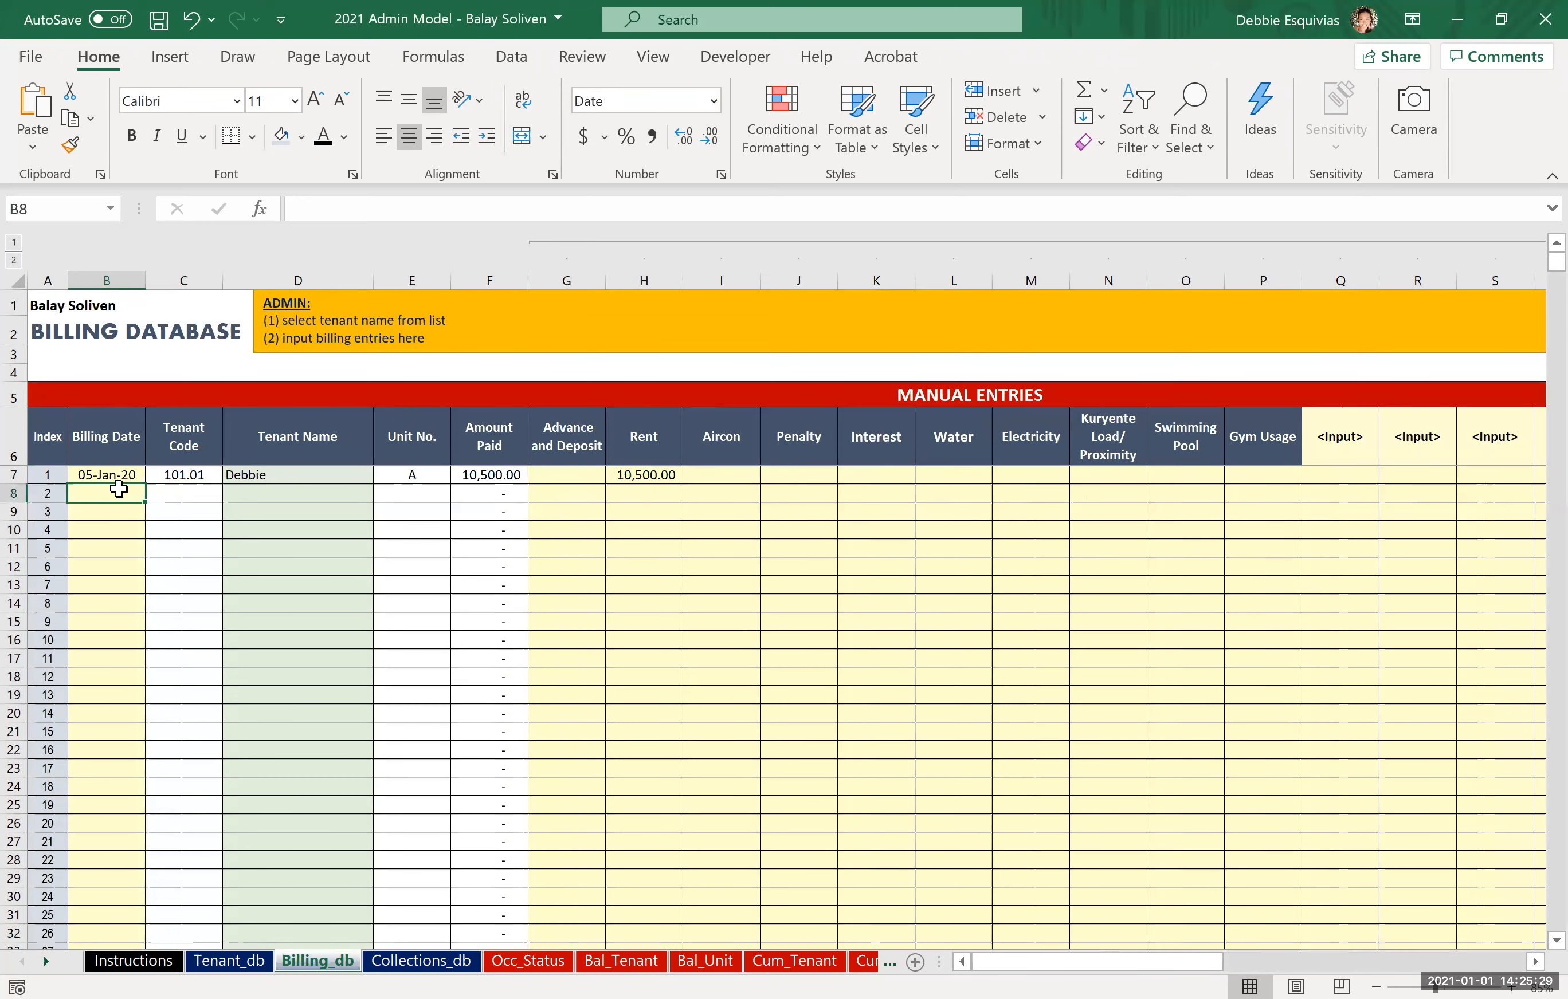
{"action": "type", "text": "1/"}
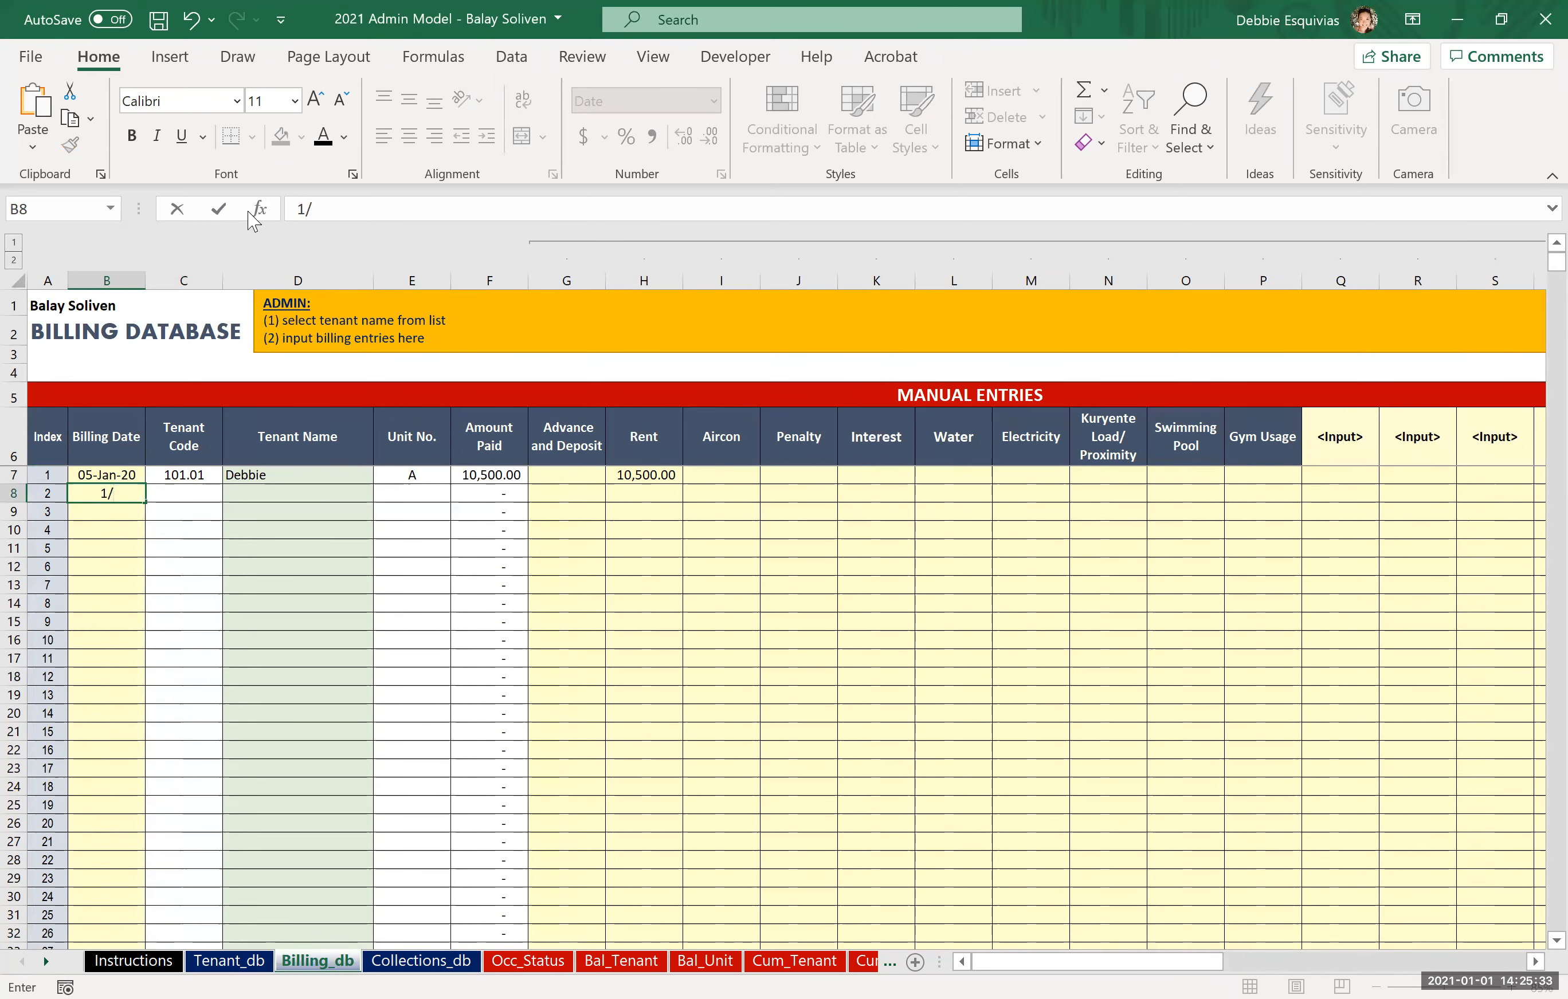
{"action": "type", "text": "15/2020"}
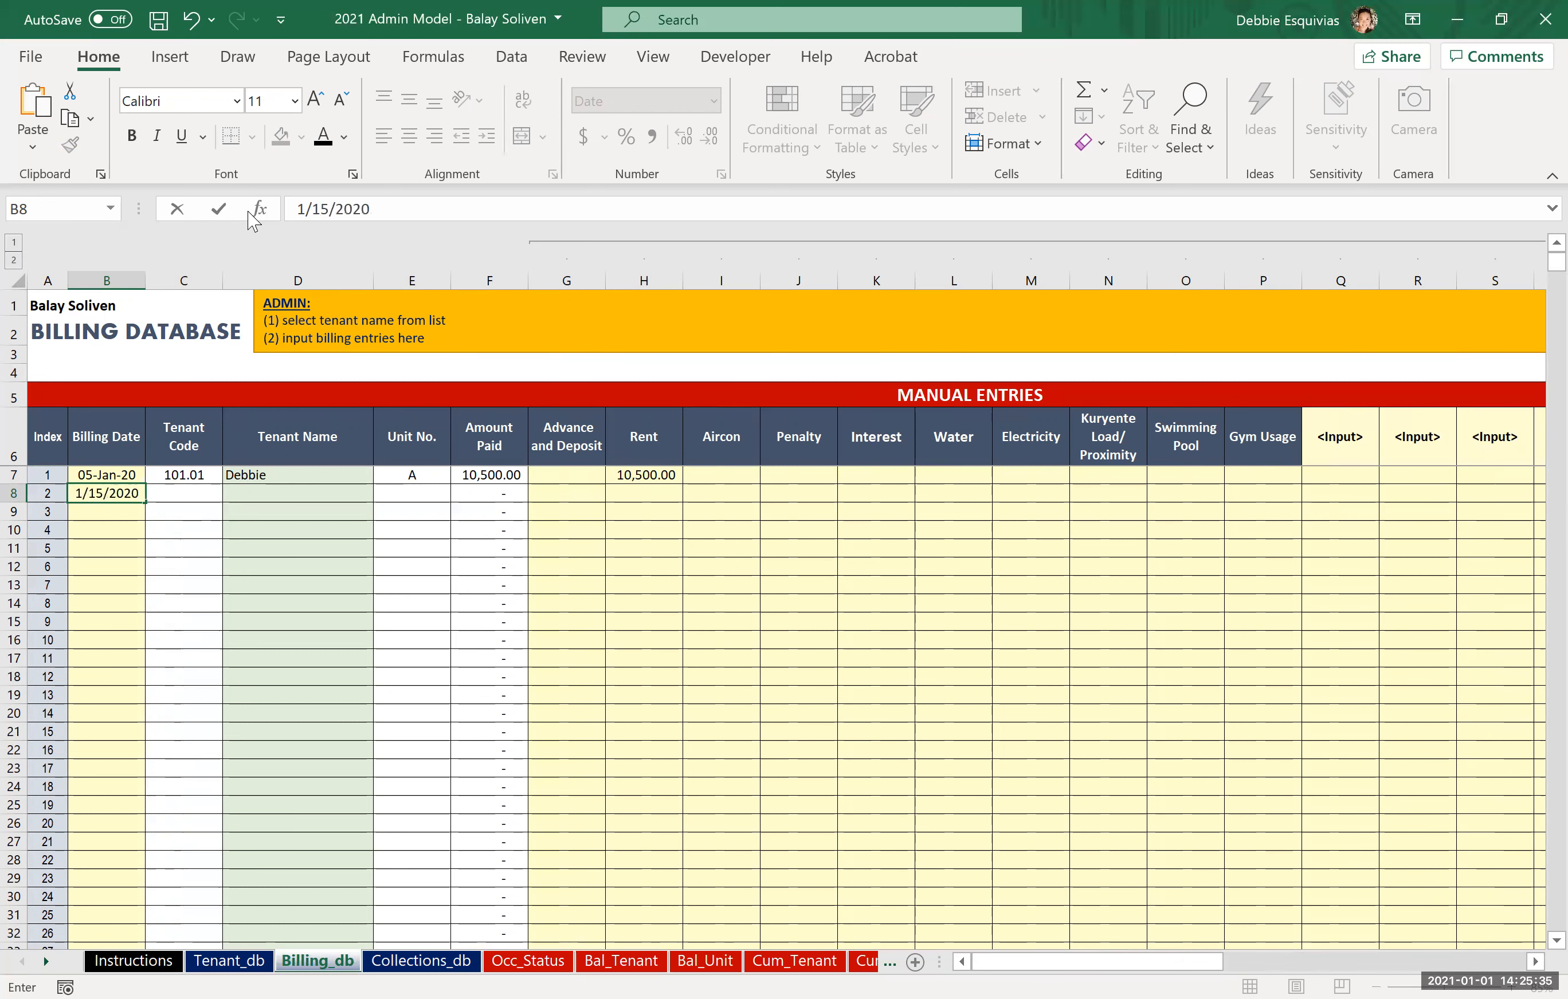
Enter a penalty of 200 in J8 and interest of 300 in K8.
{"action": "key", "text": "Tab"}
{"action": "key", "text": "Tab"}
{"action": "key", "text": "Tab"}
{"action": "key", "text": "Tab"}
{"action": "key", "text": "Tab"}
{"action": "key", "text": "Tab"}
{"action": "key", "text": "Tab"}
{"action": "key", "text": "Tab"}
{"action": "type", "text": "2"}
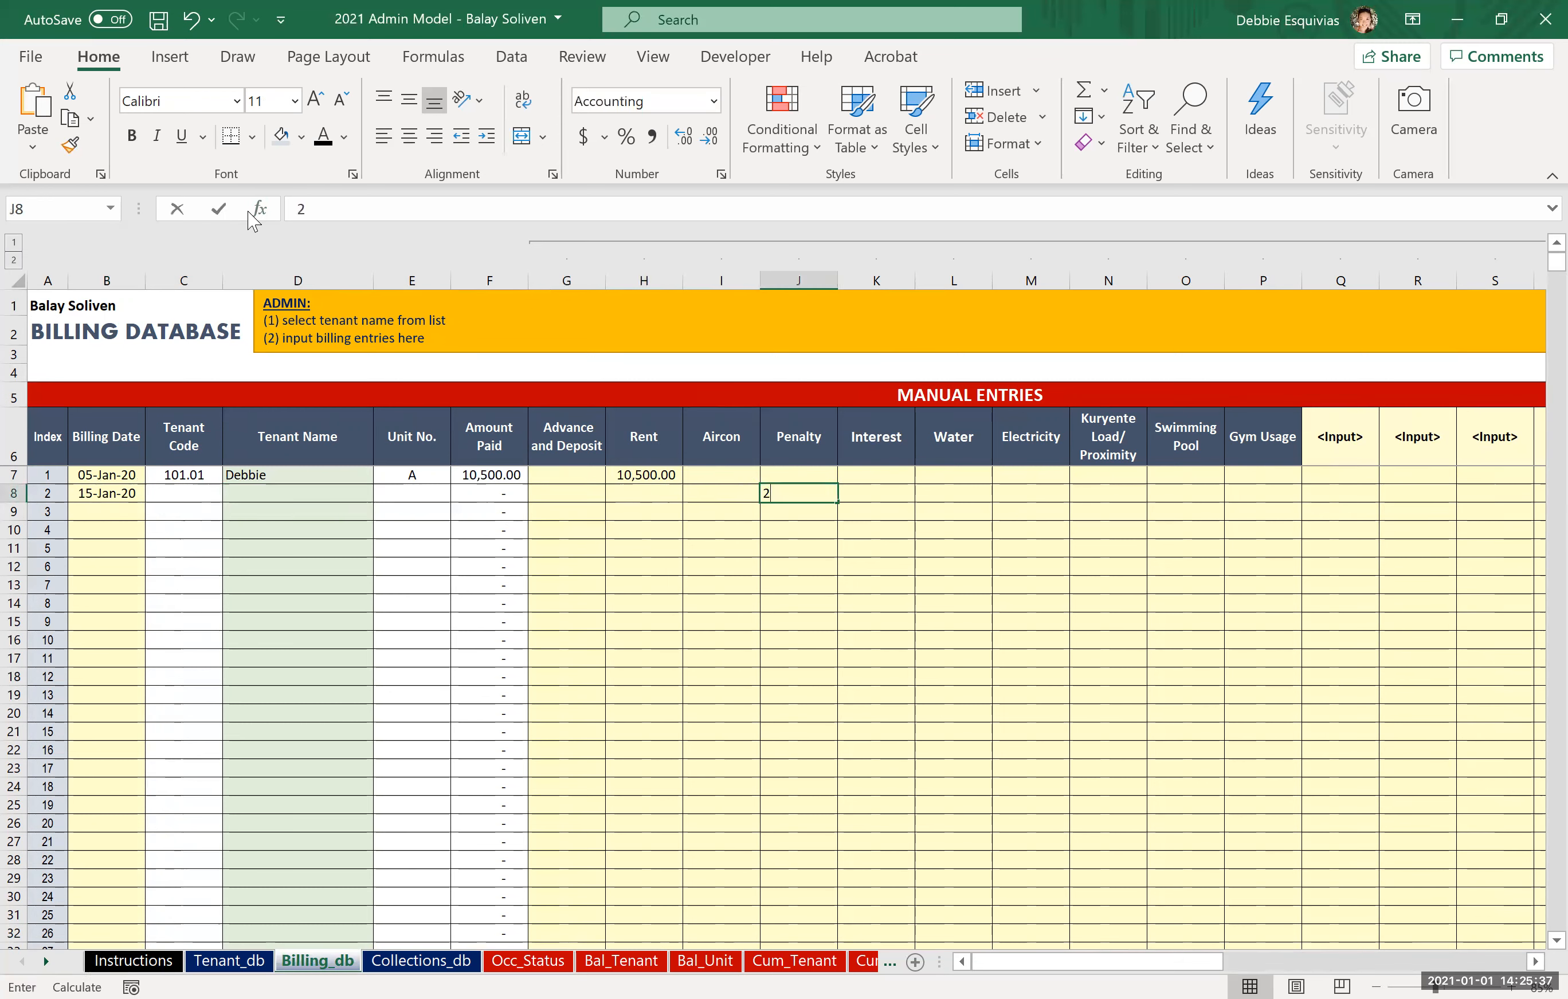
{"action": "type", "text": "00"}
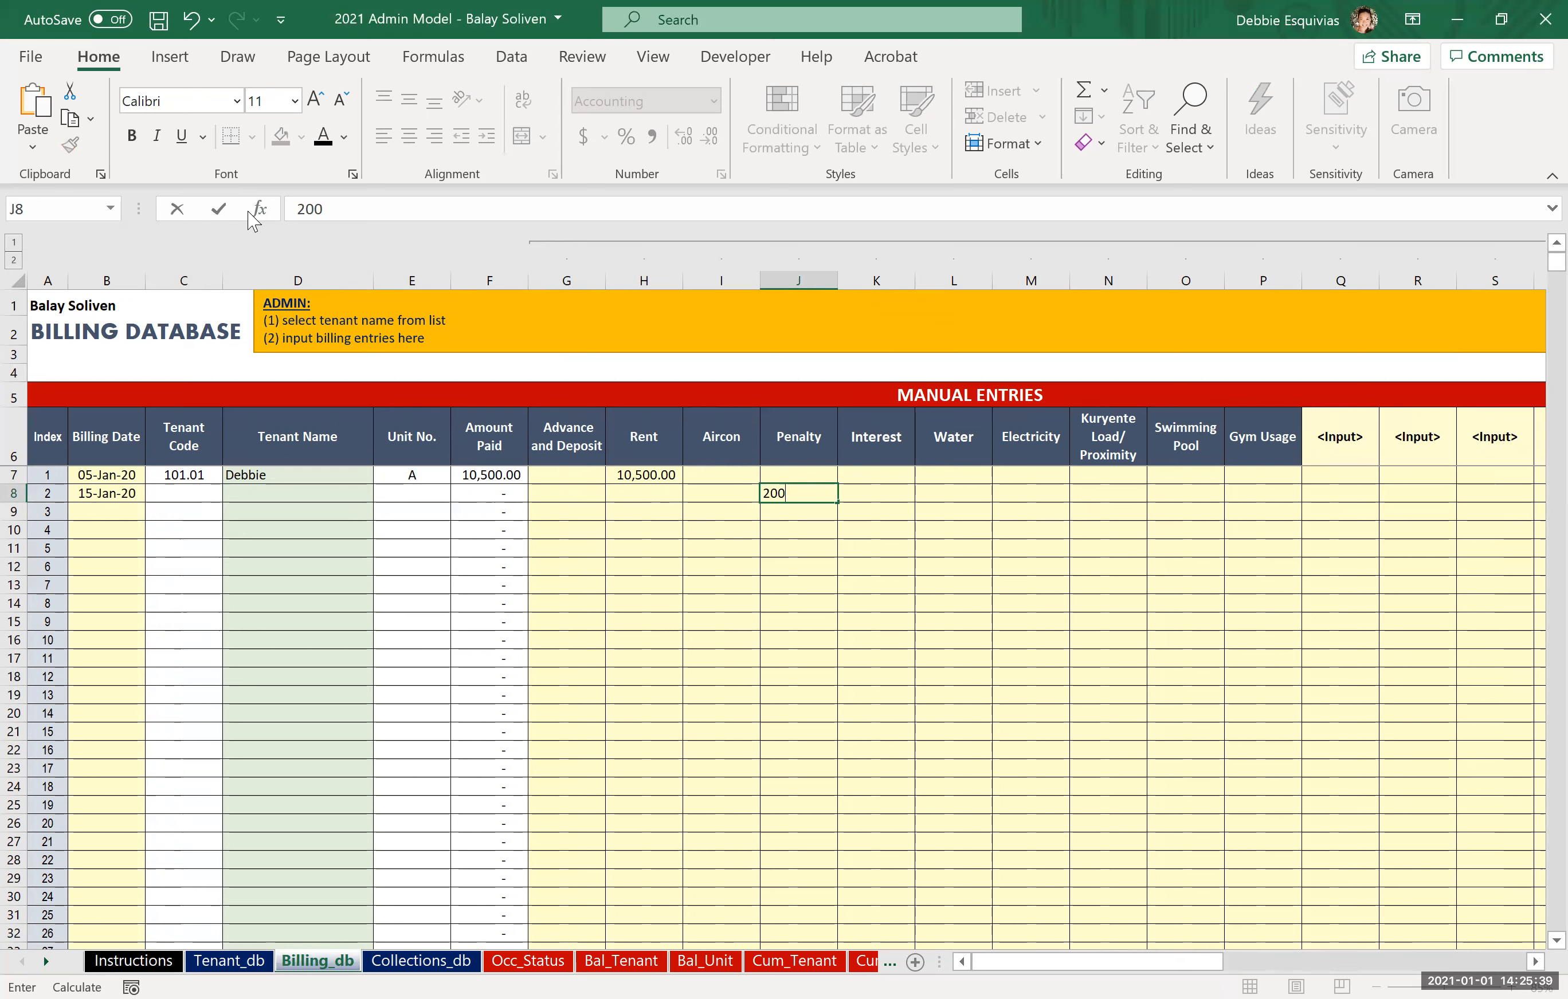
{"action": "key", "text": "Tab"}
{"action": "type", "text": "300"}
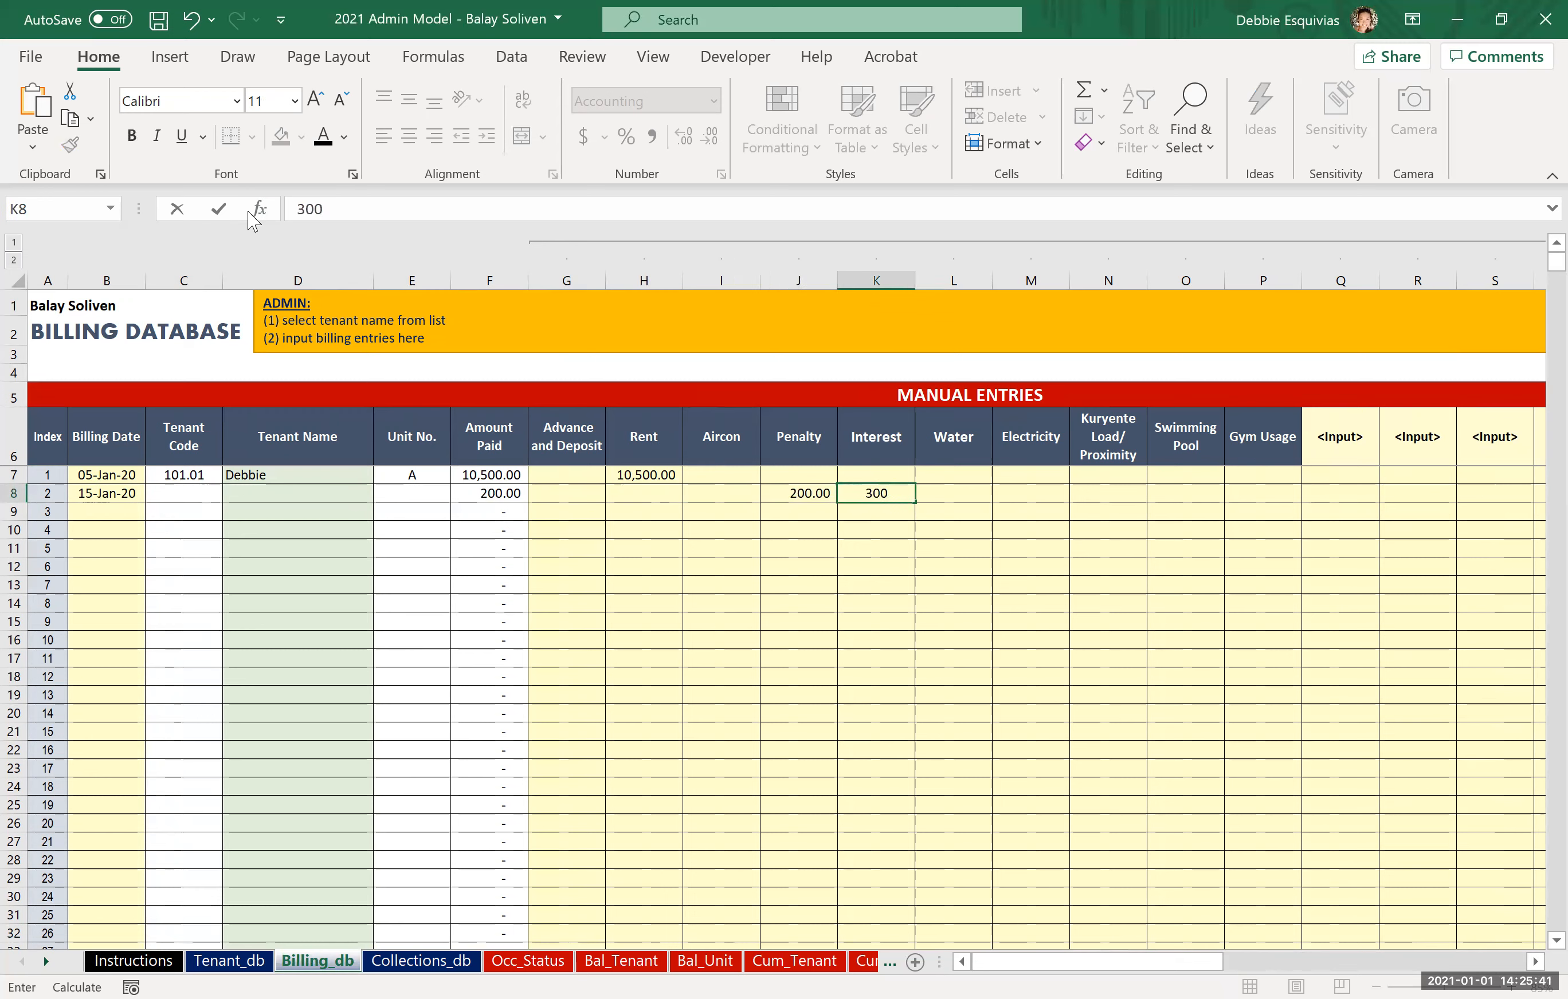
Choose the same unit A tenant as the tenant name for the second billing entry in D8.
{"action": "key", "text": "Left"}
{"action": "key", "text": "Left"}
{"action": "key", "text": "Left"}
{"action": "key", "text": "Left"}
{"action": "key", "text": "Left"}
{"action": "key", "text": "Left"}
{"action": "key", "text": "Left"}
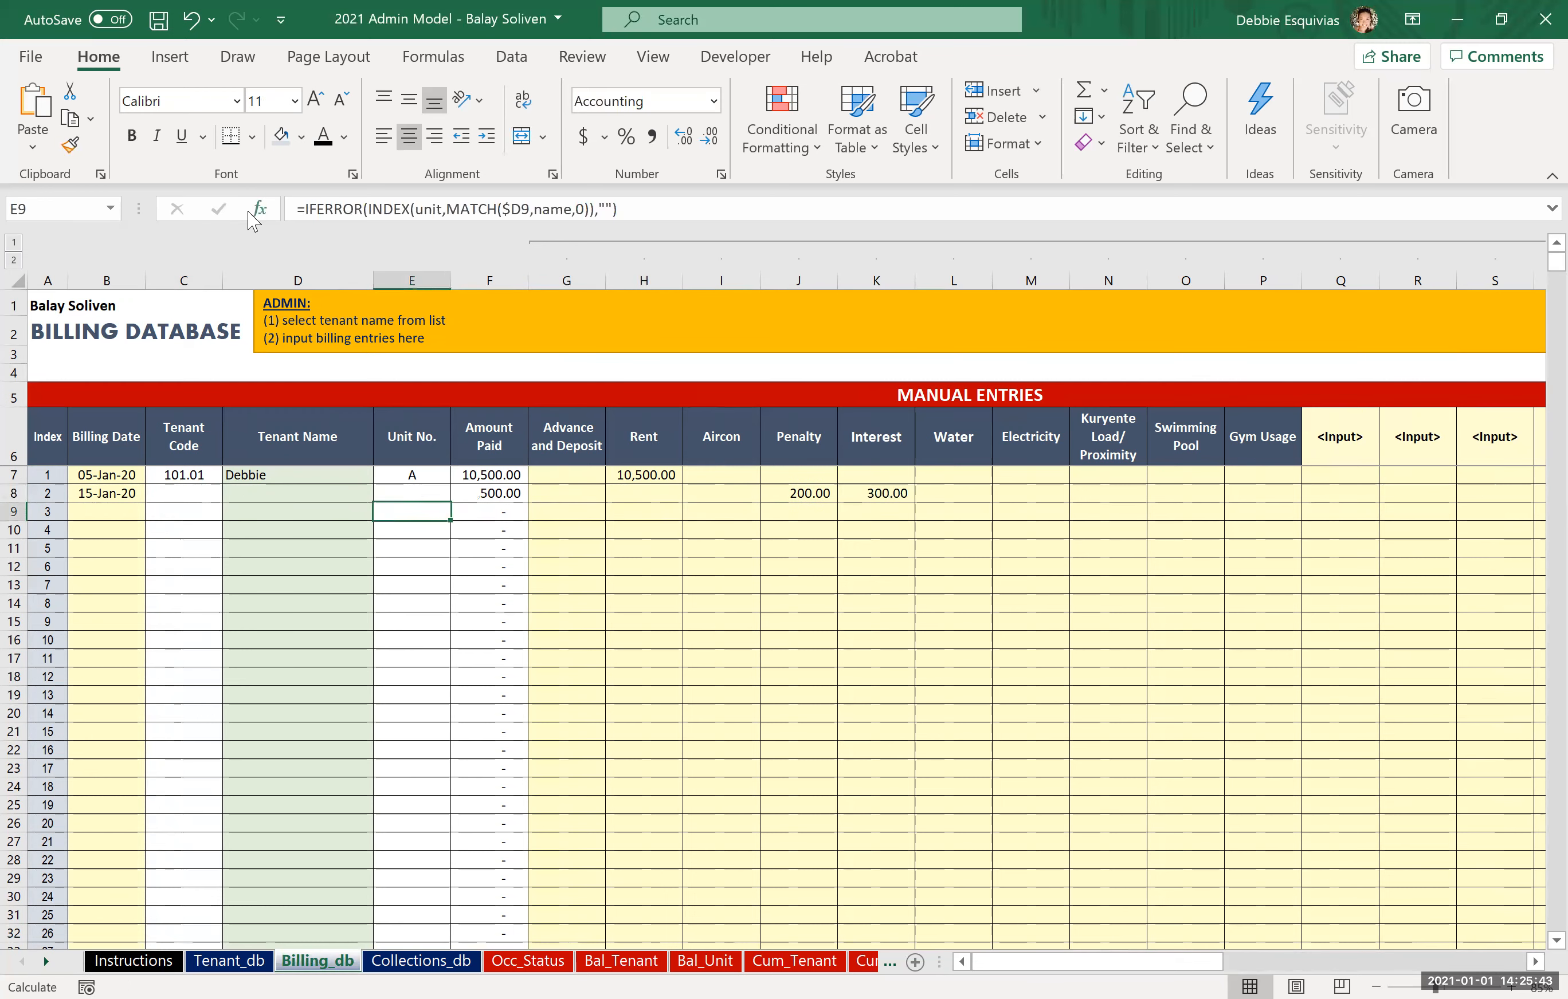
{"action": "key", "text": "alt+Down"}
{"action": "key", "text": "Down"}
{"action": "key", "text": "Return"}
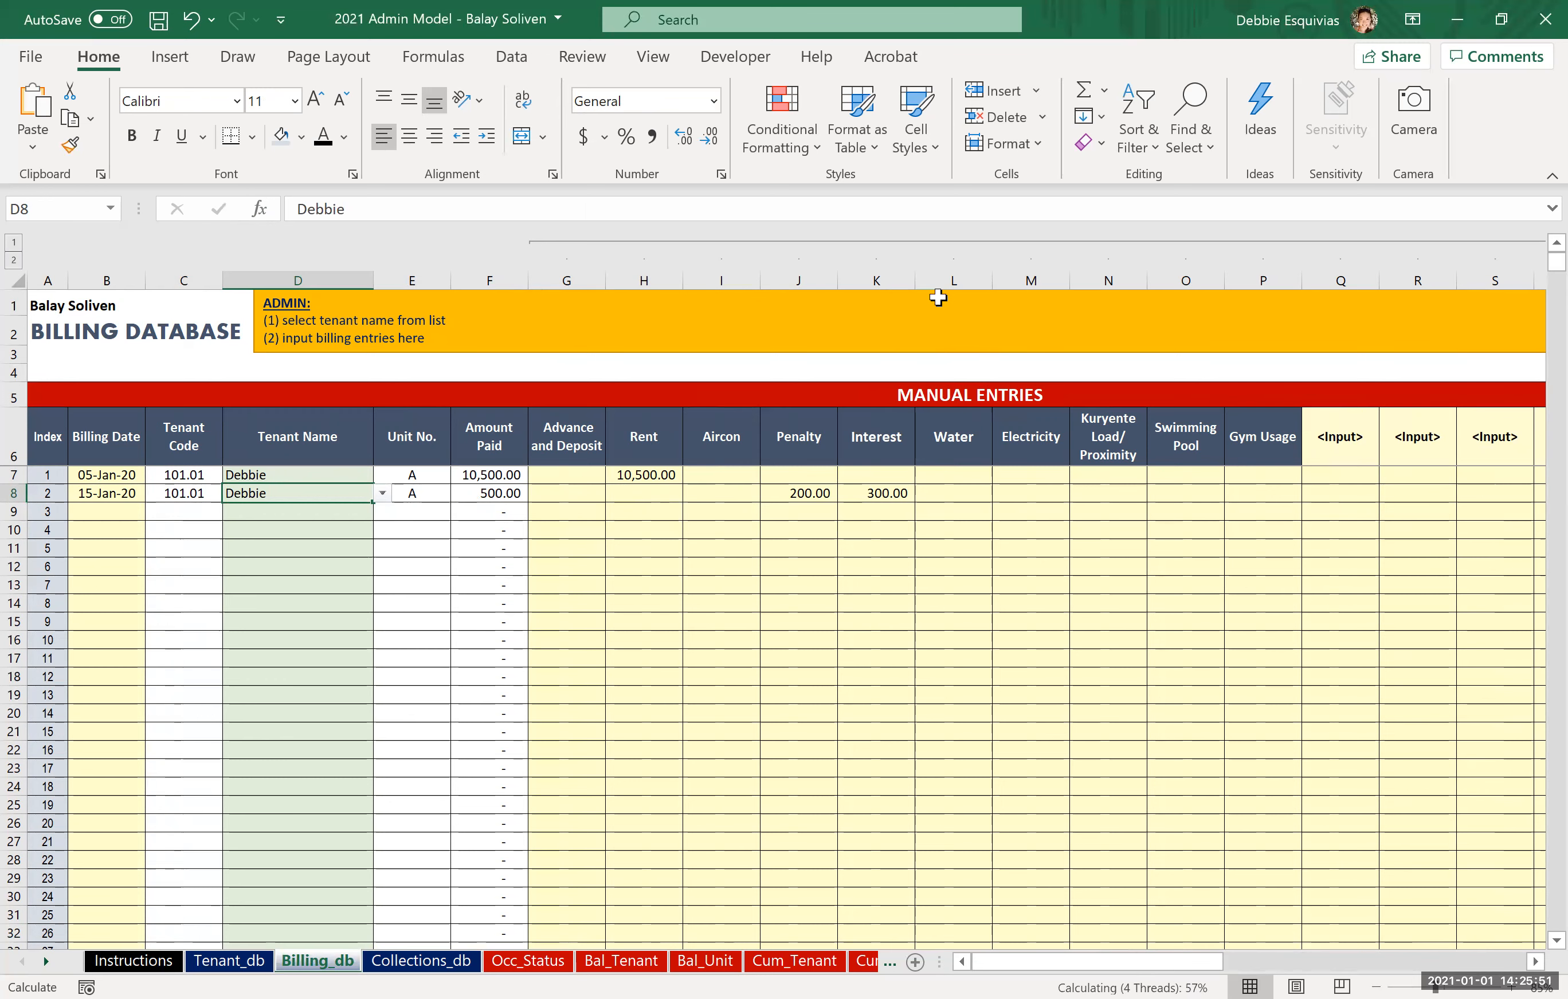
Collapse the grouped charge columns and examine the fields of the dorms.ph report table.
{"action": "left_click", "coordinate": [1205, 244]}
{"action": "left_click", "coordinate": [1098, 387]}
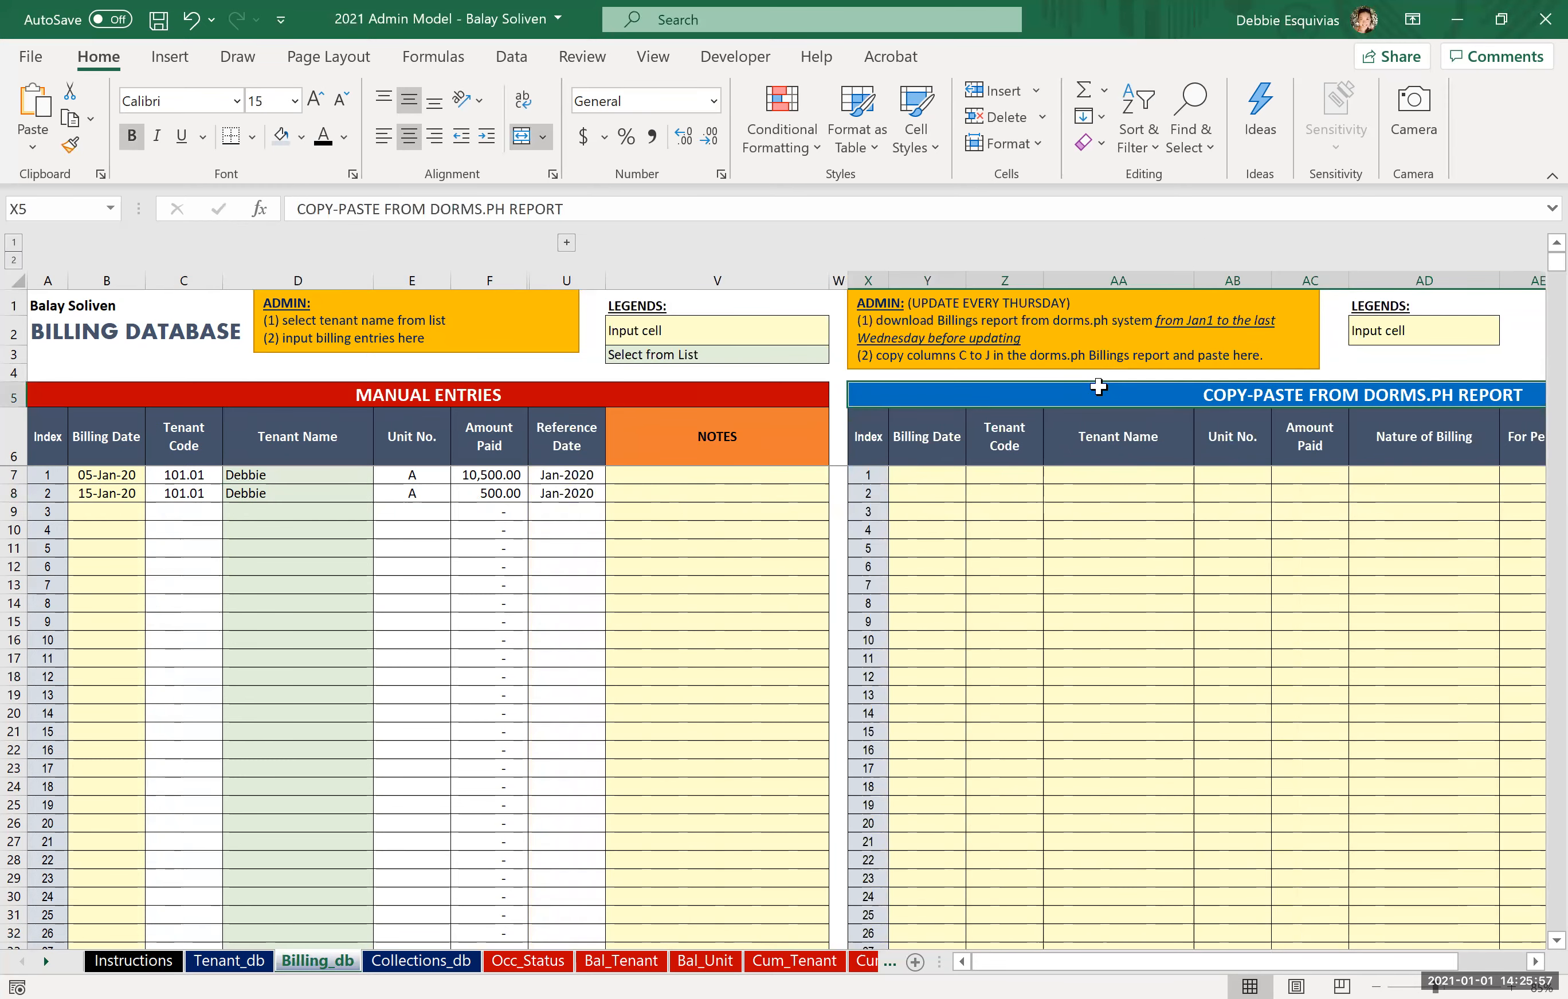
{"action": "key", "text": "Down"}
{"action": "key", "text": "Down"}
{"action": "key", "text": "Right"}
{"action": "key", "text": "Right"}
{"action": "key", "text": "Right"}
{"action": "key", "text": "Right"}
{"action": "key", "text": "Right"}
{"action": "key", "text": "Right"}
{"action": "key", "text": "Right"}
{"action": "key", "text": "Right"}
{"action": "key", "text": "Right"}
{"action": "key", "text": "Left"}
{"action": "key", "text": "Left"}
{"action": "key", "text": "Left"}
{"action": "key", "text": "Left"}
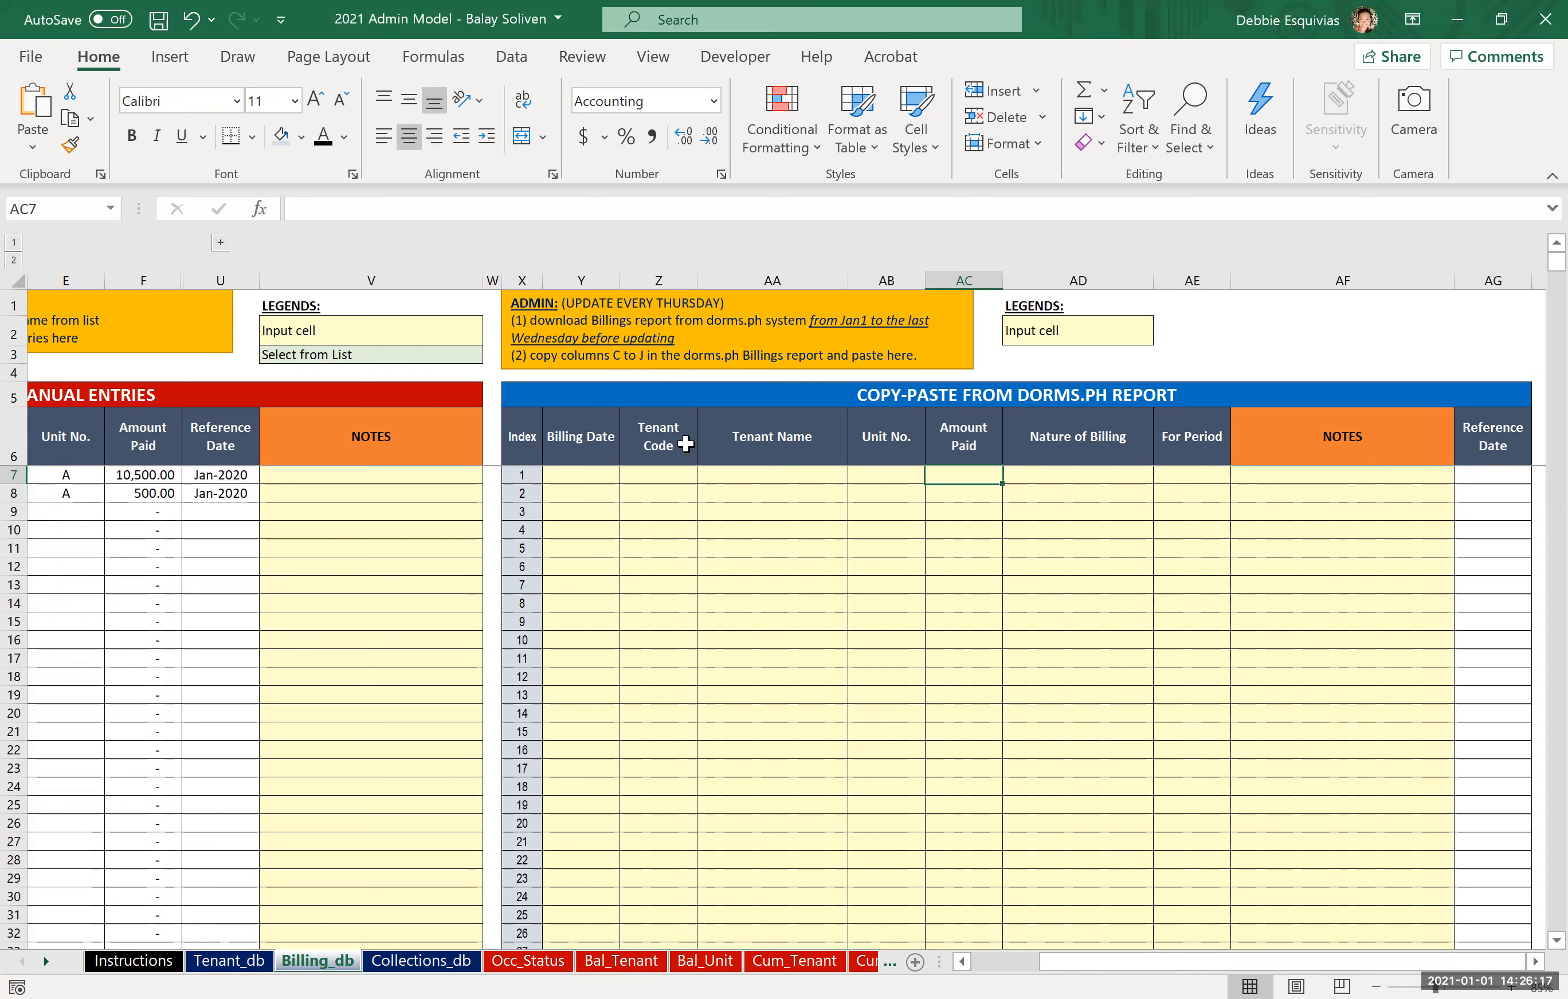
Check the dorms.ph paste area on the billing sheet, covering Billing Date through Notes from Y7.
{"action": "key", "text": "Left"}
{"action": "key", "text": "Left"}
{"action": "key", "text": "Left"}
{"action": "key", "text": "Left"}
{"action": "key", "text": "Left"}
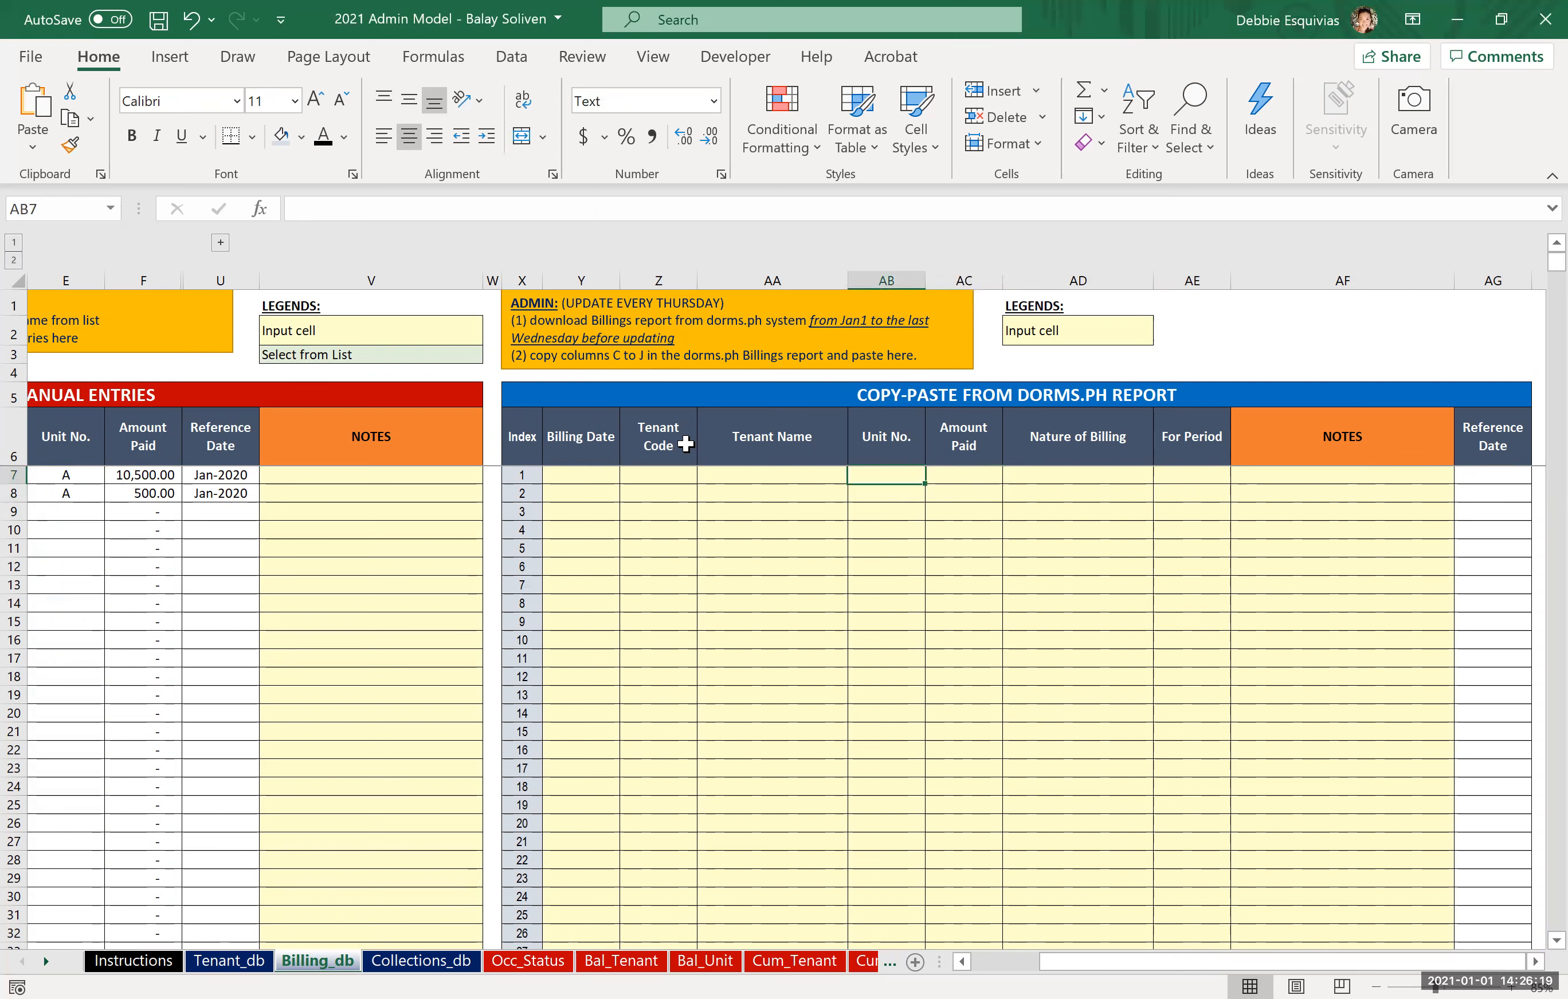
{"action": "key", "text": "Right"}
{"action": "key", "text": "shift+Right"}
{"action": "key", "text": "shift+Right"}
{"action": "key", "text": "shift+Right"}
{"action": "key", "text": "shift+Right"}
{"action": "key", "text": "shift+Right"}
{"action": "key", "text": "shift+Right"}
{"action": "key", "text": "shift+Right"}
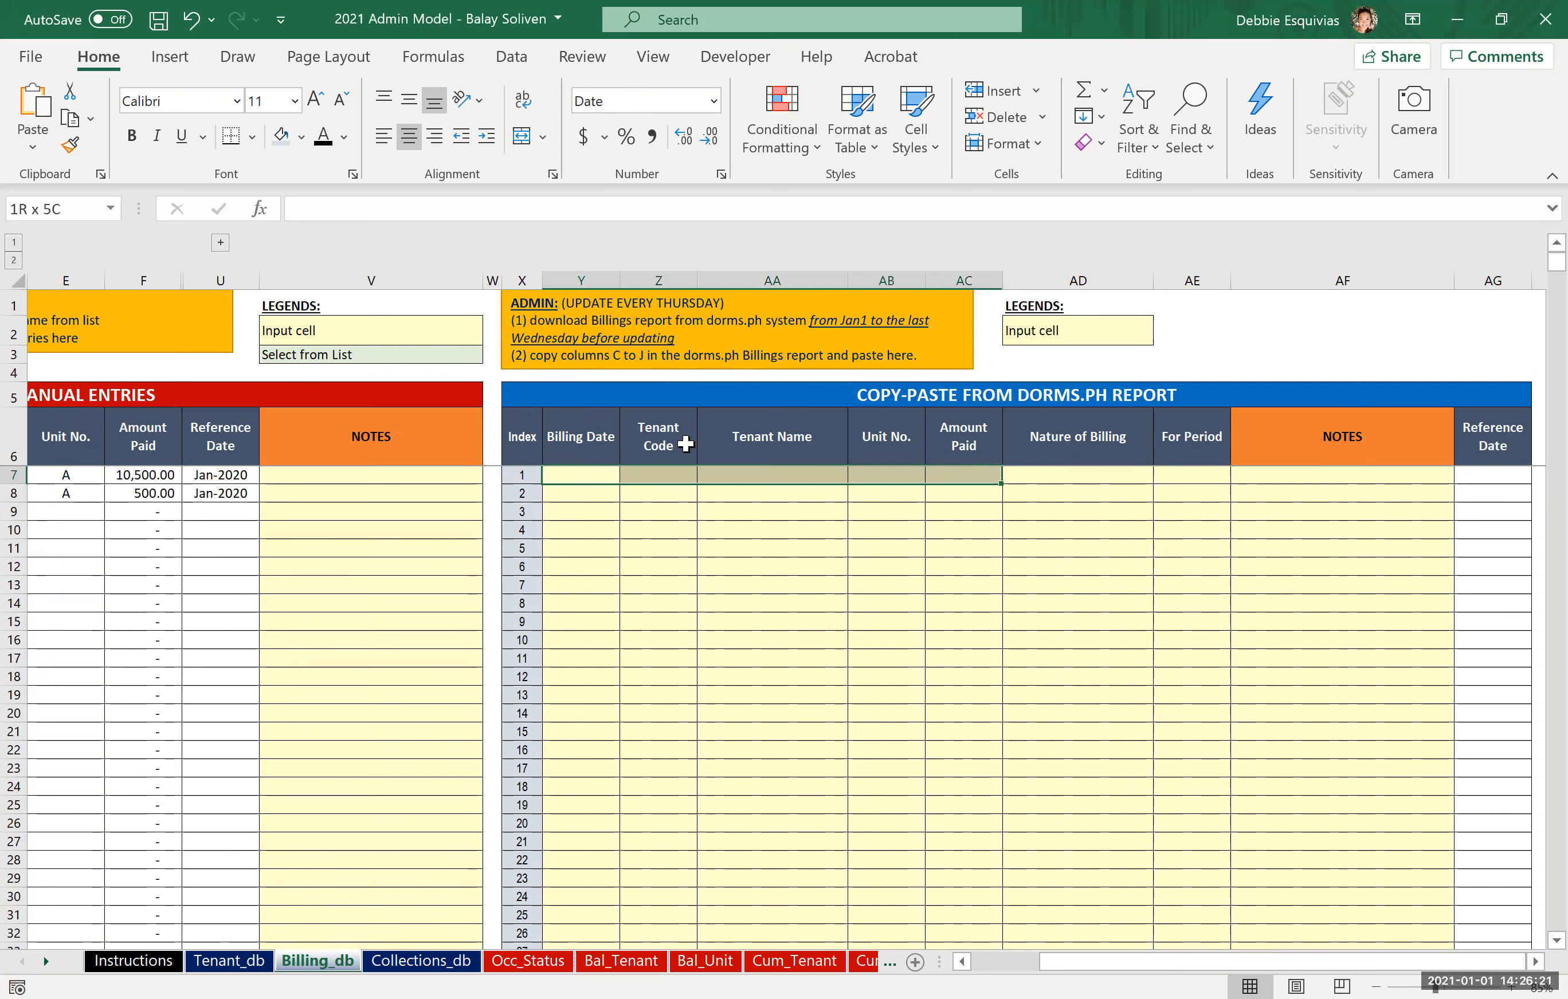
{"action": "key", "text": "shift+Left"}
{"action": "key", "text": "shift+Down"}
{"action": "key", "text": "shift+Down"}
{"action": "key", "text": "shift+Down"}
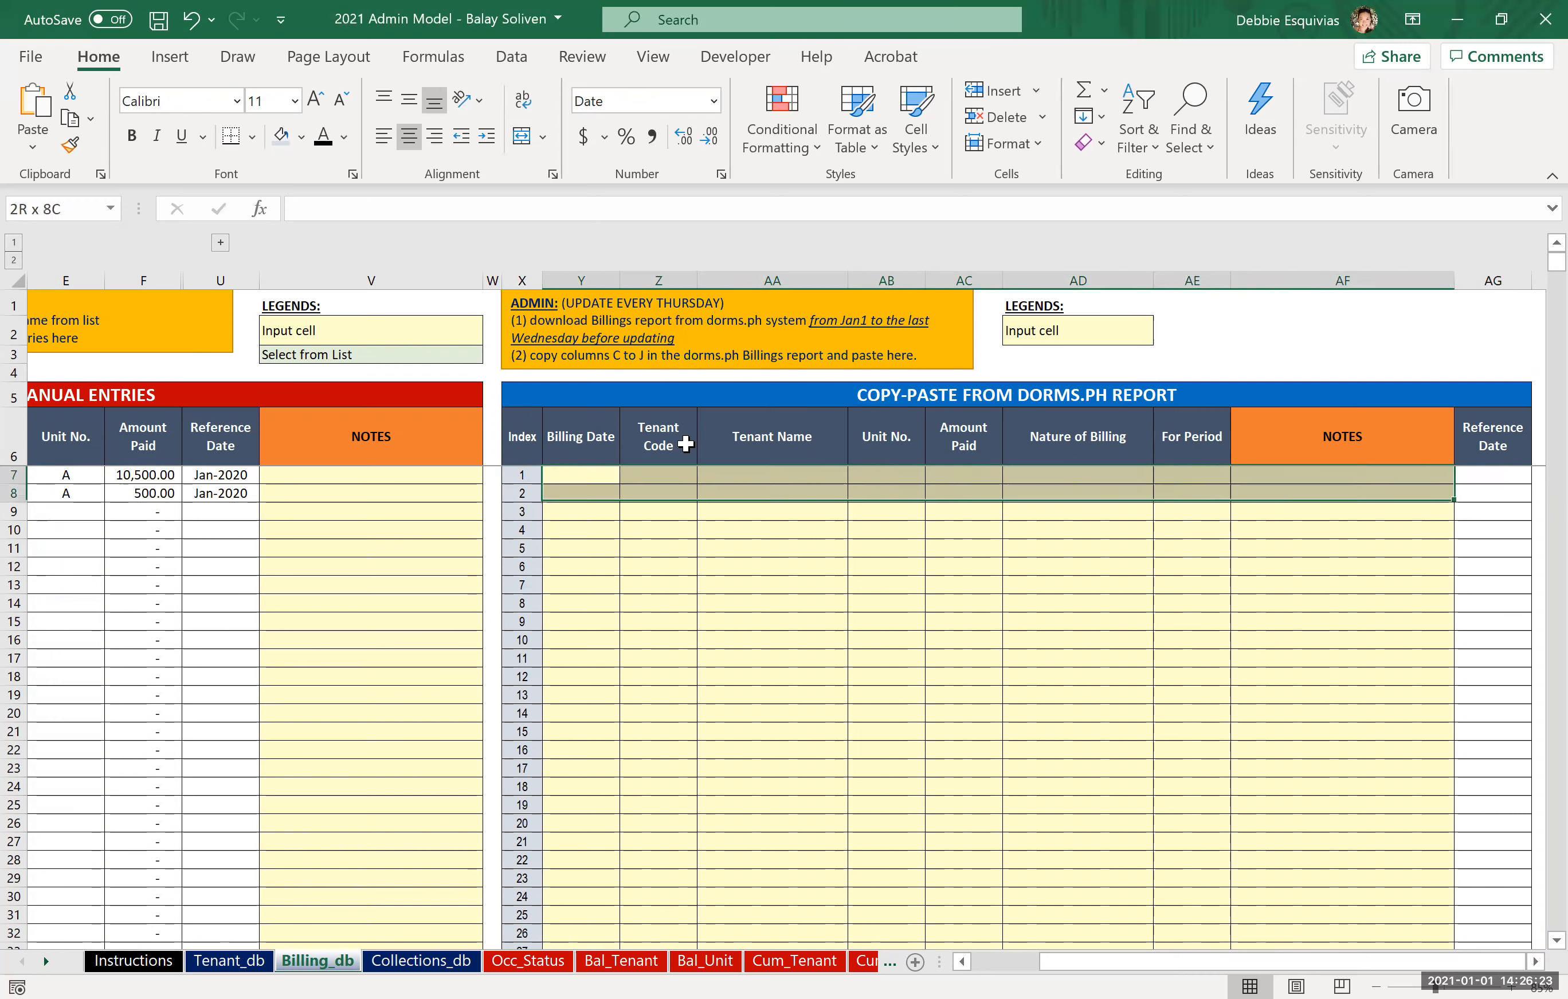
{"action": "key", "text": "Up"}
{"action": "key", "text": "Down"}
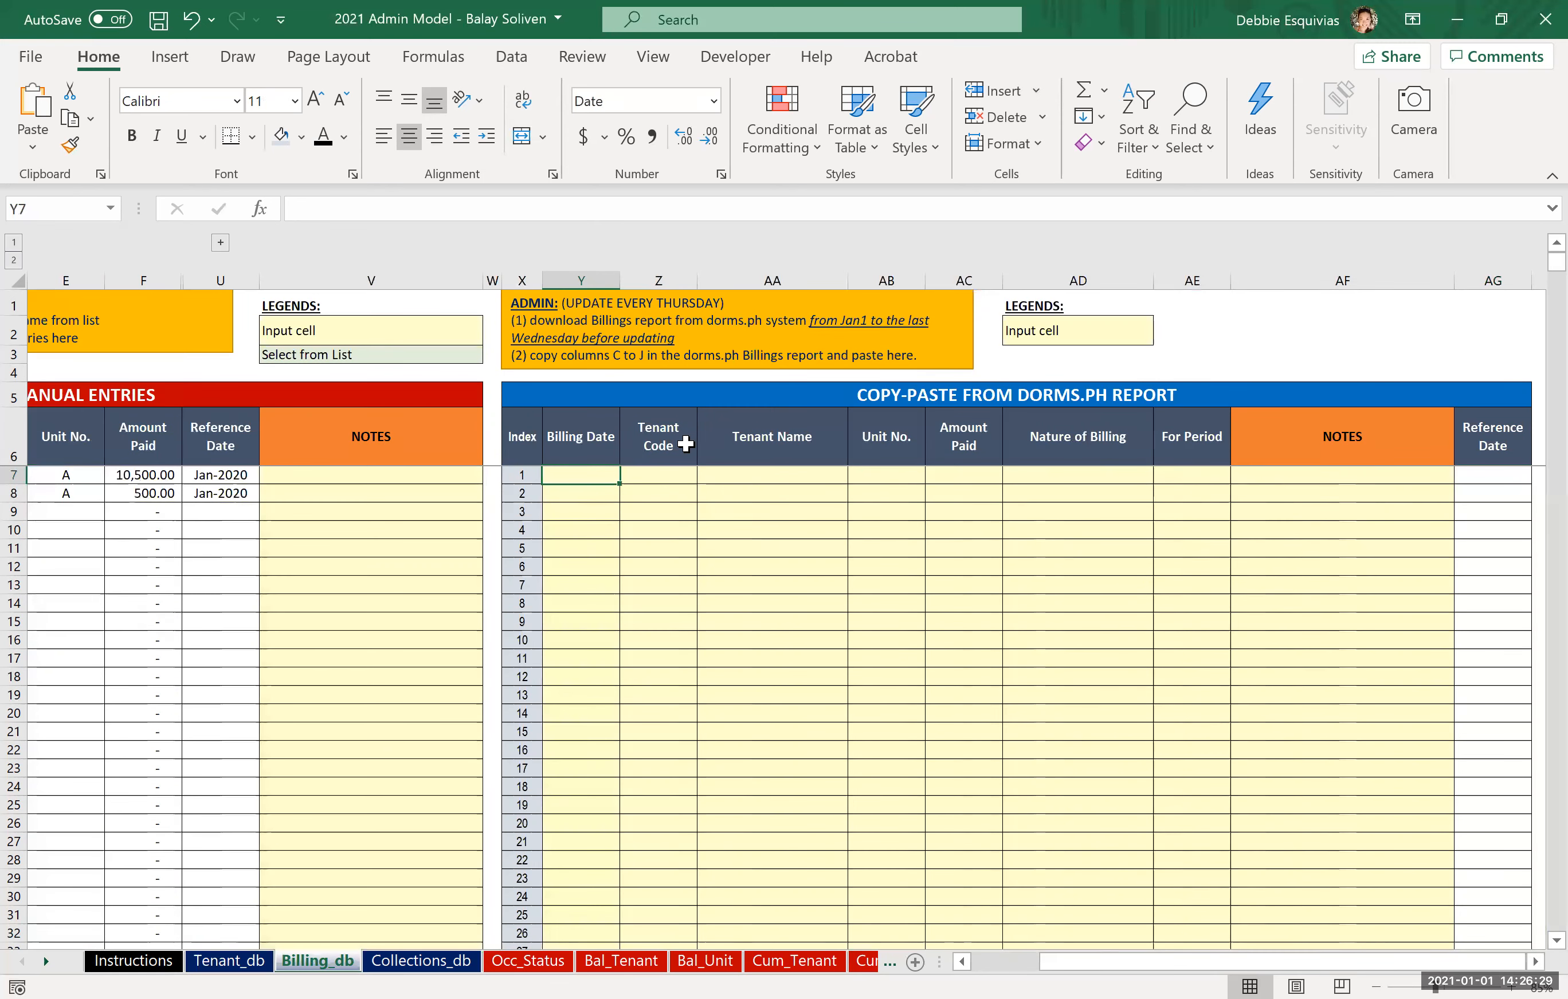
Point out the instruction to copy columns C to J and the matching paste area starting at Y7.
{"action": "left_click_drag", "start_coordinate": [613, 356], "coordinate": [652, 358]}
{"action": "left_click", "coordinate": [738, 530]}
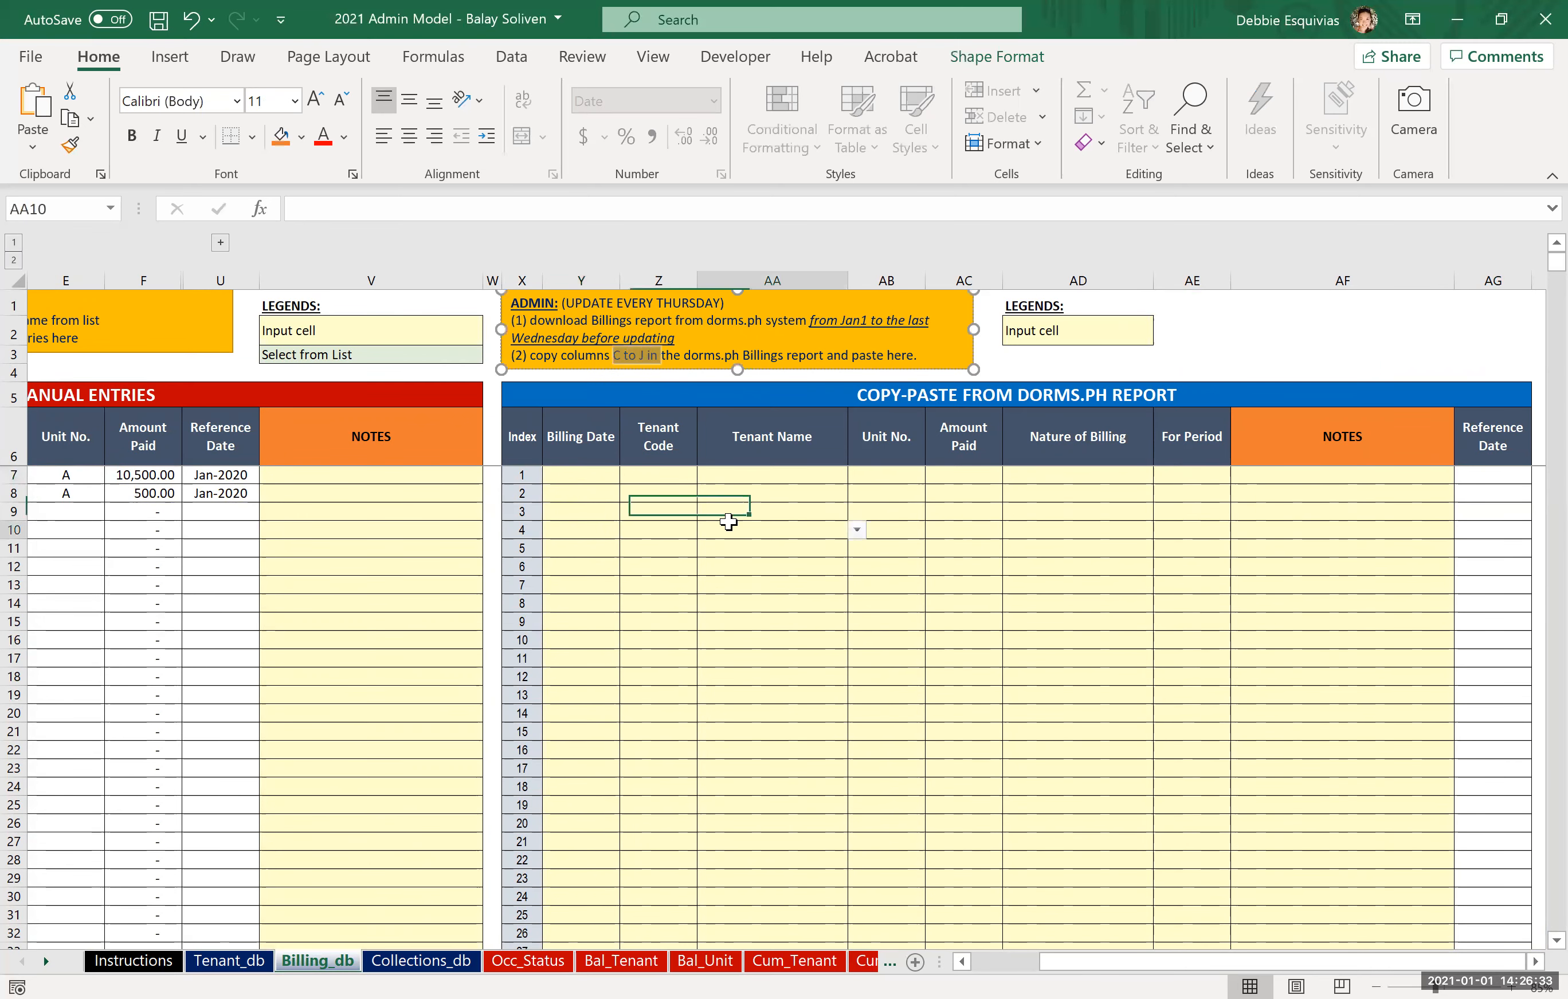
{"action": "left_click", "coordinate": [603, 475]}
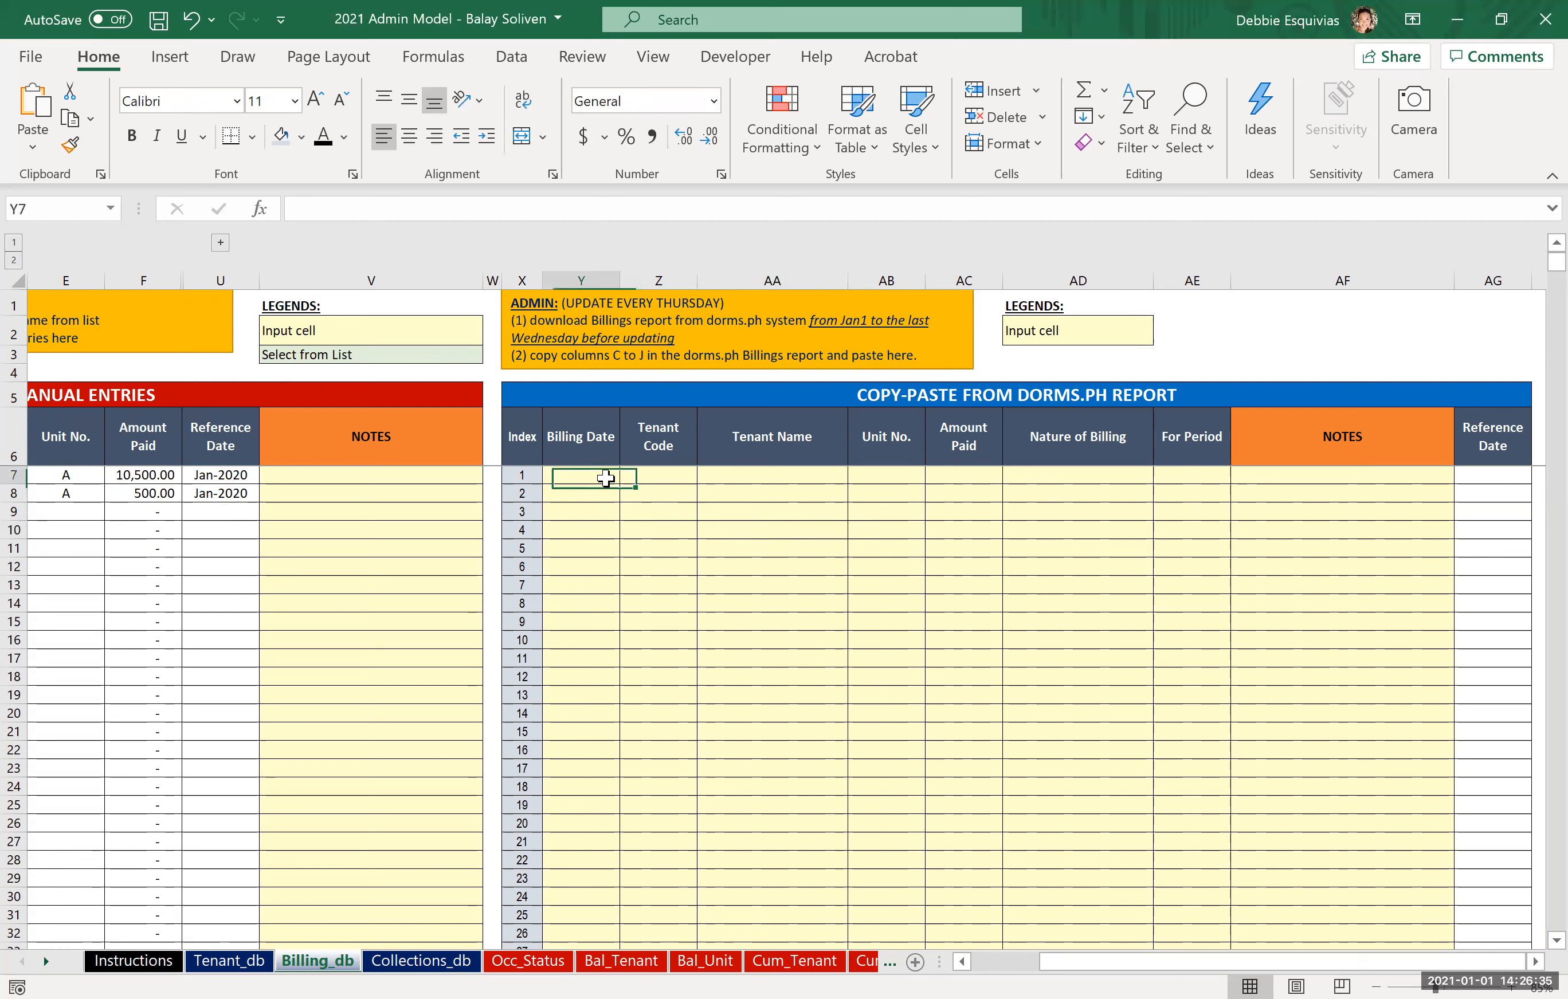
{"action": "left_click", "coordinate": [1141, 677], "text": "shift"}
{"action": "left_click", "coordinate": [976, 583]}
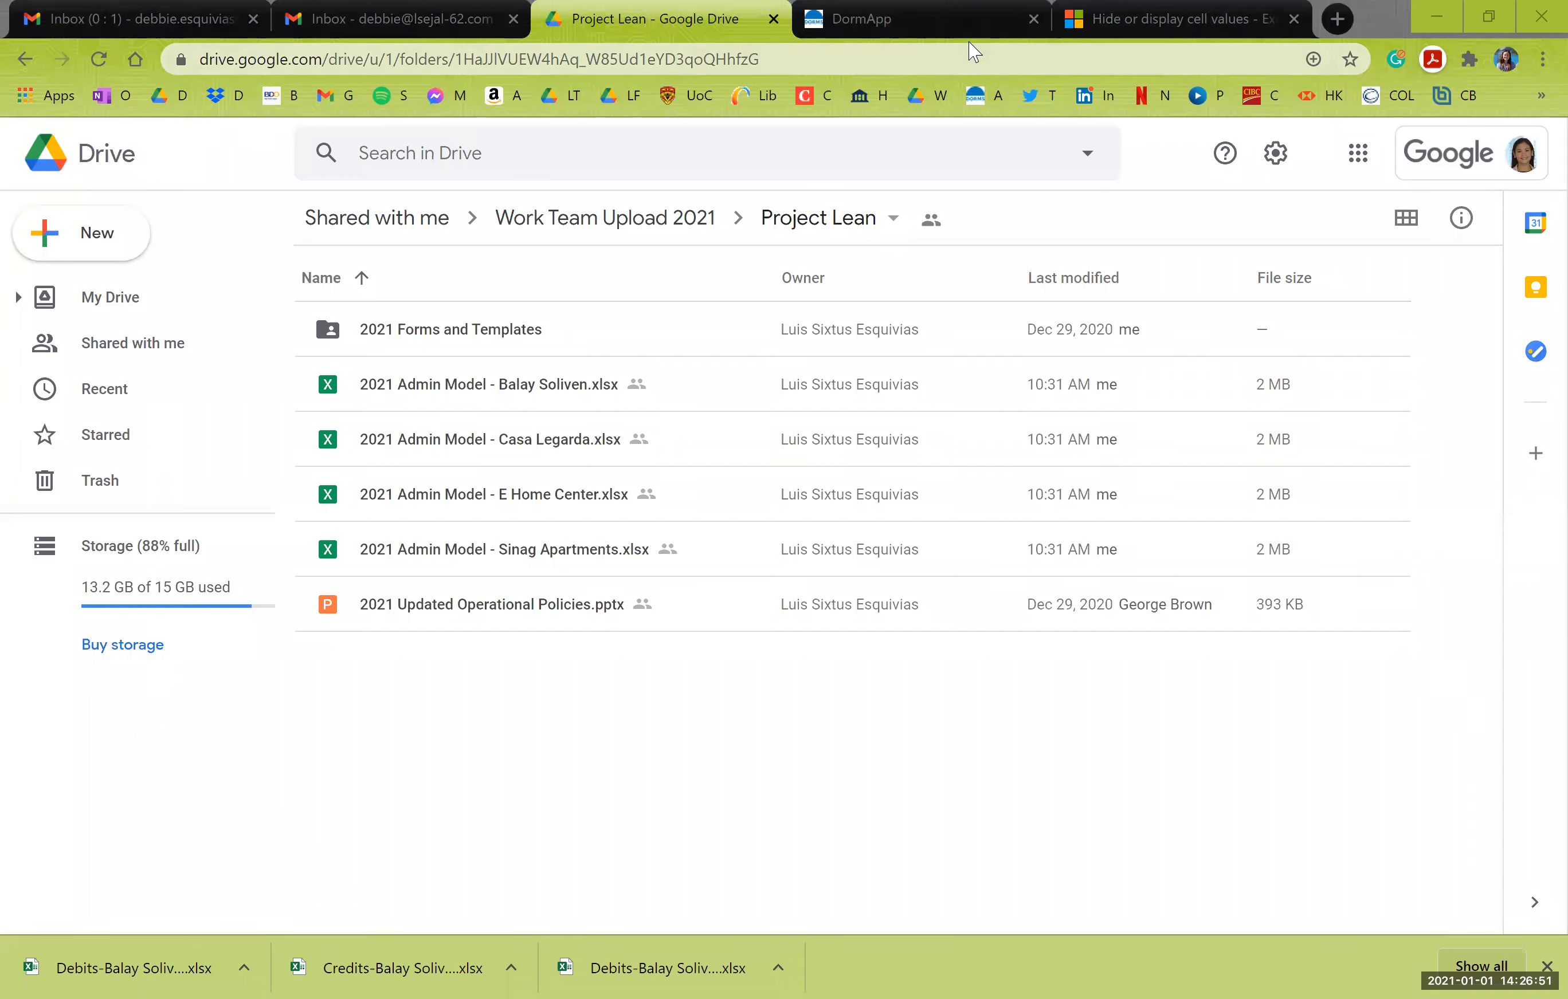
Switch to DormApp in the browser, open the debits report and set its start date to 2020-01-01.
{"action": "key", "text": "ctrl+Tab"}
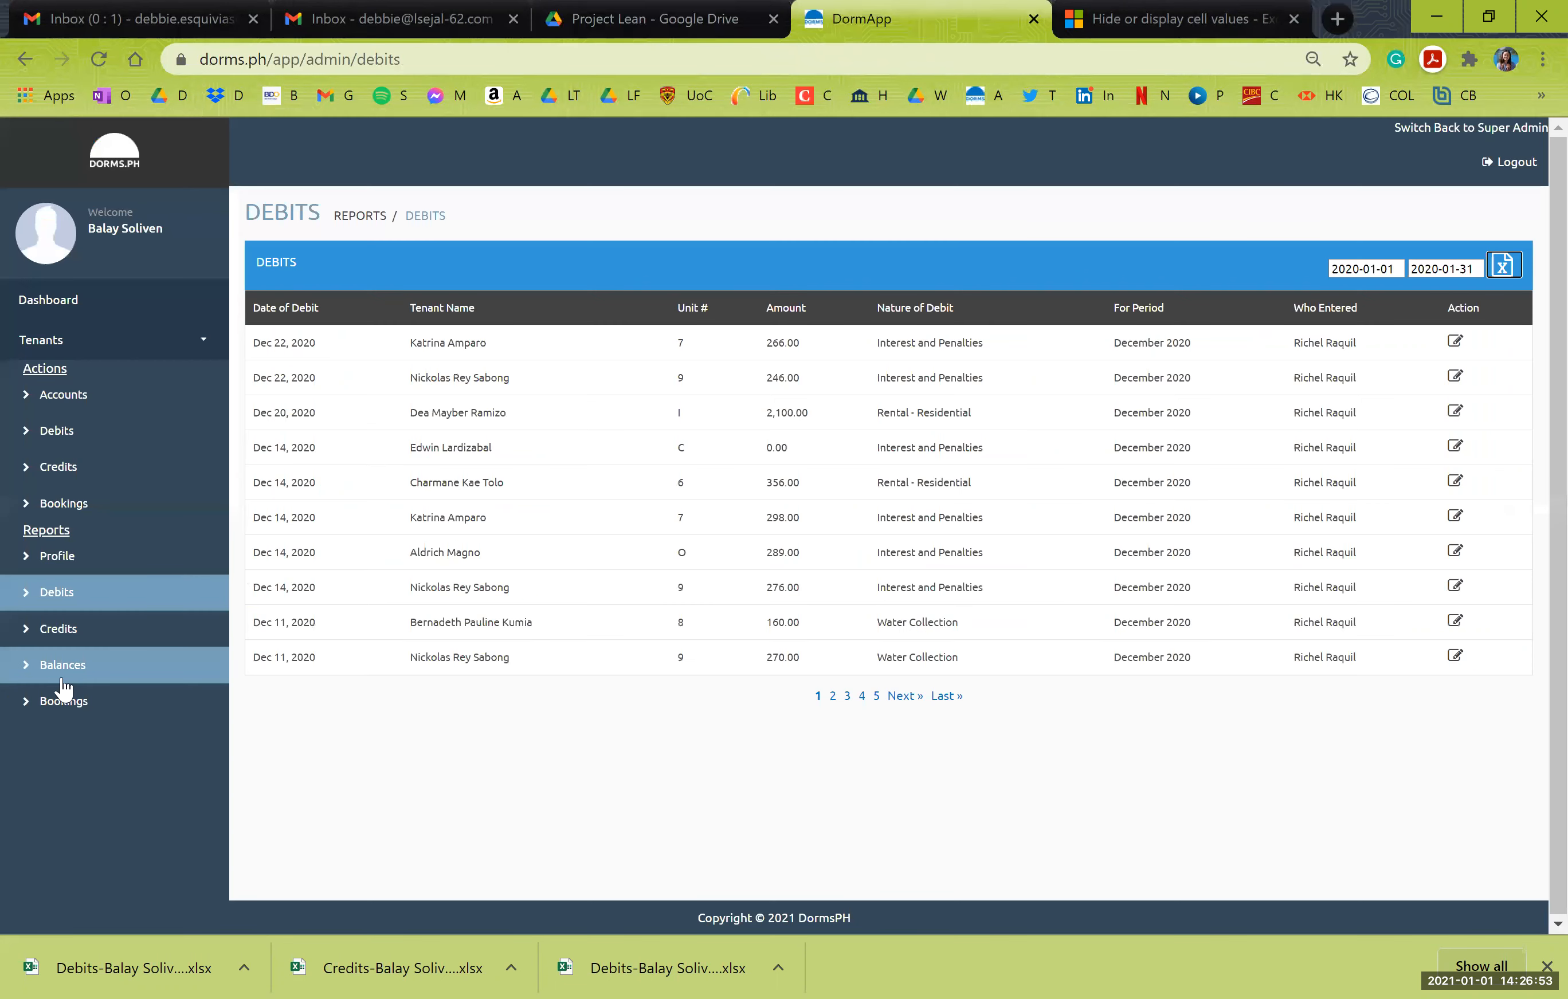
{"action": "left_click", "coordinate": [64, 600]}
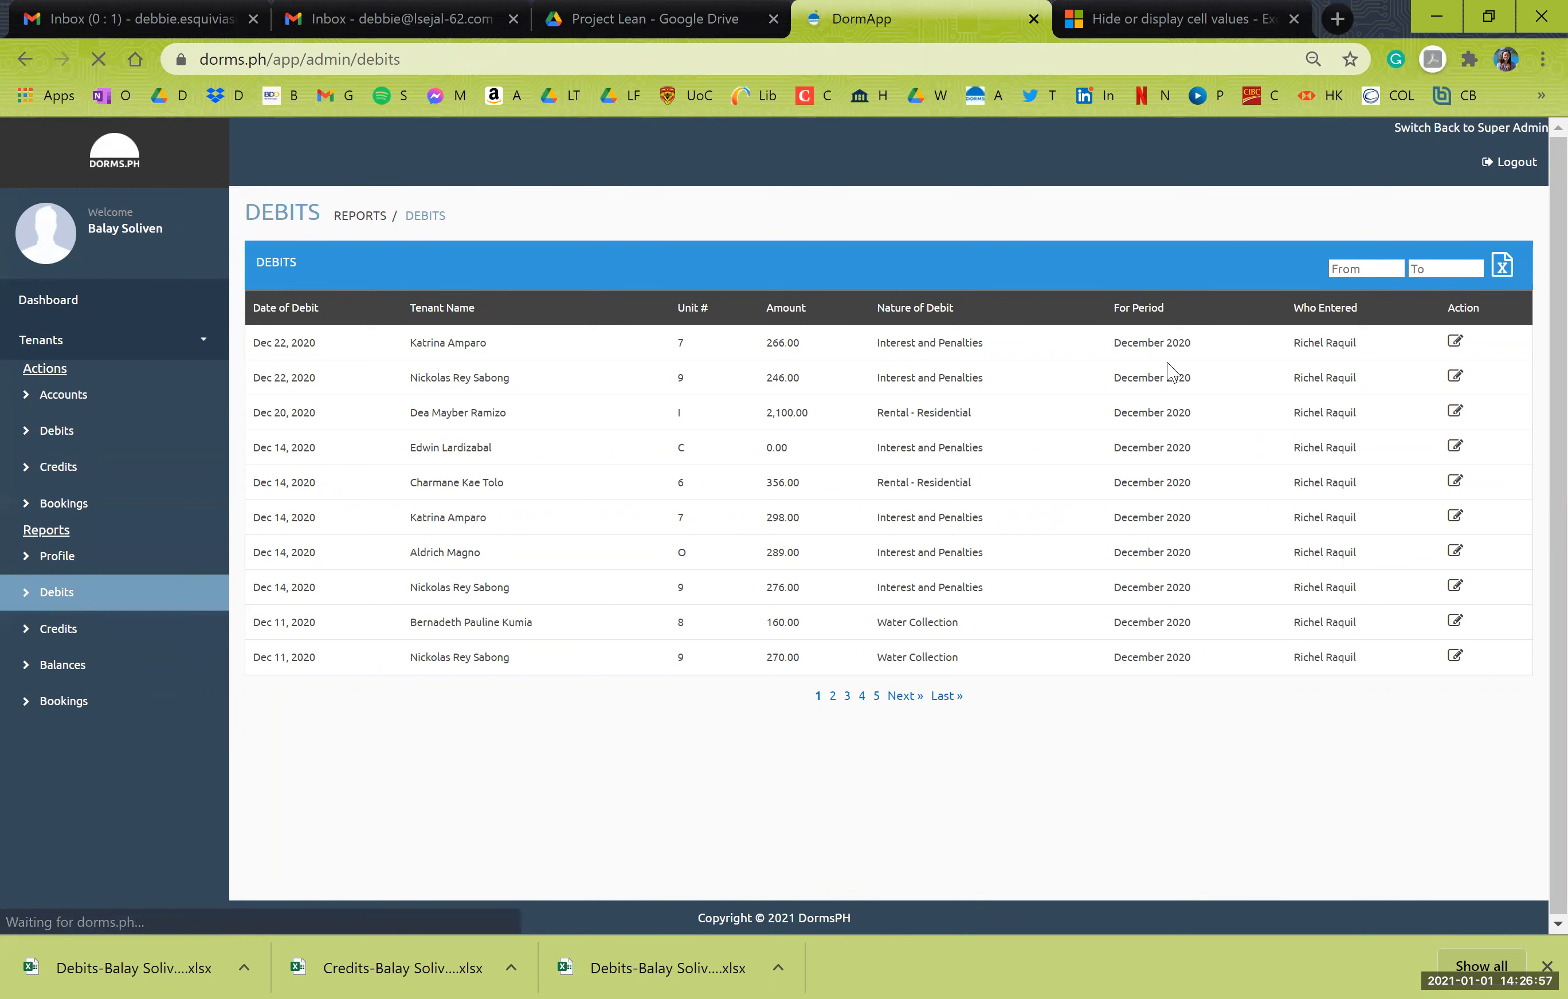
{"action": "left_click", "coordinate": [1362, 266]}
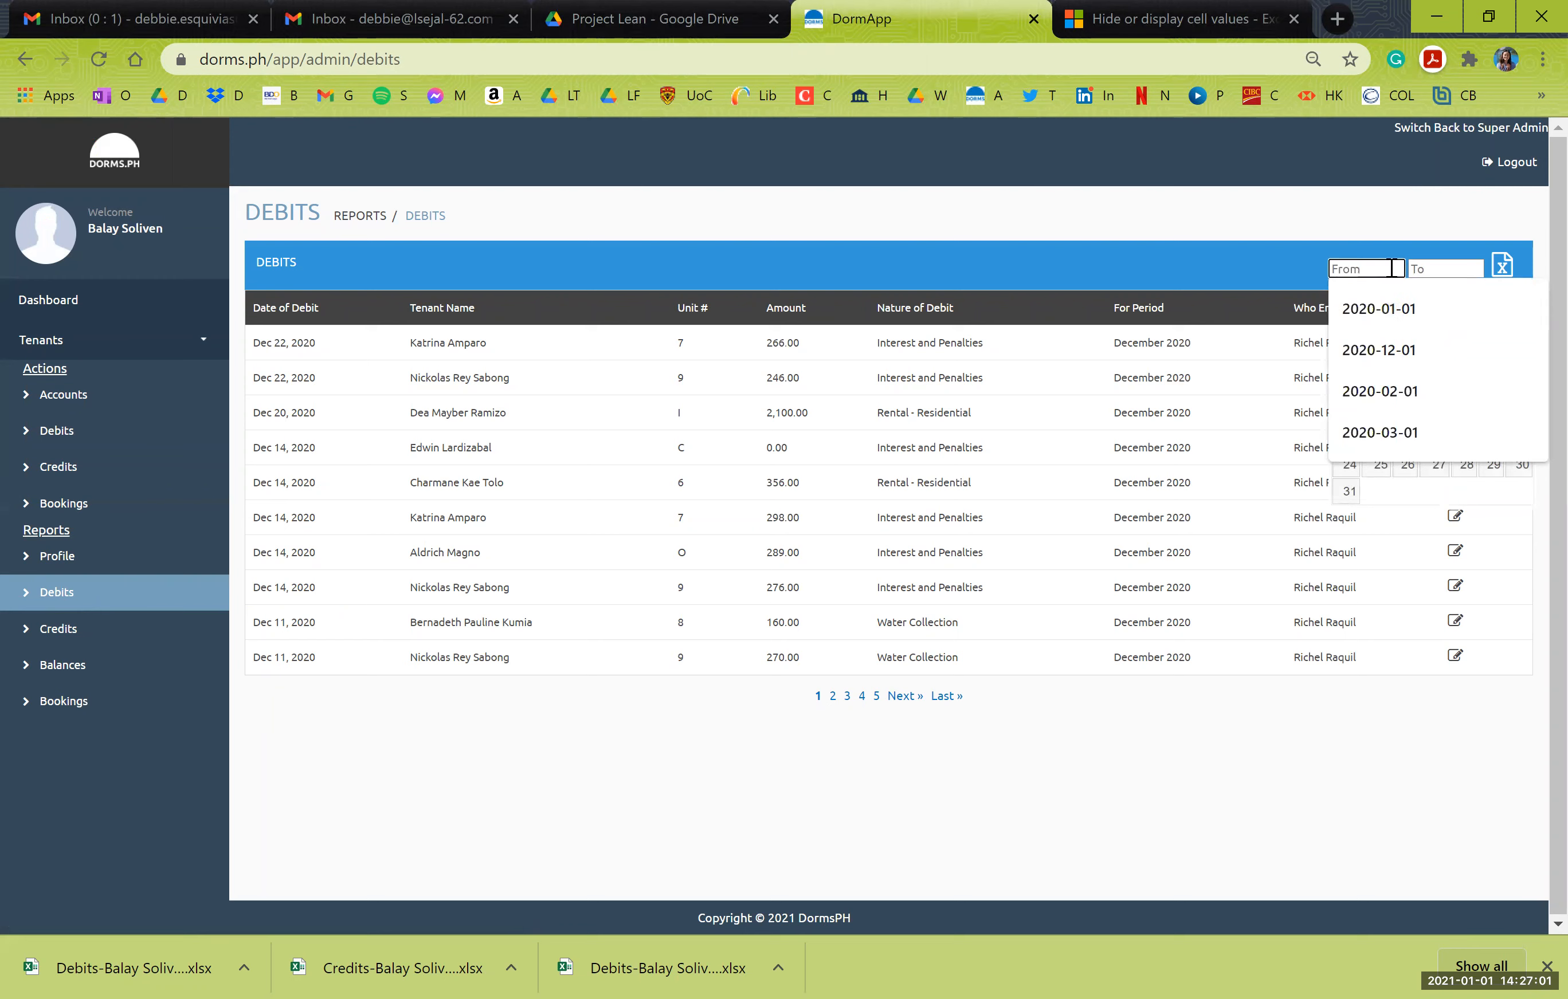
{"action": "type", "text": "2"}
{"action": "key", "text": "BackSpace"}
{"action": "type", "text": "1"}
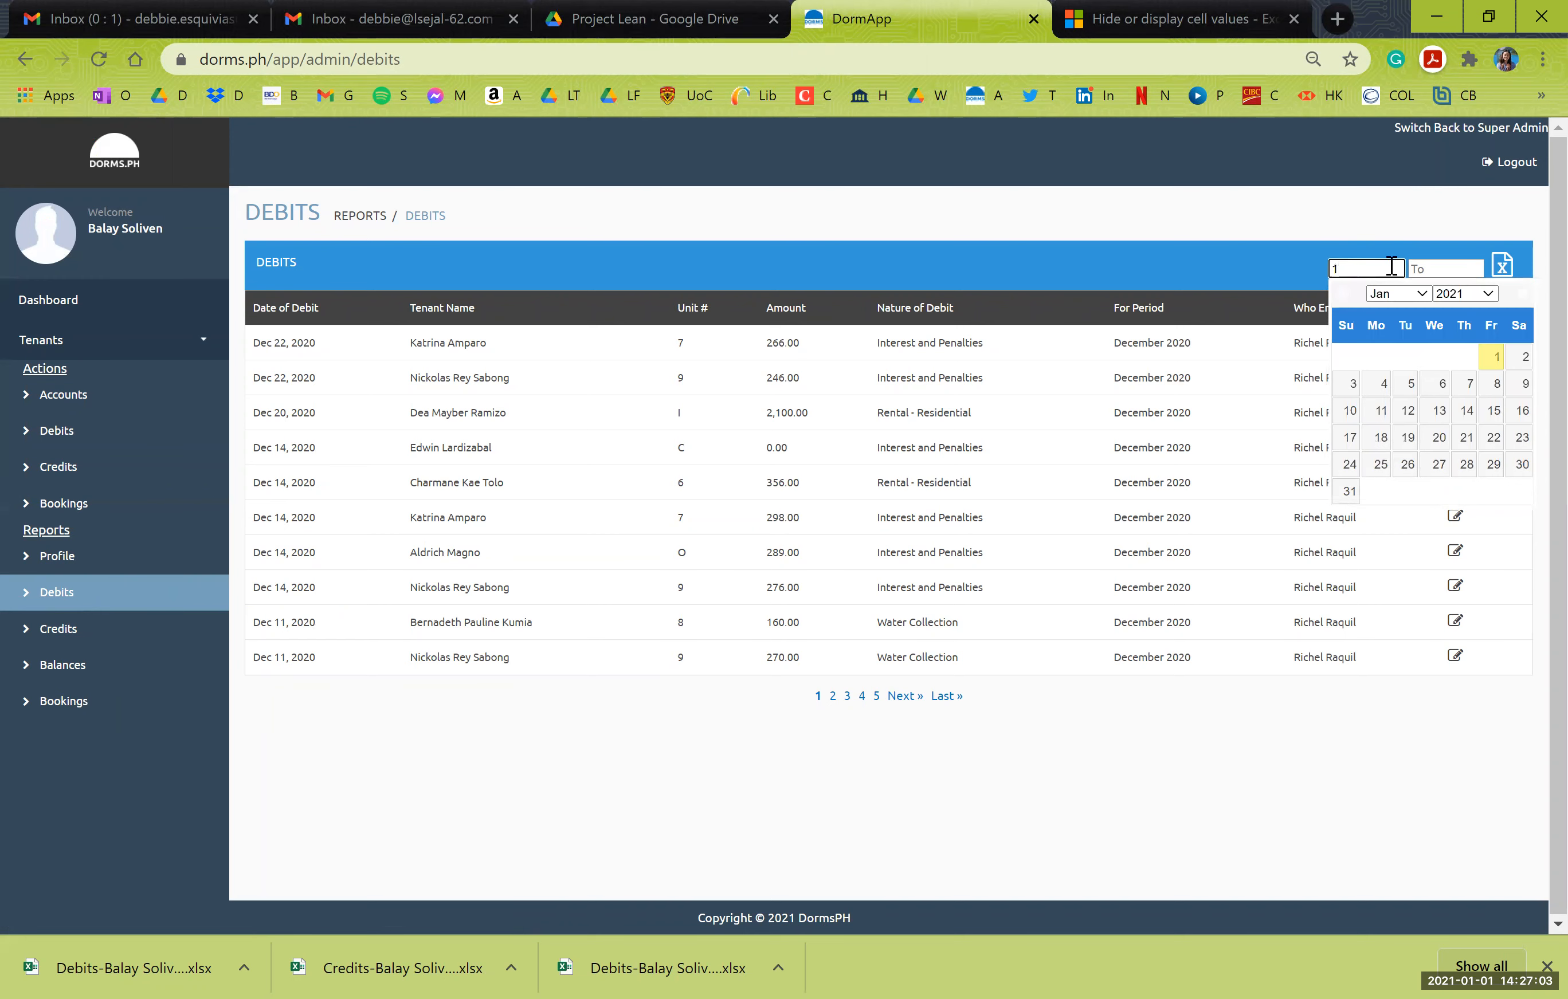
{"action": "left_click", "coordinate": [1482, 295]}
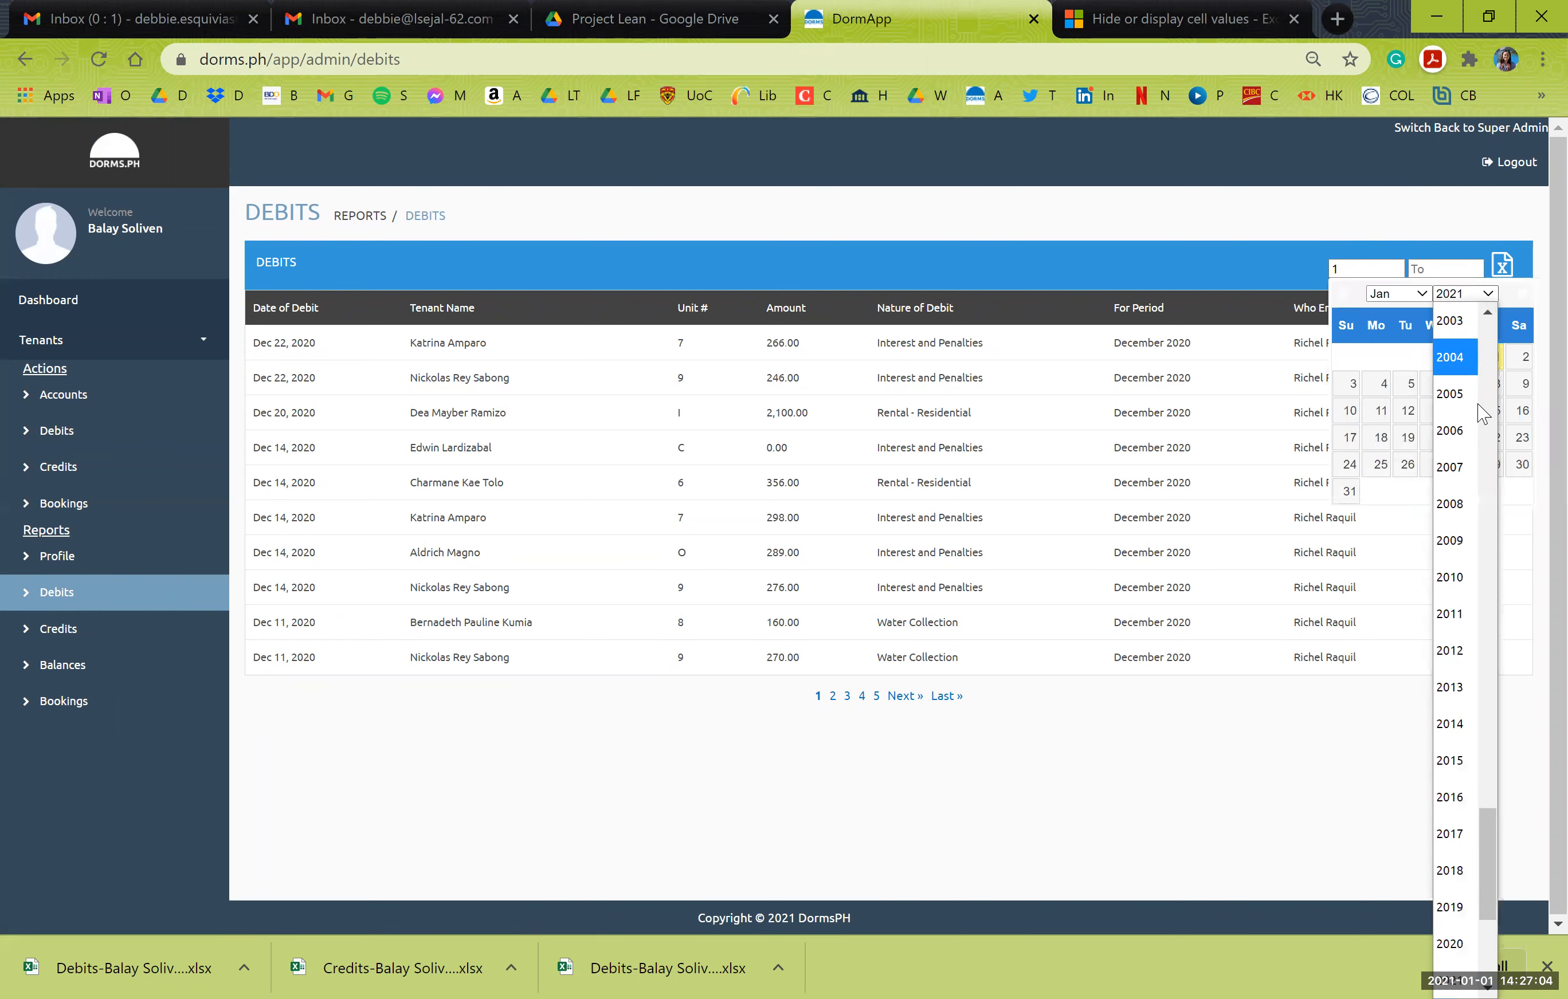
{"action": "left_click", "coordinate": [1453, 944]}
{"action": "left_click", "coordinate": [1435, 356]}
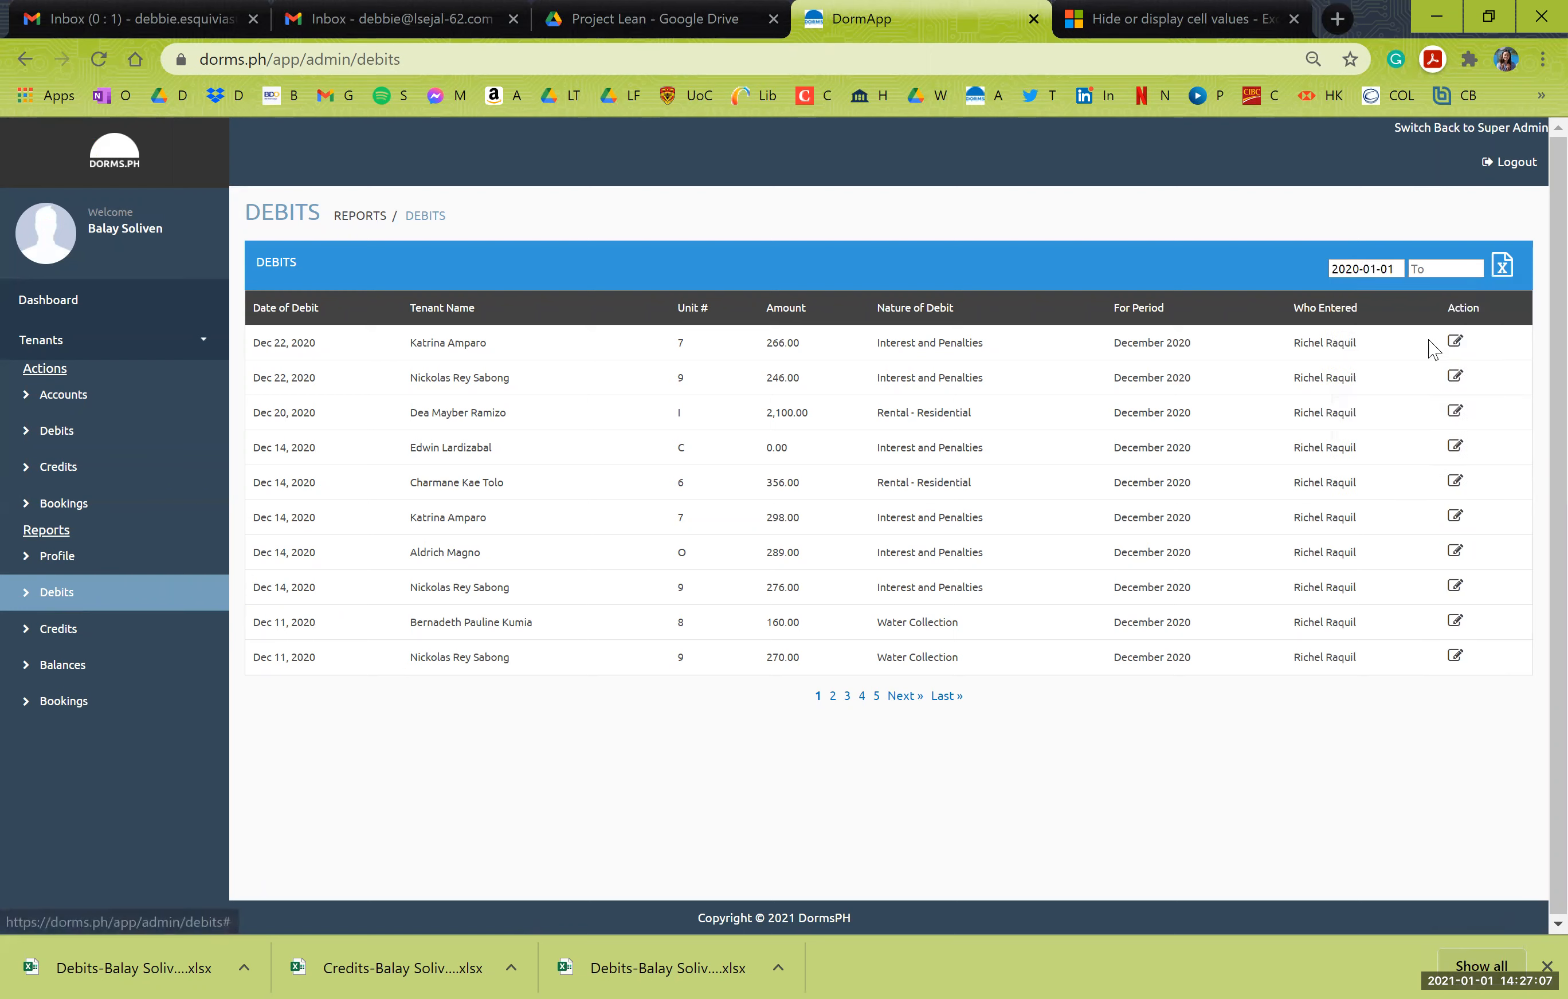
Set the debits report's end date to 2020-01-29 and export it to Excel.
{"action": "left_click", "coordinate": [1445, 269]}
{"action": "type", "text": "1"}
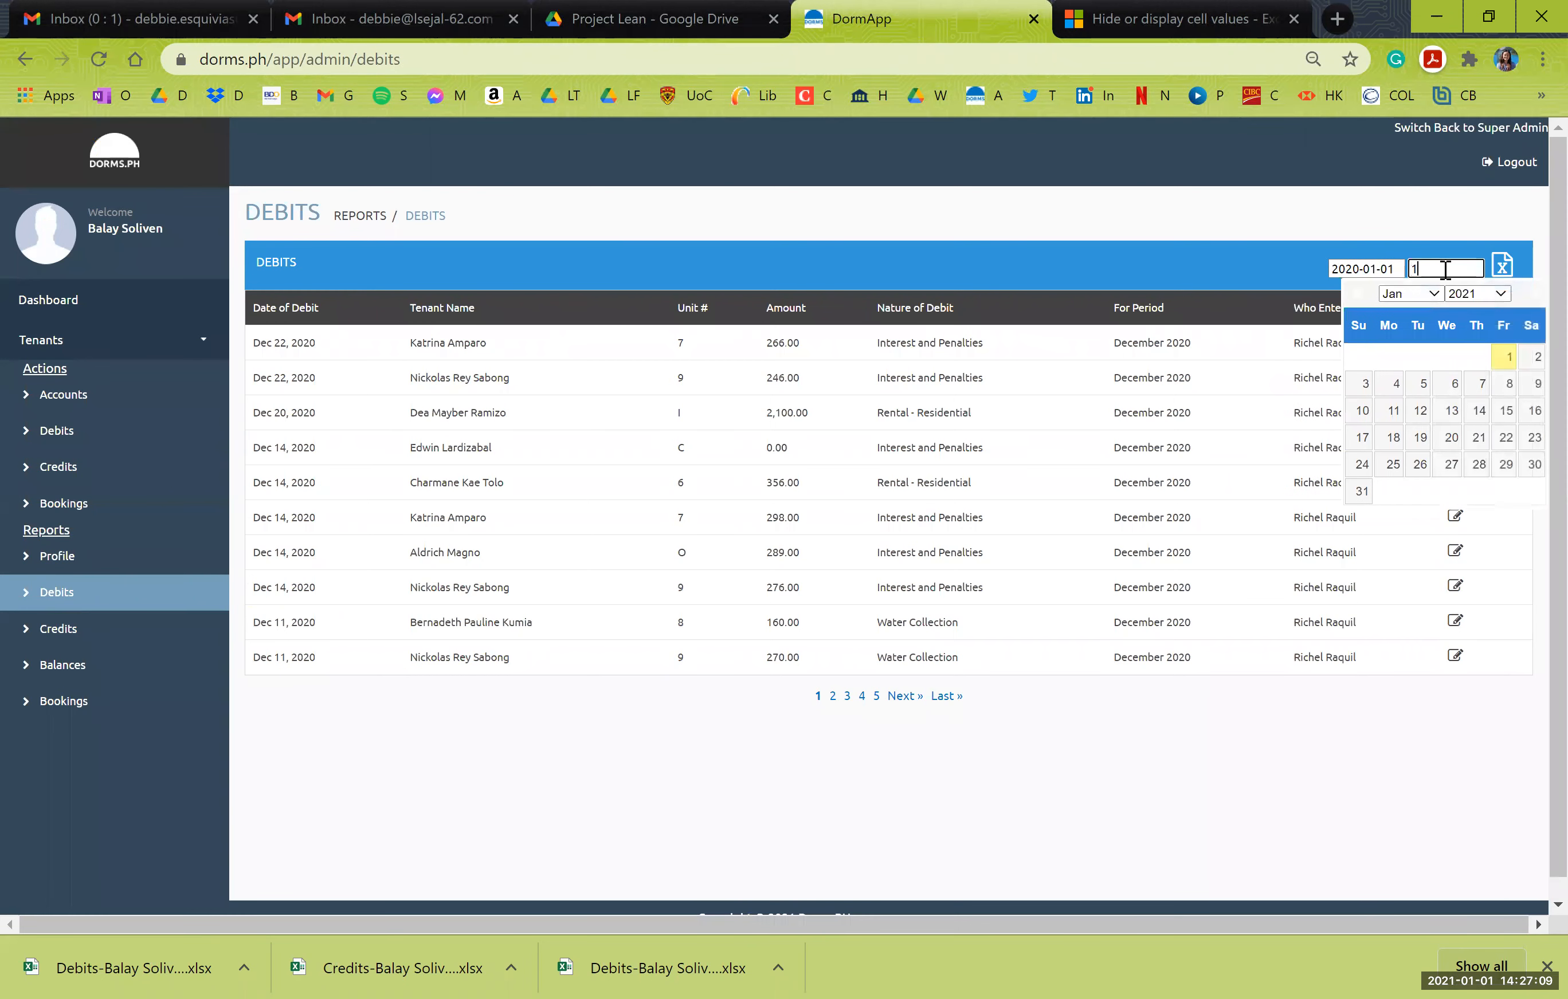
{"action": "left_click", "coordinate": [1497, 295]}
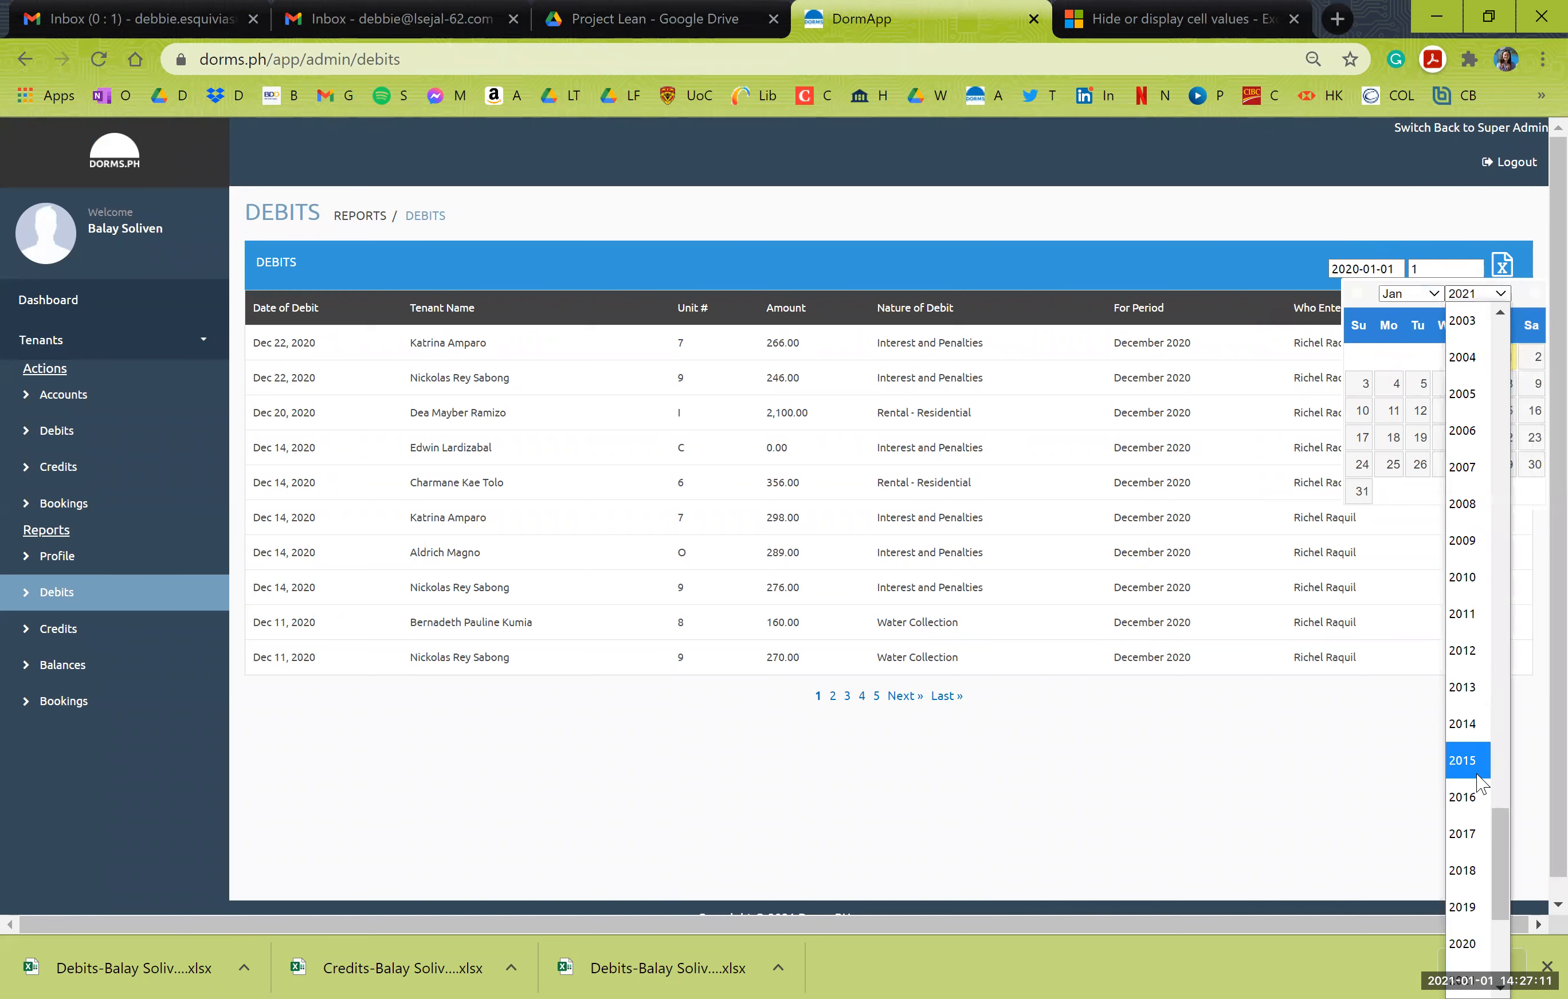
{"action": "left_click", "coordinate": [1466, 944]}
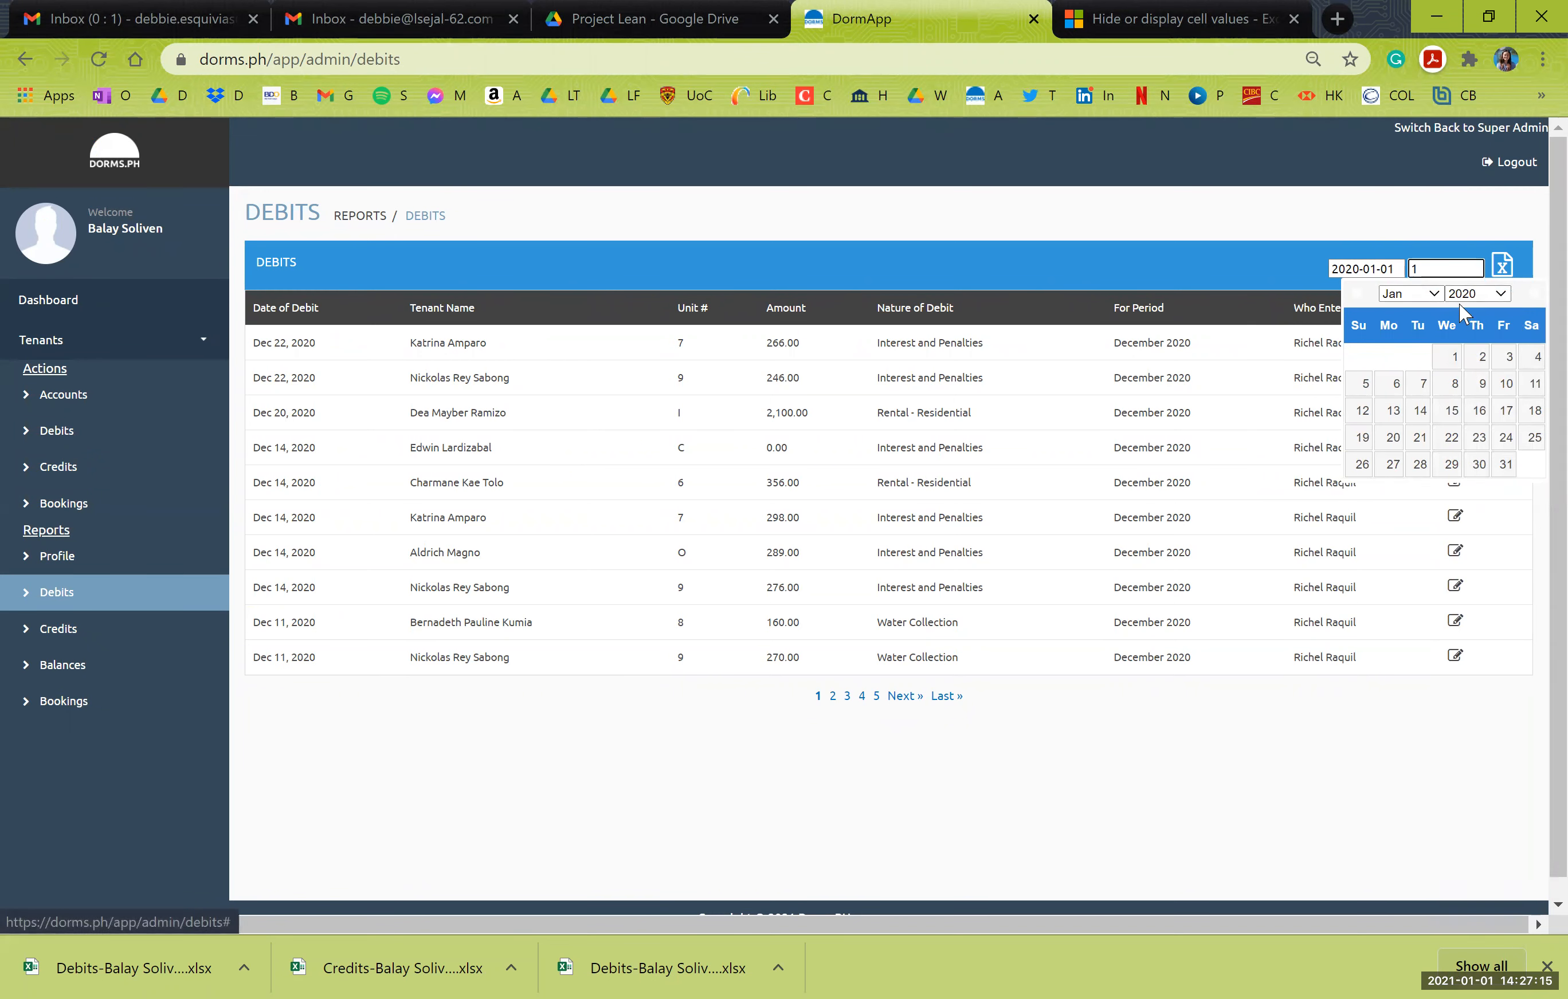
{"action": "left_click", "coordinate": [1449, 464]}
{"action": "left_click", "coordinate": [1507, 270]}
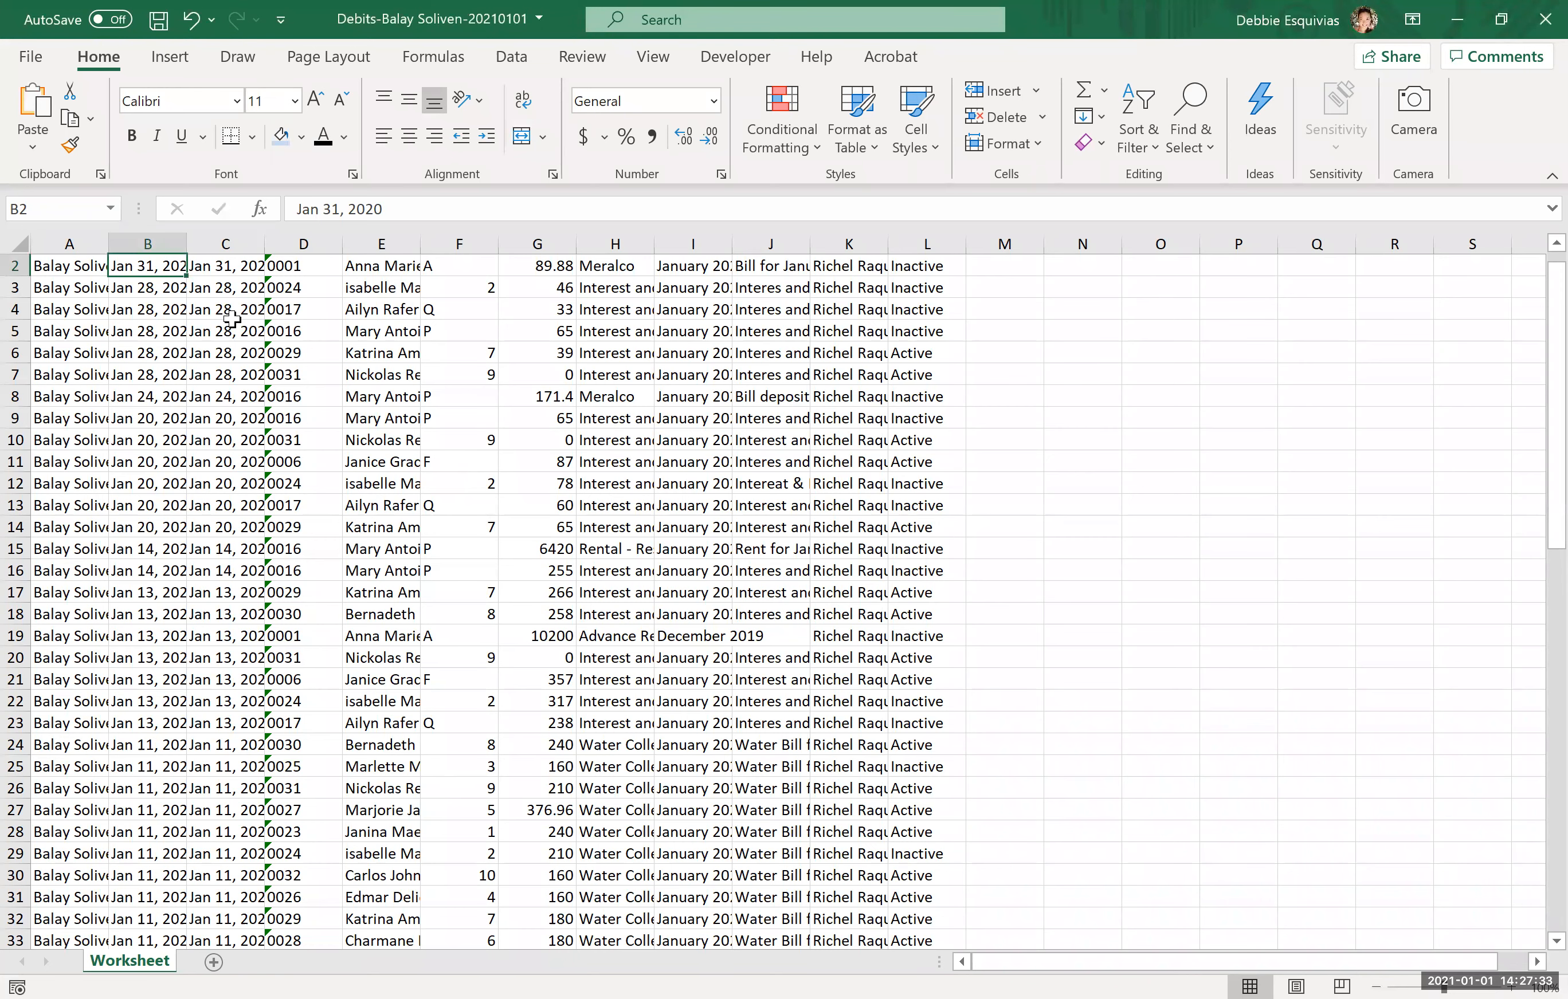
Examine the exported debits worksheet's headers and first record from column C, Date of Debit, onward.
{"action": "key", "text": "Up"}
{"action": "key", "text": "Down"}
{"action": "key", "text": "Right"}
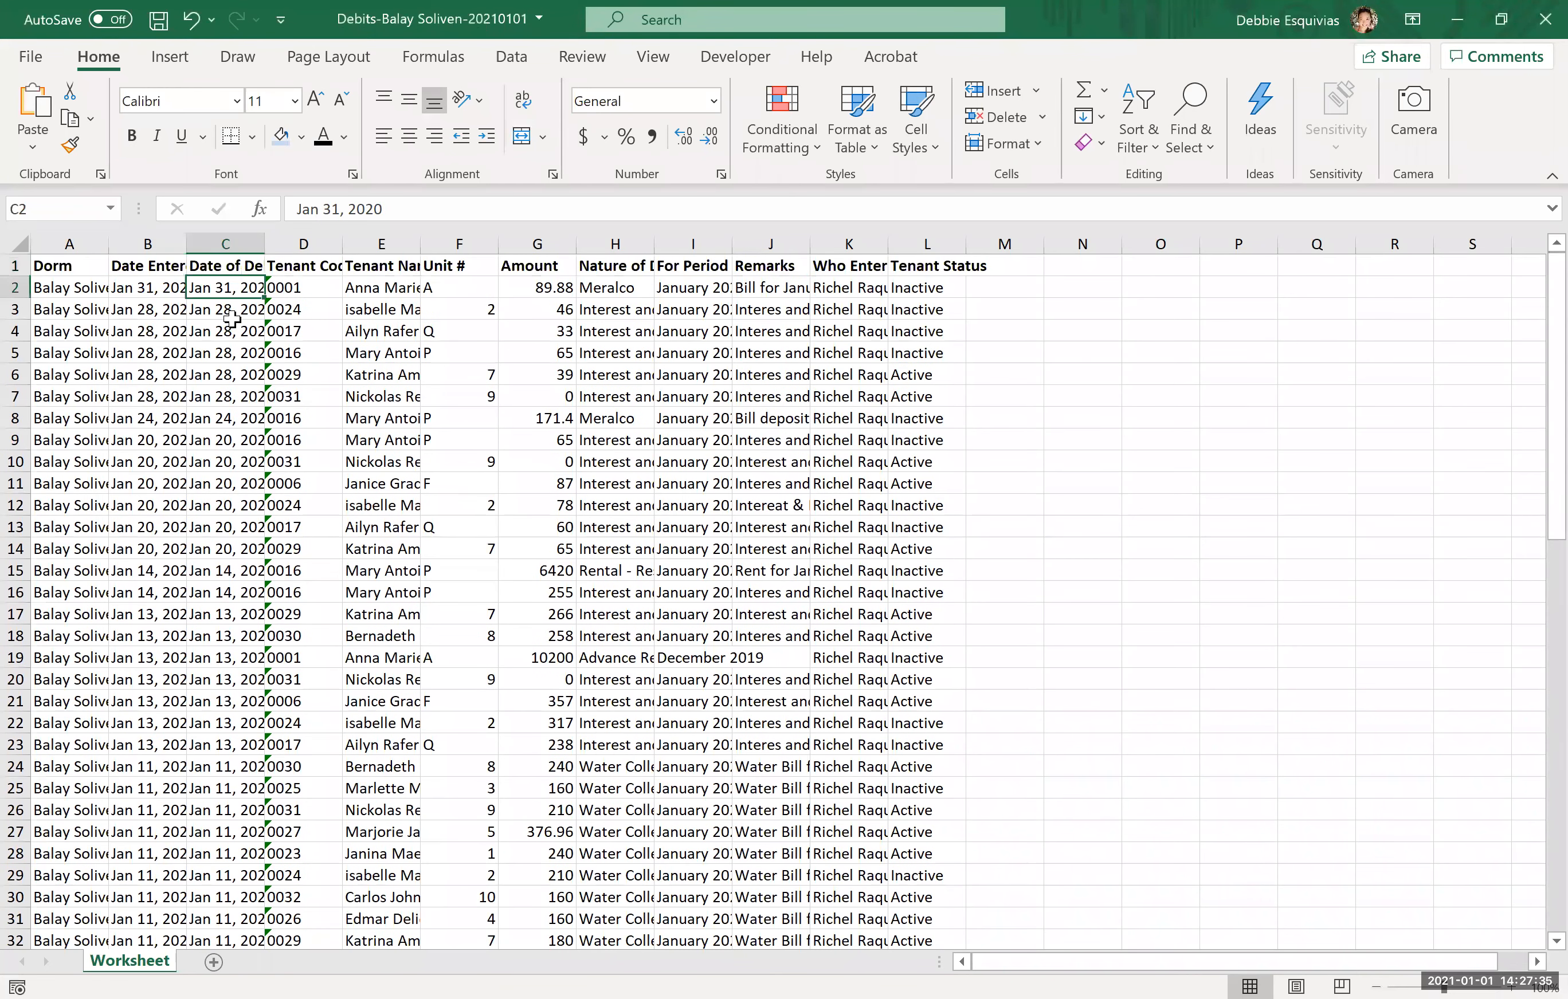
{"action": "key", "text": "shift+Right"}
{"action": "key", "text": "shift+Right"}
{"action": "key", "text": "shift+Right"}
{"action": "key", "text": "shift+Right"}
{"action": "key", "text": "shift+Right"}
{"action": "key", "text": "shift+Right"}
{"action": "key", "text": "shift+Right"}
{"action": "key", "text": "Up"}
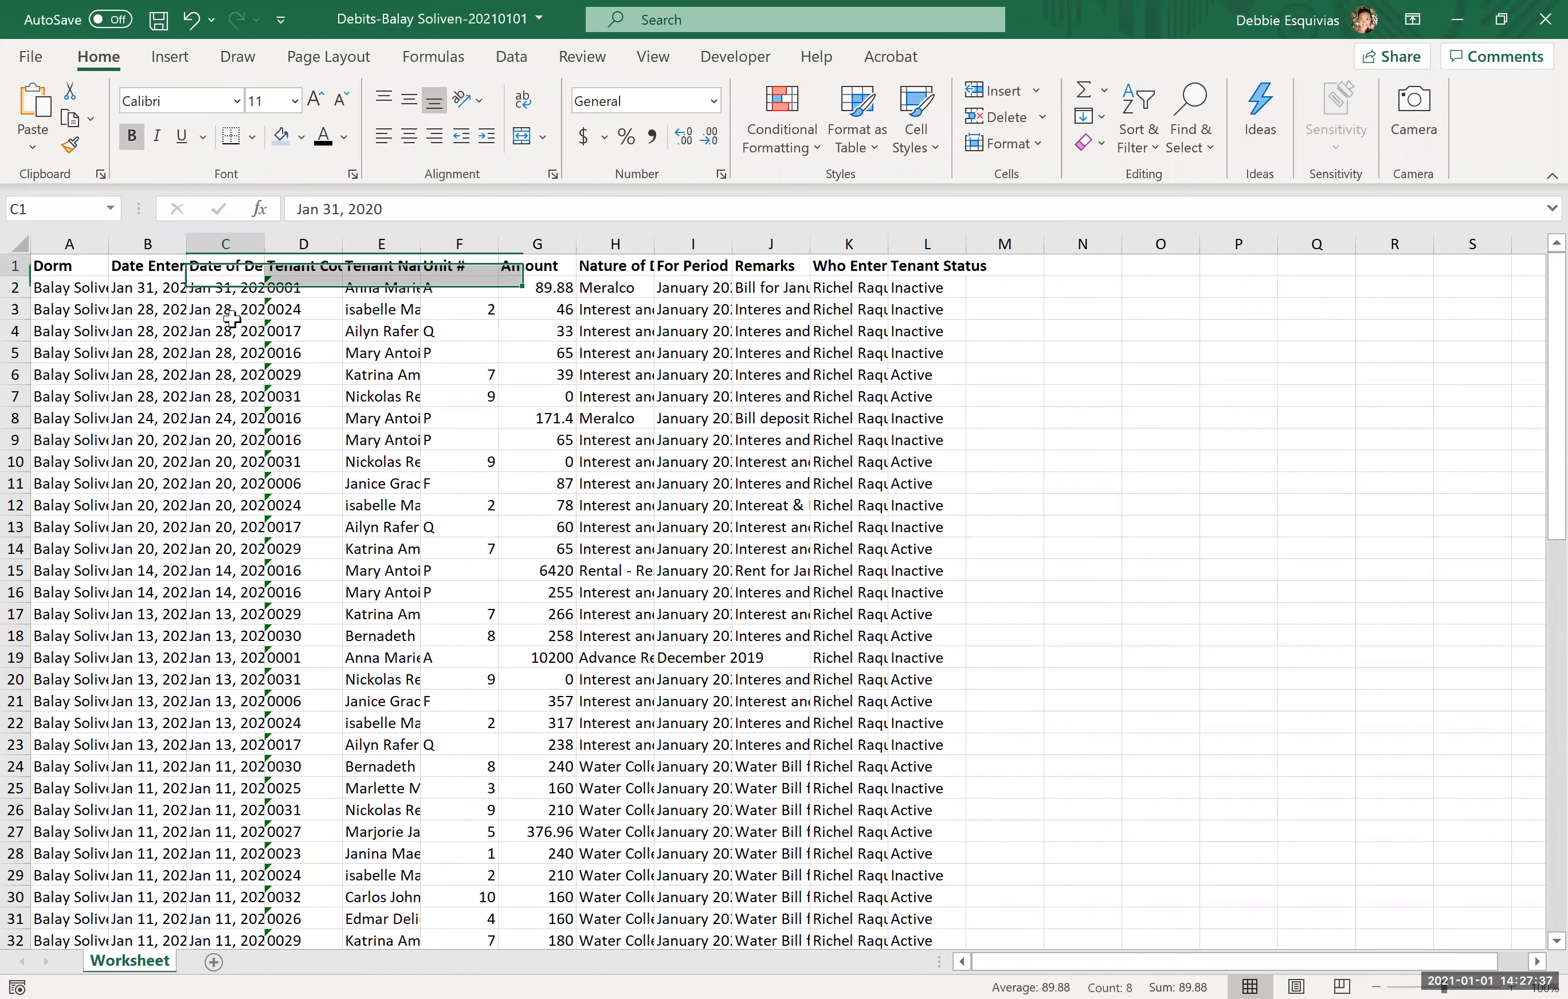
{"action": "key", "text": "Down"}
{"action": "key", "text": "Up"}
{"action": "key", "text": "Down"}
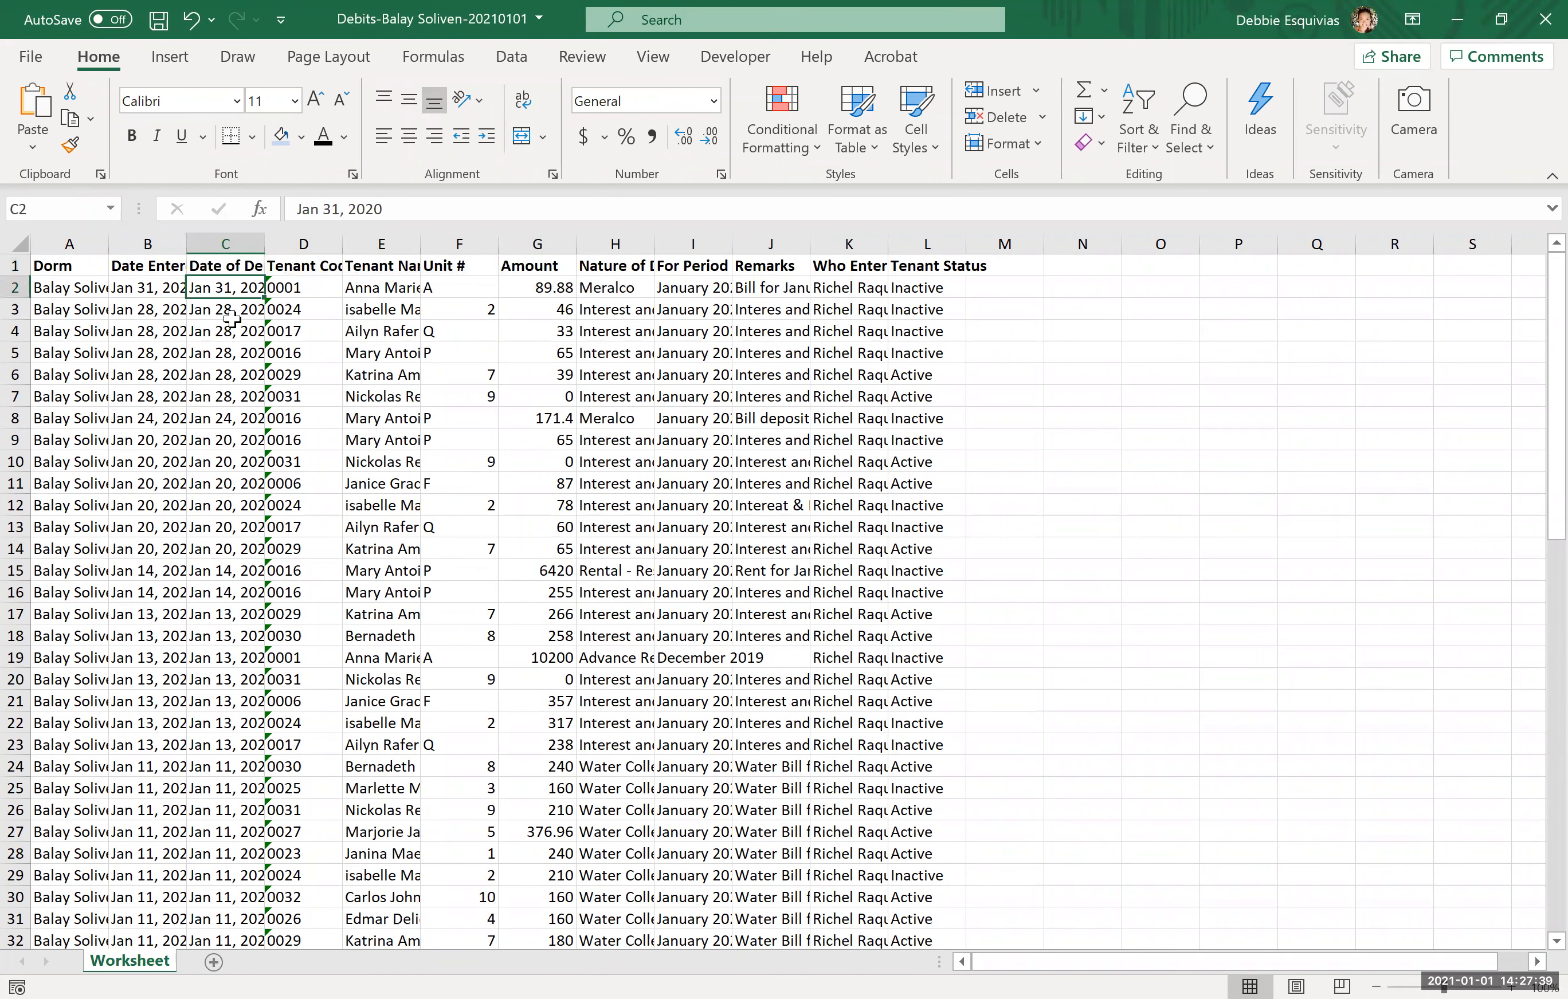
Copy the debits data in C2:J73, from the debit date through the remarks.
{"action": "key", "text": "shift+Right"}
{"action": "key", "text": "shift+Right"}
{"action": "key", "text": "shift+Right"}
{"action": "key", "text": "shift+Right"}
{"action": "key", "text": "shift+Right"}
{"action": "key", "text": "shift+Right"}
{"action": "key", "text": "shift+Right"}
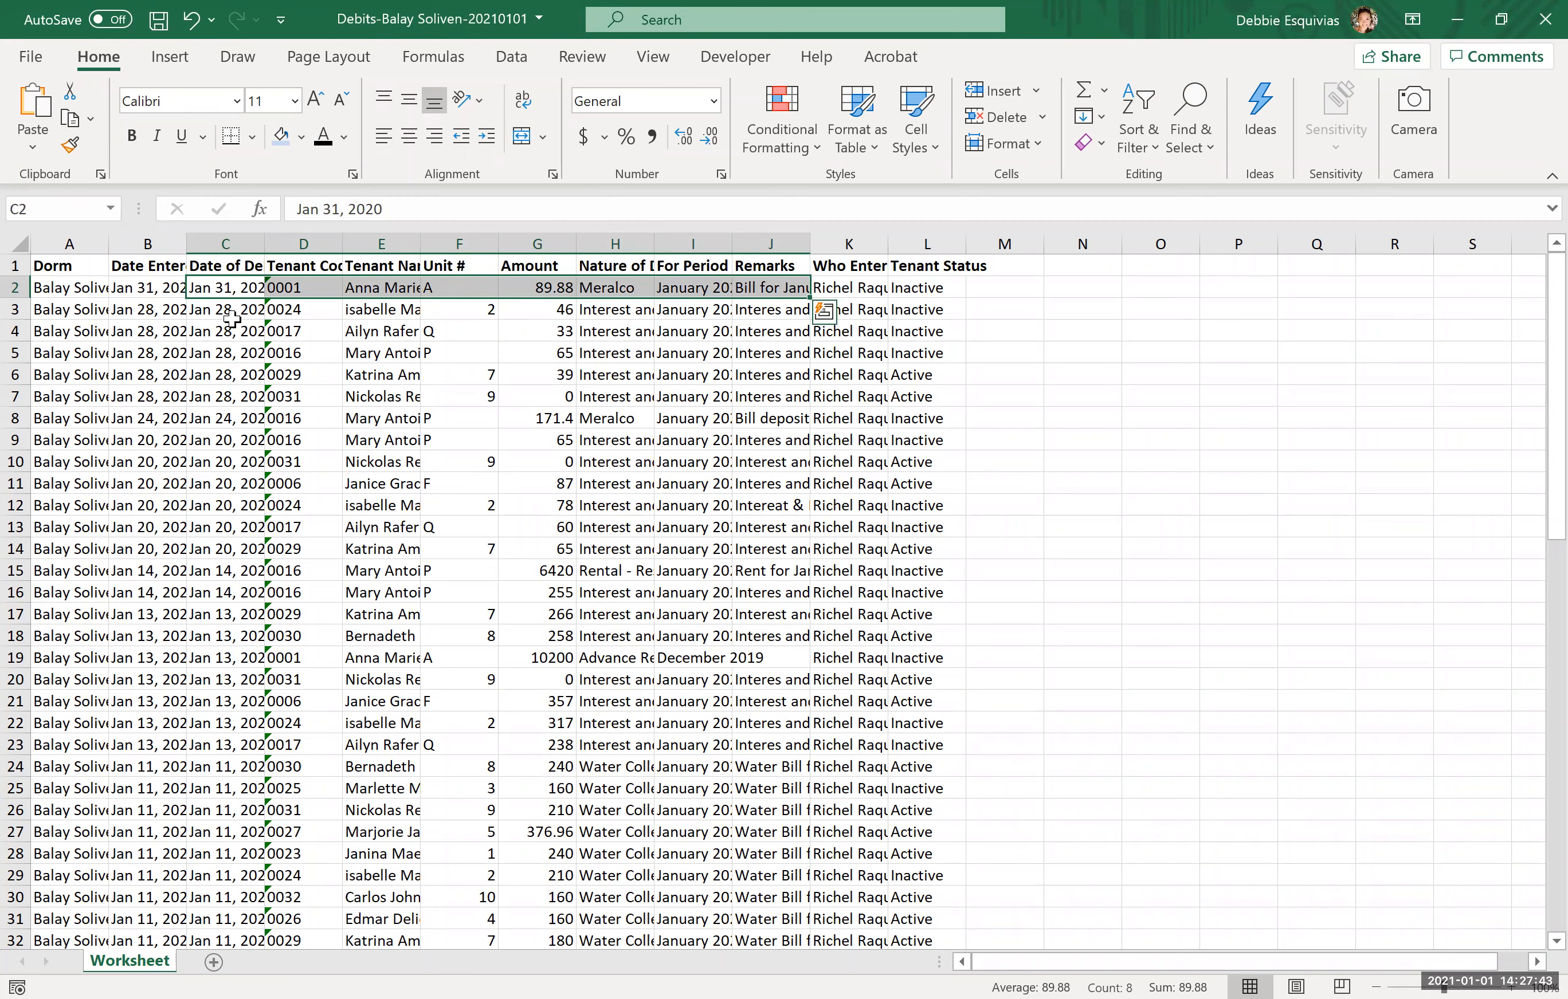
{"action": "key", "text": "ctrl+shift+Down"}
{"action": "key", "text": "ctrl+c"}
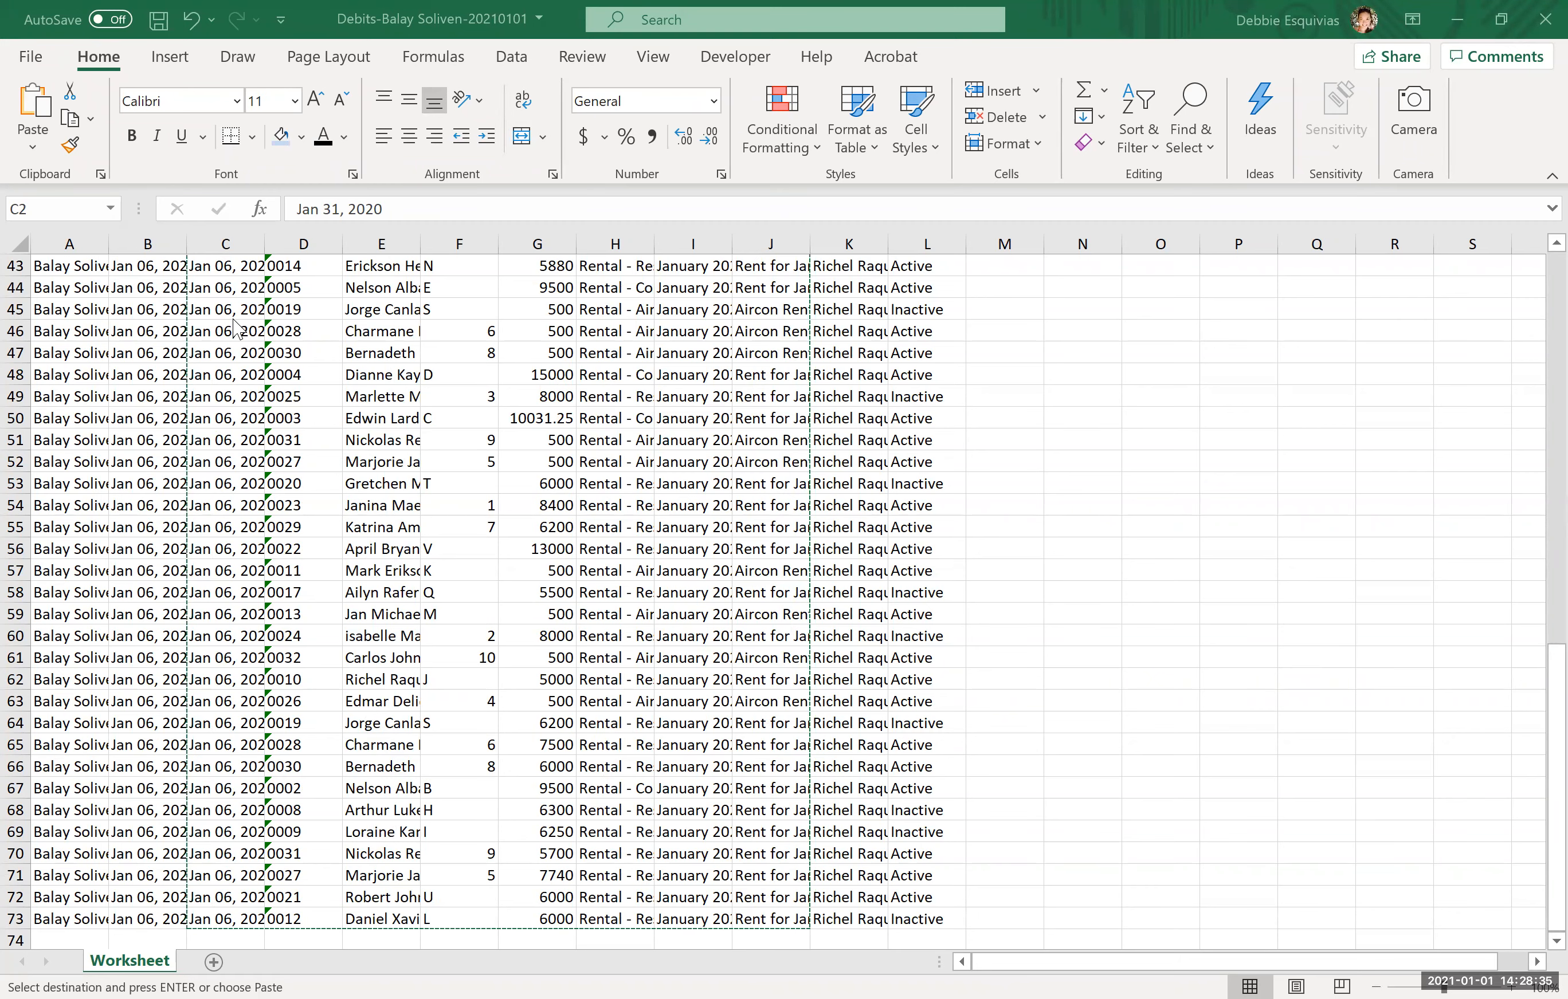
Fill in the first manual collection entry in Collections_db with the listed tenant and Bank Deposit as the manner of payment.
{"action": "key", "text": "Return"}
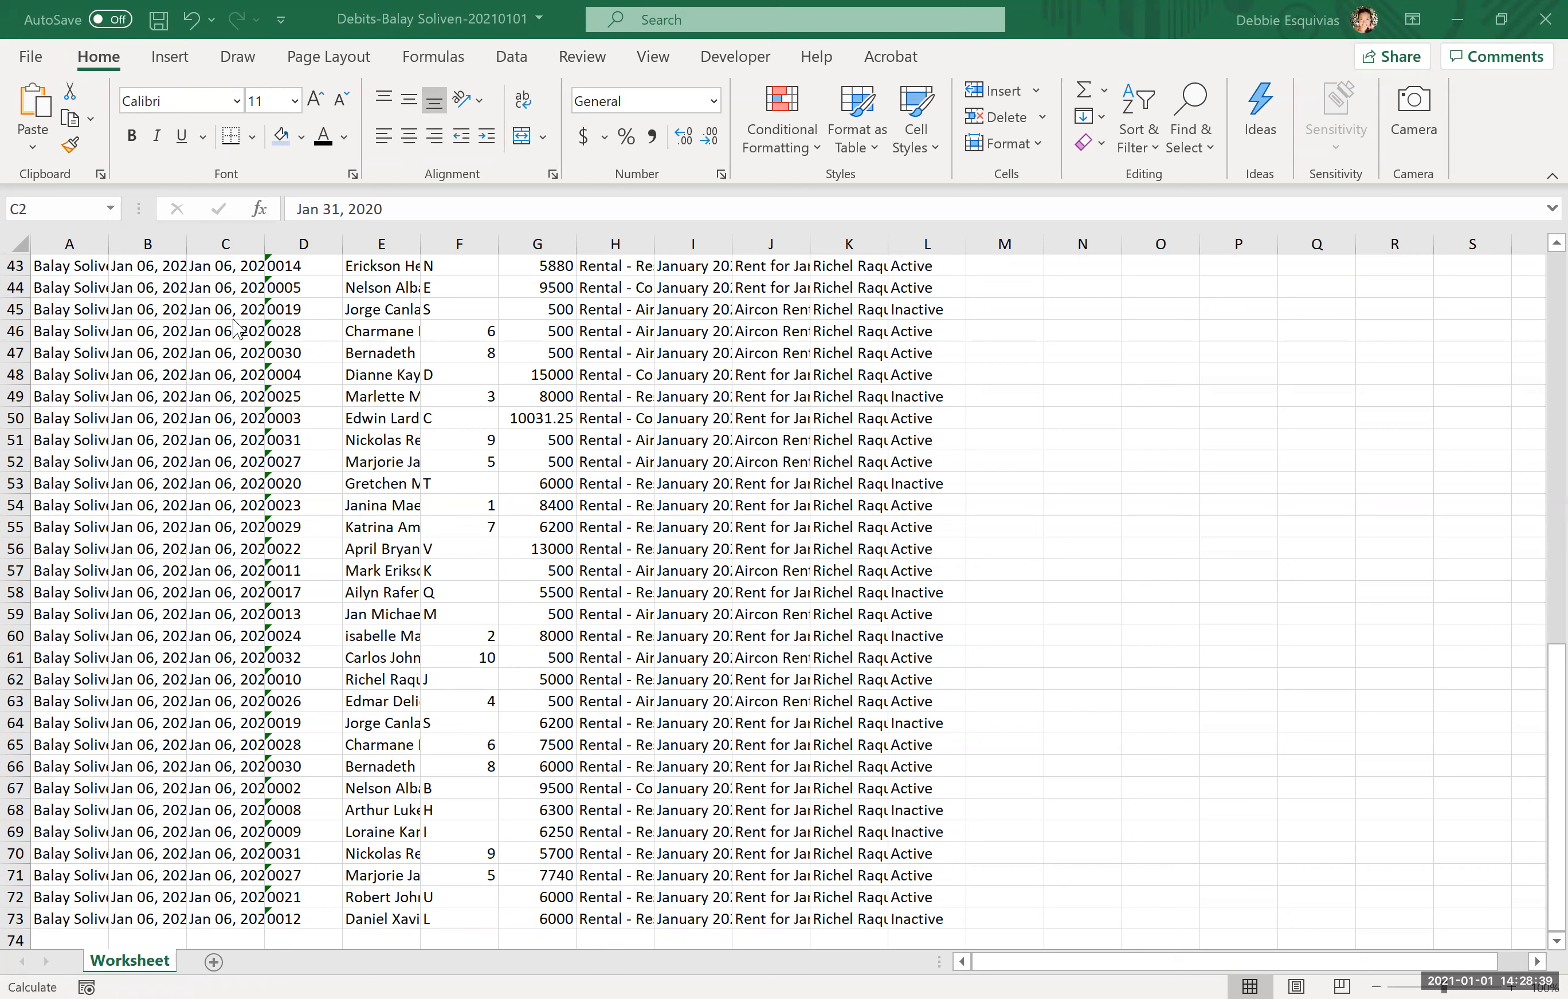
{"action": "key", "text": "alt+Down"}
{"action": "key", "text": "Down"}
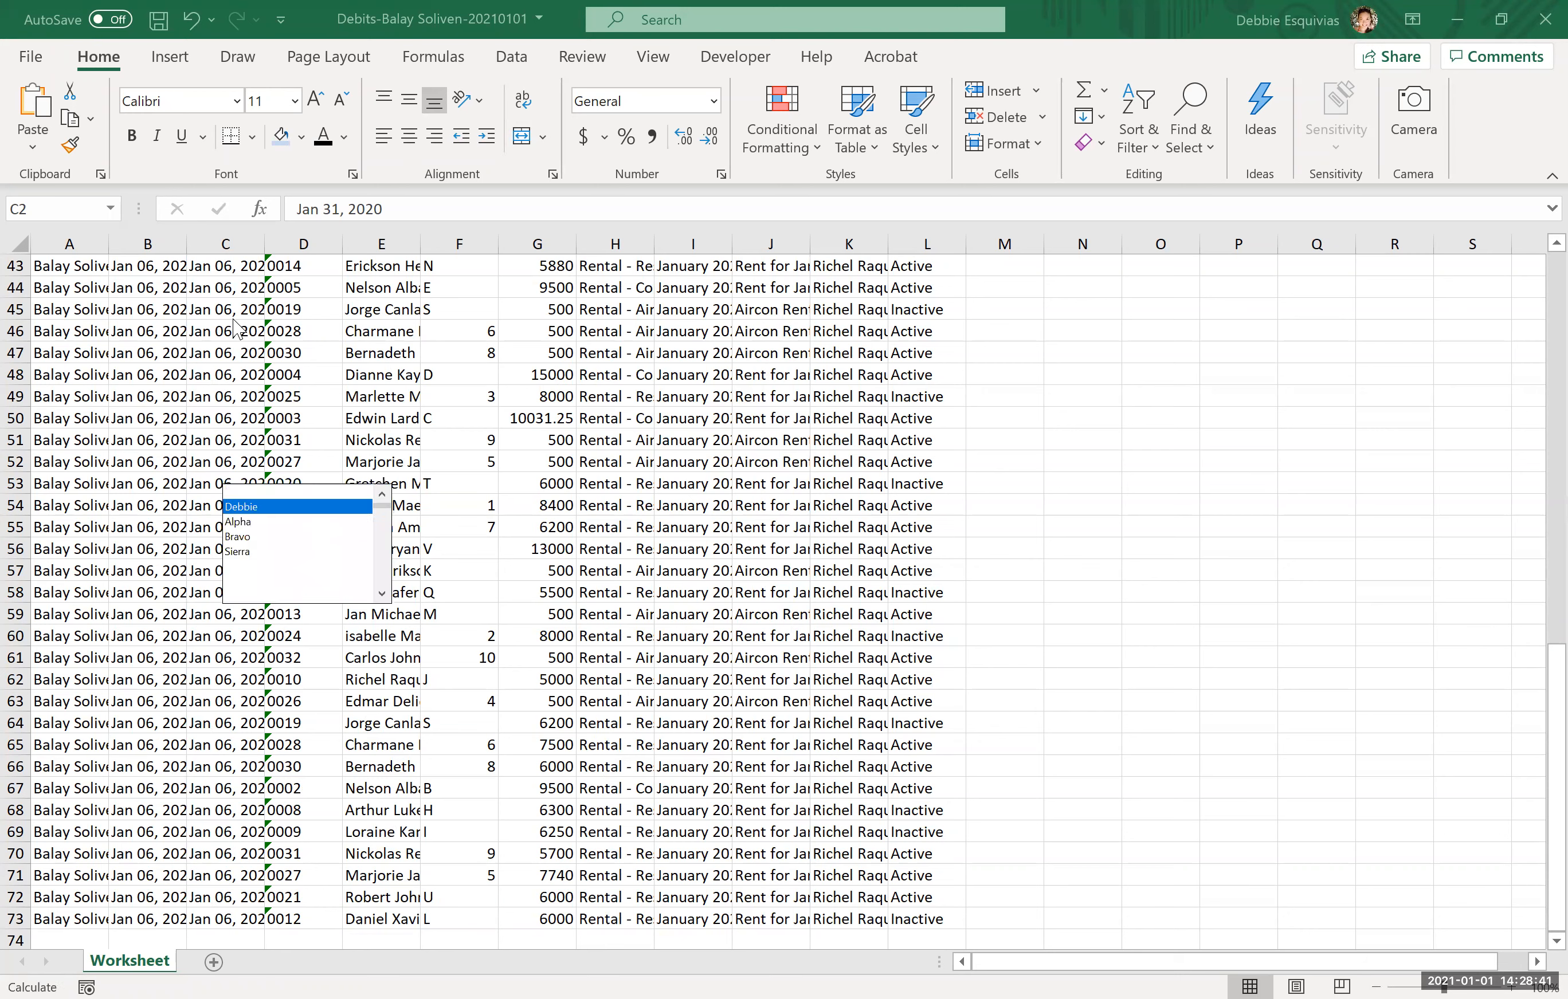
{"action": "key", "text": "Return"}
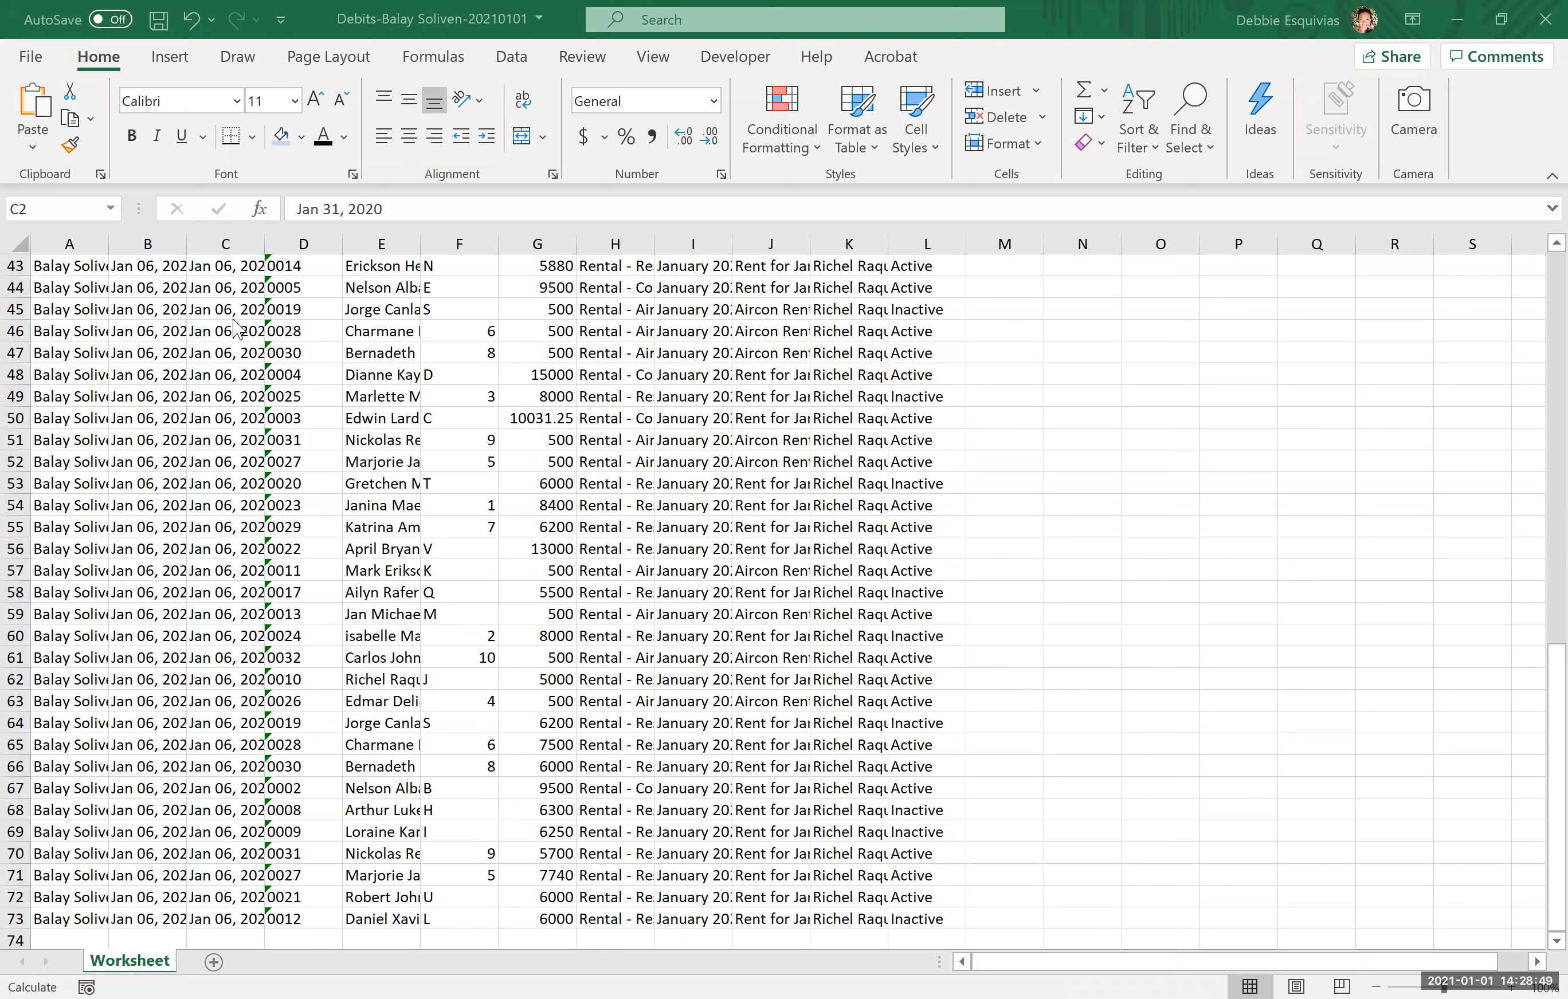
{"action": "key", "text": "alt+Down"}
{"action": "key", "text": "Down"}
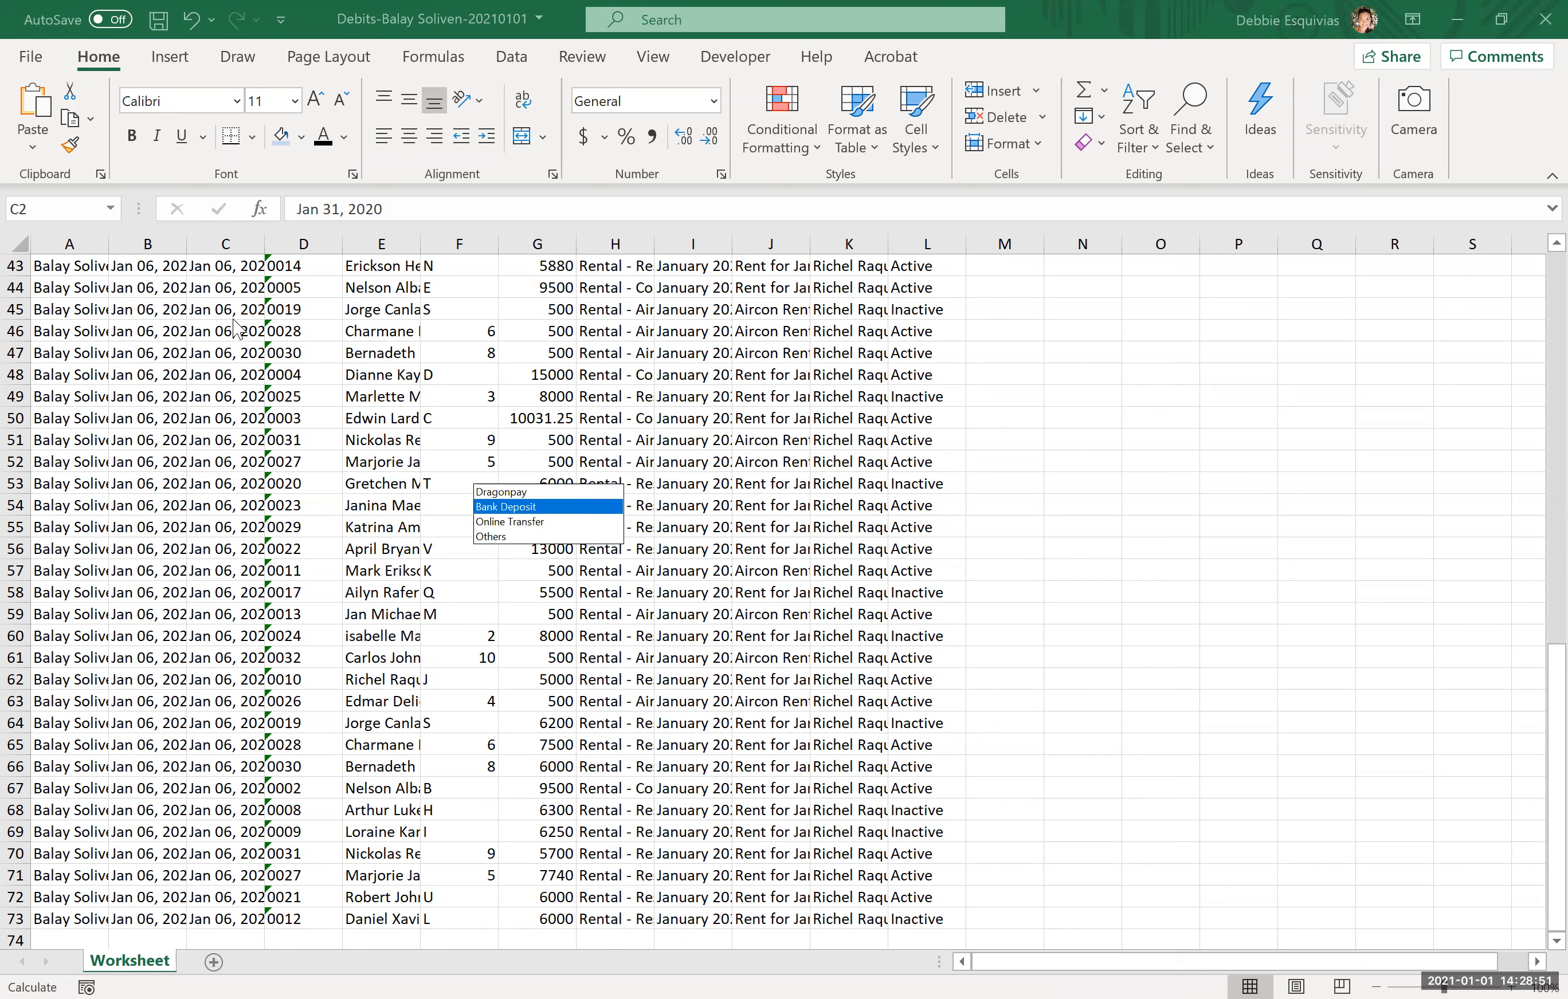
{"action": "key", "text": "Return"}
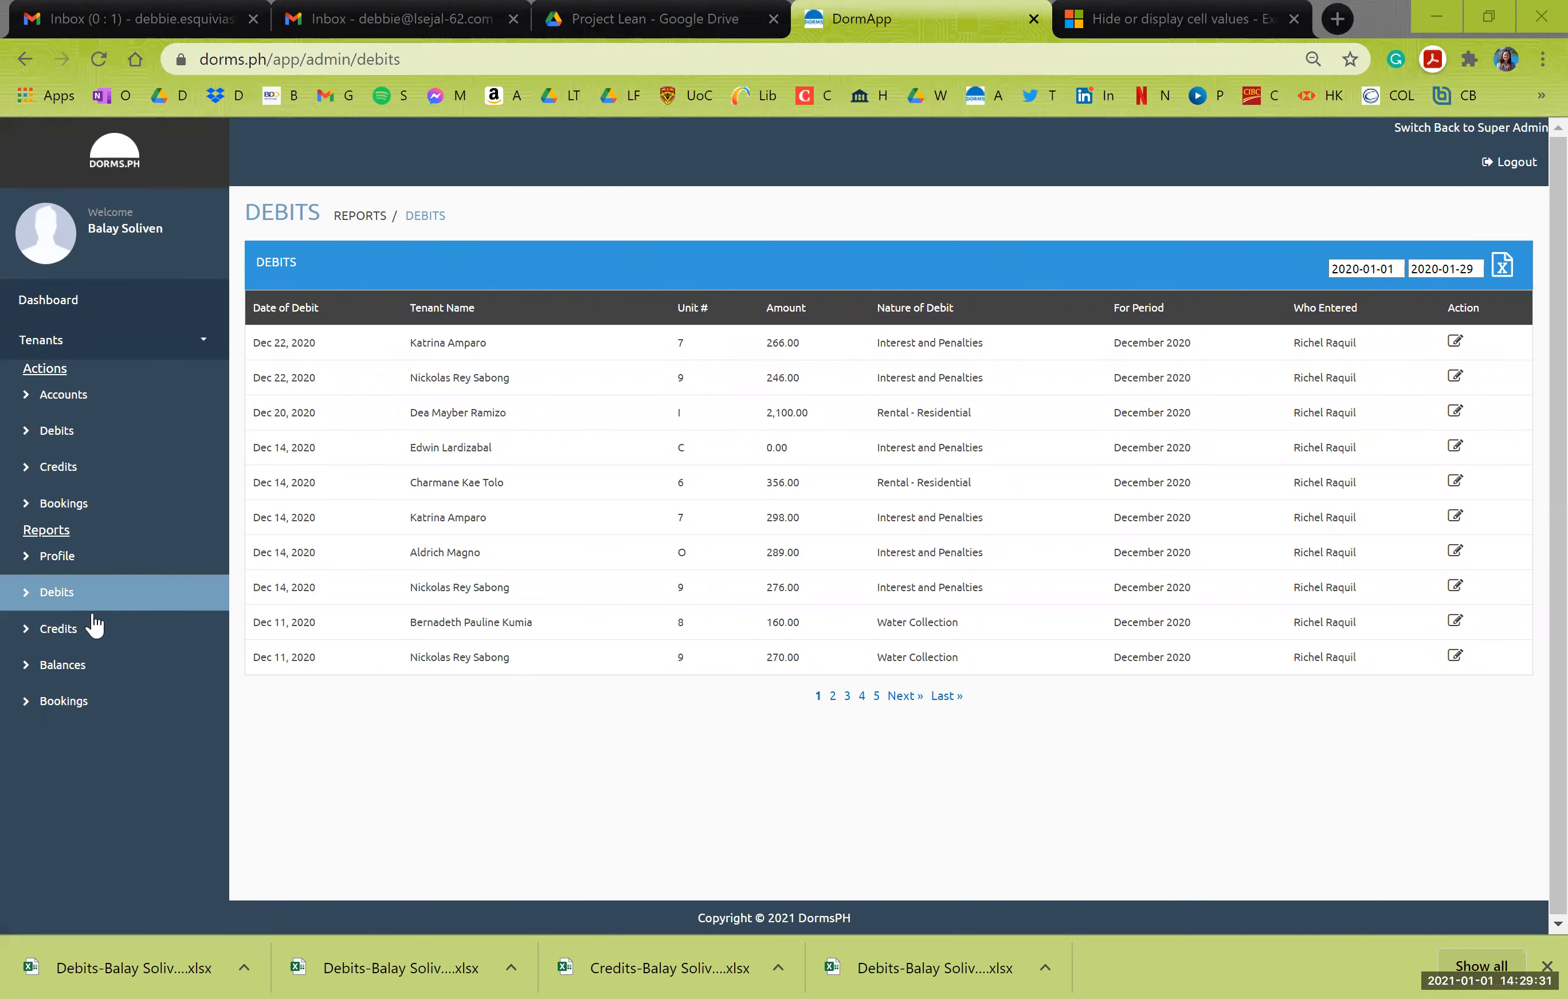
Export the DormApp credits report to Excel for the period 2021-01-01 to 2021-01-29.
{"action": "left_click", "coordinate": [44, 636]}
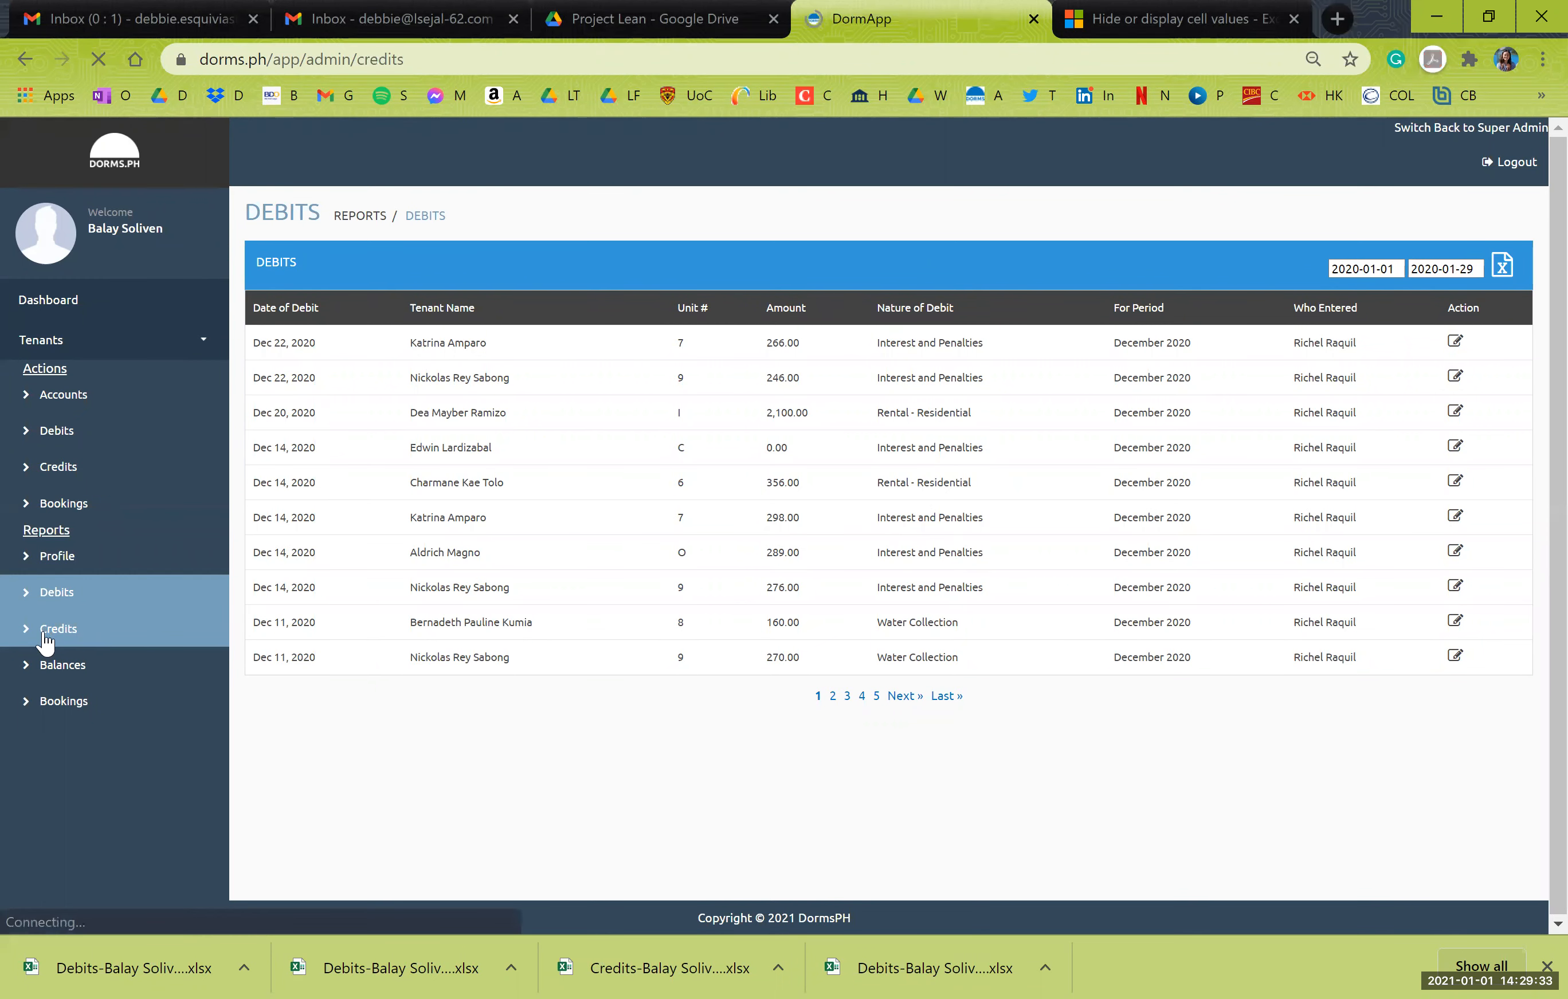
{"action": "left_click", "coordinate": [1368, 269]}
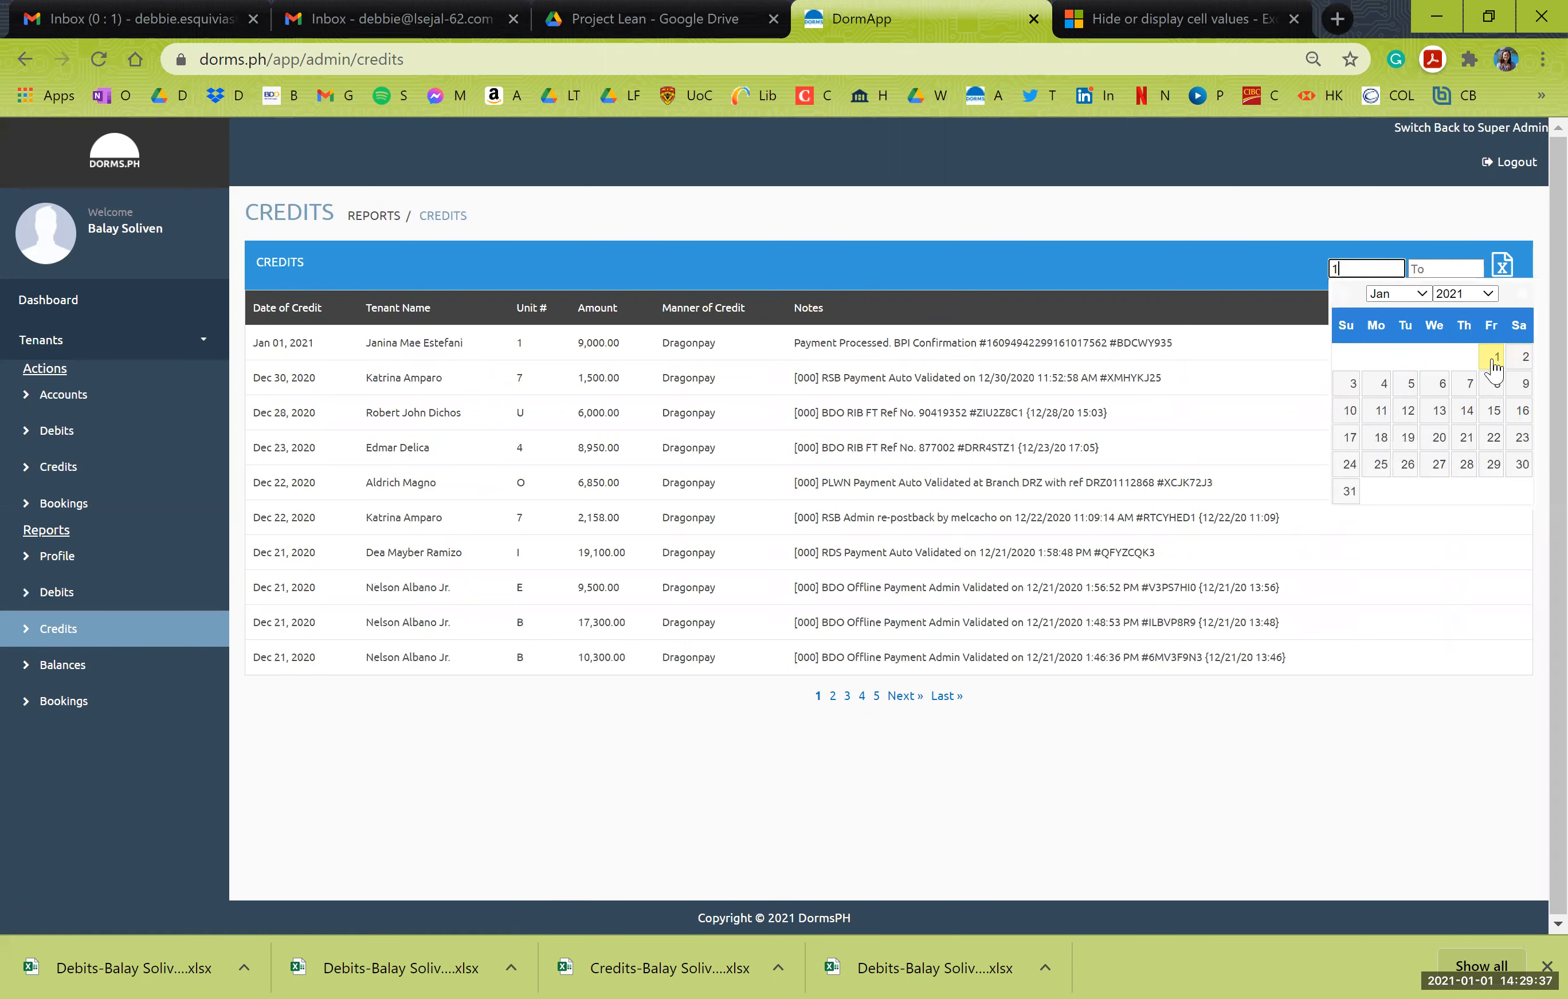
{"action": "left_click", "coordinate": [1494, 359]}
{"action": "left_click", "coordinate": [1429, 267]}
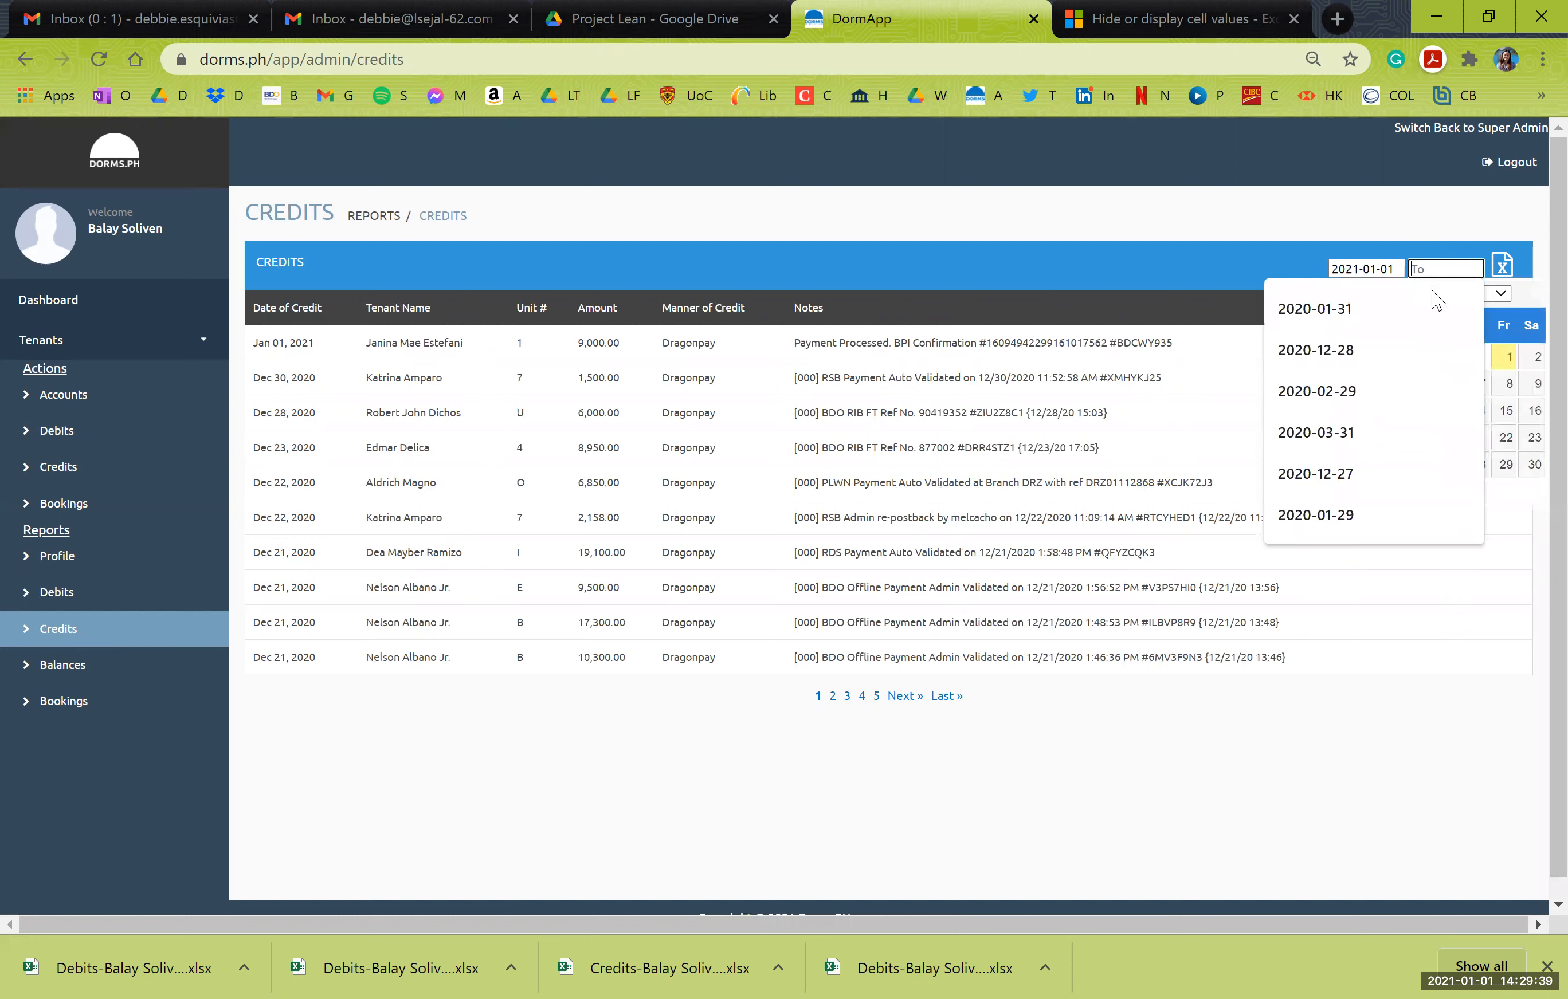
{"action": "type", "text": "1"}
{"action": "left_click", "coordinate": [1506, 465]}
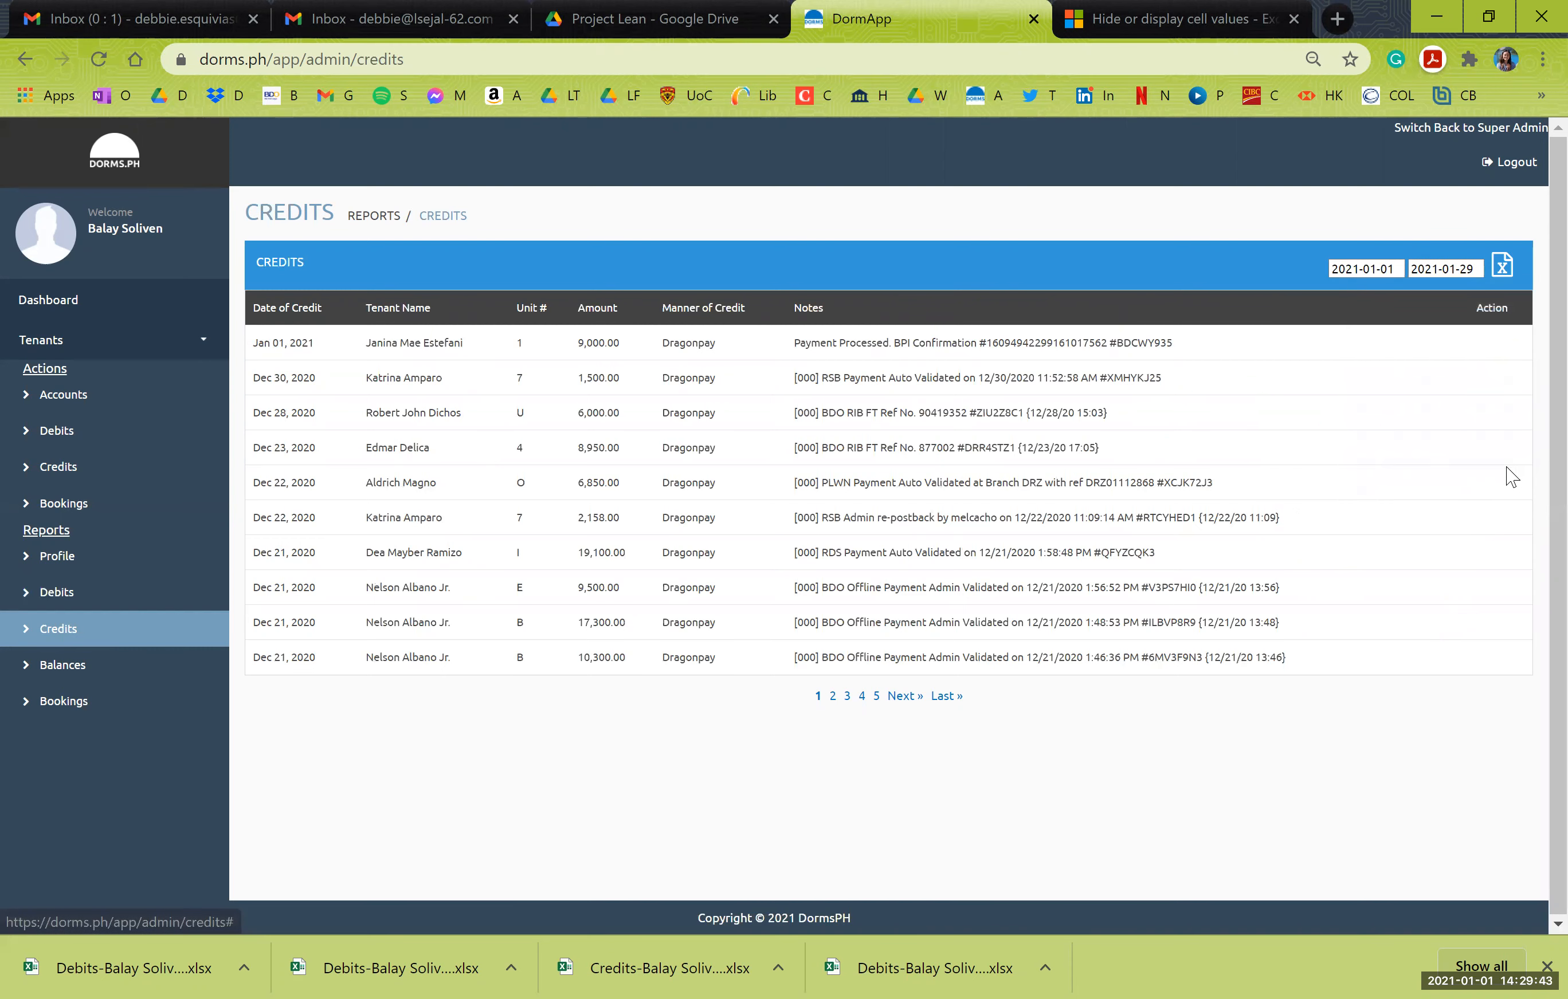
{"action": "left_click", "coordinate": [1509, 277]}
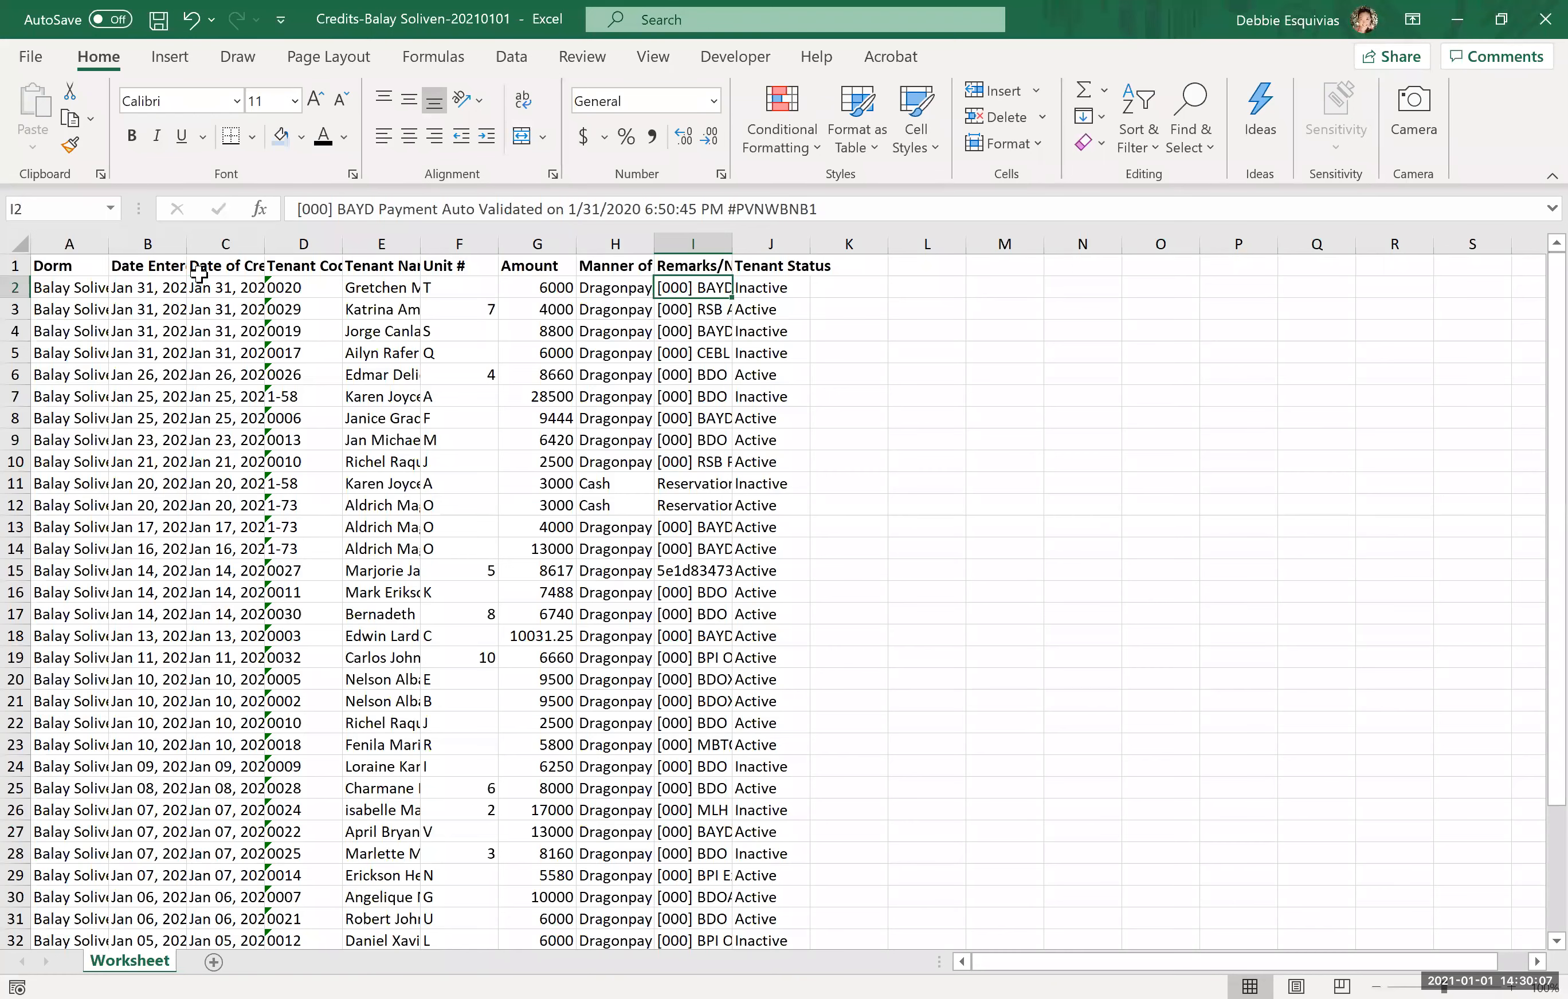
Copy the credits data in C2:I38 of the exported worksheet, from the credit date through the remarks.
{"action": "key", "text": "ctrl+Home"}
{"action": "key", "text": "Right"}
{"action": "key", "text": "Down"}
{"action": "key", "text": "Right"}
{"action": "key", "text": "shift+Right"}
{"action": "key", "text": "shift+Right"}
{"action": "key", "text": "shift+Right"}
{"action": "key", "text": "shift+Right"}
{"action": "key", "text": "shift+Right"}
{"action": "key", "text": "shift+Right"}
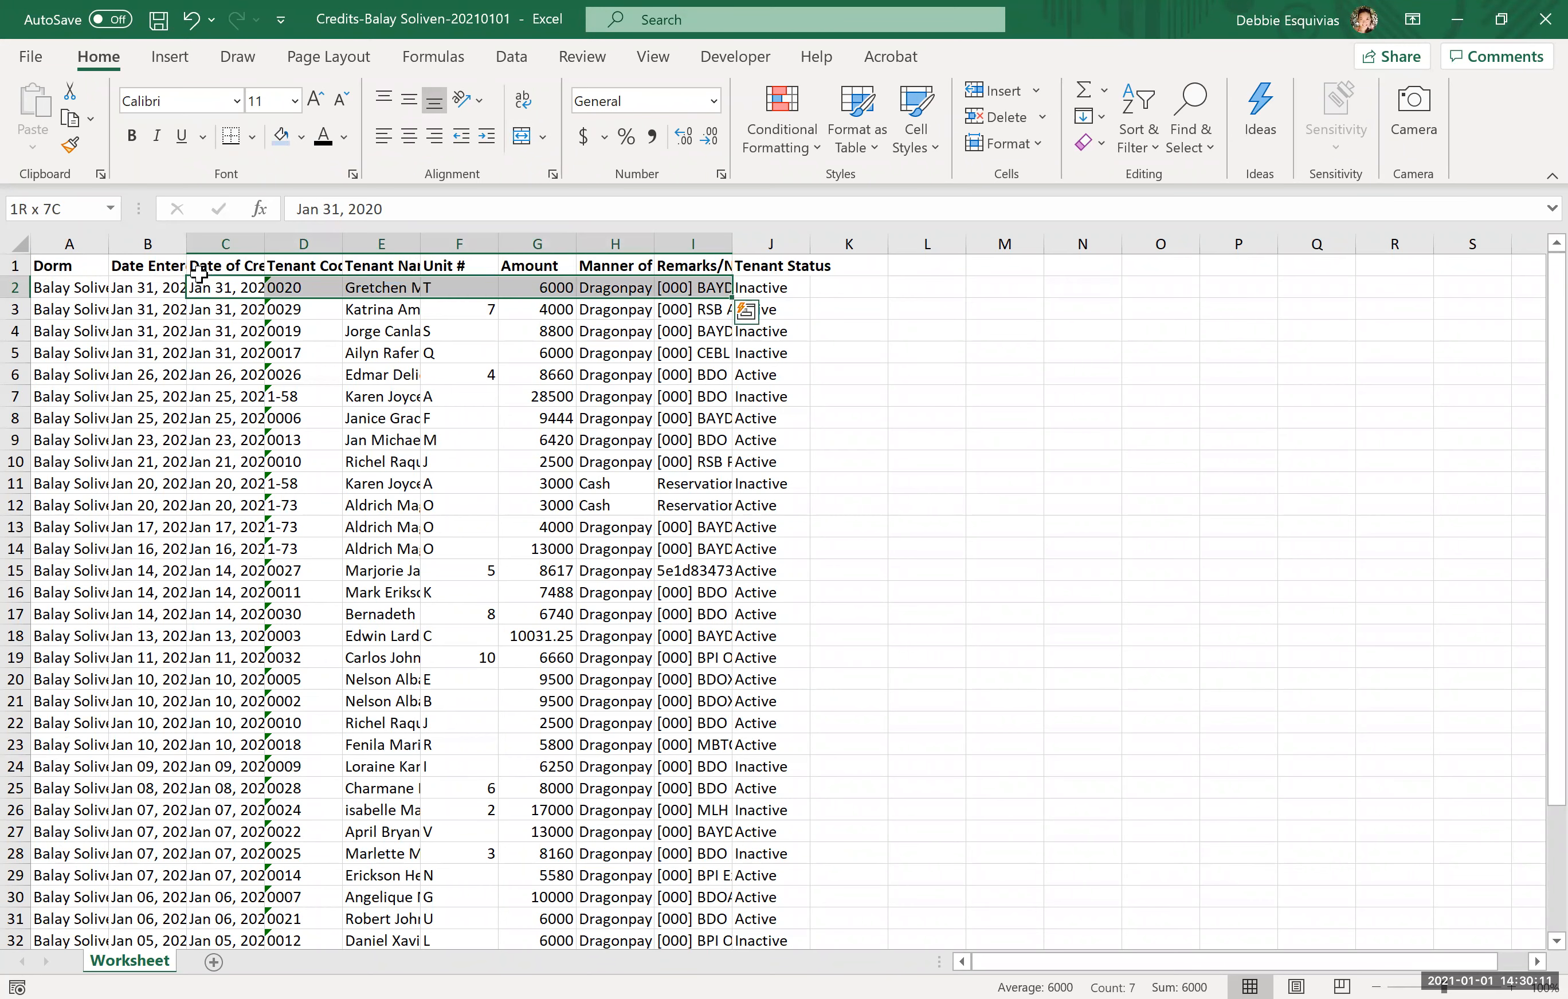
{"action": "key", "text": "ctrl+shift+Down"}
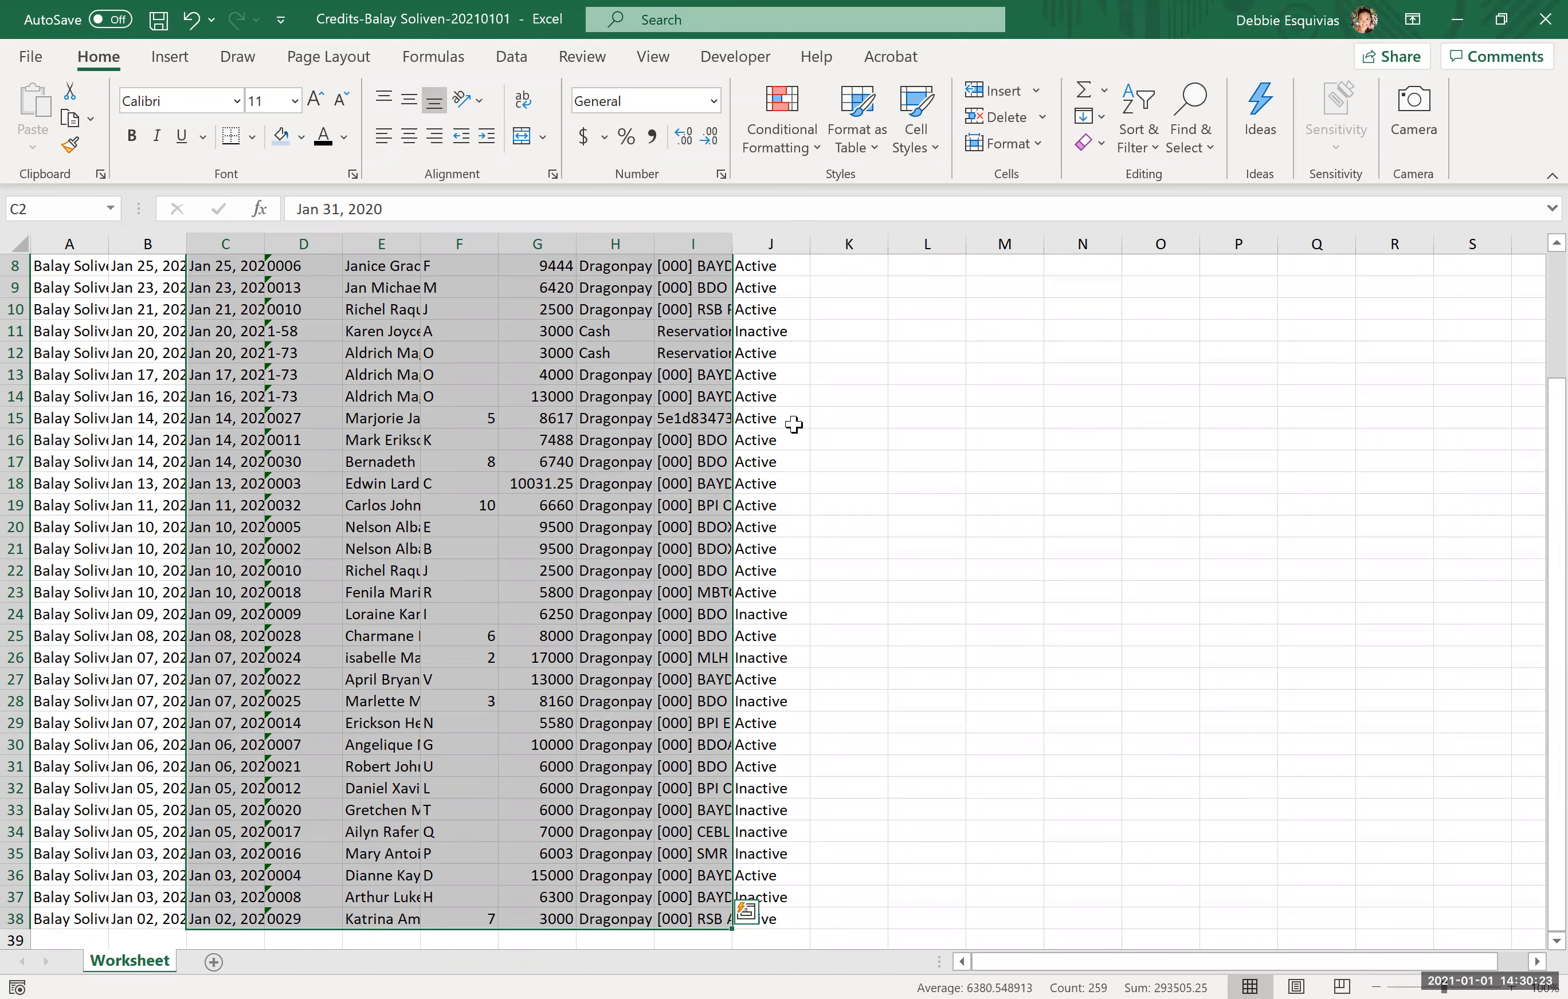
{"action": "scroll", "coordinate": [856, 428], "scroll_direction": "up", "scroll_amount": 3}
{"action": "key", "text": "ctrl+c"}
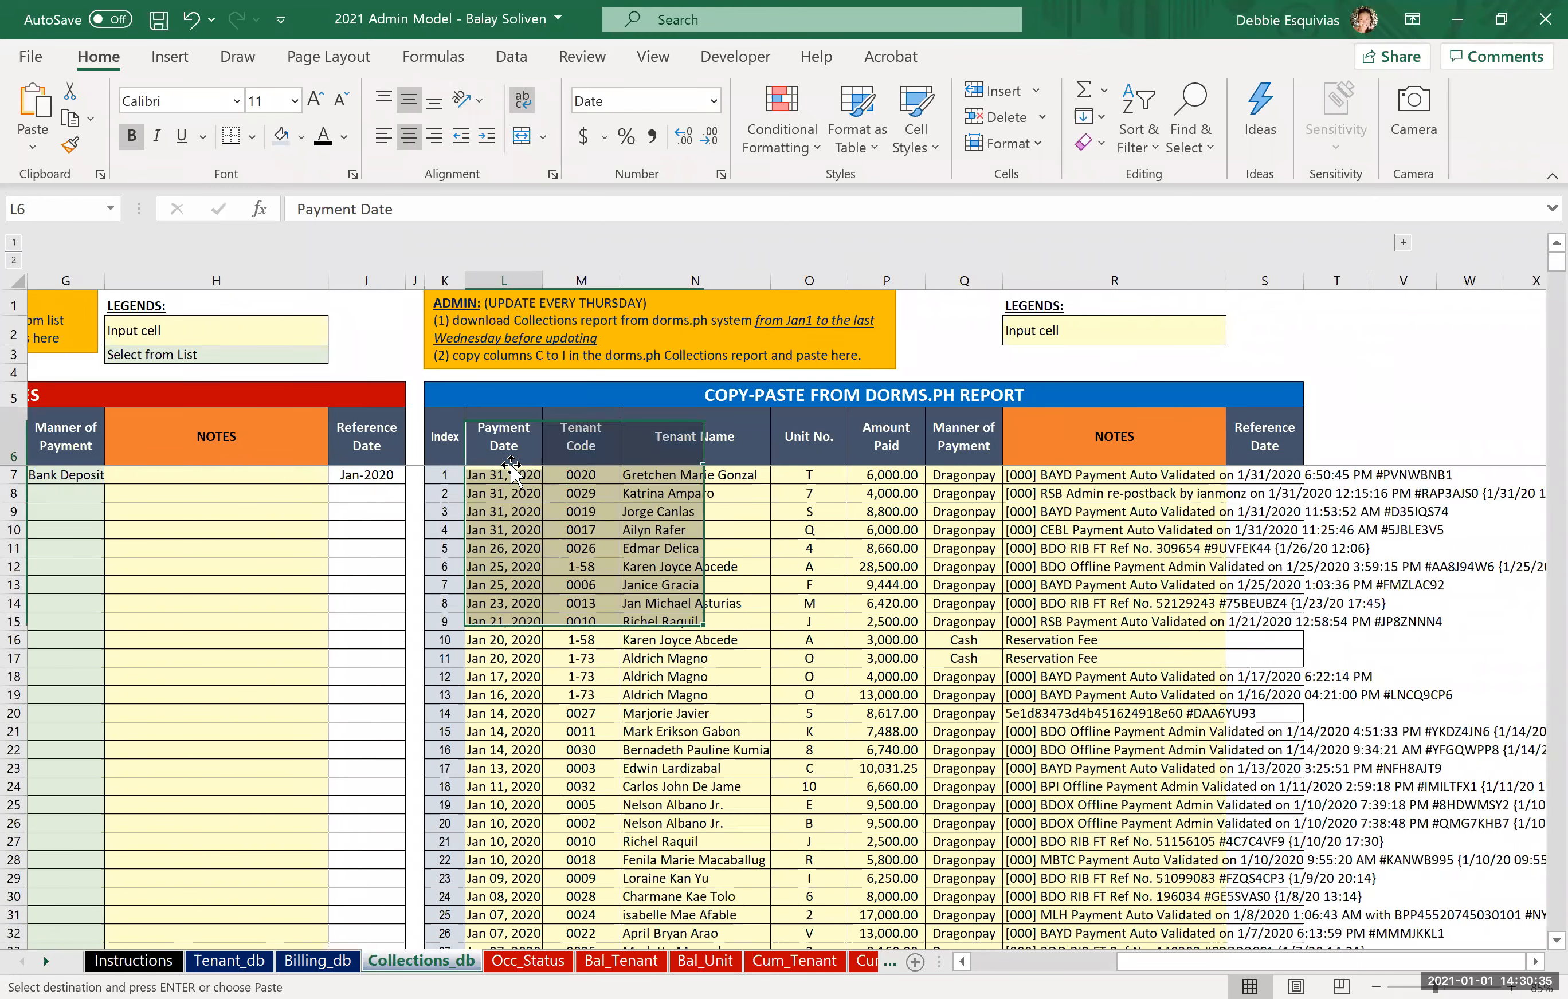
Review the pasted dorms.ph entries in Collections_db, from the payment details through the Notes and Reference Date columns.
{"action": "key", "text": "Right"}
{"action": "key", "text": "Right"}
{"action": "key", "text": "Right"}
{"action": "key", "text": "Right"}
{"action": "key", "text": "Right"}
{"action": "key", "text": "Right"}
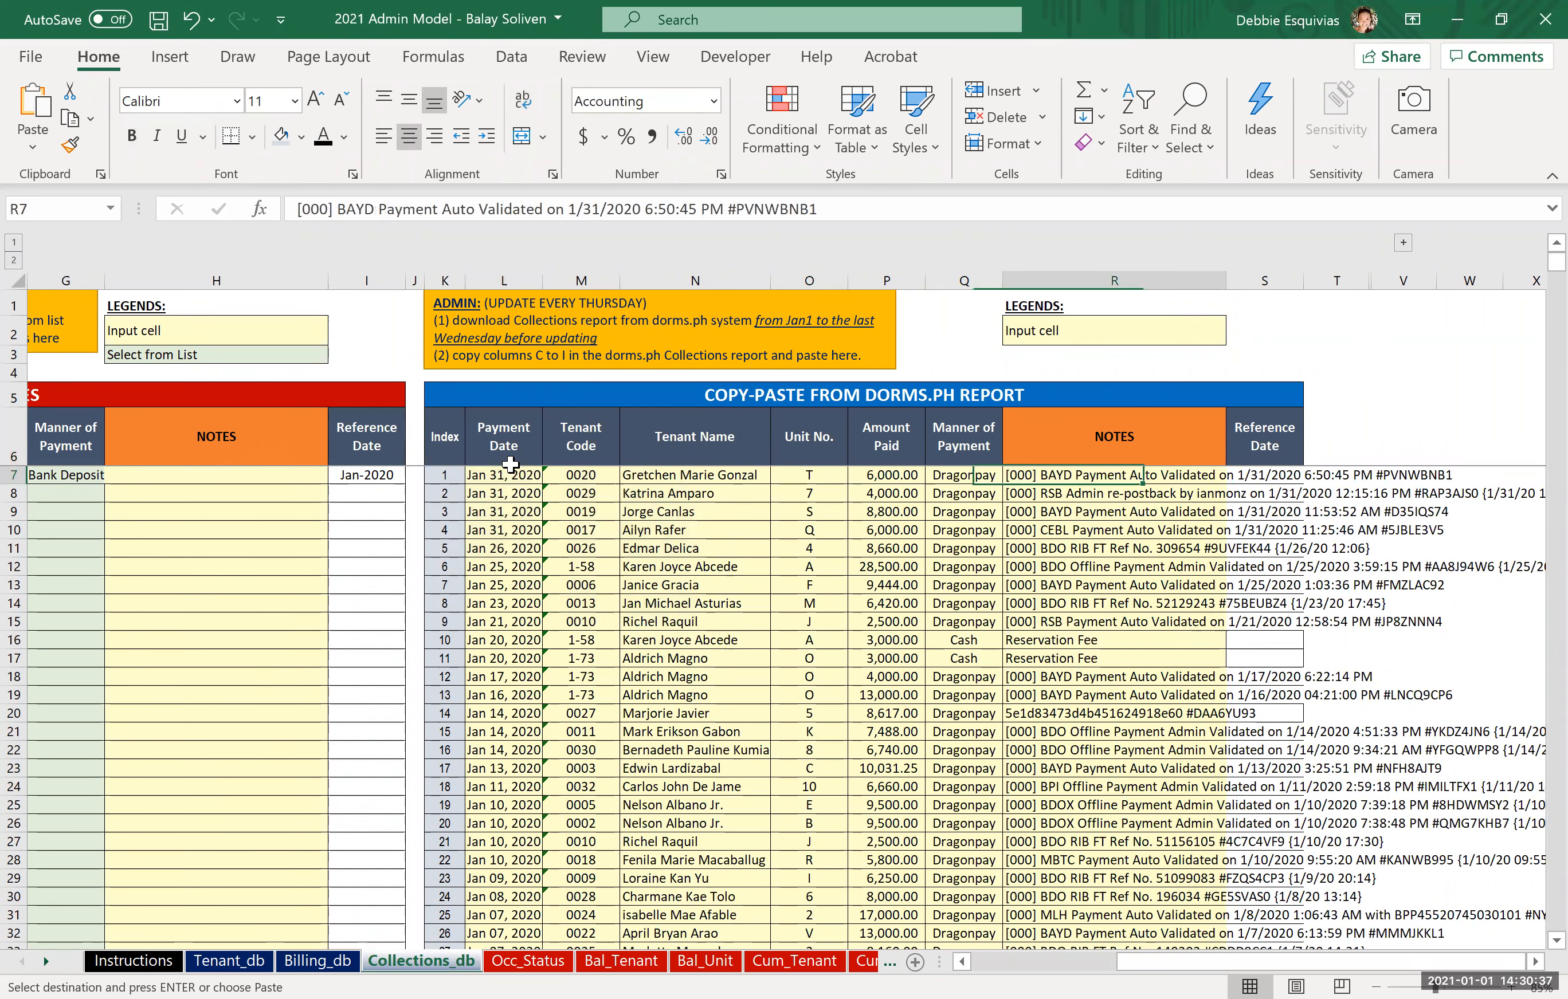
{"action": "key", "text": "Down"}
{"action": "key", "text": "Left"}
{"action": "key", "text": "Right"}
{"action": "key", "text": "Up"}
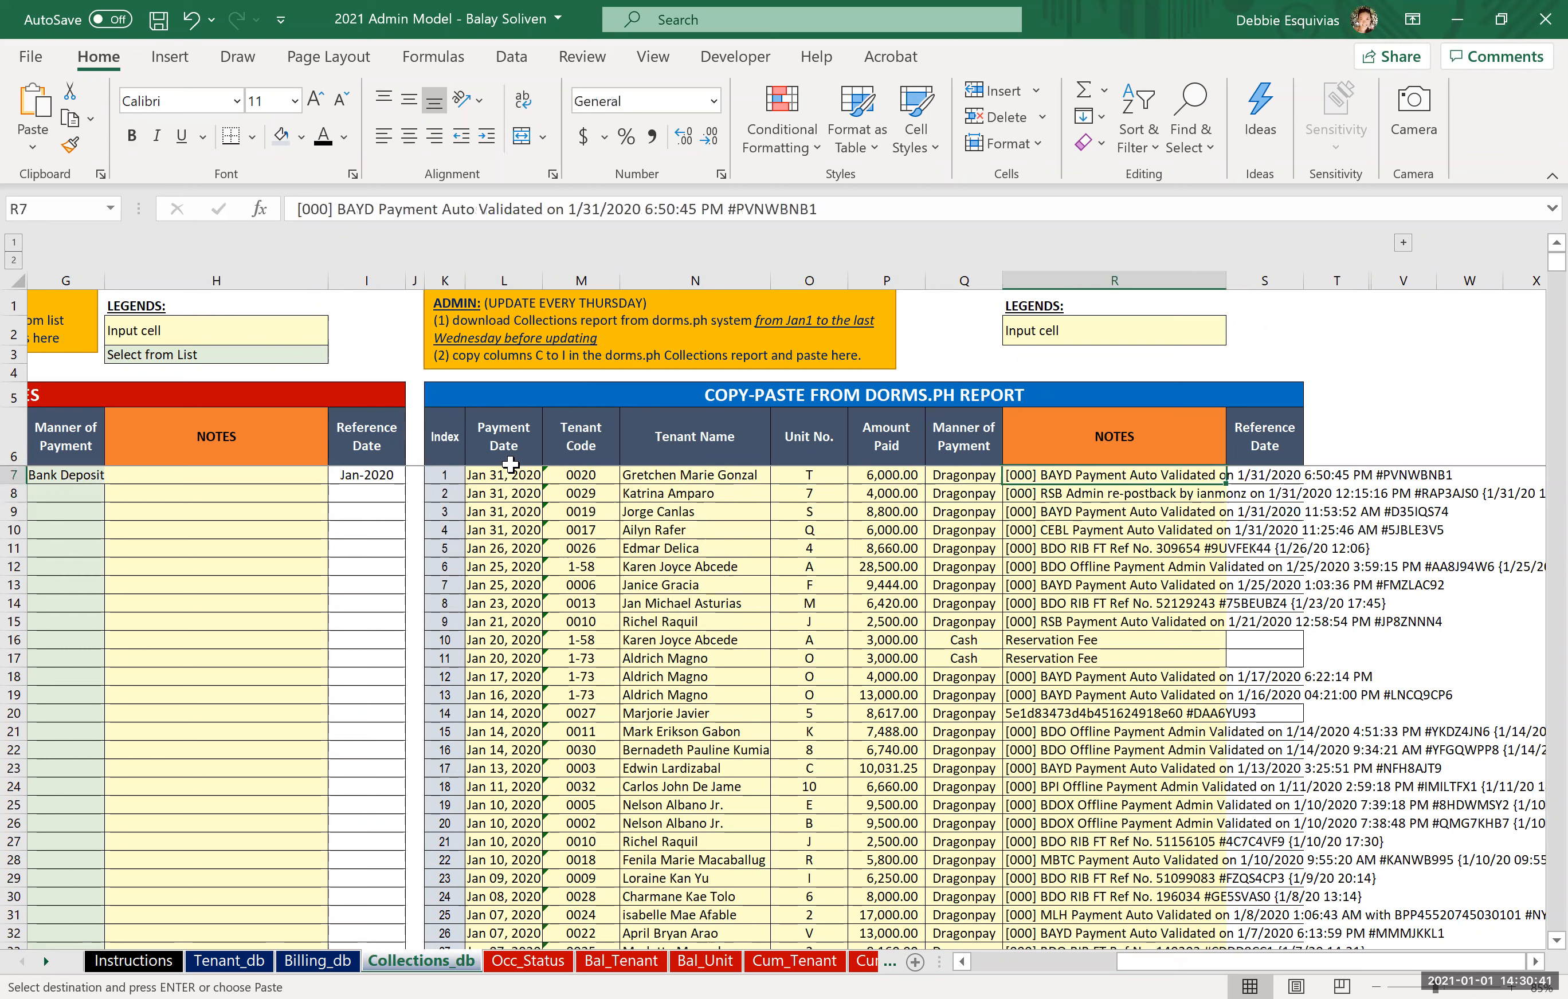
{"action": "key", "text": "Right"}
{"action": "key", "text": "Down"}
{"action": "key", "text": "Down"}
{"action": "key", "text": "Down"}
{"action": "key", "text": "Down"}
{"action": "key", "text": "Down"}
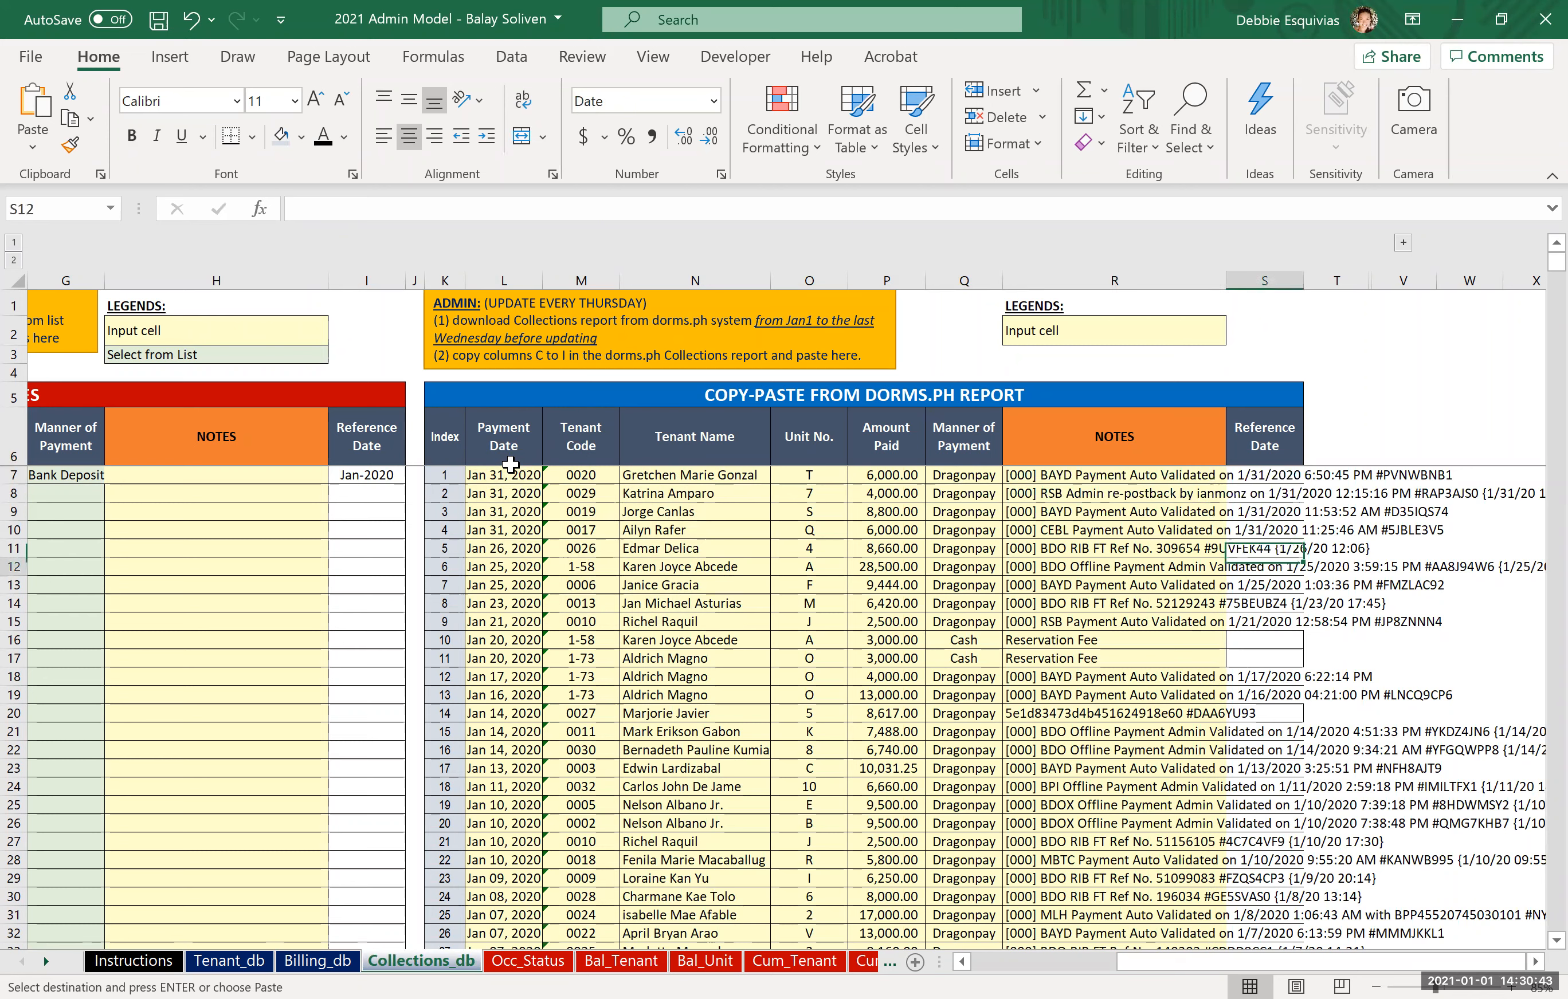
{"action": "key", "text": "Left"}
{"action": "key", "text": "Left"}
{"action": "key", "text": "Up"}
{"action": "key", "text": "Up"}
{"action": "key", "text": "Up"}
{"action": "key", "text": "Up"}
{"action": "key", "text": "Up"}
{"action": "key", "text": "Up"}
{"action": "key", "text": "Right"}
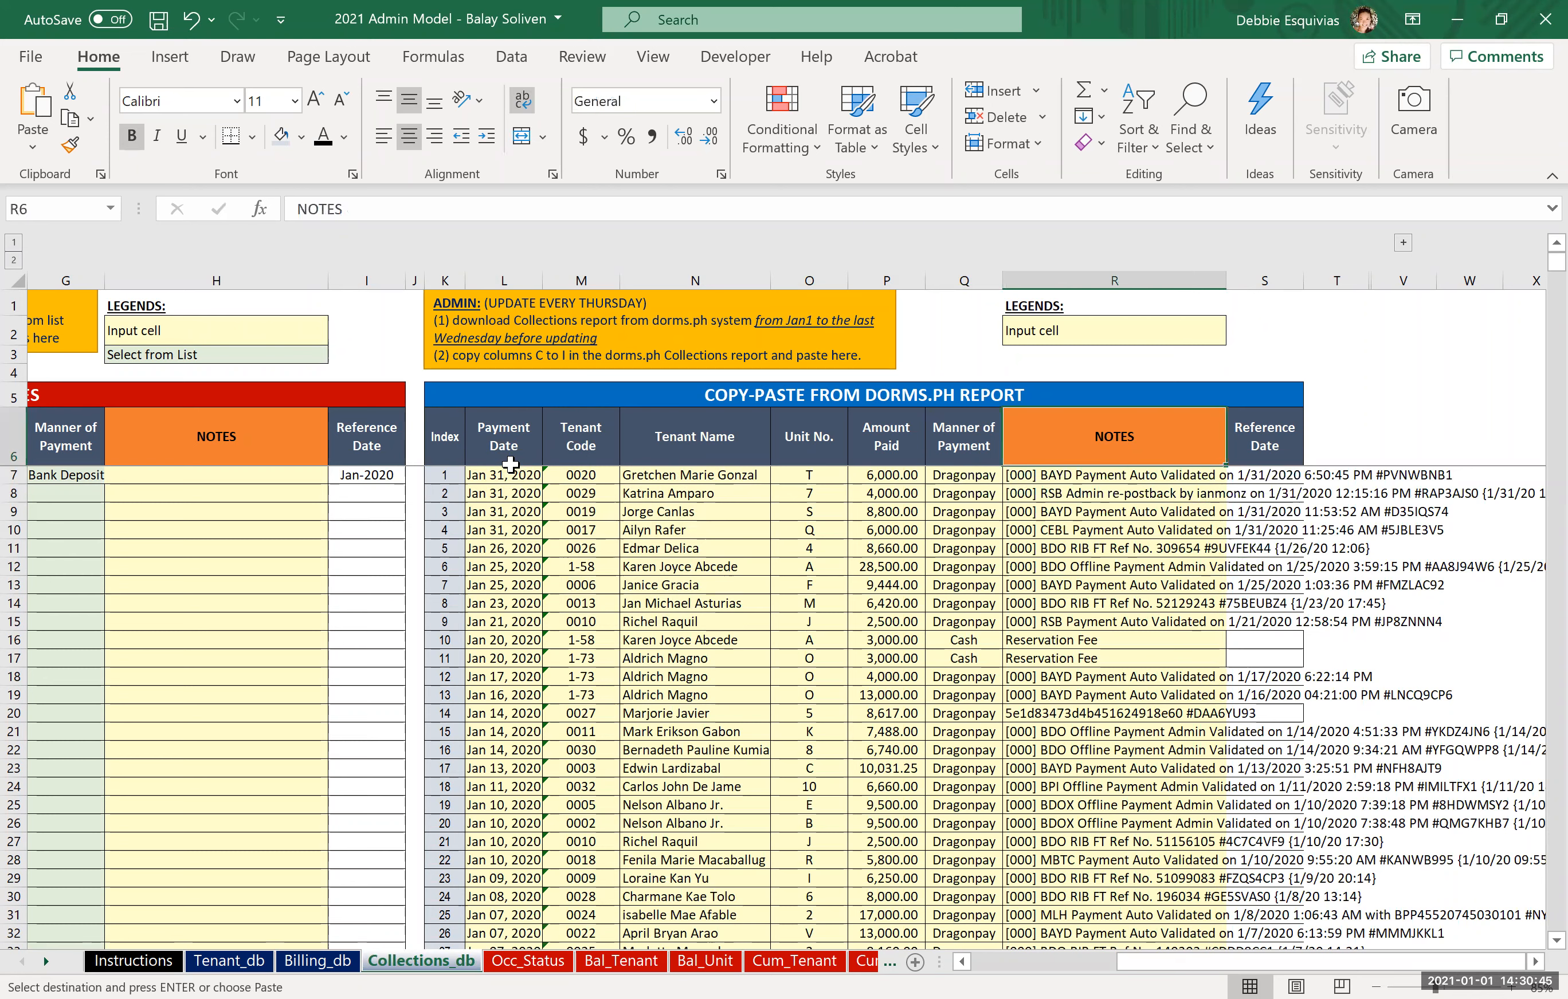
{"action": "key", "text": "Down"}
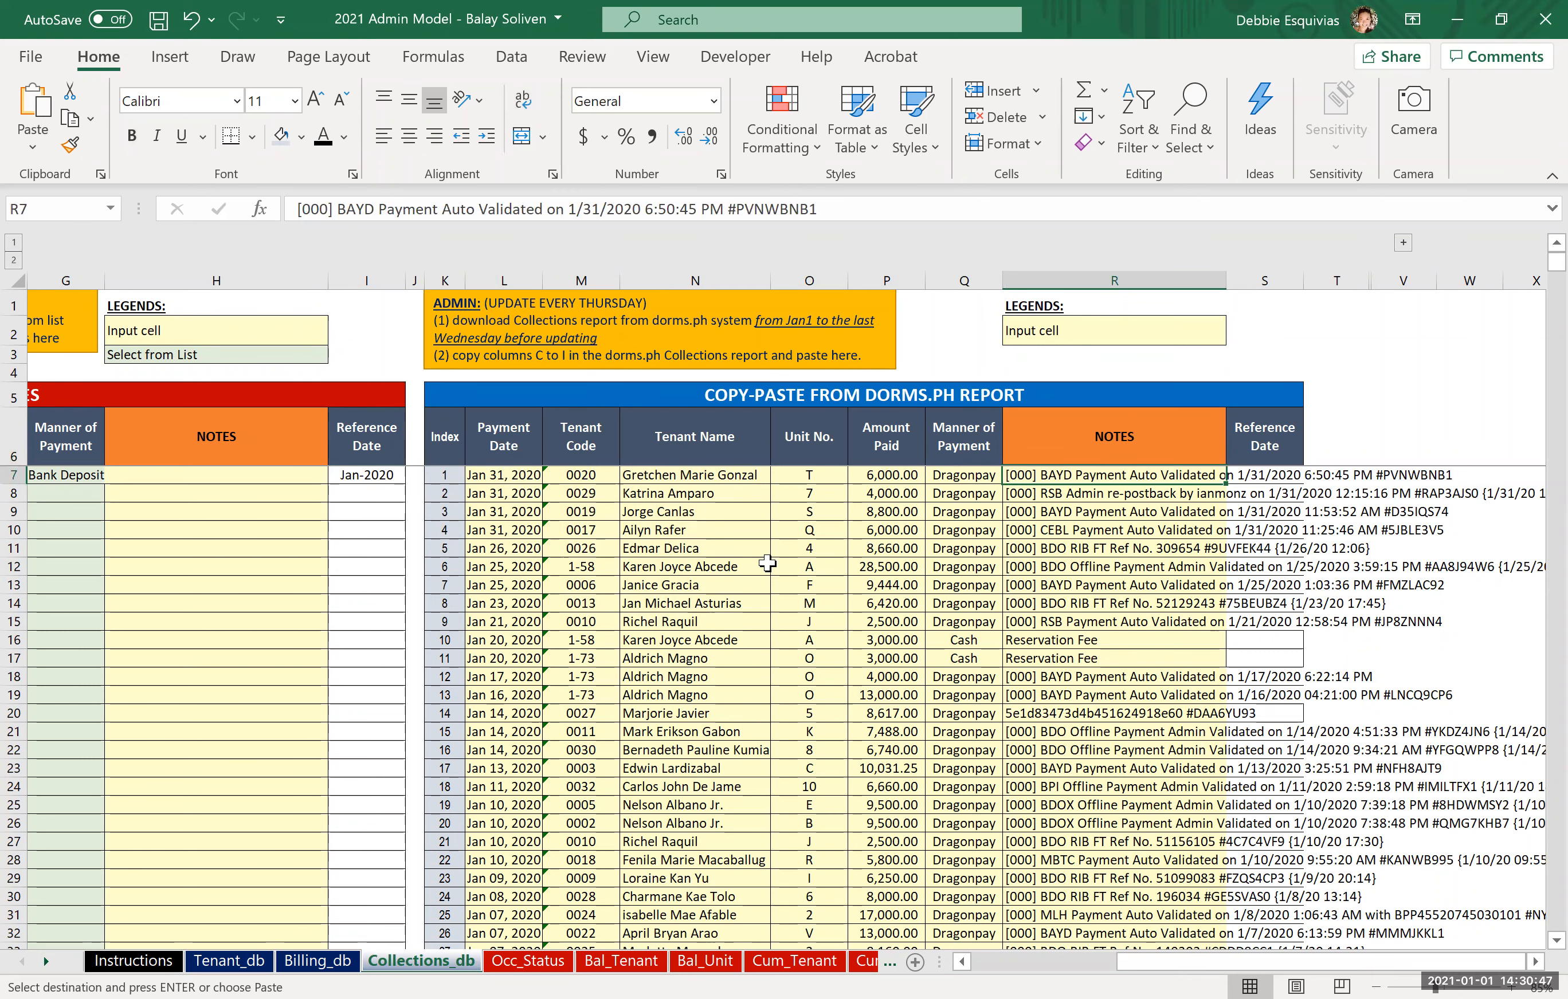
Recalculate the workbook and return to the first row of Collections_db.
{"action": "key", "text": "F9"}
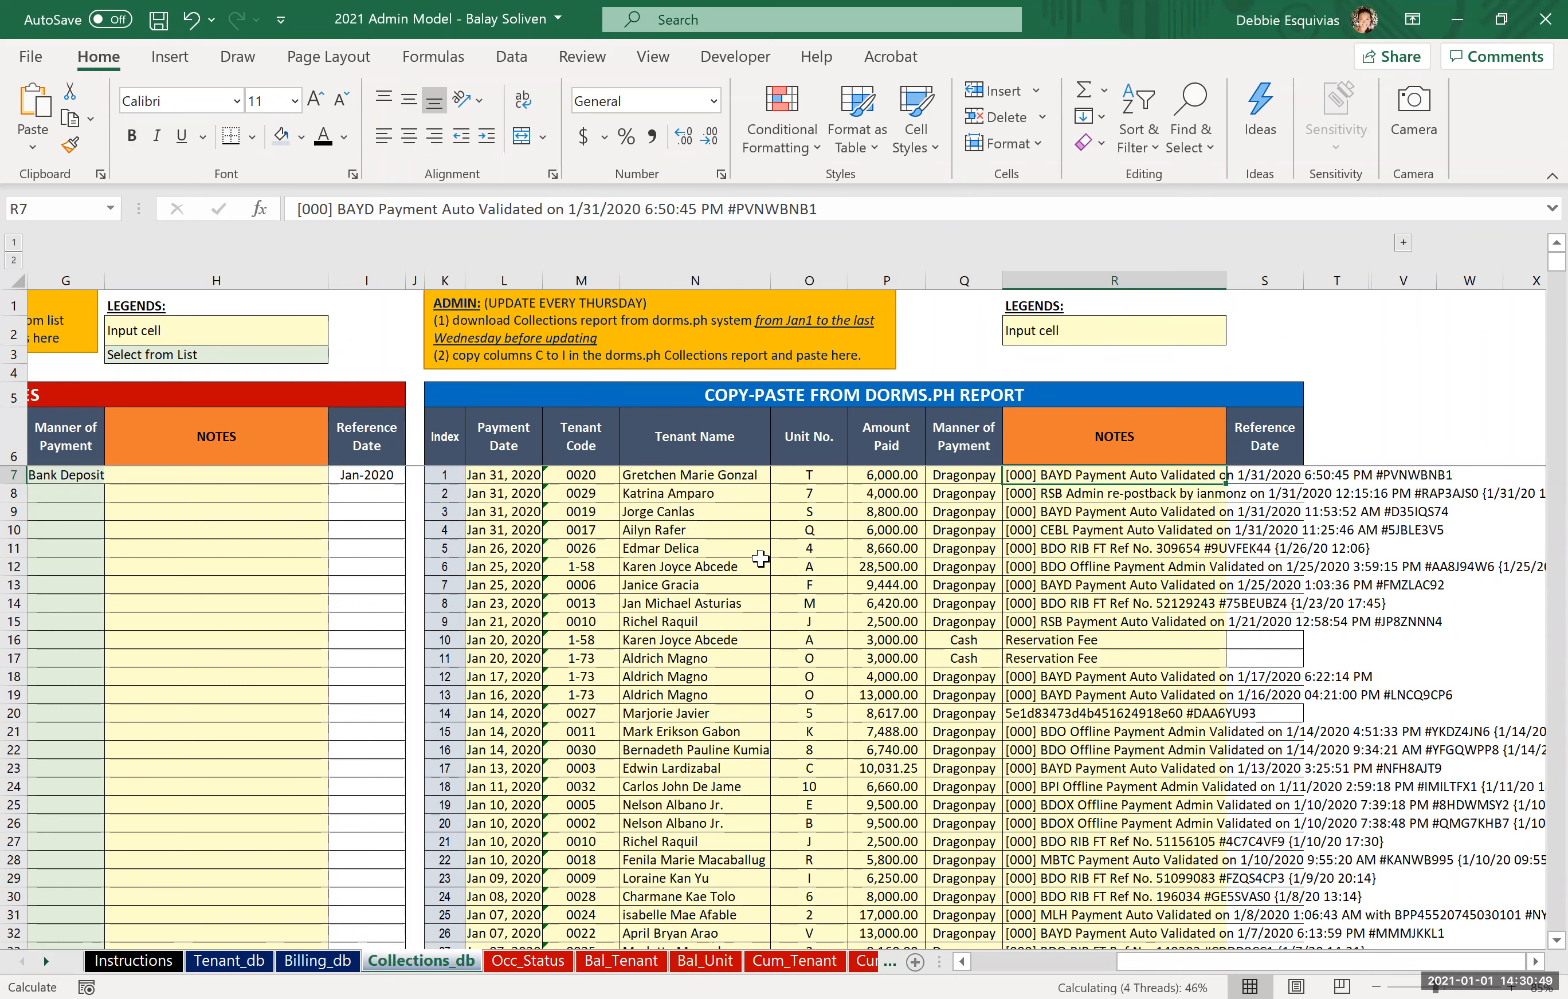
{"action": "left_click", "coordinate": [704, 522]}
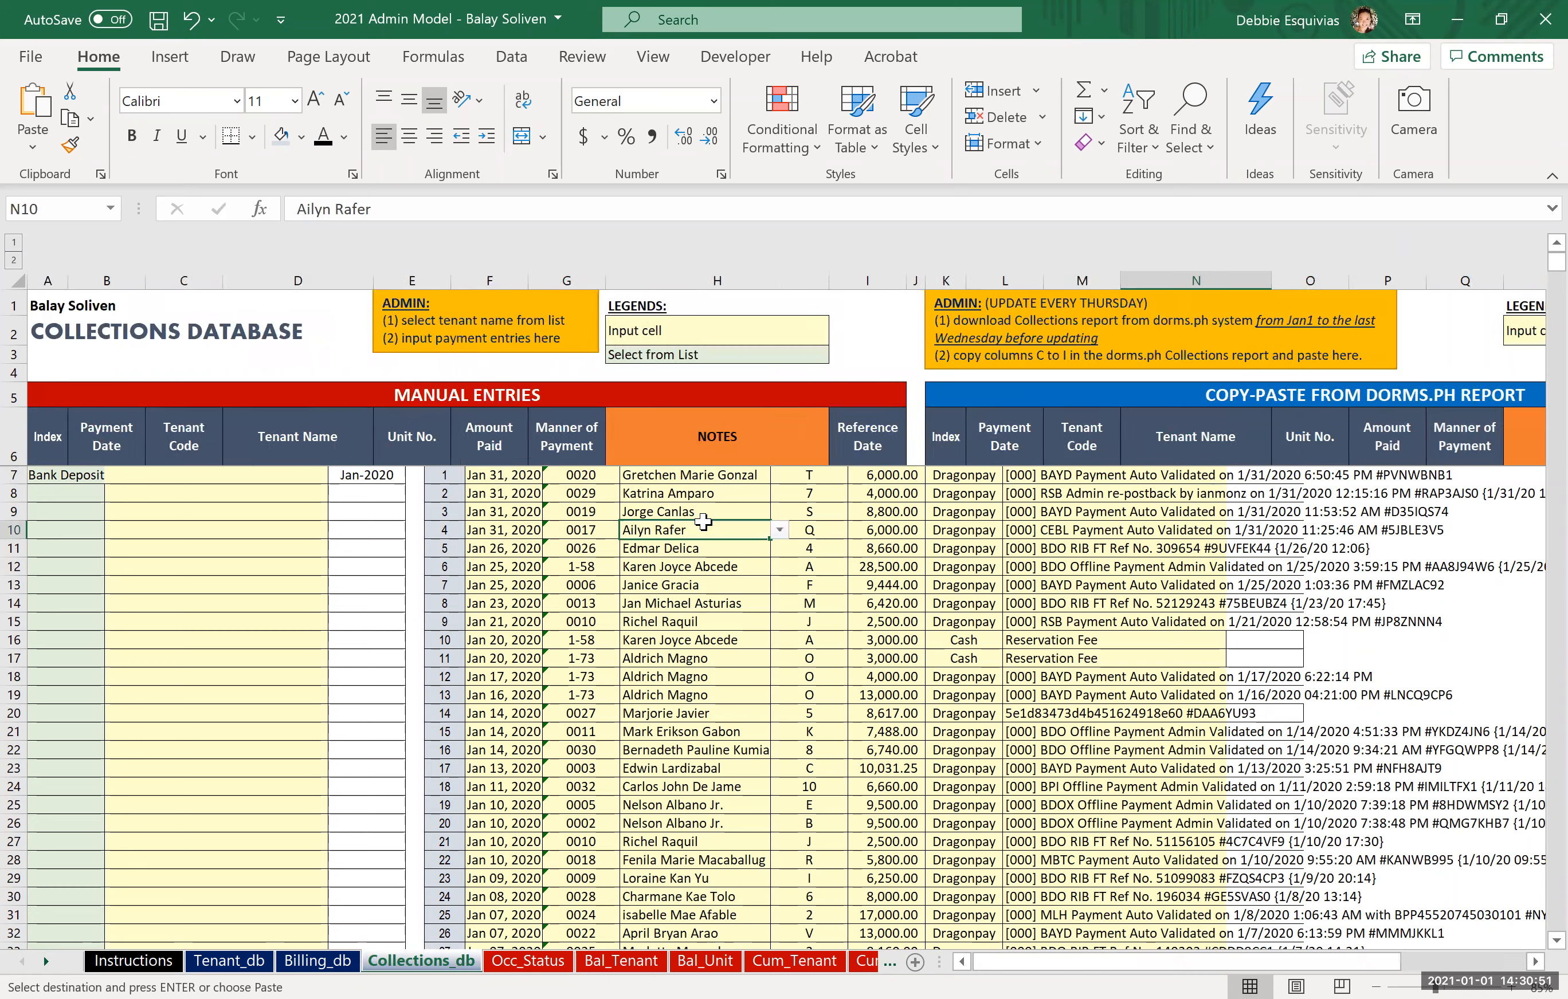
{"action": "key", "text": "ctrl+Home"}
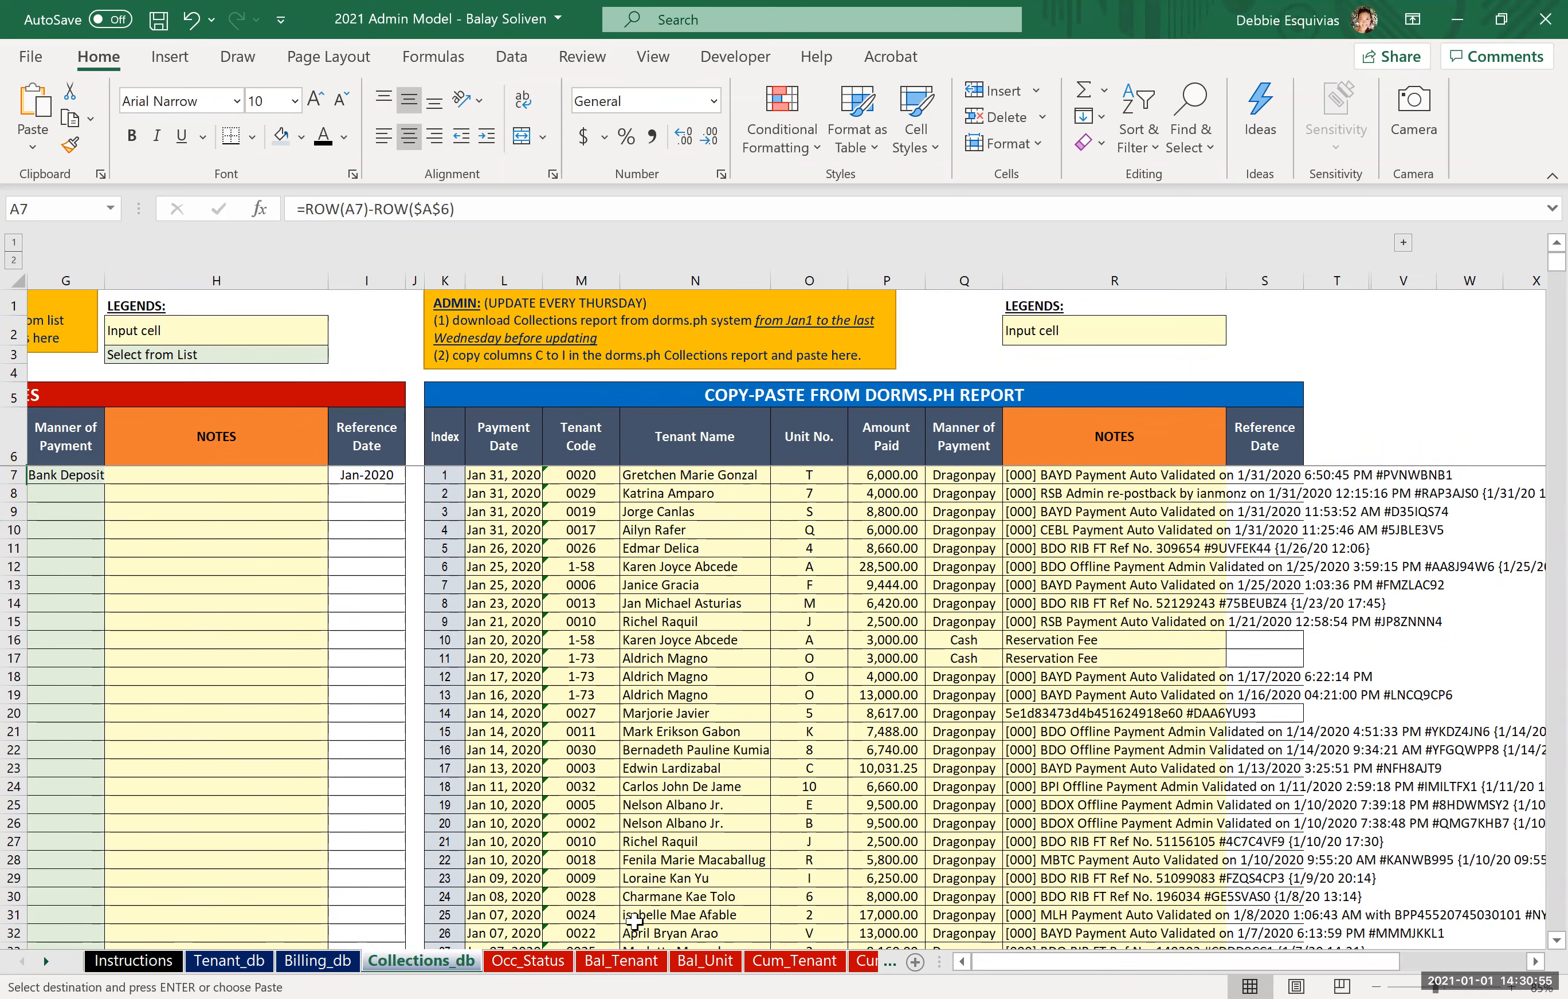
Examine the Occ_Status report's January 2020 rental, revenue and occupancy figures and the total unit rental formula.
{"action": "left_click", "coordinate": [527, 963]}
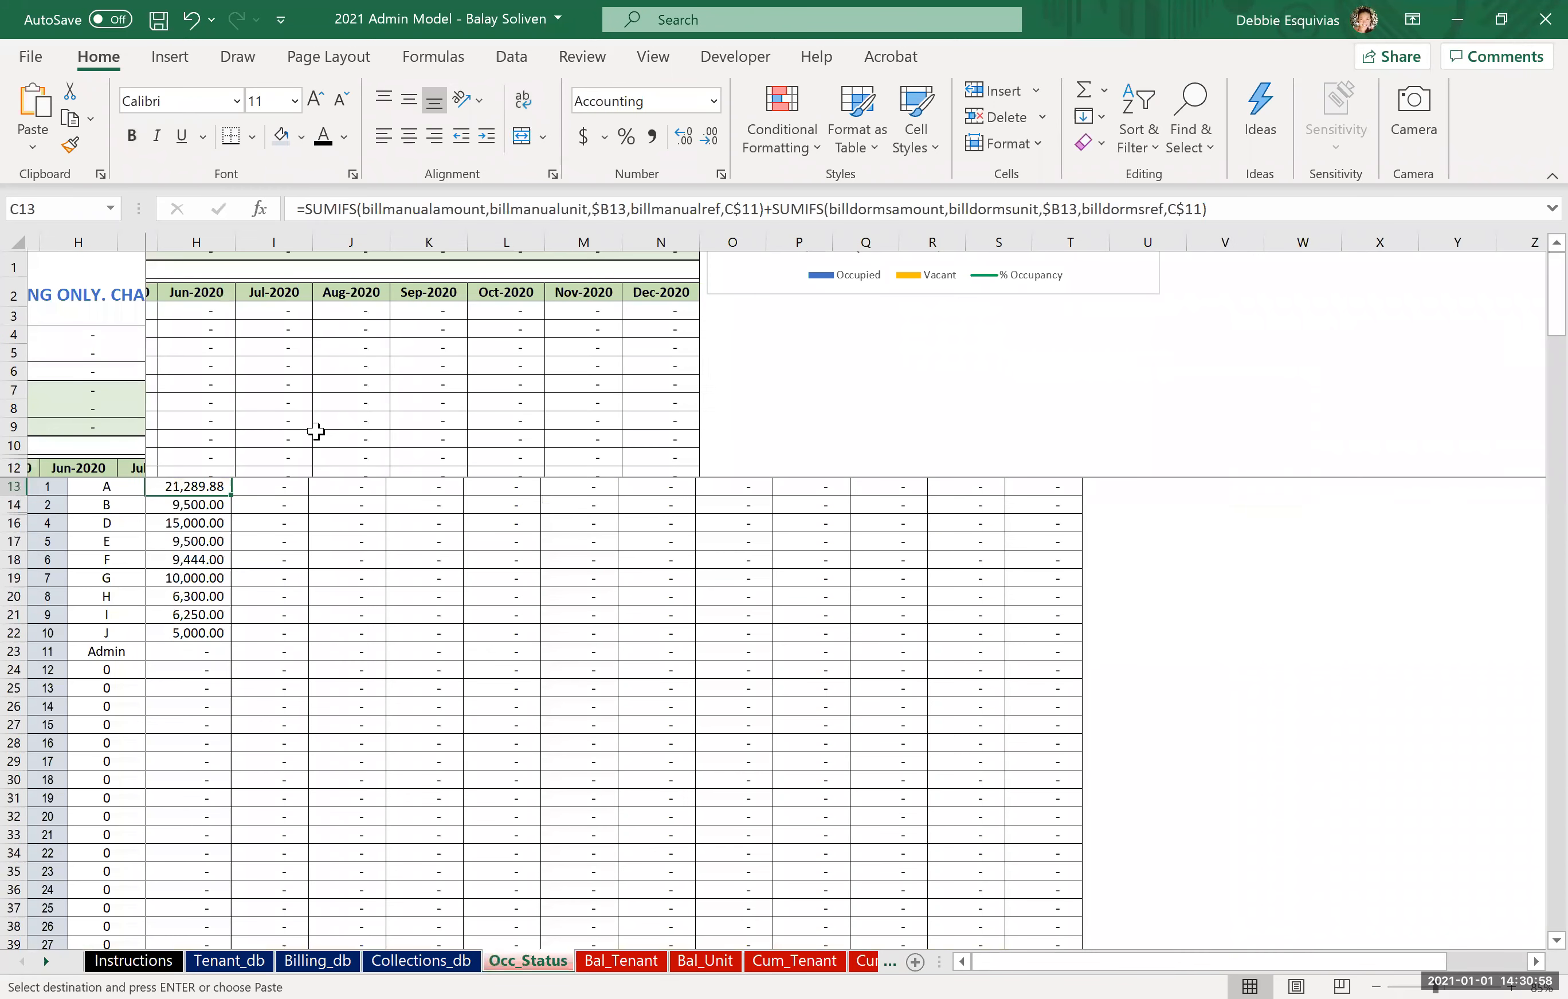
{"action": "left_click", "coordinate": [293, 523]}
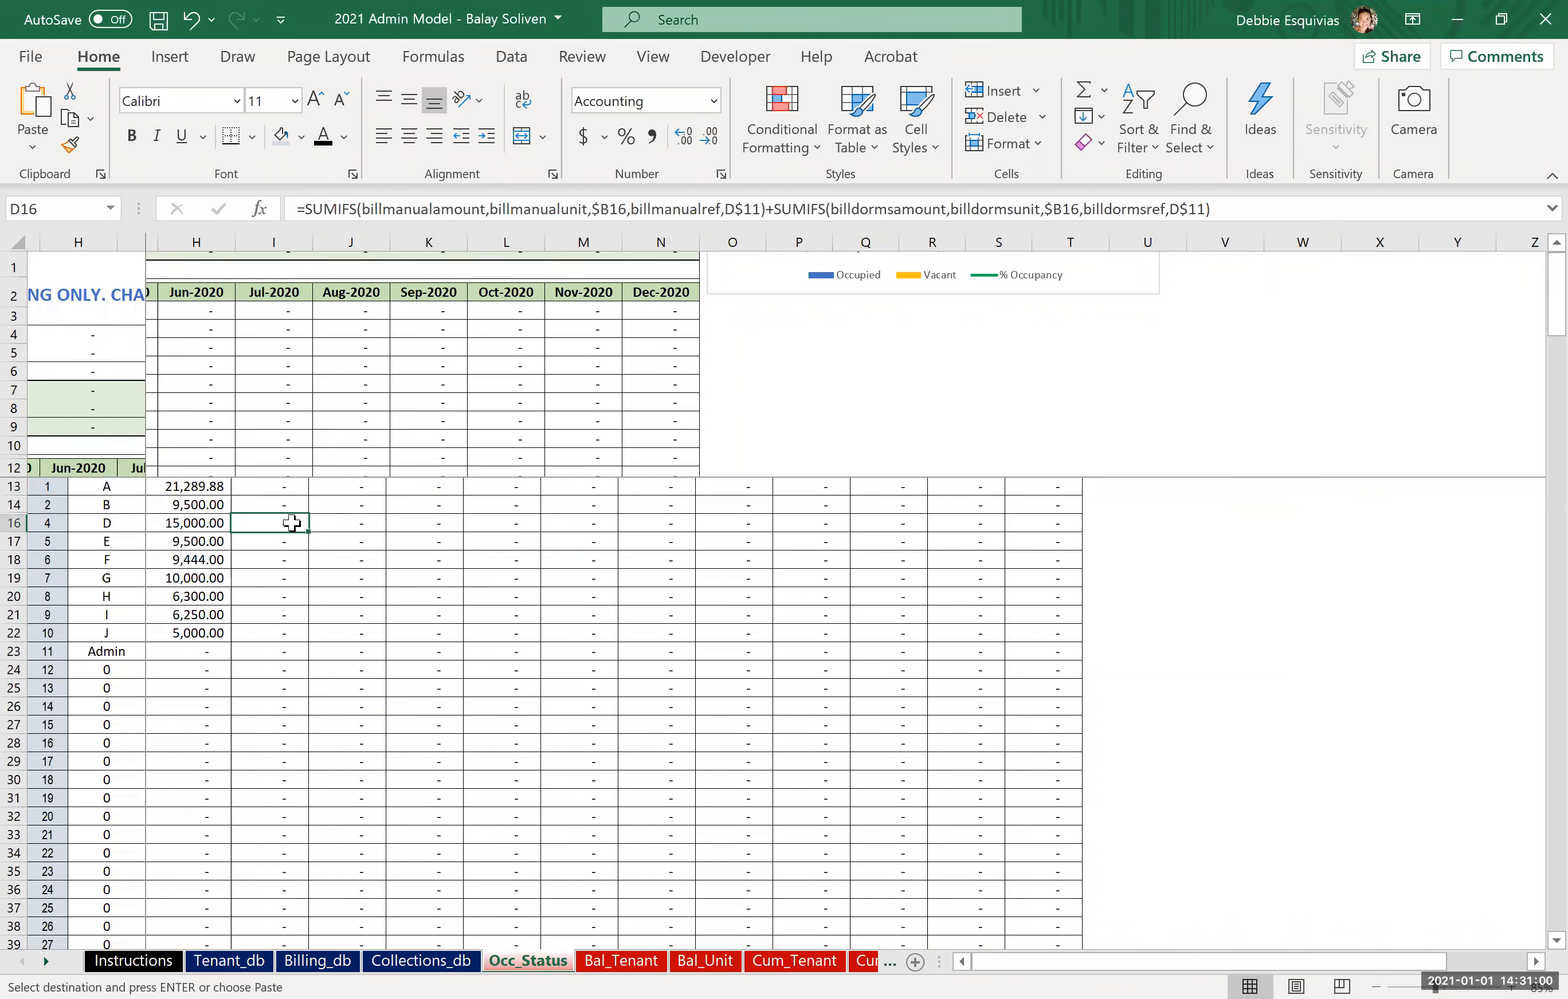
{"action": "left_click", "coordinate": [85, 390]}
{"action": "key", "text": "Down"}
{"action": "key", "text": "Right"}
{"action": "key", "text": "Right"}
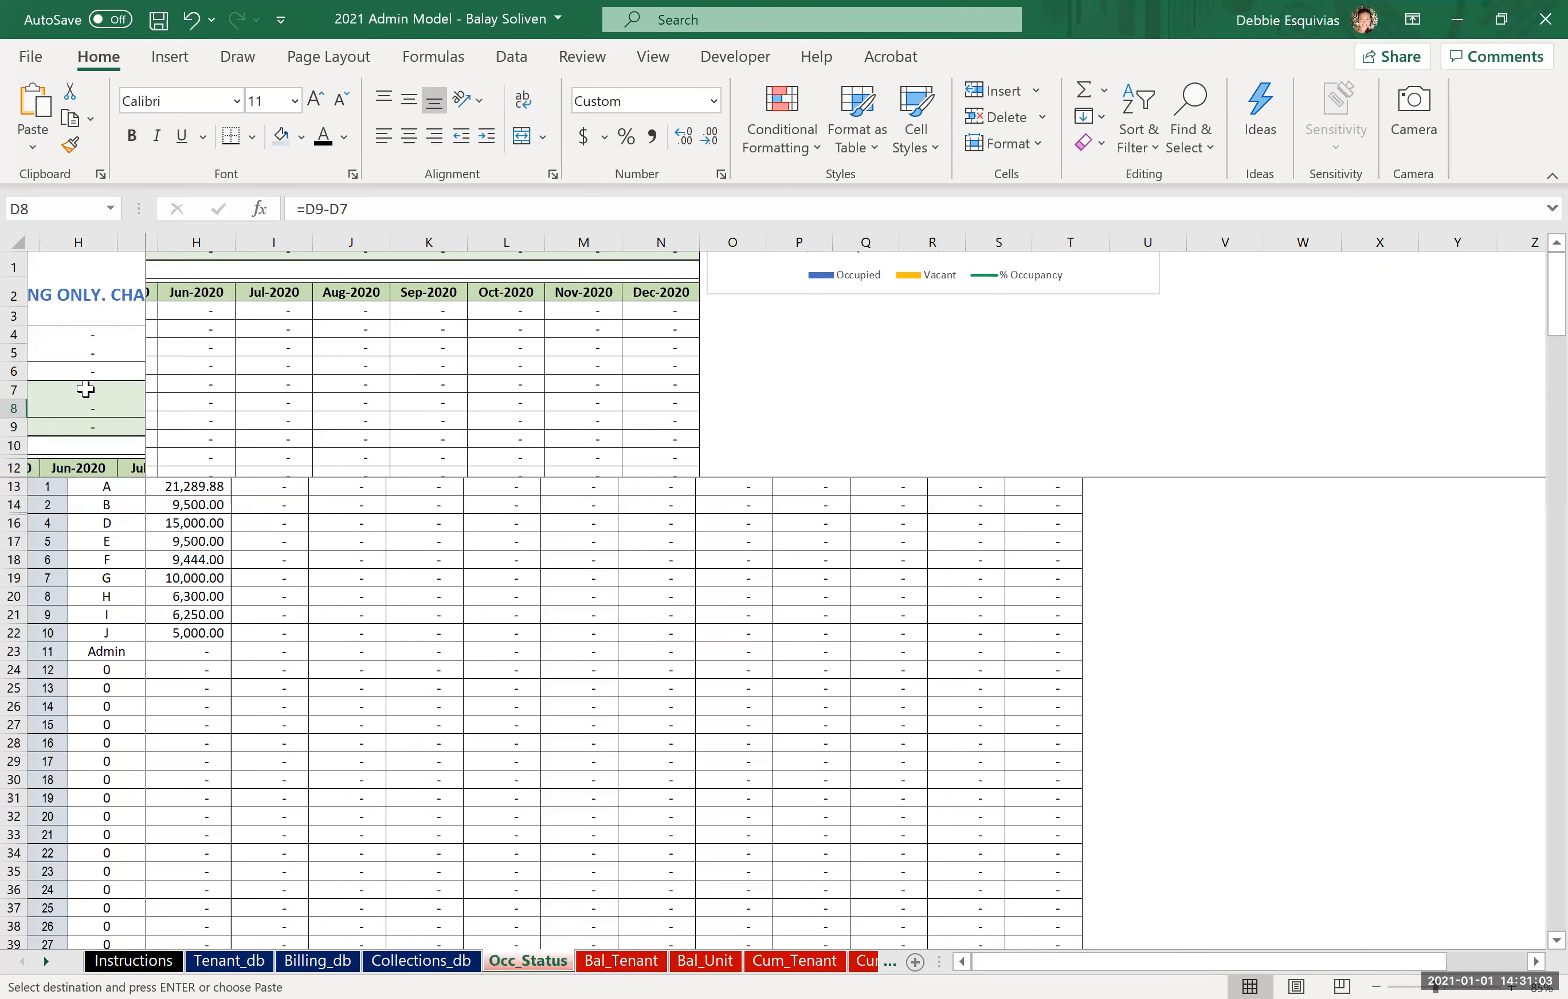
{"action": "key", "text": "alt+w"}
{"action": "key", "text": "Down"}
{"action": "key", "text": "Down"}
{"action": "key", "text": "Down"}
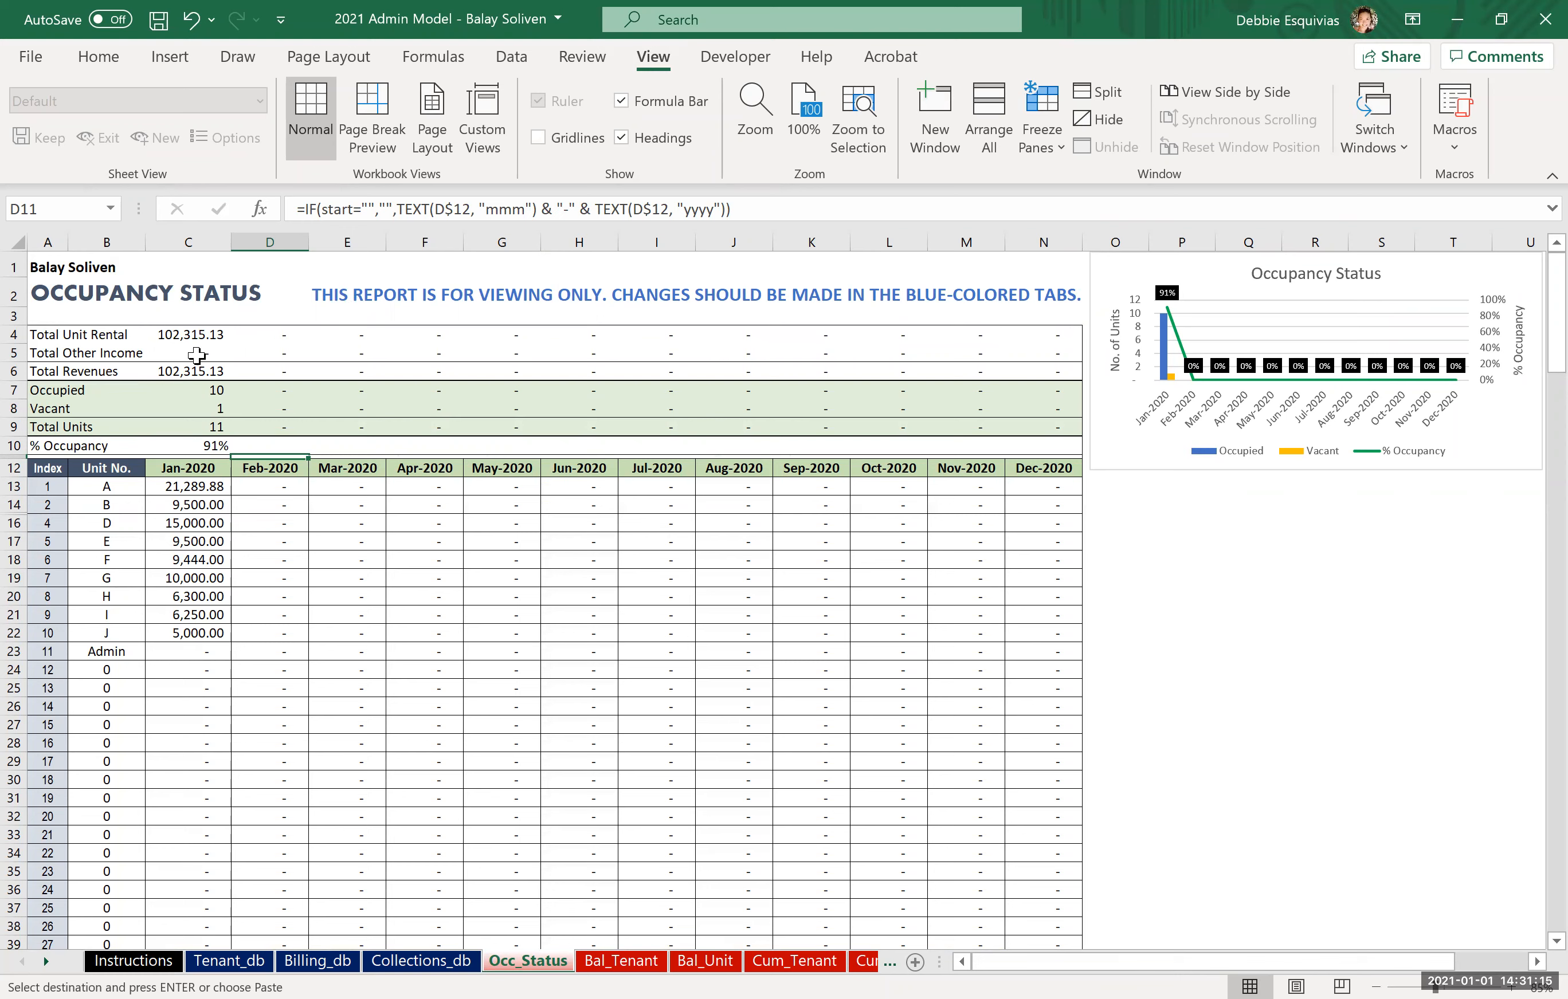
{"action": "left_click", "coordinate": [186, 336]}
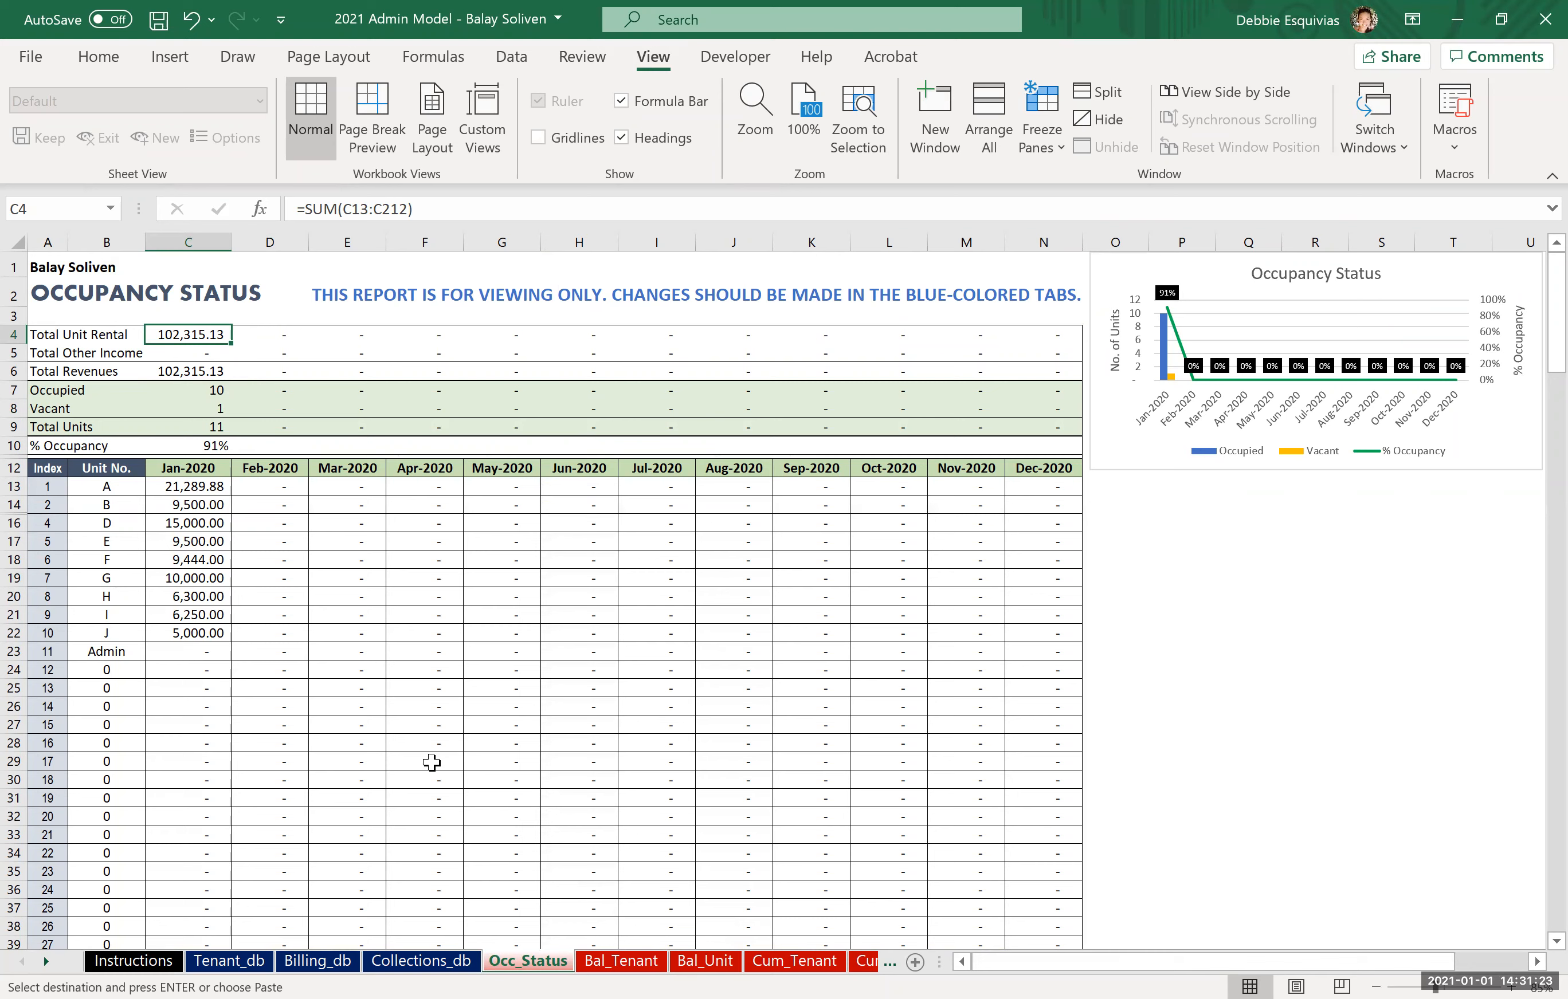
Collapse the monthly billings and collections columns in the Bal_Tenant report to bring the receivables into view.
{"action": "left_click", "coordinate": [46, 962]}
{"action": "left_click", "coordinate": [46, 962]}
{"action": "left_click", "coordinate": [46, 962]}
{"action": "left_click", "coordinate": [46, 962]}
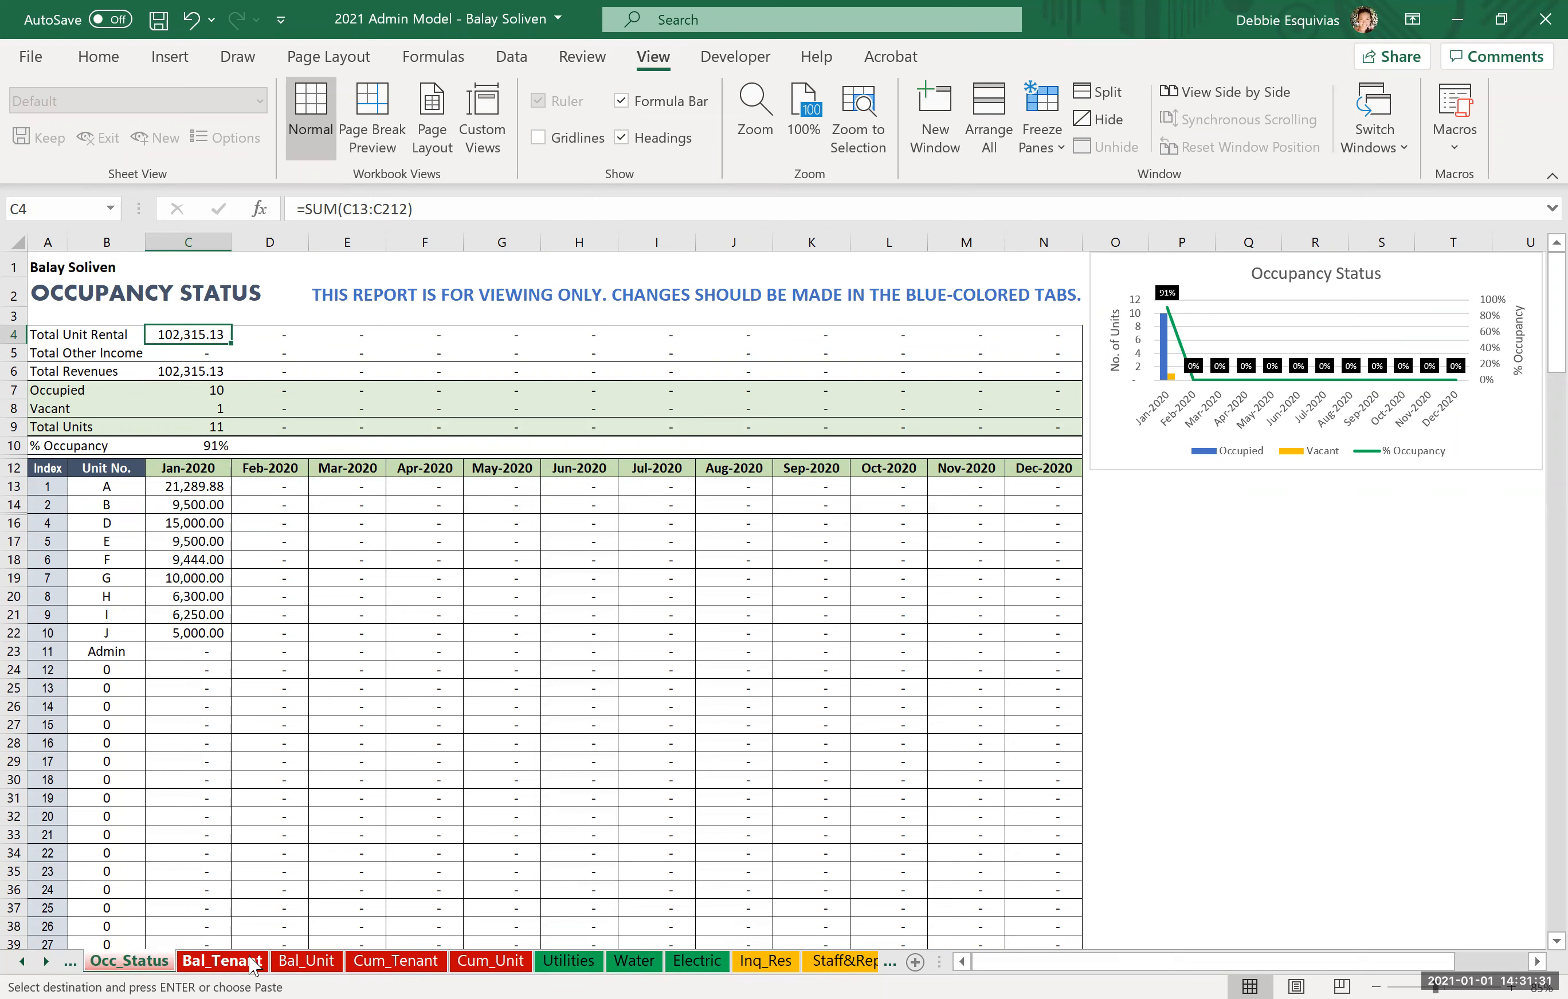
{"action": "left_click", "coordinate": [252, 962]}
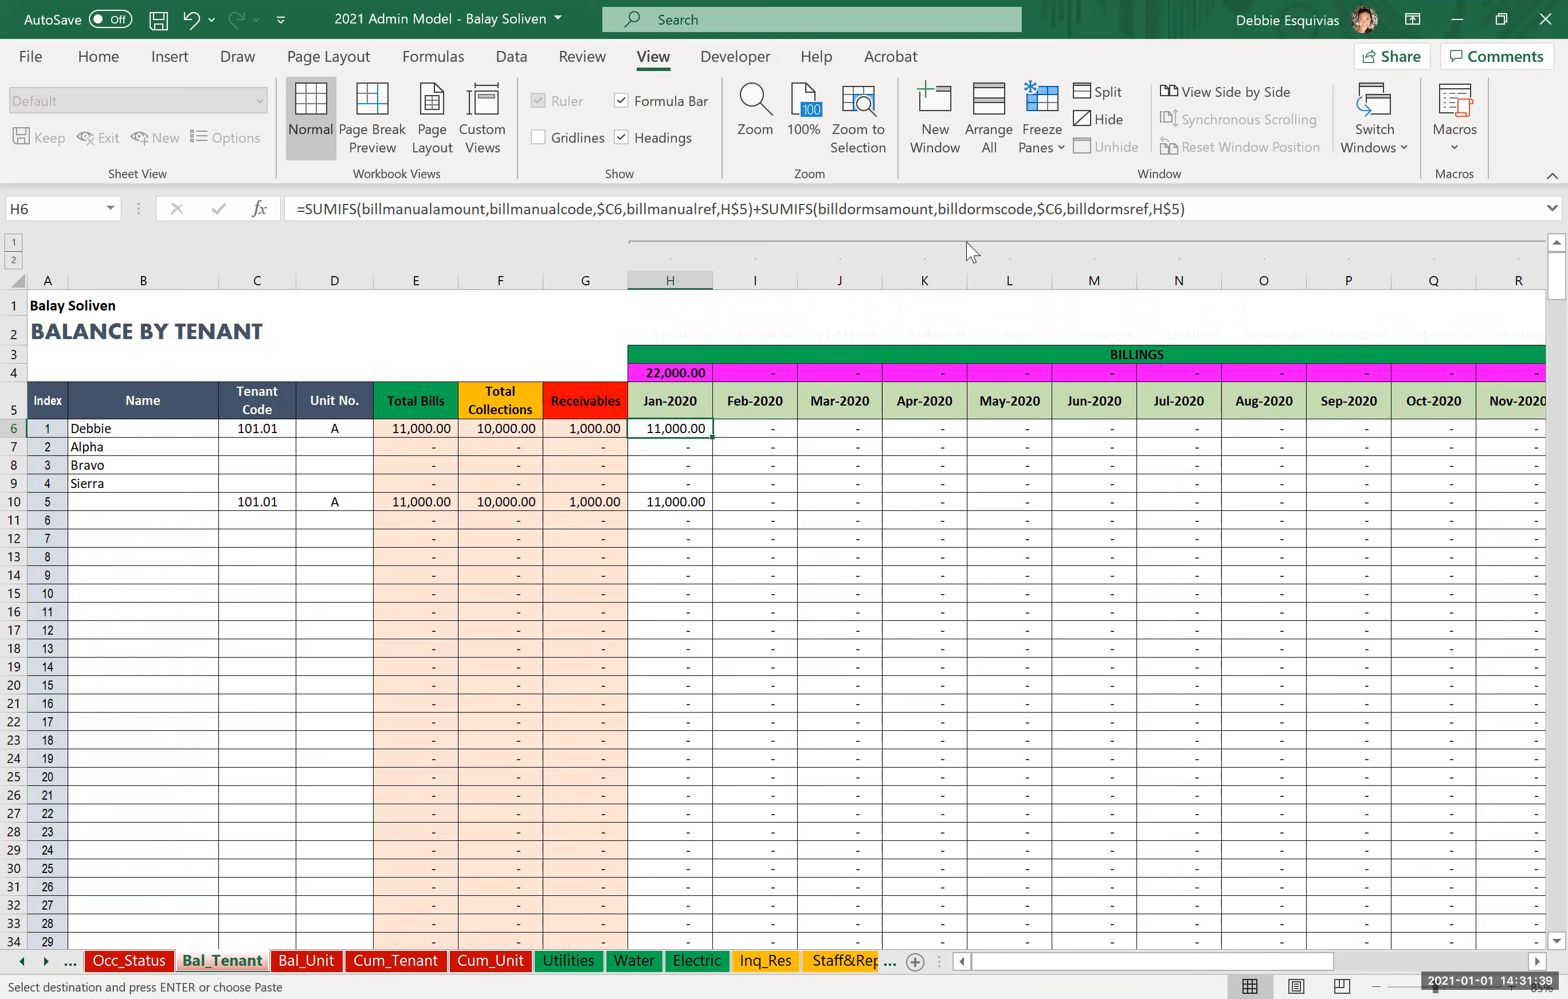
{"action": "left_click", "coordinate": [925, 243]}
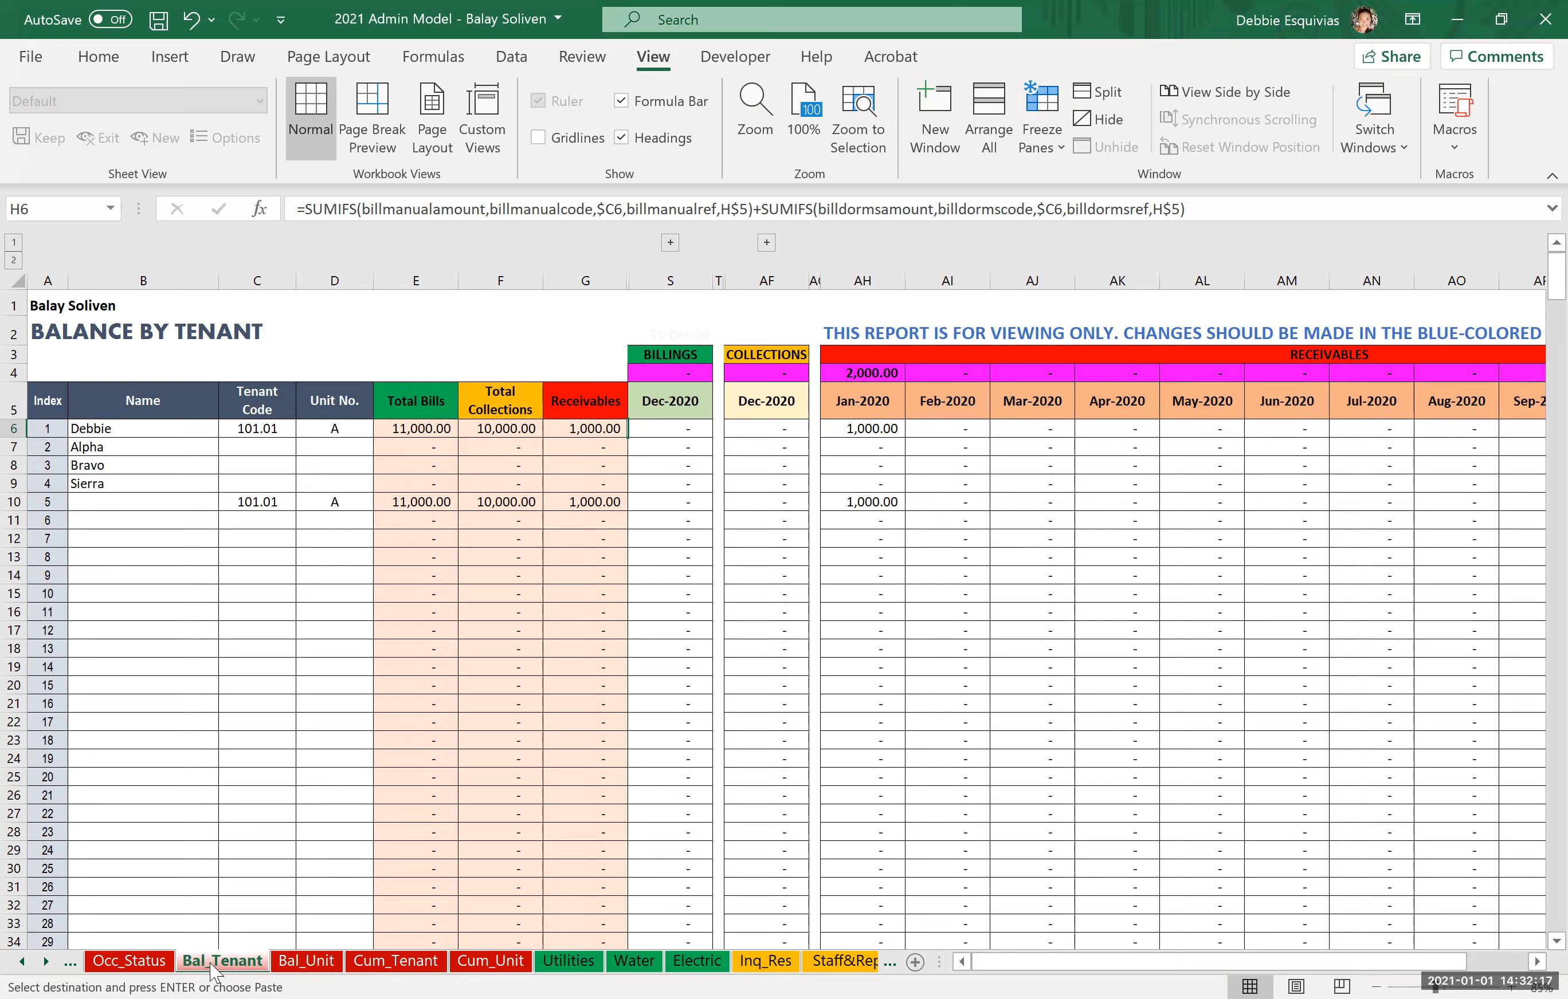
Examine the Cum_Tenant and Bal_Unit reports, including the total bills of units A and B.
{"action": "left_click", "coordinate": [424, 963]}
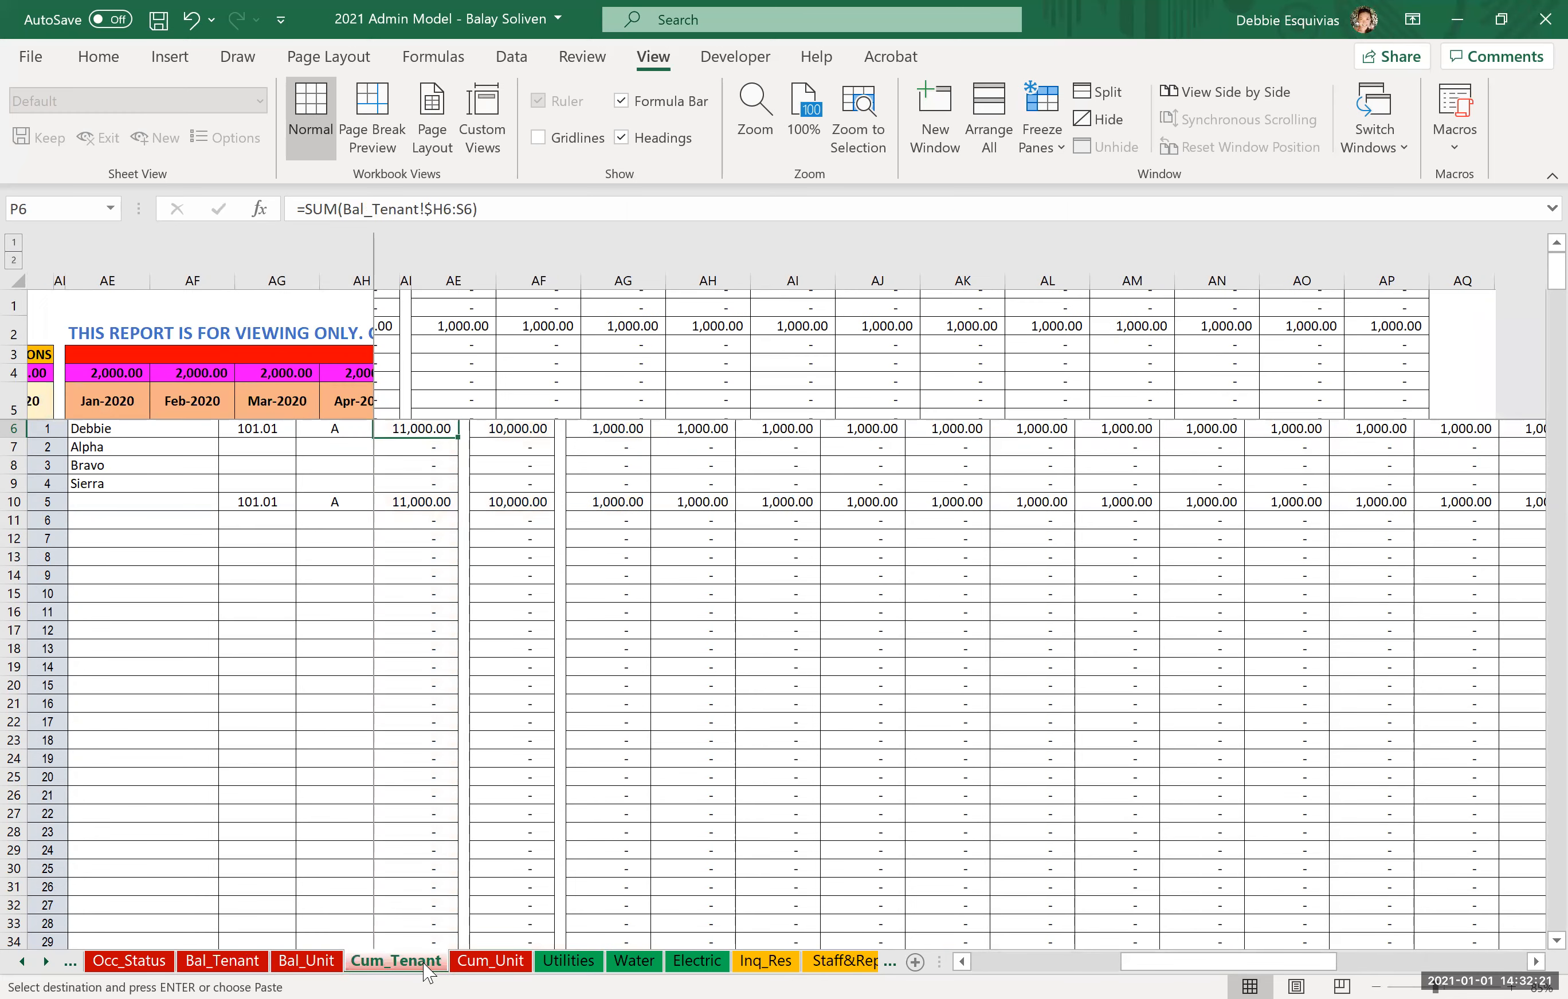
{"action": "left_click", "coordinate": [307, 963]}
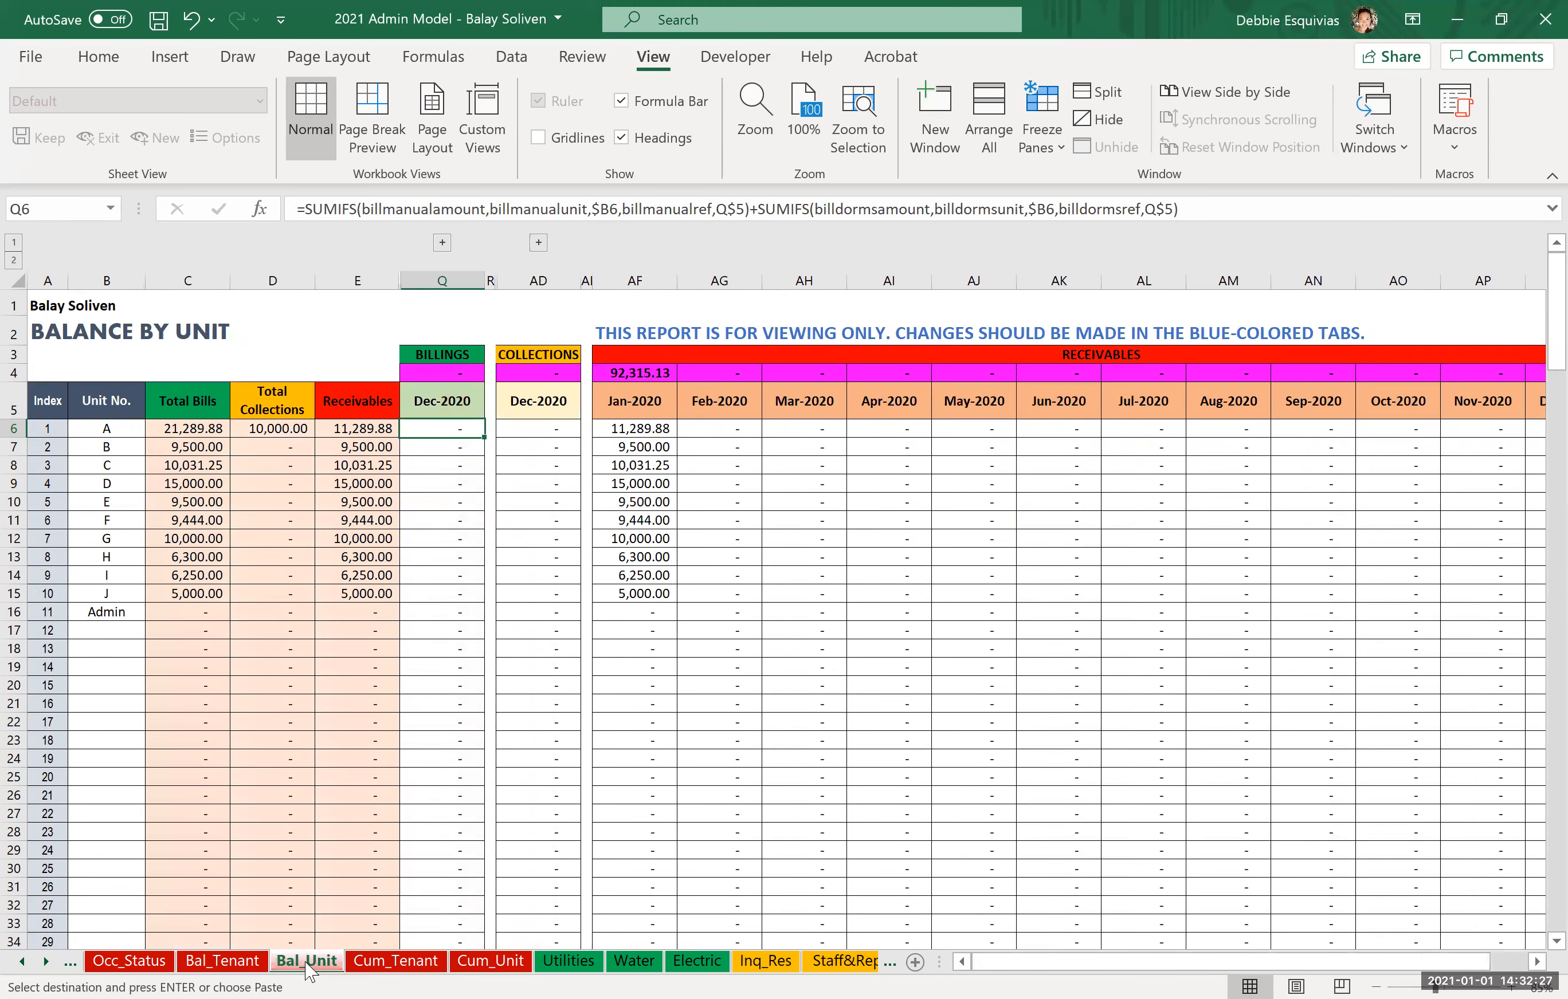
{"action": "key", "text": "Right"}
{"action": "key", "text": "Right"}
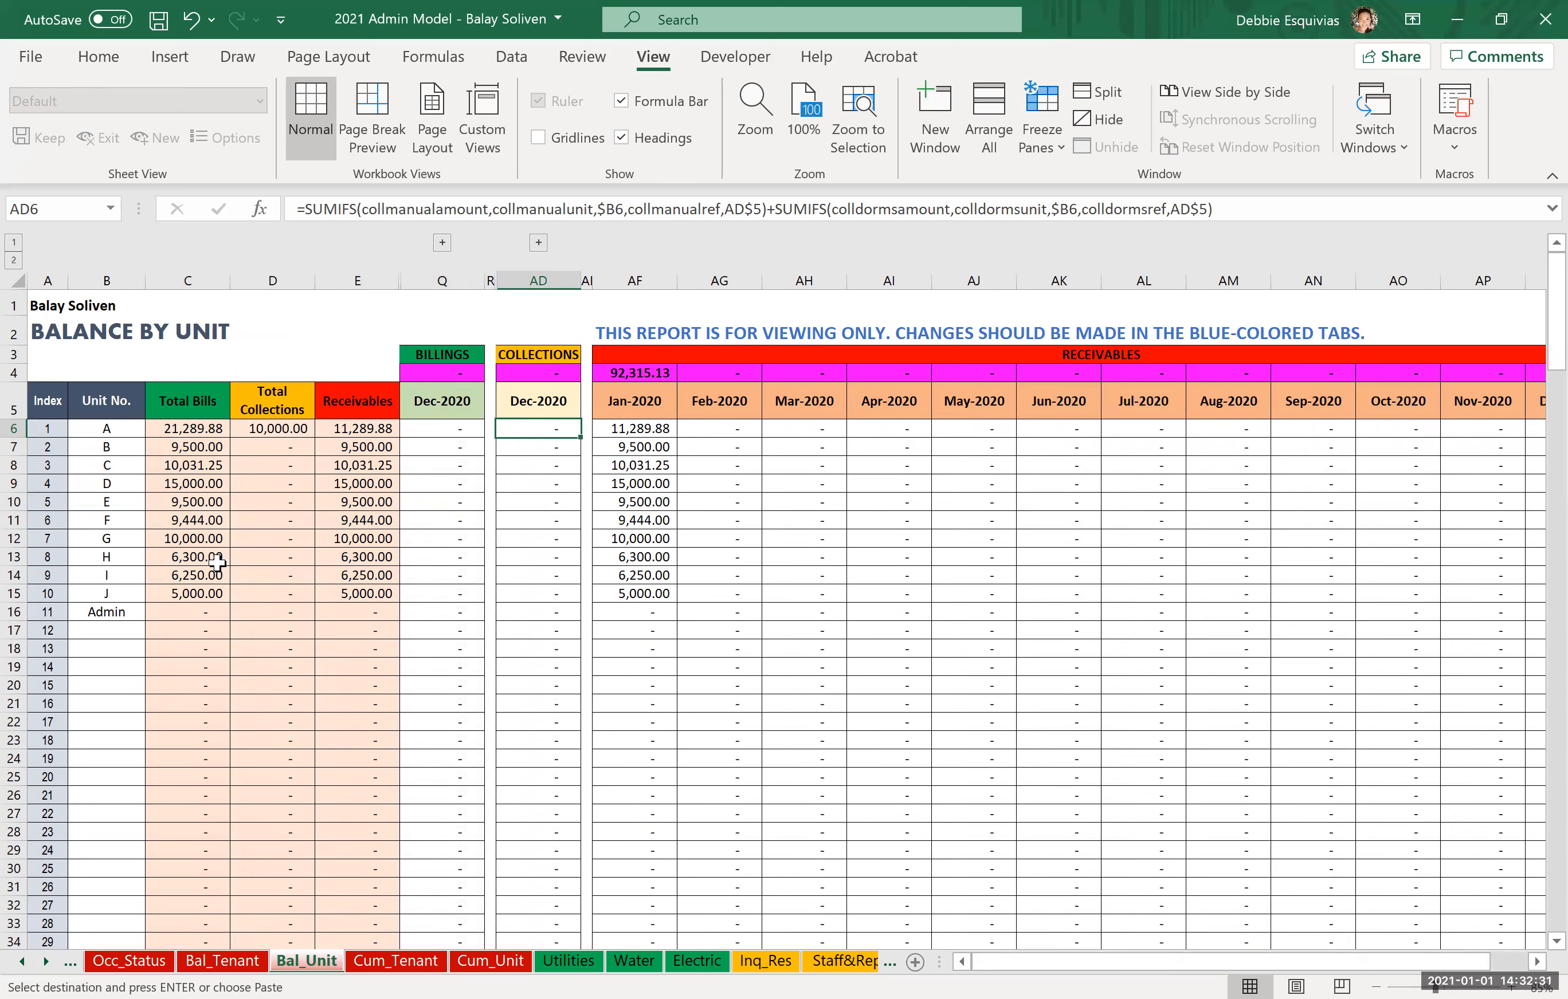
{"action": "left_click", "coordinate": [190, 433]}
{"action": "left_click", "coordinate": [191, 446]}
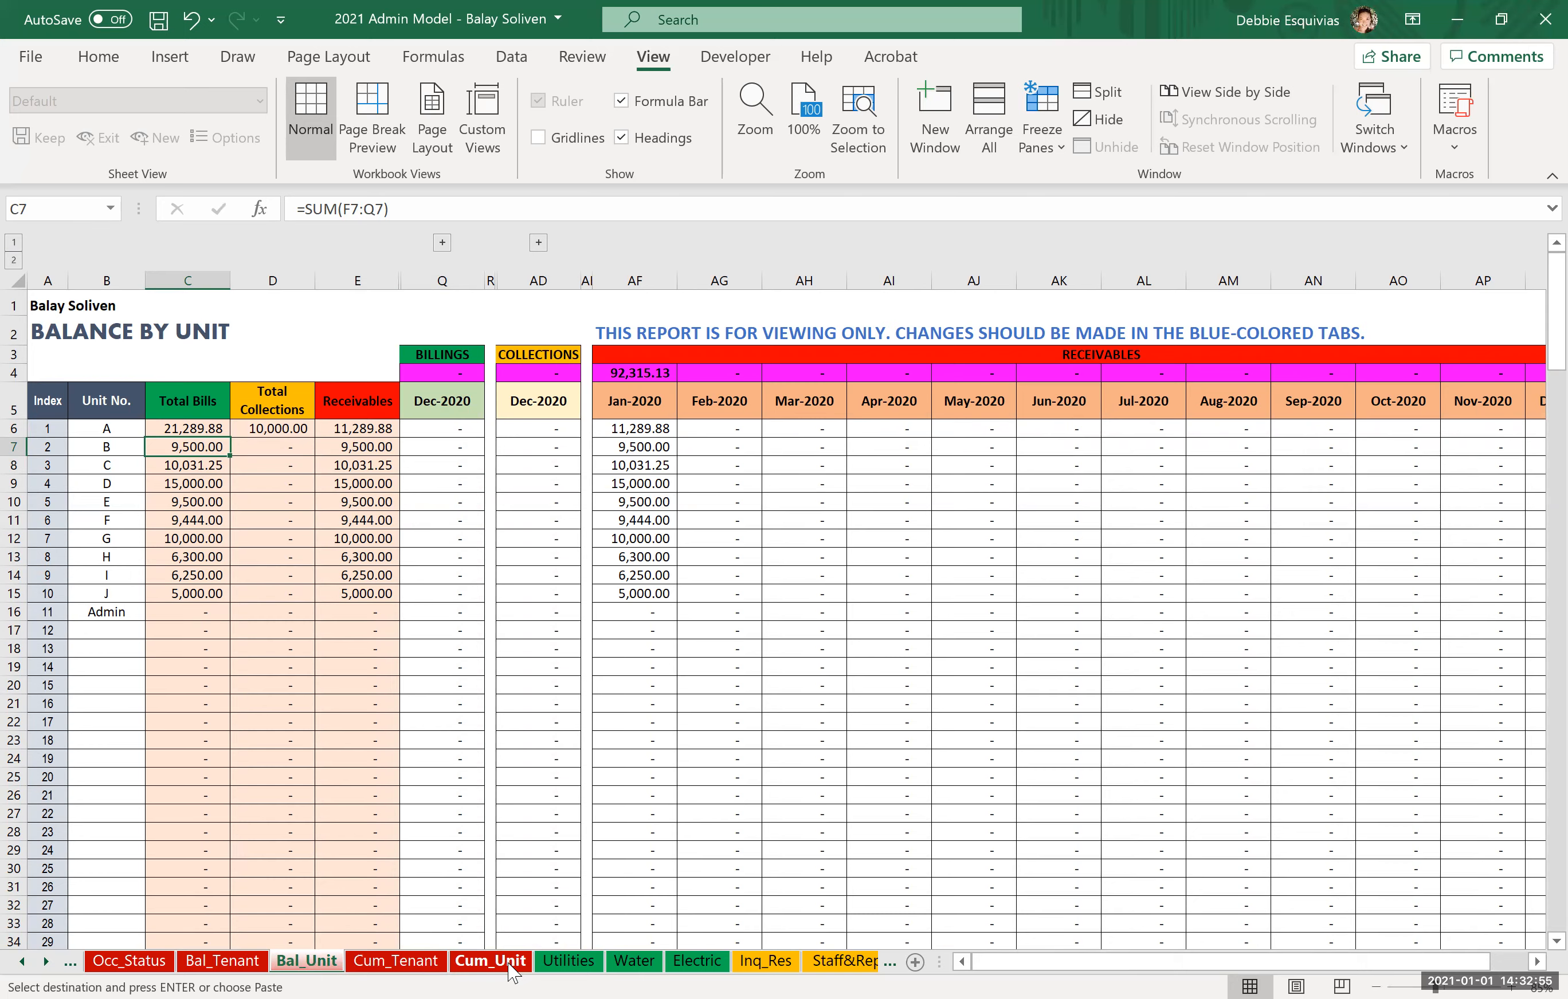
Look over the water and electric bill tables in Utilities and the Water and Electric reading sheets.
{"action": "left_click", "coordinate": [569, 963]}
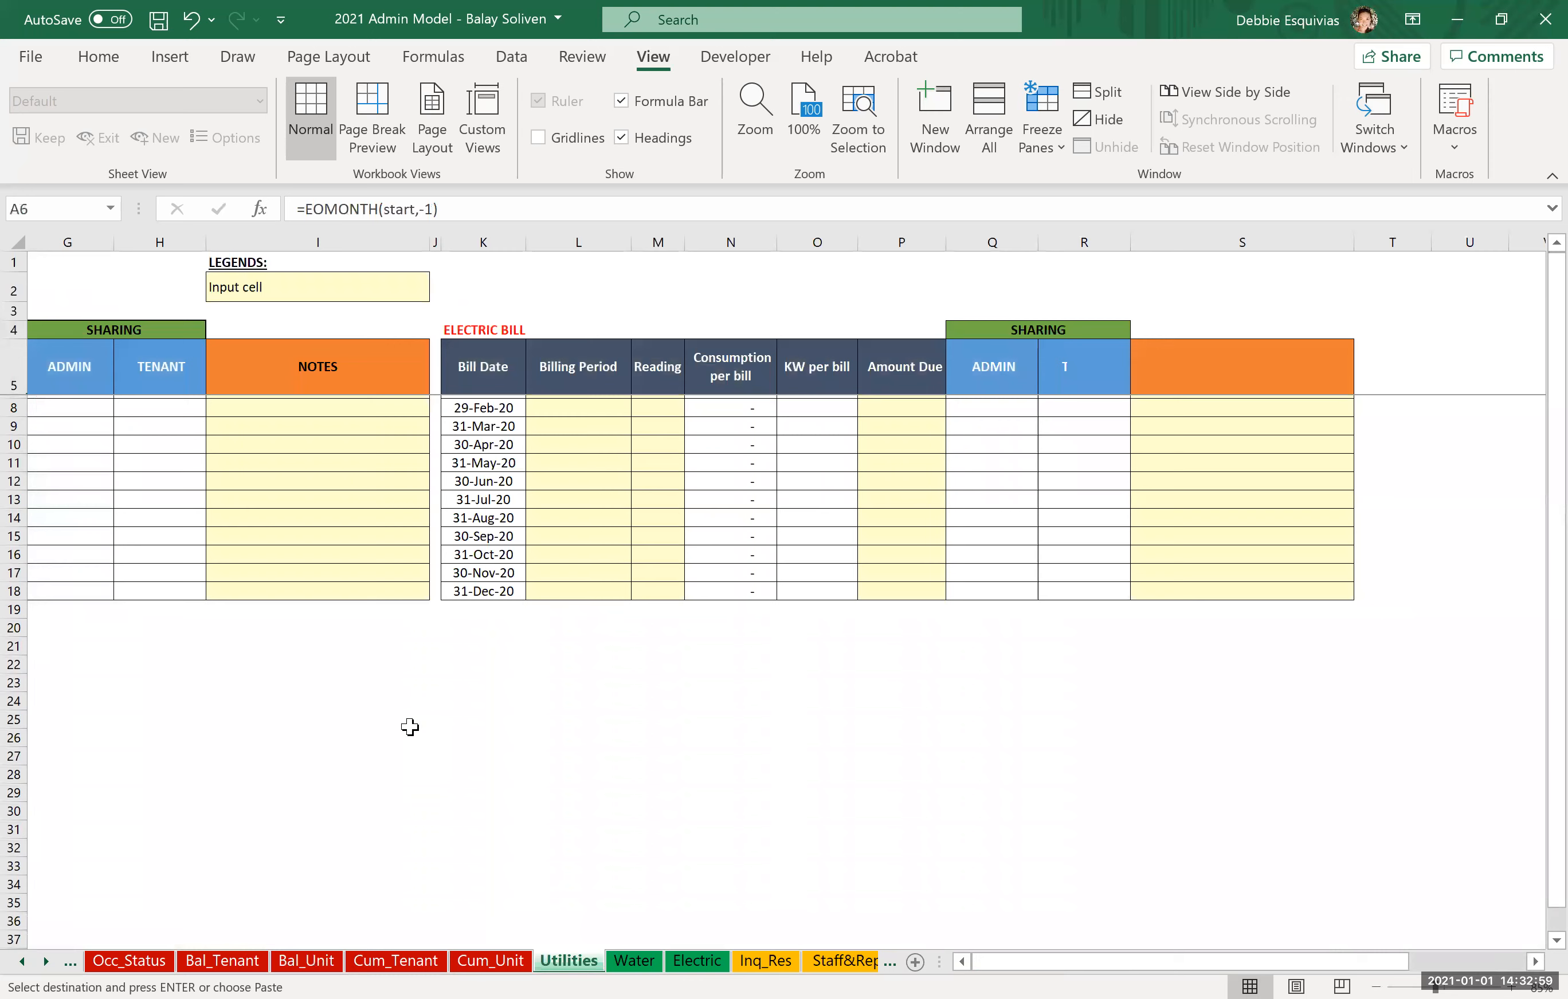
{"action": "scroll", "coordinate": [410, 728], "scroll_direction": "up", "scroll_amount": 1}
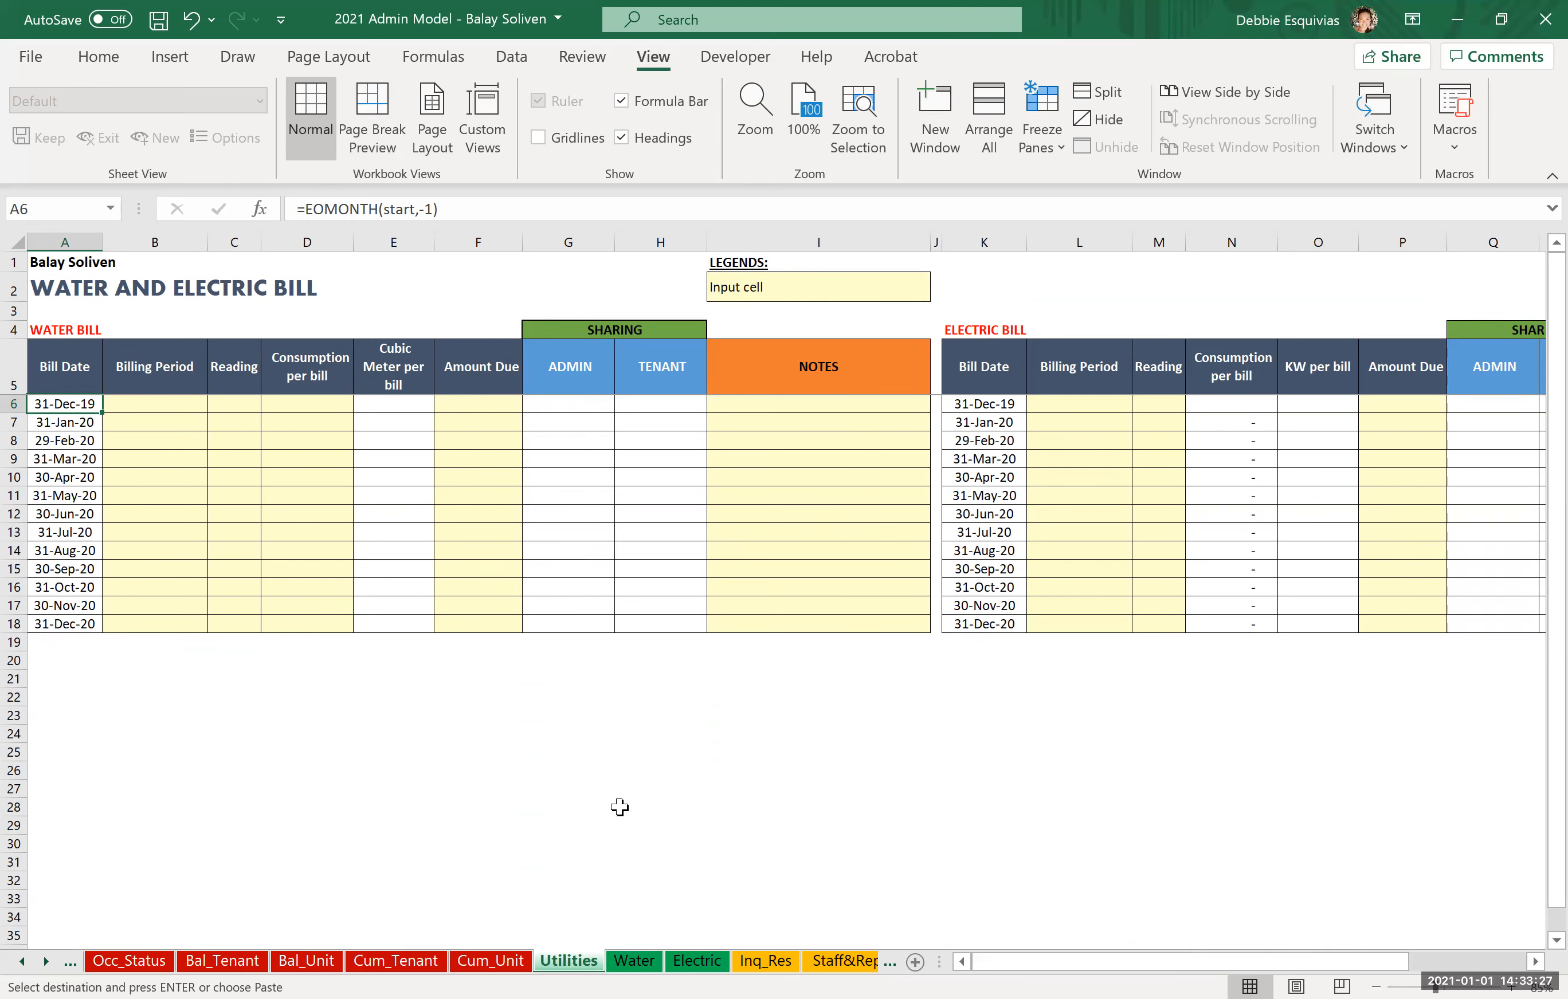
{"action": "left_click", "coordinate": [635, 961]}
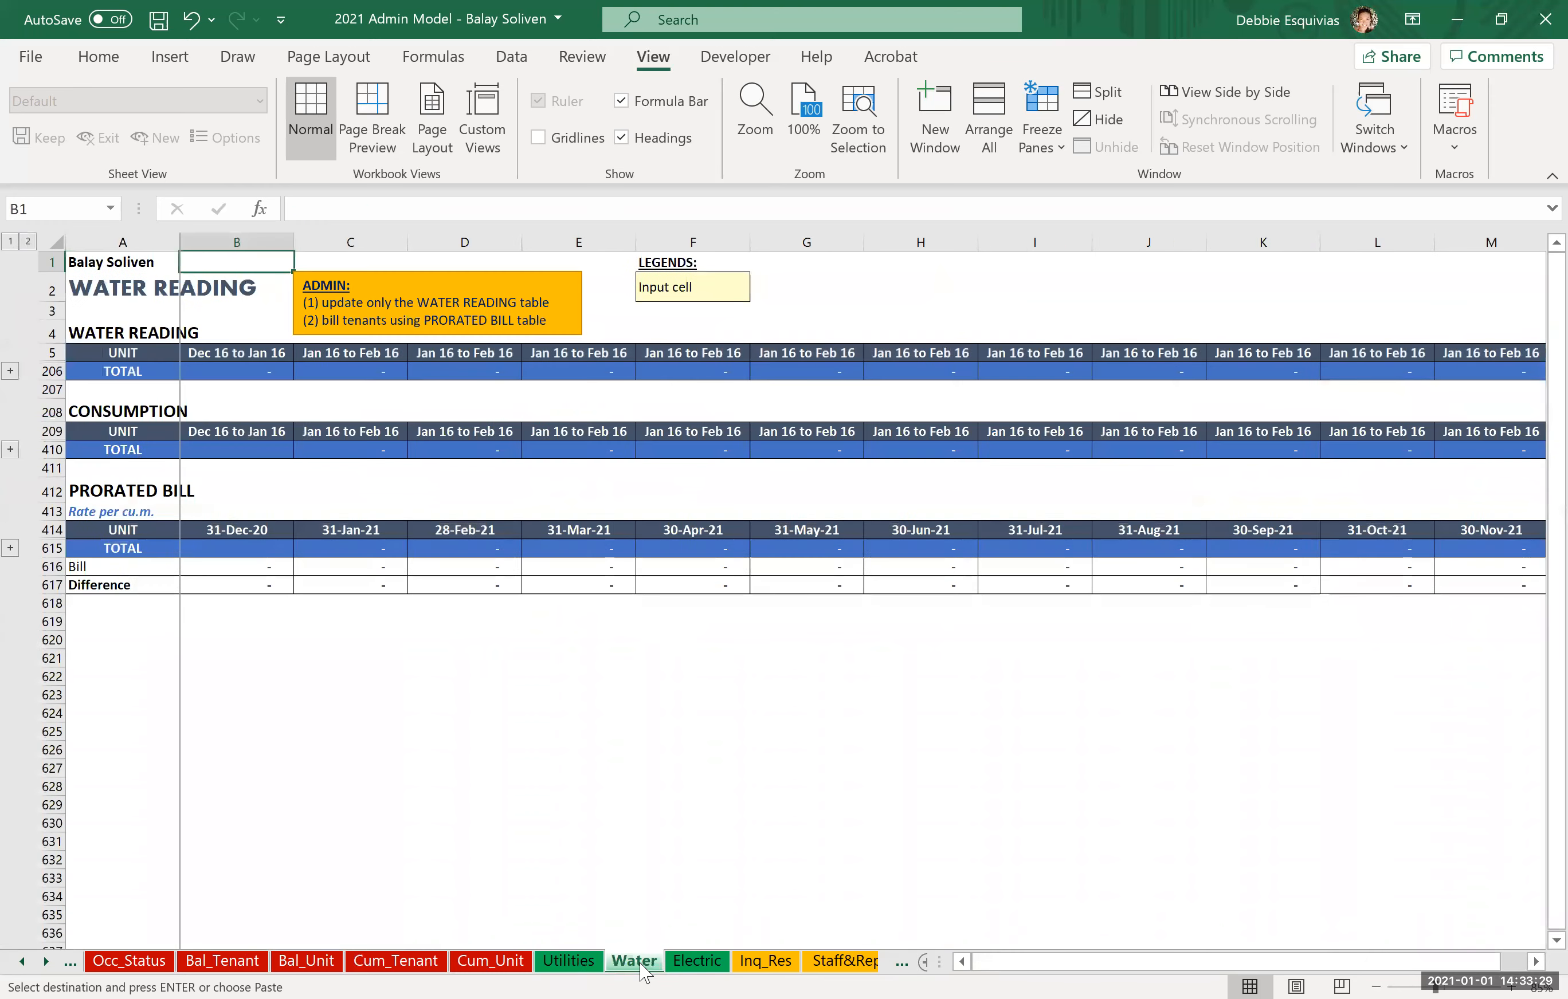
{"action": "key", "text": "ctrl+Page_Down"}
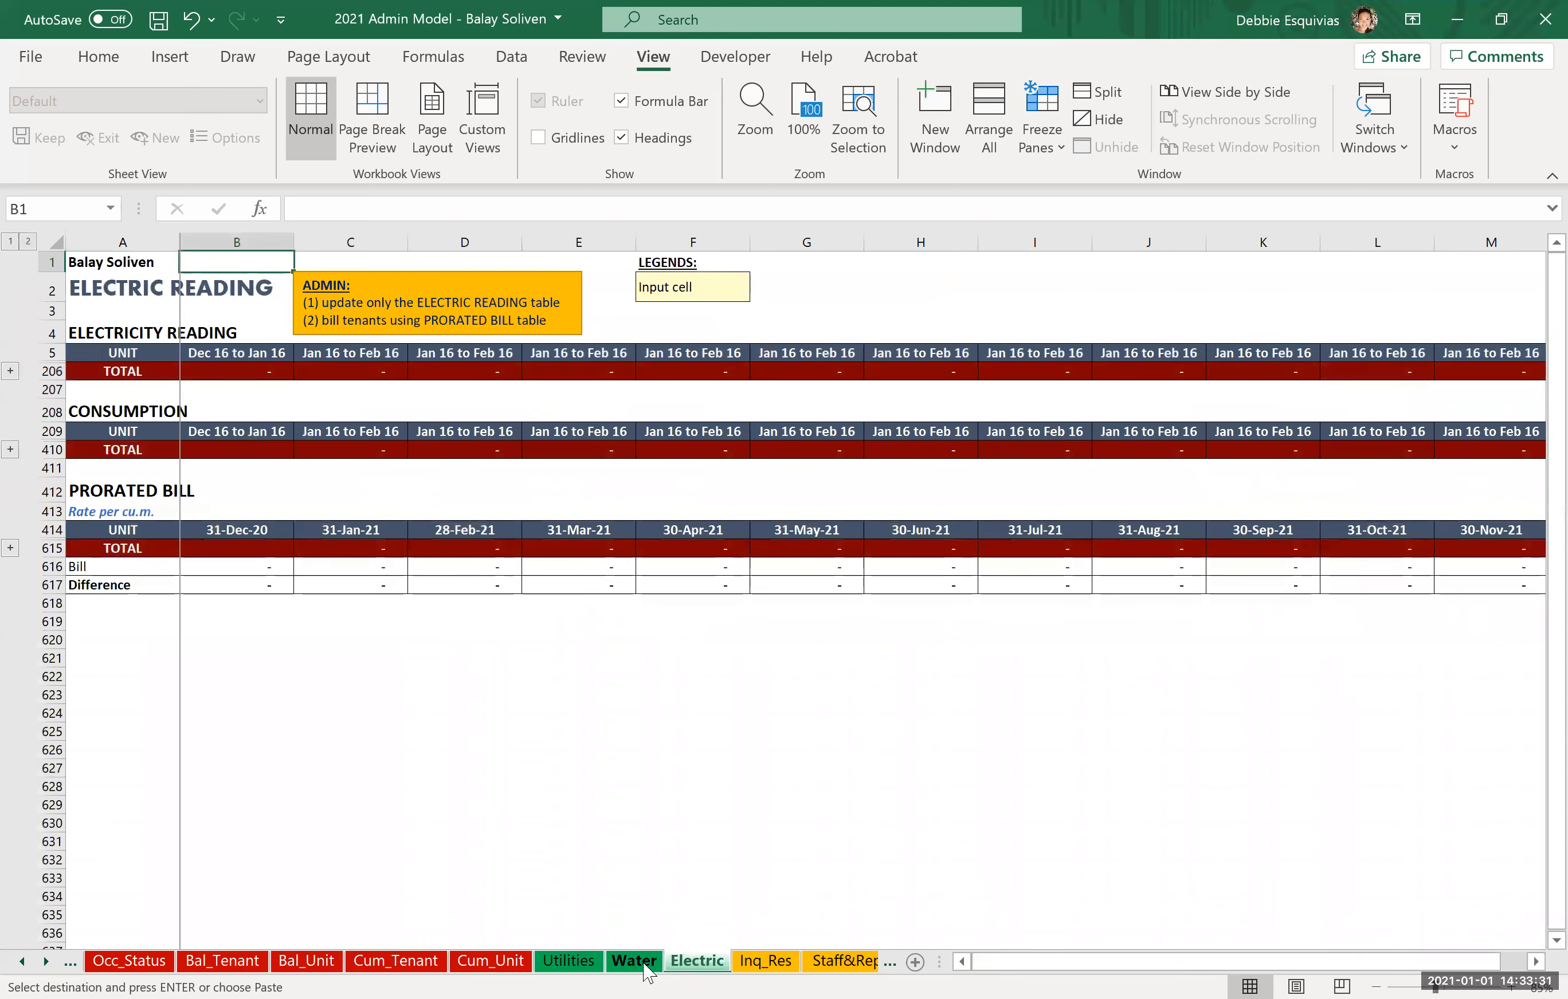
{"action": "left_click", "coordinate": [646, 965]}
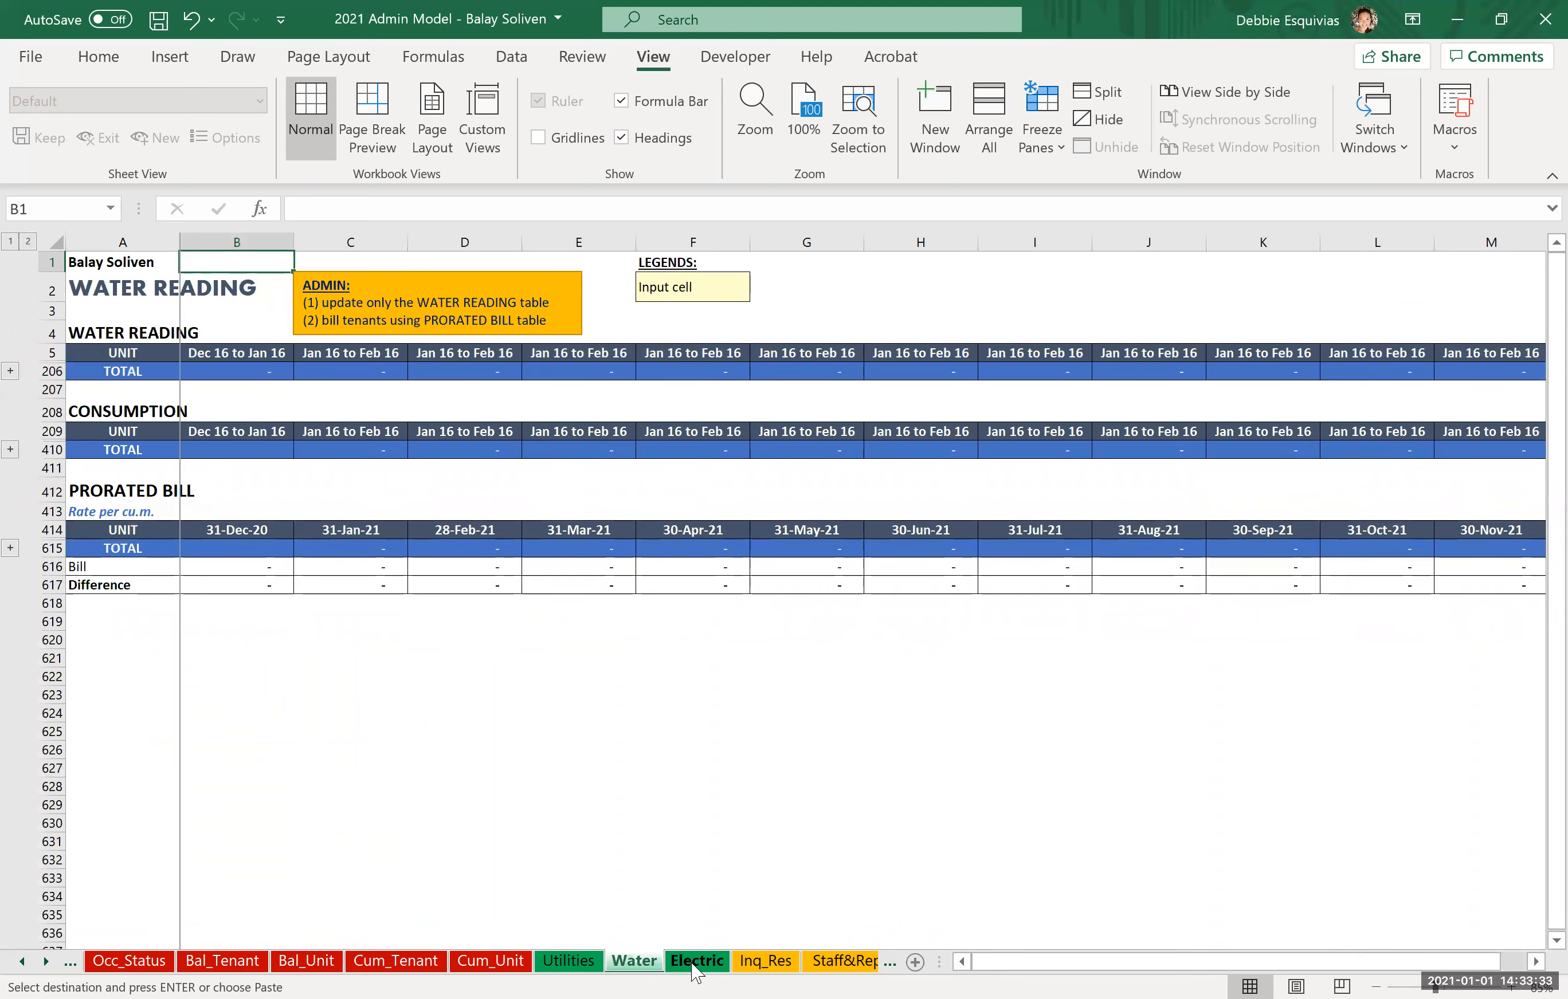
{"action": "left_click", "coordinate": [697, 964]}
Expand the unit rows of the Water sheet's Water Reading table and select unit A's first reading cell.
{"action": "left_click", "coordinate": [636, 965]}
{"action": "left_click", "coordinate": [11, 373]}
{"action": "left_click", "coordinate": [230, 448]}
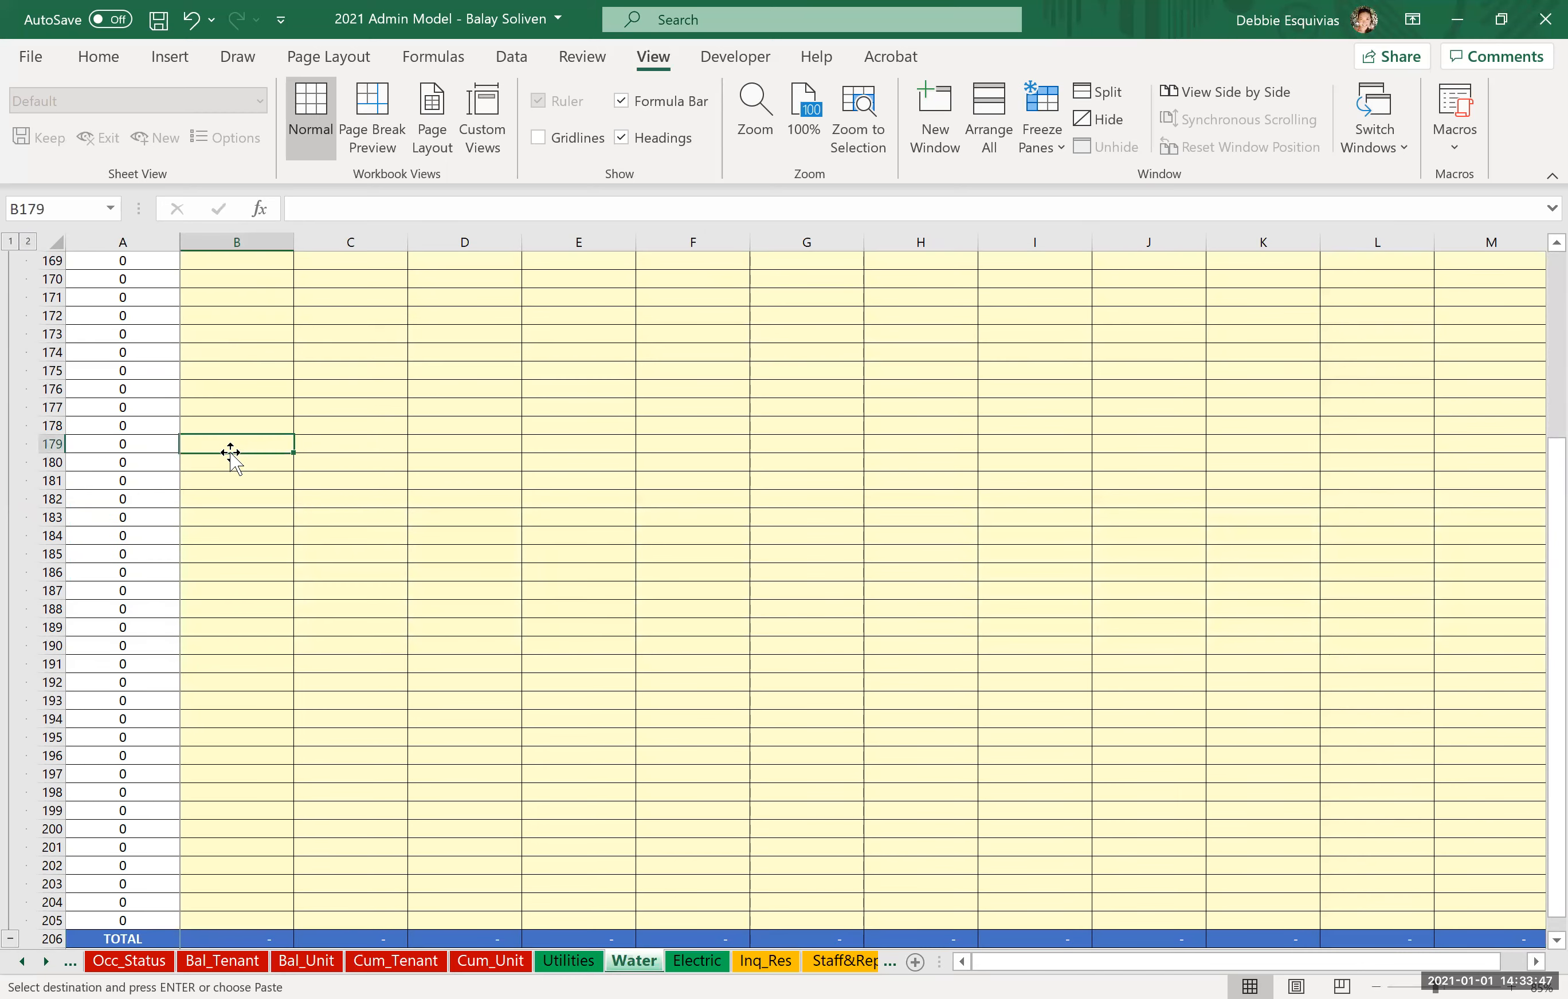
{"action": "key", "text": "ctrl+Home"}
{"action": "key", "text": "Down"}
{"action": "key", "text": "Down"}
{"action": "key", "text": "Down"}
{"action": "key", "text": "Down"}
{"action": "key", "text": "Down"}
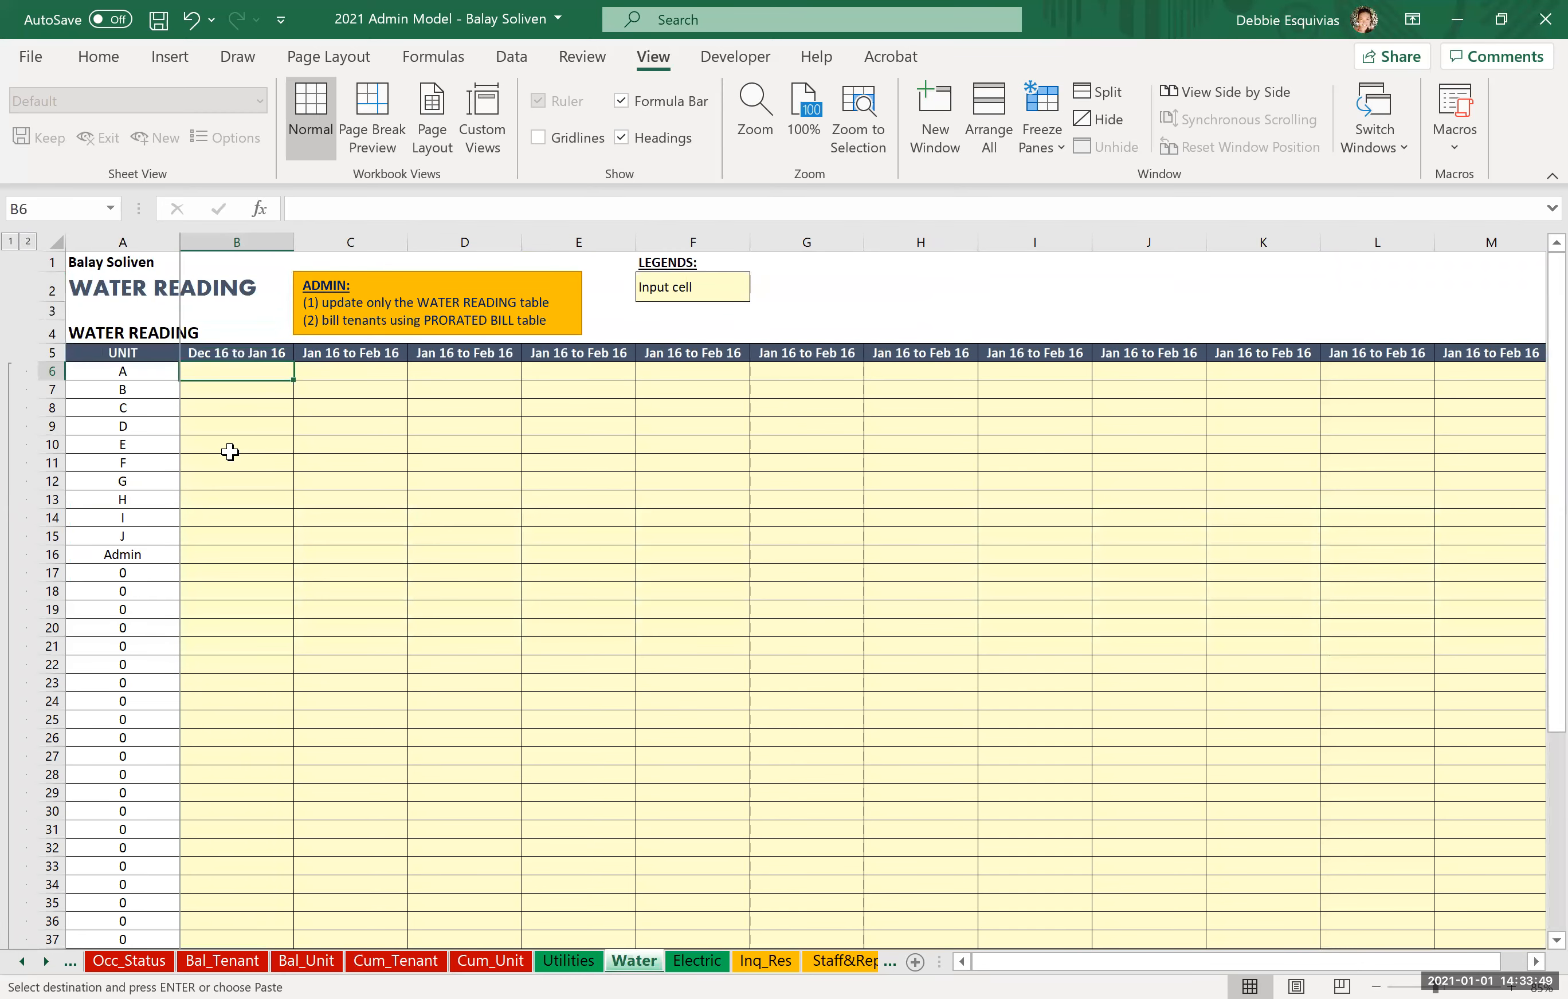
Examine the unit list of the Water Reading table, from unit A to Admin and the unused rows below.
{"action": "key", "text": "Left"}
{"action": "key", "text": "Down"}
{"action": "key", "text": "Down"}
{"action": "key", "text": "Down"}
{"action": "key", "text": "Down"}
{"action": "key", "text": "Down"}
{"action": "key", "text": "Down"}
{"action": "key", "text": "Down"}
{"action": "key", "text": "Down"}
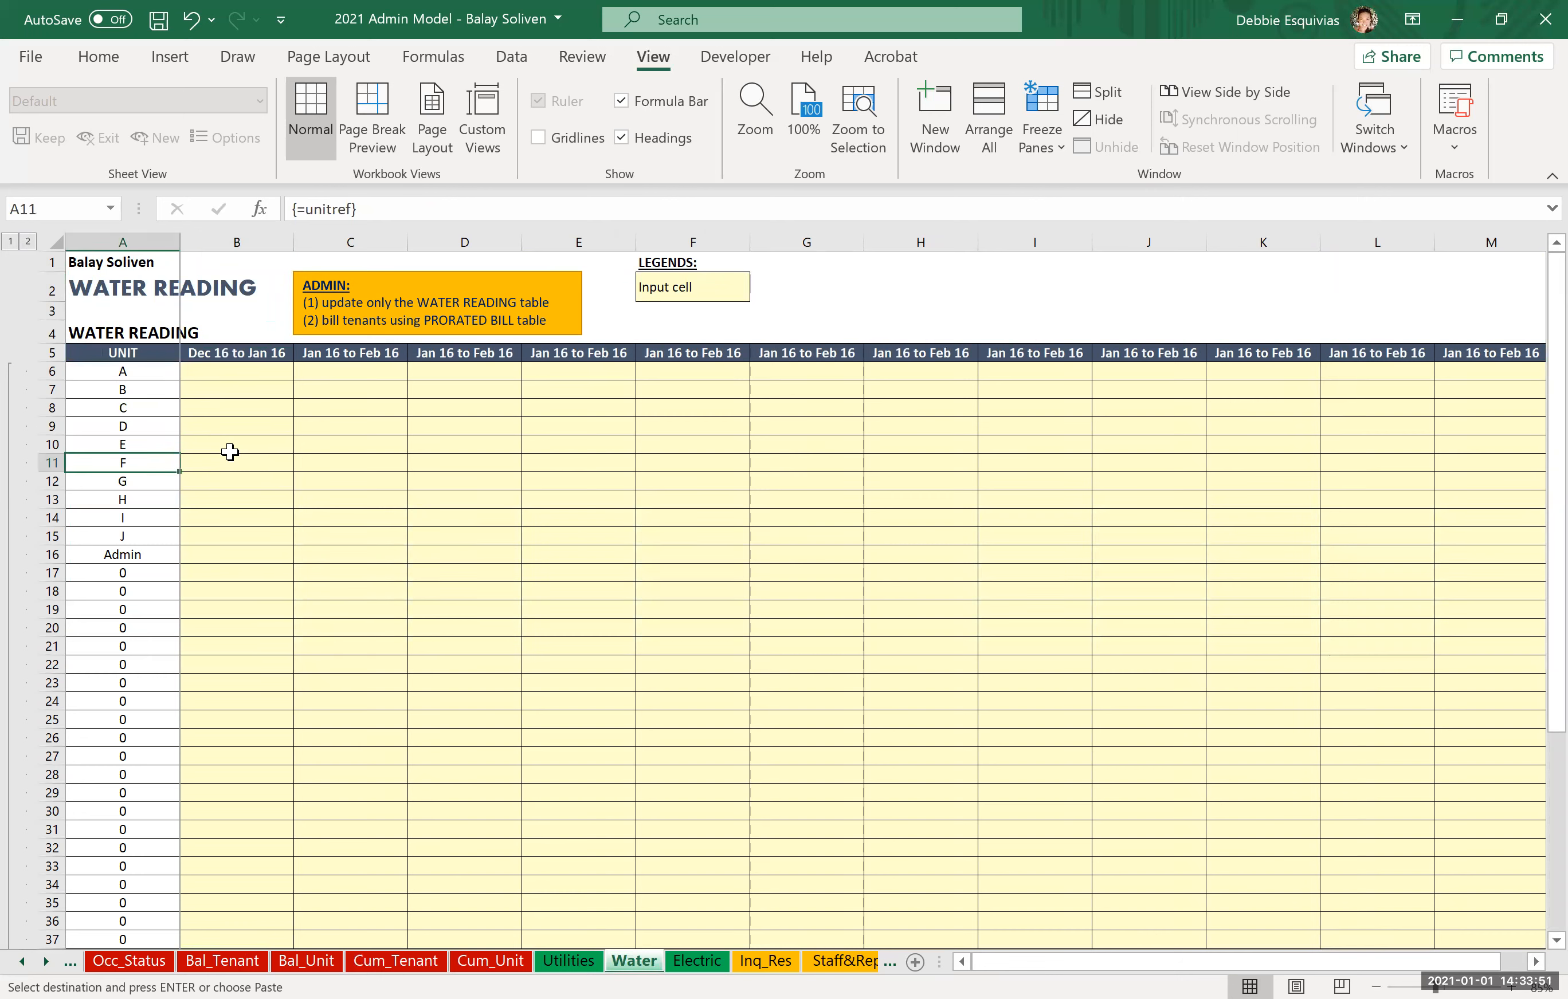
{"action": "key", "text": "Down"}
{"action": "key", "text": "Down"}
{"action": "key", "text": "Up"}
{"action": "key", "text": "Down"}
{"action": "key", "text": "Down"}
{"action": "key", "text": "Up"}
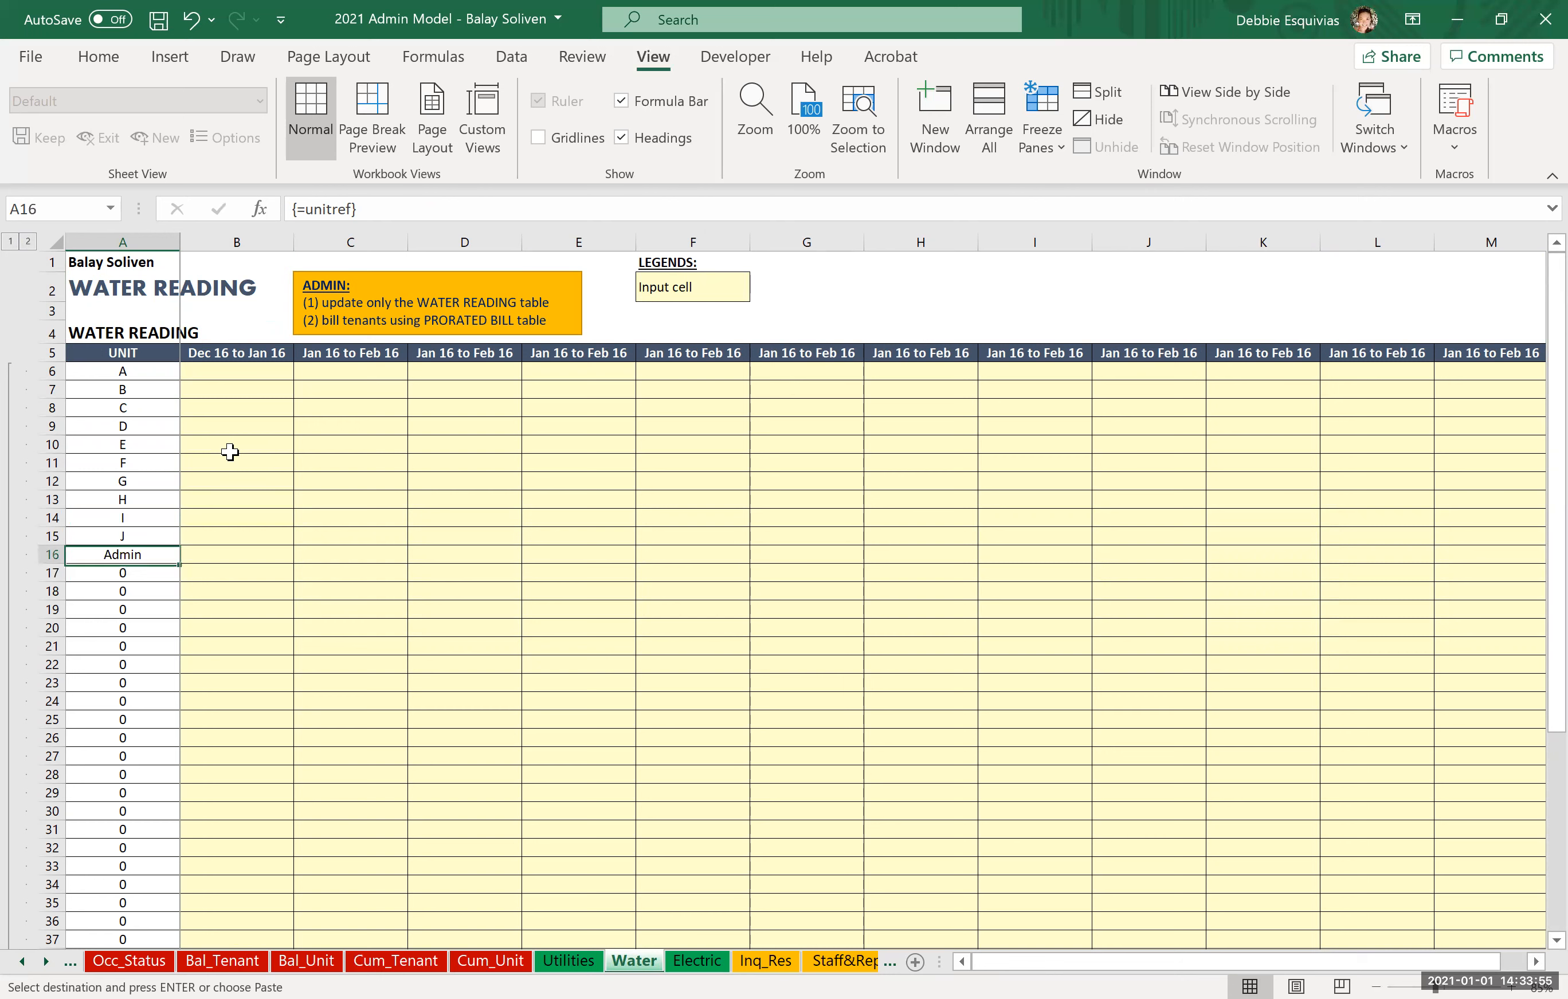
{"action": "key", "text": "Down"}
{"action": "key", "text": "Down"}
{"action": "key", "text": "Down"}
{"action": "key", "text": "Up"}
{"action": "key", "text": "Up"}
{"action": "key", "text": "Up"}
{"action": "key", "text": "Right"}
{"action": "key", "text": "Left"}
{"action": "key", "text": "Up"}
{"action": "key", "text": "Up"}
{"action": "key", "text": "Up"}
{"action": "key", "text": "Up"}
{"action": "key", "text": "Up"}
{"action": "key", "text": "Up"}
{"action": "key", "text": "Up"}
{"action": "key", "text": "Up"}
{"action": "key", "text": "Up"}
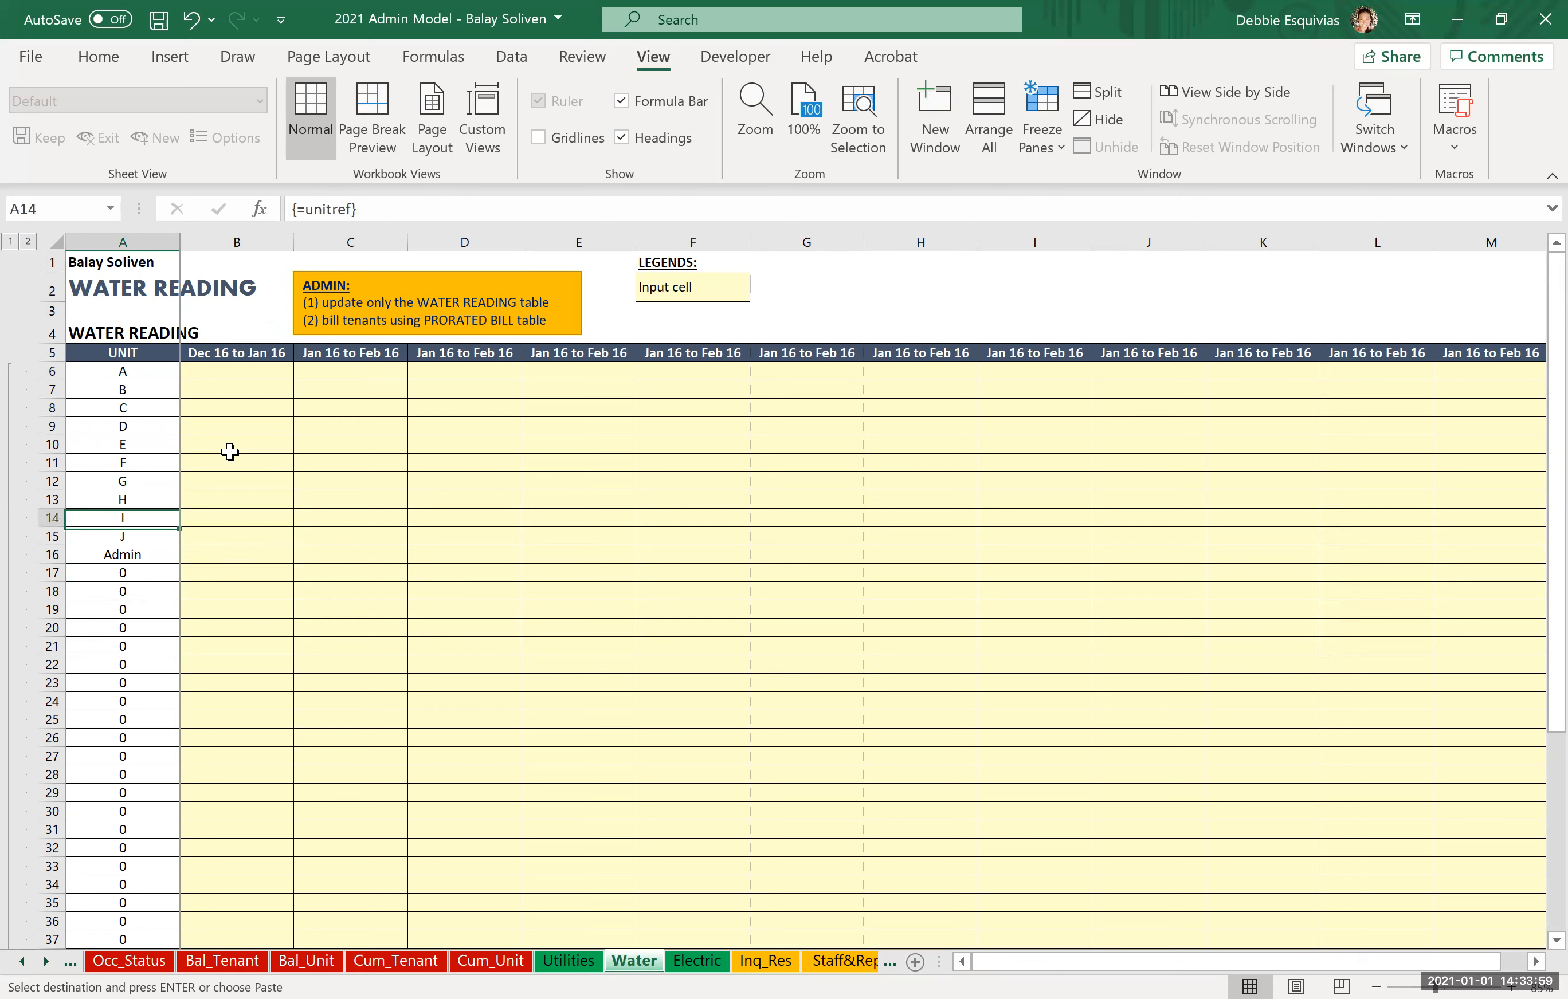
{"action": "key", "text": "Down"}
{"action": "key", "text": "Down"}
{"action": "key", "text": "Down"}
{"action": "key", "text": "Down"}
{"action": "key", "text": "Down"}
{"action": "key", "text": "Down"}
{"action": "key", "text": "Down"}
{"action": "key", "text": "Down"}
{"action": "key", "text": "Down"}
{"action": "key", "text": "Down"}
{"action": "key", "text": "Down"}
{"action": "key", "text": "Up"}
{"action": "key", "text": "Up"}
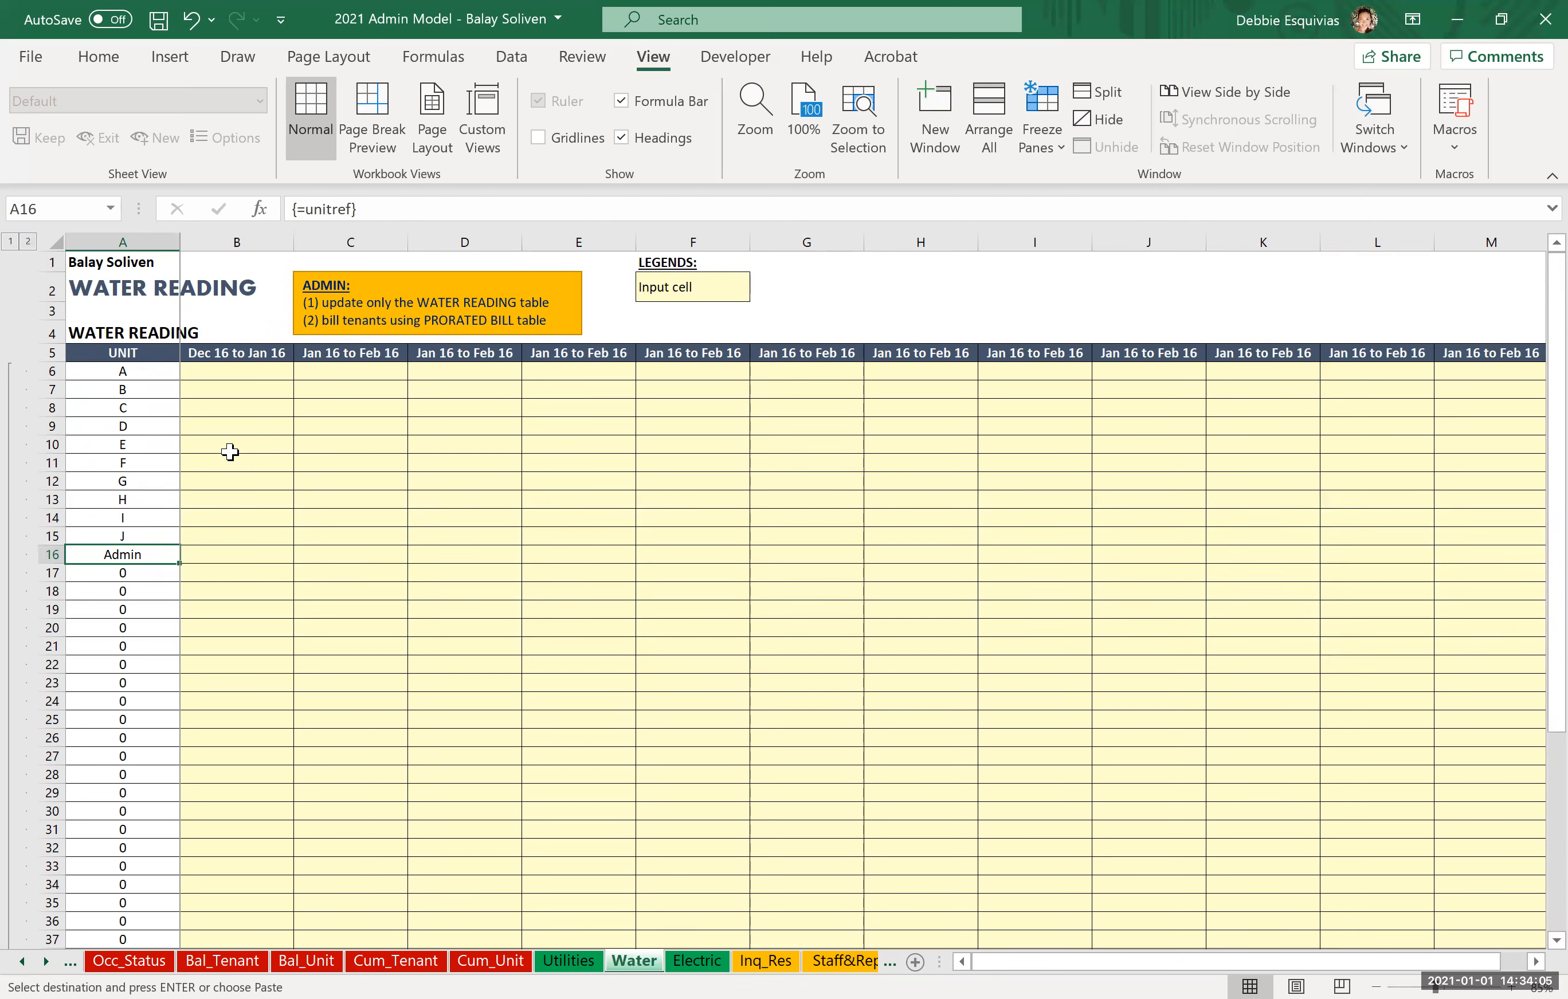
Examine the Water Reading table's period input cells along the Admin row and the reading rows below.
{"action": "key", "text": "Right"}
{"action": "key", "text": "Right"}
{"action": "key", "text": "Right"}
{"action": "key", "text": "Right"}
{"action": "key", "text": "Right"}
{"action": "key", "text": "Right"}
{"action": "key", "text": "Right"}
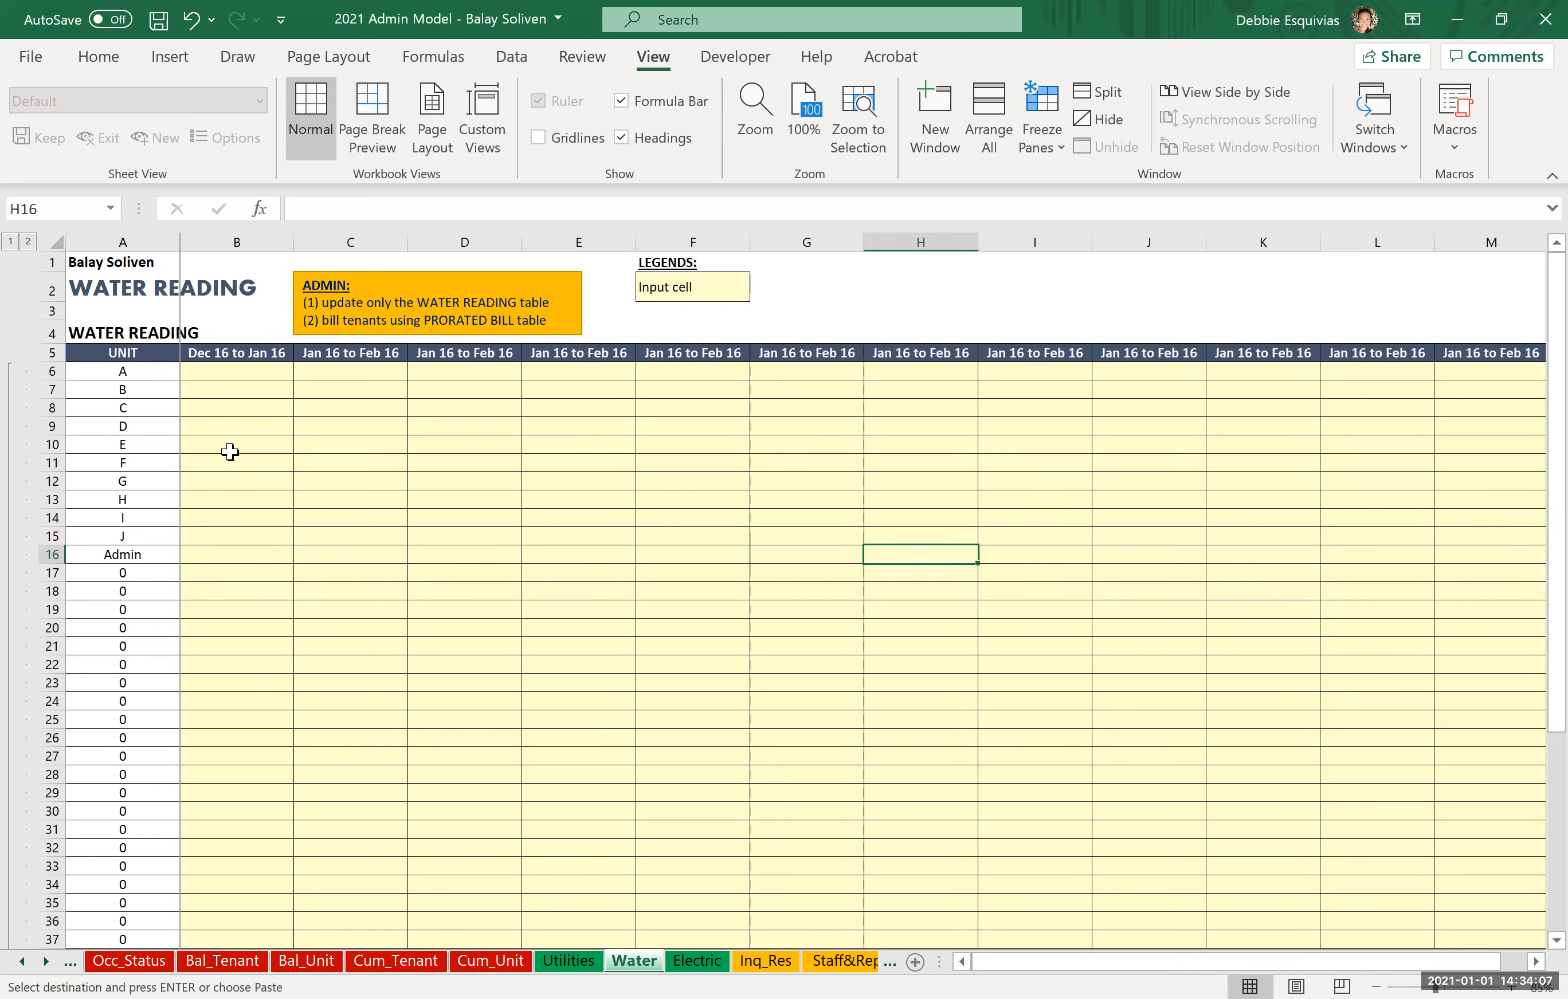
{"action": "key", "text": "Right"}
{"action": "key", "text": "Right"}
{"action": "key", "text": "Right"}
{"action": "key", "text": "Left"}
{"action": "key", "text": "Left"}
{"action": "key", "text": "Left"}
{"action": "key", "text": "Left"}
{"action": "key", "text": "Left"}
{"action": "key", "text": "Left"}
{"action": "key", "text": "Left"}
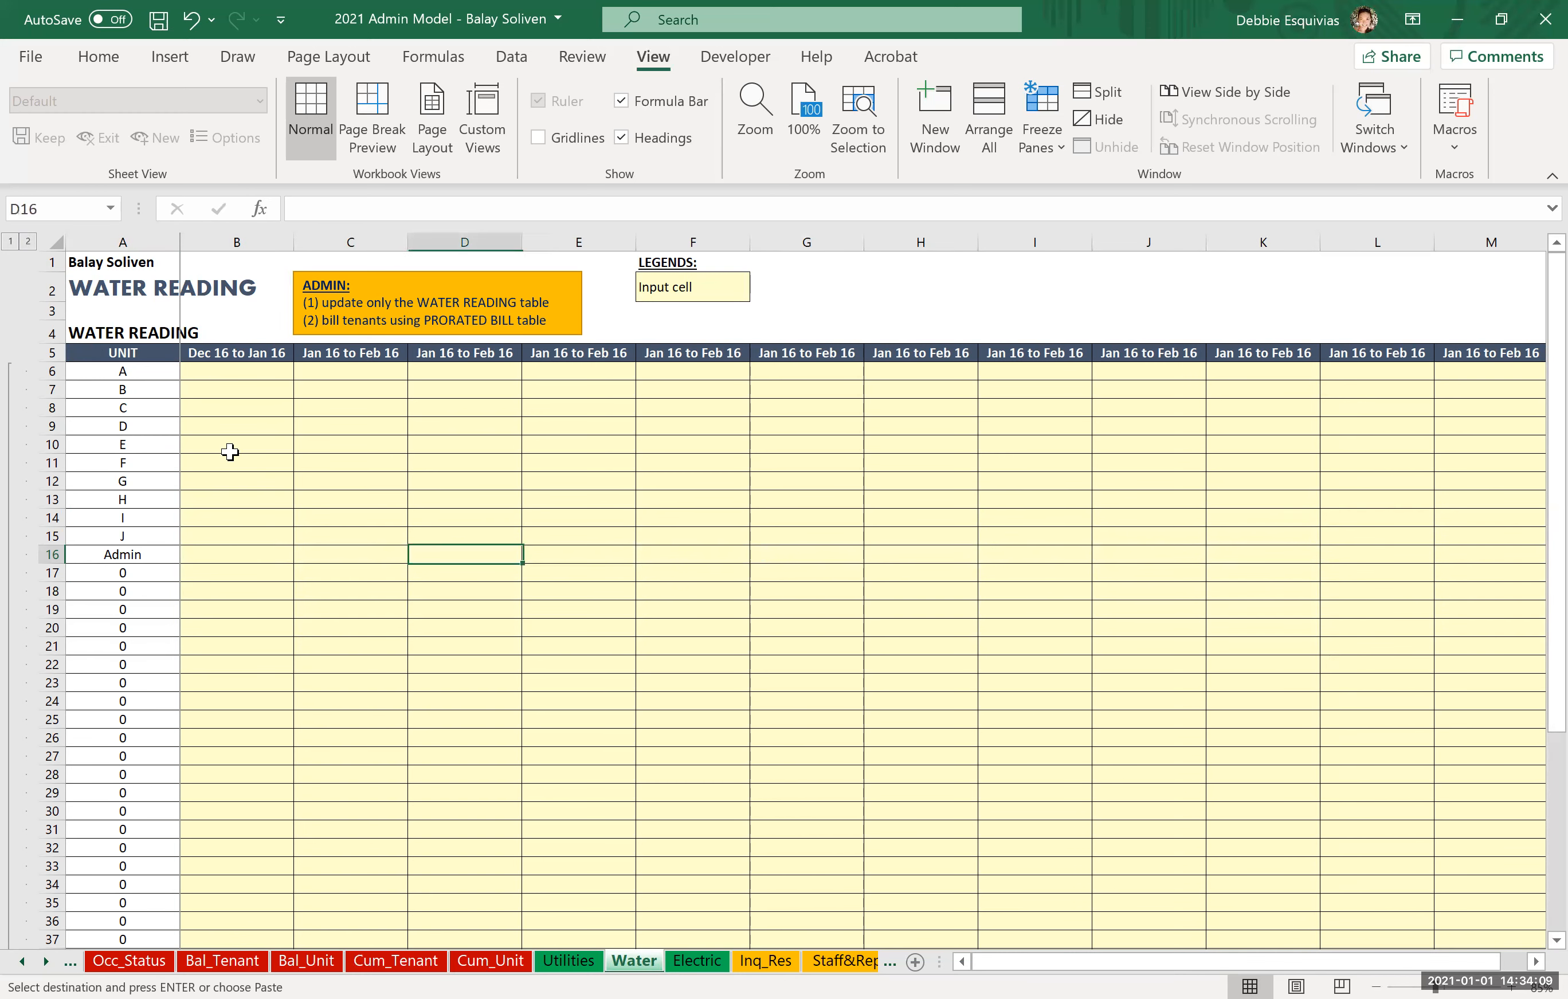
{"action": "key", "text": "Left"}
{"action": "key", "text": "Left"}
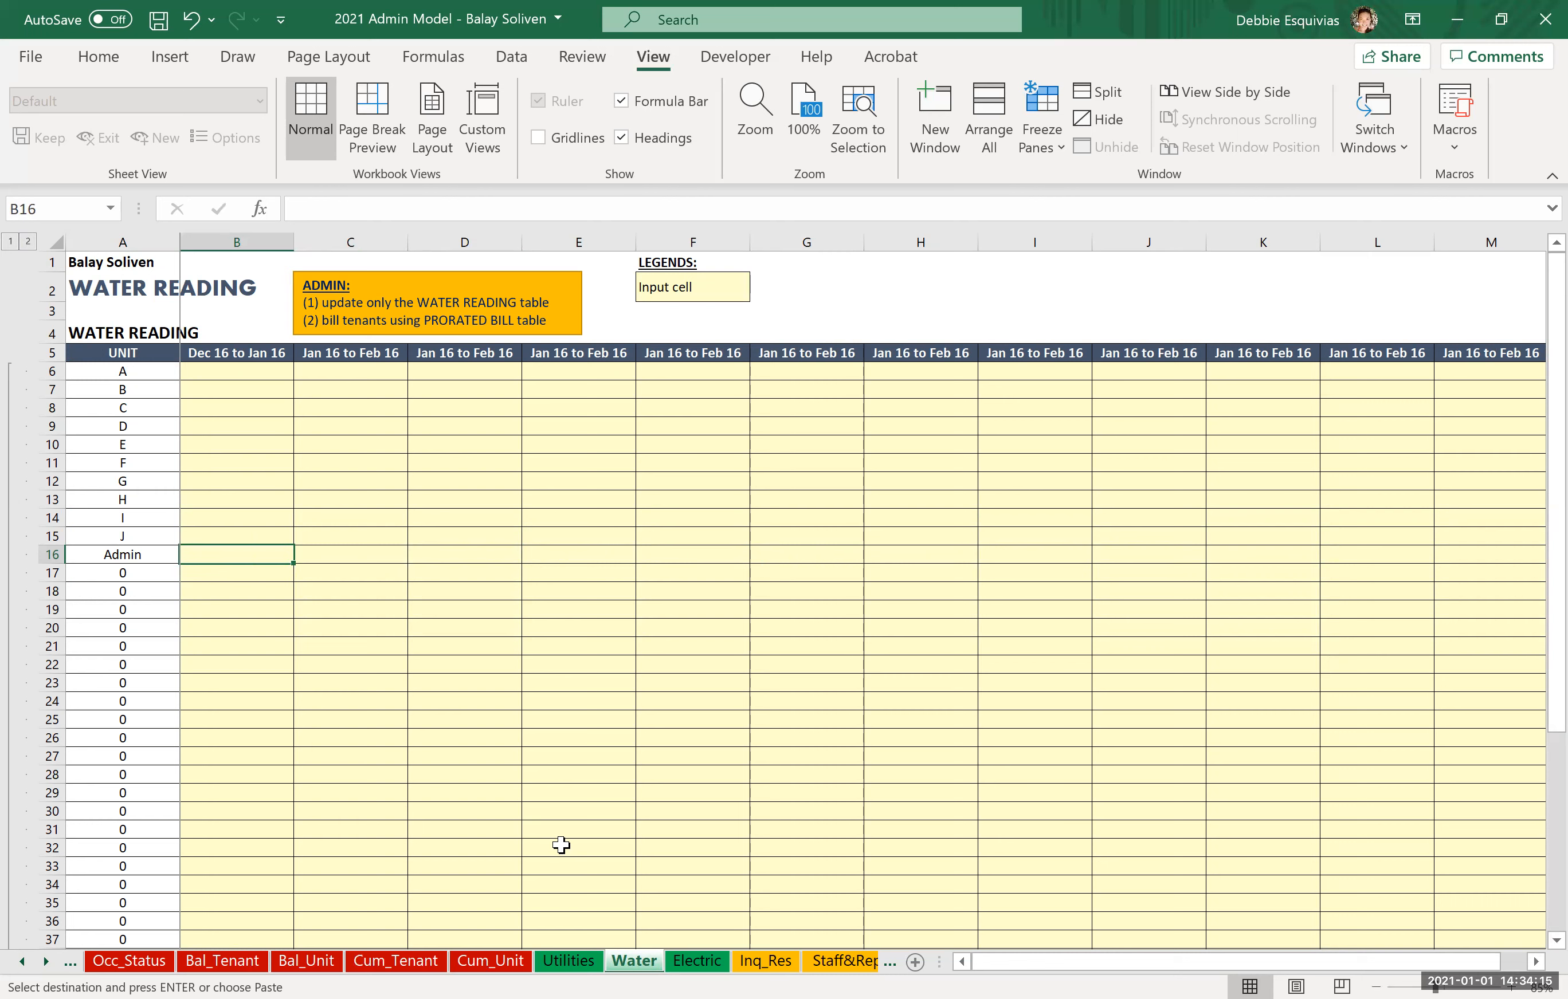
{"action": "scroll", "coordinate": [561, 846], "scroll_direction": "down", "scroll_amount": 2}
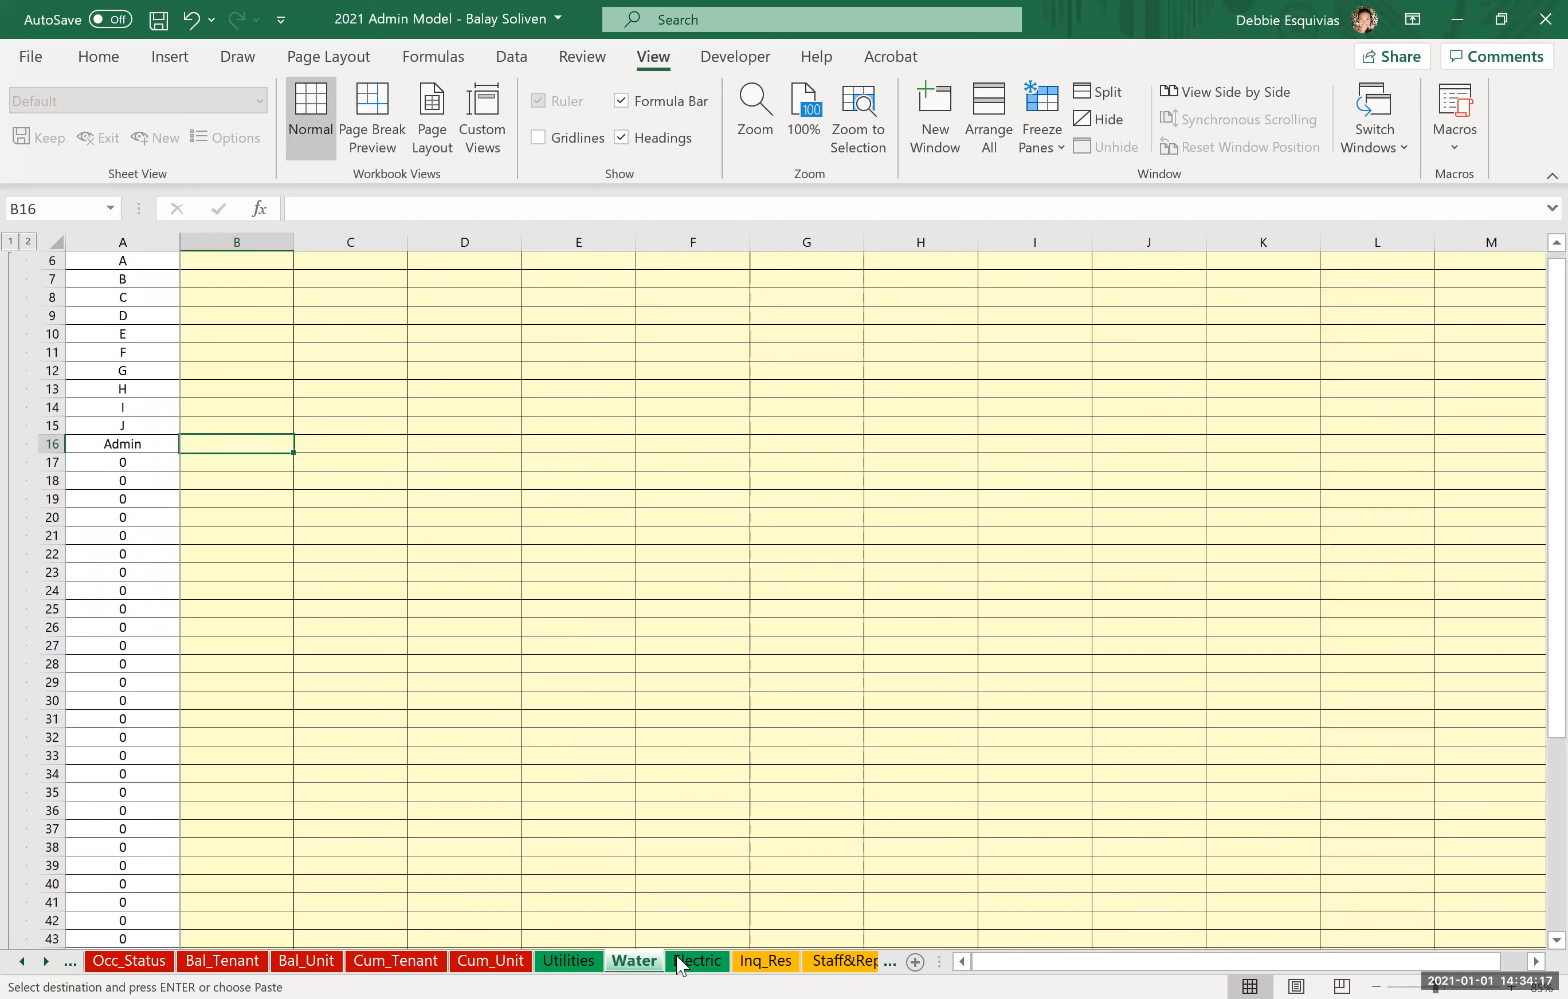
Look over the unit rows of the Electric sheet's Electricity Reading table, then collapse them.
{"action": "left_click", "coordinate": [685, 963]}
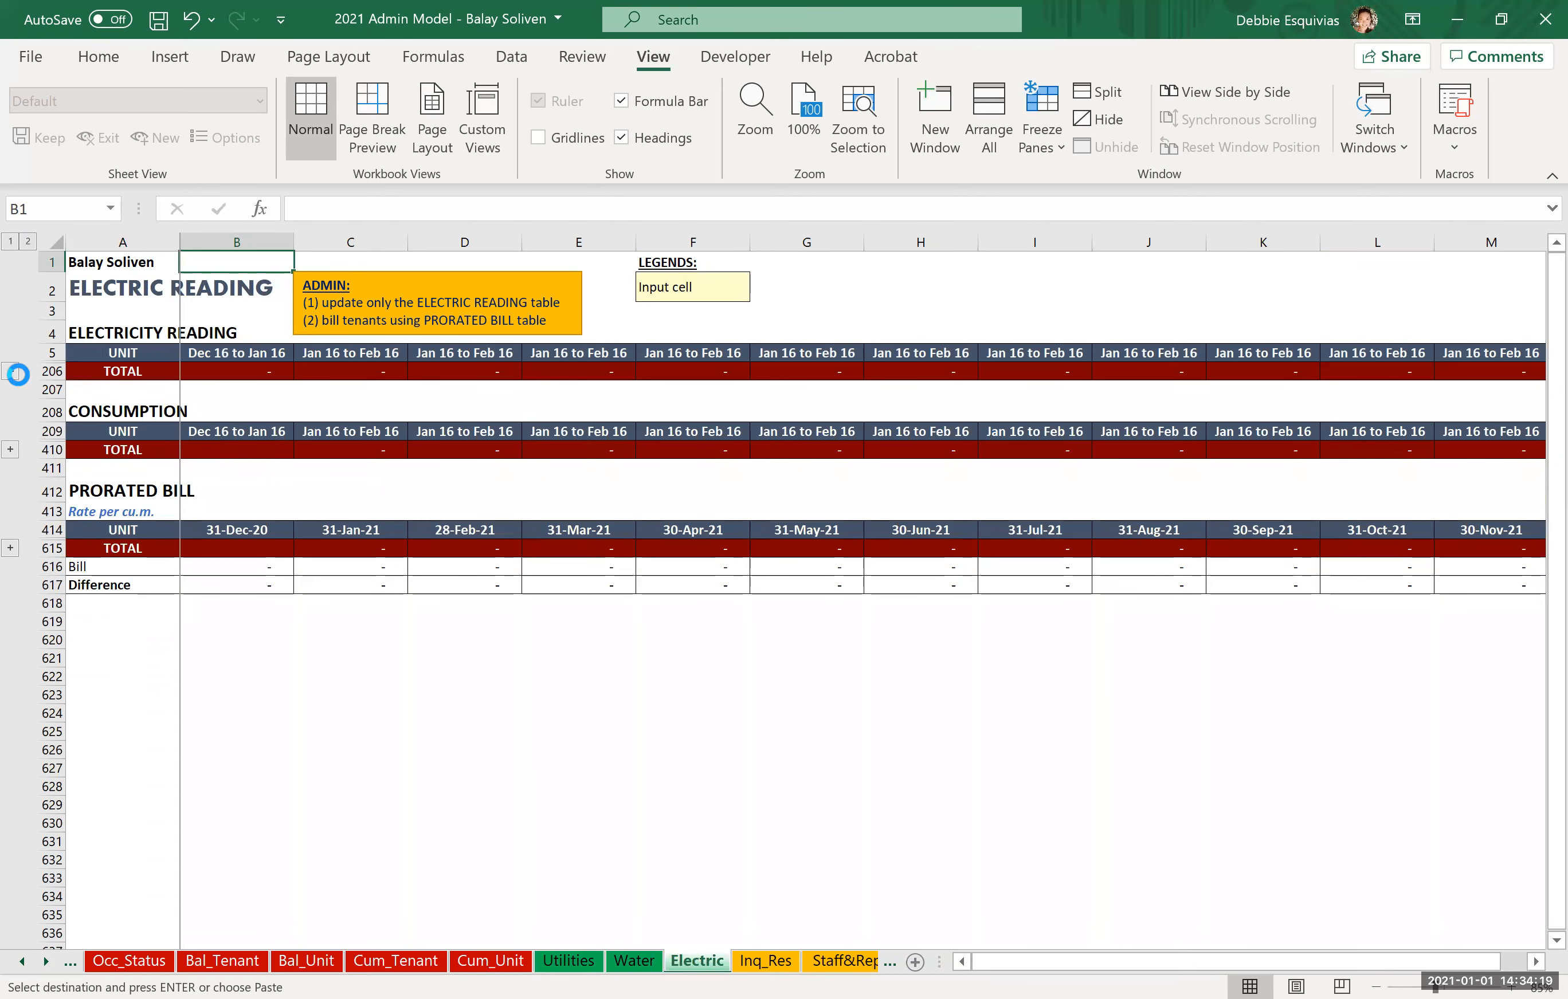
{"action": "scroll", "coordinate": [403, 388], "scroll_direction": "up", "scroll_amount": 20}
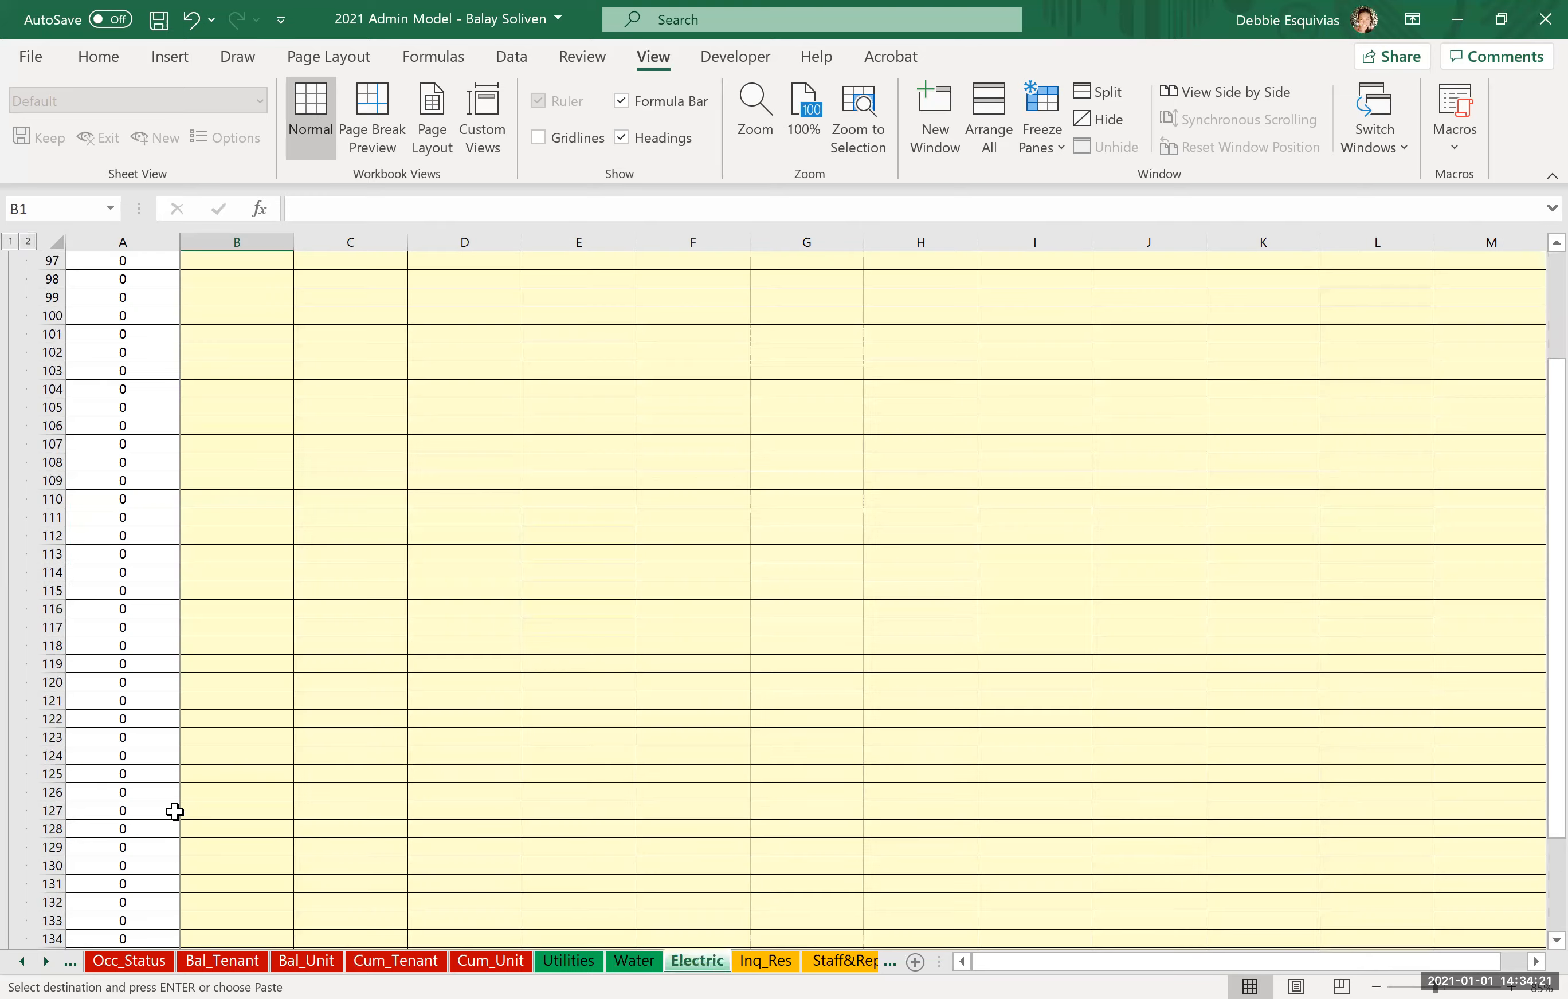
{"action": "scroll", "coordinate": [332, 524], "scroll_direction": "up", "scroll_amount": 9}
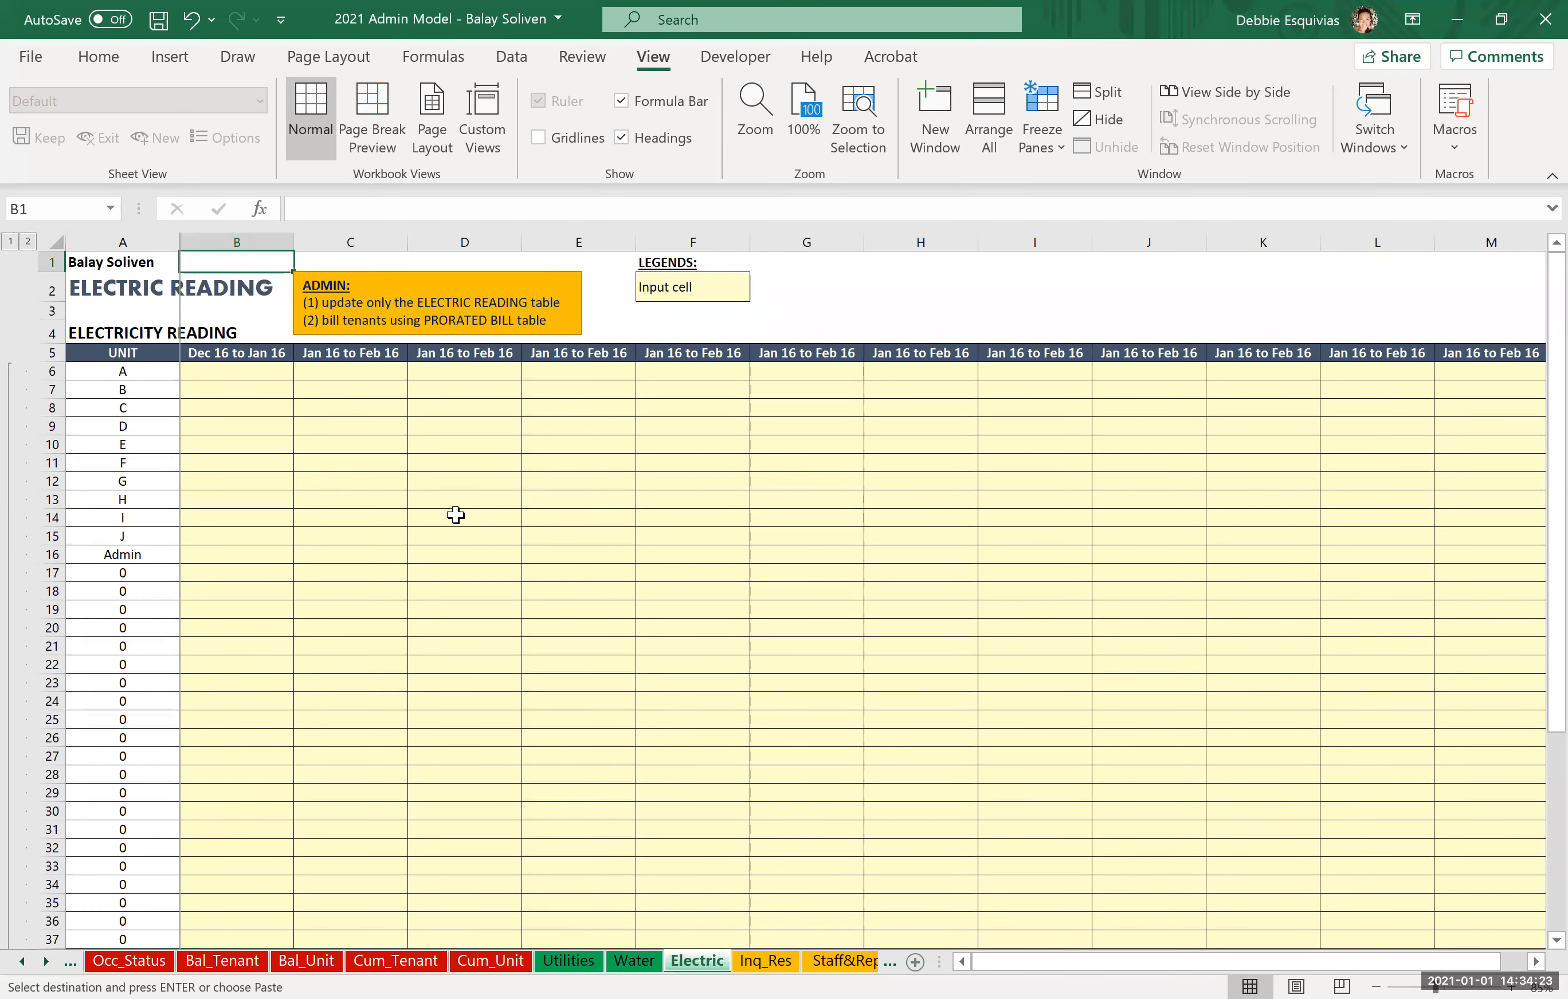
{"action": "left_click", "coordinate": [12, 599]}
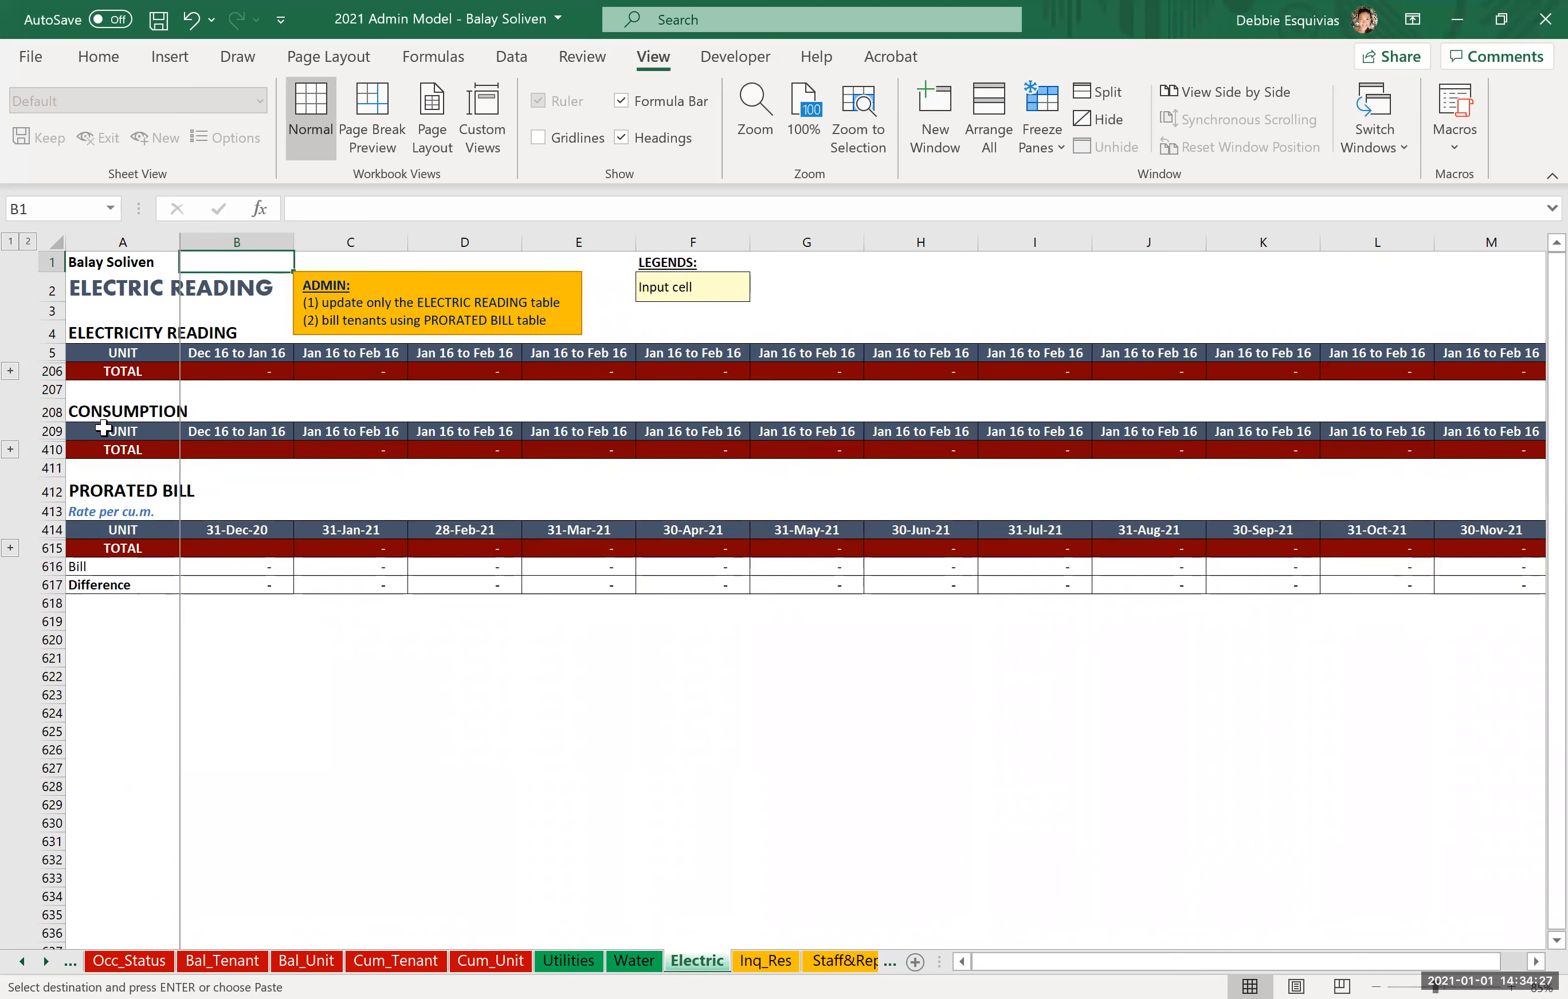
Expand the unit rows of the Electric sheet's Consumption and Prorated Bill tables.
{"action": "left_click", "coordinate": [11, 451]}
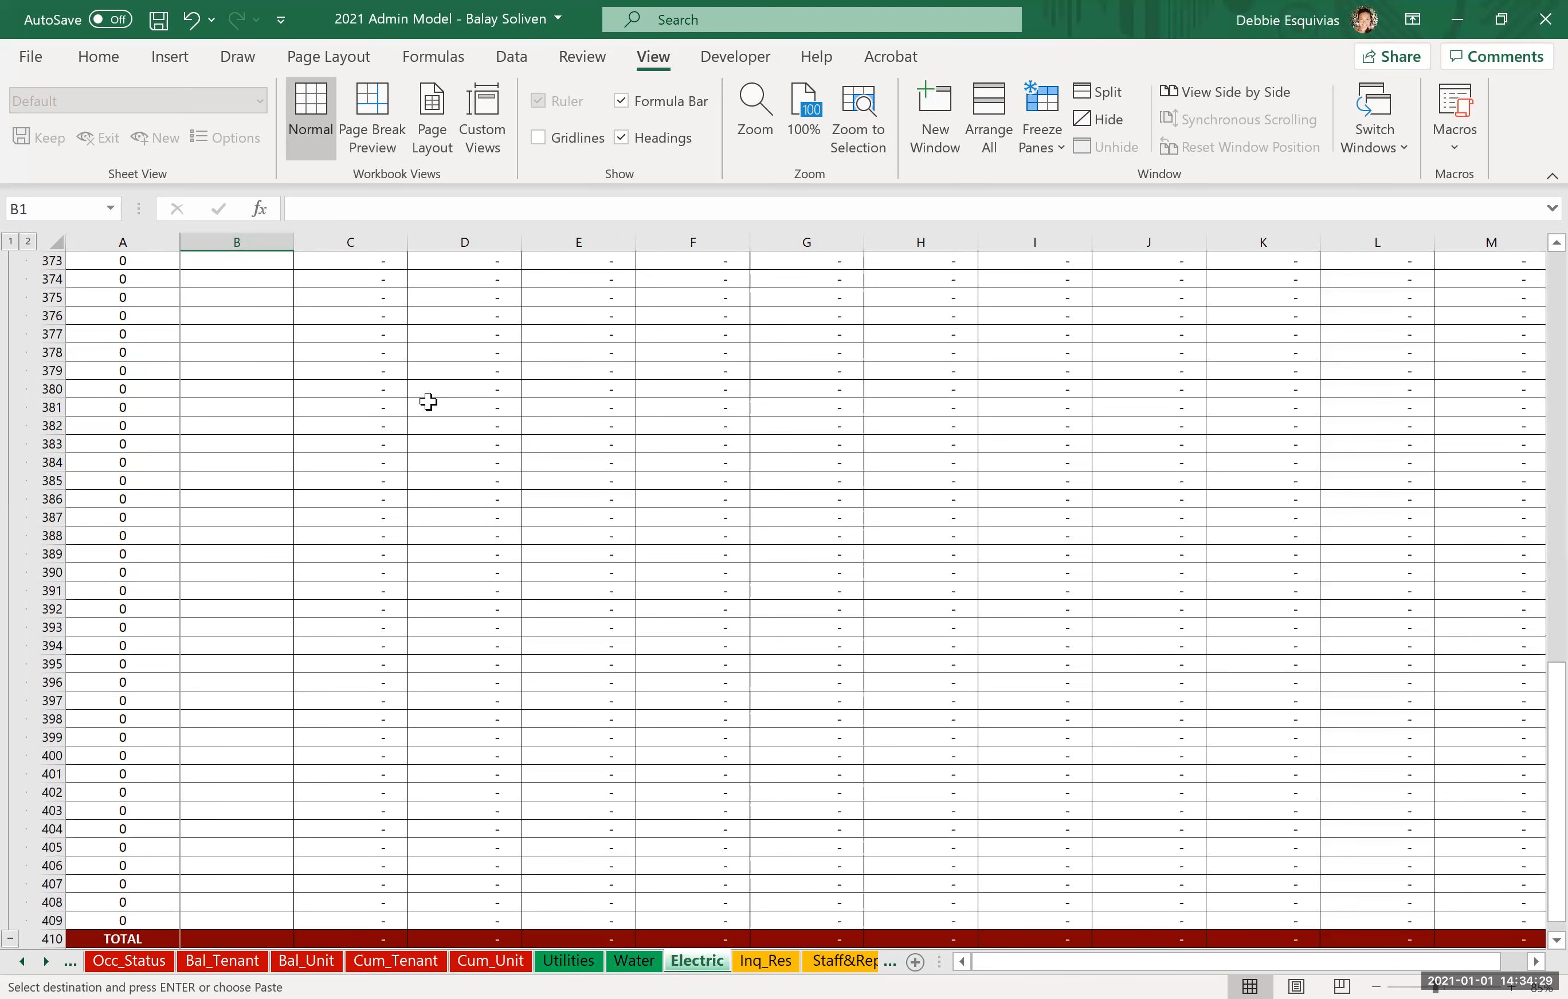
{"action": "scroll", "coordinate": [418, 407], "scroll_direction": "down", "scroll_amount": 9}
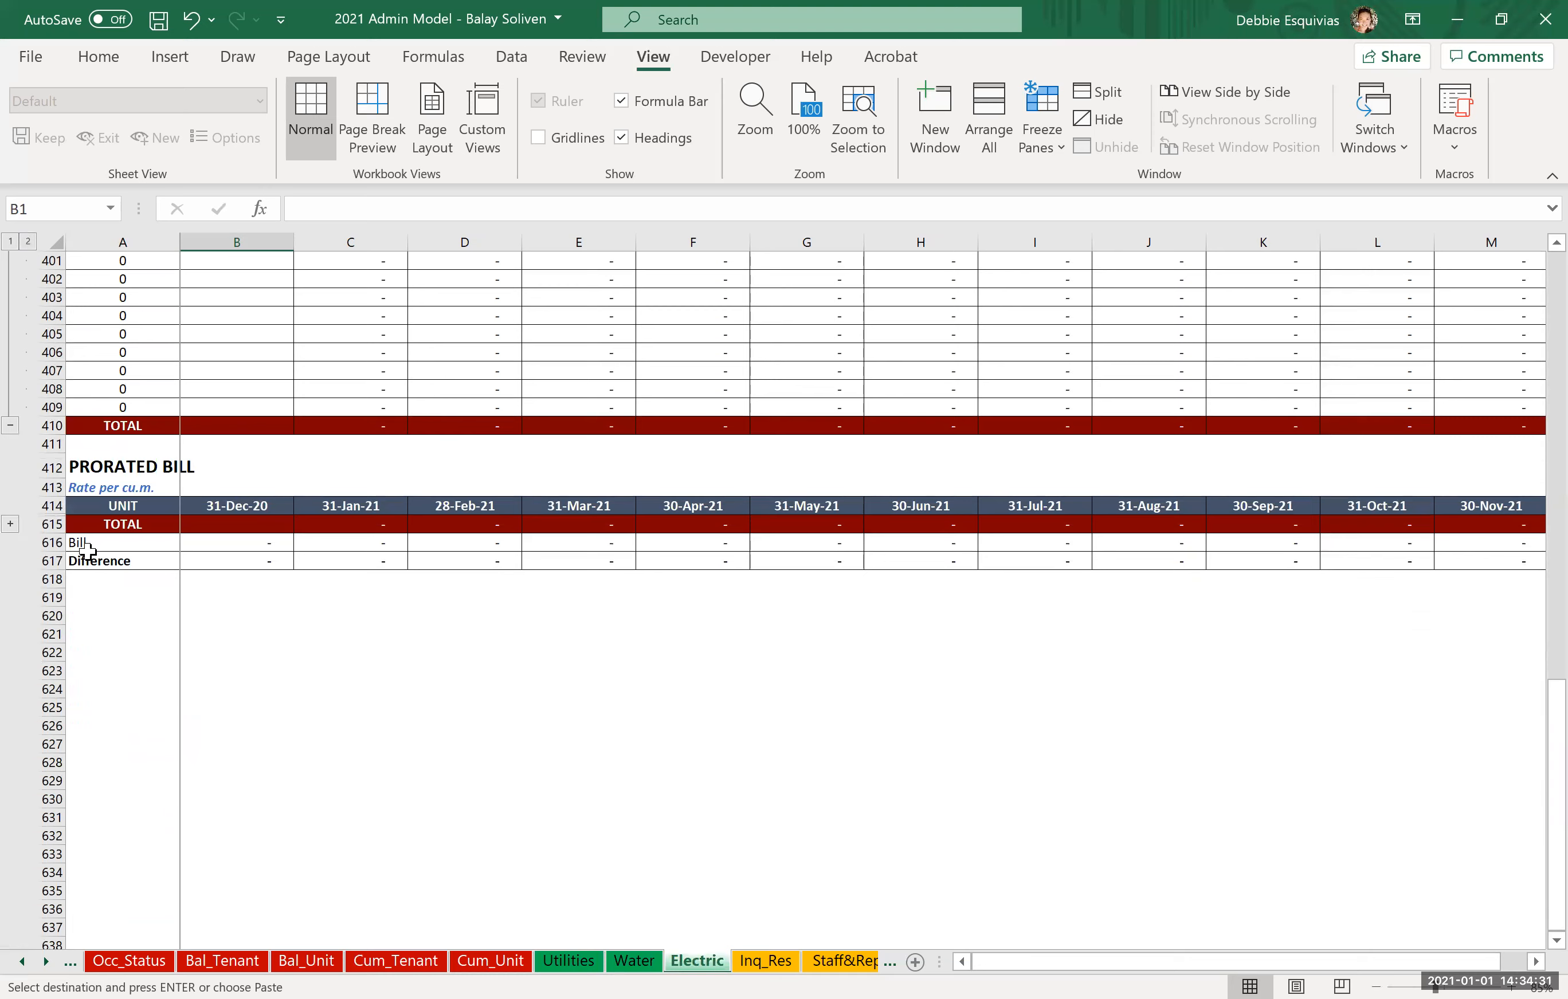
{"action": "left_click", "coordinate": [10, 524]}
Examine the Prorated Bill table's unit rows and the formula in unit A's 31-Jan-21 cell.
{"action": "scroll", "coordinate": [445, 474], "scroll_direction": "up", "scroll_amount": 8}
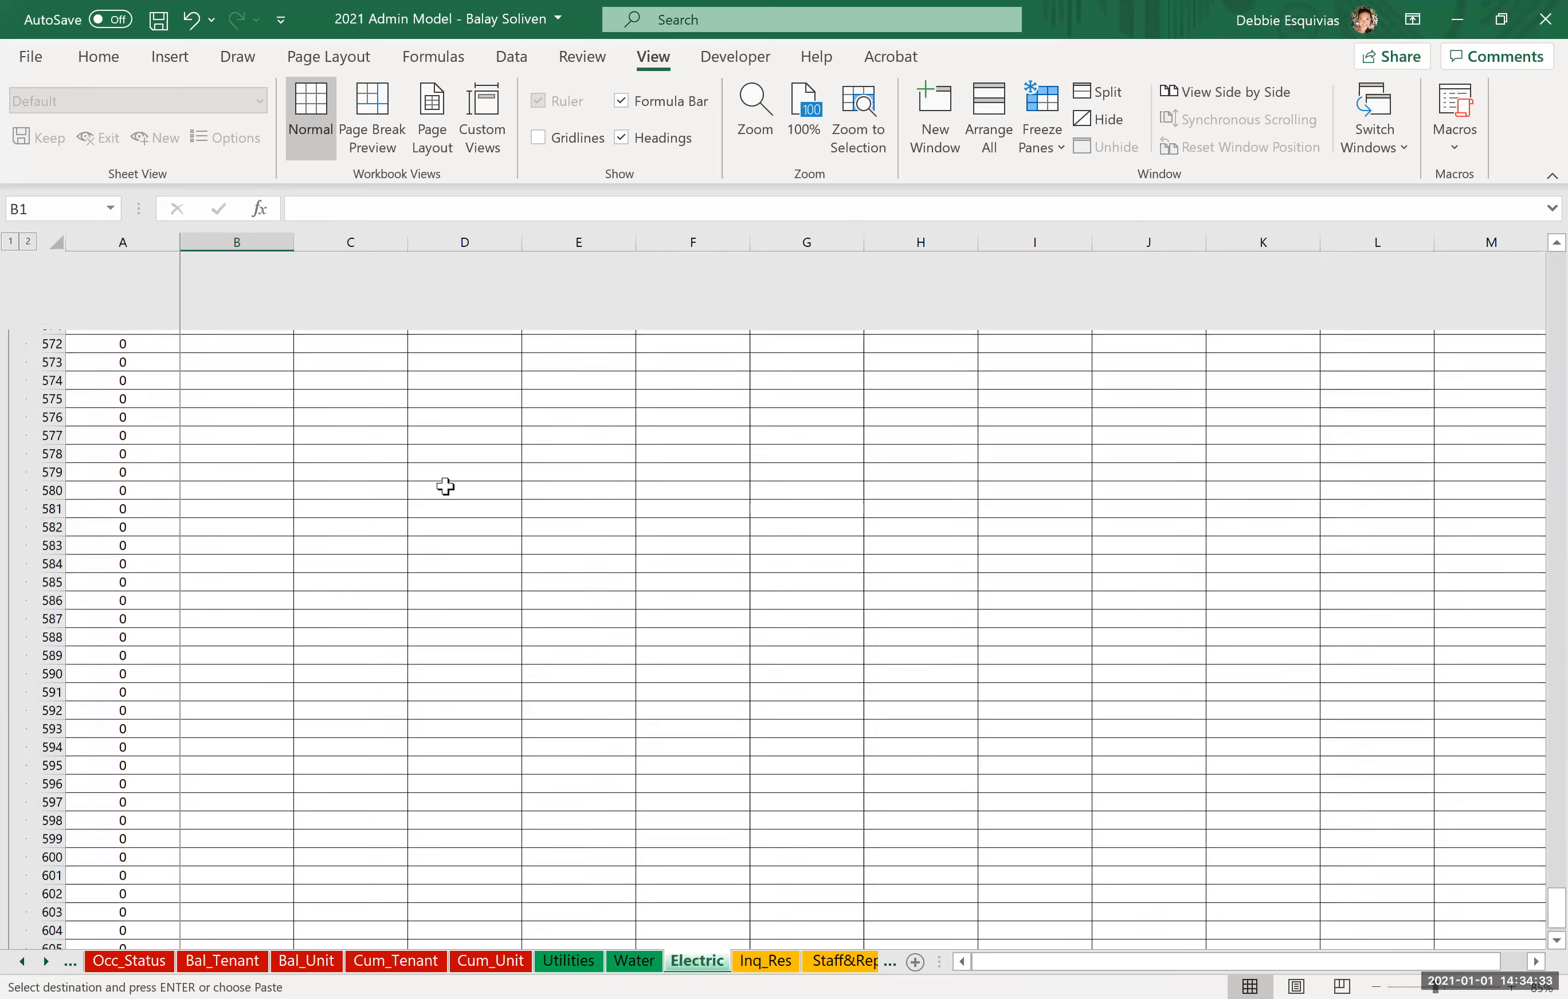
{"action": "scroll", "coordinate": [445, 486], "scroll_direction": "up", "scroll_amount": 20}
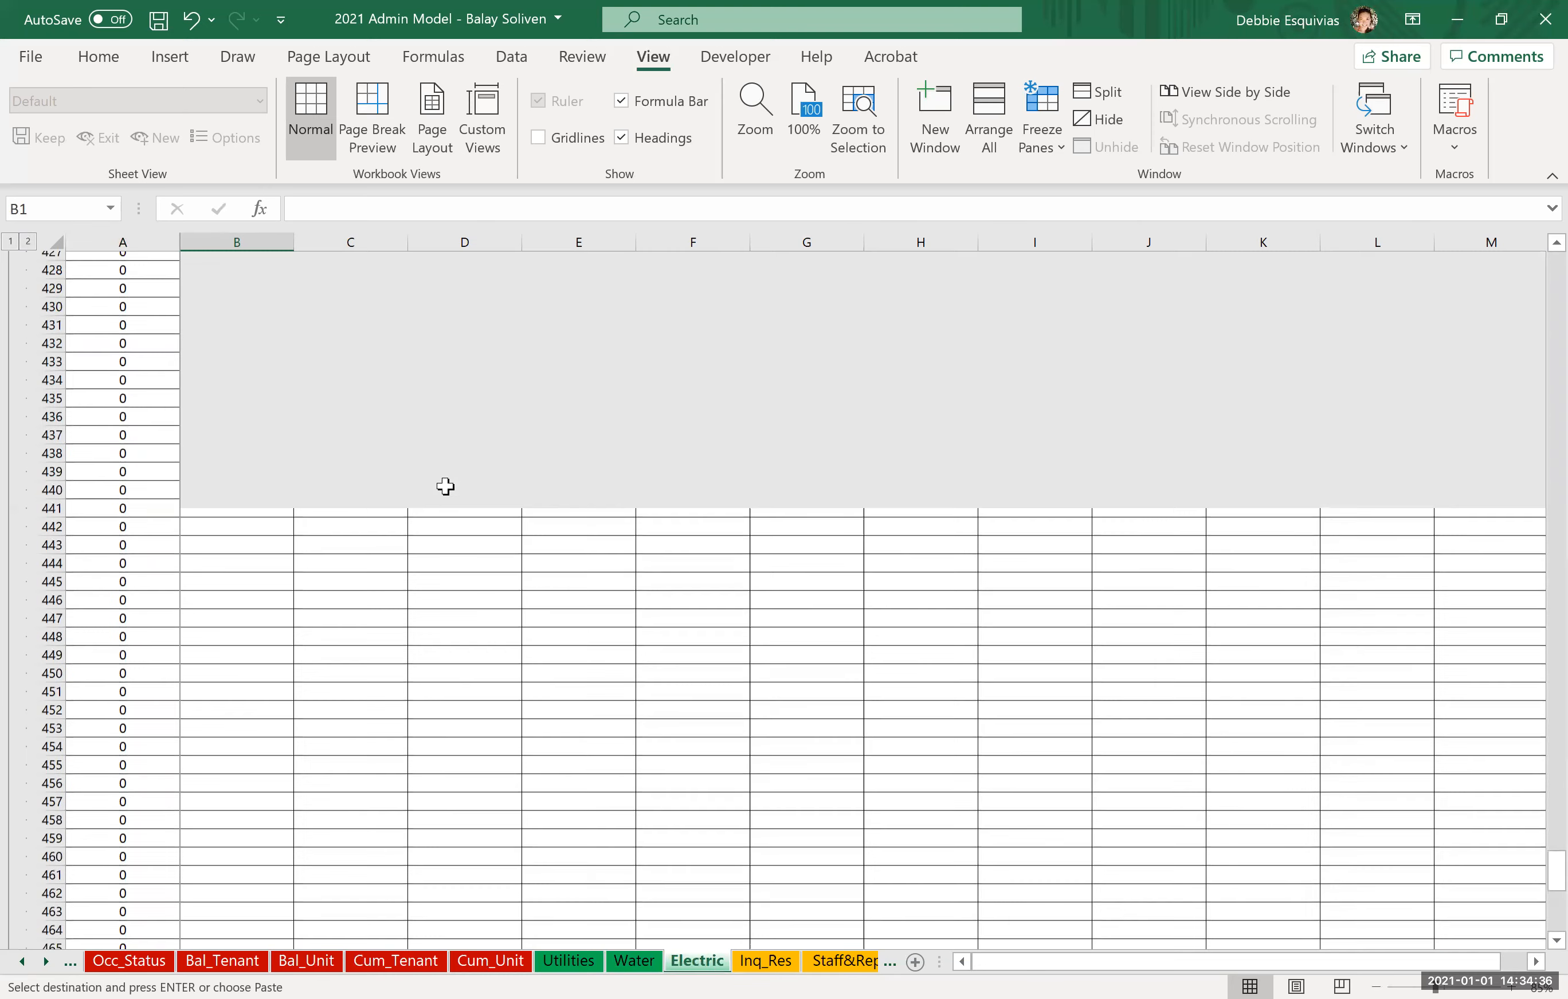
{"action": "scroll", "coordinate": [446, 487], "scroll_direction": "up", "scroll_amount": 2}
{"action": "left_click", "coordinate": [417, 475]}
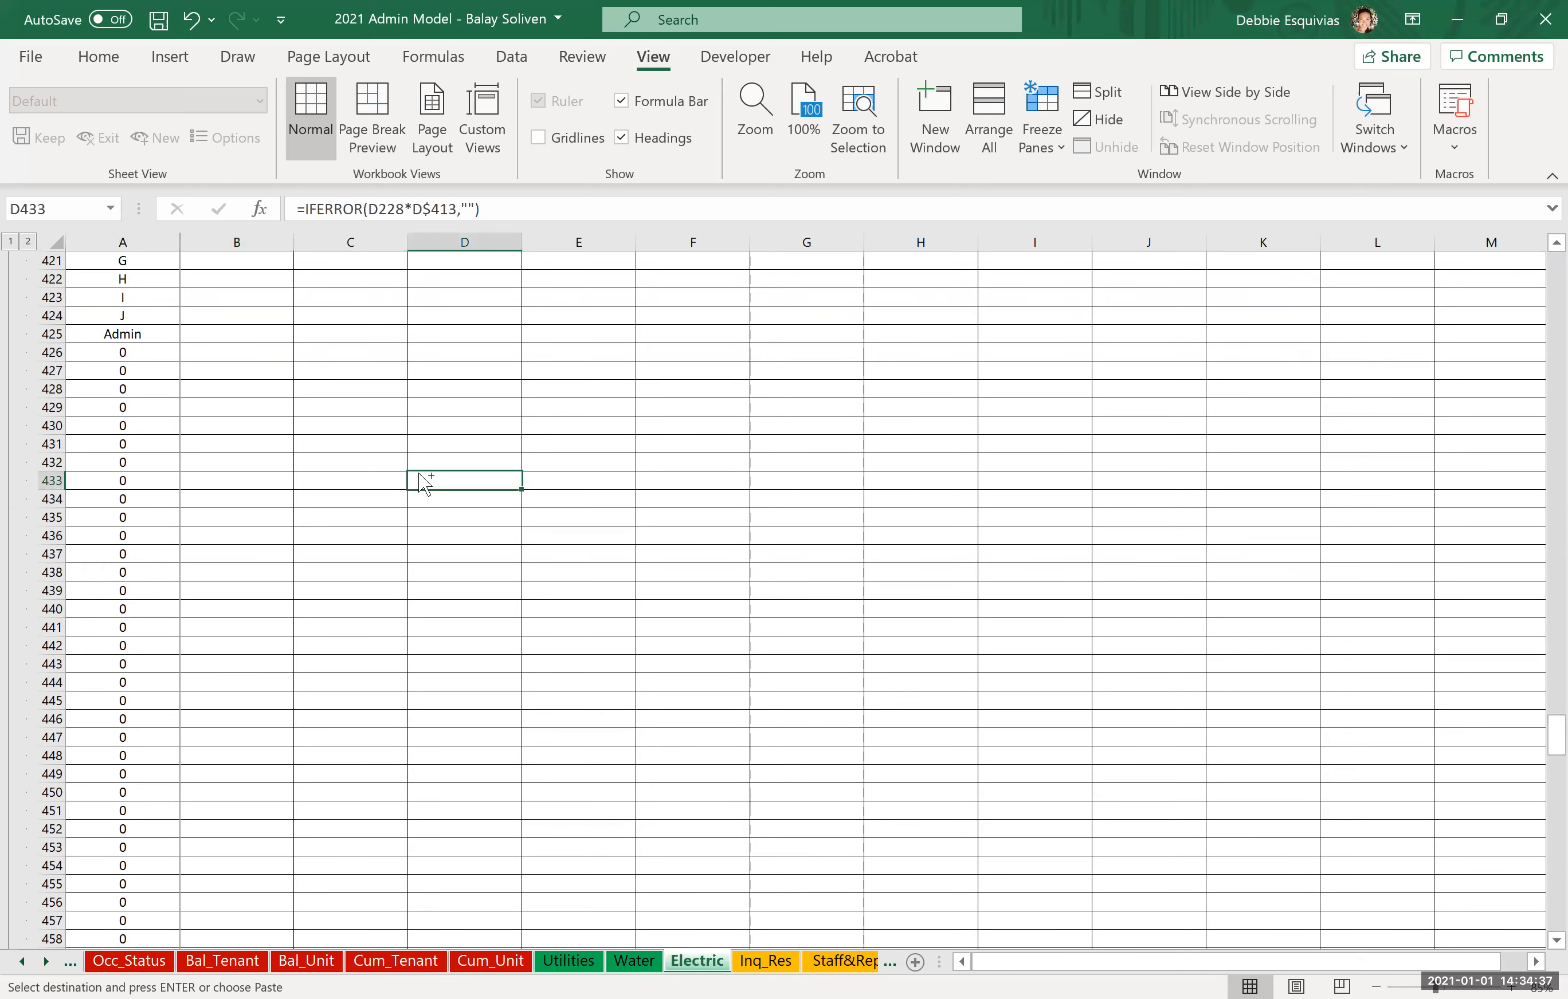
{"action": "key", "text": "ctrl+Up"}
{"action": "key", "text": "Down"}
{"action": "key", "text": "Left"}
{"action": "key", "text": "Left"}
{"action": "key", "text": "Right"}
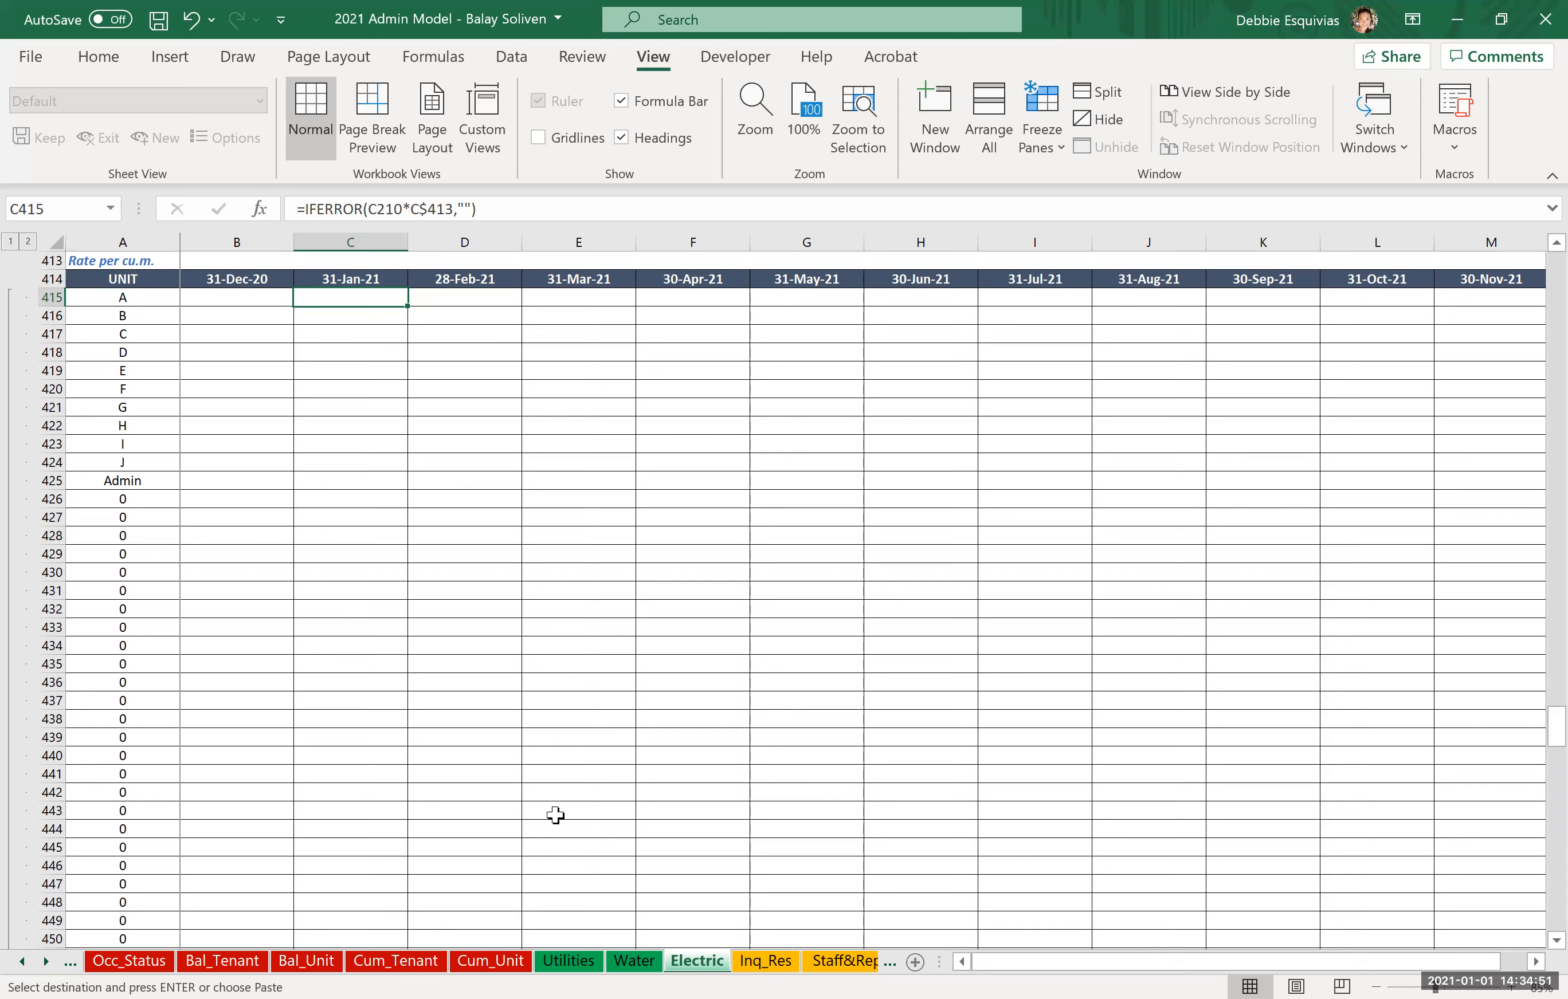
Open the Inq_Res sheet and go through the first inquiry row's input cells up to Source.
{"action": "left_click", "coordinate": [46, 963]}
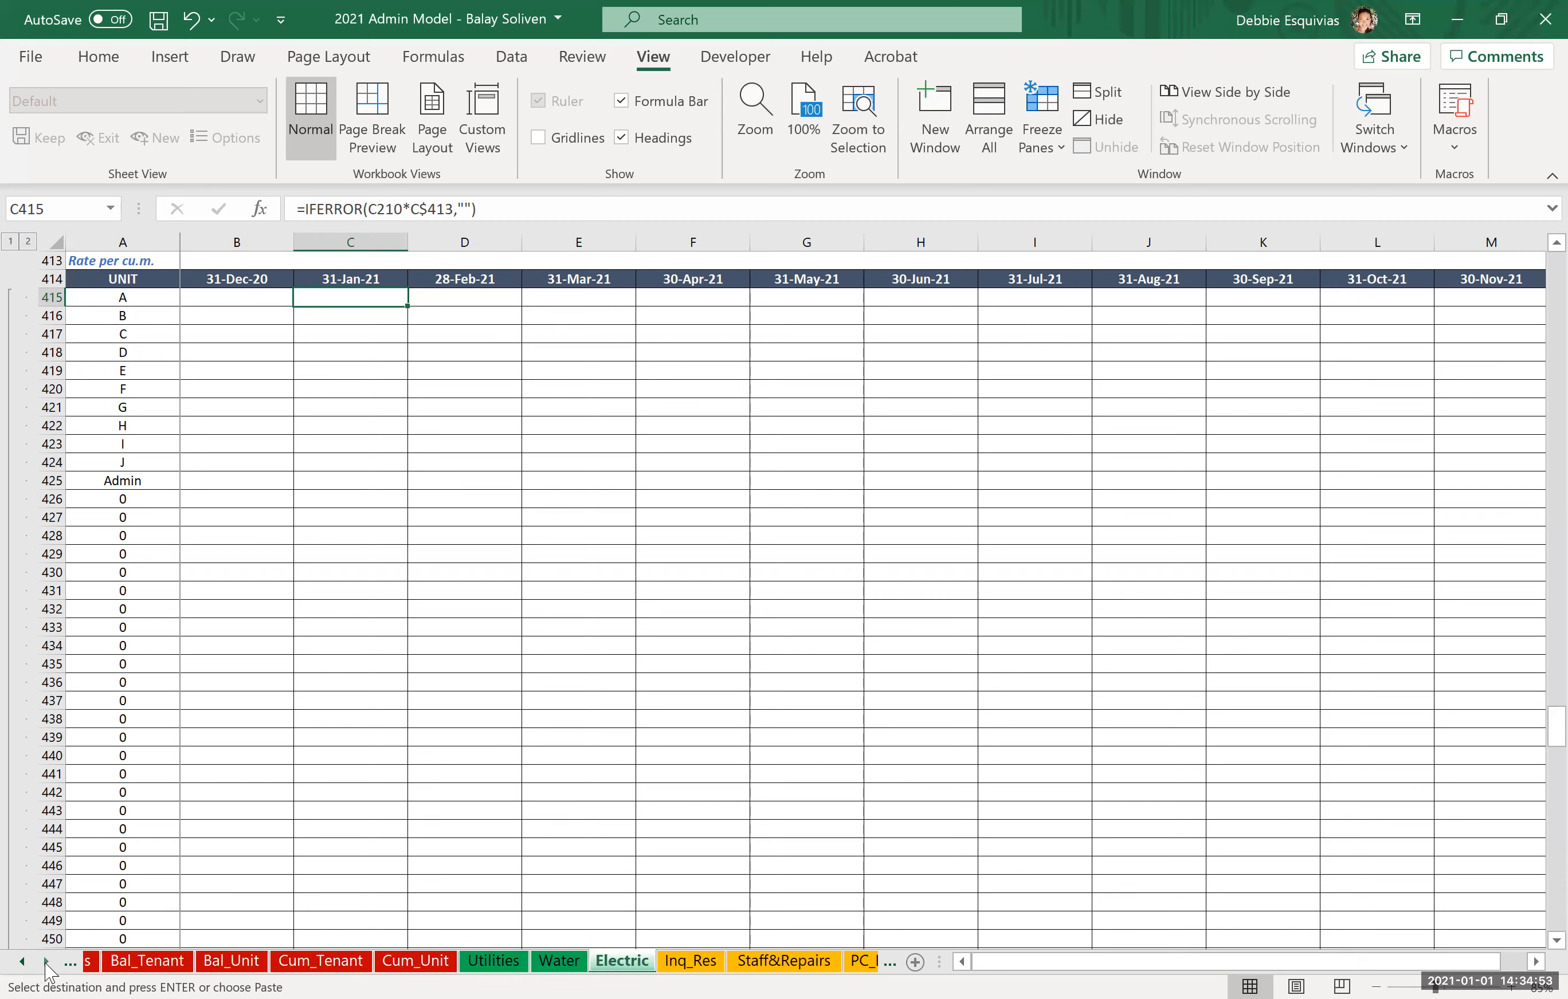
{"action": "double_click", "coordinate": [46, 963]}
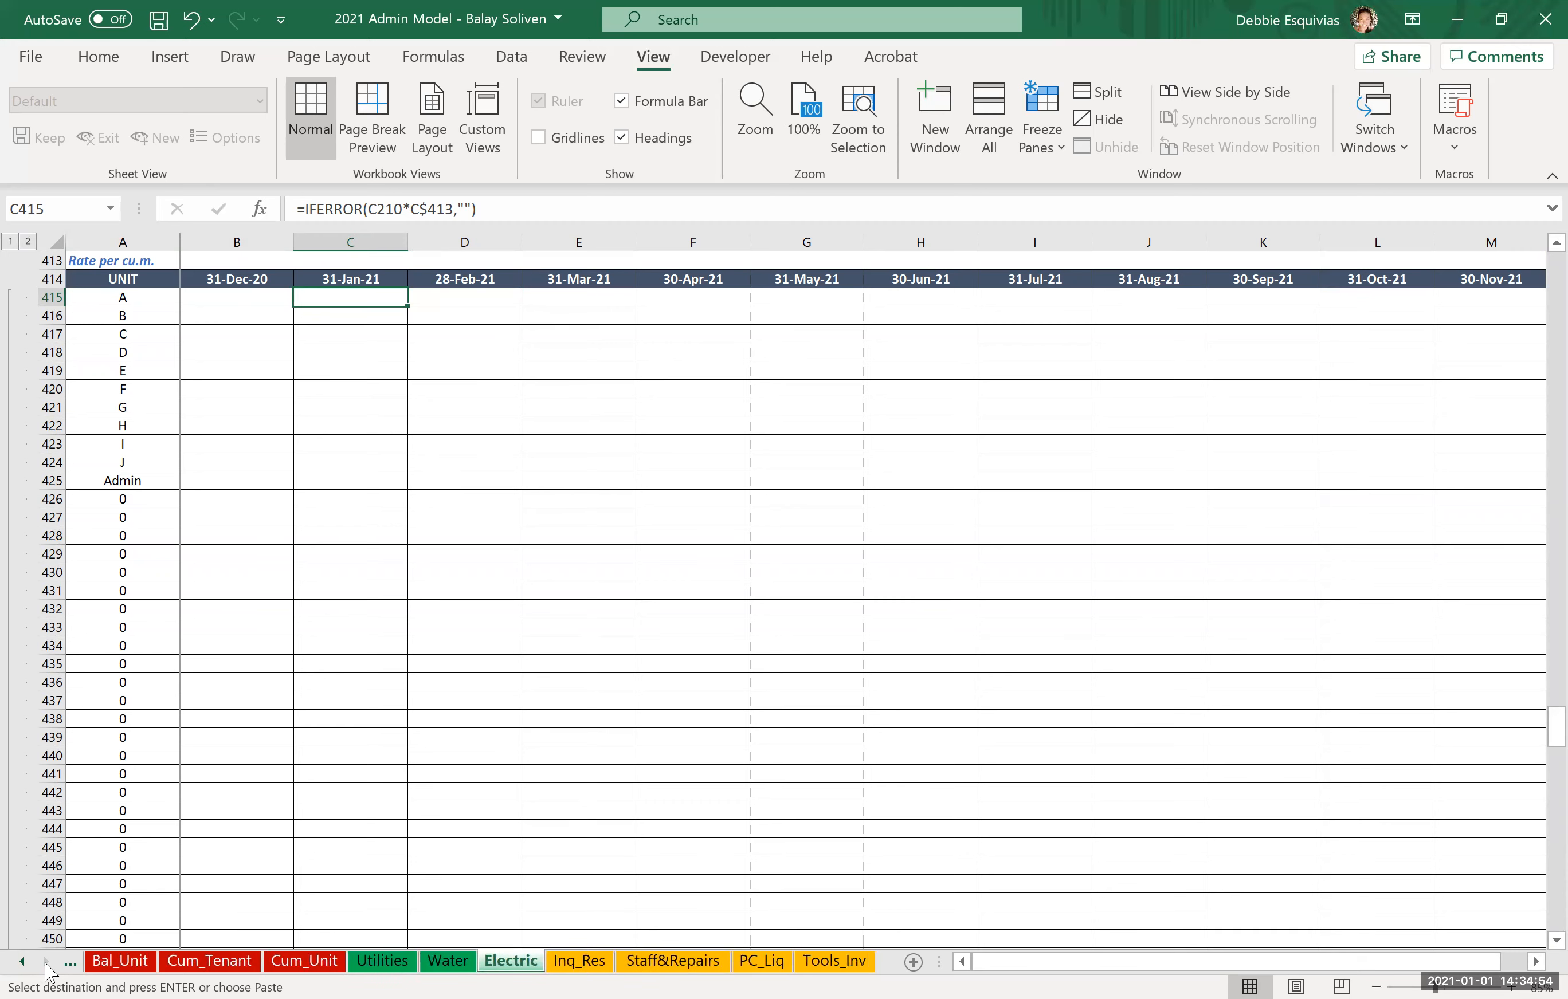
{"action": "left_click", "coordinate": [581, 964]}
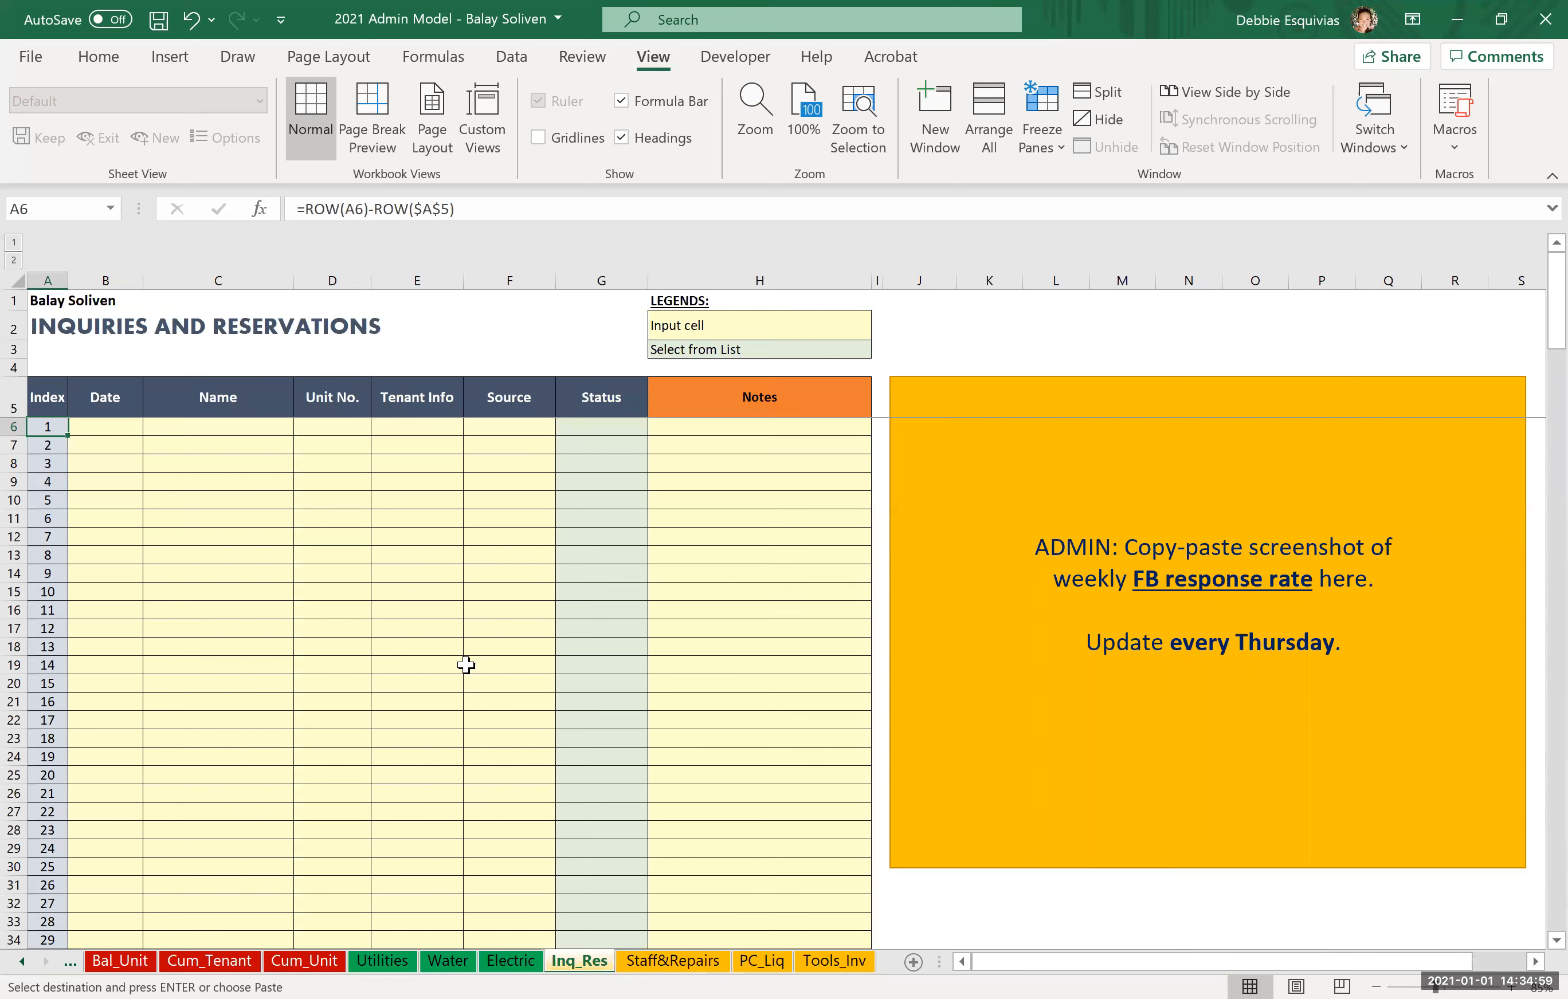
{"action": "key", "text": "Down"}
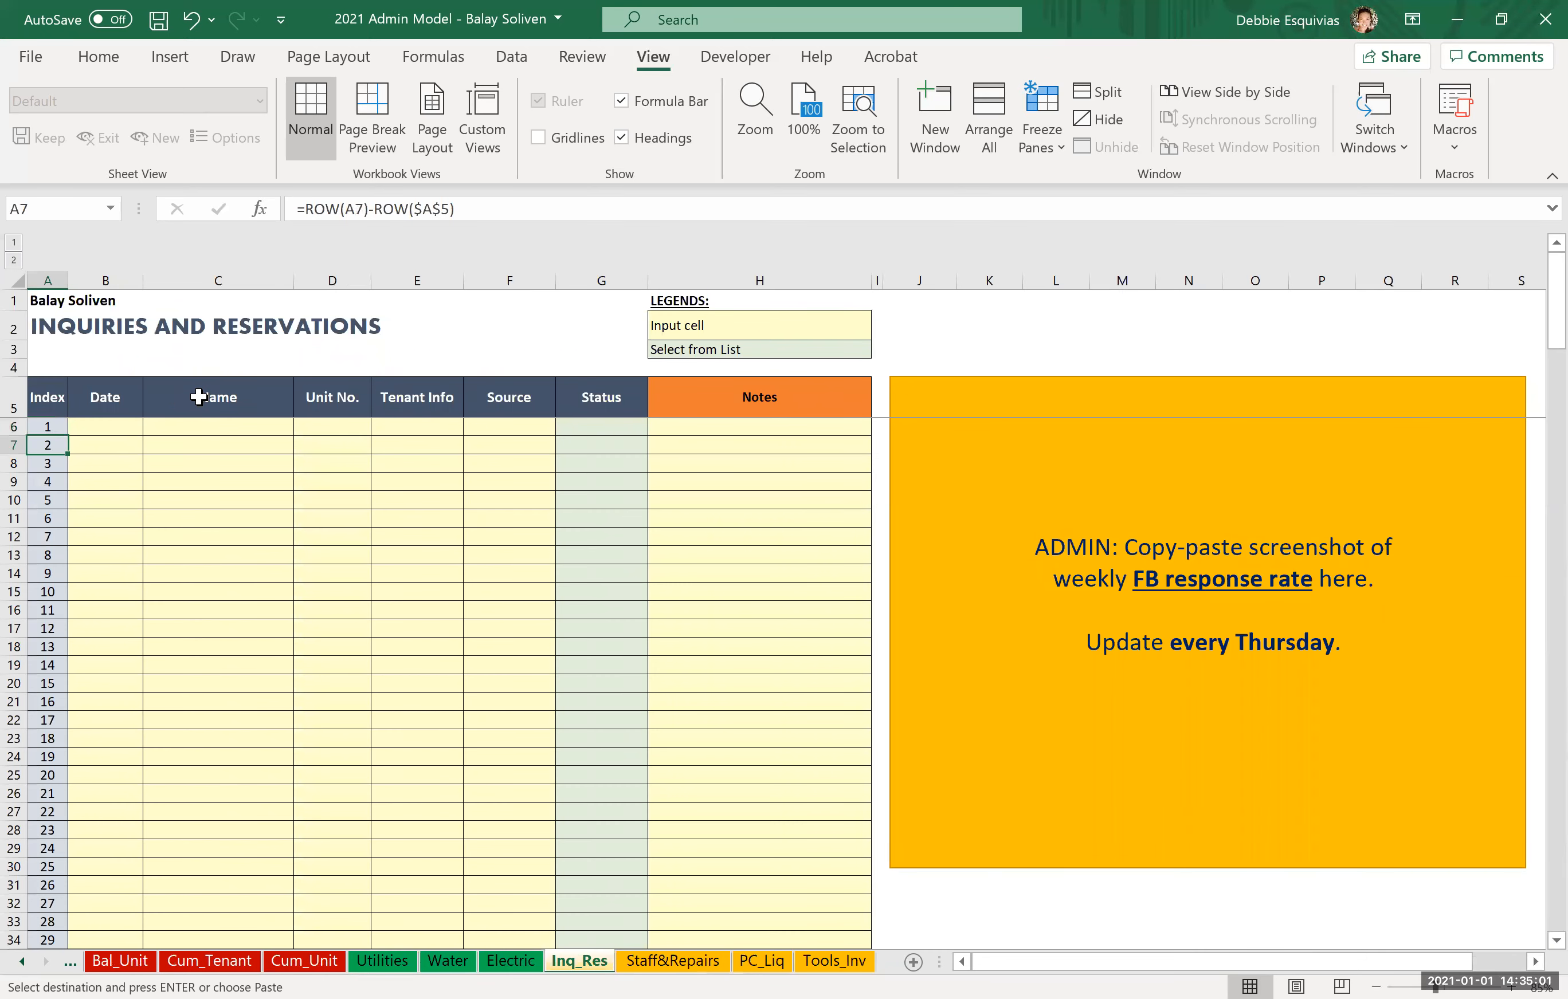
{"action": "key", "text": "Right"}
{"action": "key", "text": "Right"}
{"action": "key", "text": "Up"}
{"action": "key", "text": "Right"}
{"action": "key", "text": "Right"}
{"action": "key", "text": "Right"}
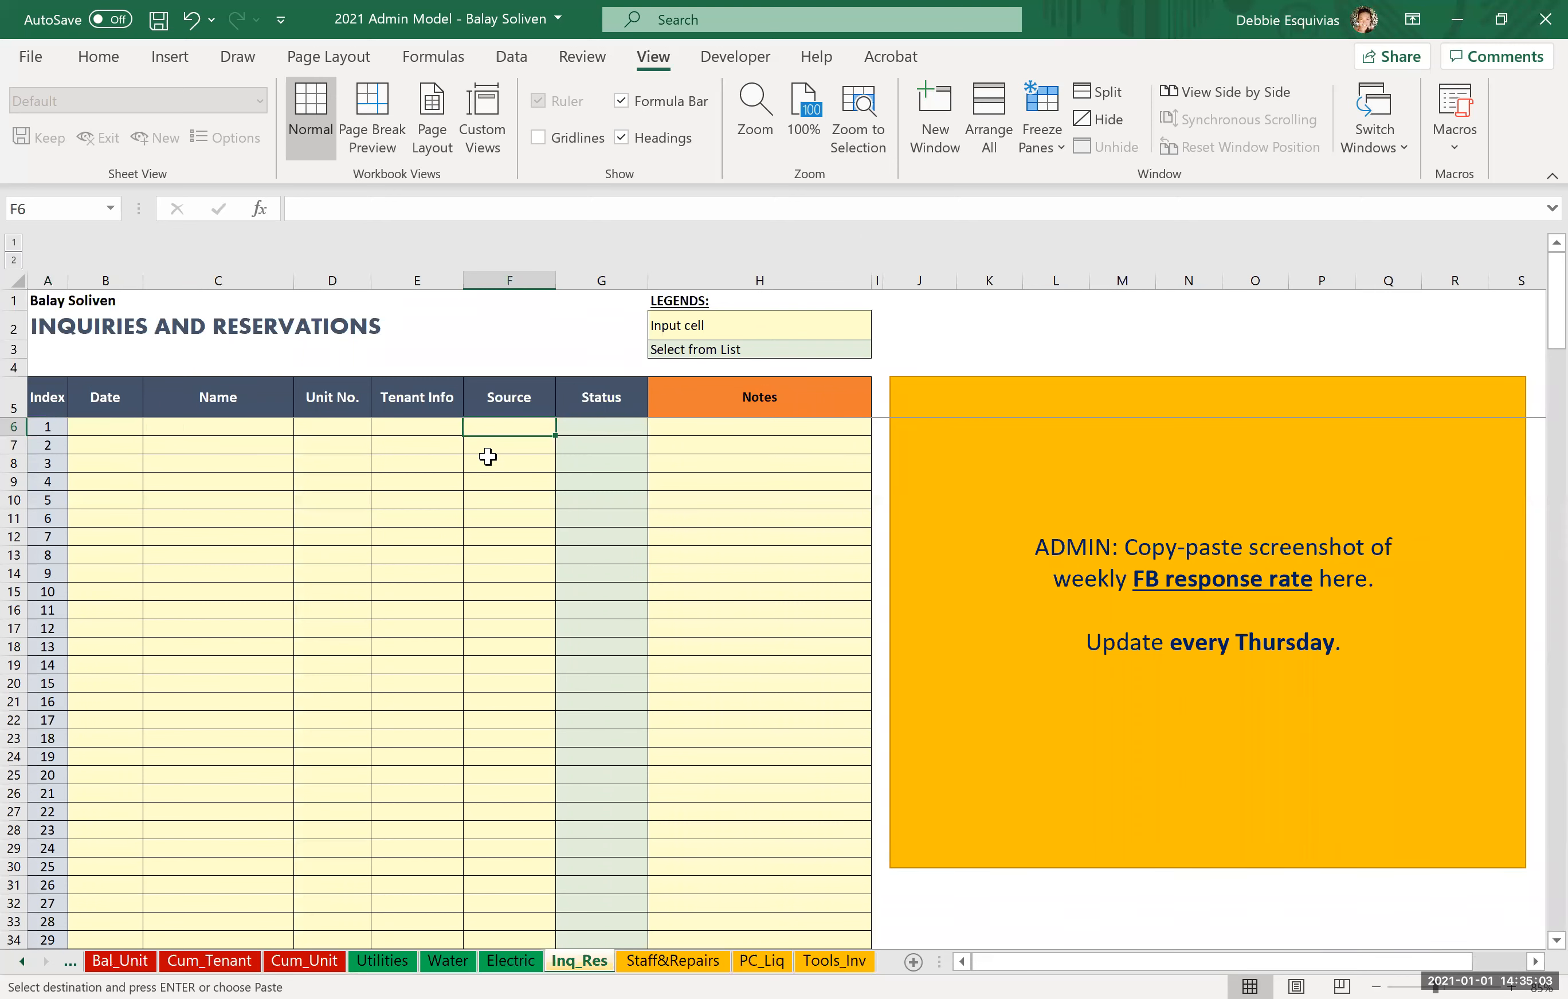
View the Status options for the first inquiry and select cell J1 above the weekly FB response rate box.
{"action": "left_click", "coordinate": [596, 427]}
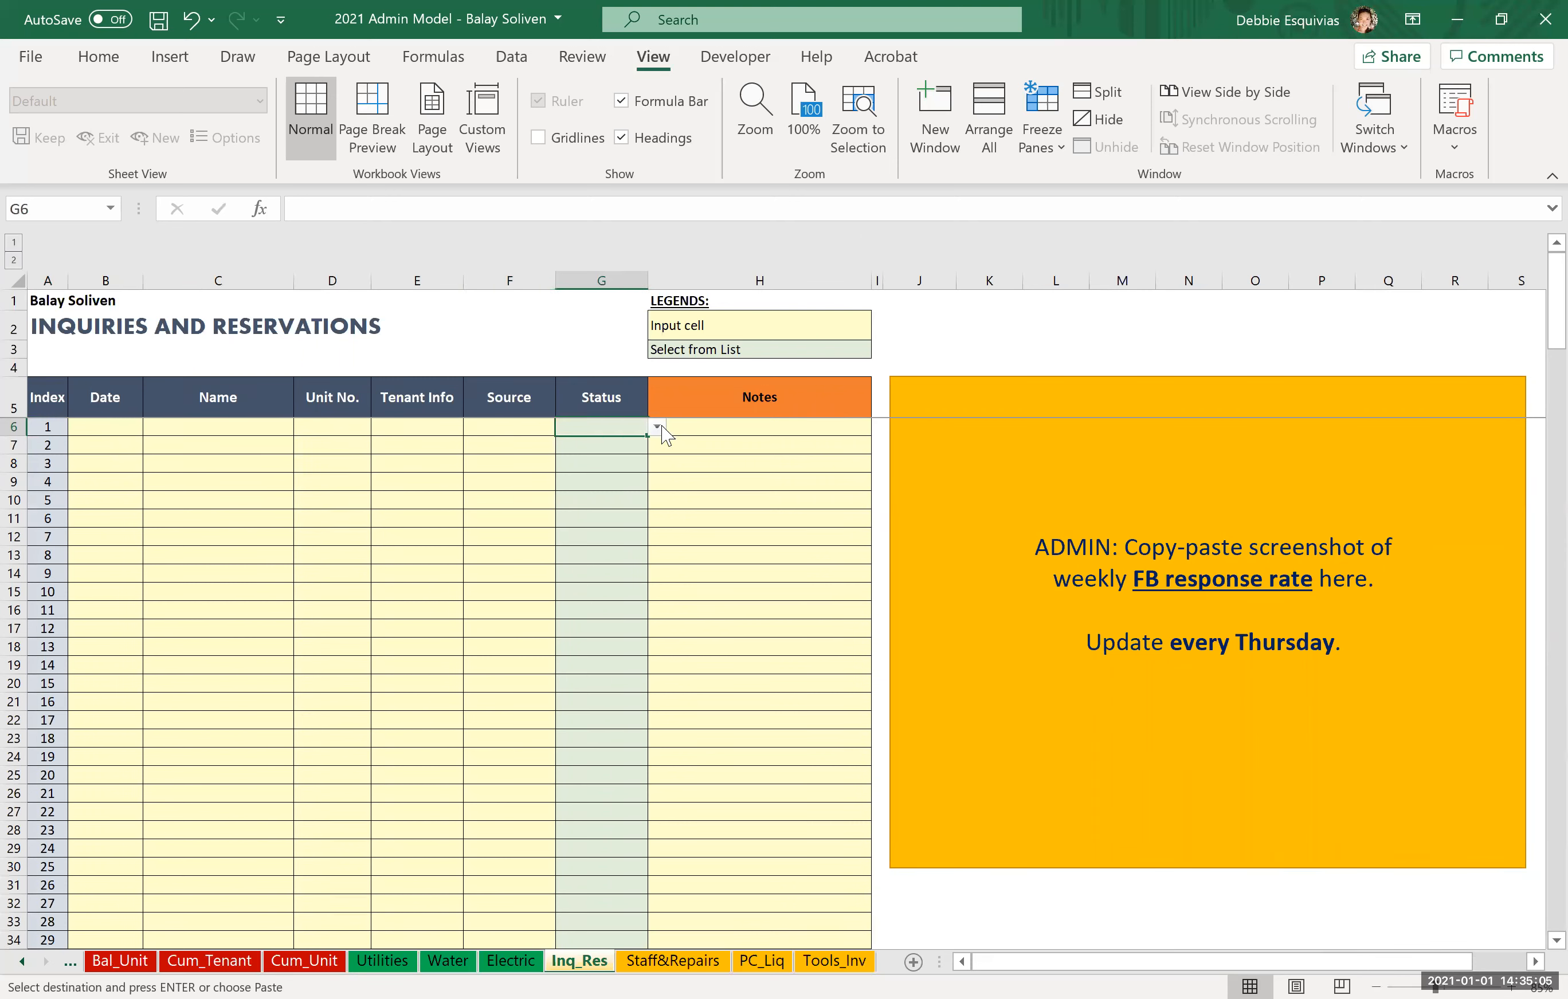
{"action": "left_click", "coordinate": [657, 427]}
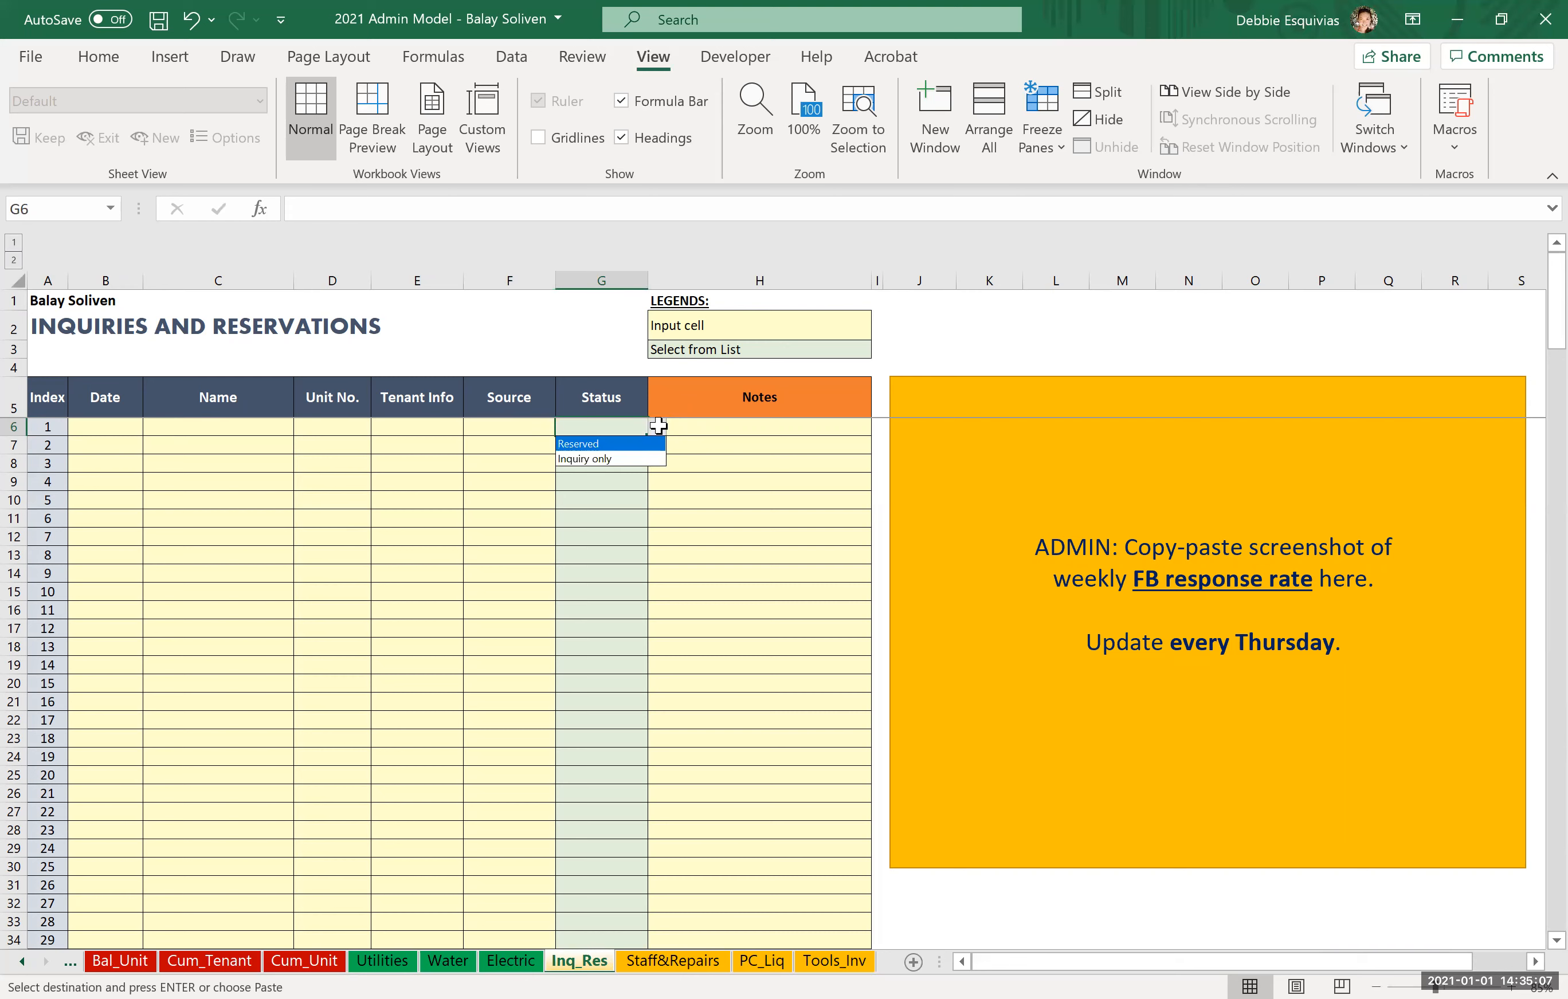
{"action": "left_click", "coordinate": [612, 403]}
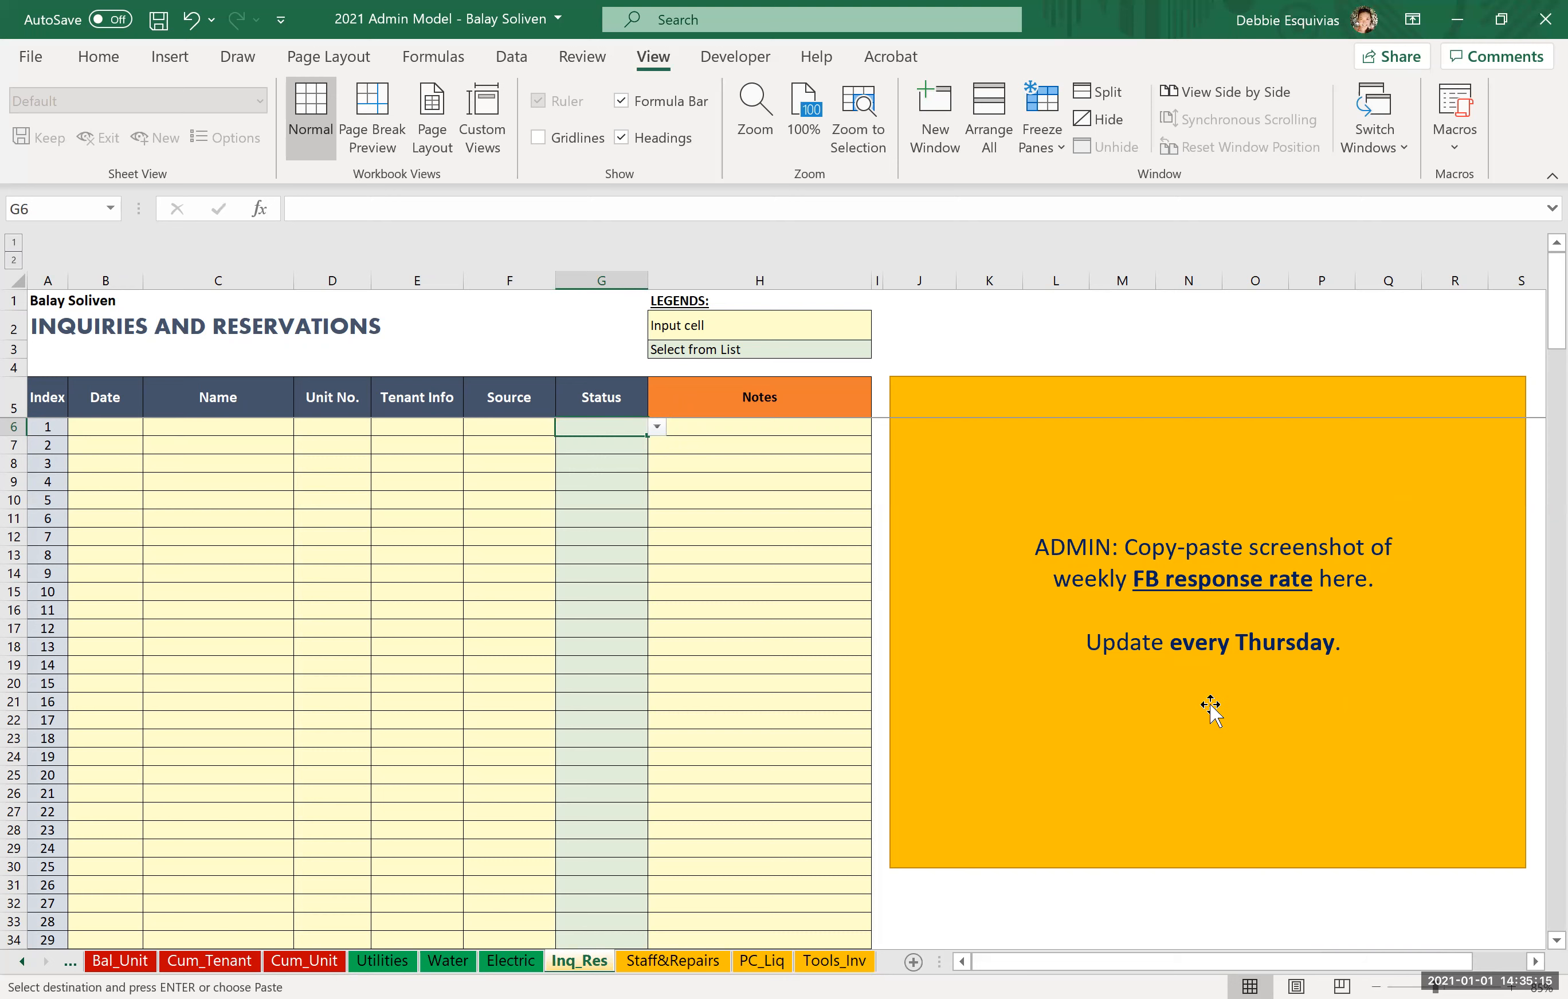
{"action": "left_click", "coordinate": [987, 334]}
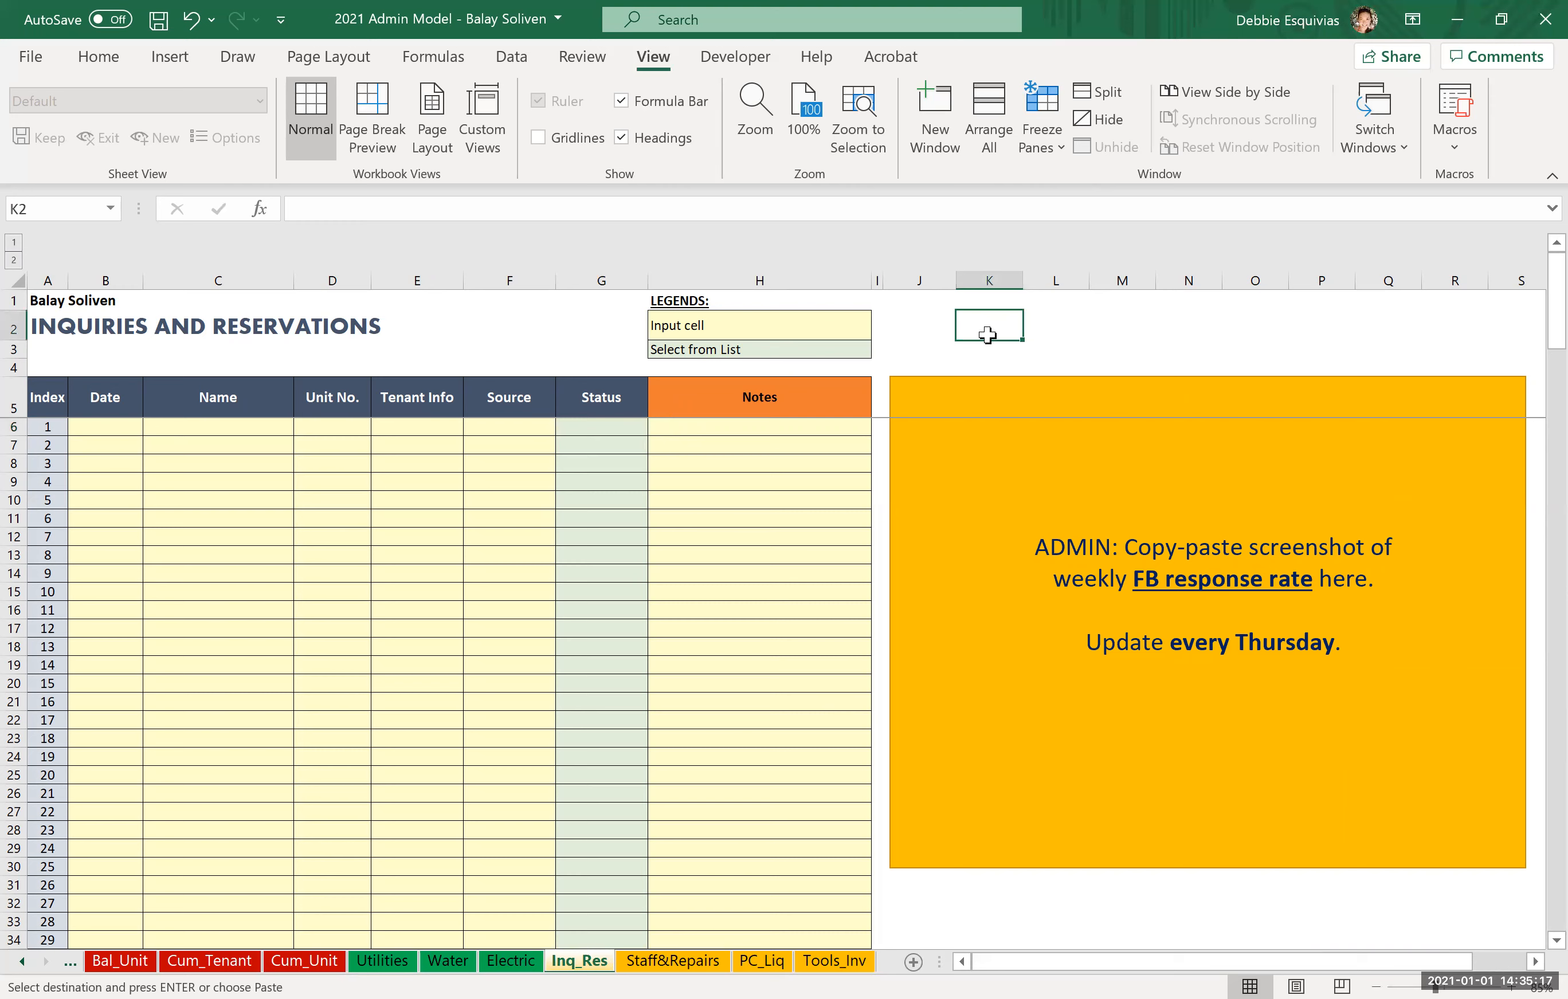
{"action": "key", "text": "Left"}
{"action": "key", "text": "Up"}
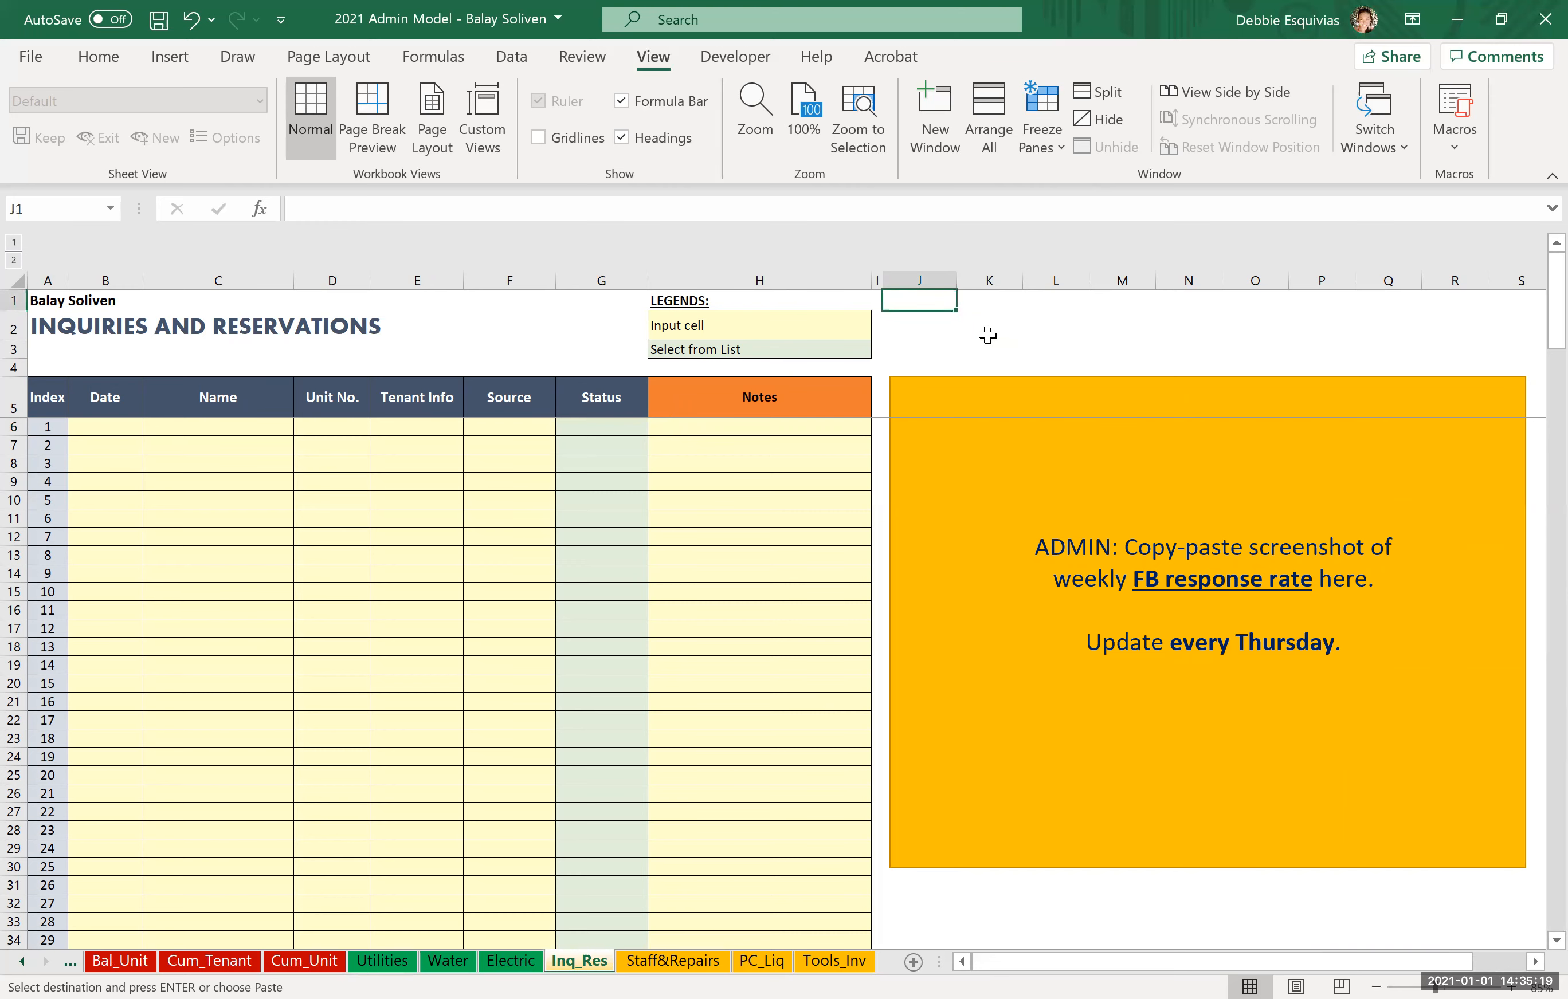
Open the Staff&Repairs sheet and go through the first row's cells from Classification to Specific Task/Solution.
{"action": "key", "text": "ctrl+Page_Down"}
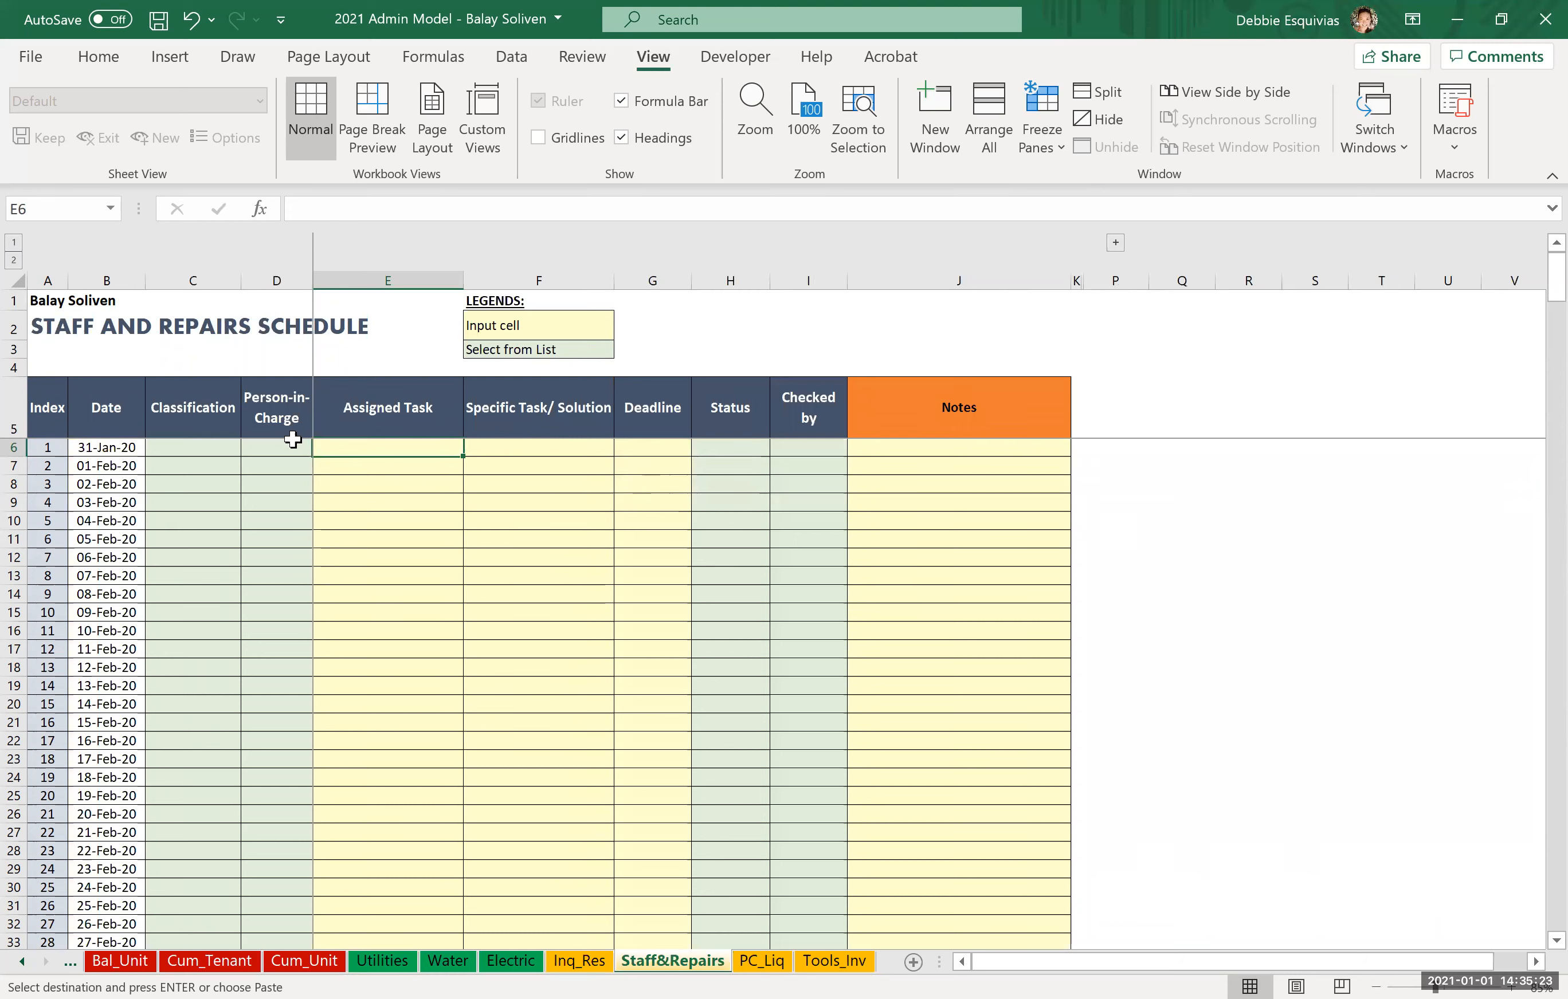
{"action": "left_click", "coordinate": [211, 444]}
{"action": "key", "text": "Right"}
{"action": "key", "text": "Right"}
{"action": "key", "text": "Right"}
{"action": "key", "text": "Down"}
{"action": "key", "text": "Up"}
{"action": "key", "text": "Left"}
{"action": "key", "text": "Right"}
{"action": "key", "text": "Left"}
{"action": "key", "text": "Down"}
{"action": "key", "text": "Up"}
{"action": "key", "text": "Right"}
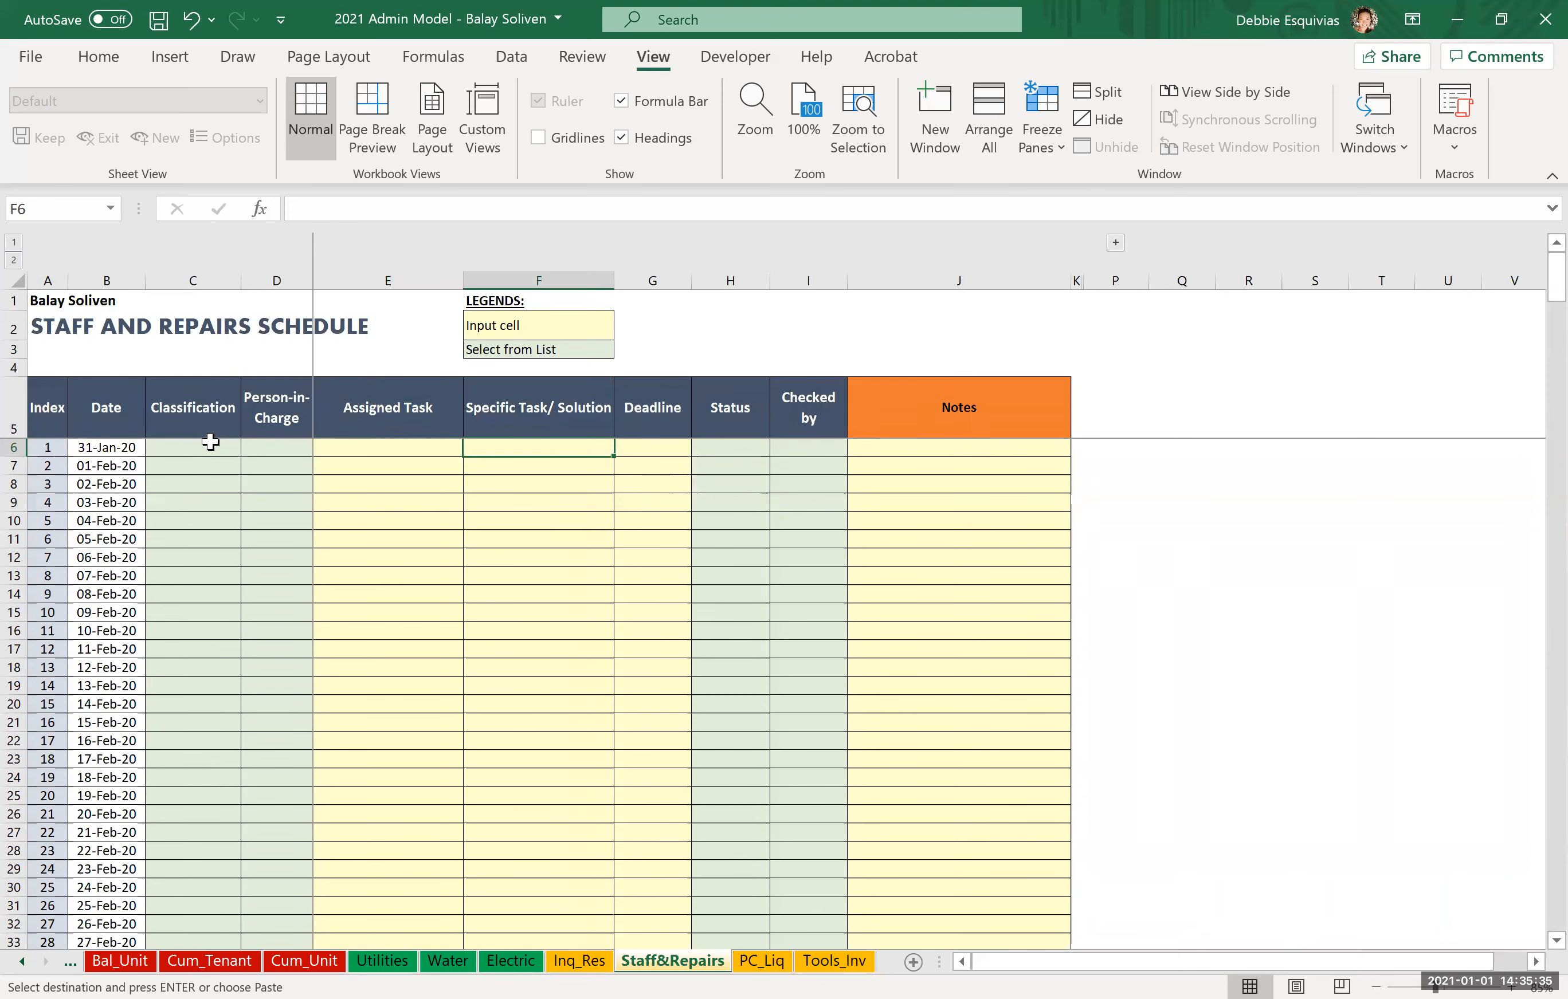
Examine the Deadline, Status, Checked by and Notes cells in the first row of the staff and repairs schedule.
{"action": "key", "text": "Right"}
{"action": "key", "text": "Right"}
{"action": "key", "text": "Right"}
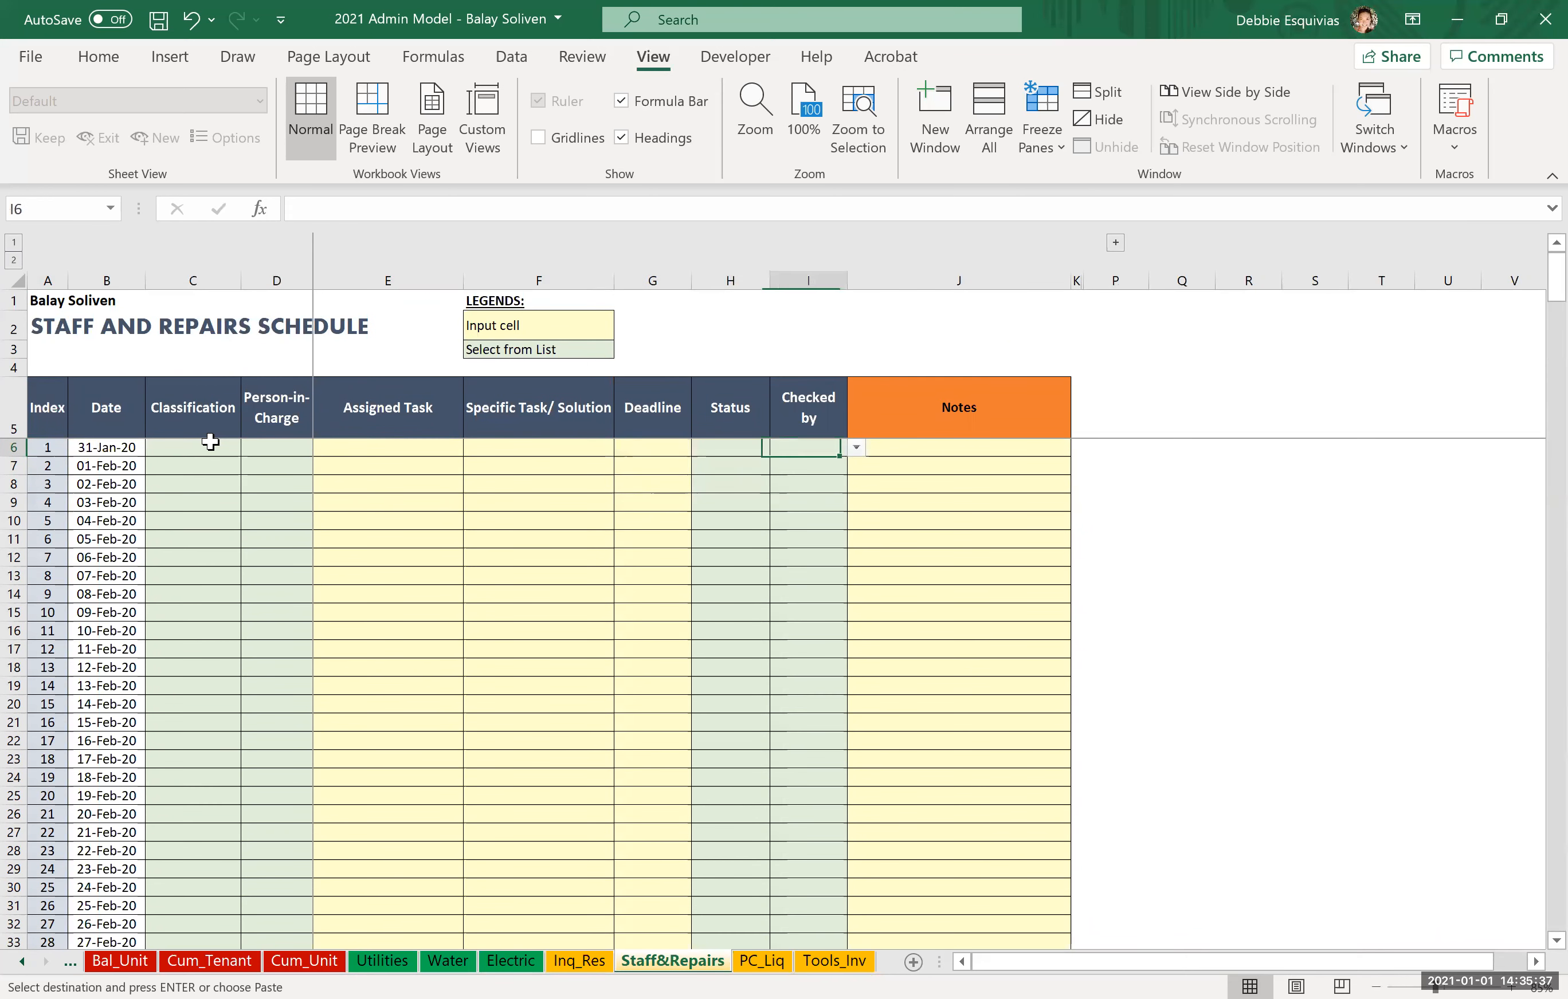
{"action": "key", "text": "Left"}
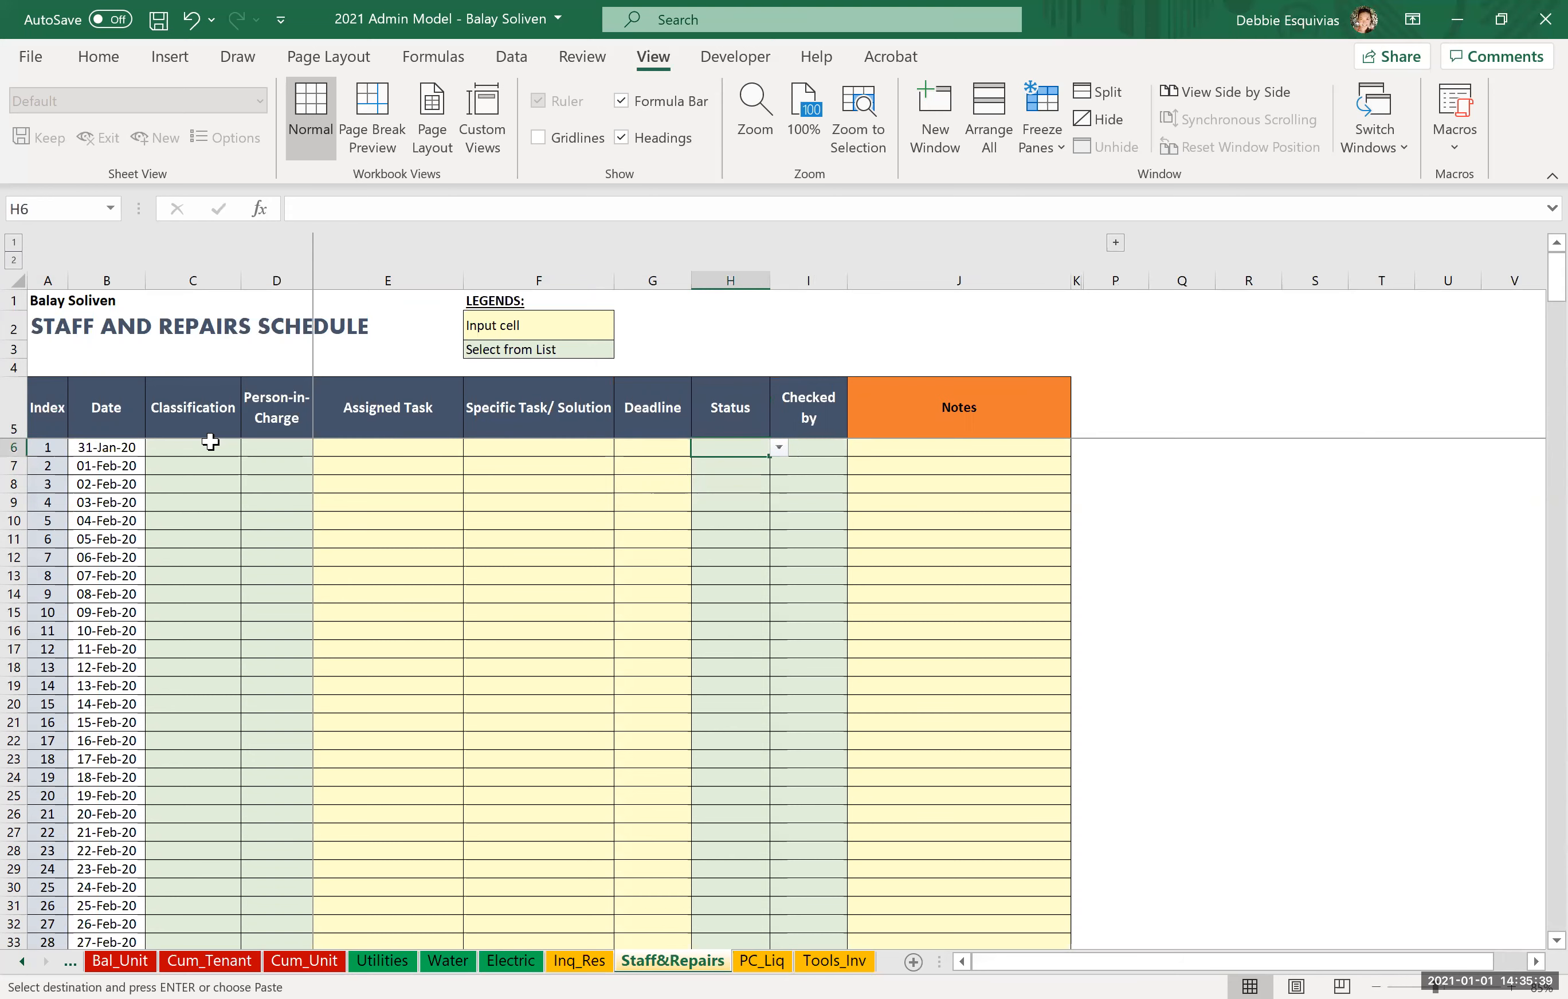
{"action": "key", "text": "Right"}
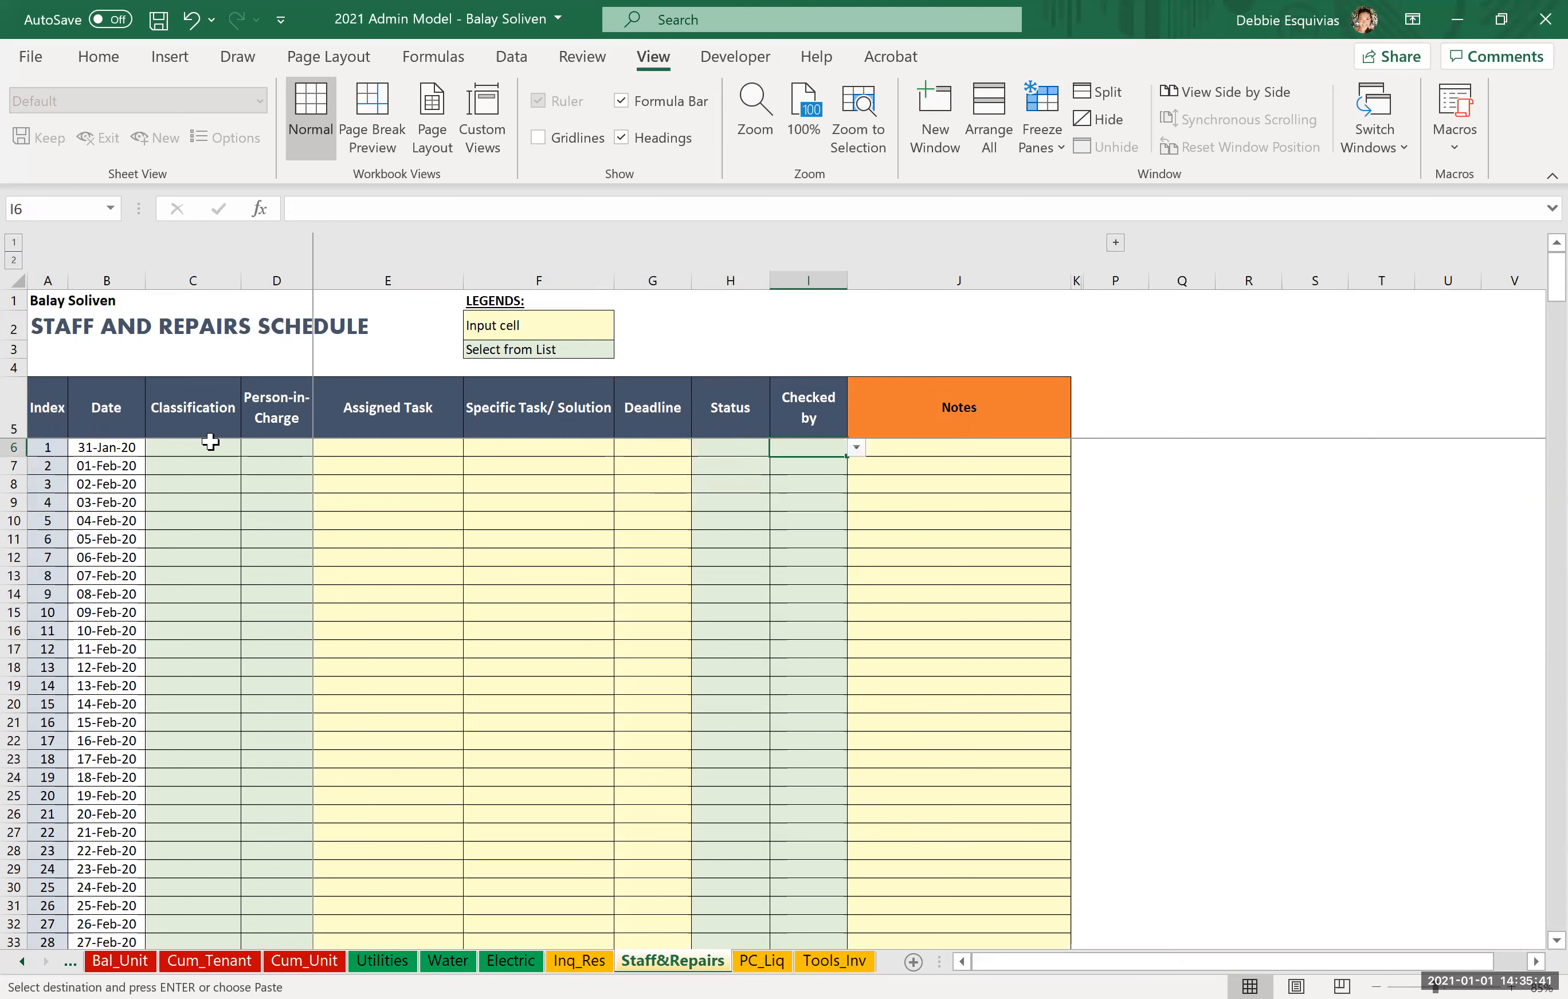
{"action": "key", "text": "Right"}
{"action": "key", "text": "Left"}
{"action": "key", "text": "alt+Tab"}
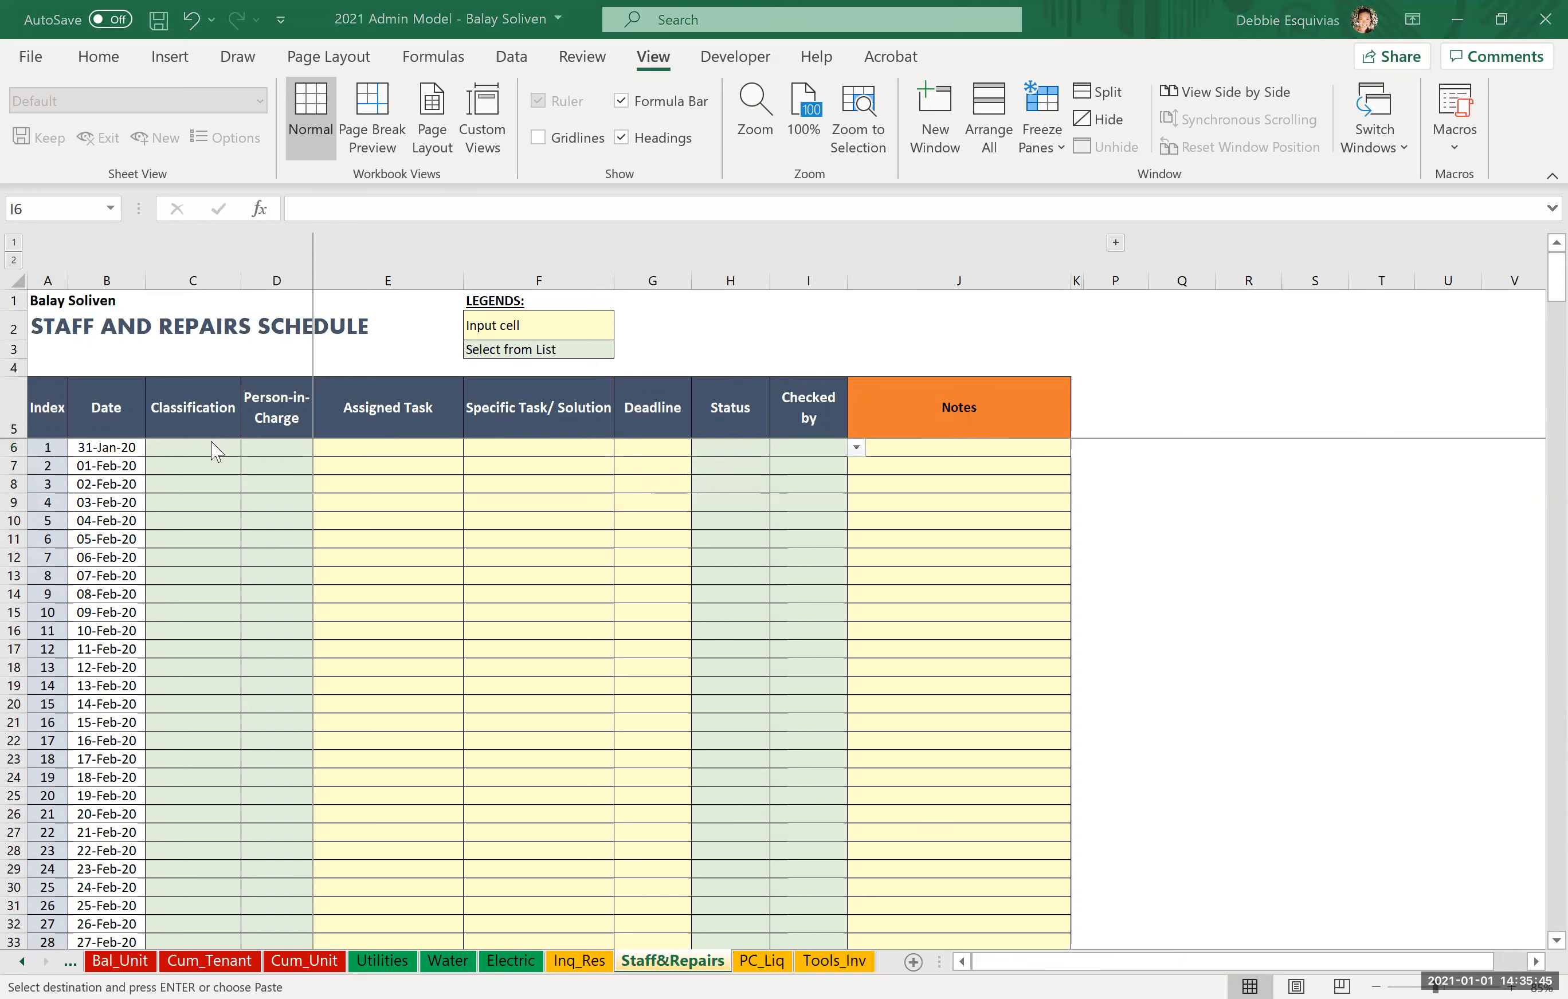
{"action": "key", "text": "alt+Tab"}
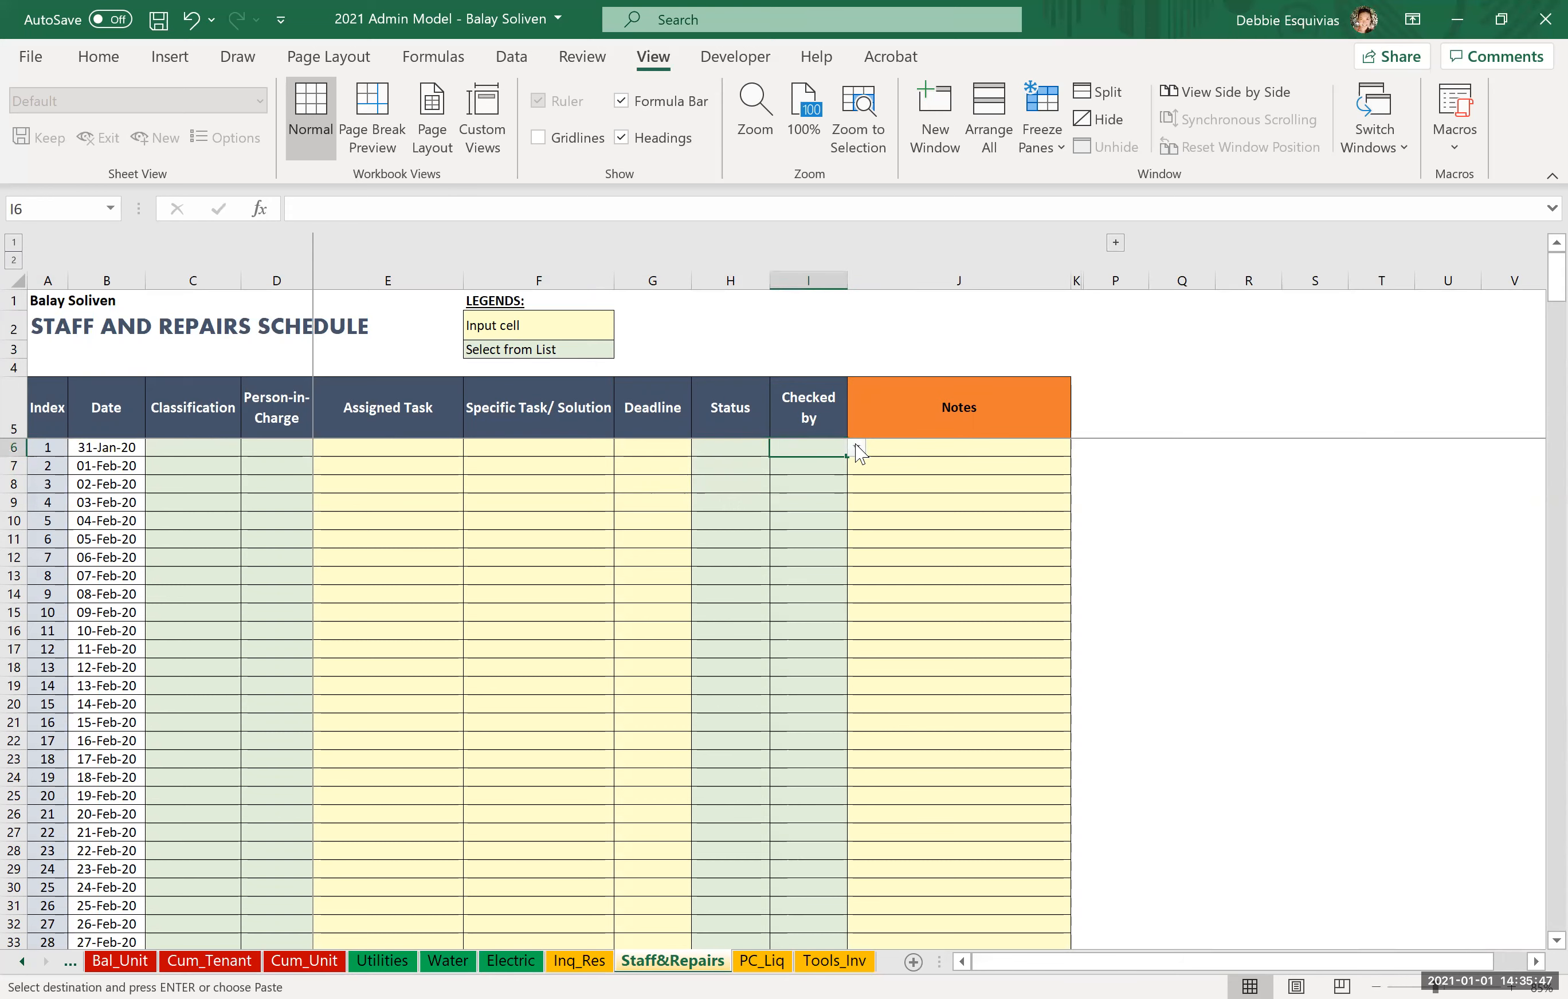
Try GAB as the first schedule row's Checked by entry and clear the cell again.
{"action": "left_click", "coordinate": [855, 447]}
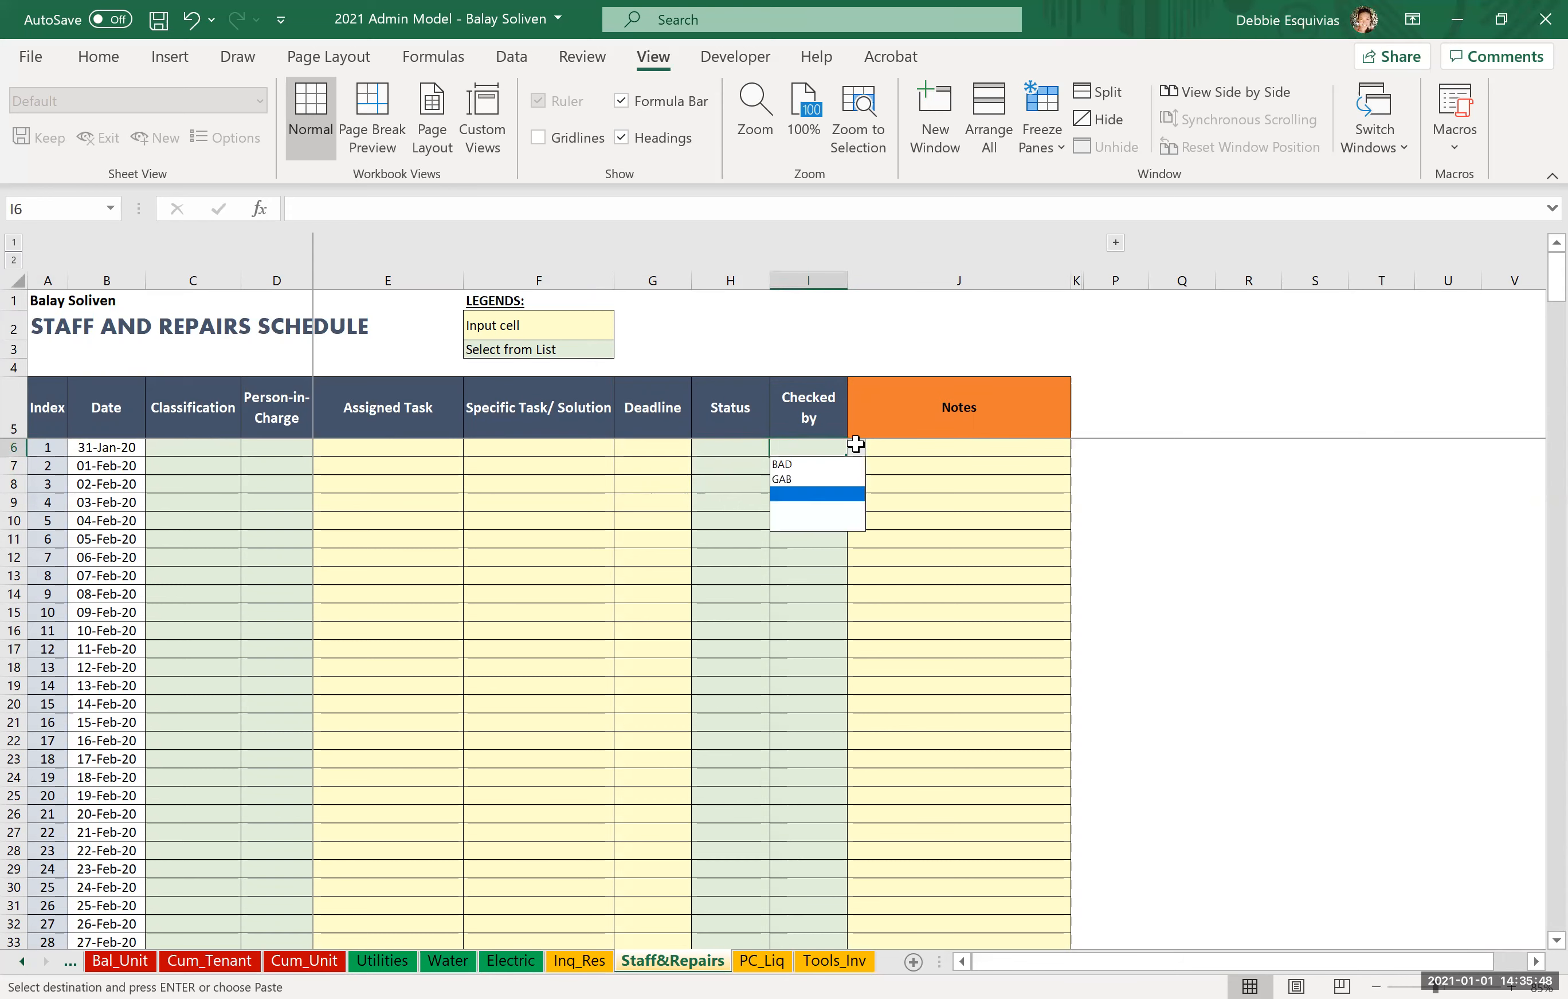
{"action": "left_click", "coordinate": [798, 478]}
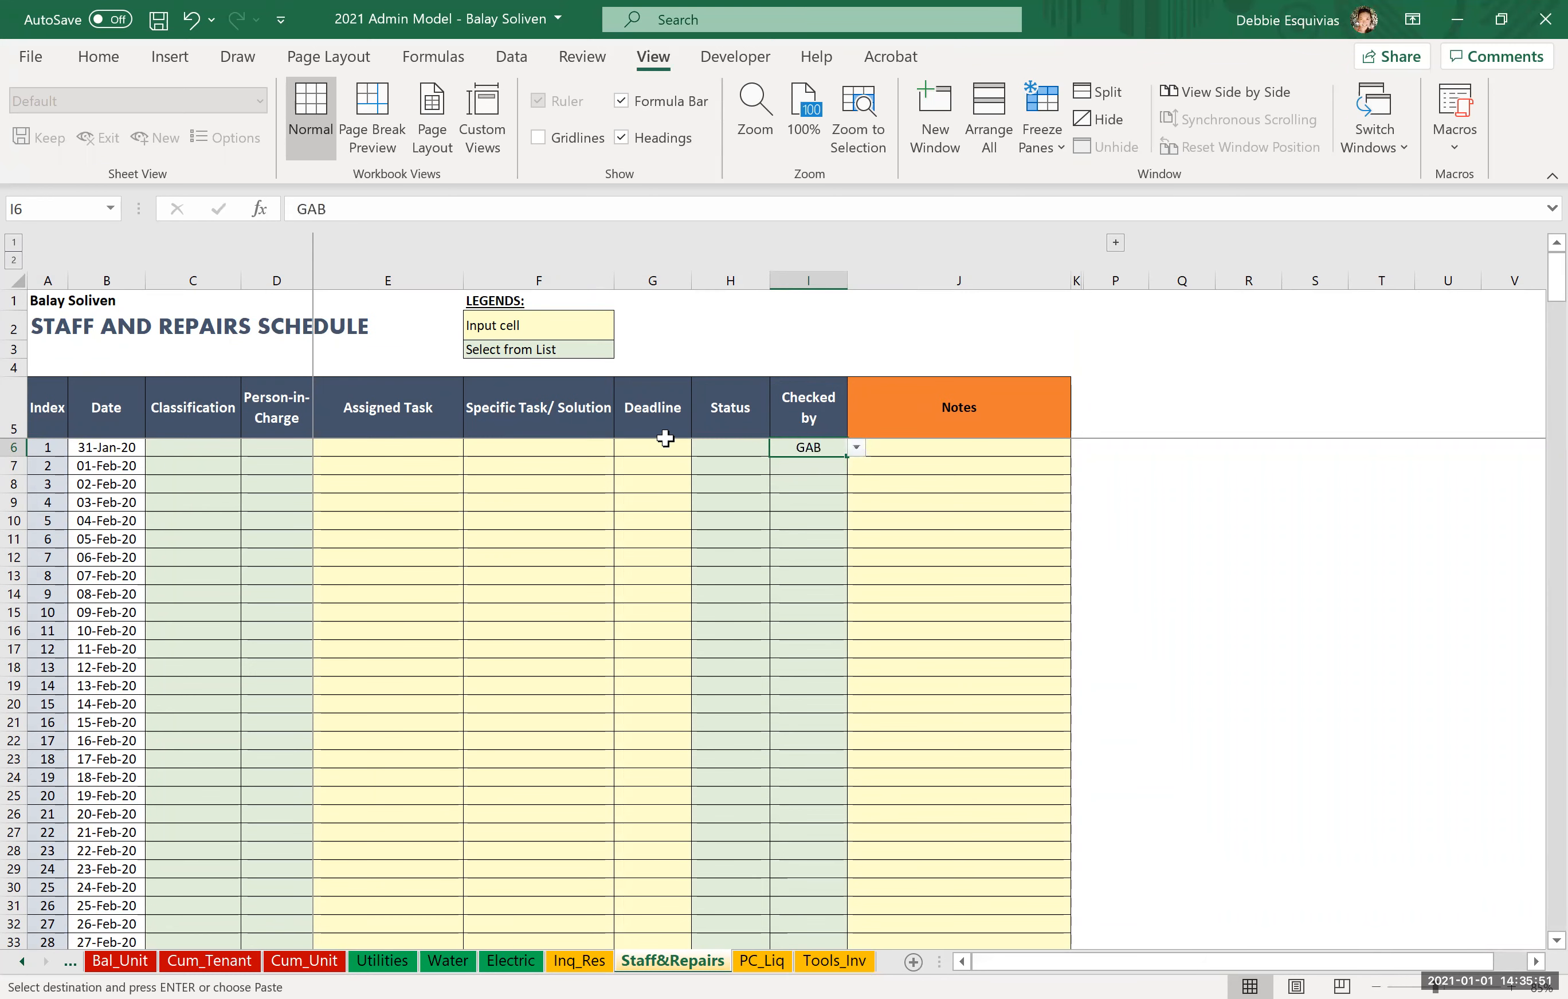
{"action": "key", "text": "Delete"}
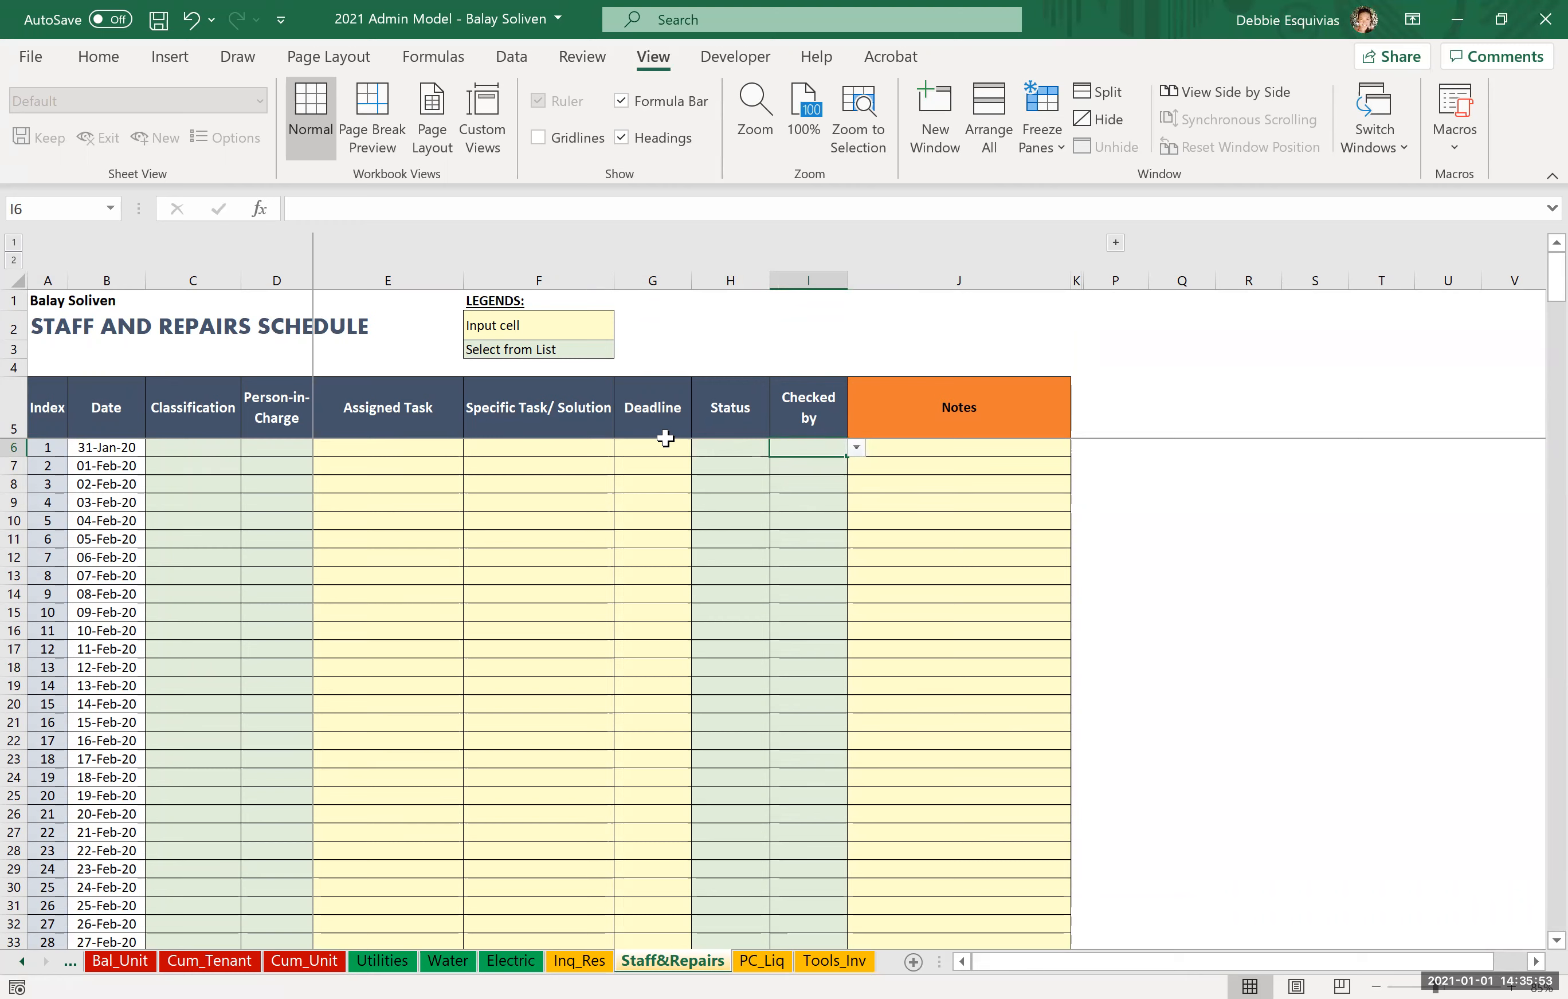
Open the PC_Liq sheet and look over the Date, Sub Account Index and Amount cells of the first expense row.
{"action": "key", "text": "ctrl+Page_Down"}
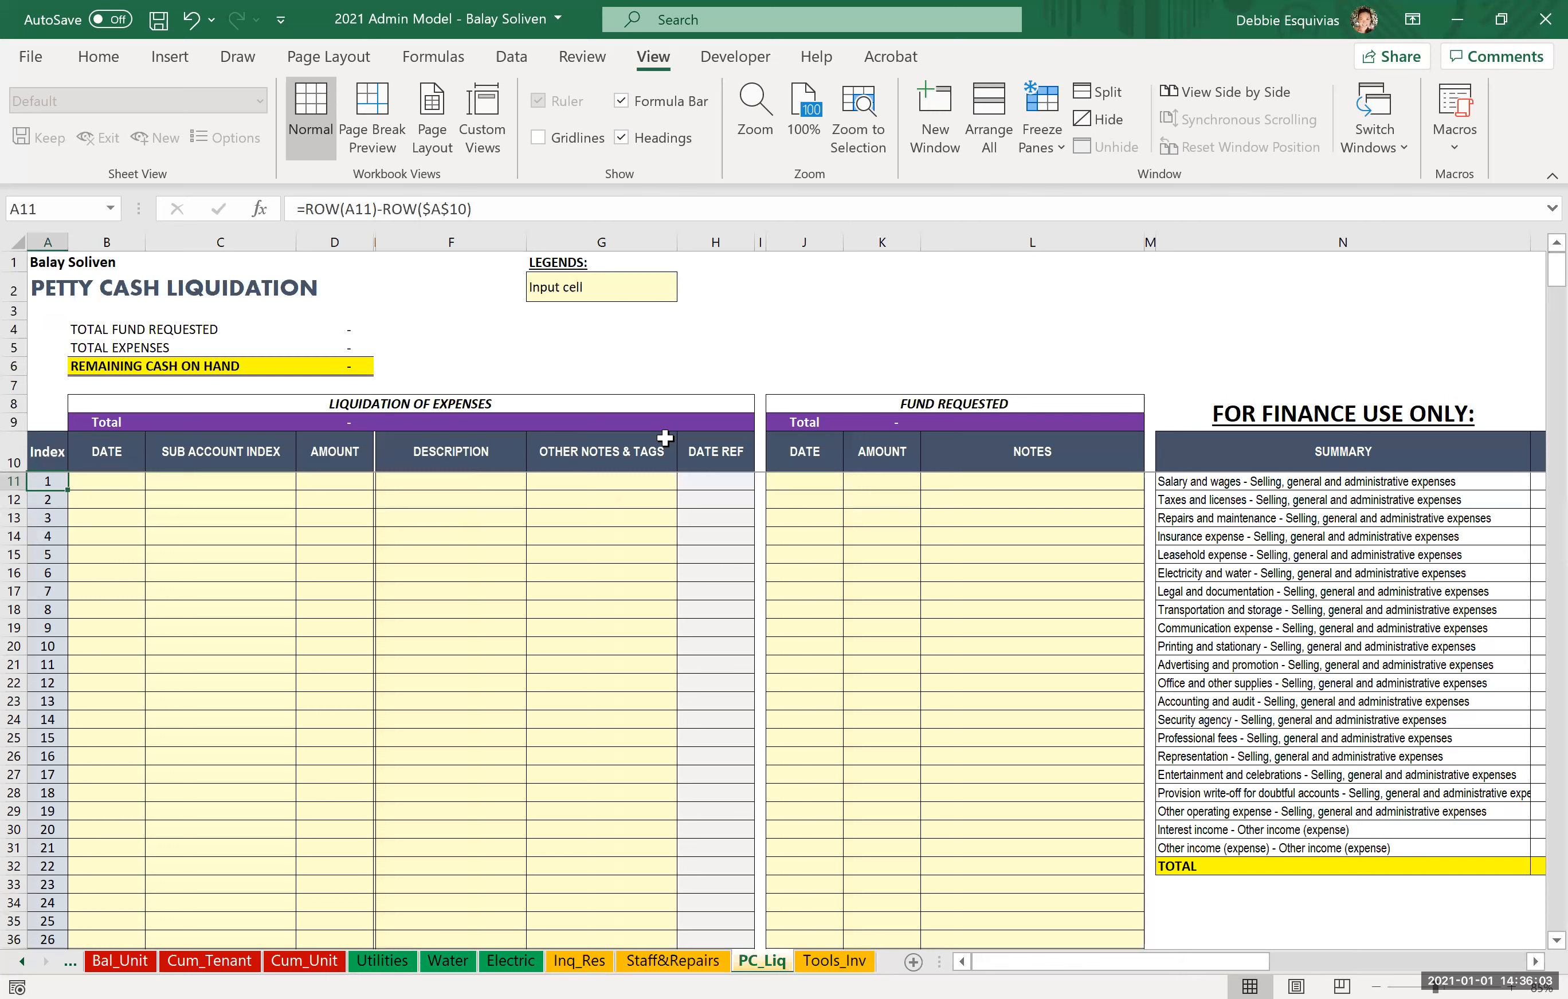
{"action": "key", "text": "Right"}
{"action": "key", "text": "Right"}
{"action": "key", "text": "Right"}
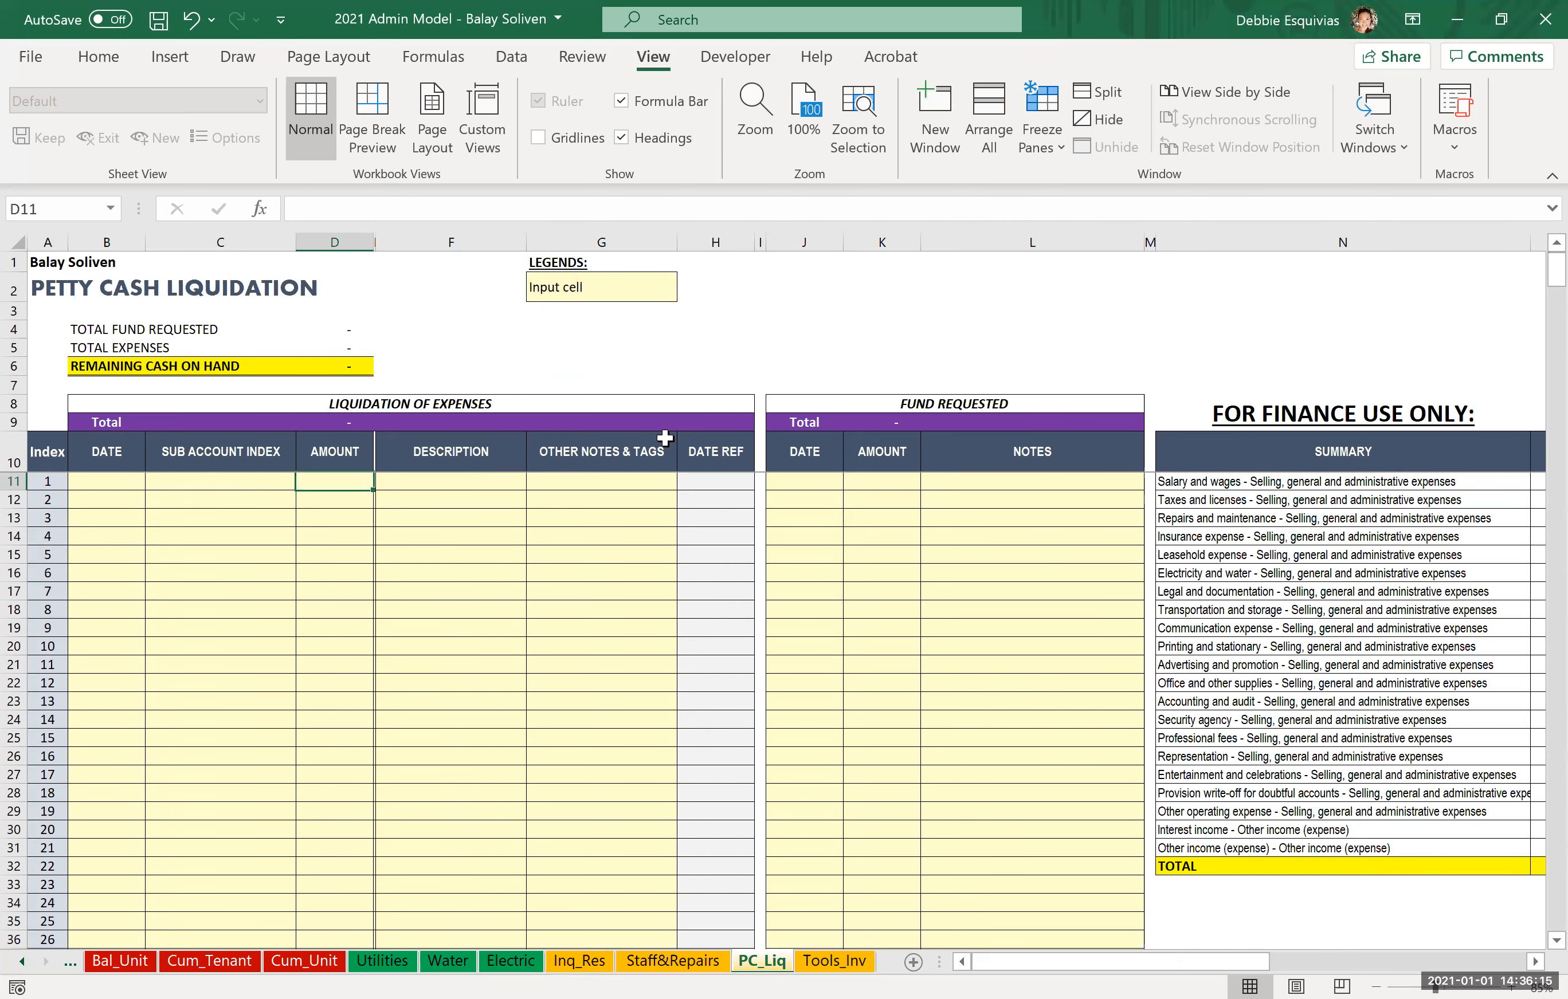
Open the Tools_Inv sheet and look over the Tools Inventory column headings up to Price.
{"action": "key", "text": "ctrl+Page_Down"}
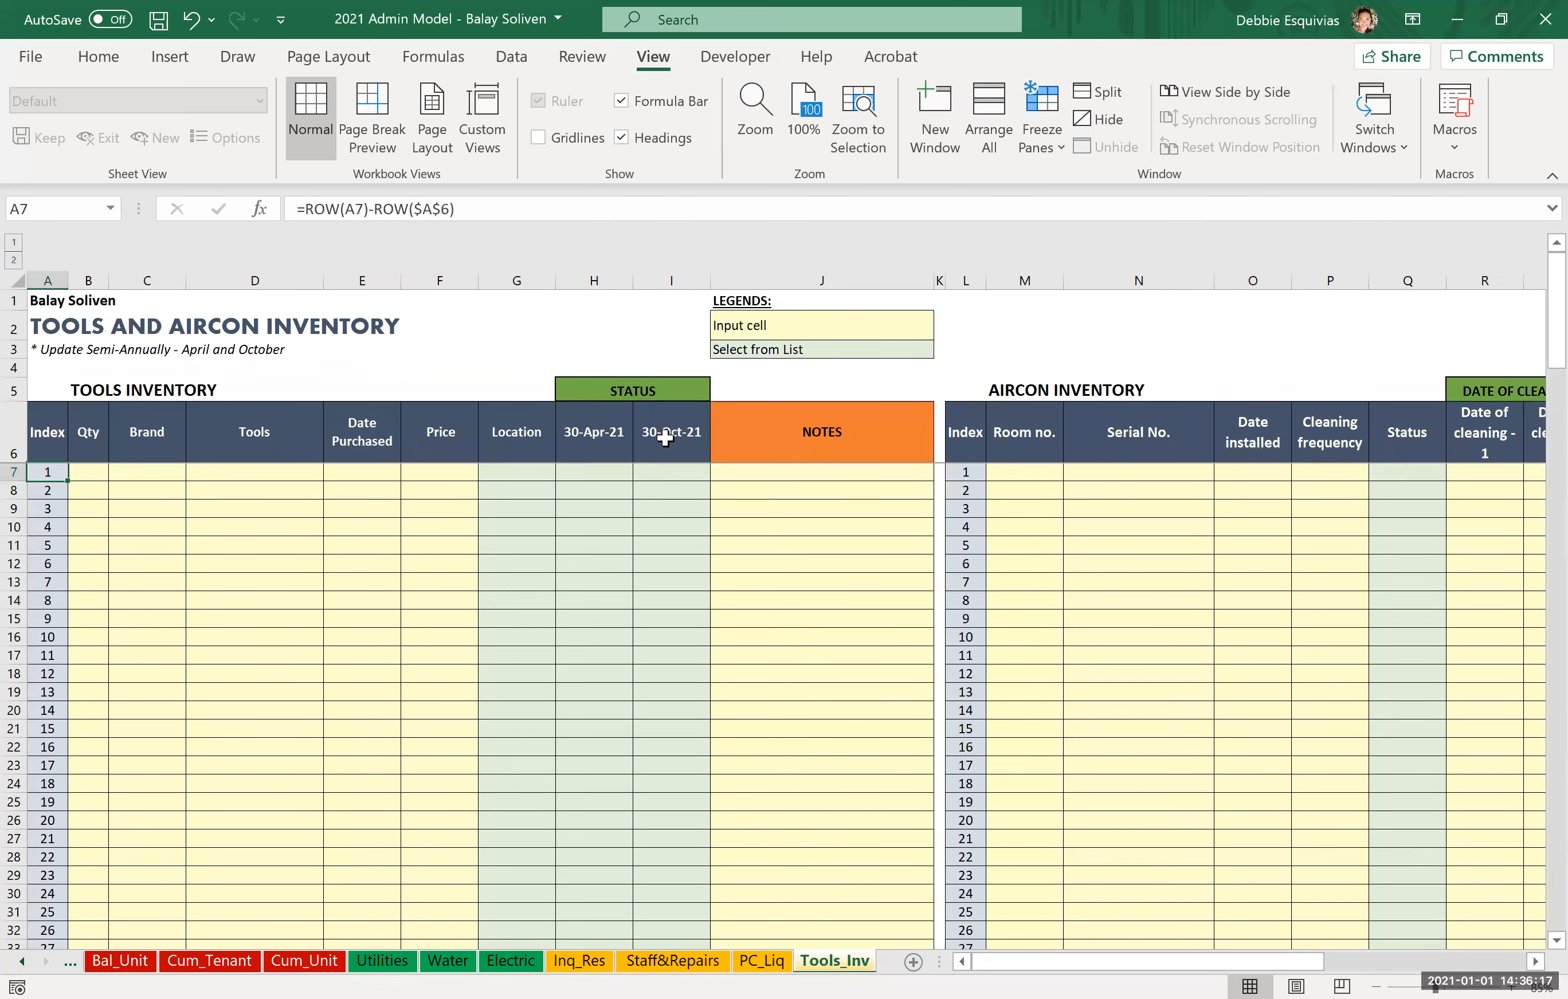
{"action": "left_click", "coordinate": [235, 469]}
{"action": "key", "text": "Left"}
{"action": "key", "text": "Down"}
{"action": "key", "text": "Left"}
{"action": "key", "text": "Up"}
{"action": "key", "text": "Right"}
{"action": "key", "text": "Right"}
{"action": "key", "text": "Right"}
{"action": "key", "text": "Right"}
{"action": "key", "text": "Right"}
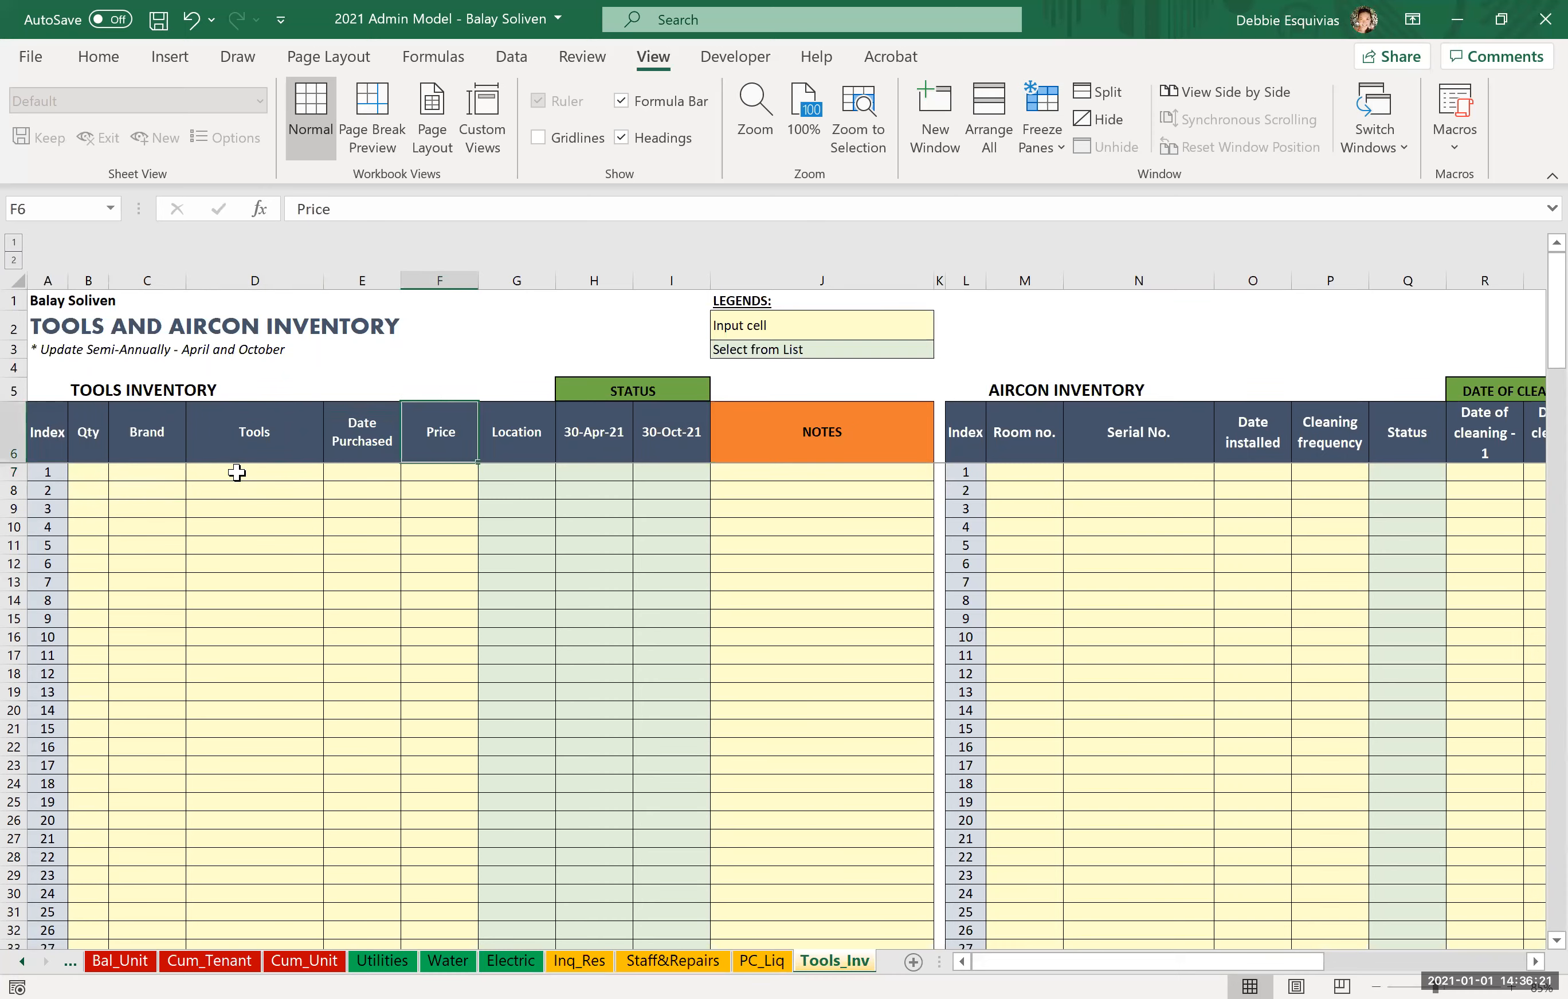
Go through the first Tools Inventory row's entry cells up to the Location list cell.
{"action": "key", "text": "Left"}
{"action": "key", "text": "Left"}
{"action": "key", "text": "Left"}
{"action": "key", "text": "Left"}
{"action": "key", "text": "Down"}
{"action": "key", "text": "Right"}
{"action": "key", "text": "Right"}
{"action": "key", "text": "Right"}
{"action": "key", "text": "Right"}
{"action": "key", "text": "Right"}
{"action": "key", "text": "Right"}
{"action": "key", "text": "Right"}
{"action": "key", "text": "Right"}
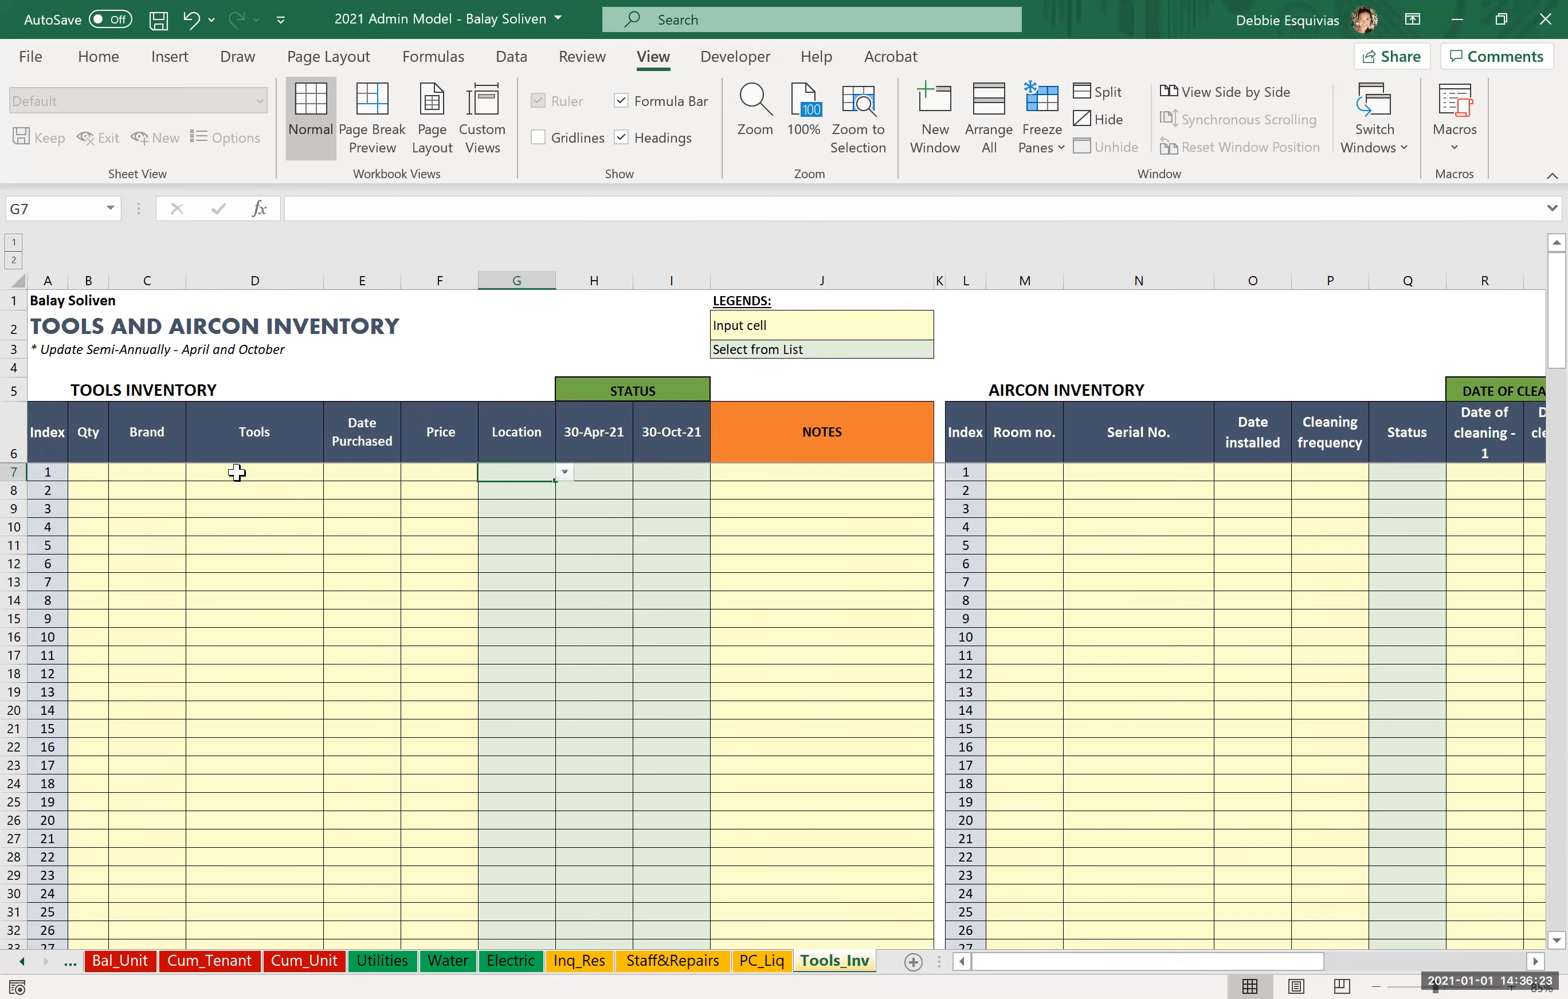
Look over the Aircon Inventory column headings from Room no. to Date installed.
{"action": "key", "text": "Up"}
{"action": "key", "text": "Right"}
{"action": "key", "text": "Right"}
{"action": "key", "text": "Right"}
{"action": "key", "text": "Right"}
{"action": "key", "text": "Right"}
{"action": "key", "text": "Right"}
{"action": "key", "text": "Right"}
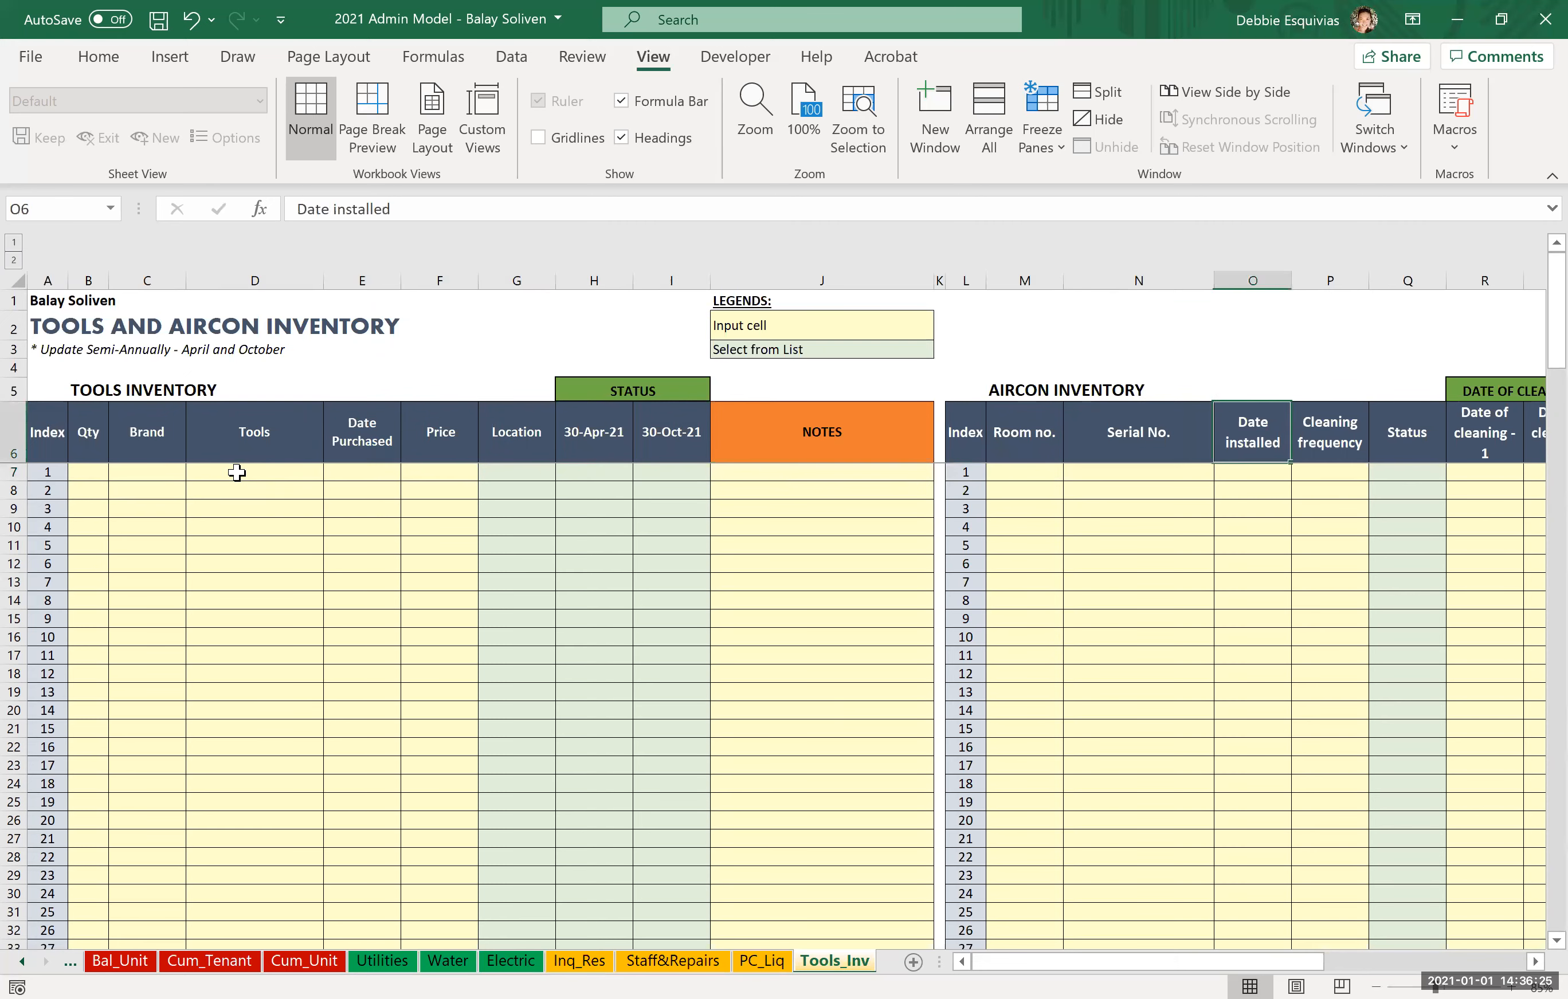
{"action": "key", "text": "Left"}
{"action": "key", "text": "Left"}
{"action": "key", "text": "Left"}
{"action": "key", "text": "Left"}
{"action": "key", "text": "Left"}
{"action": "key", "text": "Down"}
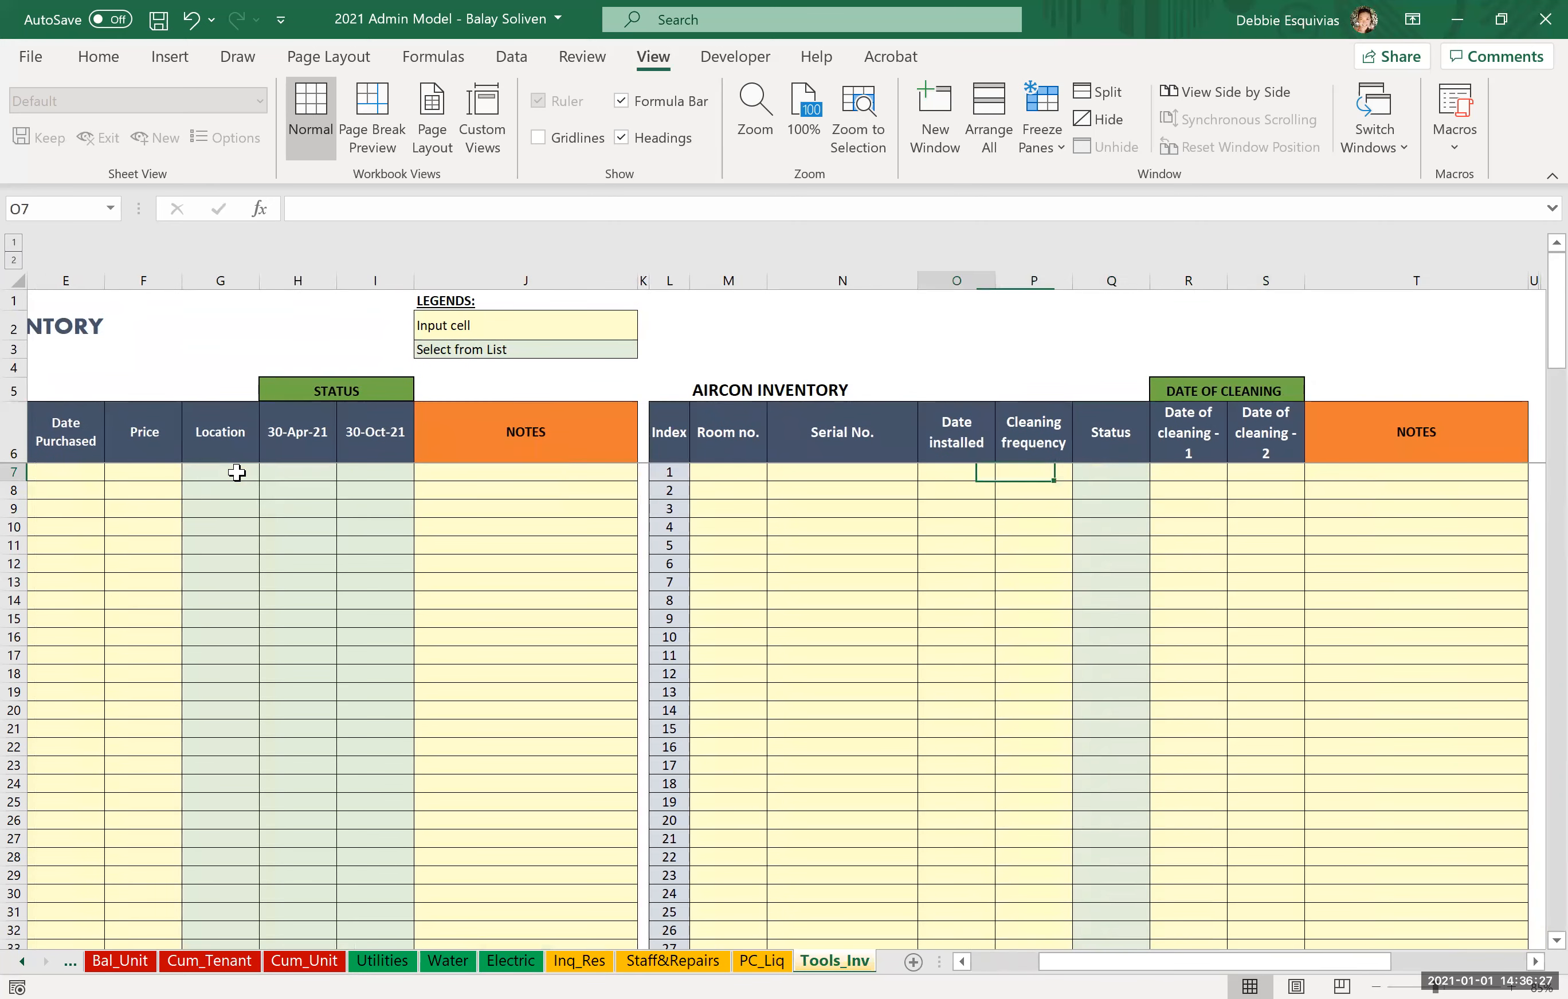
Go through the first Aircon Inventory row's cells from Date installed to Date of cleaning - 1.
{"action": "key", "text": "Left"}
{"action": "key", "text": "Up"}
{"action": "key", "text": "Down"}
{"action": "key", "text": "Right"}
{"action": "key", "text": "Right"}
{"action": "key", "text": "Right"}
{"action": "key", "text": "Right"}
{"action": "key", "text": "Up"}
{"action": "key", "text": "Down"}
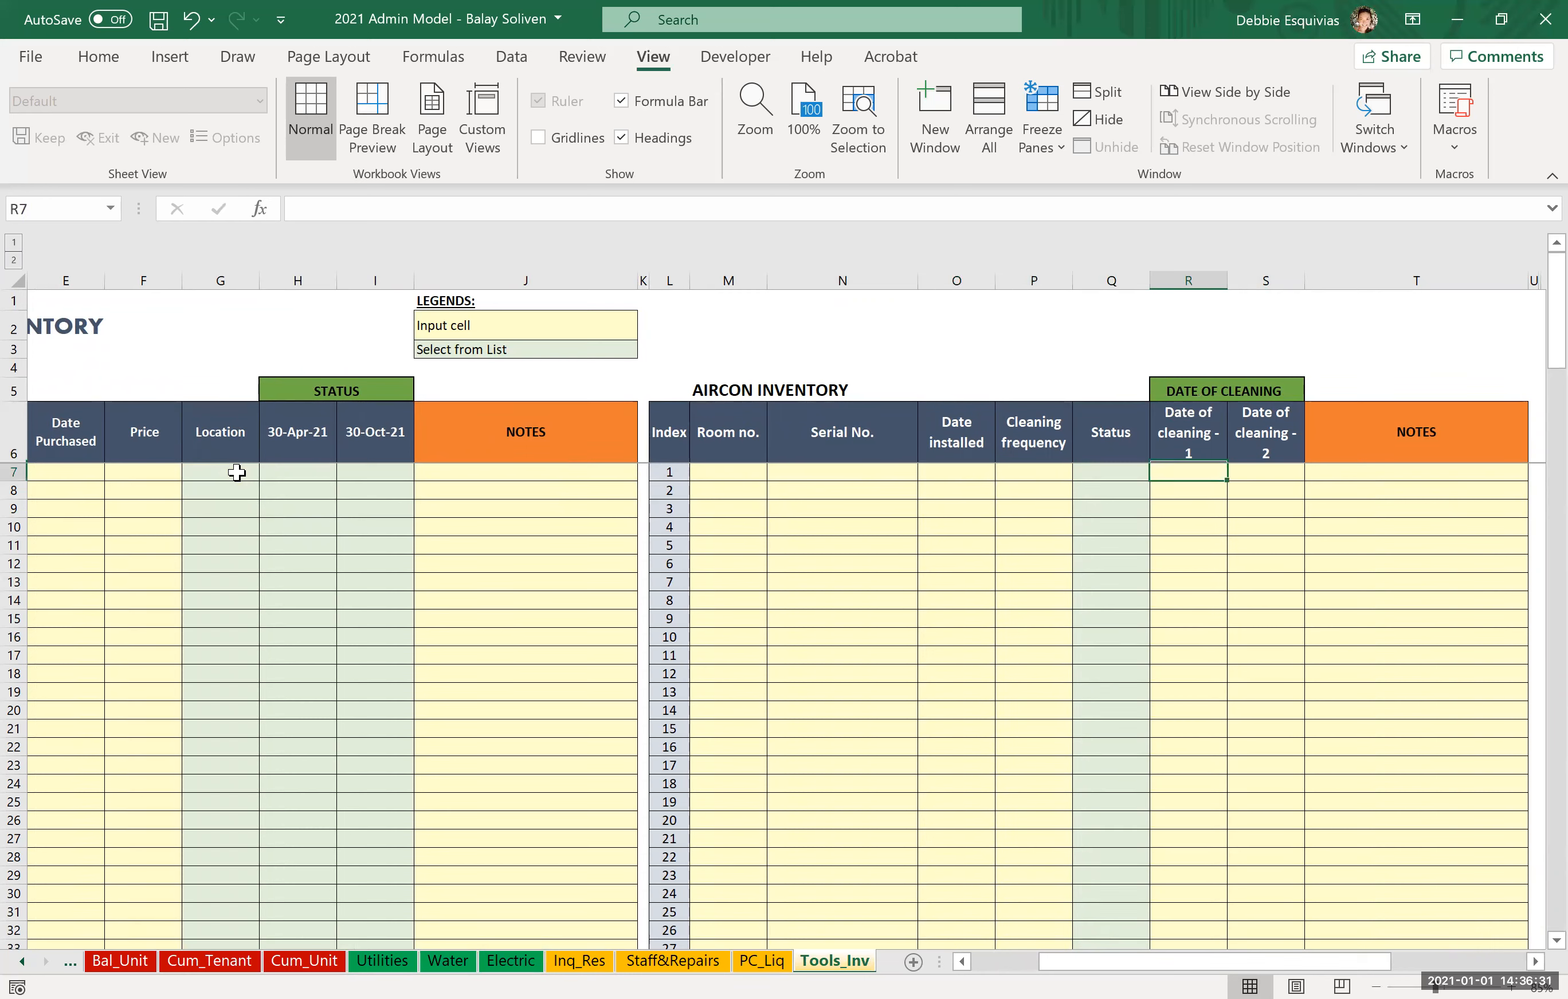
Set the Aircon Inventory Status to Excellent (almost new) in row 1 and Good (more than 6 months life) in row 2.
{"action": "key", "text": "Left"}
{"action": "key", "text": "alt+Down"}
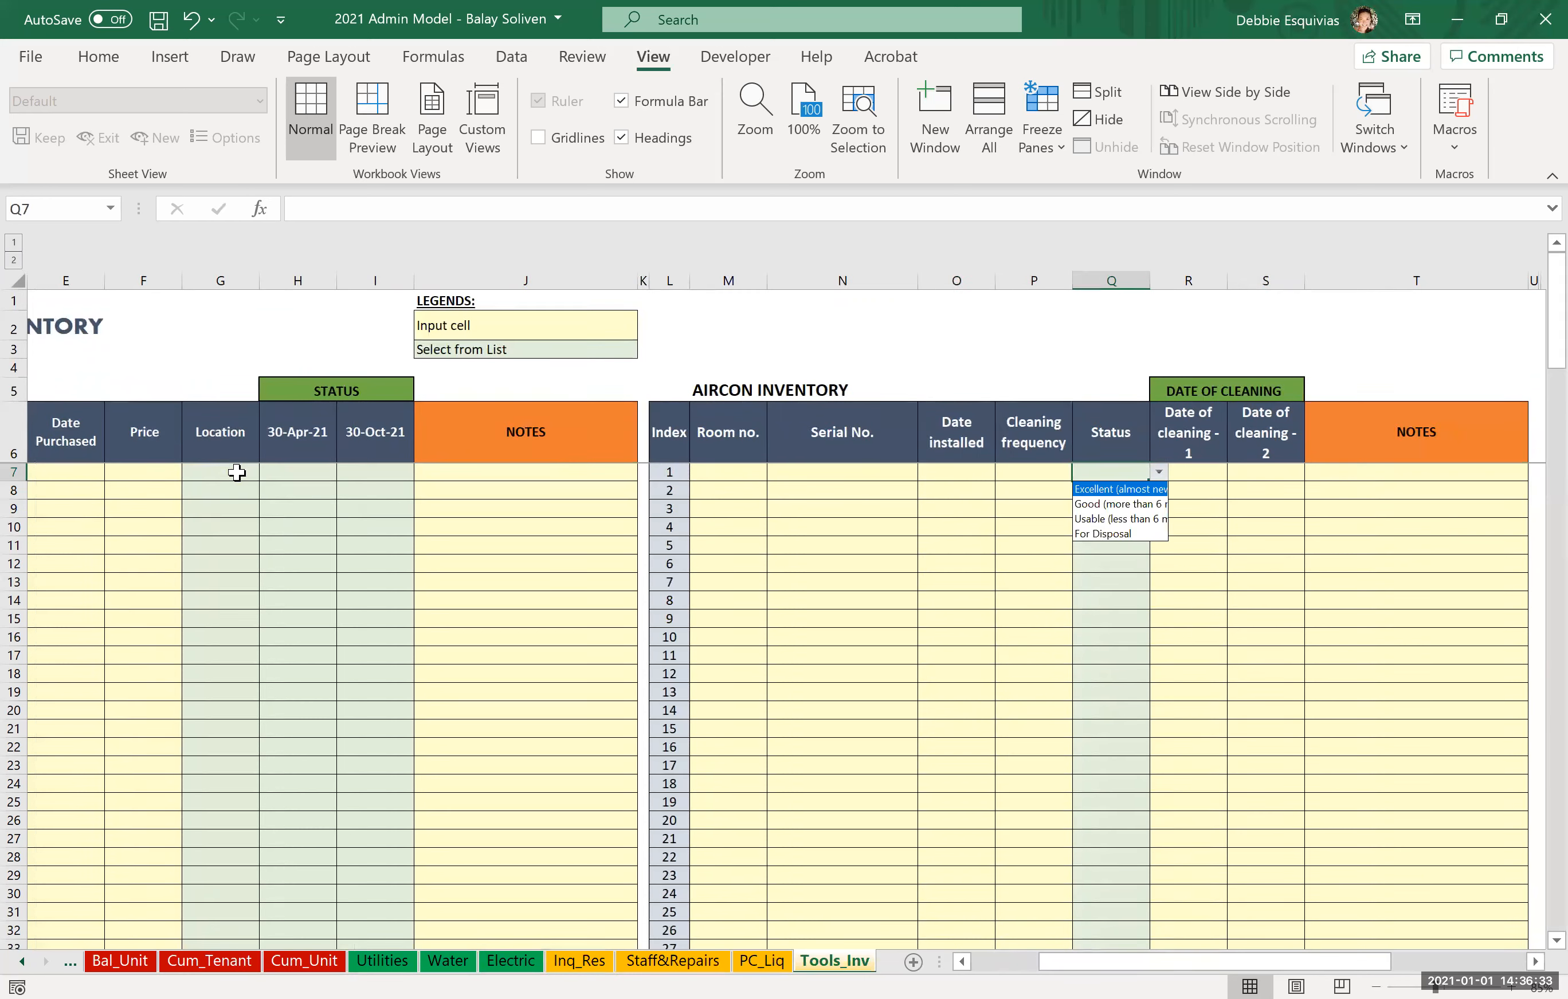
{"action": "key", "text": "Return"}
{"action": "key", "text": "Return"}
{"action": "key", "text": "alt+Down"}
{"action": "key", "text": "Down"}
{"action": "key", "text": "Return"}
{"action": "key", "text": "Return"}
{"action": "key", "text": "alt+Down"}
{"action": "key", "text": "Down"}
{"action": "key", "text": "Down"}
{"action": "key", "text": "Escape"}
Look over the first Aircon Inventory row's cleaning date and Notes cells, ending on its Status cell.
{"action": "key", "text": "Up"}
{"action": "key", "text": "Up"}
{"action": "key", "text": "Left"}
{"action": "key", "text": "Right"}
{"action": "key", "text": "Right"}
{"action": "key", "text": "Right"}
{"action": "key", "text": "Right"}
{"action": "key", "text": "Right"}
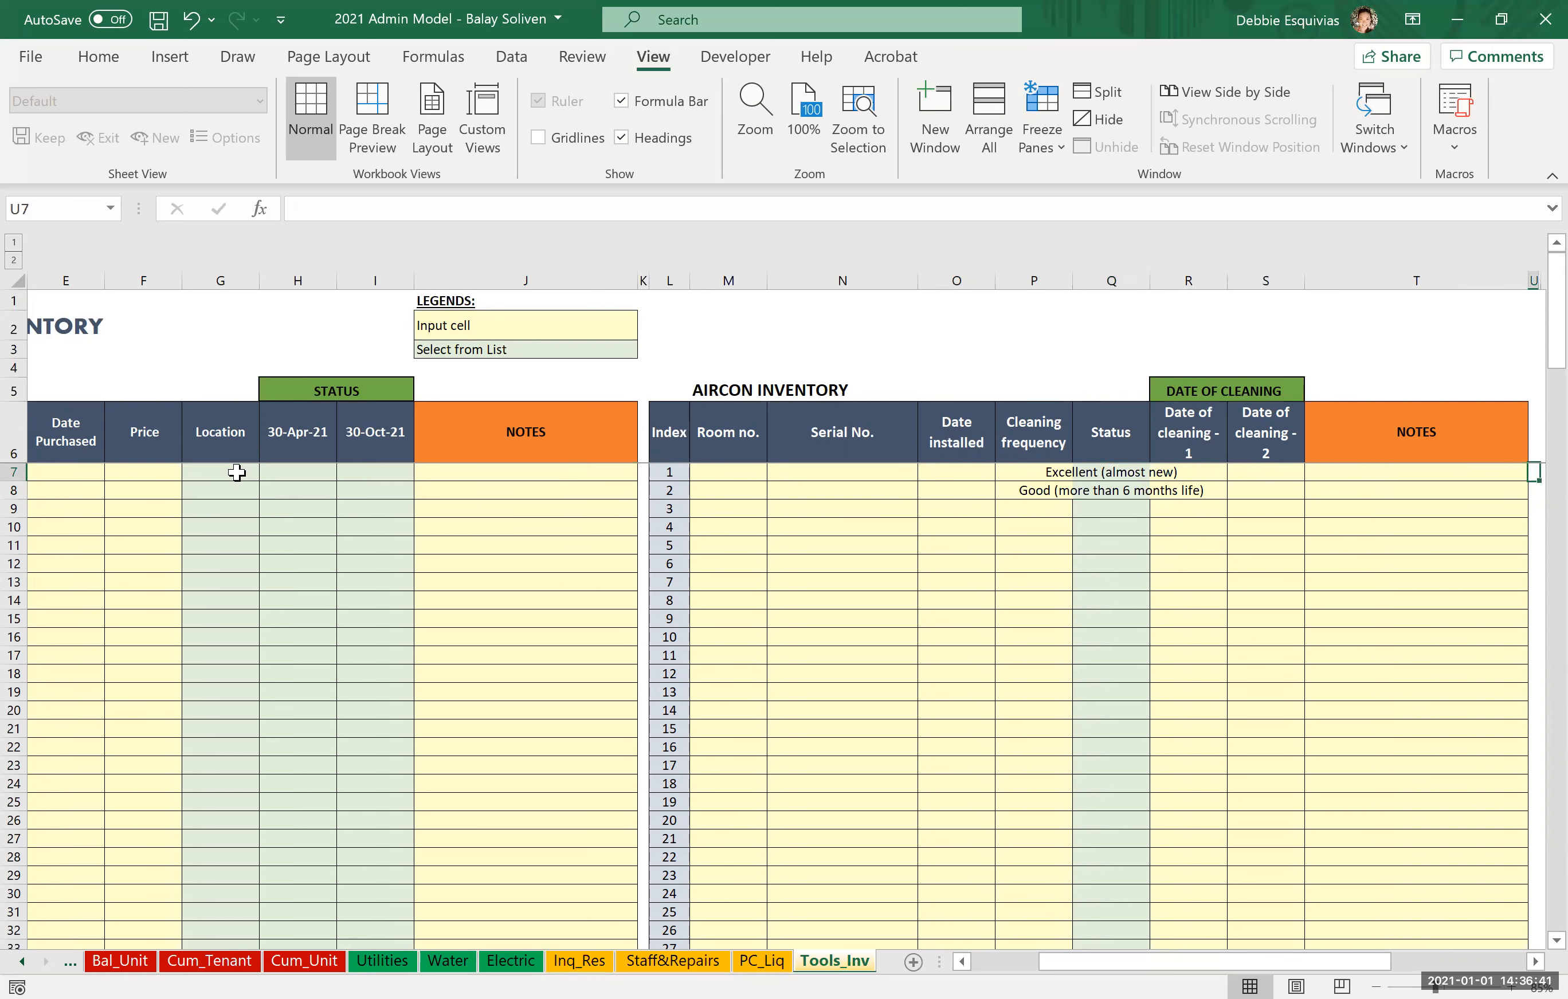
{"action": "key", "text": "Left"}
{"action": "key", "text": "Left"}
{"action": "key", "text": "Left"}
{"action": "key", "text": "Left"}
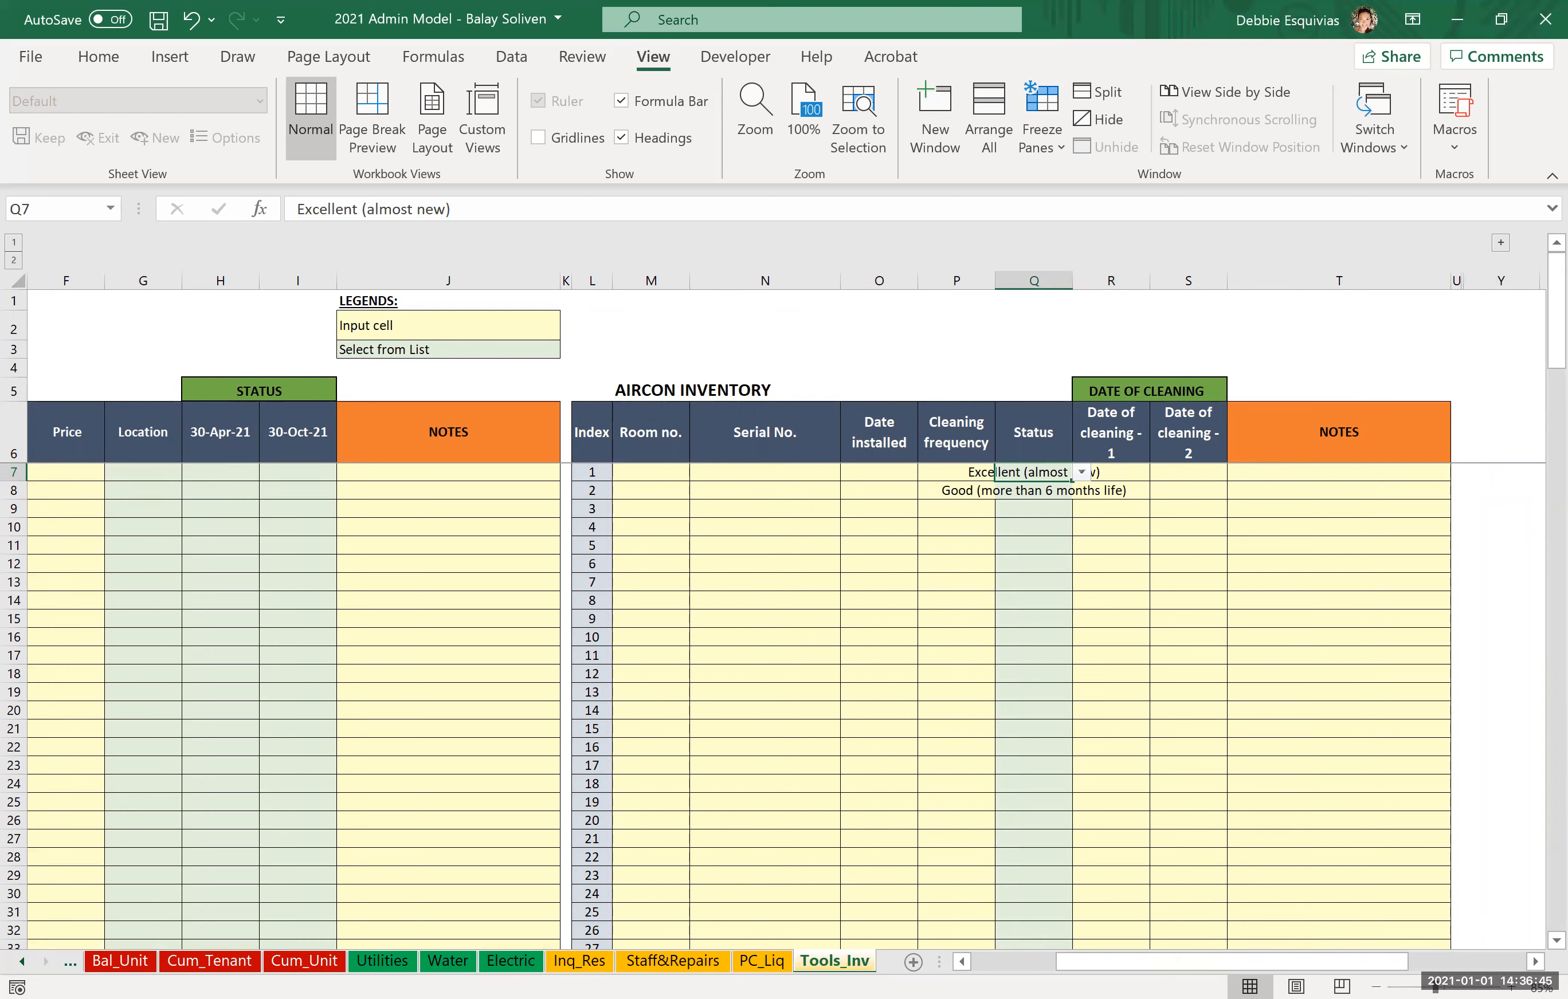
Go back to the workbook's first sheets, beginning with Instructions.
{"action": "left_click", "coordinate": [20, 963]}
{"action": "left_click", "coordinate": [19, 962]}
{"action": "left_click", "coordinate": [20, 963]}
{"action": "left_click", "coordinate": [19, 963]}
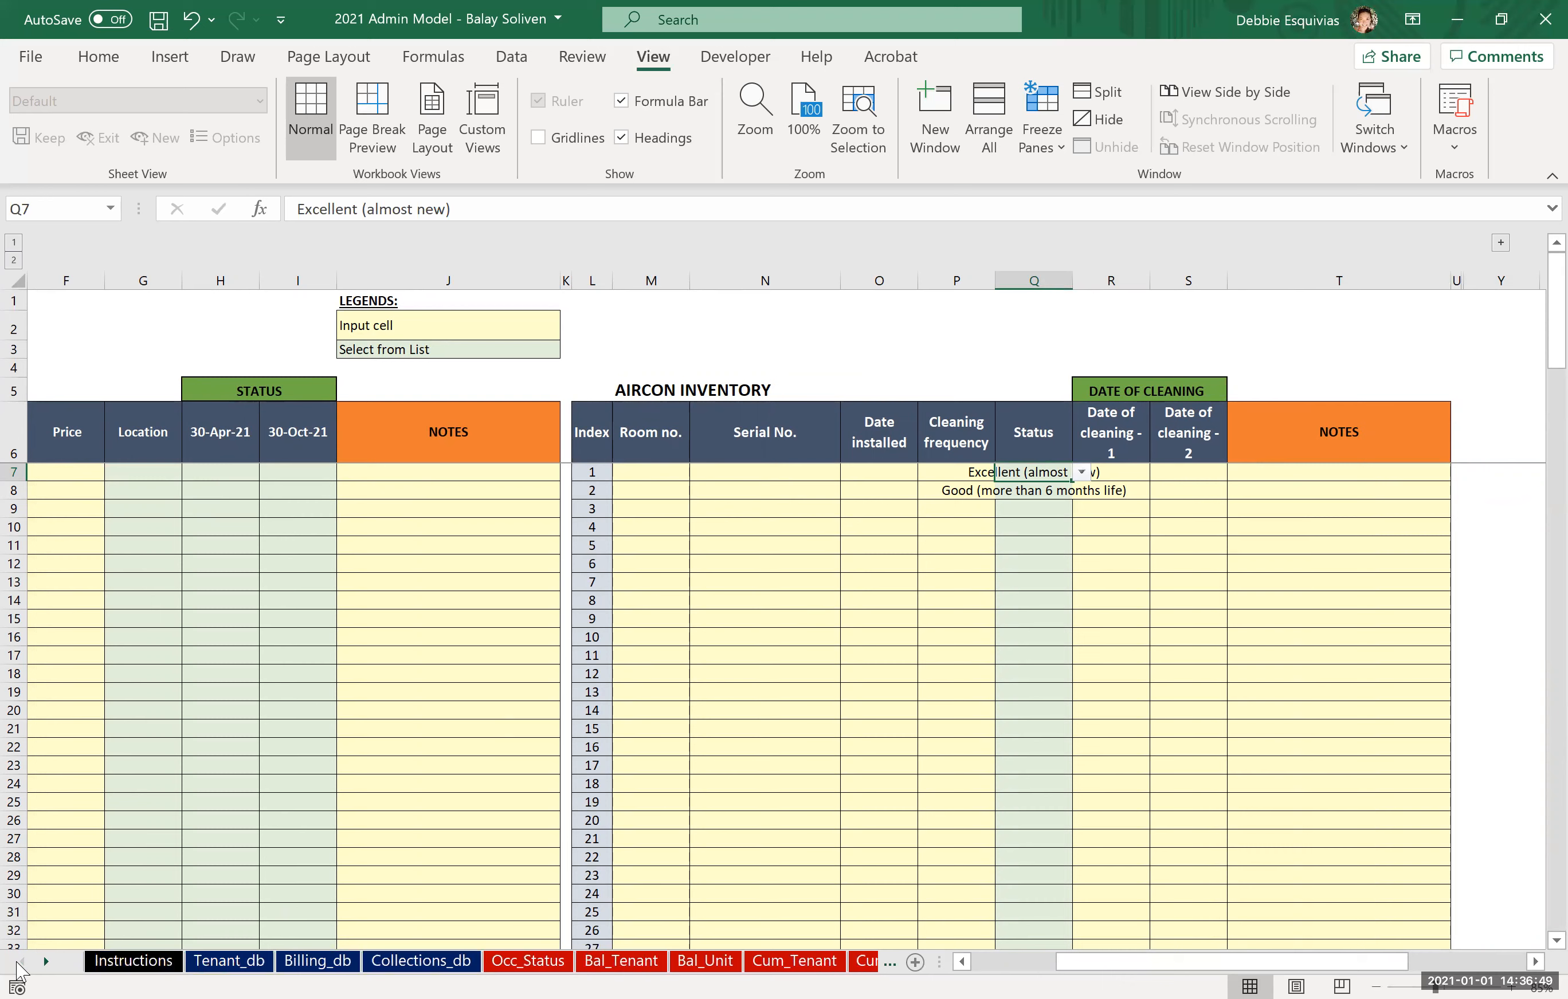